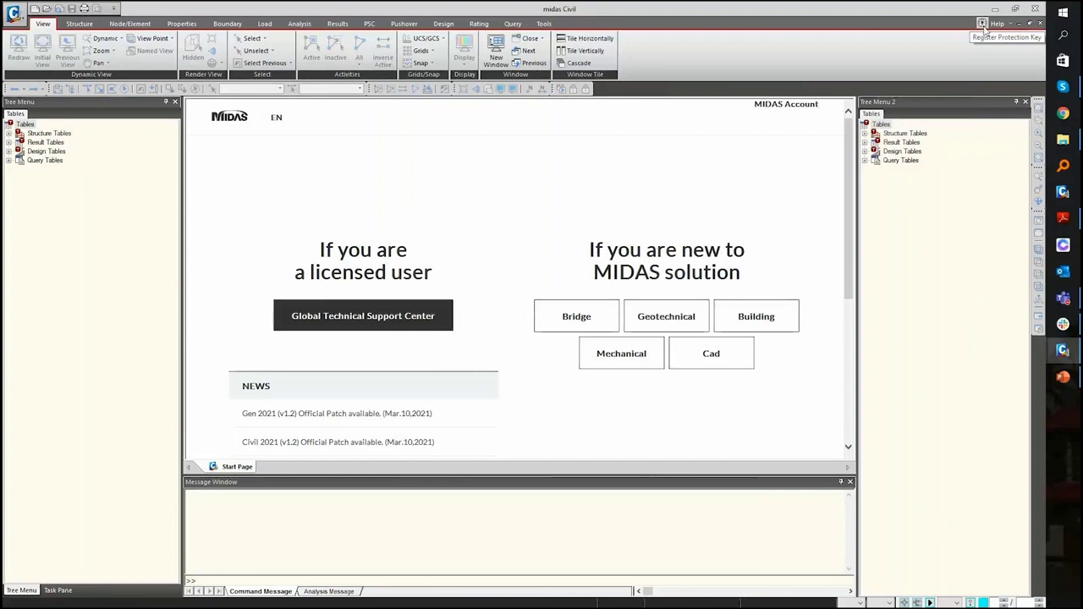
- Open the protection license registration and look over the MIDAS account sign-up form in the browser
{"action": "left_click", "coordinate": [983, 26]}
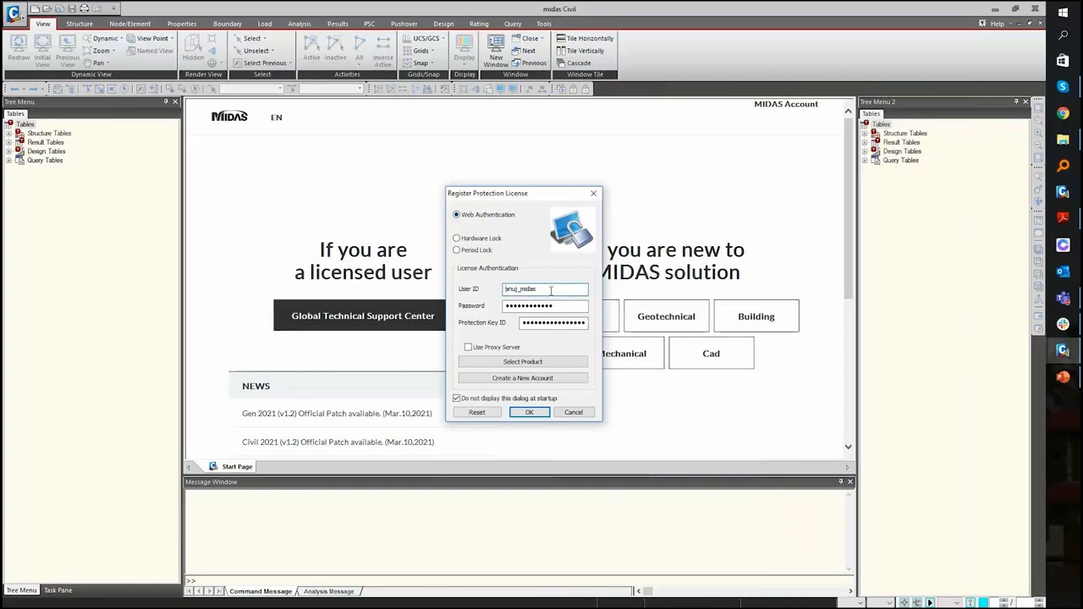
{"action": "left_click", "coordinate": [512, 308]}
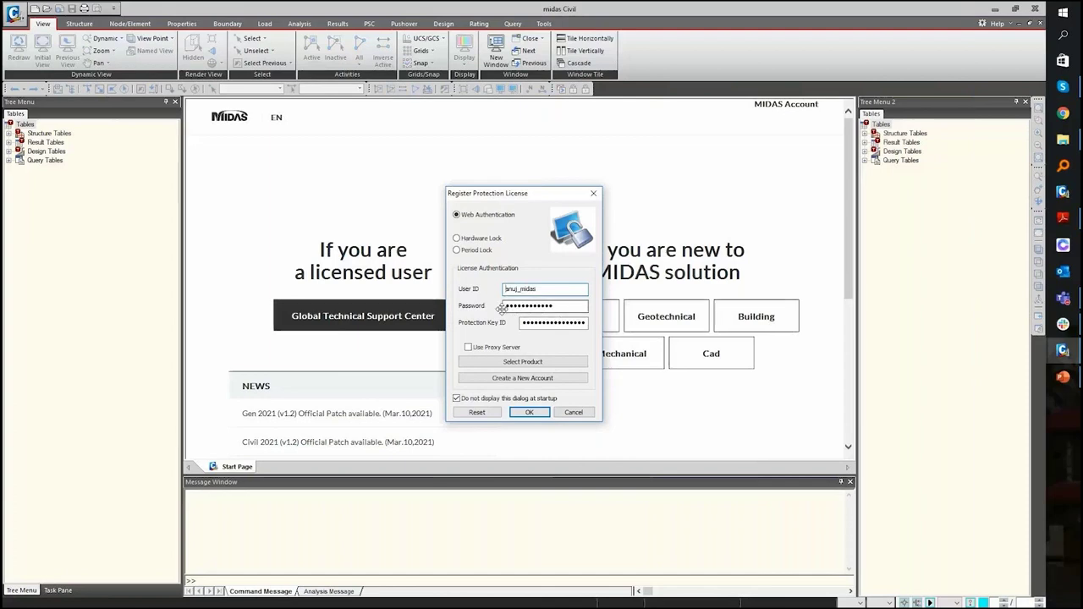
{"action": "left_click", "coordinate": [526, 378]}
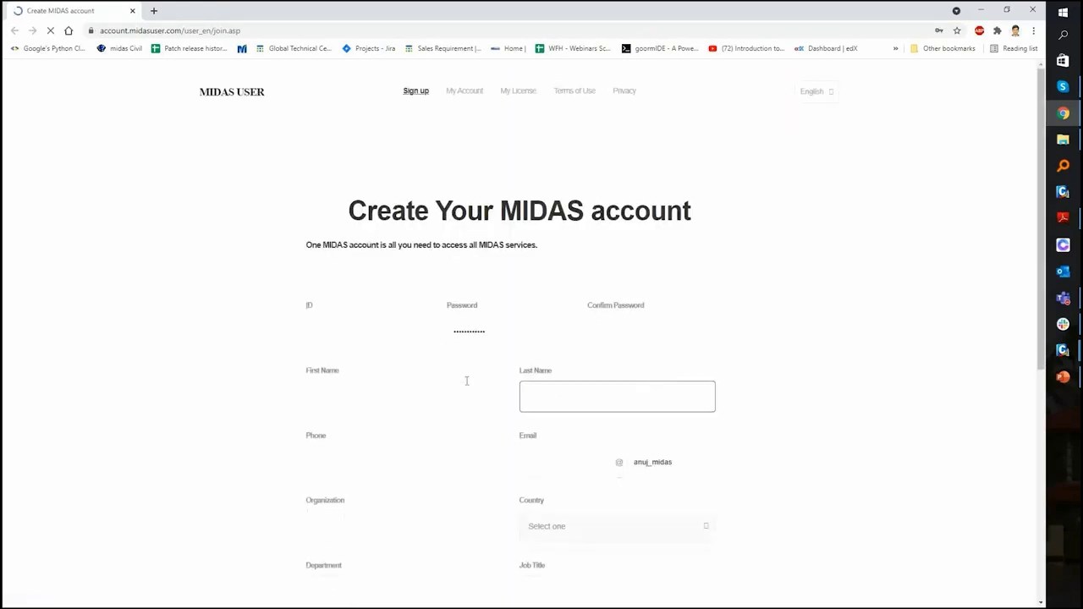
{"action": "scroll", "coordinate": [564, 393], "scroll_direction": "down", "scroll_amount": 4}
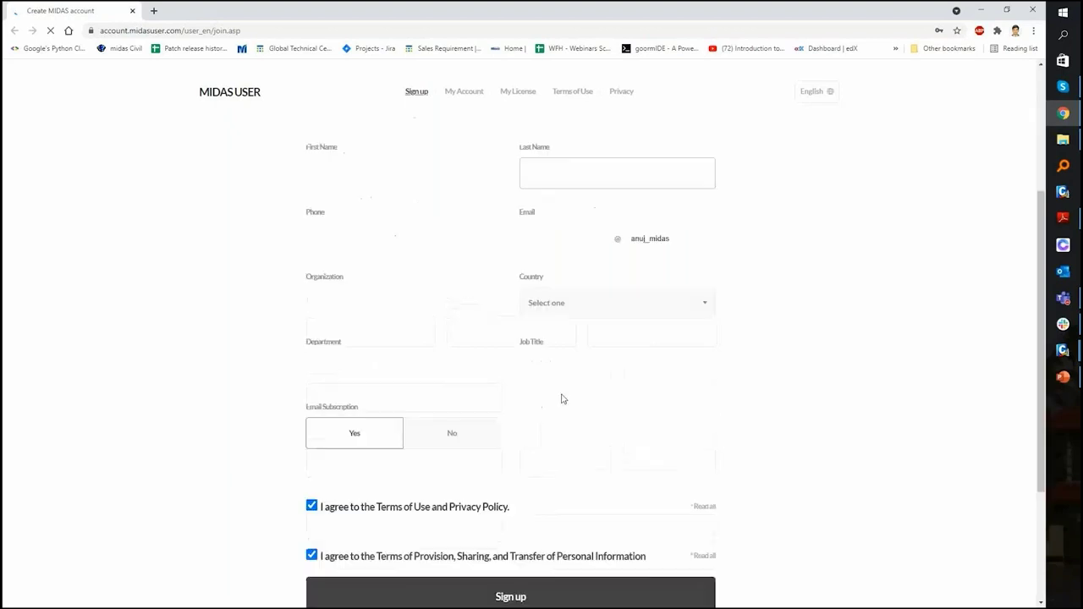
{"action": "scroll", "coordinate": [561, 396], "scroll_direction": "up", "scroll_amount": 4}
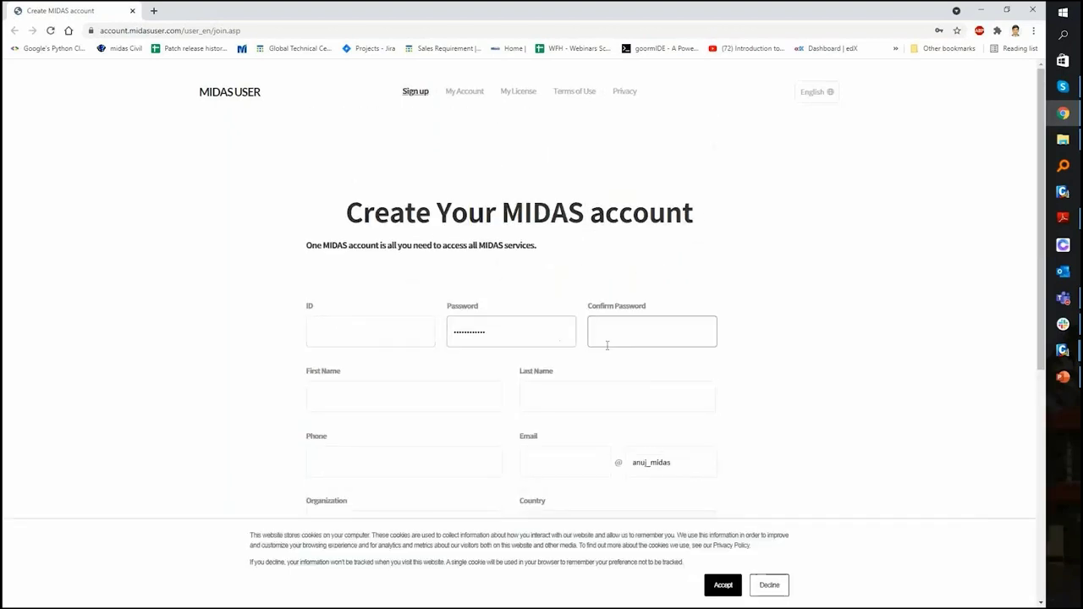
{"action": "scroll", "coordinate": [606, 345], "scroll_direction": "down", "scroll_amount": 4}
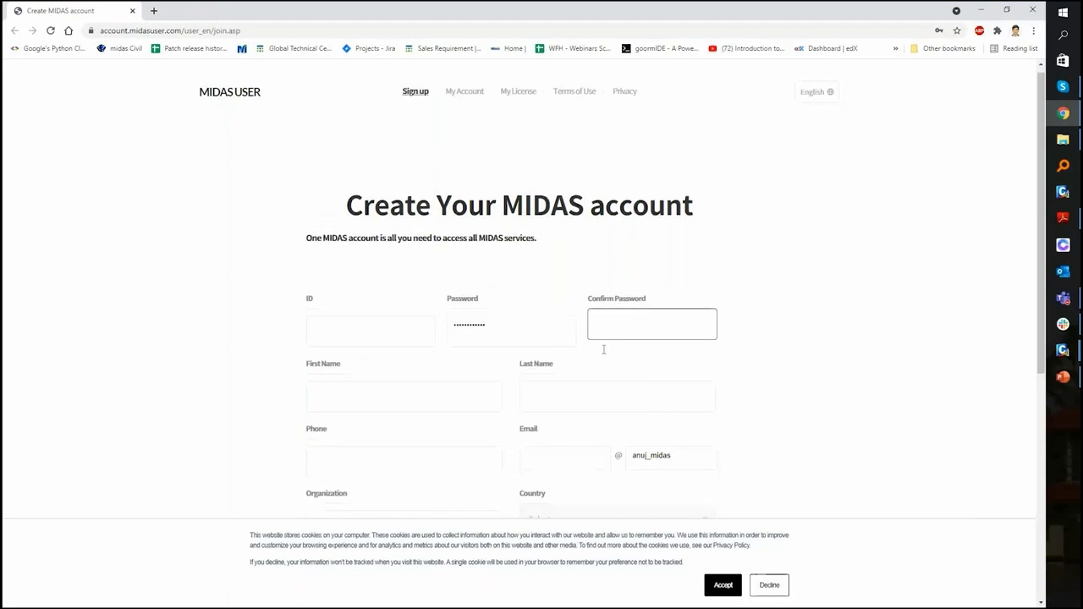
{"action": "left_click", "coordinate": [983, 10]}
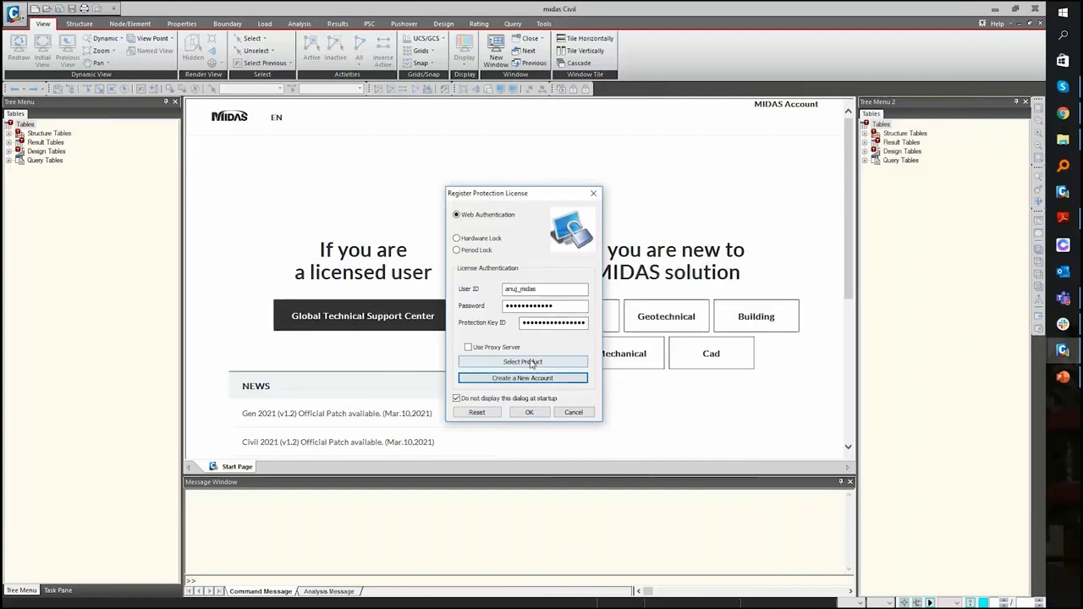
- Accept the license registration with web authentication and create a new project
{"action": "left_click", "coordinate": [535, 412]}
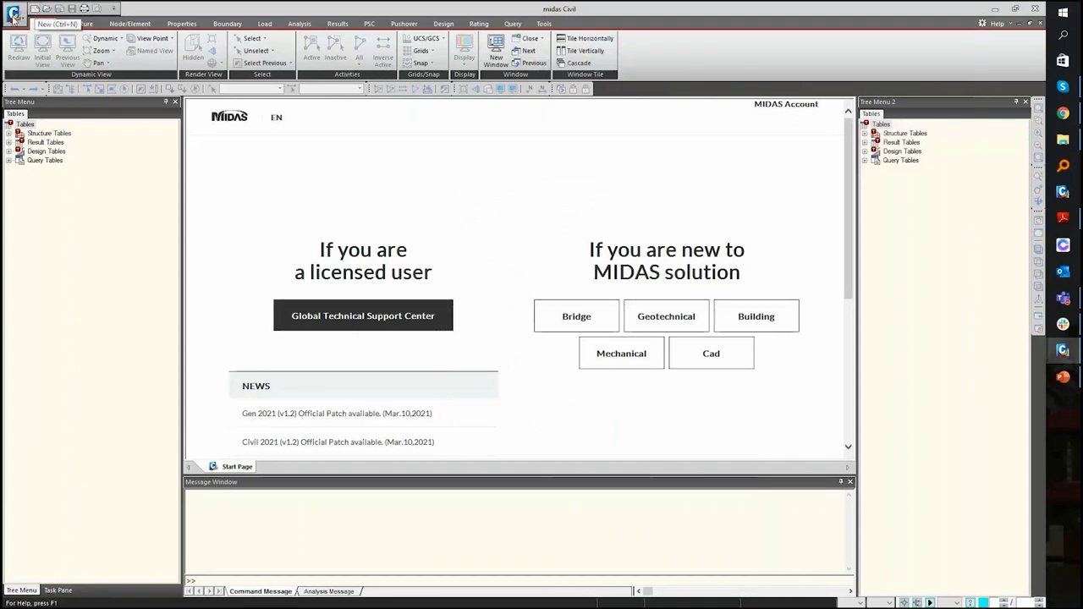
{"action": "left_click", "coordinate": [14, 14]}
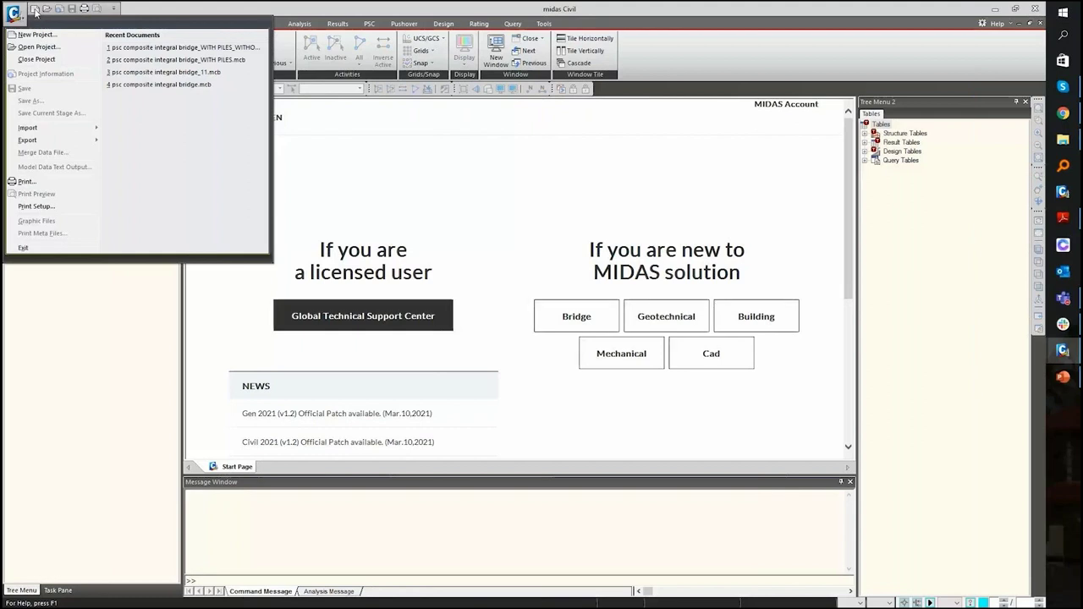
{"action": "left_click", "coordinate": [260, 8]}
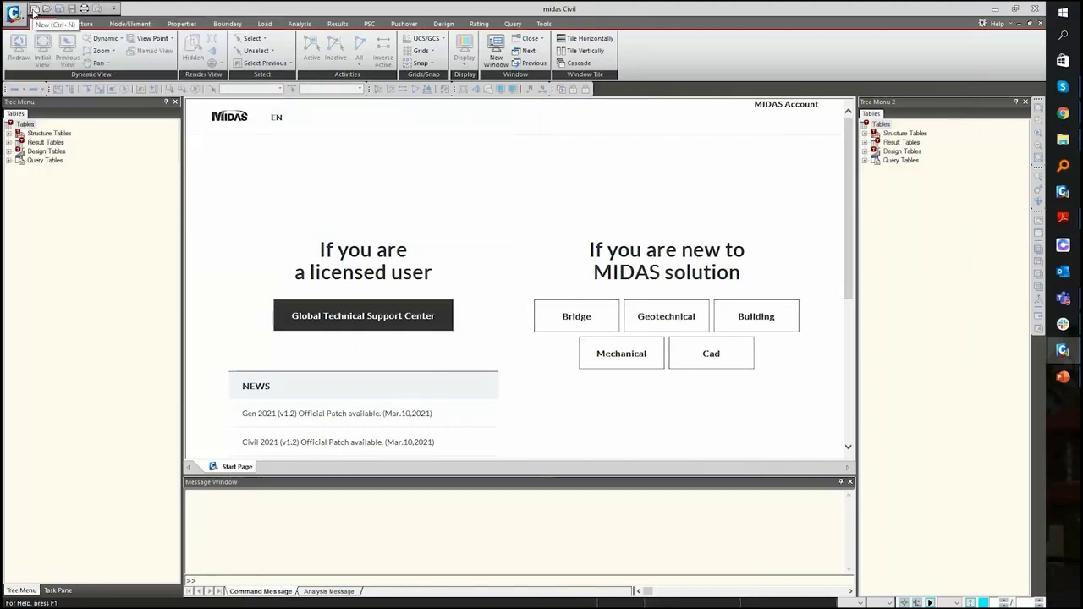
{"action": "left_click", "coordinate": [34, 10]}
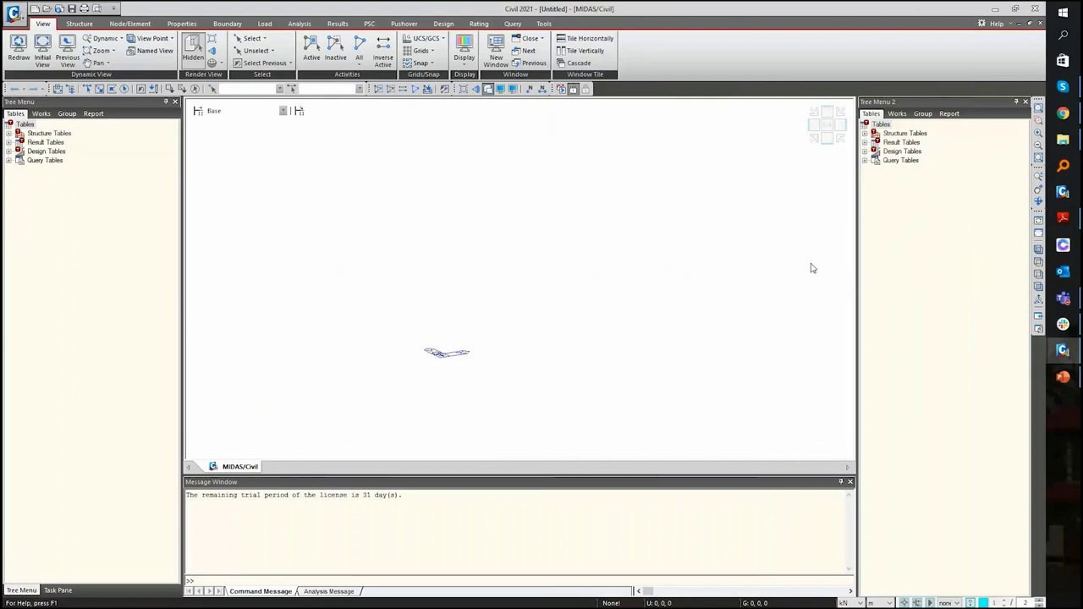
- Switch to the project "PSC comp. I girder bridge_before wizard" and view the properties of material C50/60
{"action": "left_click", "coordinate": [995, 9]}
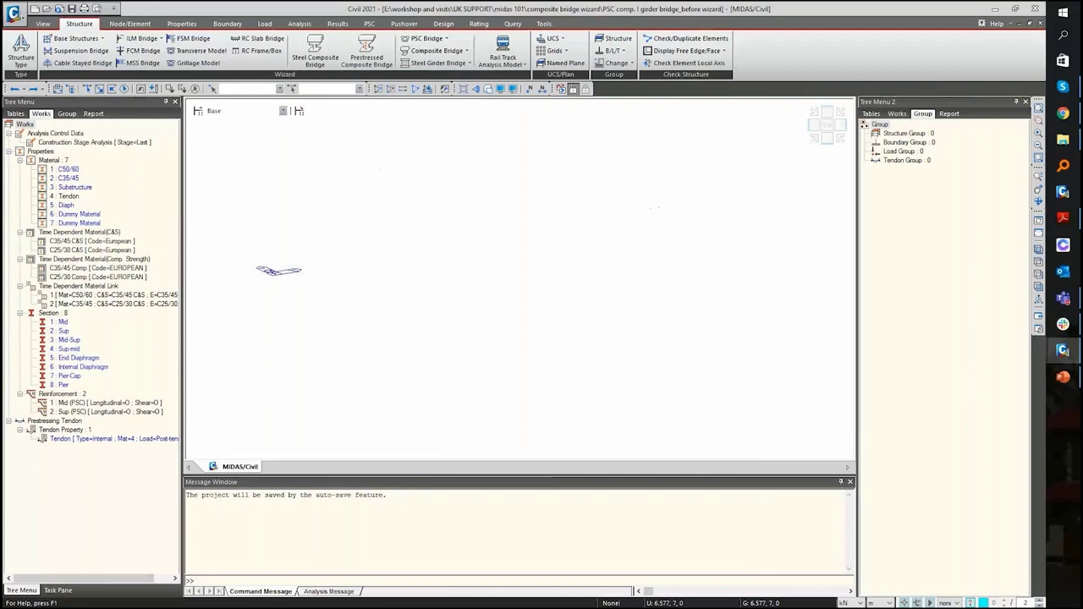
{"action": "left_click", "coordinate": [73, 169]}
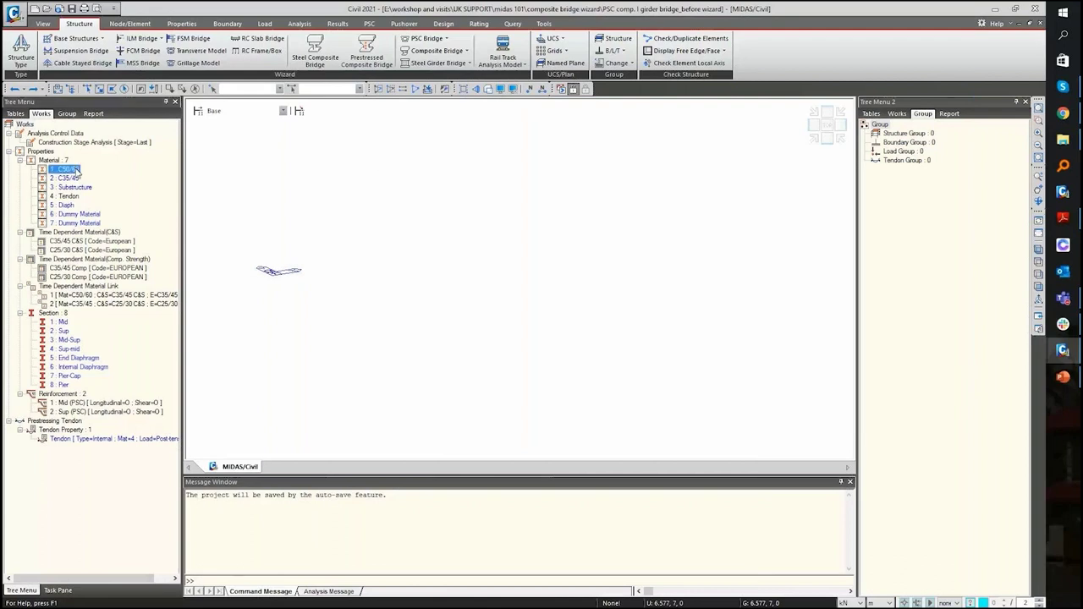
{"action": "right_click", "coordinate": [76, 171]}
{"action": "left_click", "coordinate": [100, 316]}
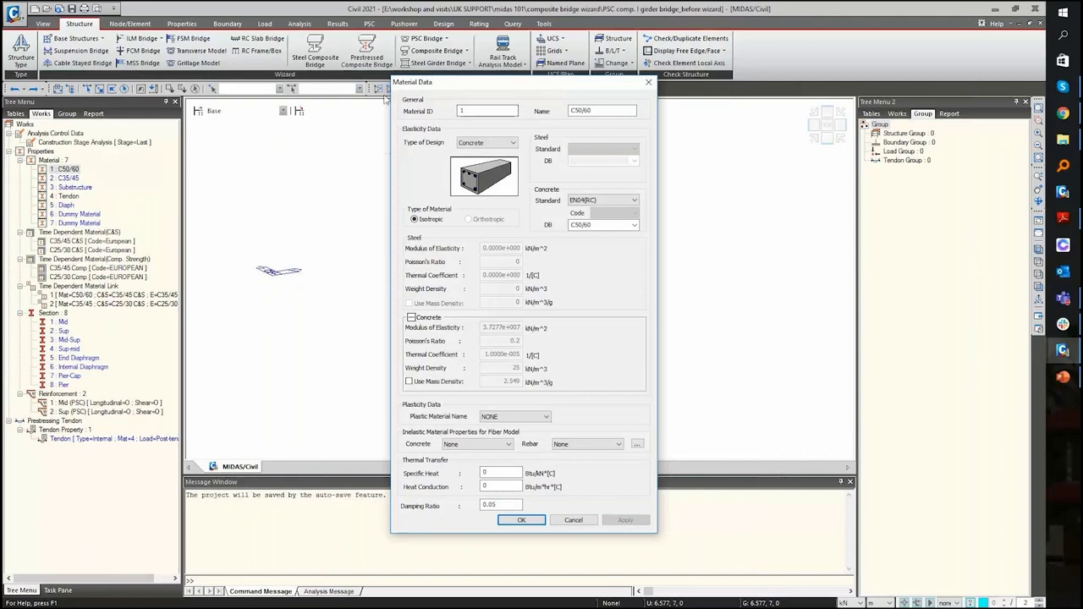
{"action": "key", "text": "Escape"}
- Open material C50/60 for modification from the material properties list and choose EN04(RC) as its concrete standard
{"action": "left_click", "coordinate": [185, 25]}
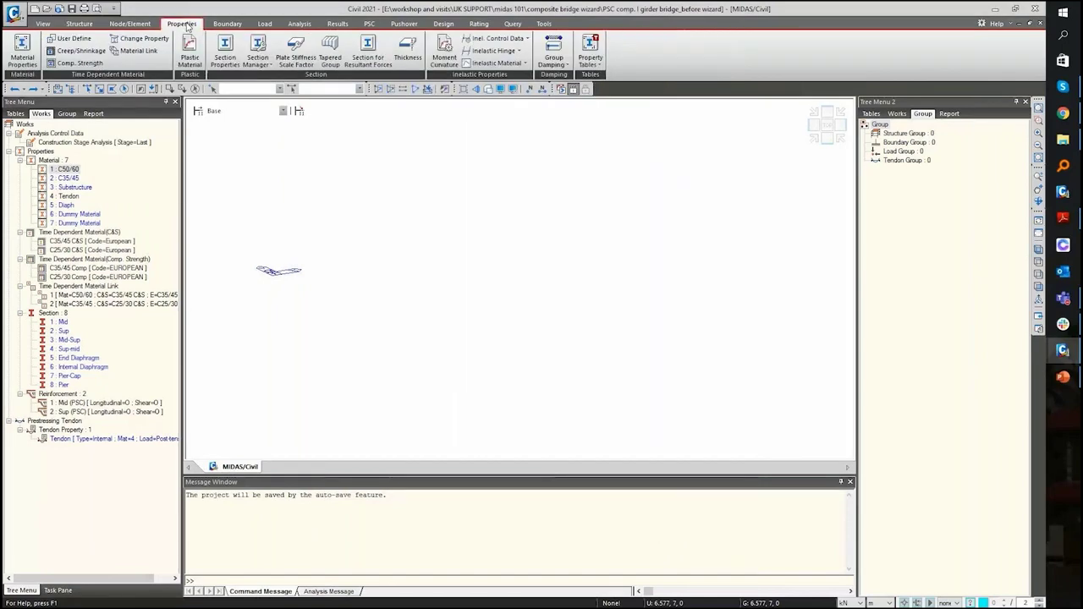
{"action": "left_click", "coordinate": [22, 50]}
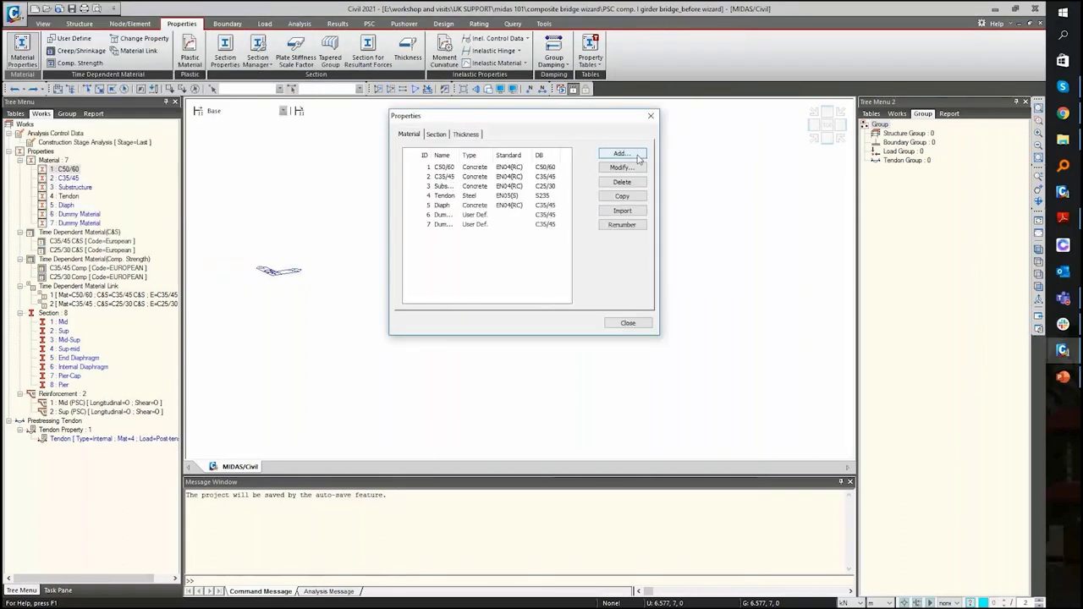
{"action": "left_click", "coordinate": [441, 174]}
{"action": "double_click", "coordinate": [440, 173]}
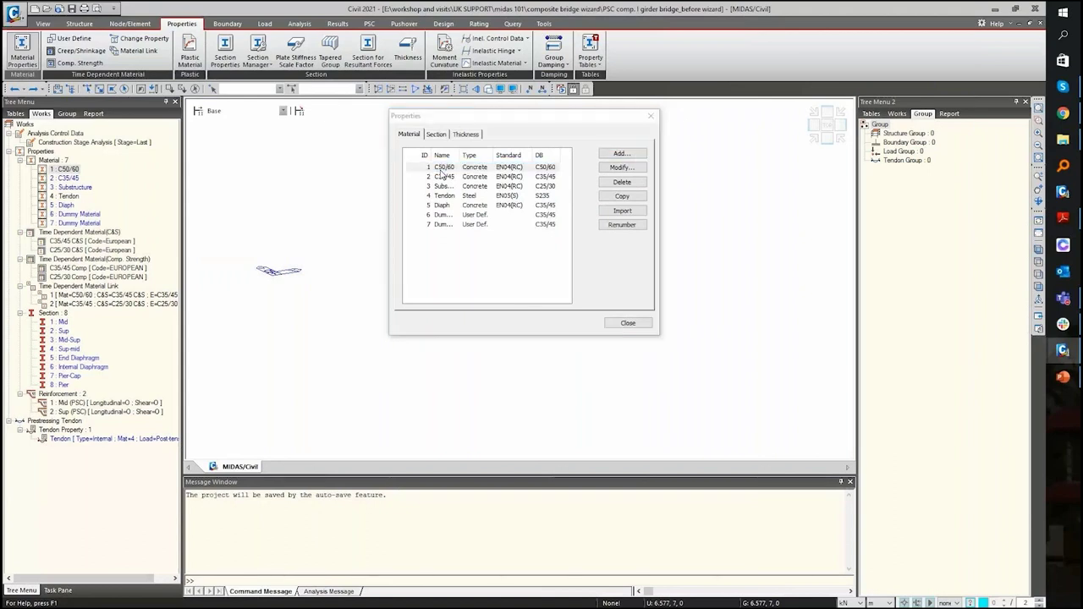
{"action": "left_click_drag", "start_coordinate": [272, 69], "coordinate": [682, 58]}
{"action": "left_click", "coordinate": [587, 118]}
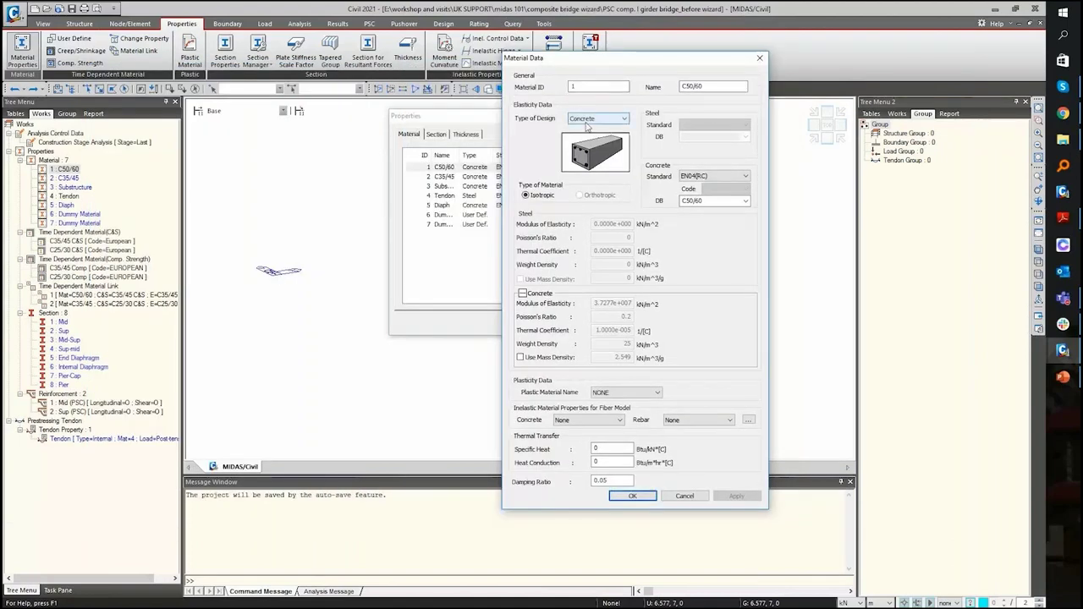
{"action": "left_click", "coordinate": [718, 181]}
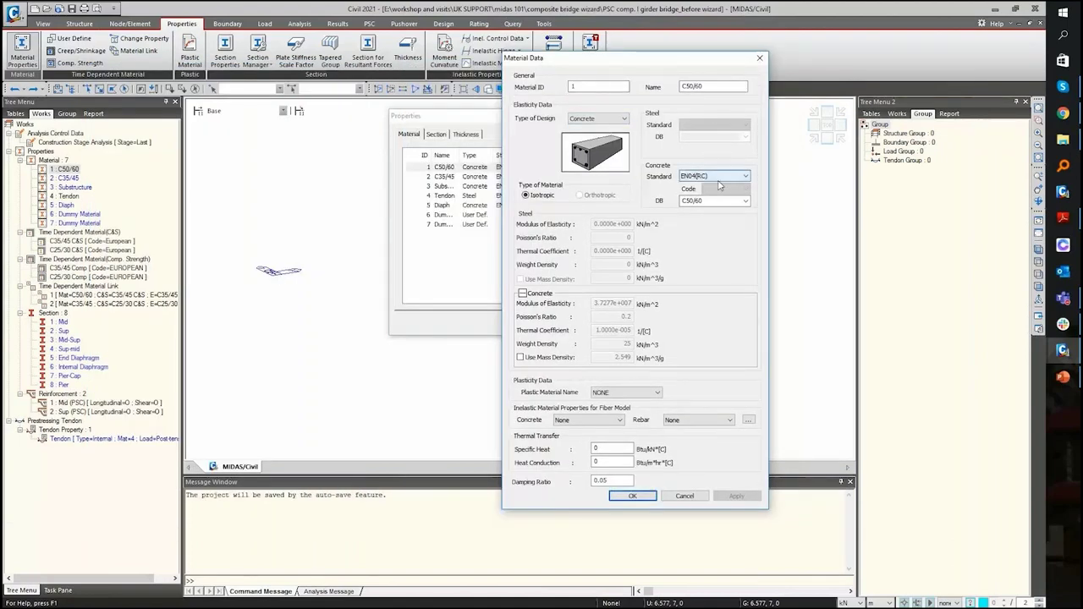
{"action": "left_click", "coordinate": [718, 181]}
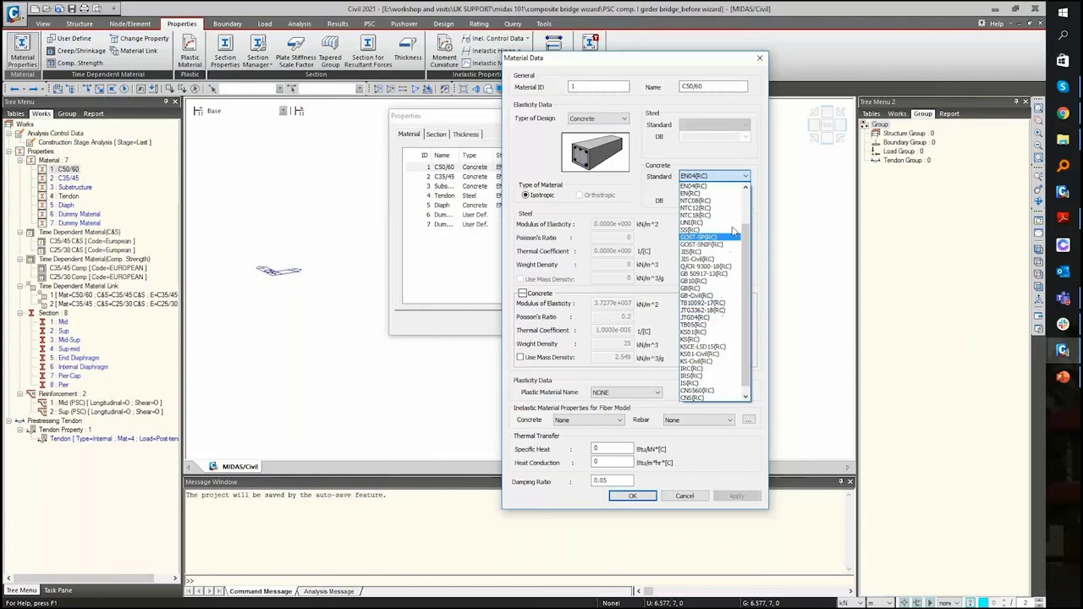
{"action": "left_click", "coordinate": [734, 185]}
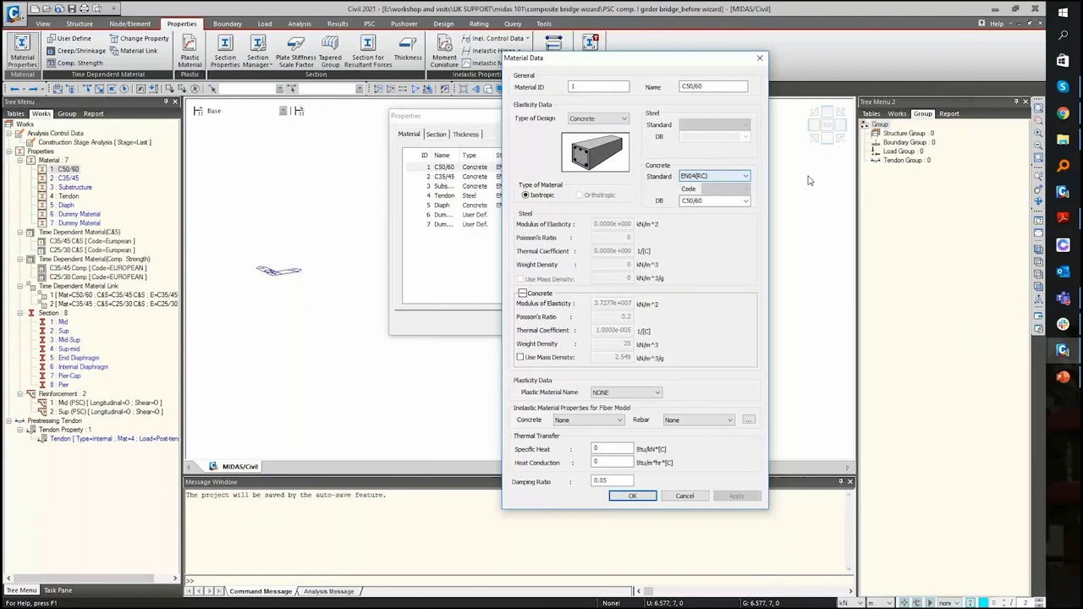
- Browse the available concrete grades, keep C50/60, and accept the material data
{"action": "left_click", "coordinate": [745, 201]}
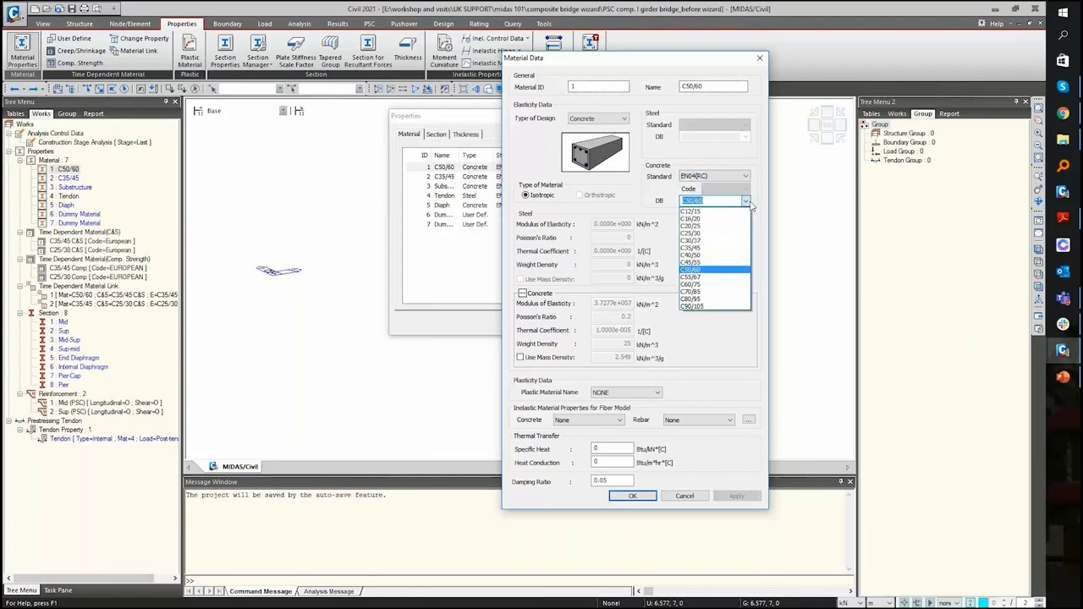
{"action": "left_click", "coordinate": [748, 204]}
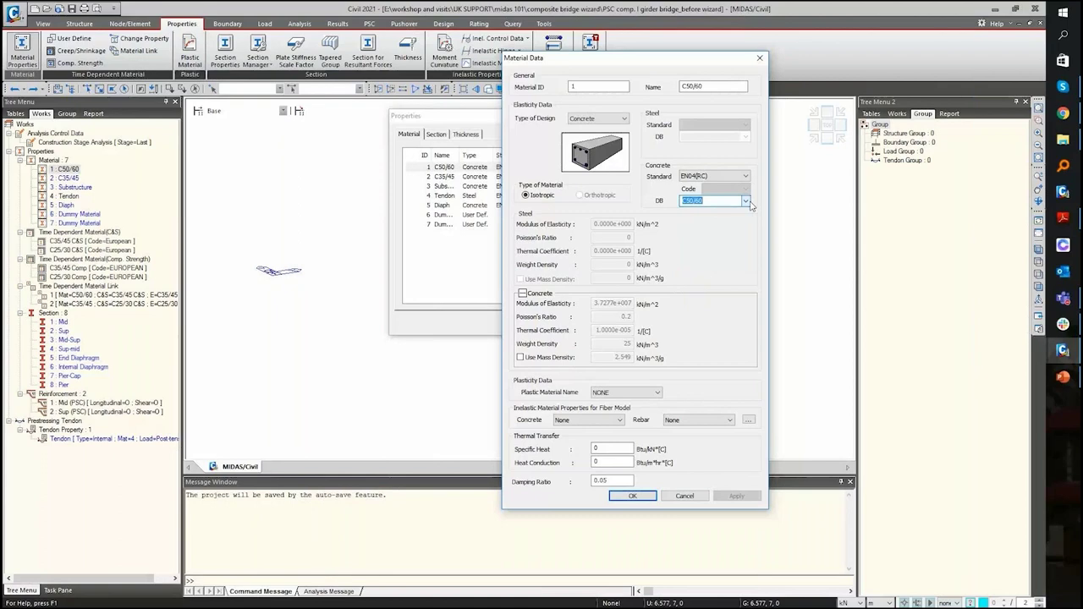
{"action": "left_click", "coordinate": [631, 499]}
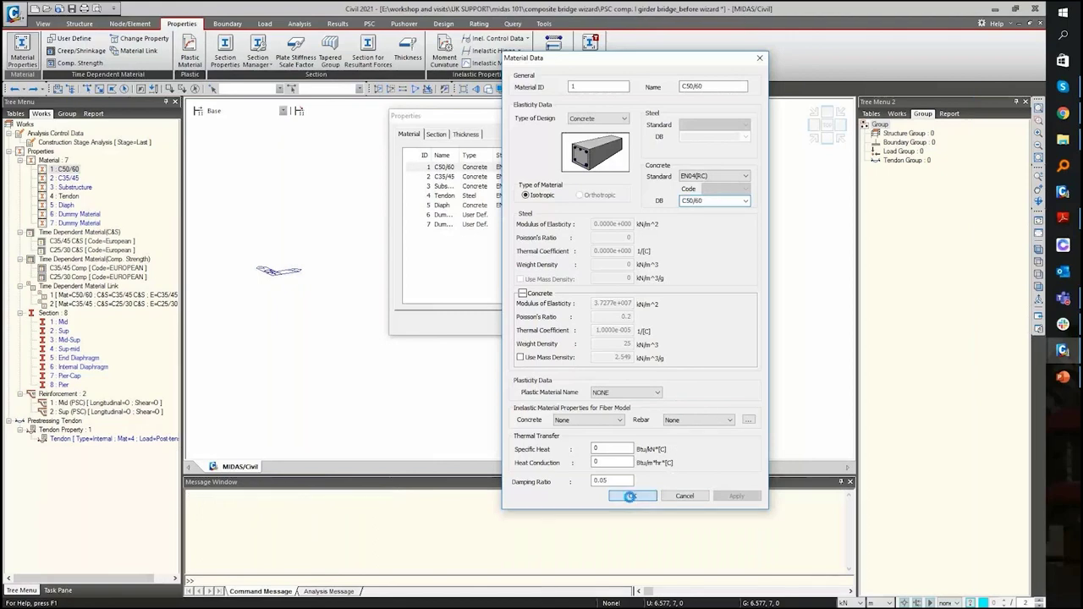
{"action": "left_click", "coordinate": [631, 497]}
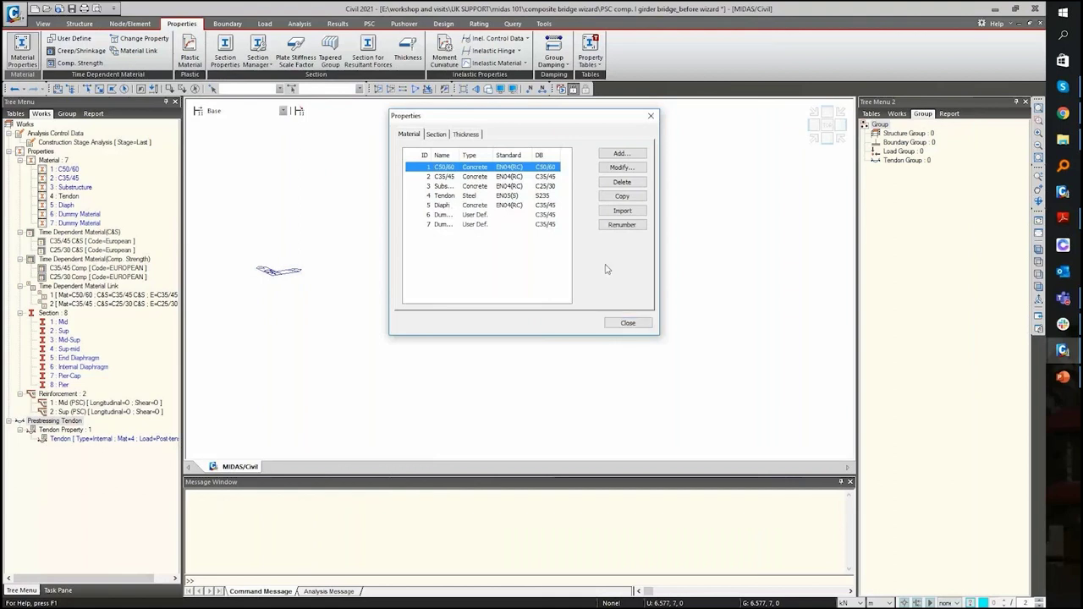
{"action": "left_click", "coordinate": [619, 326]}
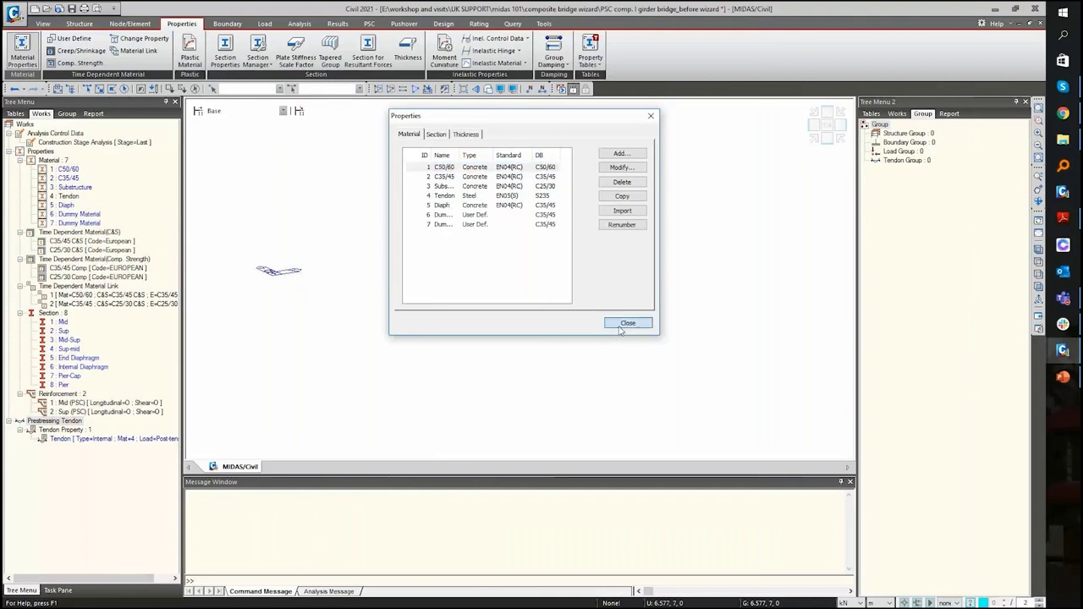
- Examine the C35/45 C&S creep and shrinkage definition, including its creep coefficient and shrinkage strain graphs
{"action": "left_click", "coordinate": [73, 243]}
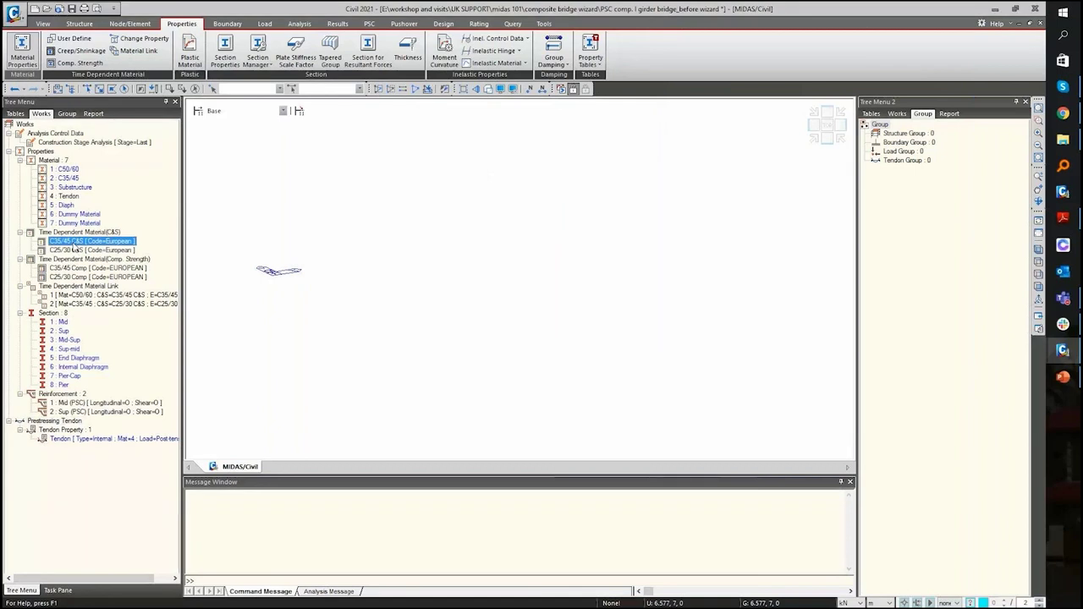
{"action": "double_click", "coordinate": [76, 243]}
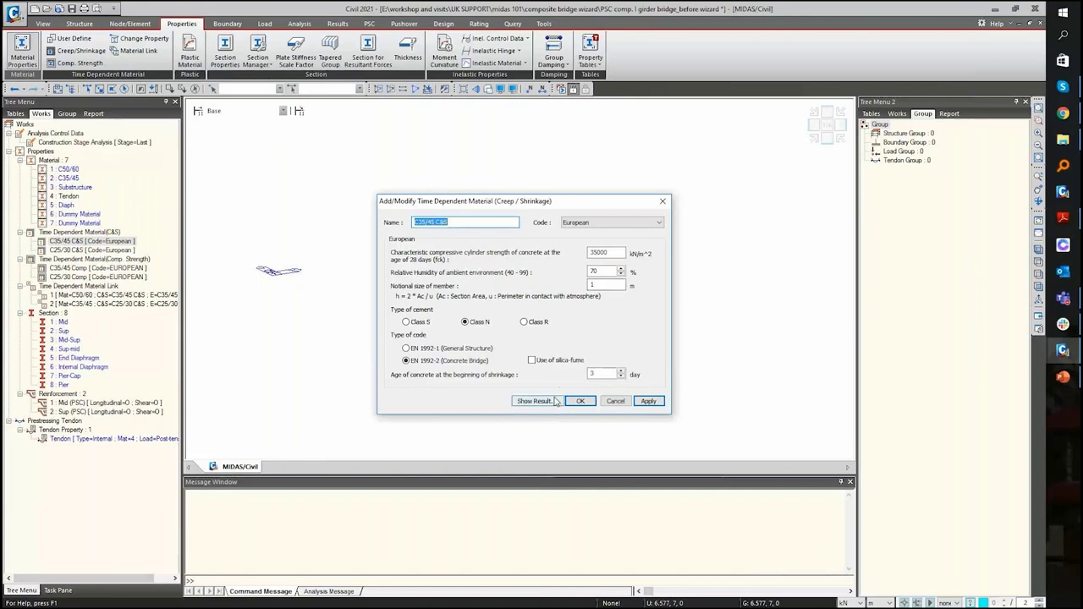
{"action": "left_click", "coordinate": [536, 401]}
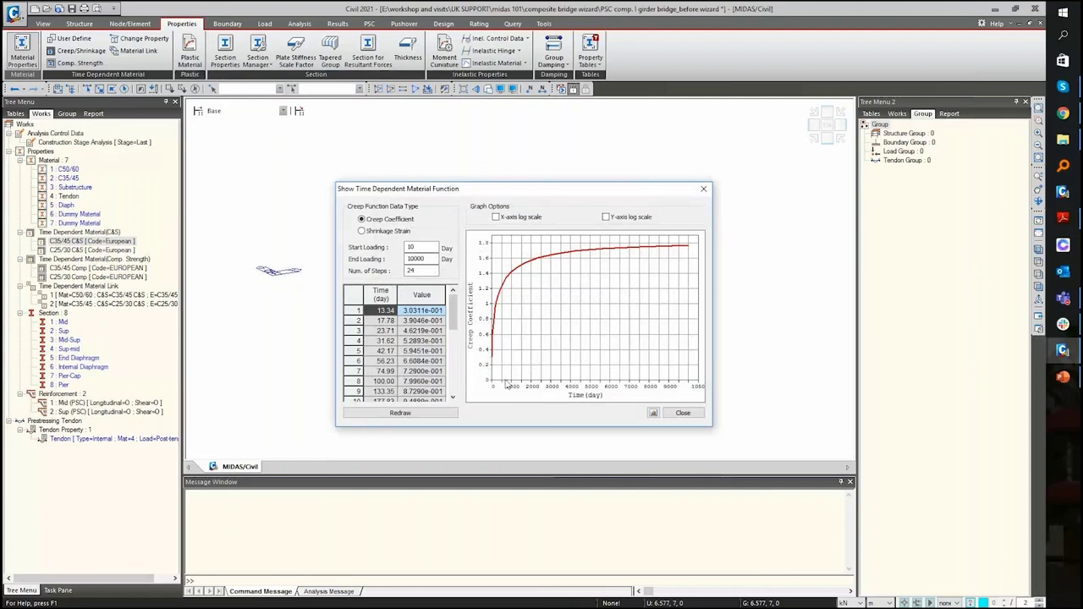
{"action": "left_click", "coordinate": [381, 232]}
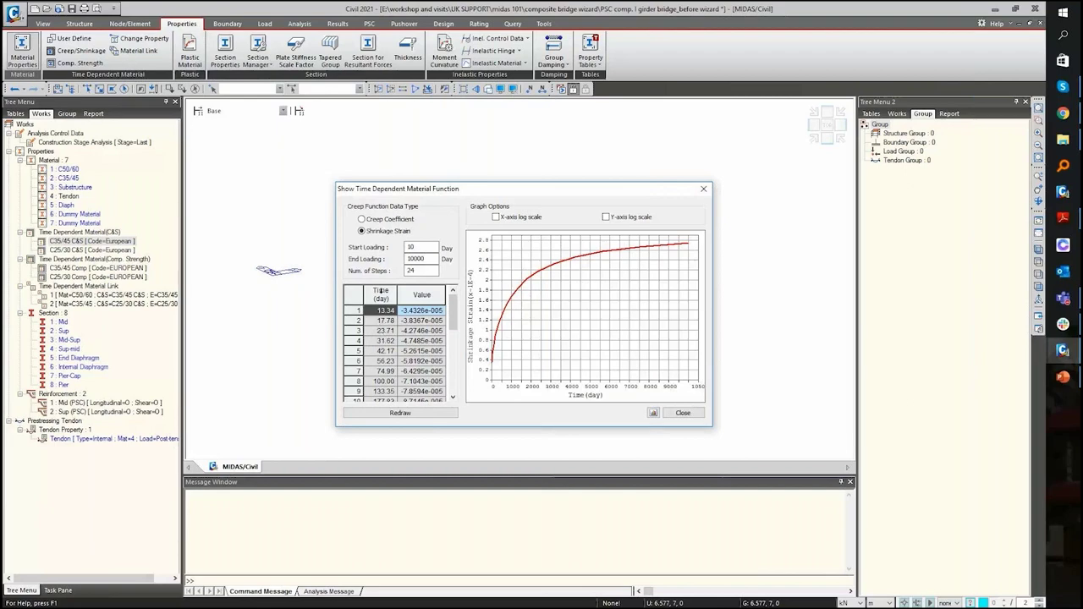
{"action": "left_click", "coordinate": [683, 413]}
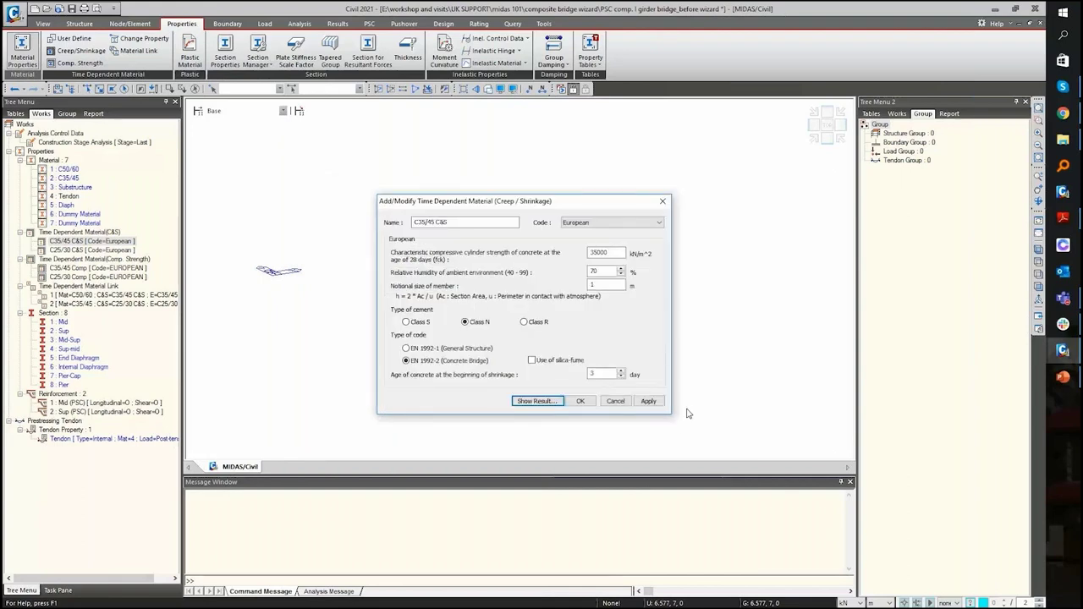
{"action": "left_click", "coordinate": [616, 401]}
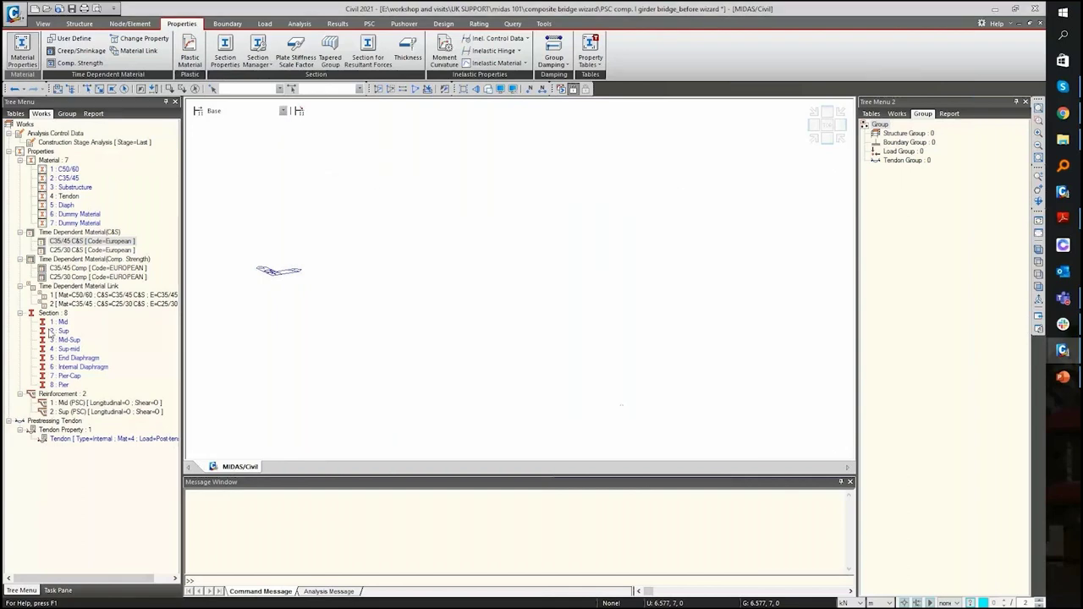
- View the section data of composite section 1, Mid, including its section properties list, and close it without changes
{"action": "left_click", "coordinate": [61, 322]}
{"action": "right_click", "coordinate": [62, 323]}
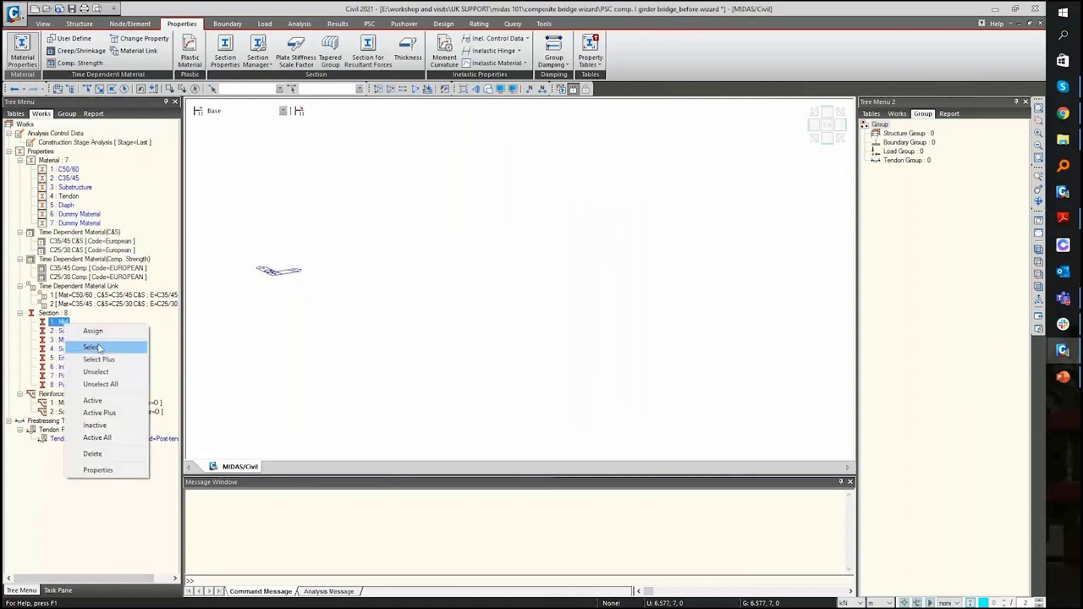
{"action": "left_click", "coordinate": [94, 471]}
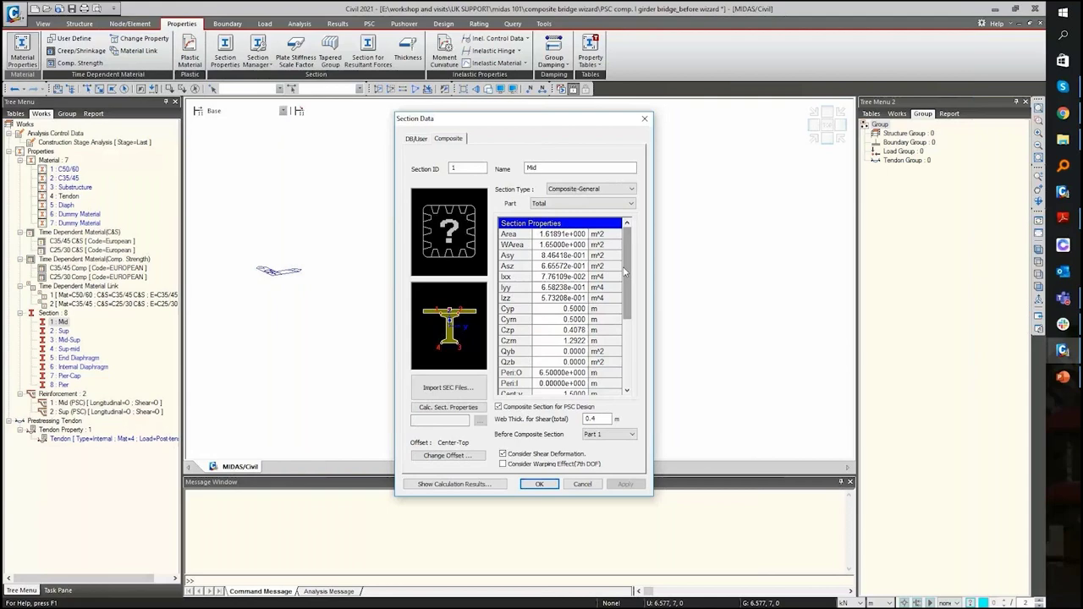
{"action": "left_click_drag", "start_coordinate": [602, 266], "coordinate": [603, 287]}
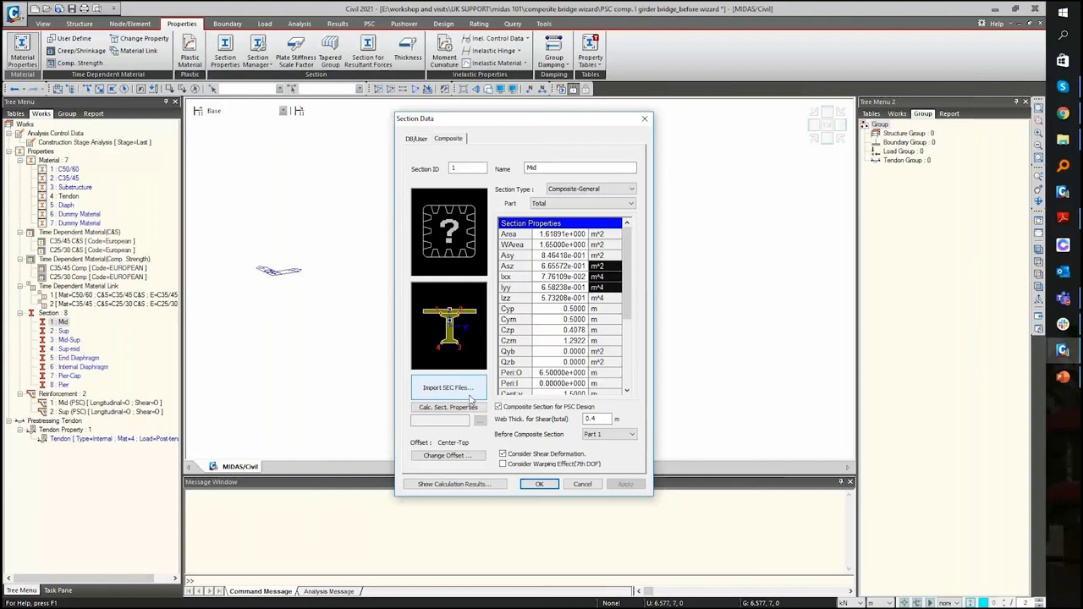
{"action": "left_click", "coordinate": [643, 121]}
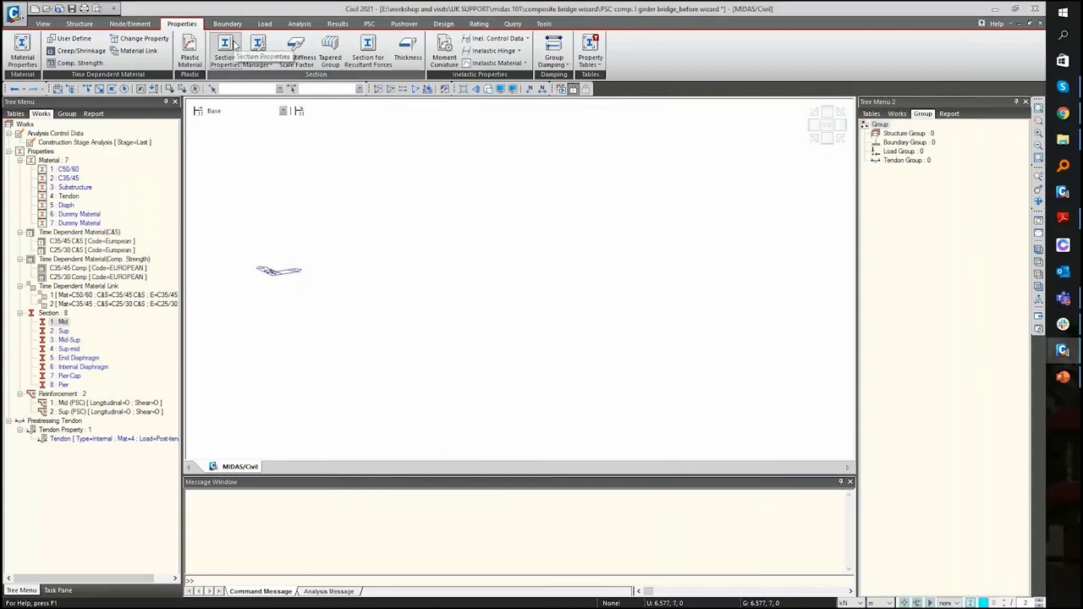
- Examine the Composite-I section type in a new composite section definition, including its girder size parameters and dimension diagram, without adding it
{"action": "left_click", "coordinate": [236, 44]}
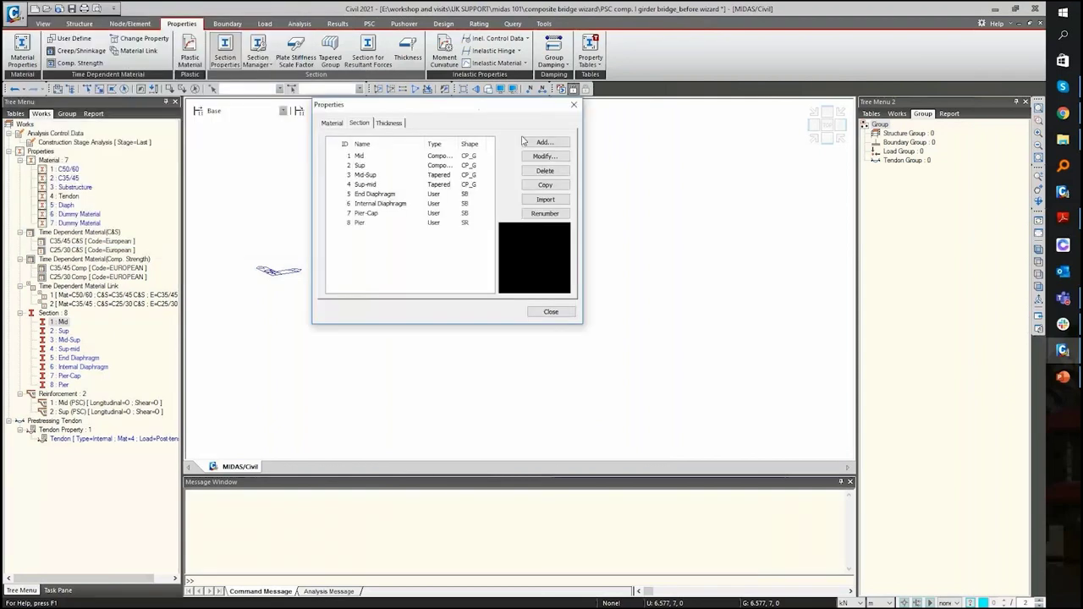
{"action": "left_click", "coordinate": [546, 143]}
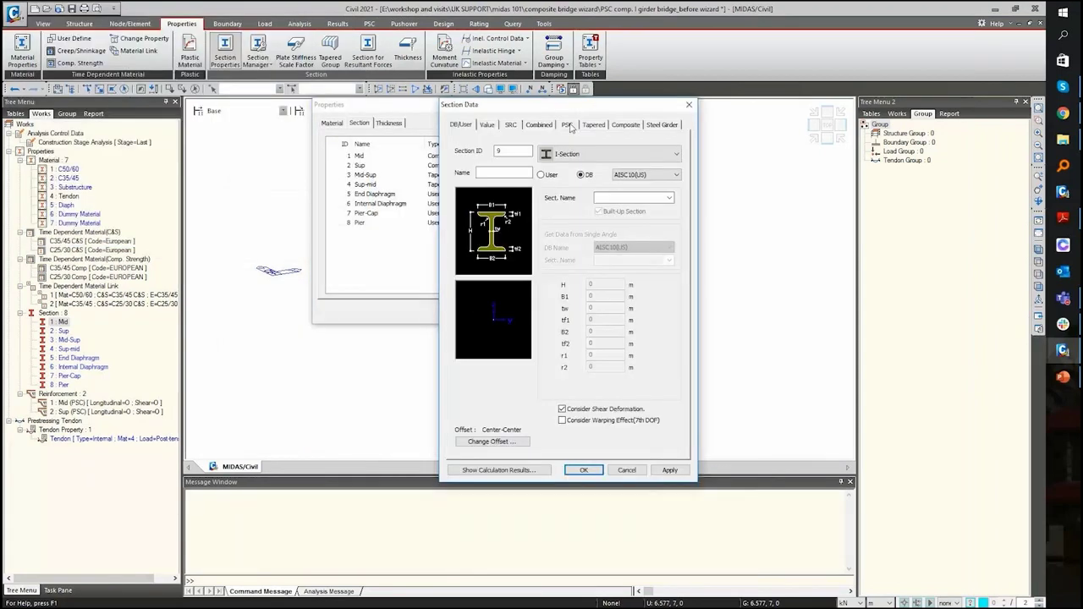
{"action": "left_click", "coordinate": [639, 127]}
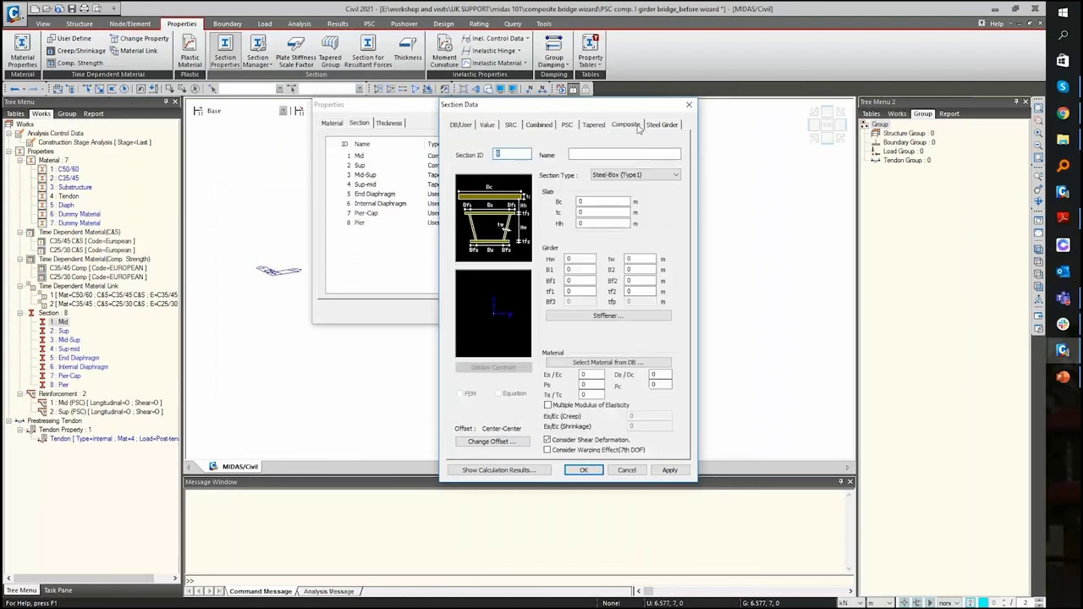
{"action": "left_click", "coordinate": [641, 174]}
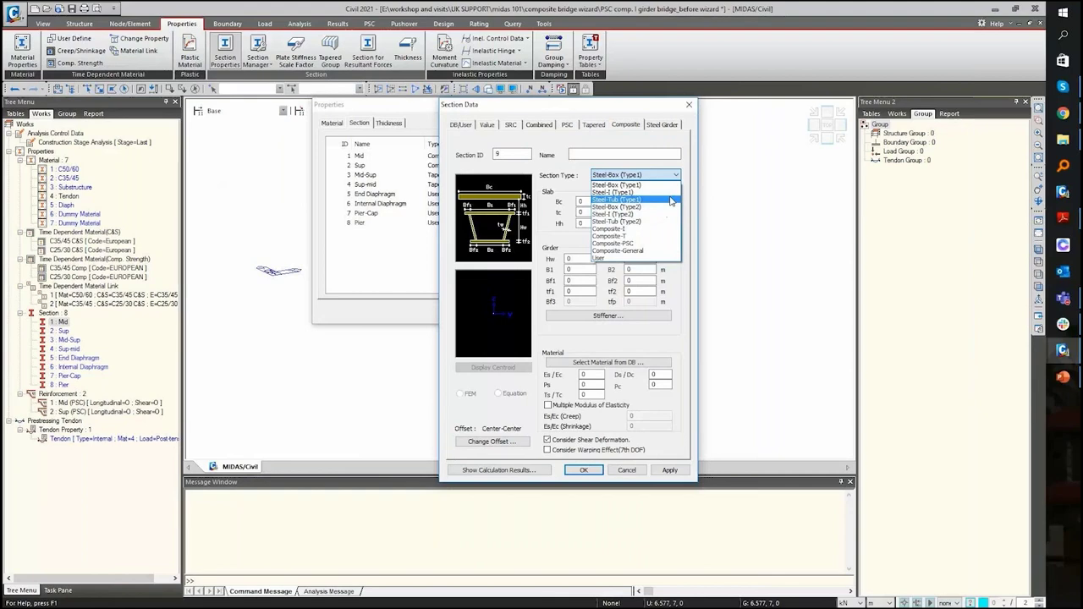
{"action": "left_click", "coordinate": [646, 229]}
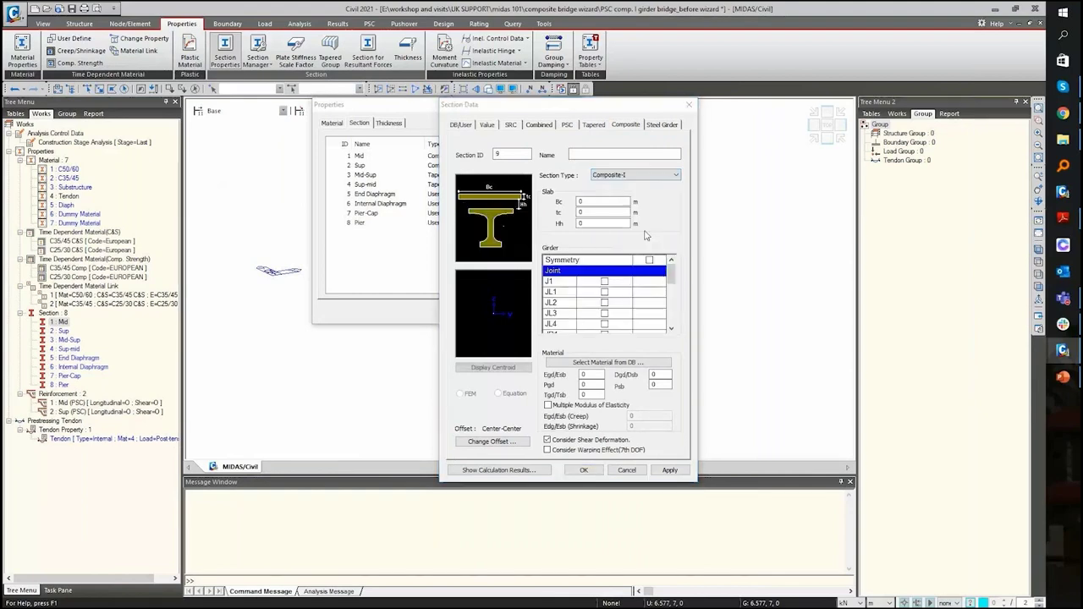
{"action": "scroll", "coordinate": [605, 306], "scroll_direction": "down", "scroll_amount": 6}
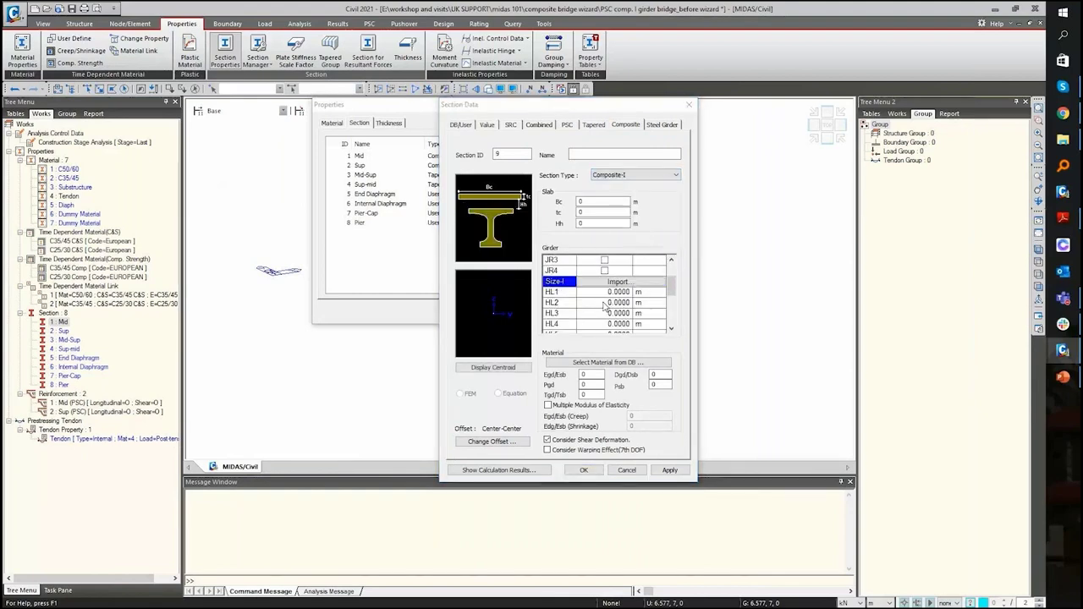
{"action": "scroll", "coordinate": [604, 306], "scroll_direction": "up", "scroll_amount": 2}
{"action": "scroll", "coordinate": [617, 304], "scroll_direction": "down", "scroll_amount": 4}
{"action": "scroll", "coordinate": [621, 304], "scroll_direction": "down", "scroll_amount": 1}
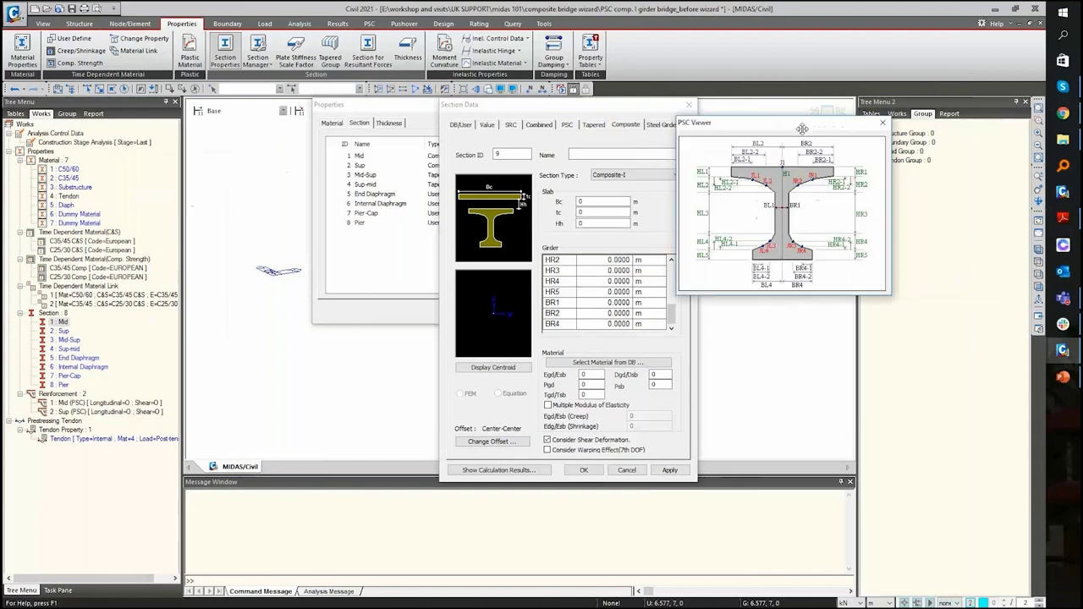
{"action": "left_click_drag", "start_coordinate": [802, 129], "coordinate": [835, 122]}
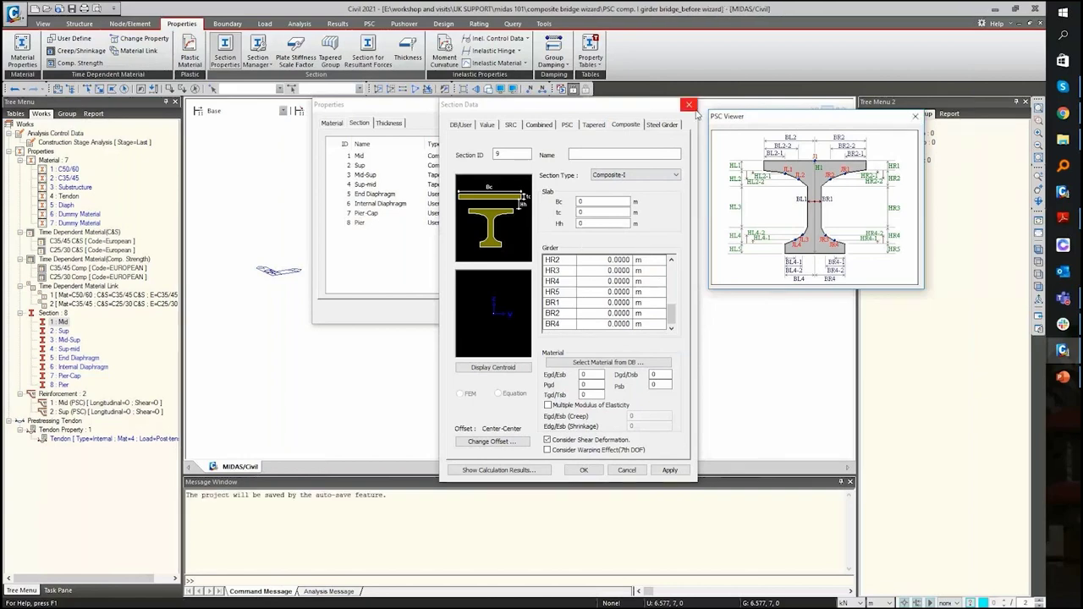
{"action": "left_click", "coordinate": [689, 105]}
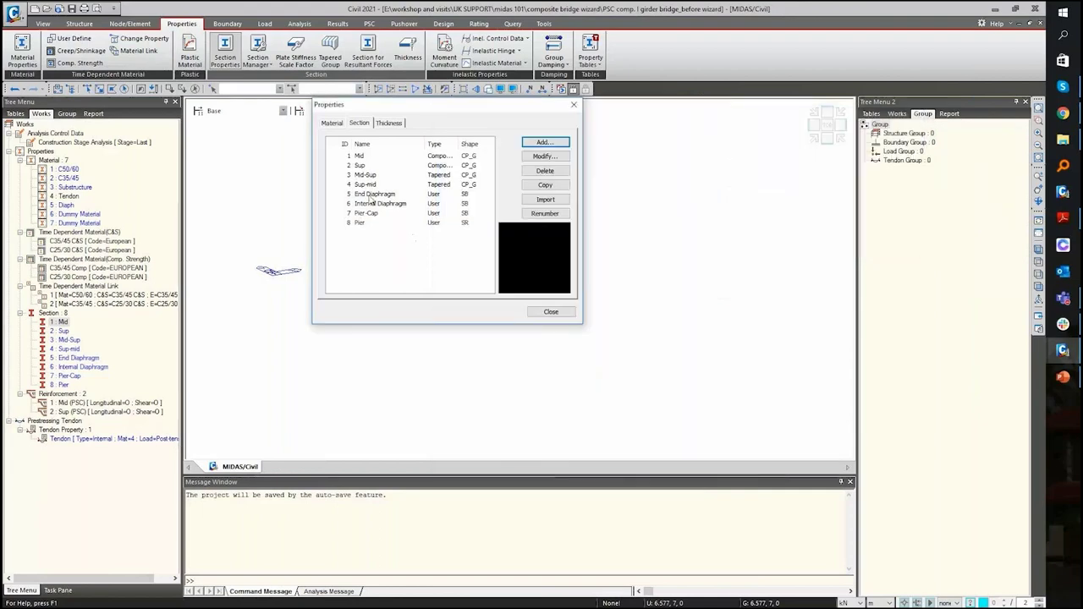
- View the section data of the Pier-Cap and Pier sections without changing them
{"action": "double_click", "coordinate": [359, 213]}
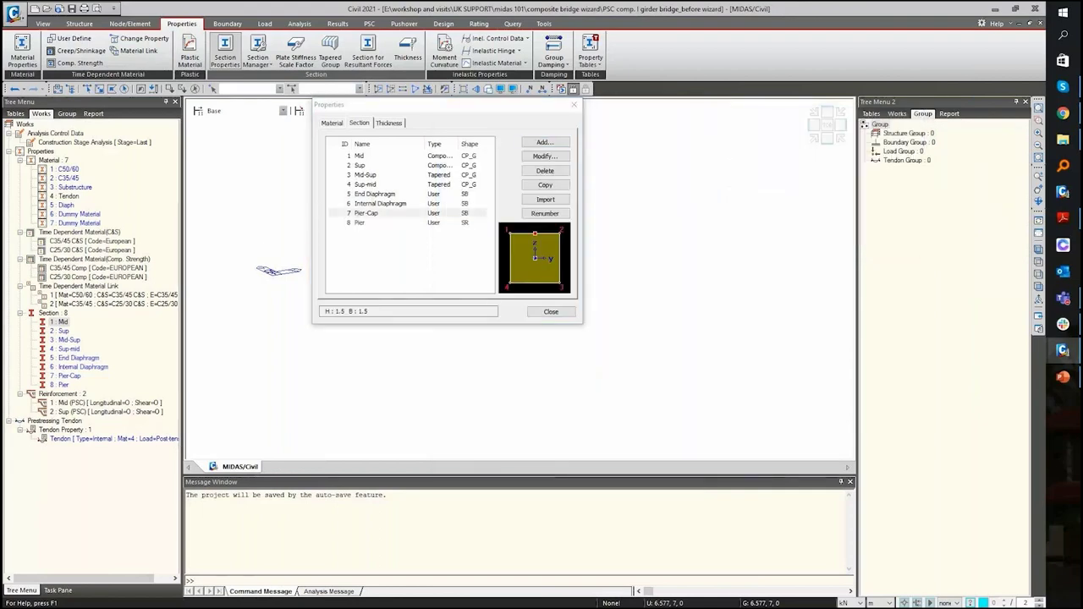
{"action": "left_click_drag", "start_coordinate": [773, 38], "coordinate": [766, 59]}
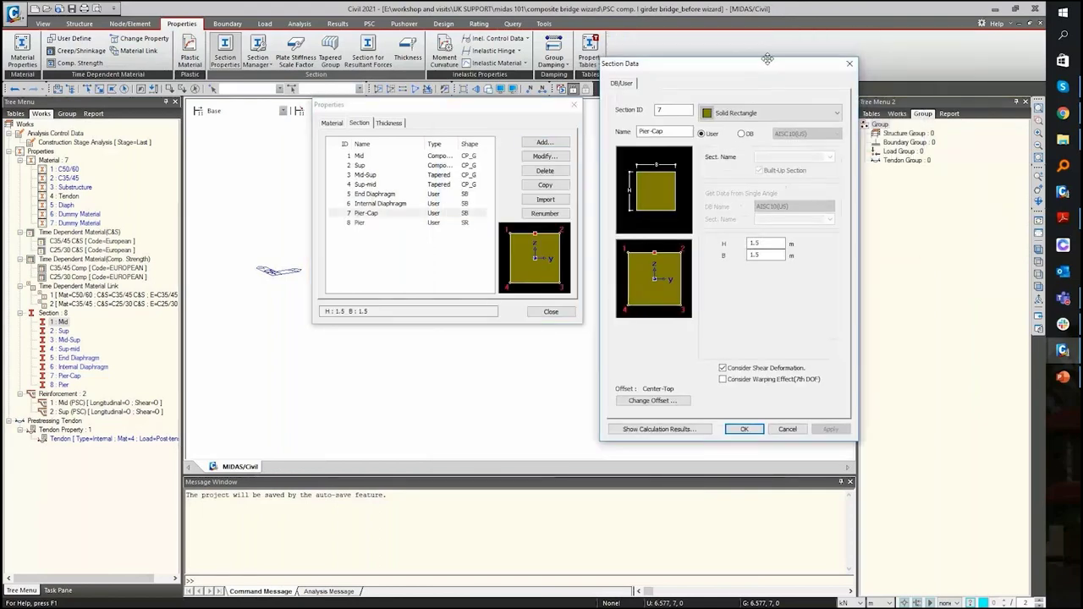
{"action": "key", "text": "Escape"}
{"action": "double_click", "coordinate": [364, 221]}
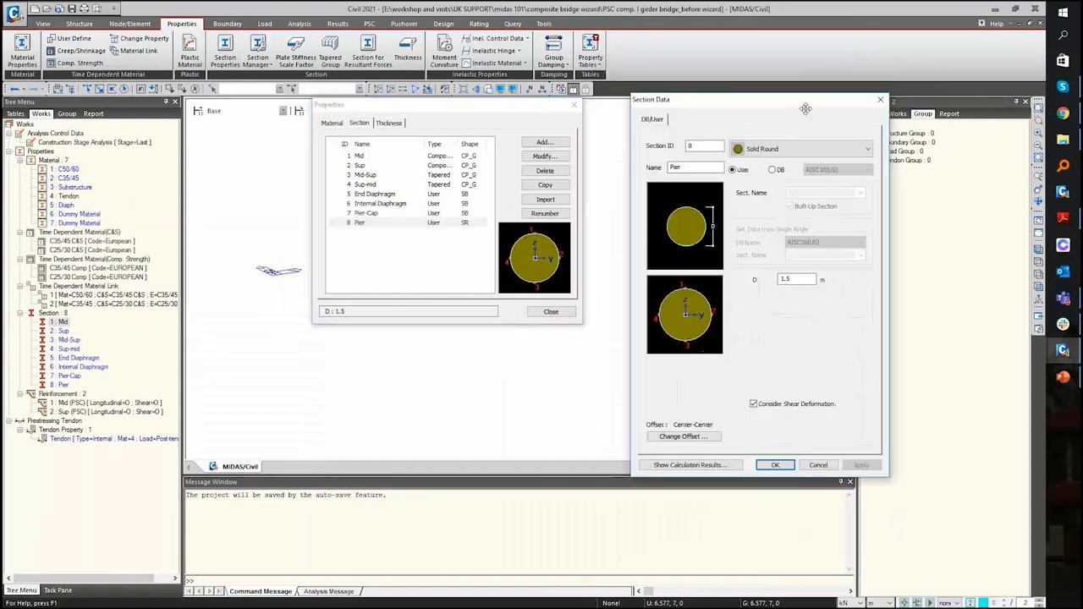
{"action": "left_click_drag", "start_coordinate": [805, 109], "coordinate": [802, 100]}
{"action": "left_click", "coordinate": [877, 90]}
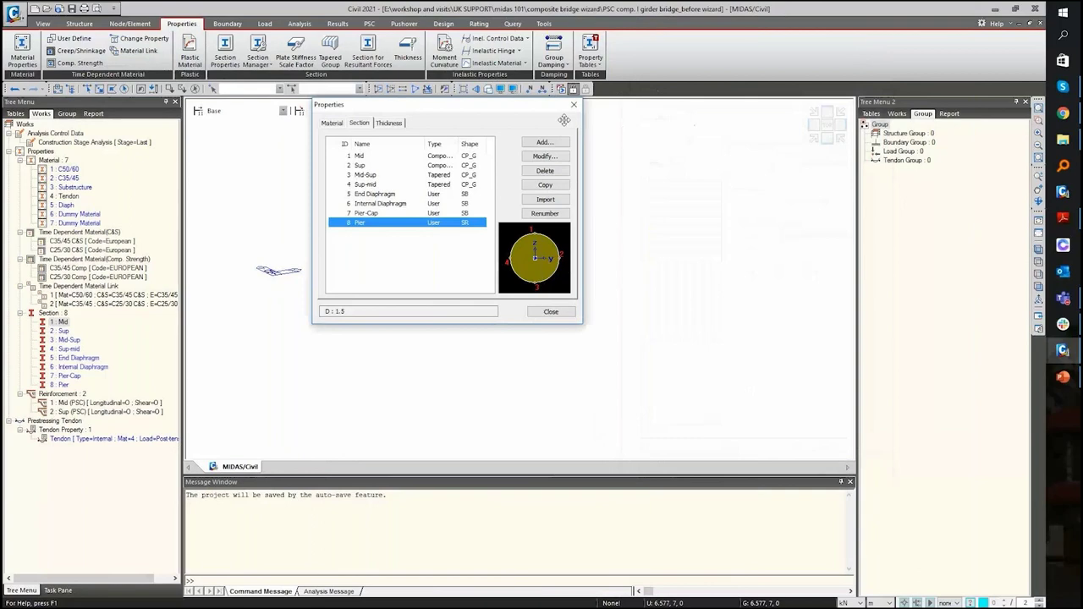
- View the Sup-mid tapered section's data for both ends without changes, and close the section properties list
{"action": "left_click", "coordinate": [370, 185]}
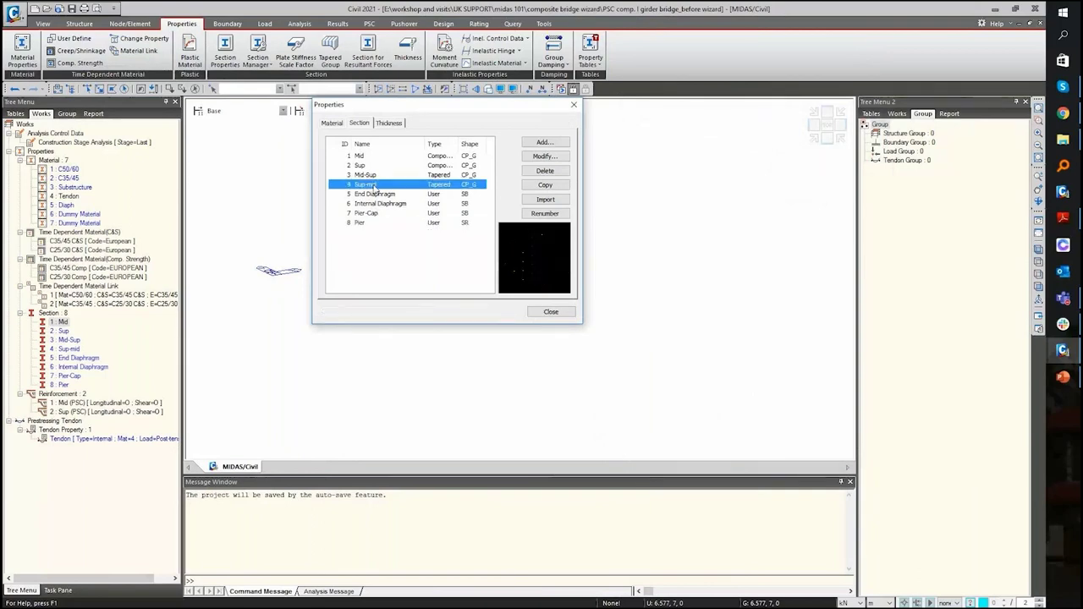
{"action": "left_click", "coordinate": [281, 303]}
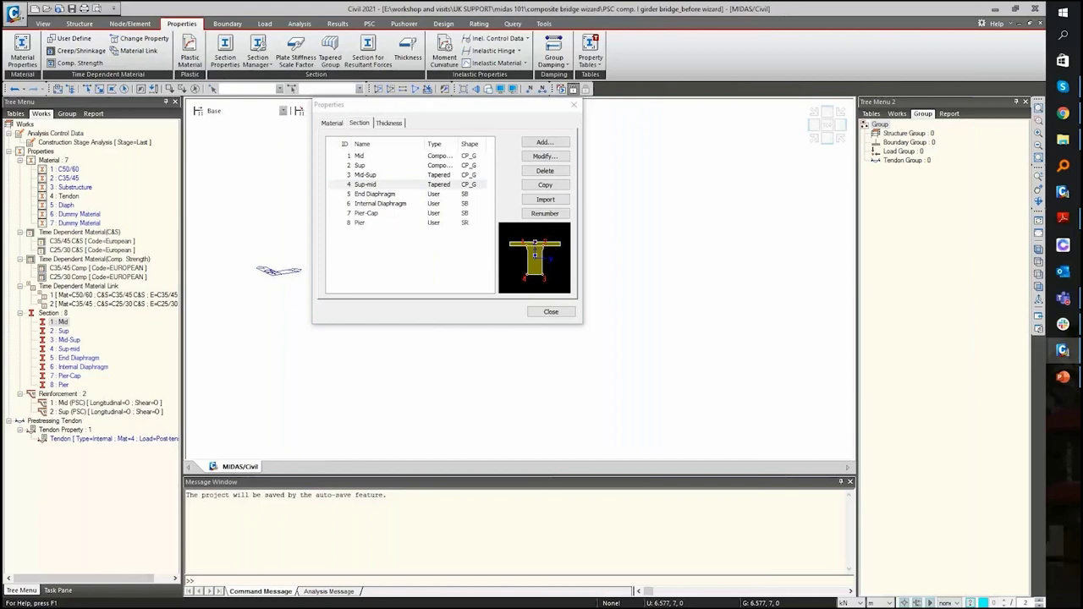
{"action": "left_click_drag", "start_coordinate": [834, 102], "coordinate": [711, 77]}
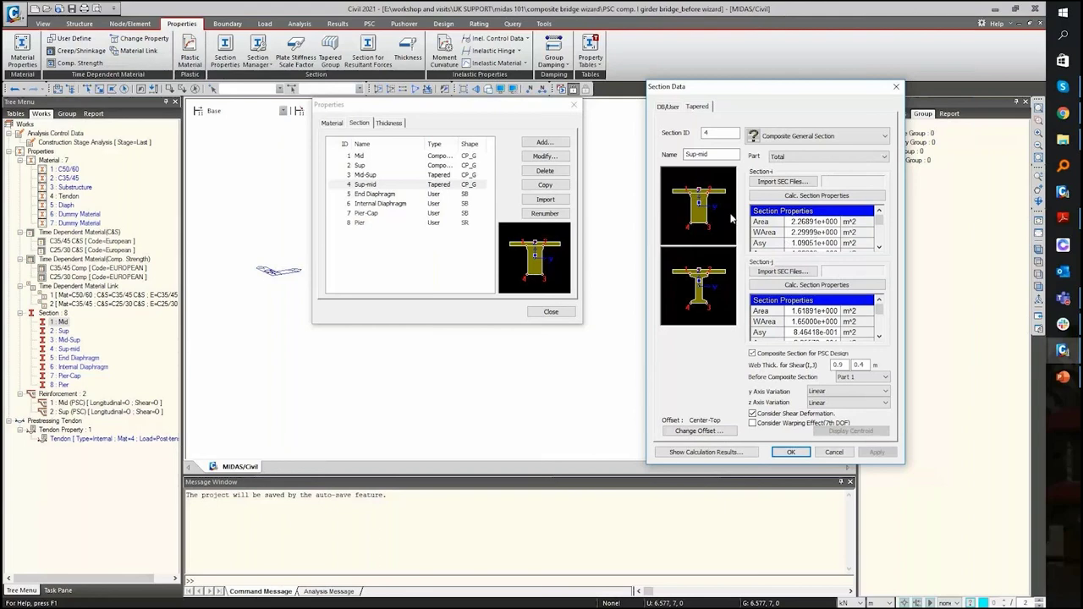
{"action": "left_click", "coordinate": [833, 452]}
{"action": "left_click", "coordinate": [550, 311]}
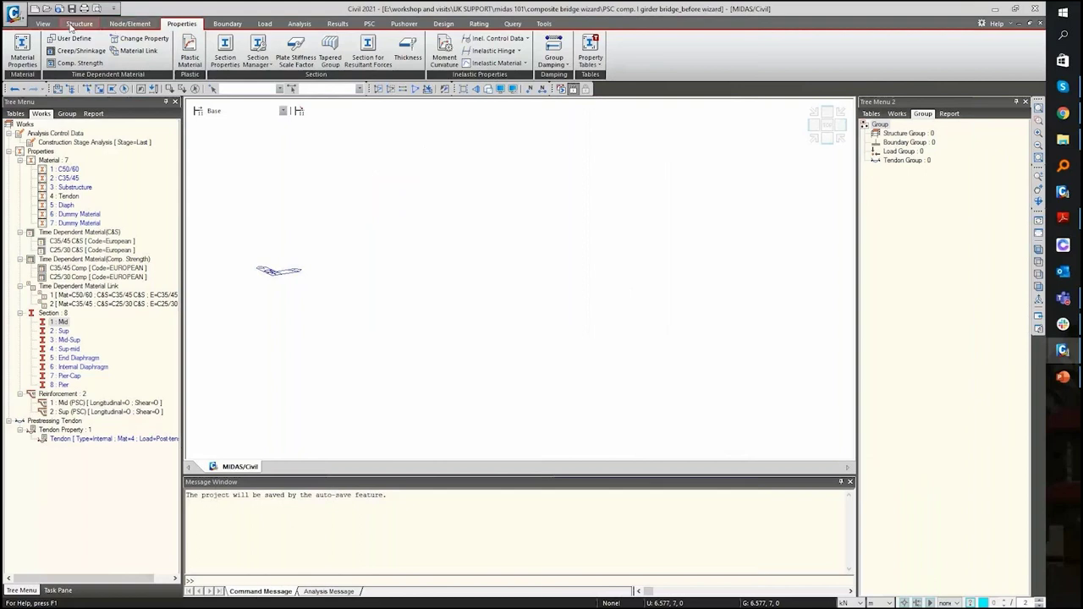
- Start the Prestressed Composite Bridge wizard and load PSC I Girder Wizard.wzd from the composite bridge wizard folder
{"action": "left_click", "coordinate": [74, 24]}
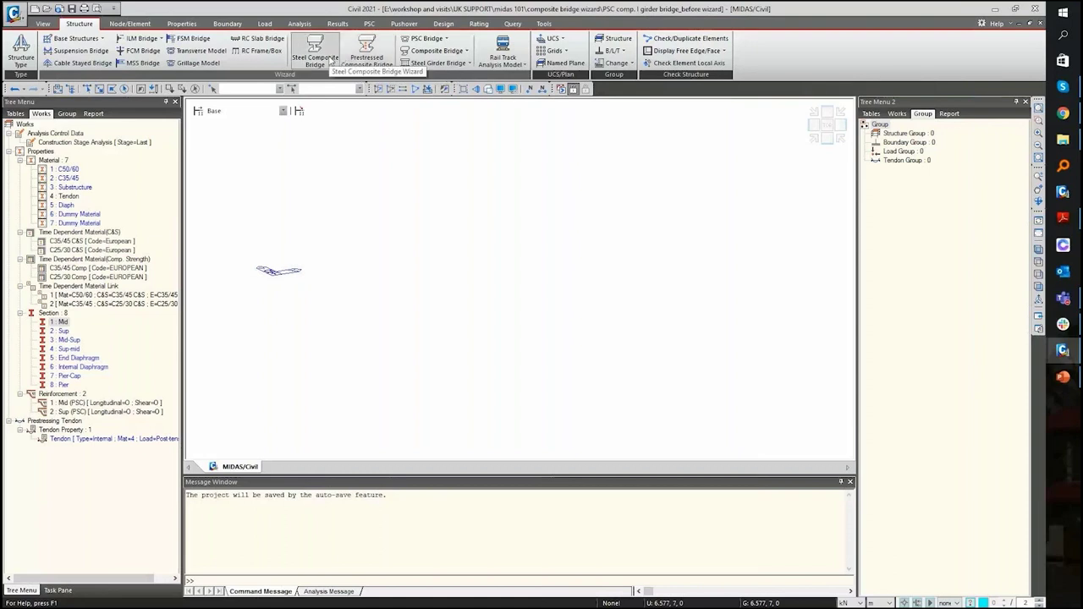
{"action": "left_click", "coordinate": [382, 53]}
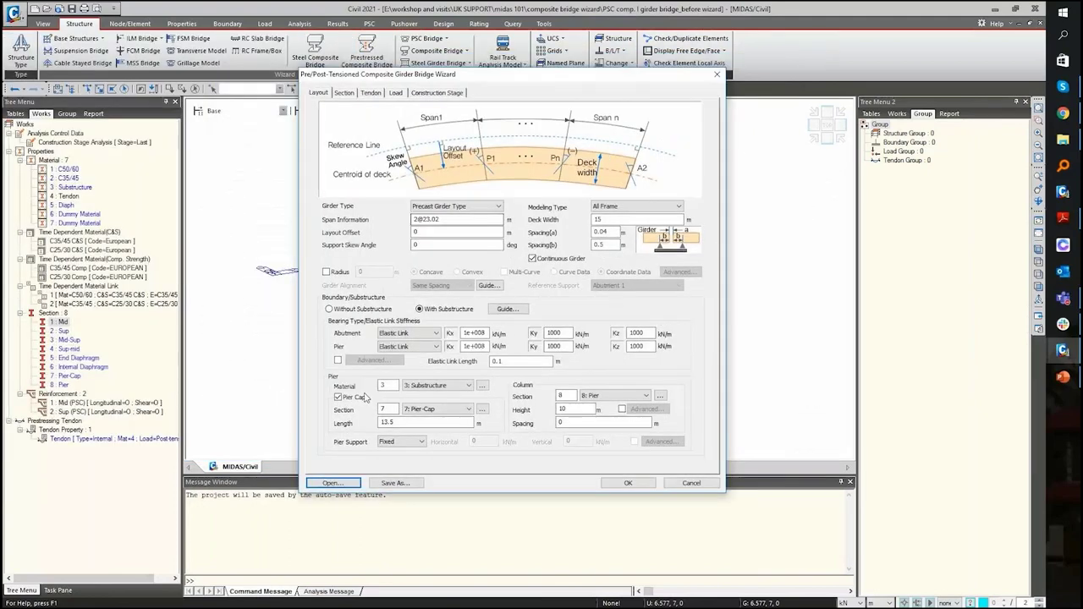
{"action": "left_click", "coordinate": [333, 483]}
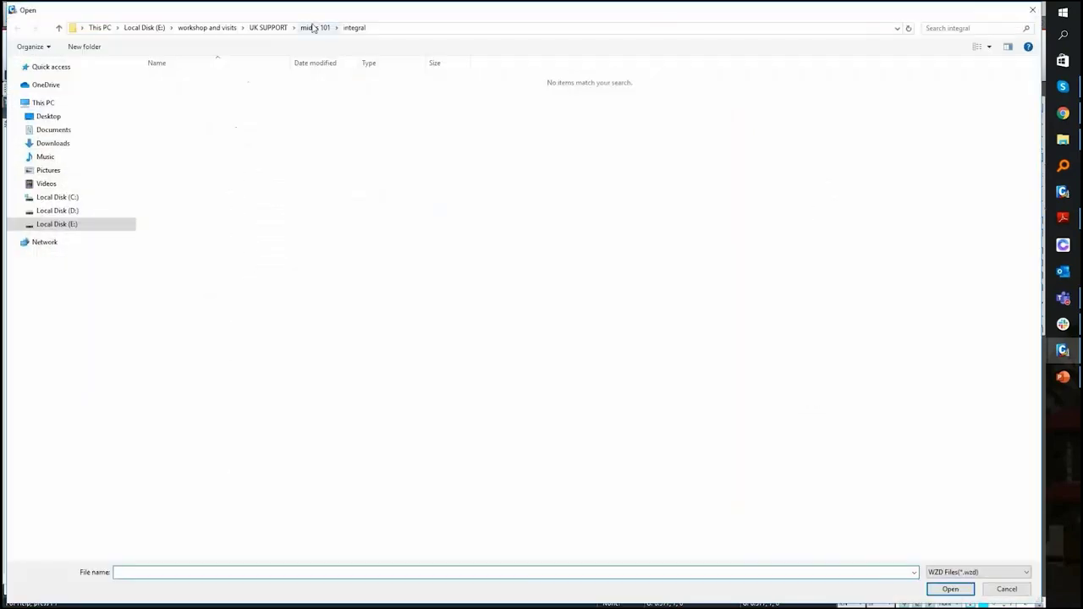
{"action": "left_click", "coordinate": [324, 31]}
{"action": "double_click", "coordinate": [203, 80]}
{"action": "left_click", "coordinate": [186, 82]}
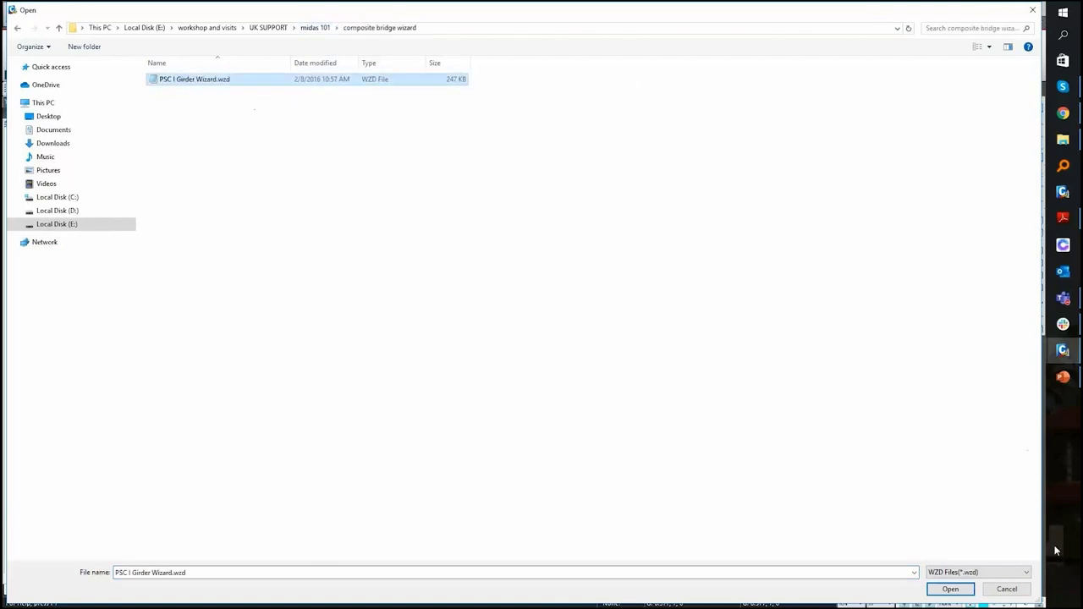
{"action": "left_click", "coordinate": [950, 590]}
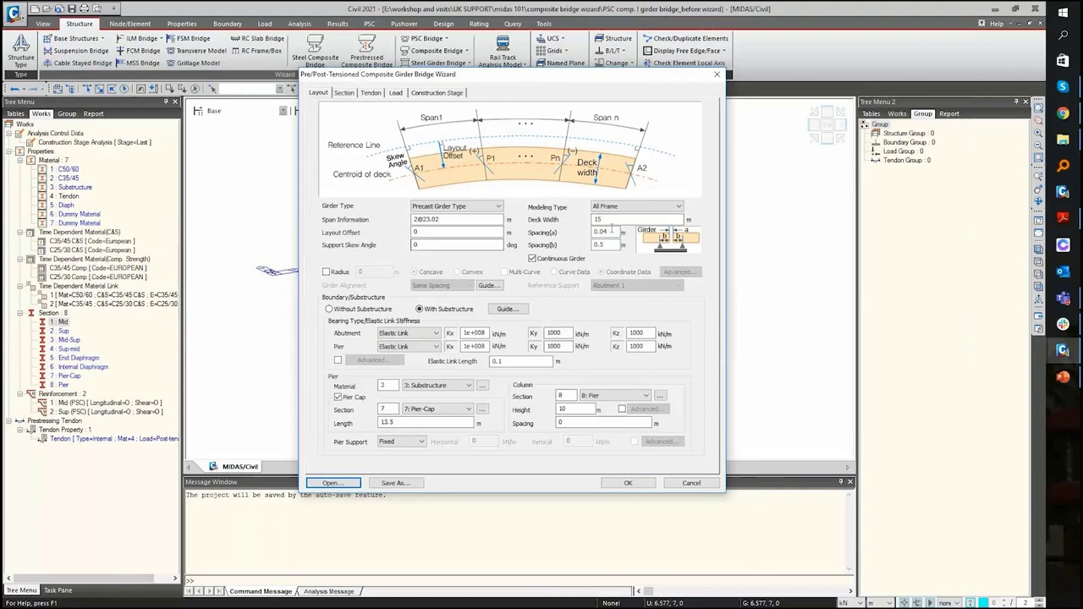
- Try the layout's Radius option with Convex and Concave curvature, and turn it off again
{"action": "left_click", "coordinate": [327, 273]}
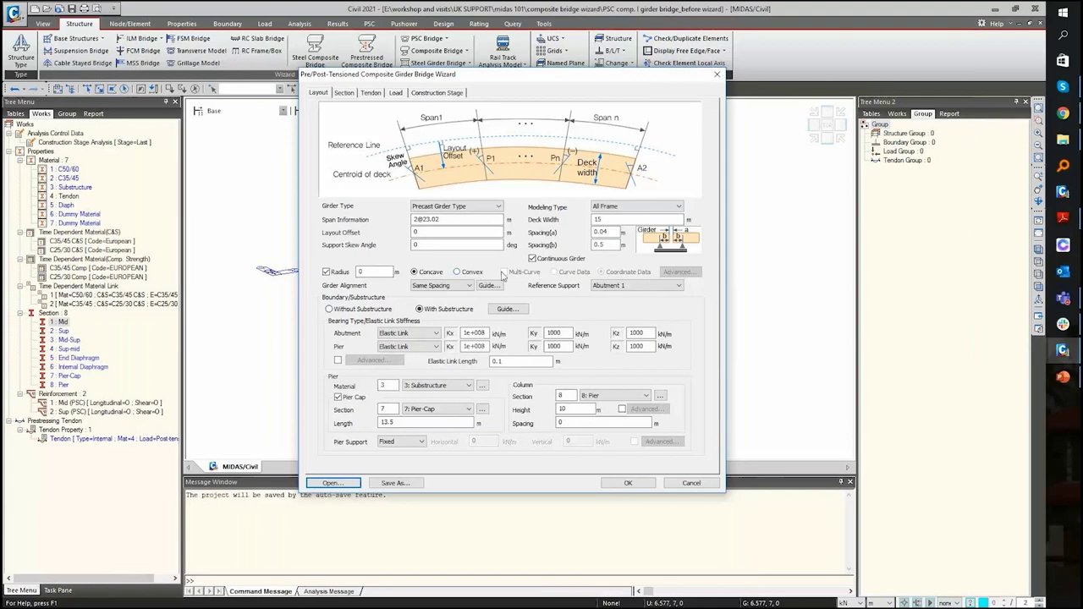
{"action": "left_click", "coordinate": [473, 274]}
{"action": "left_click", "coordinate": [431, 273]}
{"action": "left_click", "coordinate": [325, 271]}
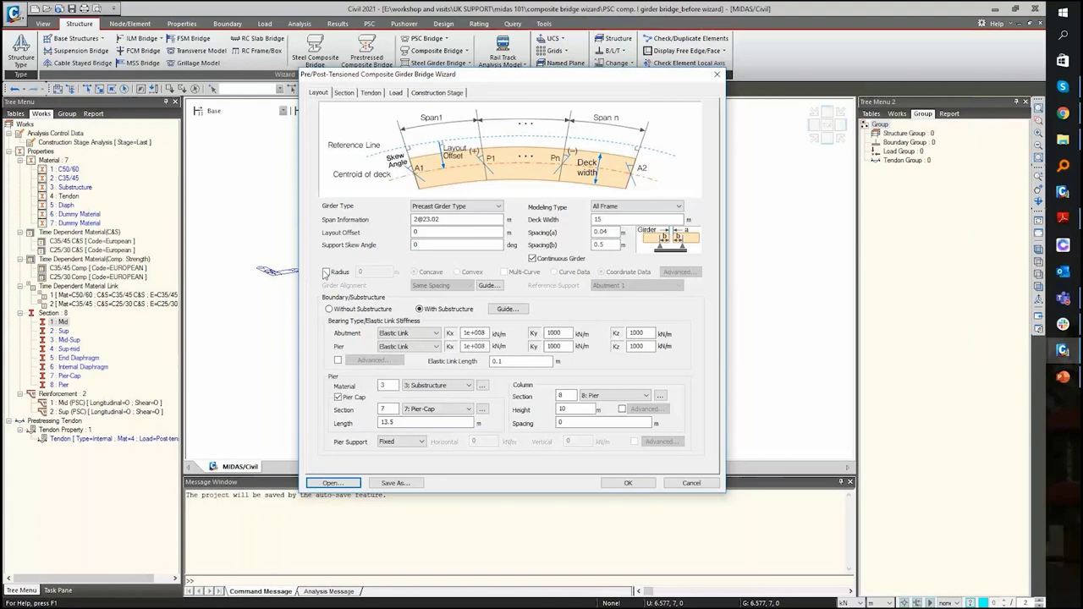
- Enable the layout's Radius option and keep Same Spacing as the girder alignment
{"action": "left_click", "coordinate": [326, 271]}
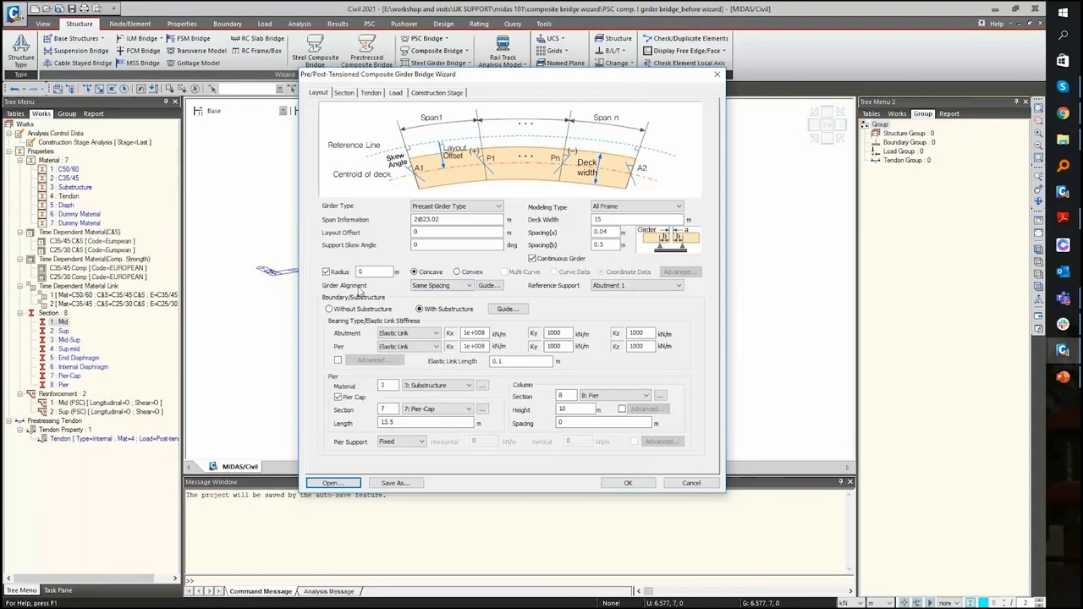
{"action": "left_click", "coordinate": [427, 286]}
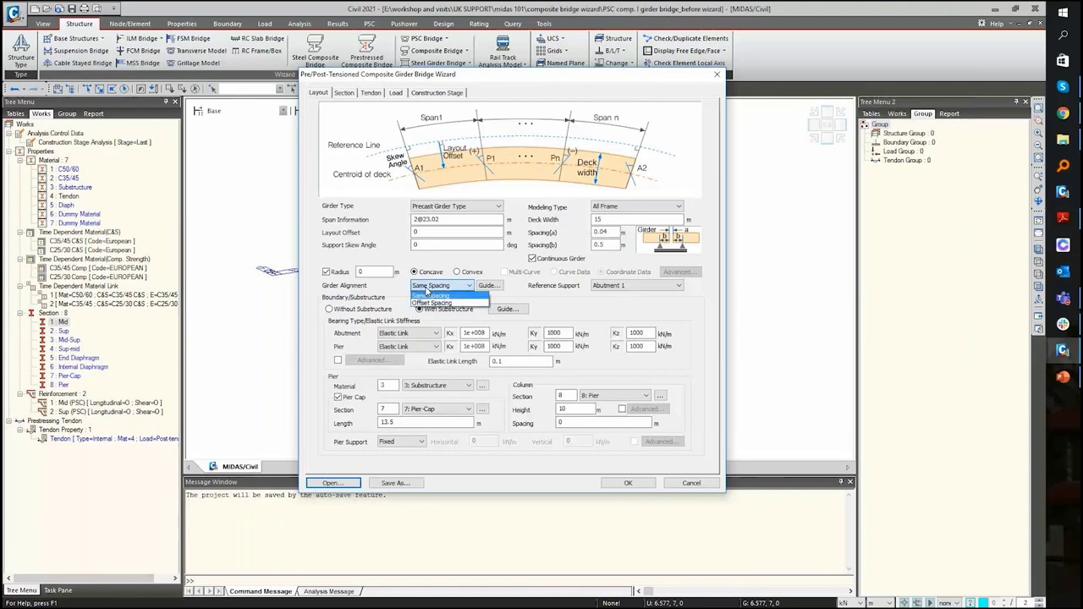
{"action": "left_click", "coordinate": [428, 293]}
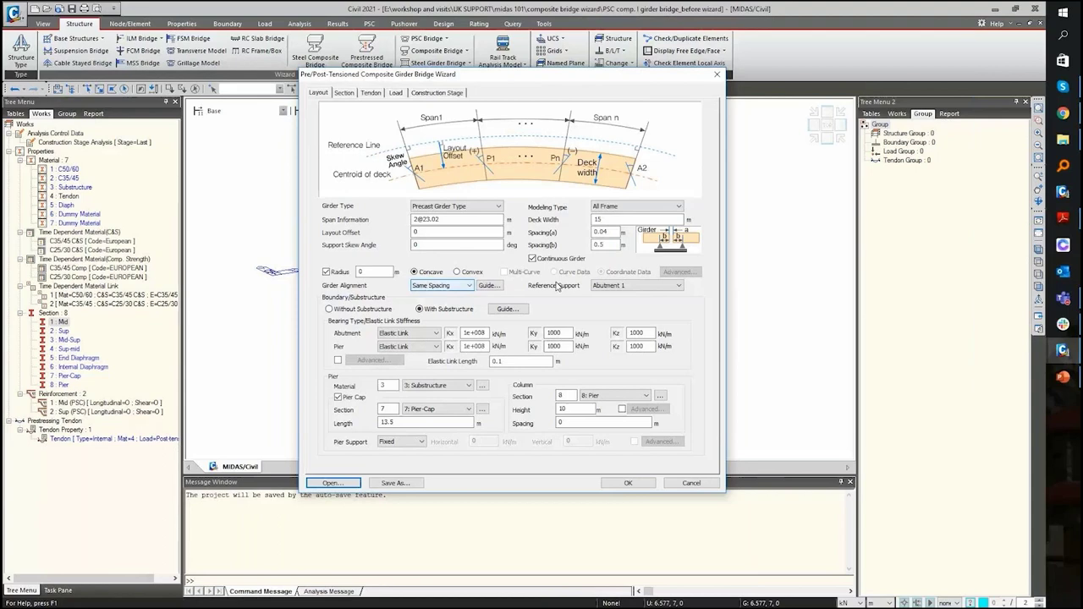
- Compare the Without Substructure and With Substructure boundary settings, keep With Substructure, and view the Boundary/Substructure guide diagram
{"action": "left_click", "coordinate": [373, 310]}
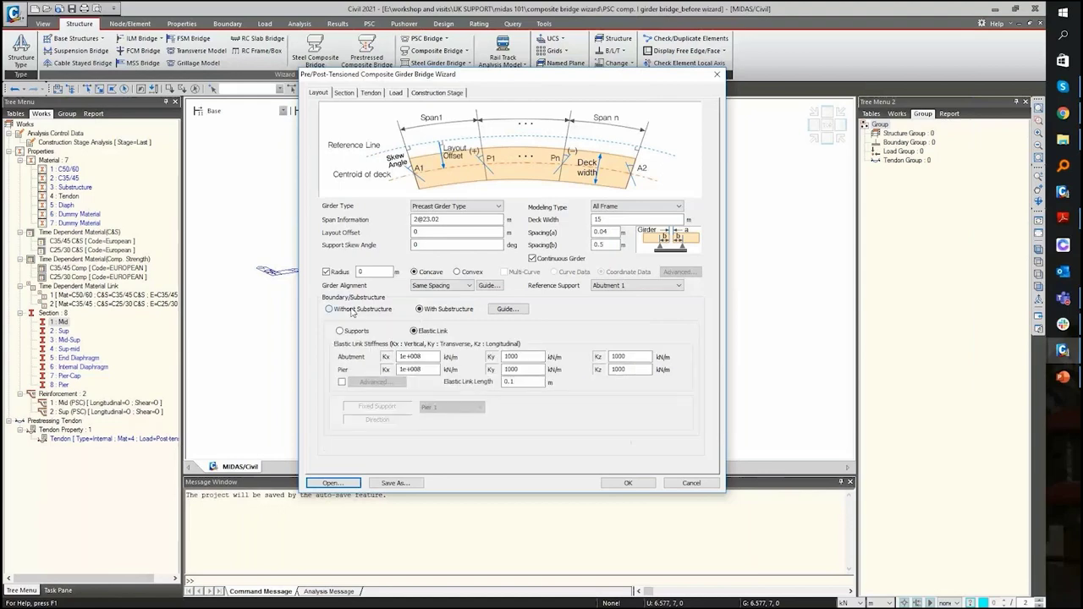
{"action": "left_click", "coordinate": [506, 309]}
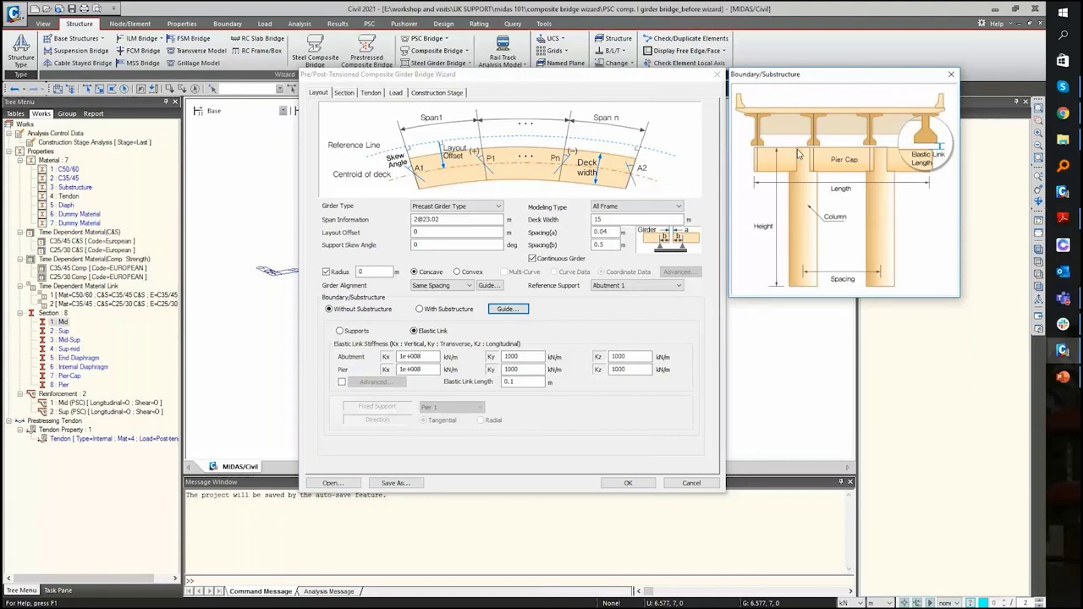
{"action": "left_click", "coordinate": [949, 76]}
{"action": "left_click", "coordinate": [420, 309]}
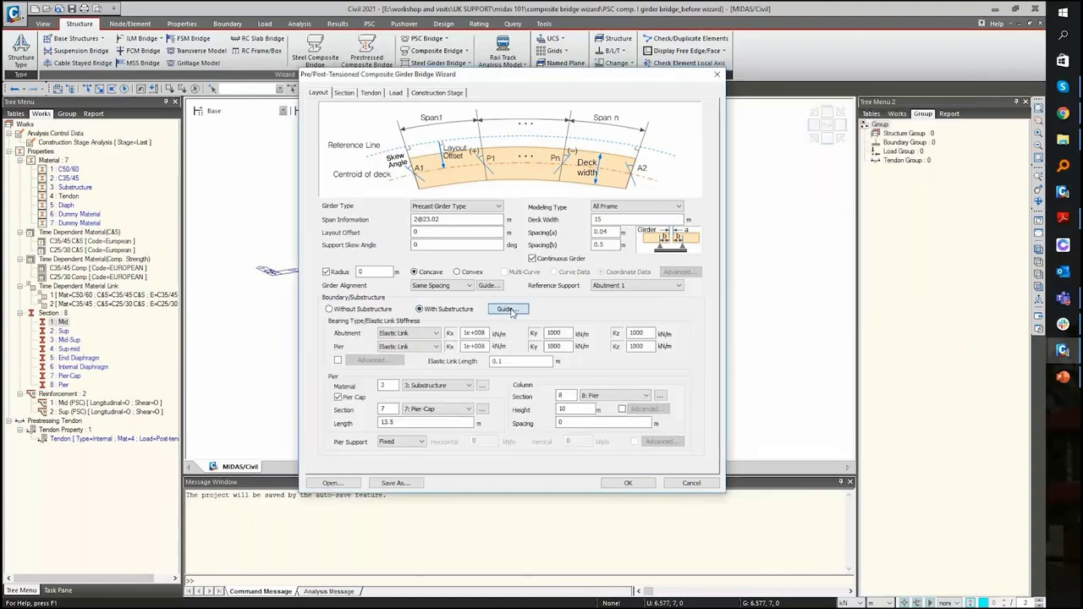
{"action": "left_click", "coordinate": [508, 309]}
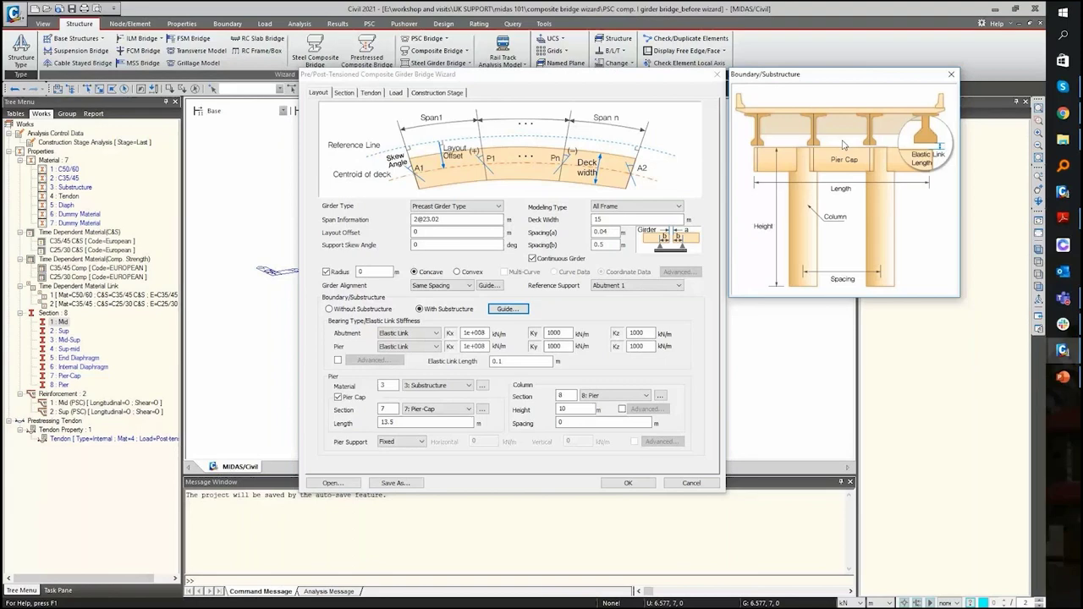
- Close the Boundary/Substructure guide, view the girder section settings, and turn off the layout's Radius option
{"action": "left_click", "coordinate": [952, 74]}
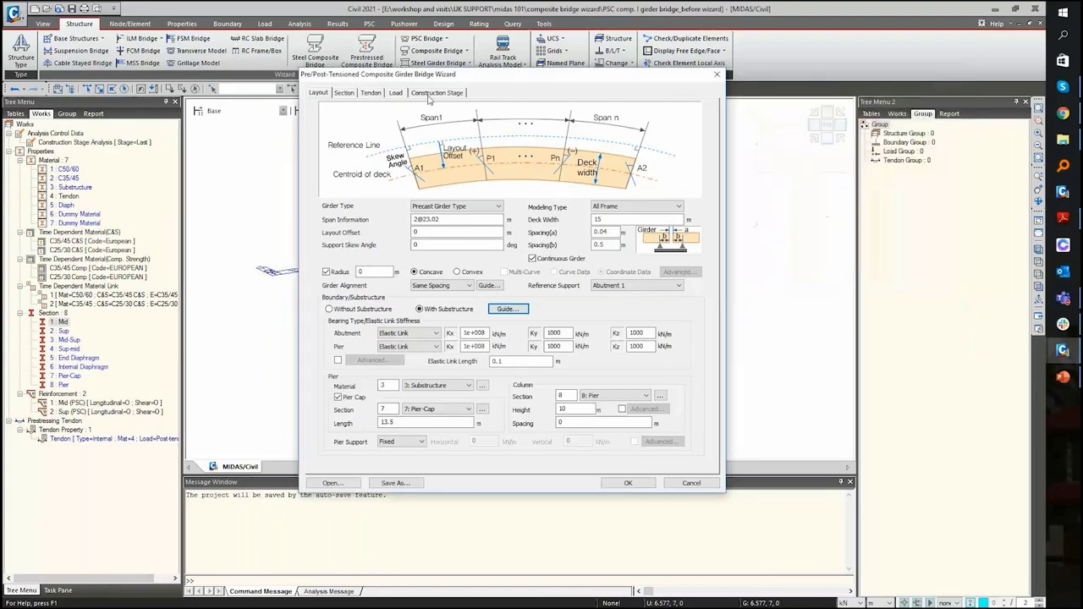
{"action": "left_click", "coordinate": [343, 93]}
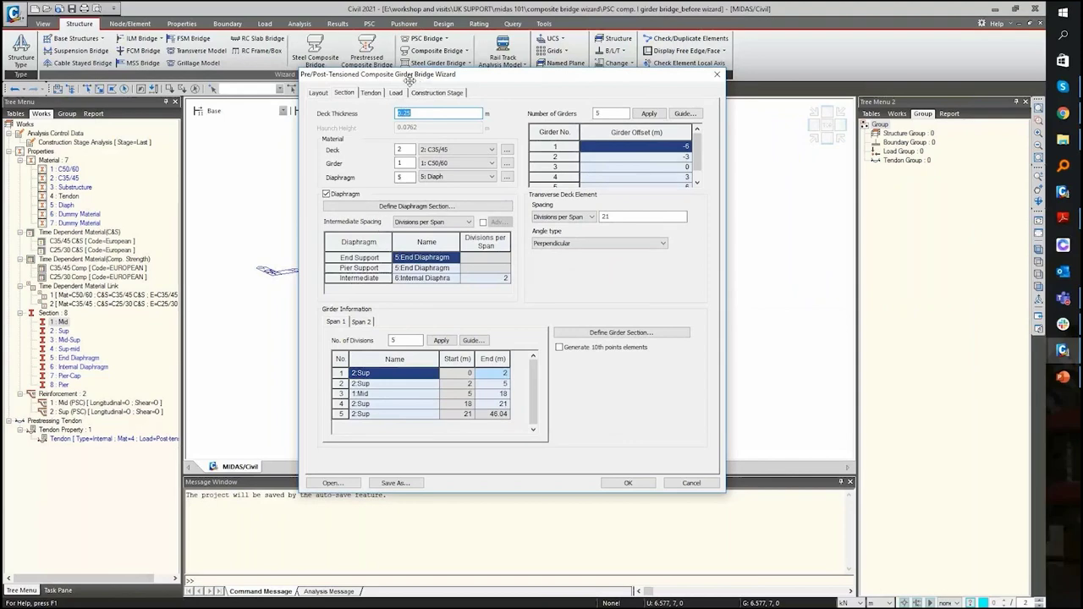
{"action": "left_click", "coordinate": [378, 95]}
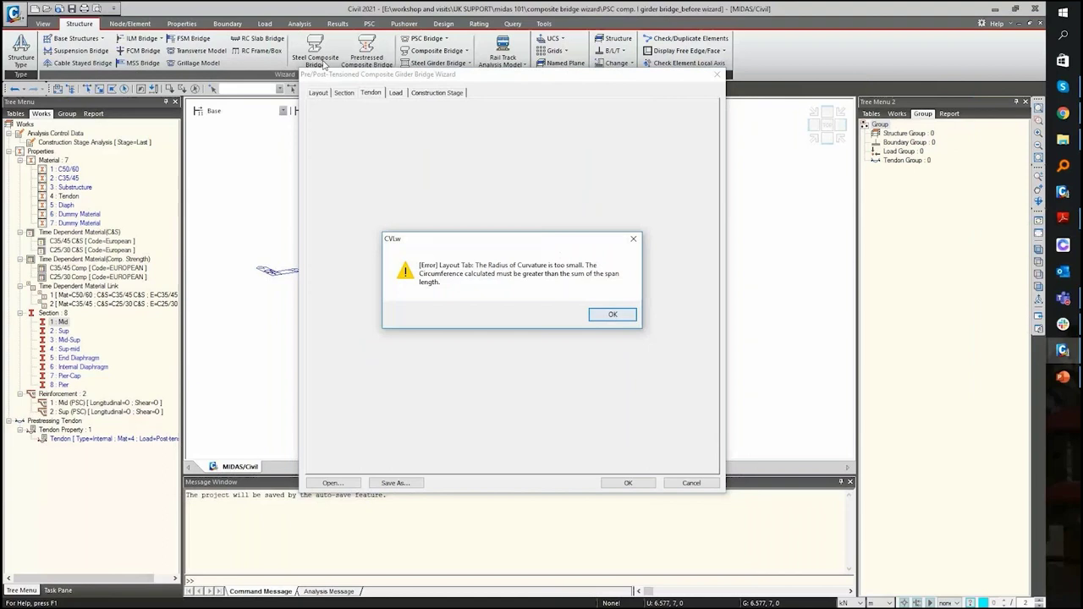
{"action": "left_click", "coordinate": [631, 242]}
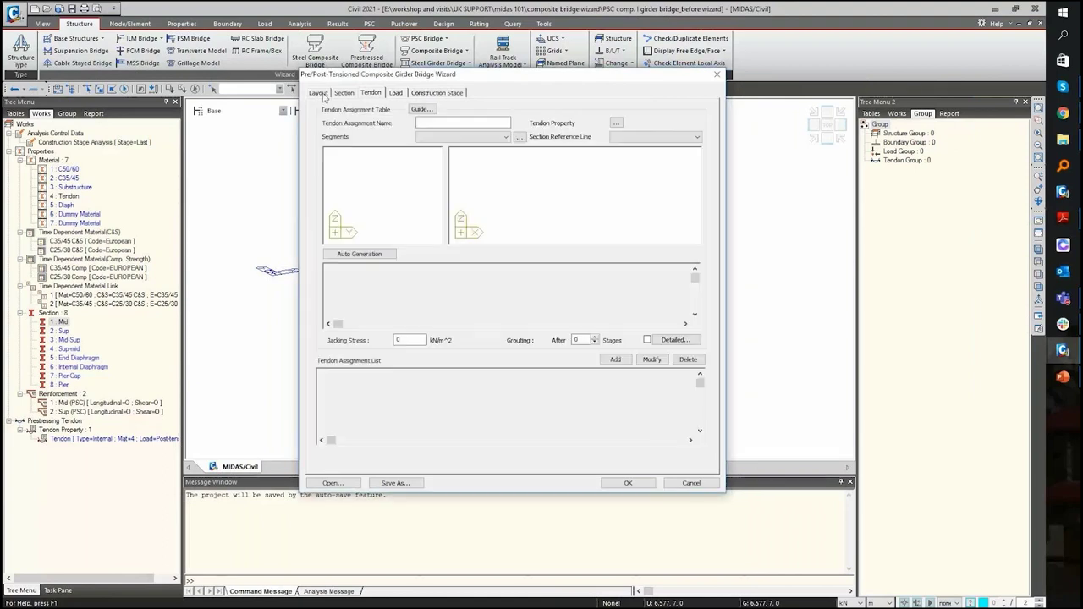
{"action": "left_click", "coordinate": [318, 93]}
{"action": "left_click", "coordinate": [327, 271]}
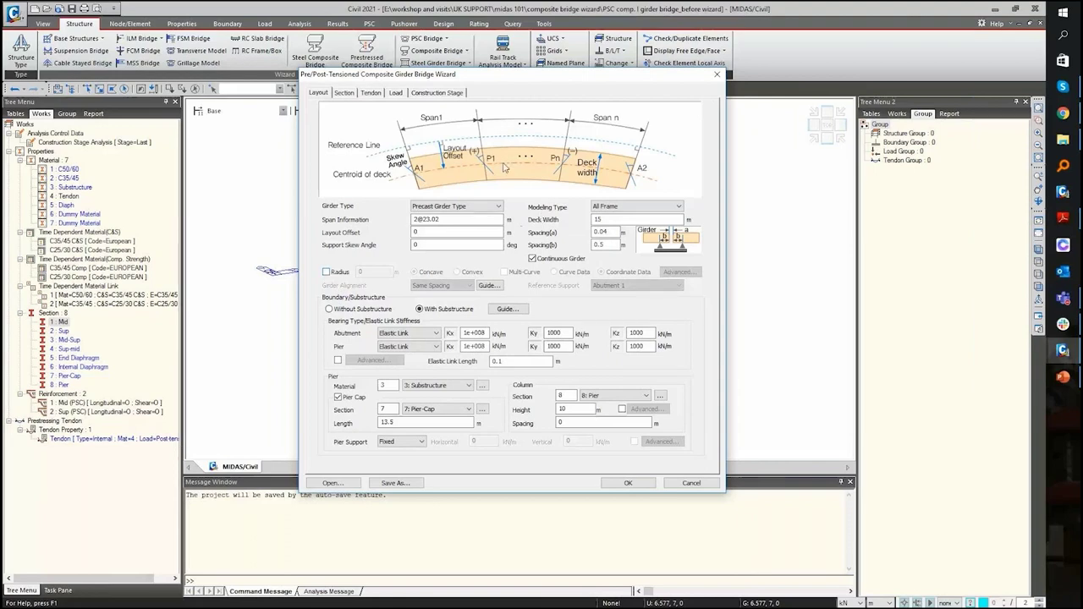
- Review the Span1 tendon assignment and view the tendon guide diagrams for the Curved multi-span girder type
{"action": "left_click", "coordinate": [375, 95]}
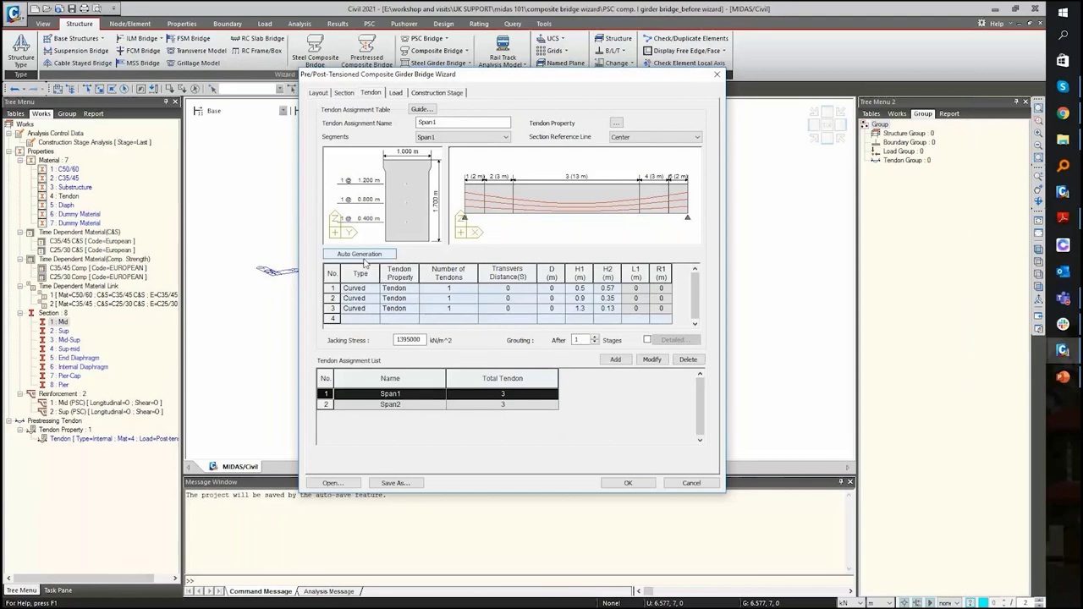
{"action": "left_click", "coordinate": [492, 291]}
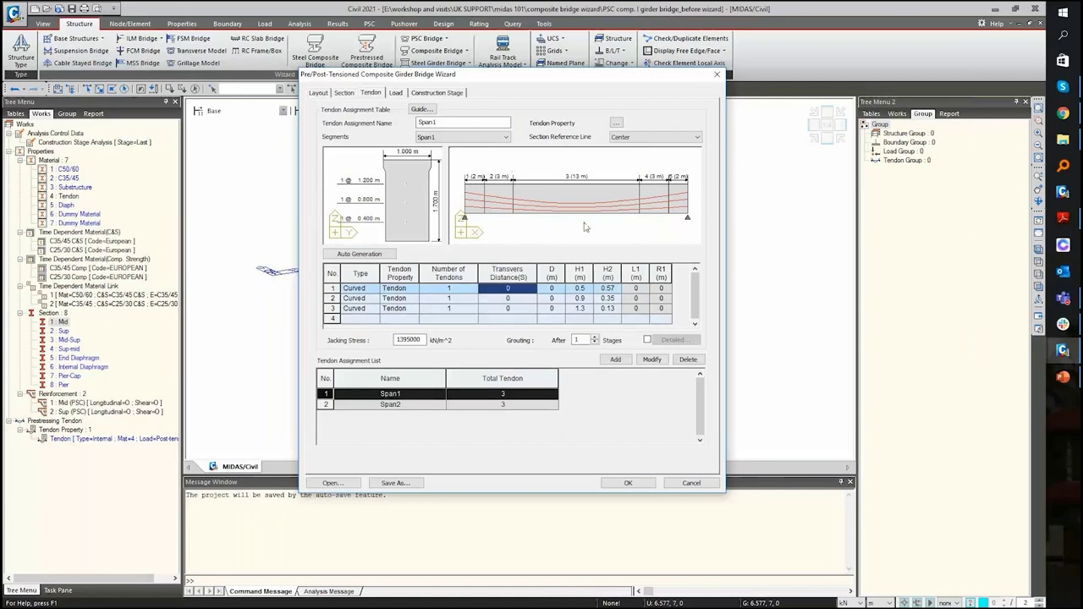
{"action": "left_click", "coordinate": [421, 110]}
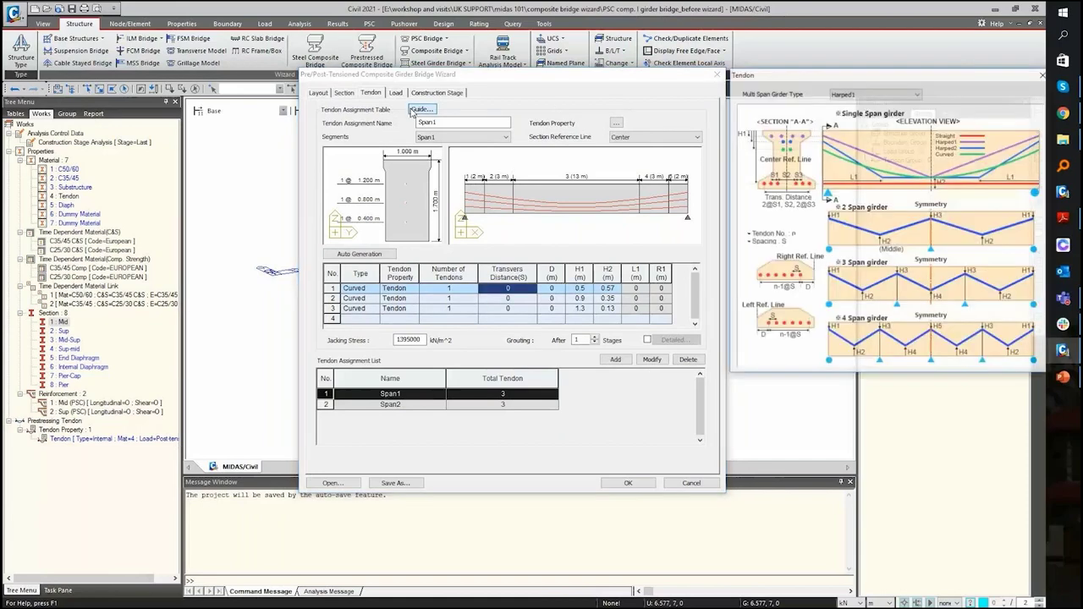
{"action": "left_click", "coordinate": [848, 94]}
{"action": "left_click", "coordinate": [853, 118]}
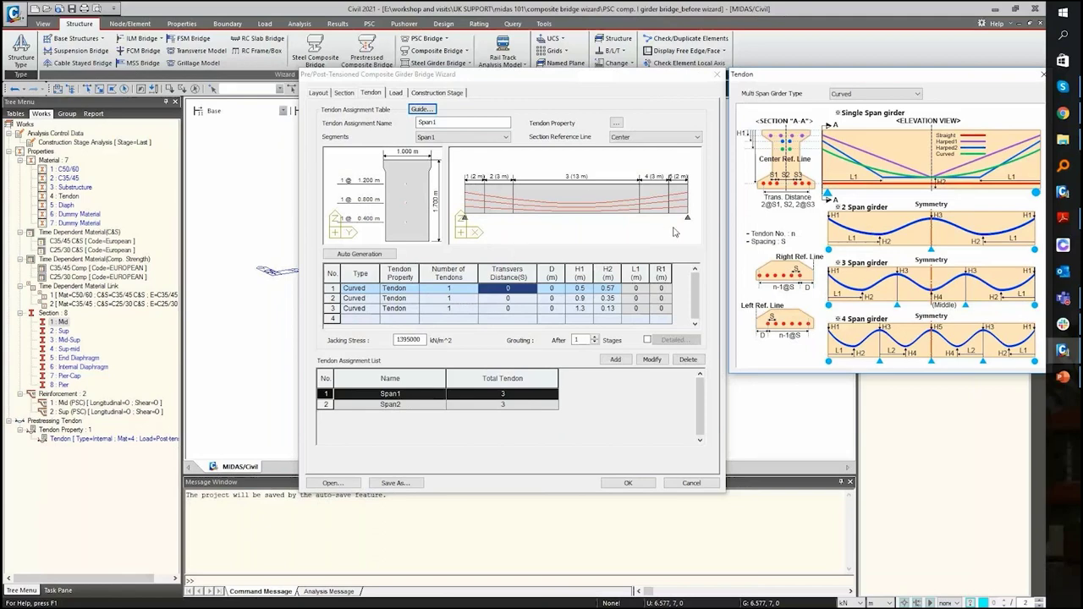
- Review the wizard's load and construction stage settings, and generate the bridge model without saving the wizard data
{"action": "left_click", "coordinate": [397, 93]}
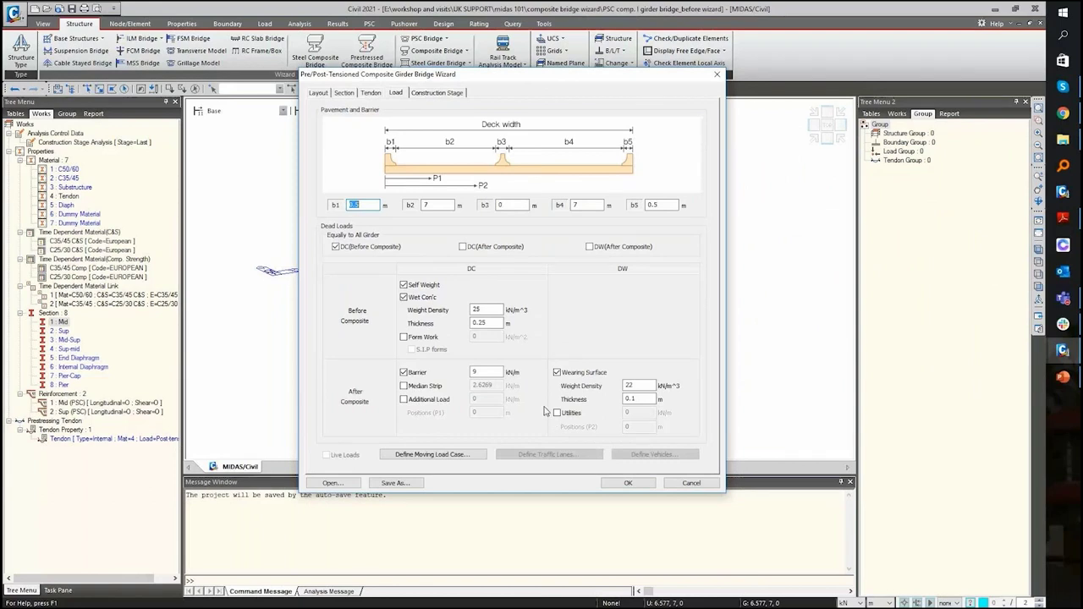
{"action": "left_click", "coordinate": [436, 93]}
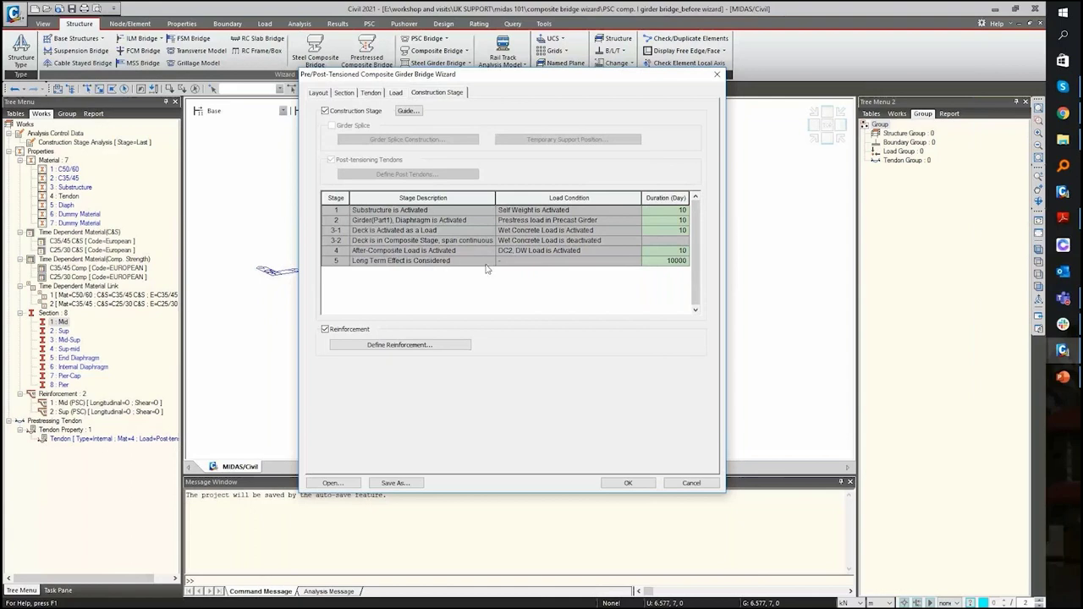
{"action": "left_click", "coordinate": [626, 483]}
{"action": "left_click", "coordinate": [394, 484]}
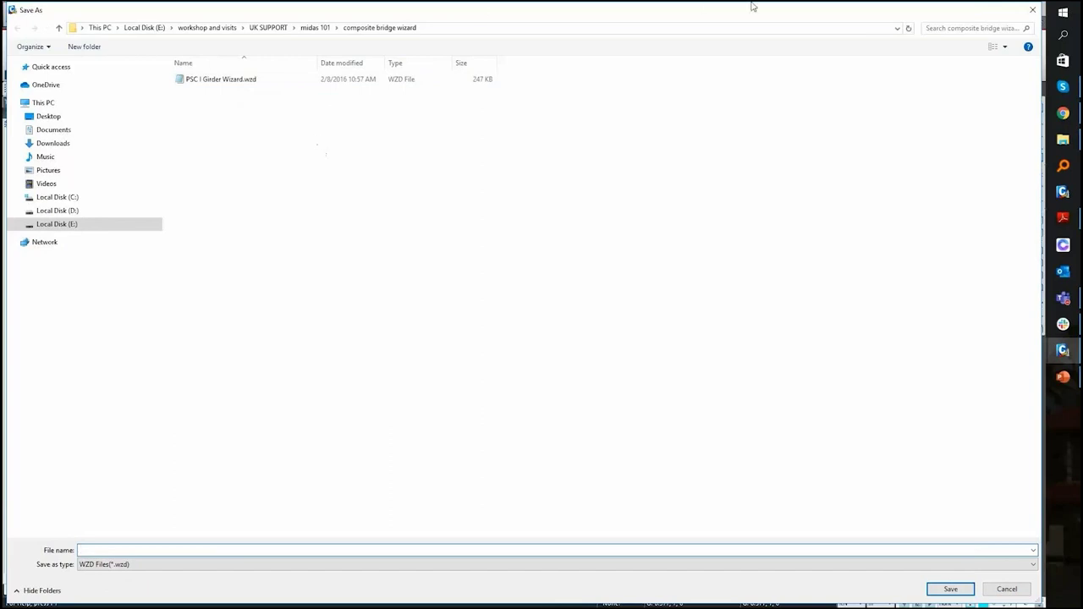
{"action": "left_click", "coordinate": [1036, 12]}
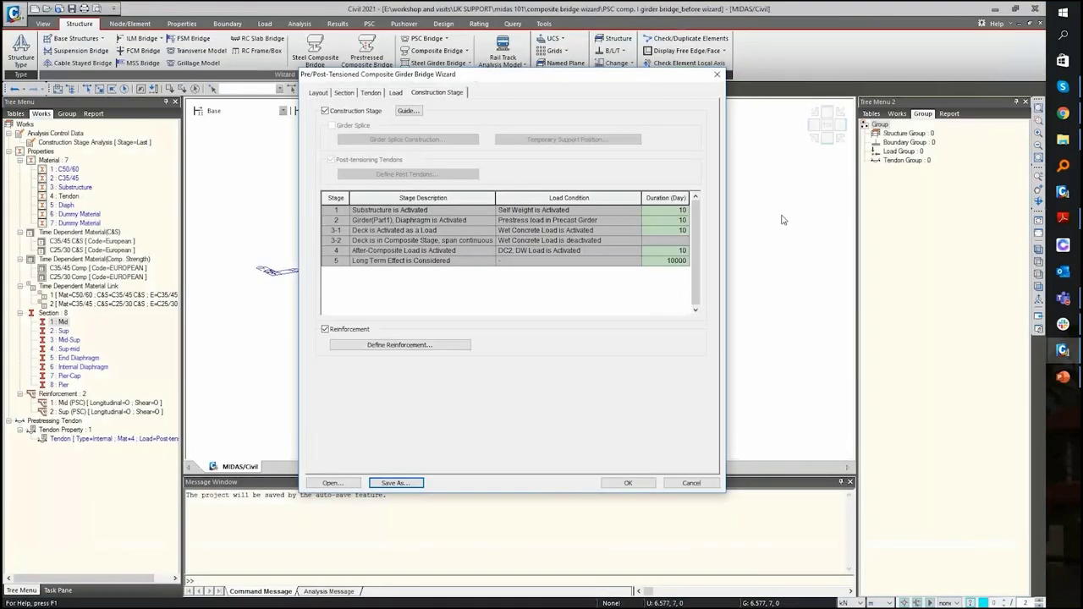
{"action": "left_click", "coordinate": [649, 483]}
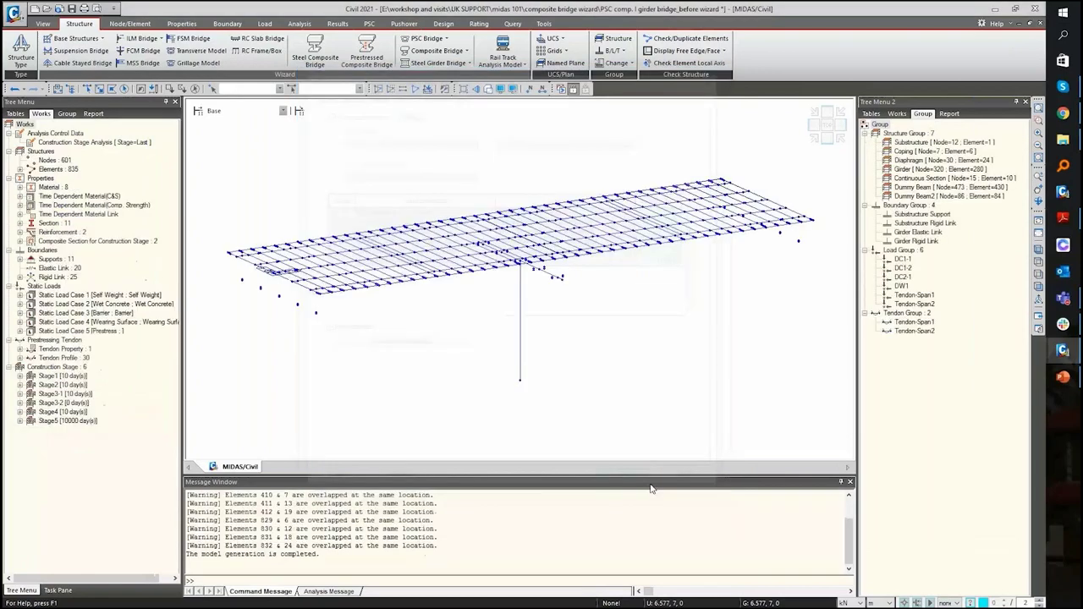
- Show the generated bridge with hidden surfaces and switch the model view to construction stage Stage1
{"action": "scroll", "coordinate": [505, 347], "scroll_direction": "up", "scroll_amount": 1}
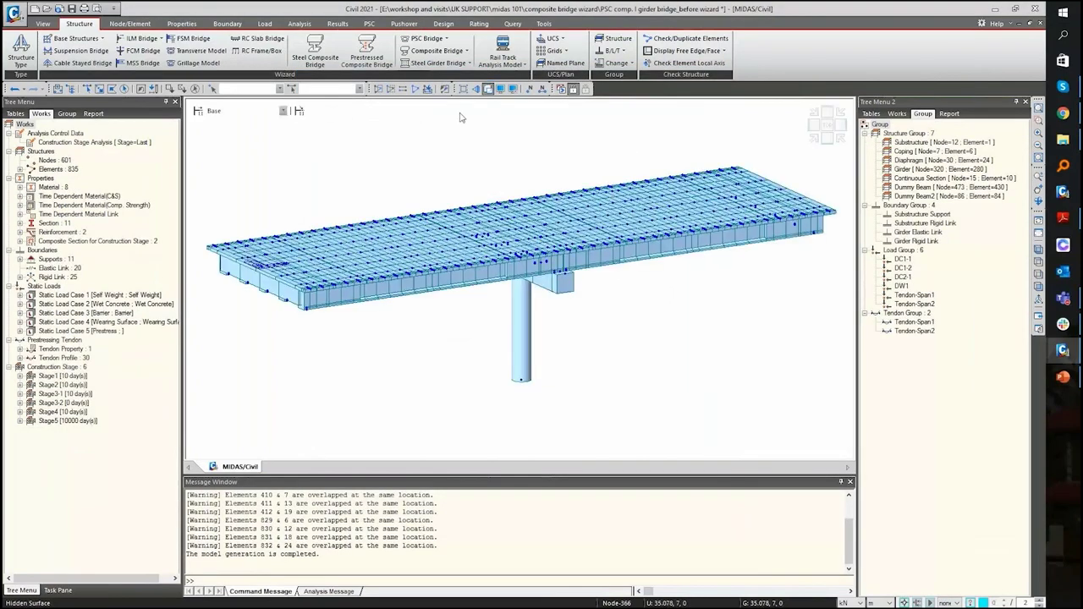
{"action": "left_click", "coordinate": [283, 111]}
{"action": "left_click", "coordinate": [227, 122]}
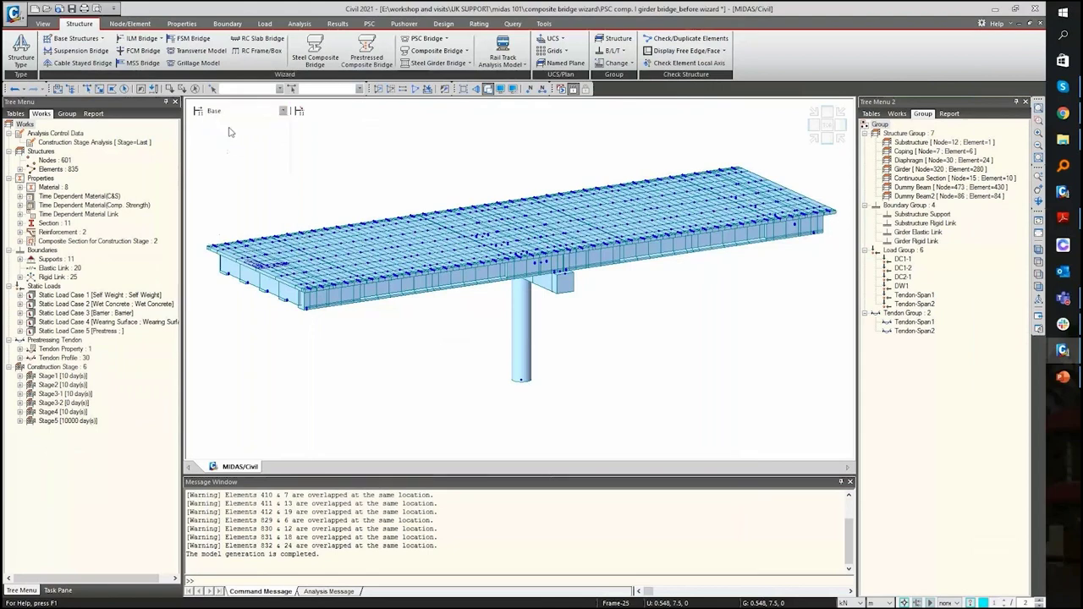
{"action": "left_click", "coordinate": [230, 111]}
{"action": "left_click", "coordinate": [220, 128]}
- Turn on the boundary condition symbols, including supports and rigid links, and clear the message window
{"action": "left_click", "coordinate": [500, 88]}
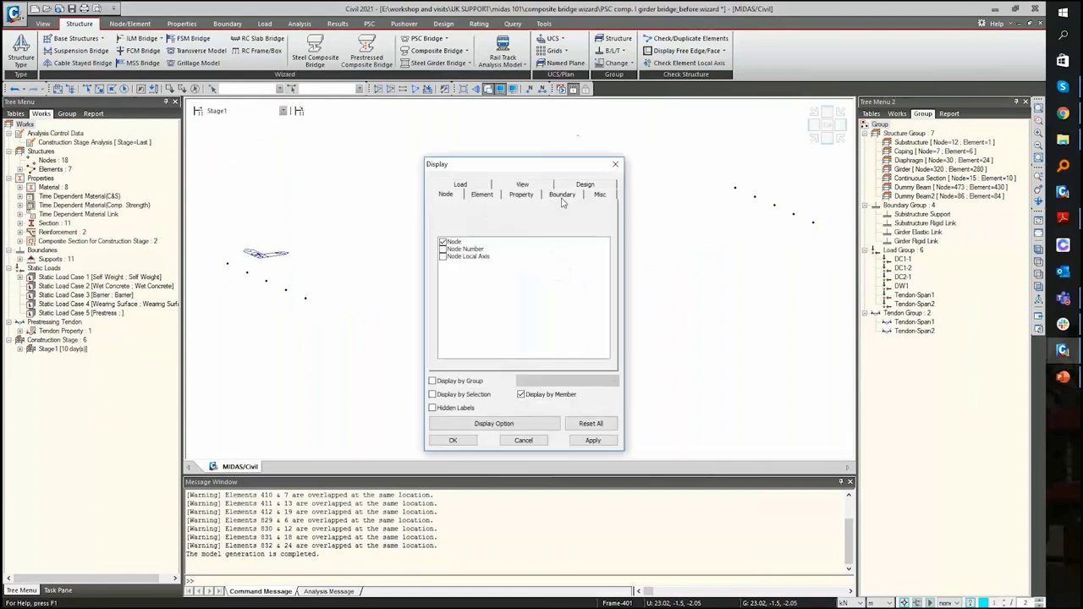
{"action": "left_click", "coordinate": [562, 194]}
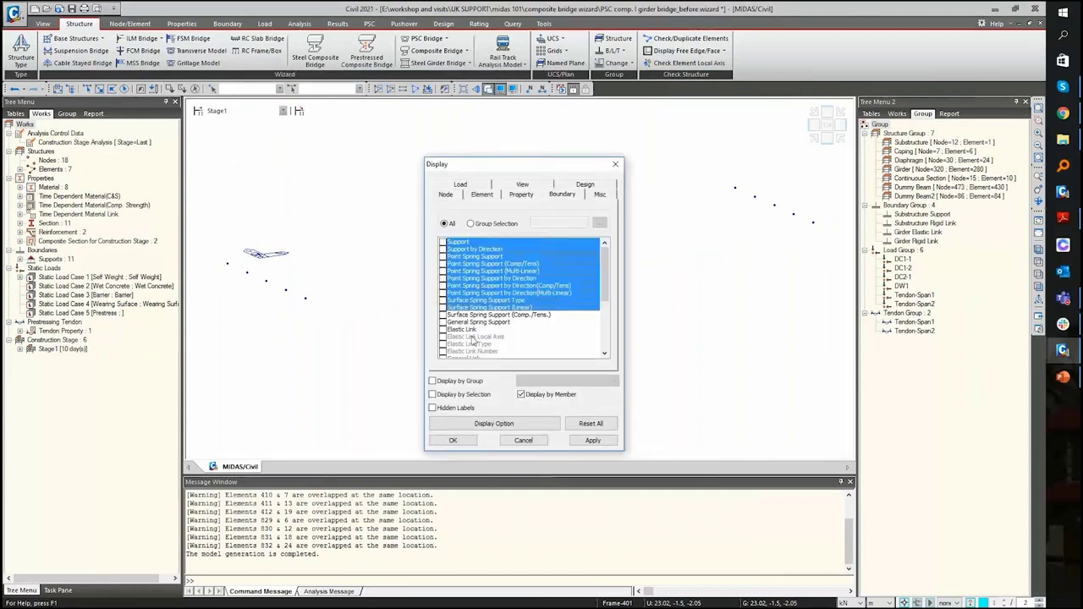
{"action": "scroll", "coordinate": [474, 338], "scroll_direction": "down", "scroll_amount": 3}
{"action": "left_click", "coordinate": [441, 351]}
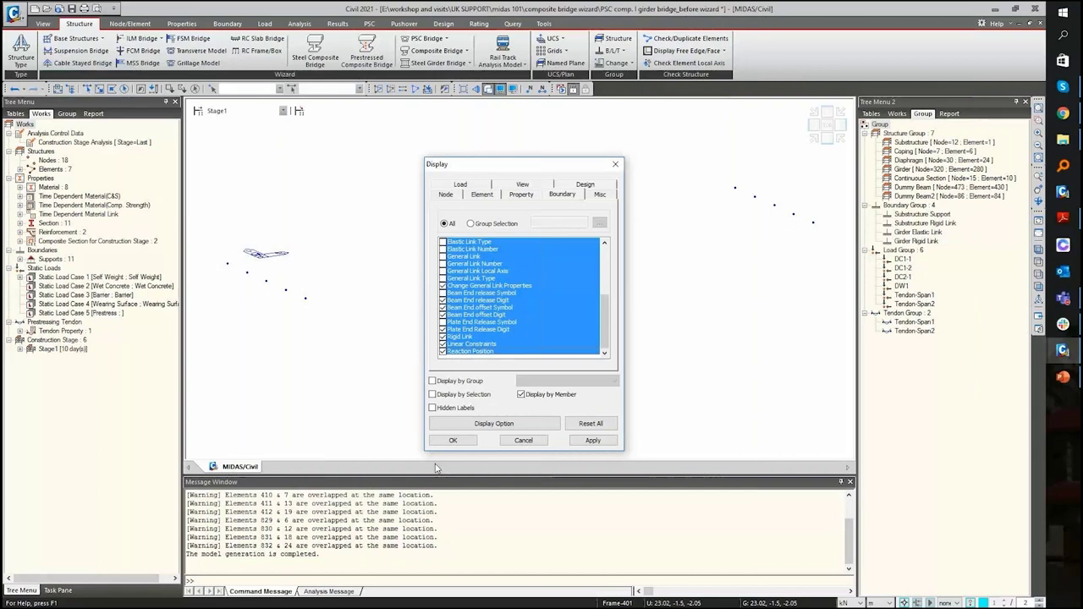
{"action": "left_click", "coordinate": [453, 440]}
{"action": "right_click", "coordinate": [523, 558]}
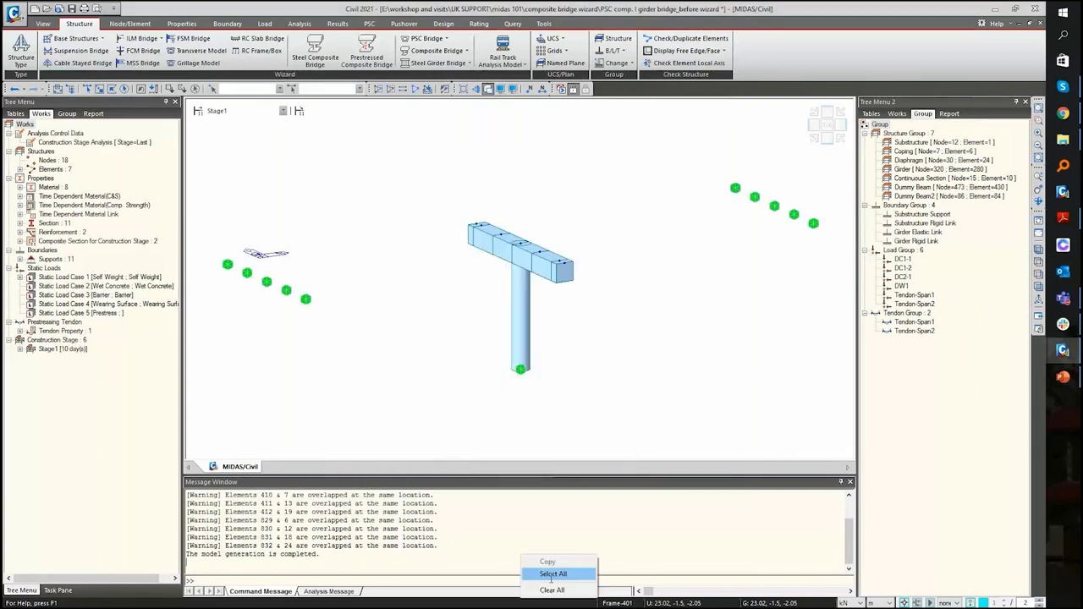
{"action": "left_click", "coordinate": [551, 590]}
- Switch the model view to Stage2 and examine the girders, diaphragms and supports along both spans
{"action": "left_click", "coordinate": [219, 112]}
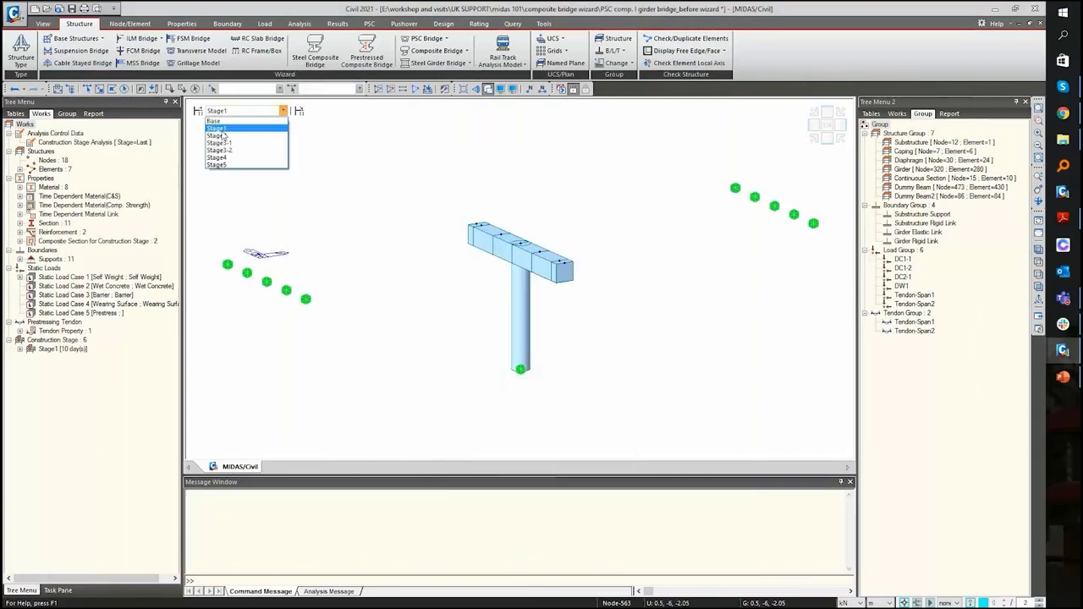
{"action": "left_click", "coordinate": [219, 135]}
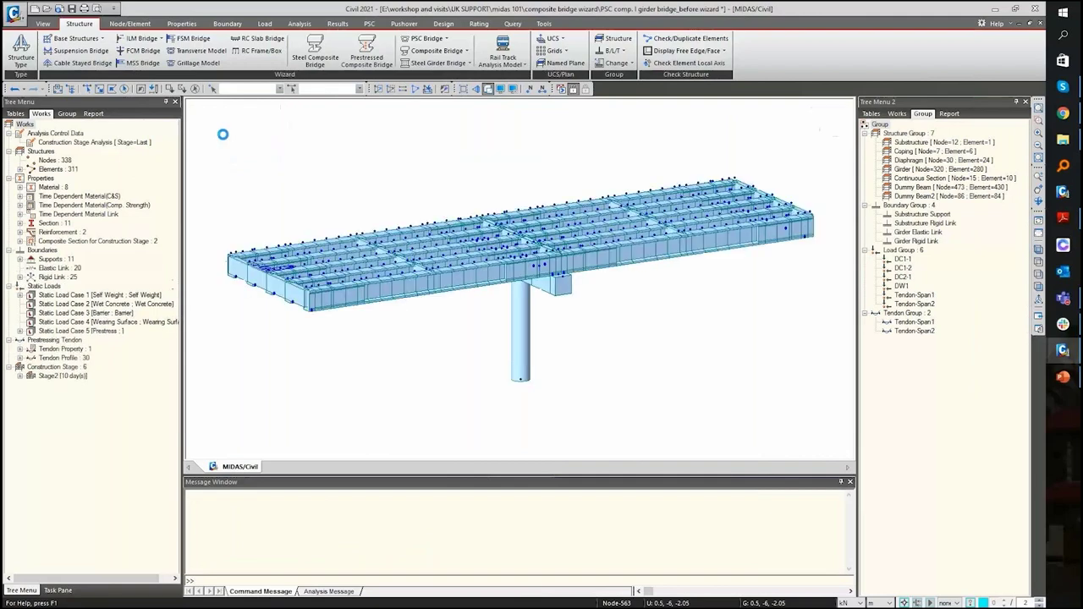
{"action": "scroll", "coordinate": [355, 297], "scroll_direction": "up", "scroll_amount": 1}
{"action": "scroll", "coordinate": [355, 297], "scroll_direction": "up", "scroll_amount": 2}
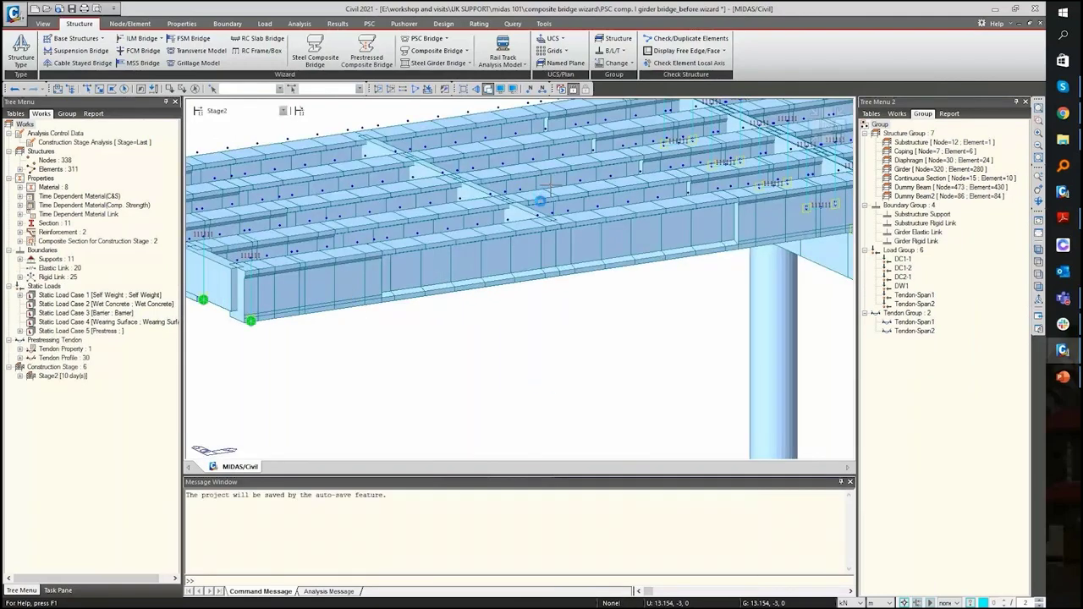
{"action": "scroll", "coordinate": [562, 193], "scroll_direction": "up", "scroll_amount": 3}
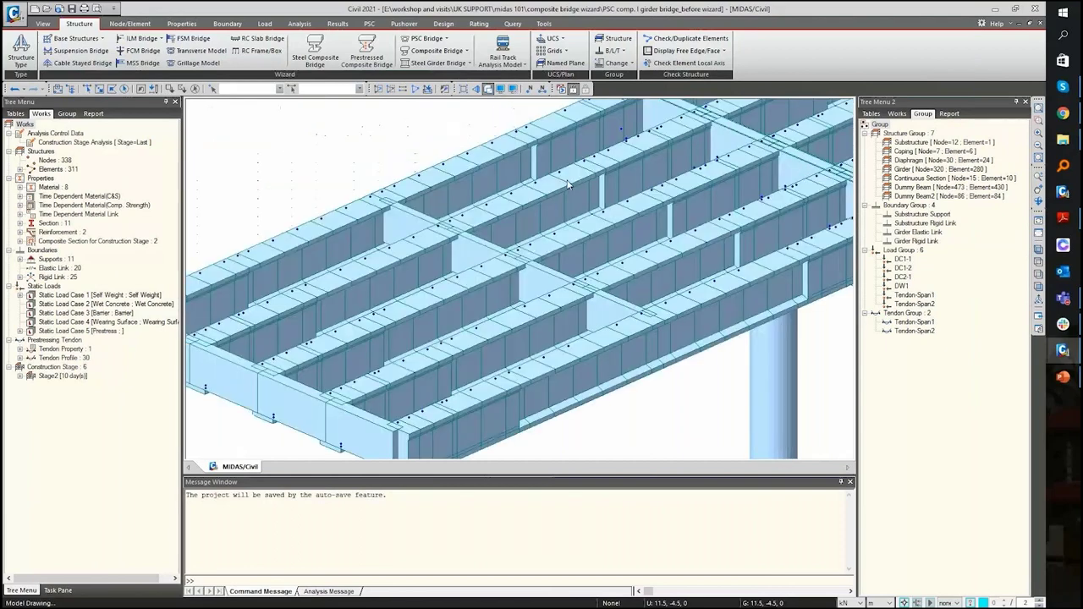
{"action": "scroll", "coordinate": [603, 272], "scroll_direction": "up", "scroll_amount": 2}
{"action": "scroll", "coordinate": [603, 272], "scroll_direction": "down", "scroll_amount": 3}
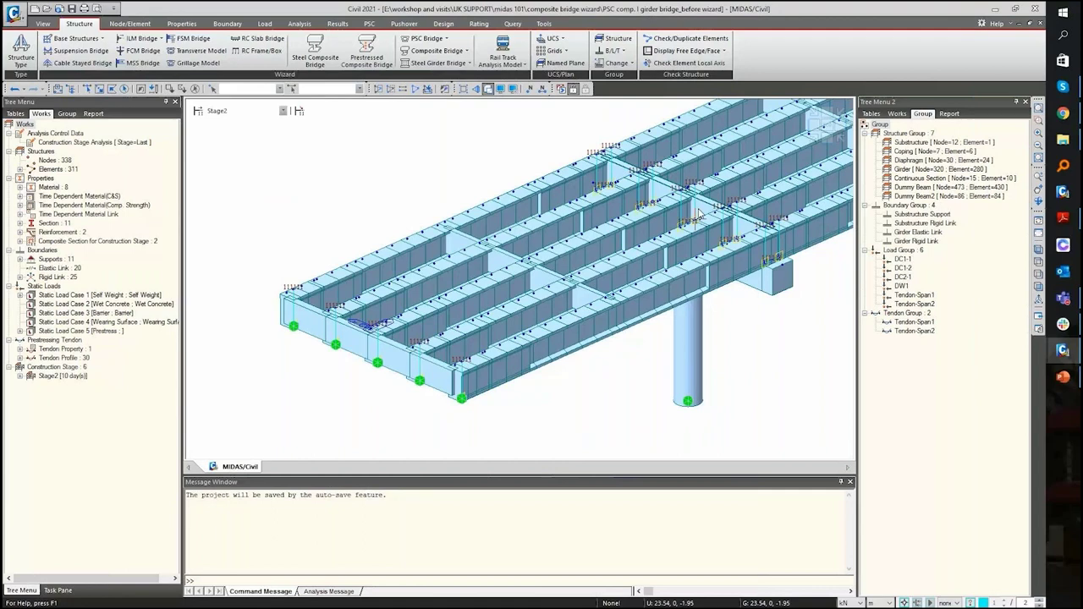
{"action": "middle_click_drag", "start_coordinate": [525, 245], "coordinate": [315, 121], "text": "ctrl"}
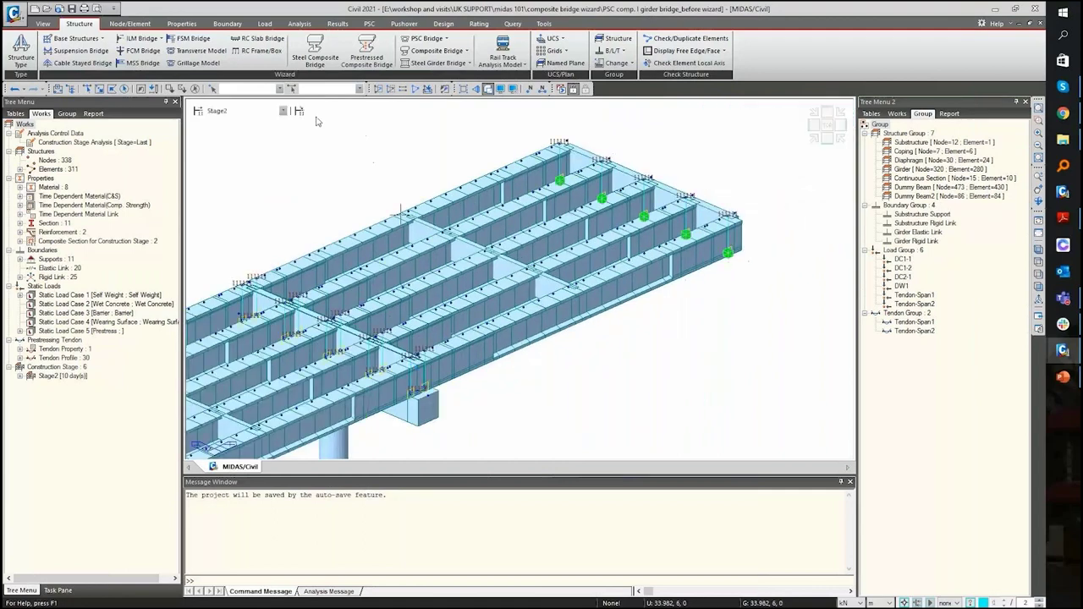
- Switch to Stage3-1 and display the element beam loads of the Wet Concrete load case on the girders
{"action": "left_click", "coordinate": [283, 111]}
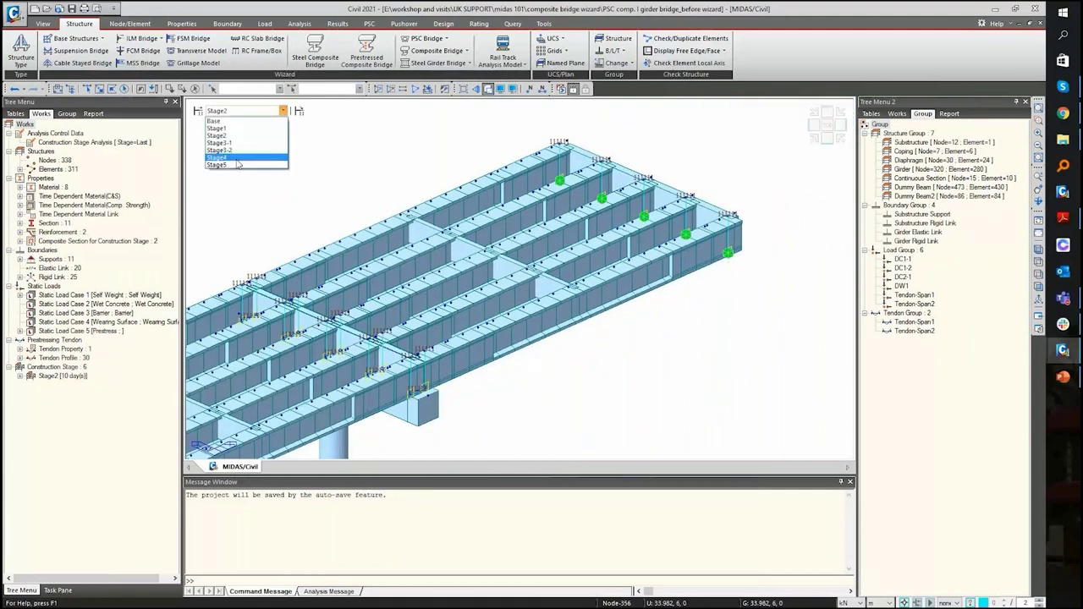
{"action": "left_click", "coordinate": [238, 161]}
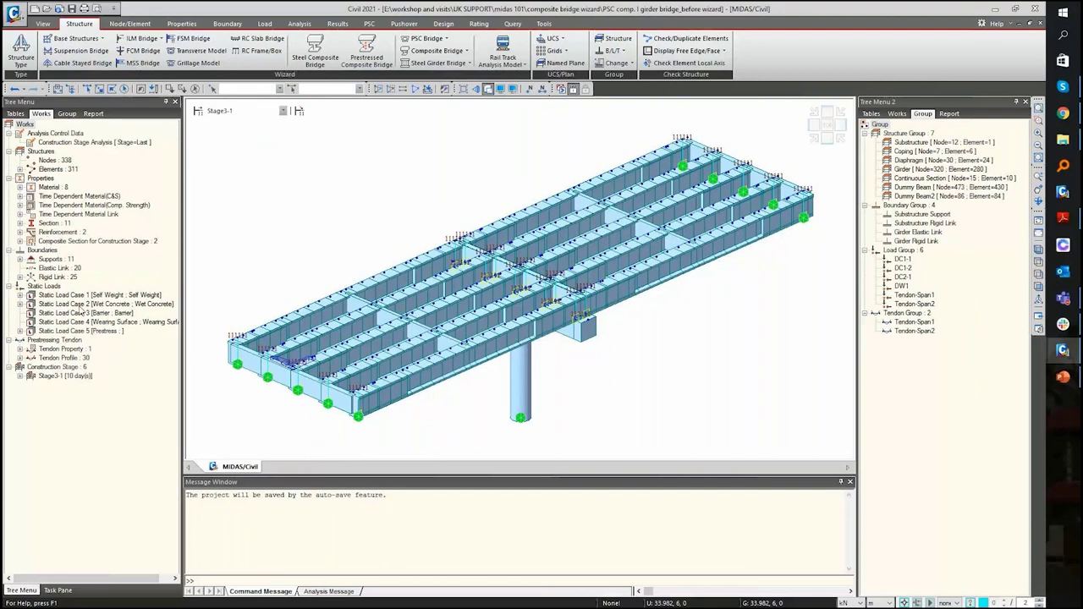
{"action": "double_click", "coordinate": [69, 304]}
{"action": "left_click", "coordinate": [70, 313]}
{"action": "right_click", "coordinate": [69, 313]}
{"action": "left_click", "coordinate": [98, 335]}
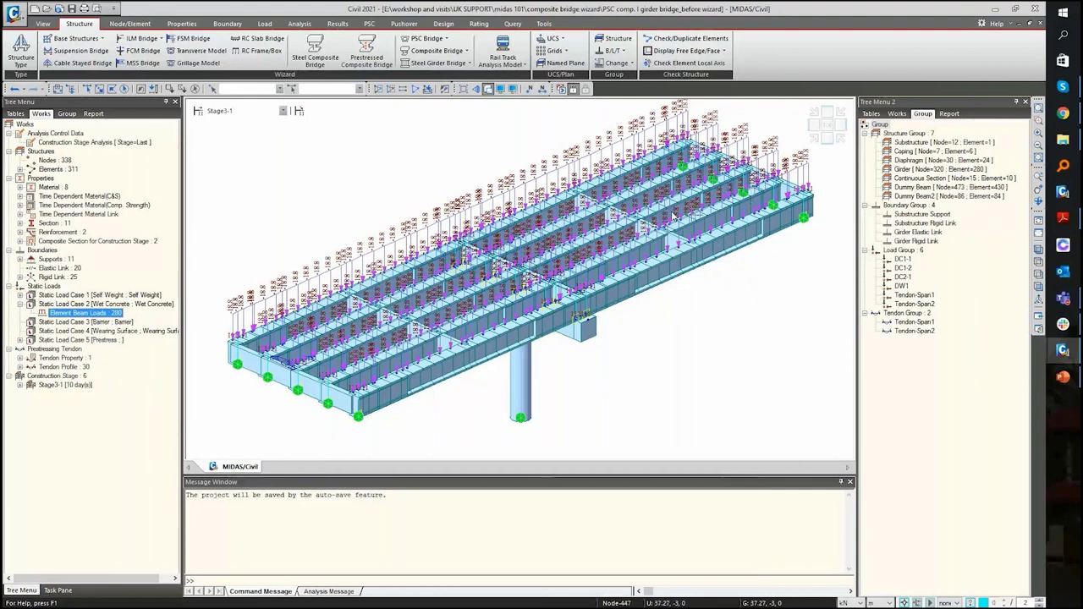
{"action": "mouse_move", "coordinate": [554, 210]}
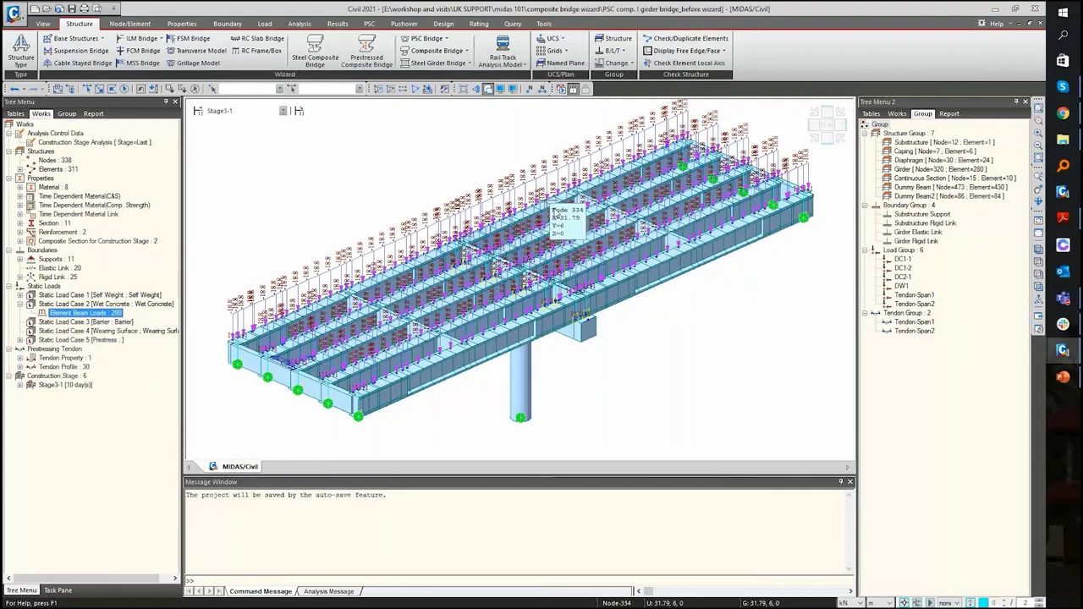
- Step the model view through construction stages Stage3-2, Stage4 and Stage5 and examine the composite deck
{"action": "left_click", "coordinate": [283, 111]}
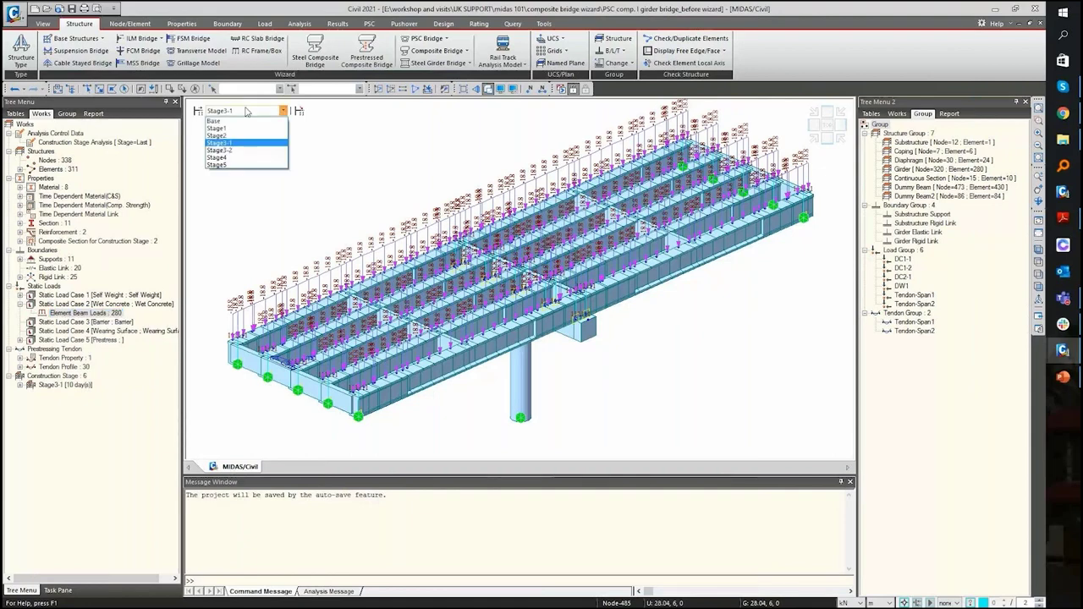
{"action": "left_click", "coordinate": [219, 150]}
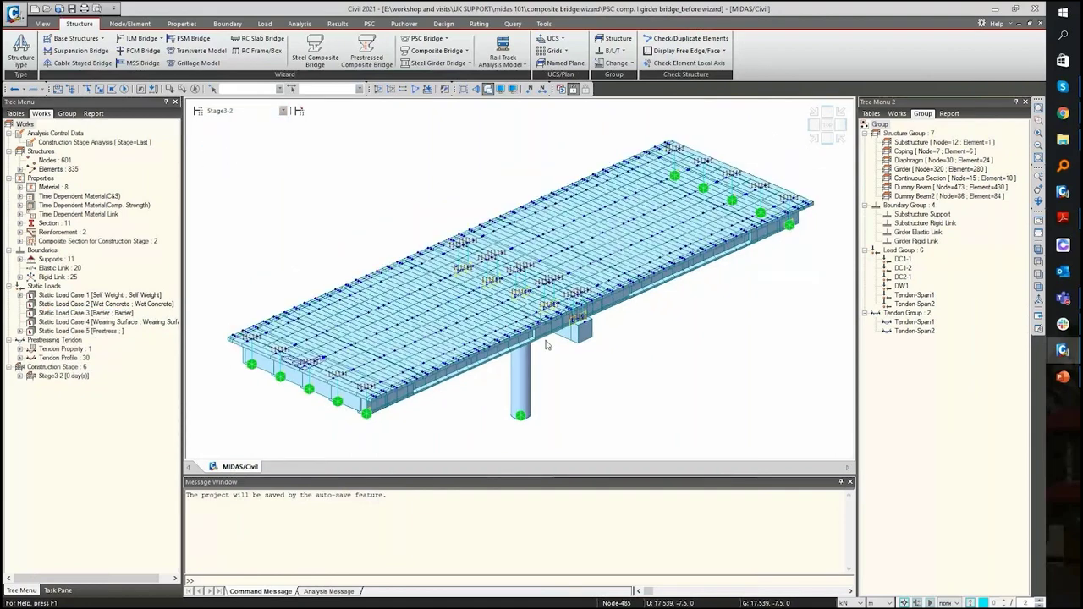
{"action": "mouse_move", "coordinate": [546, 342]}
{"action": "left_click", "coordinate": [219, 111]}
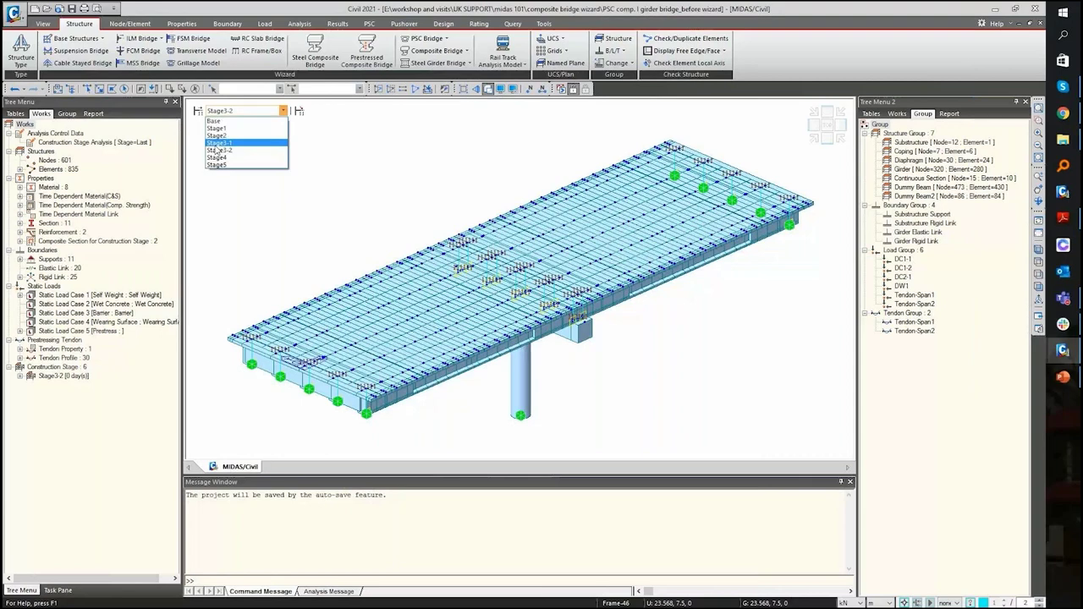
{"action": "left_click", "coordinate": [217, 144]}
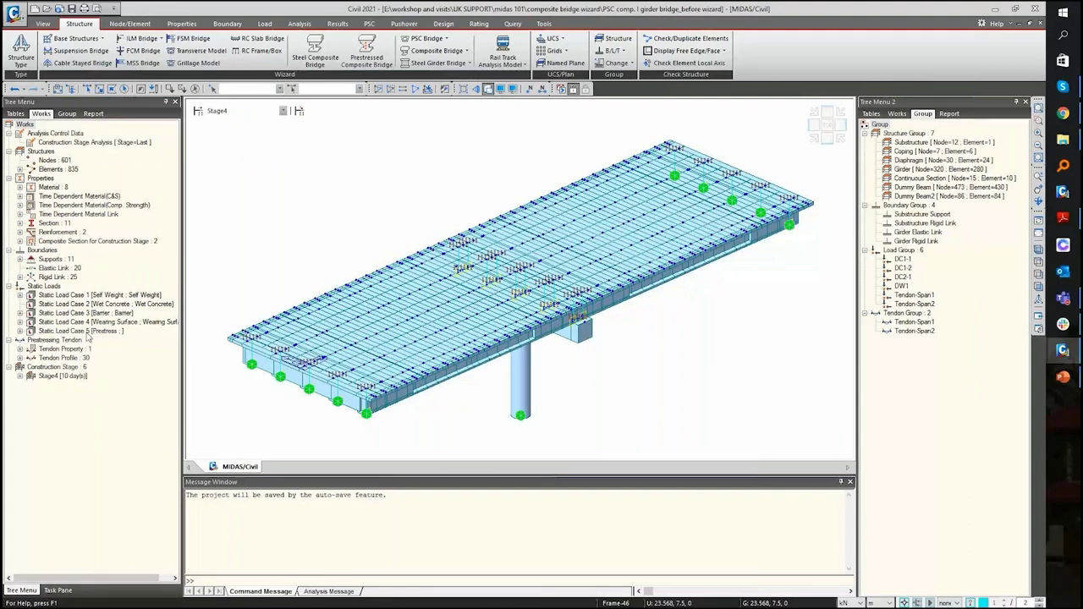
{"action": "left_click", "coordinate": [282, 111]}
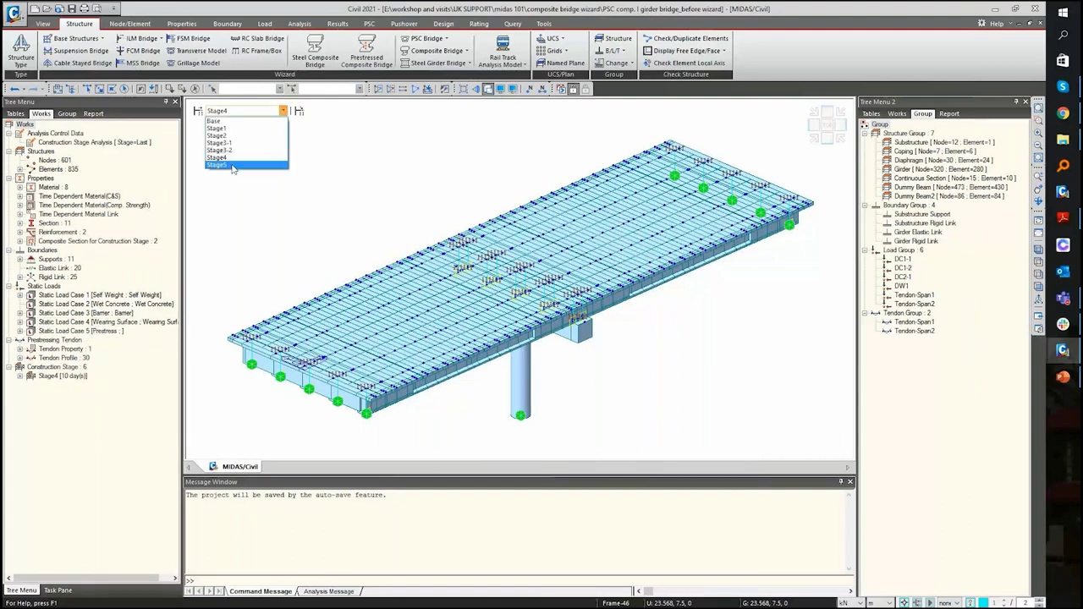
{"action": "left_click", "coordinate": [233, 166]}
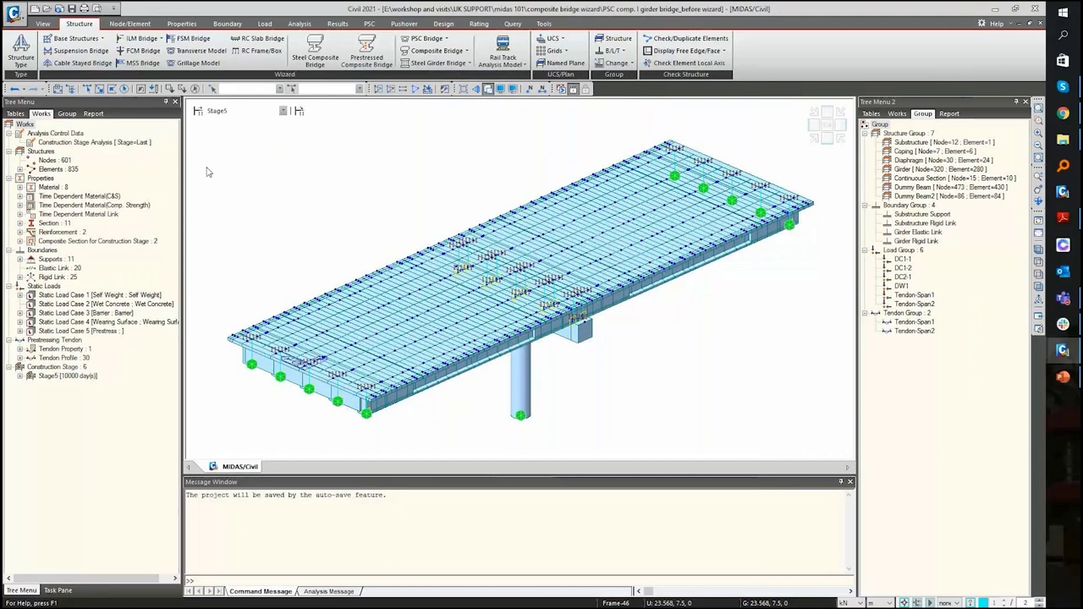
{"action": "scroll", "coordinate": [345, 214], "scroll_direction": "down", "scroll_amount": 2}
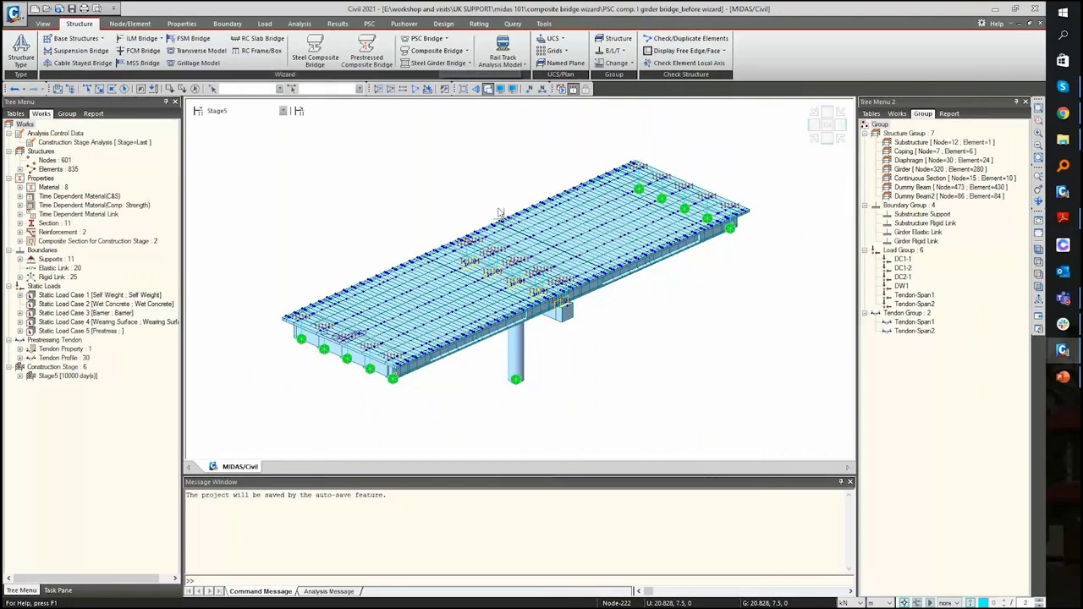
- View the Layout settings of the Steel Composite Girder Bridge wizard and close the wizard
{"action": "left_click", "coordinate": [328, 43]}
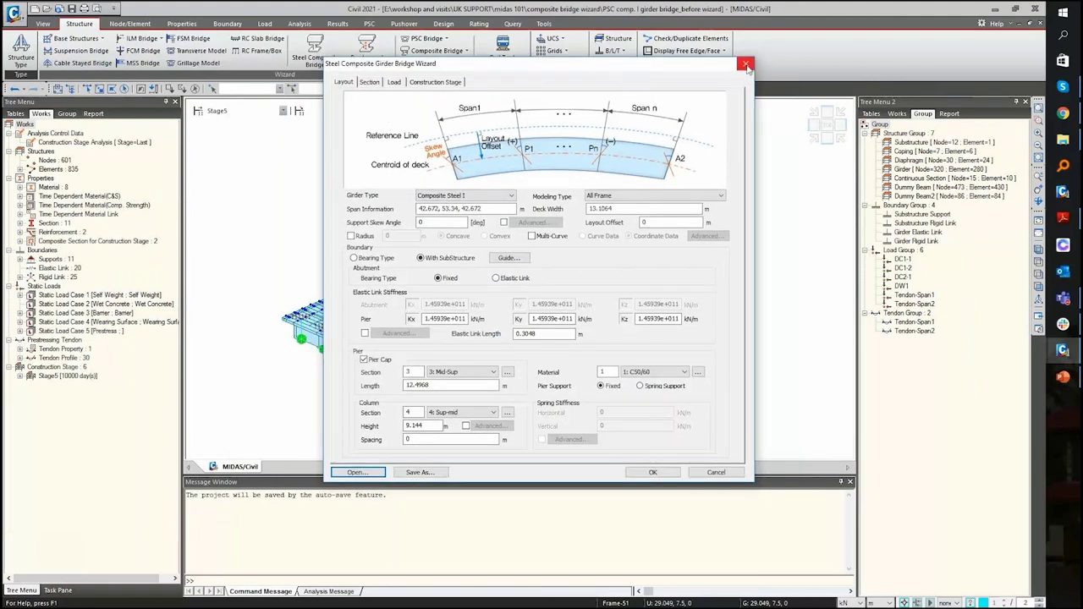
{"action": "left_click", "coordinate": [746, 64]}
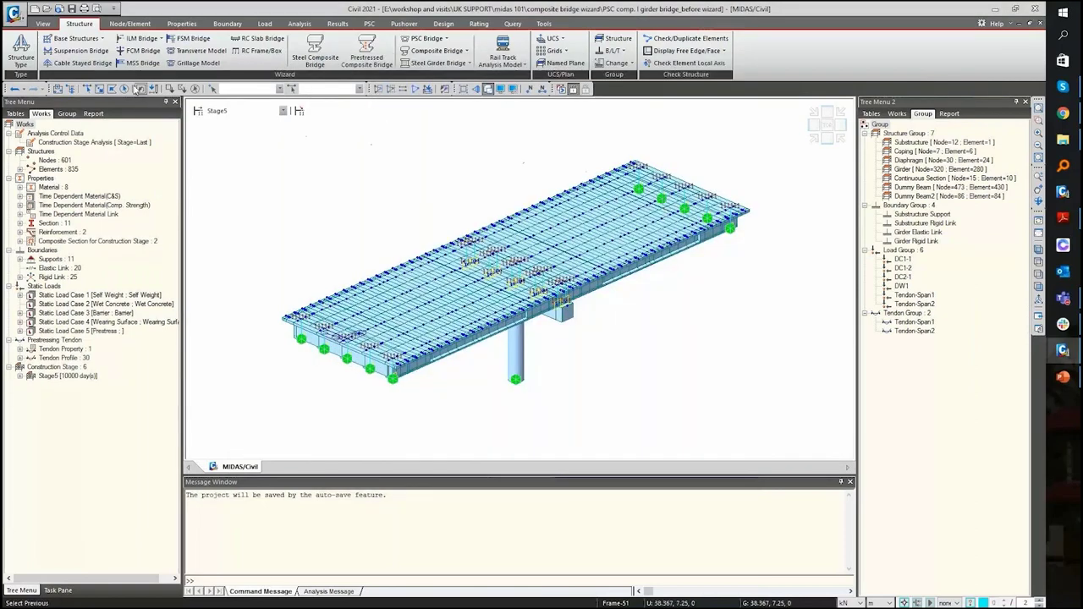
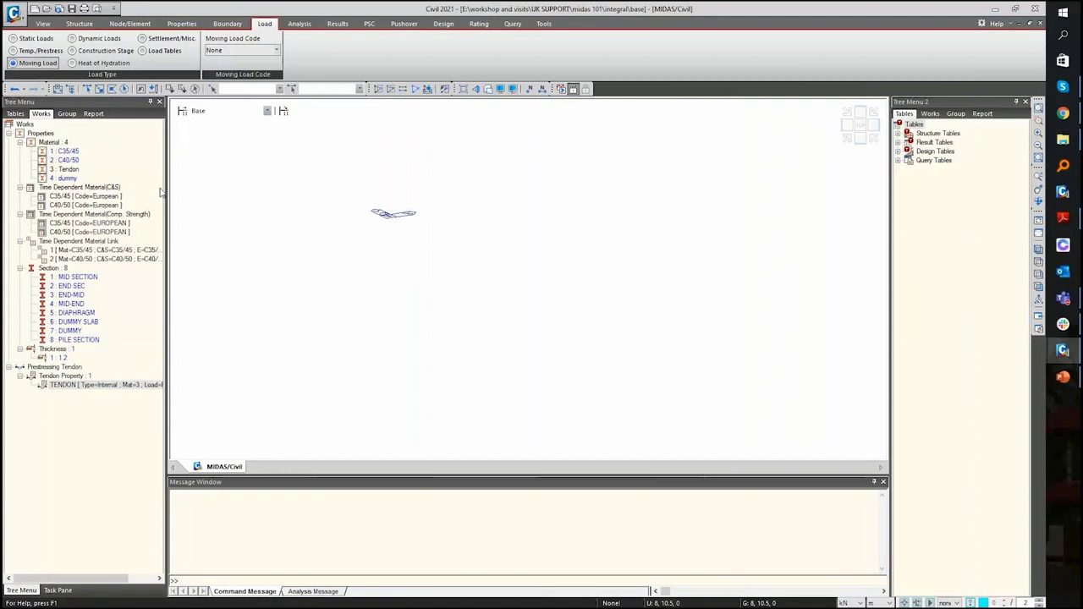
{"action": "left_click", "coordinate": [50, 26]}
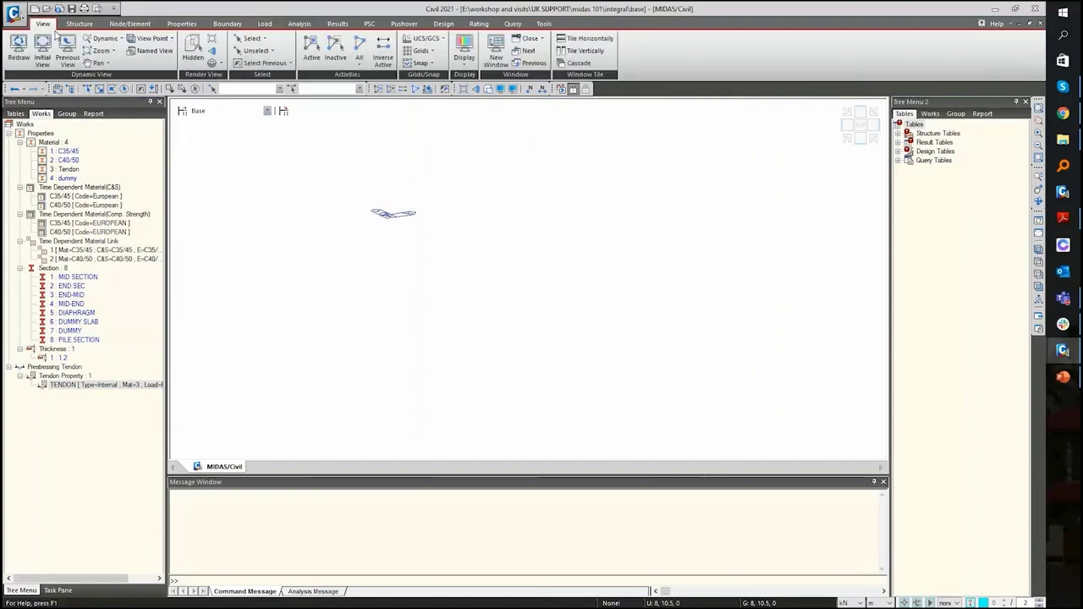
{"action": "left_click", "coordinate": [78, 24]}
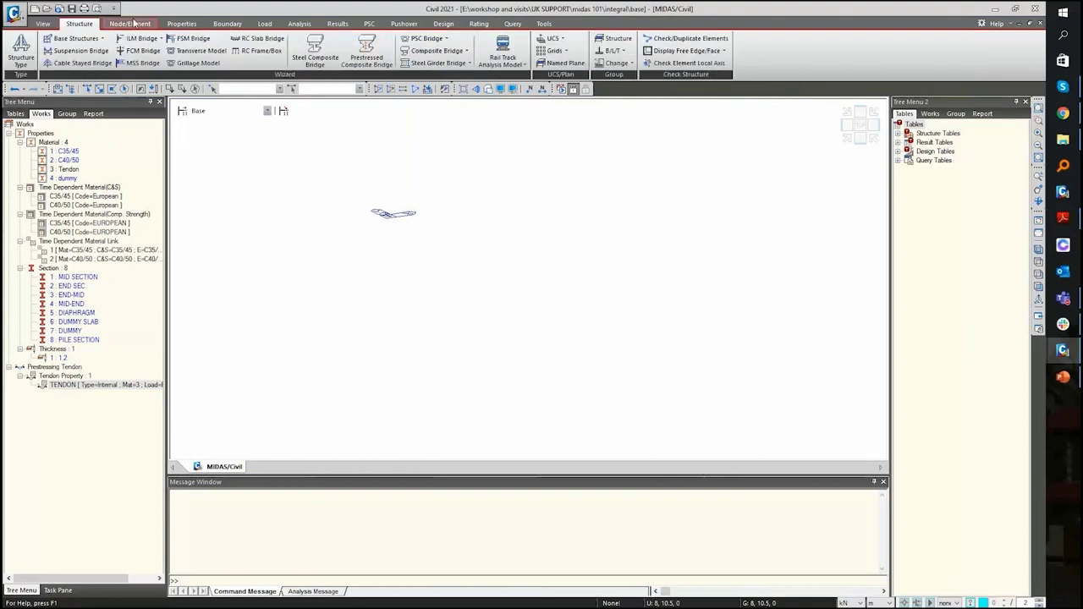
{"action": "left_click", "coordinate": [181, 24]}
{"action": "left_click", "coordinate": [227, 23]}
{"action": "left_click", "coordinate": [369, 24]}
{"action": "left_click", "coordinate": [444, 23]}
{"action": "left_click", "coordinate": [513, 24]}
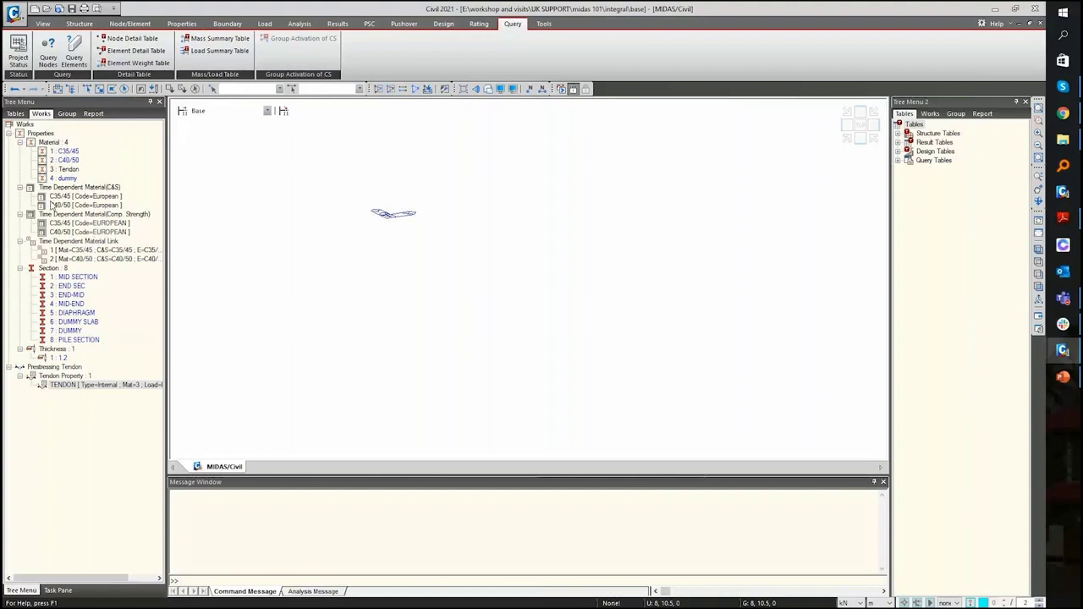
- Review the MID SECTION composite section's girder dimensions and its calculated section properties before and after composite action
{"action": "left_click", "coordinate": [61, 278]}
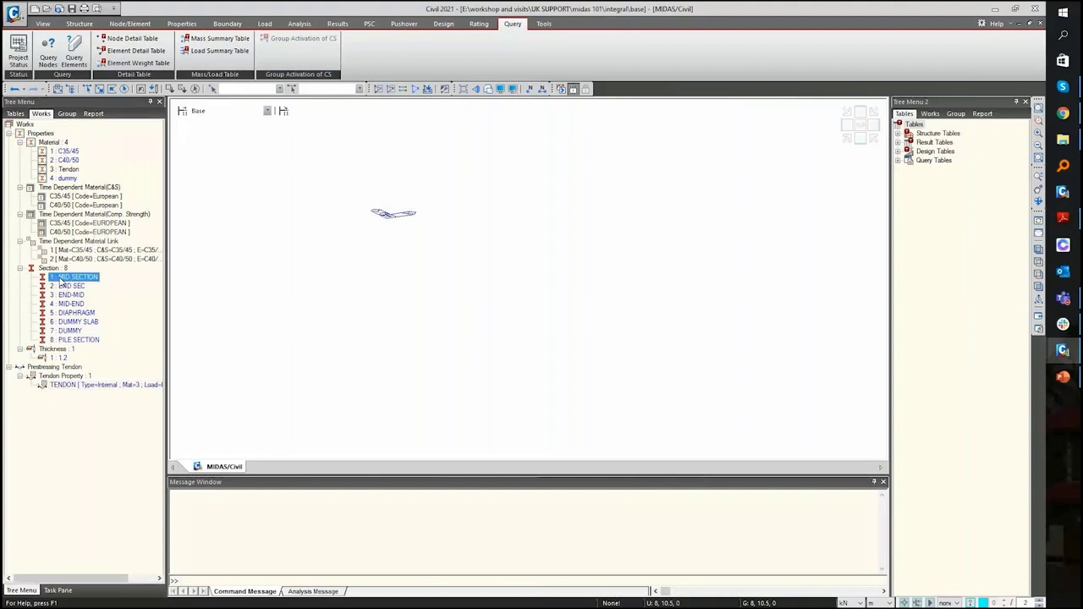
{"action": "right_click", "coordinate": [60, 283]}
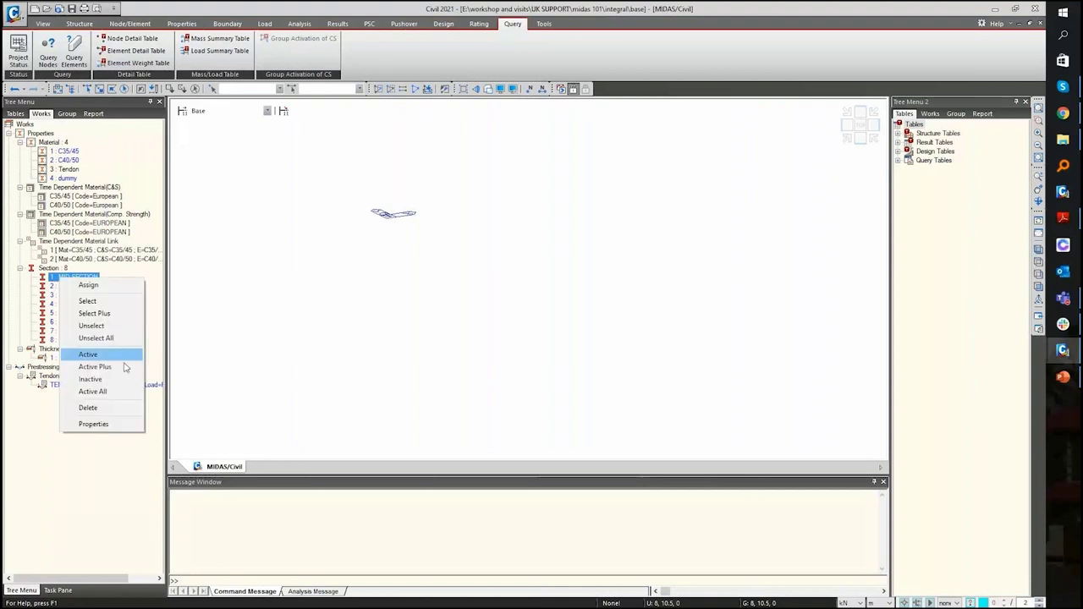
{"action": "left_click", "coordinate": [125, 426]}
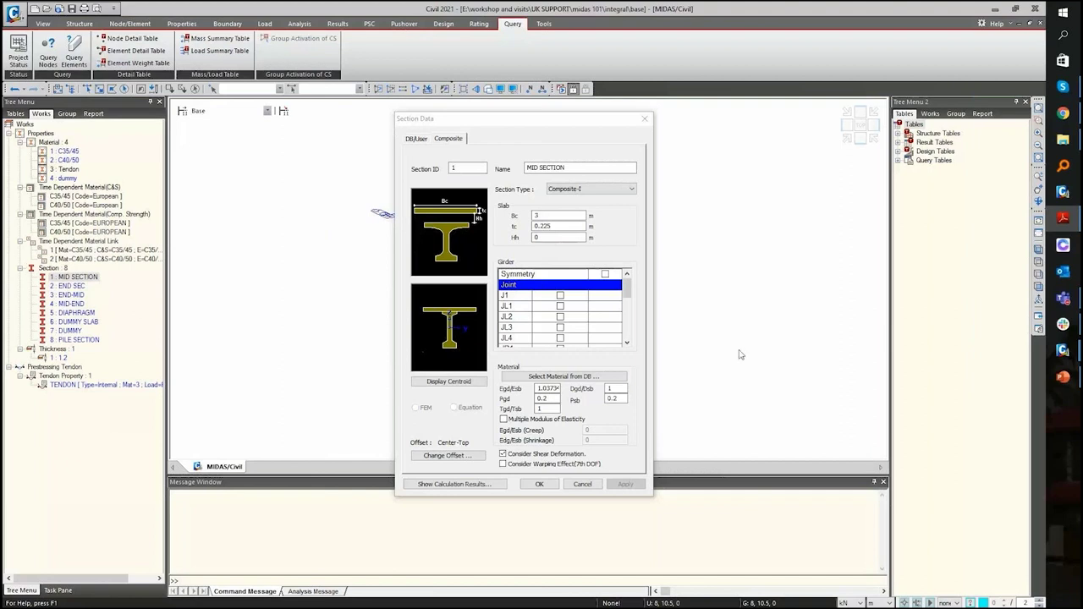
{"action": "scroll", "coordinate": [544, 335], "scroll_direction": "down", "scroll_amount": 3}
{"action": "scroll", "coordinate": [544, 335], "scroll_direction": "down", "scroll_amount": 1}
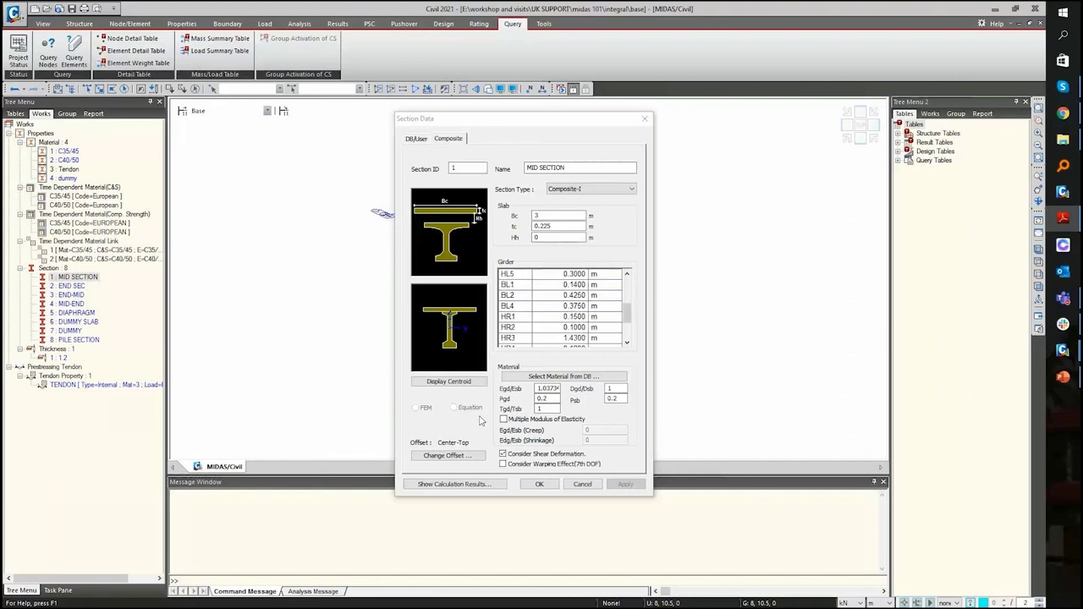
{"action": "left_click", "coordinate": [454, 484]}
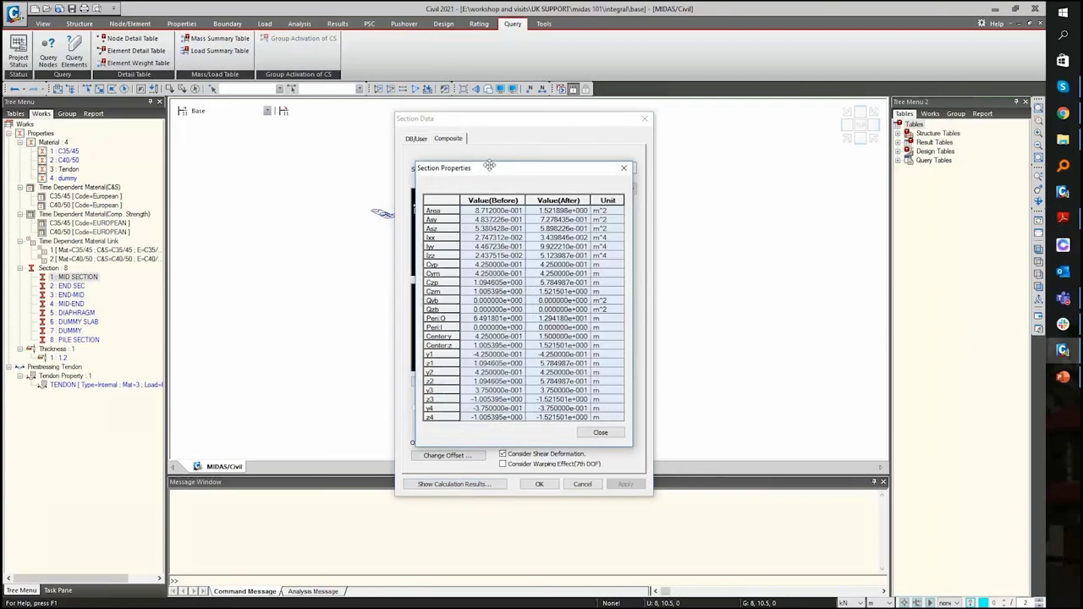
{"action": "left_click_drag", "start_coordinate": [489, 165], "coordinate": [739, 119]}
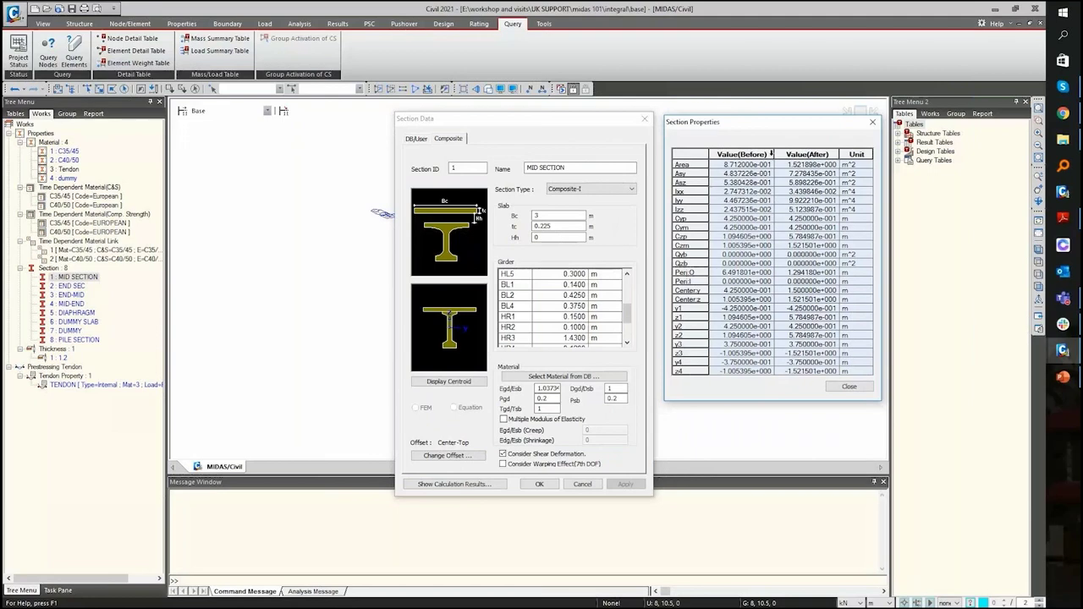
{"action": "left_click", "coordinate": [849, 385]}
{"action": "left_click", "coordinate": [539, 484]}
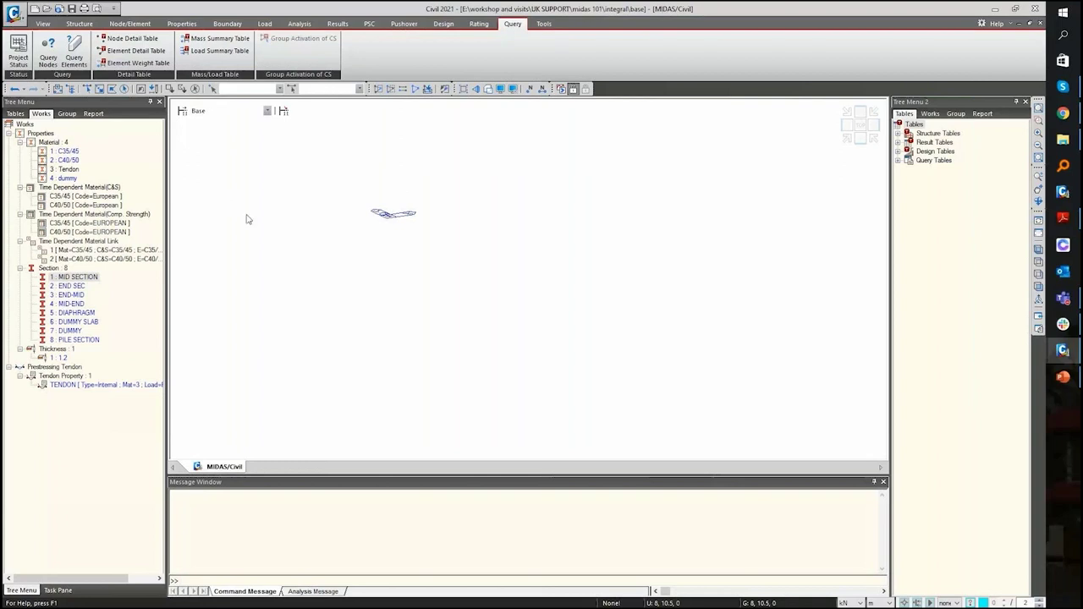
- View the available force units and the Unit System options for length, force, heat and temperature
{"action": "left_click", "coordinate": [857, 603]}
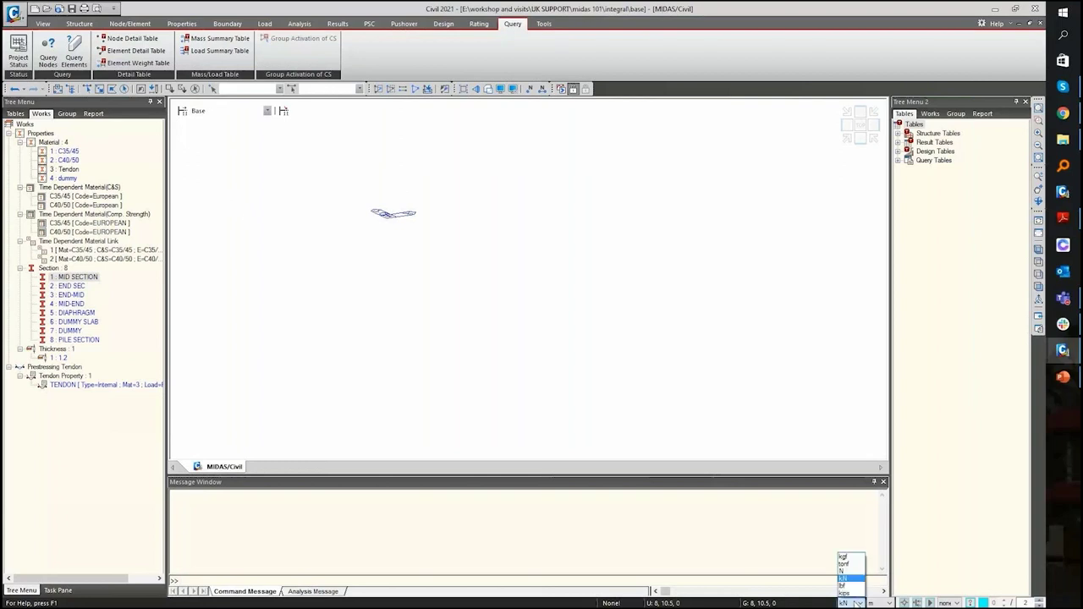
{"action": "left_click", "coordinate": [857, 603]}
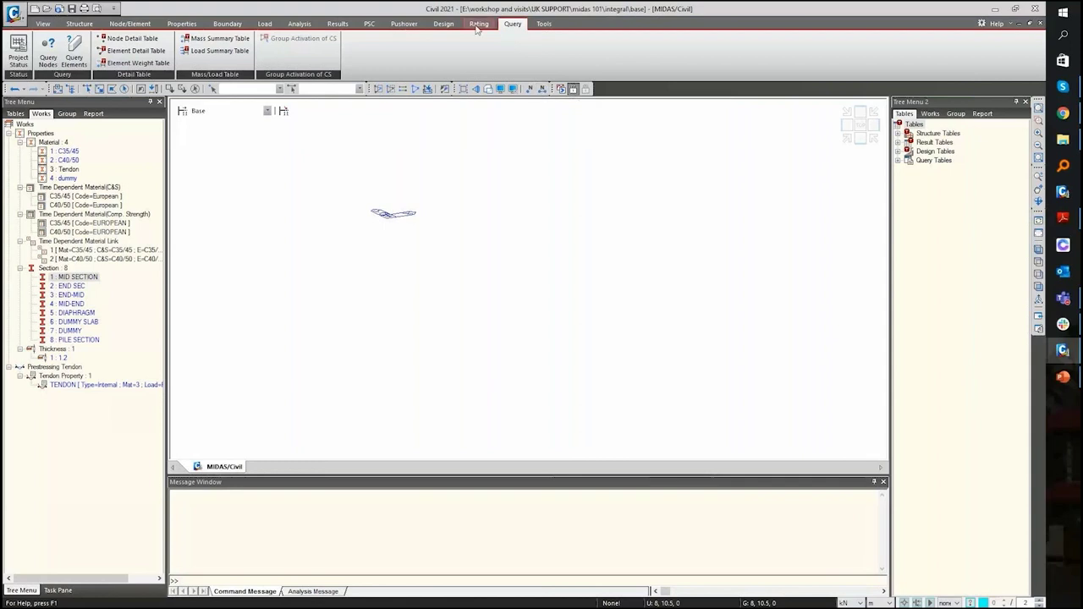
{"action": "left_click", "coordinate": [543, 24]}
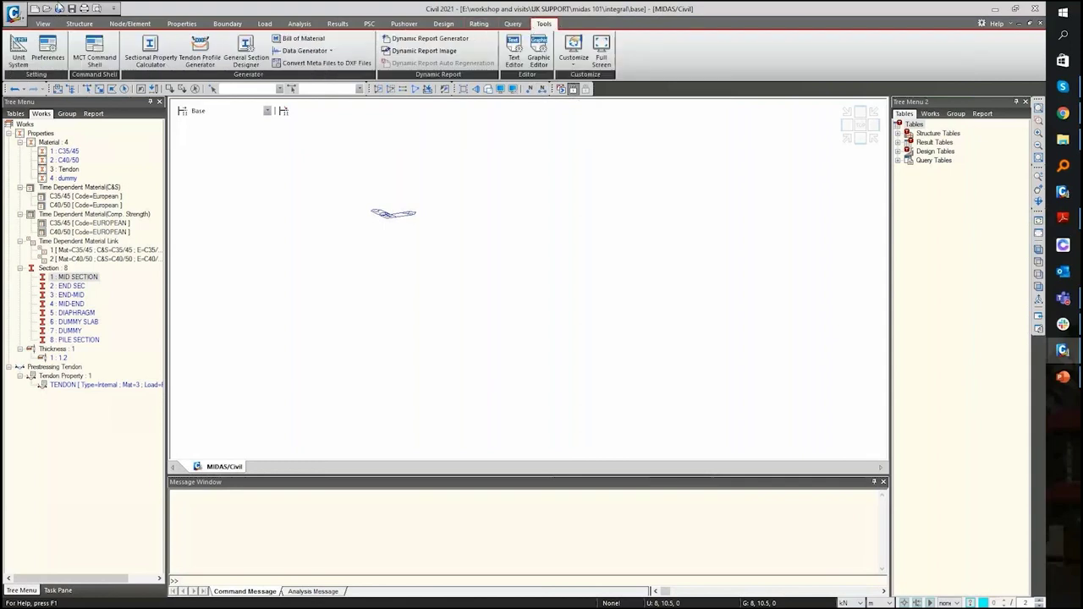
{"action": "left_click", "coordinate": [16, 56]}
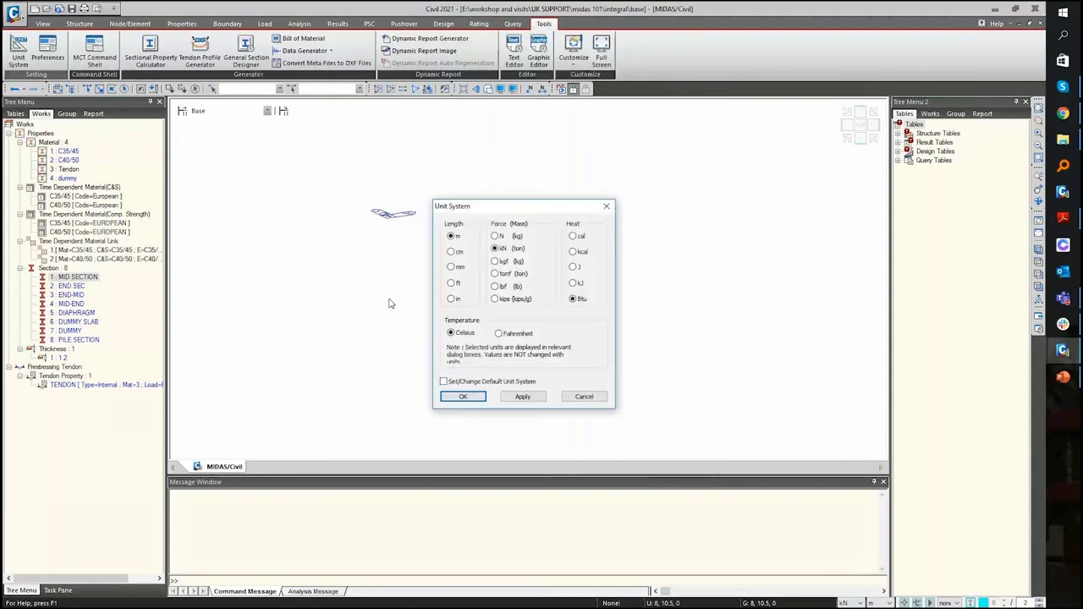
{"action": "left_click", "coordinate": [605, 209]}
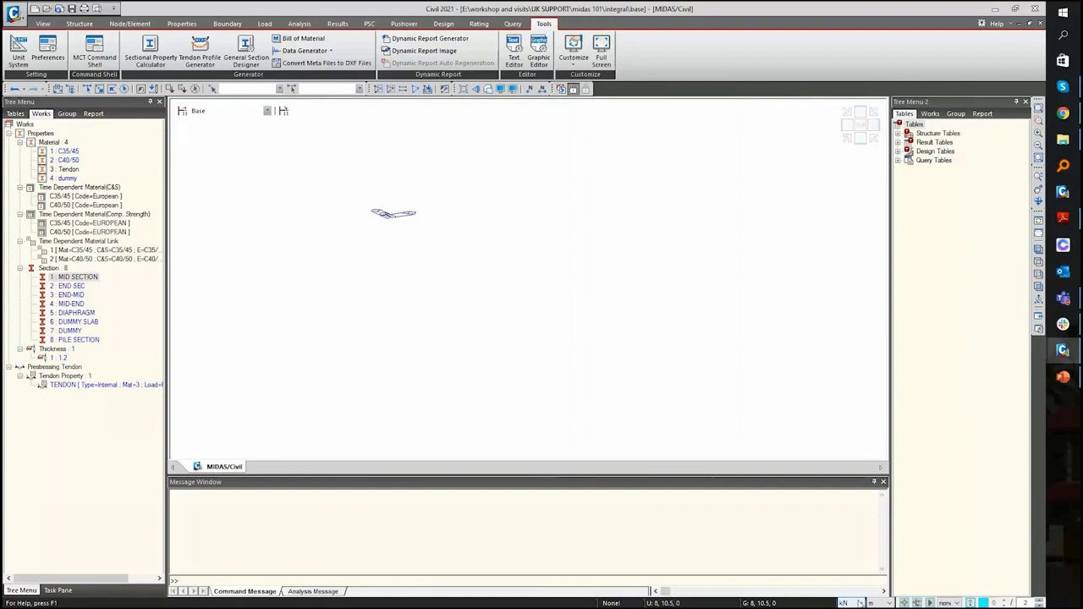
{"action": "left_click", "coordinate": [860, 602]}
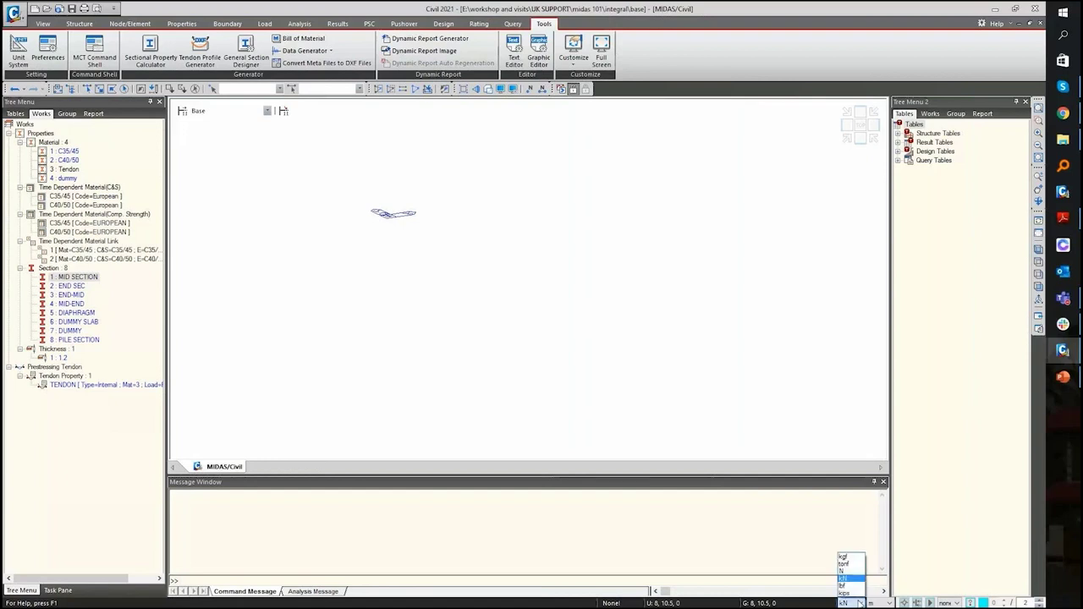
{"action": "left_click", "coordinate": [860, 602]}
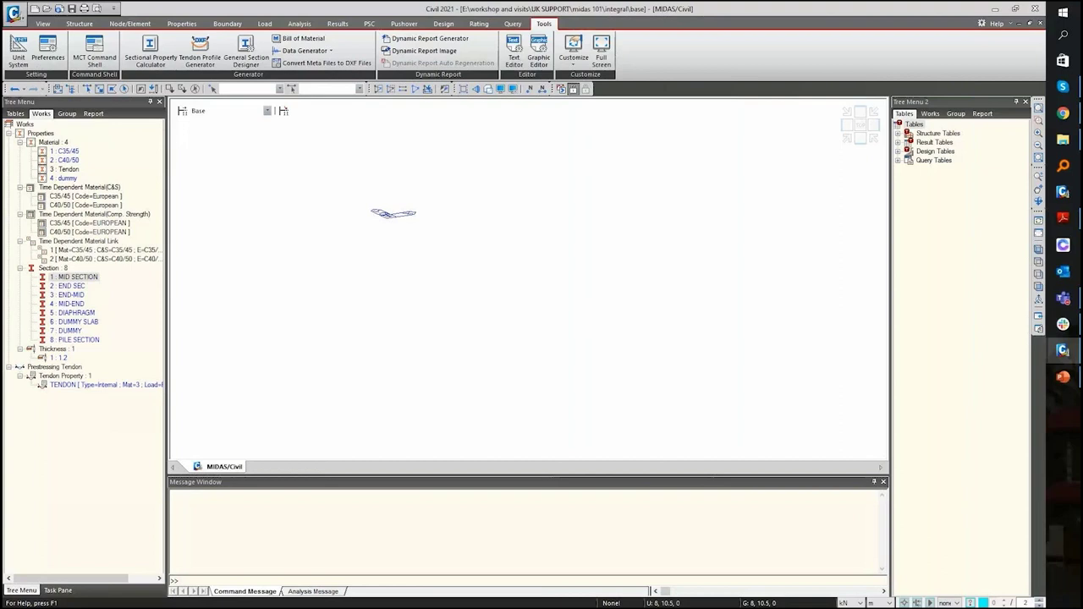
- Create a node at coordinates 0, 0, 0
{"action": "left_click", "coordinate": [134, 24]}
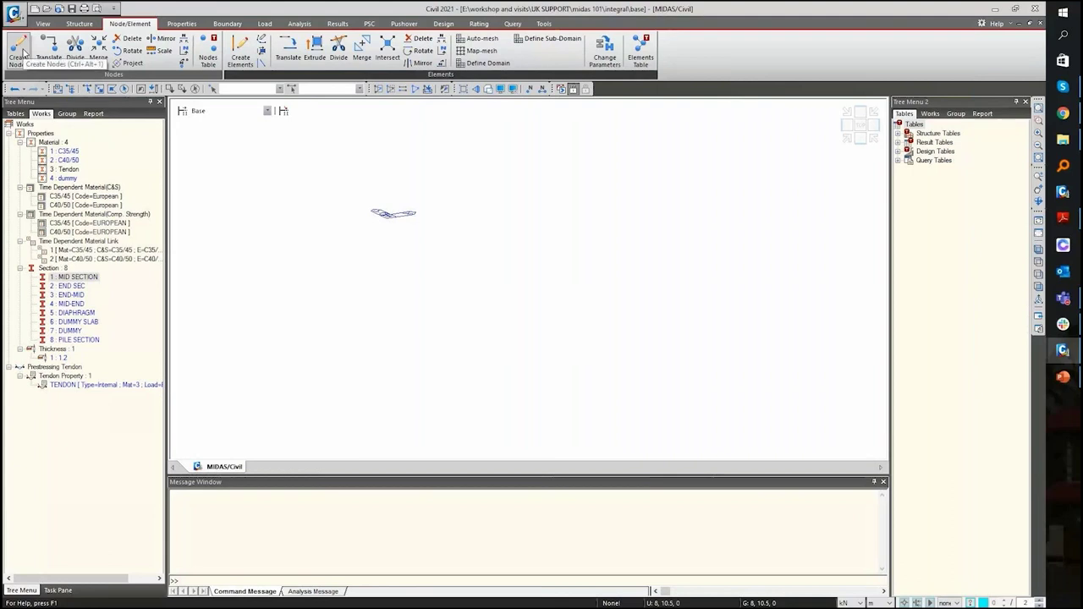
{"action": "left_click", "coordinate": [18, 51]}
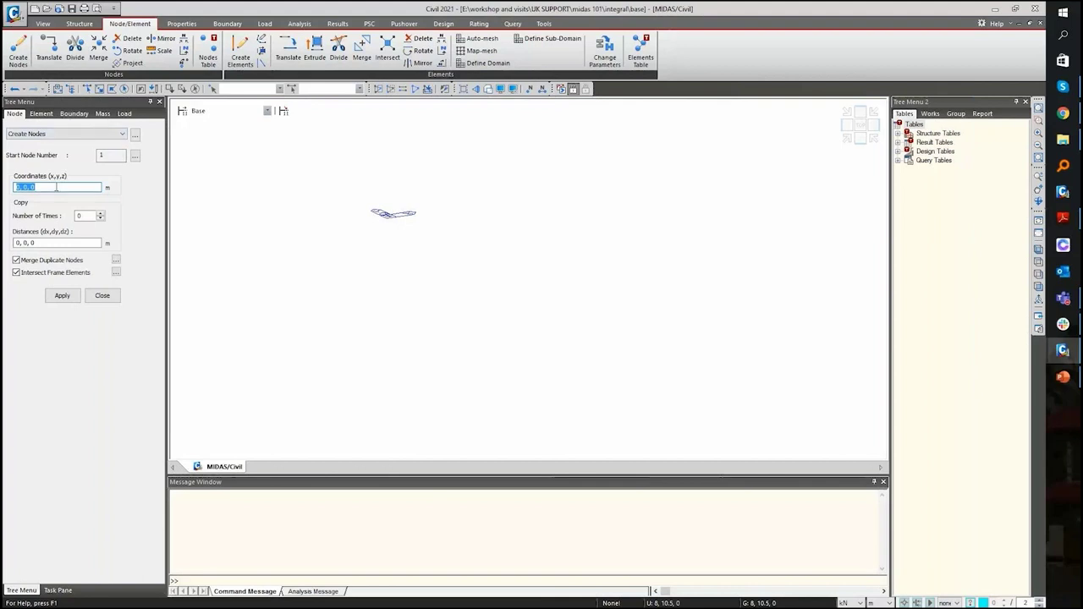
{"action": "left_click", "coordinate": [61, 296]}
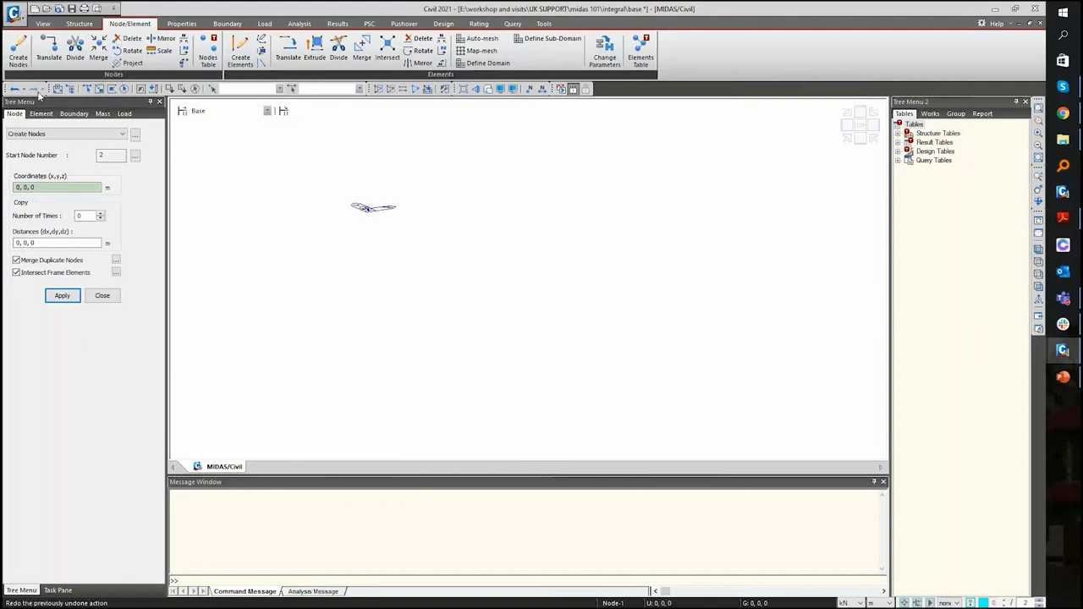
- Select the node at the origin using selection windows drawn in both directions
{"action": "left_click", "coordinate": [99, 89]}
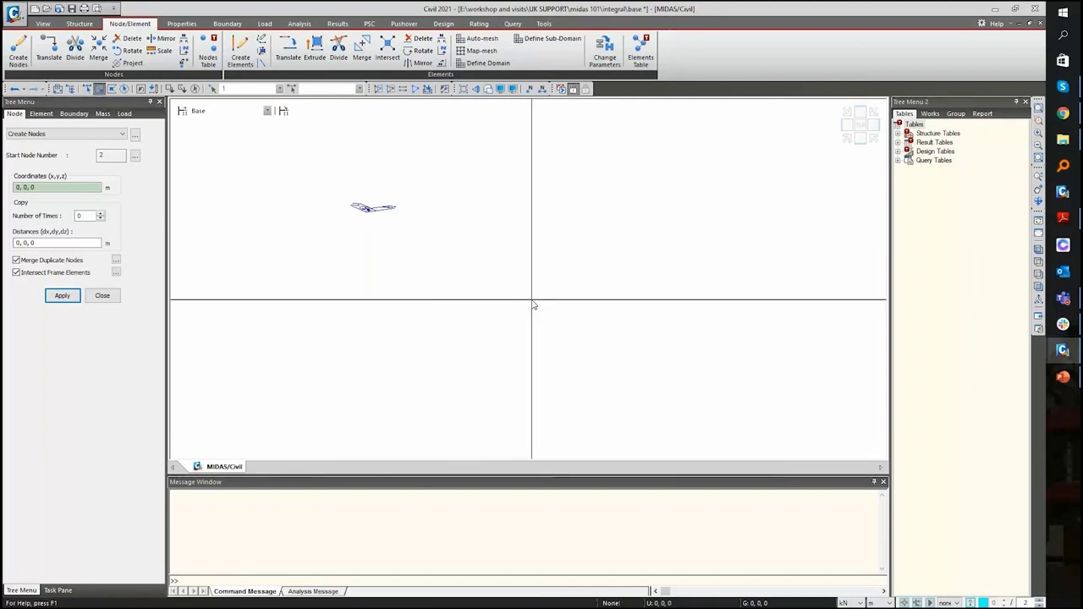
{"action": "left_click_drag", "start_coordinate": [273, 182], "coordinate": [606, 282]}
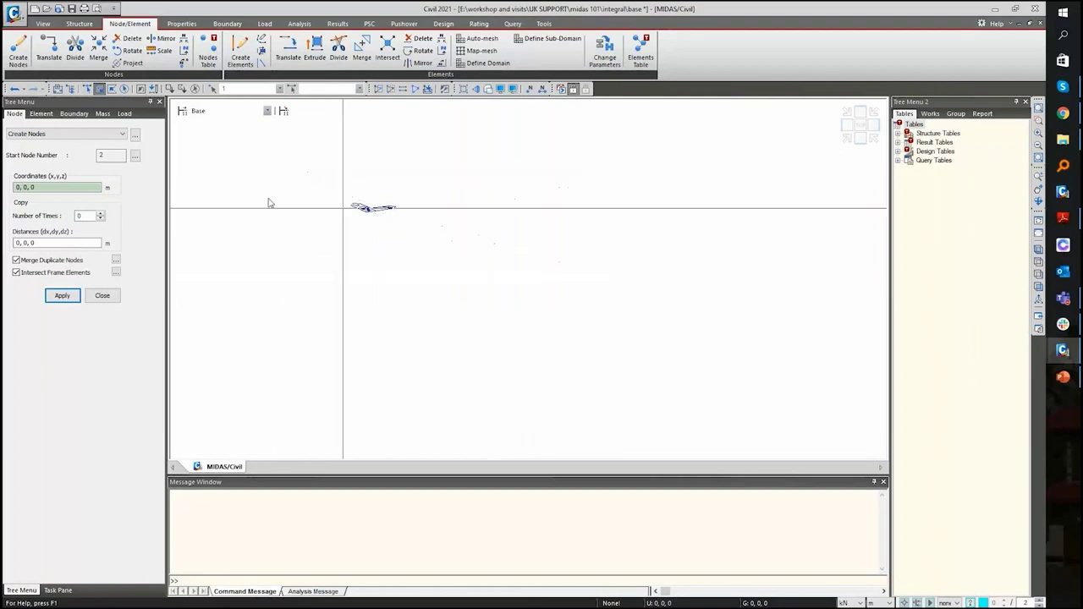
{"action": "left_click_drag", "start_coordinate": [213, 146], "coordinate": [655, 242]}
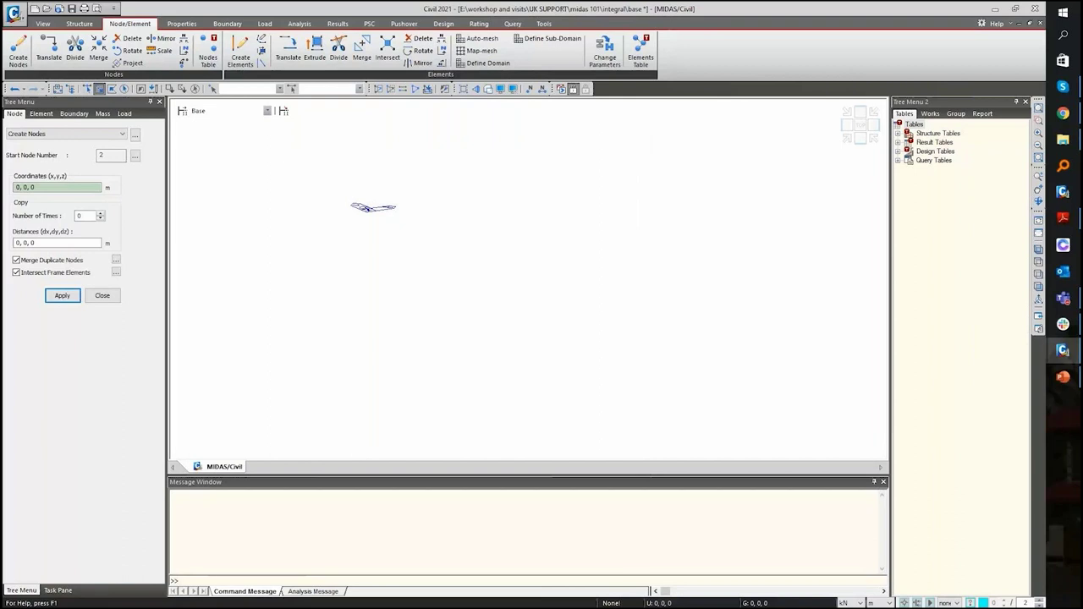
{"action": "left_click_drag", "start_coordinate": [648, 158], "coordinate": [310, 258]}
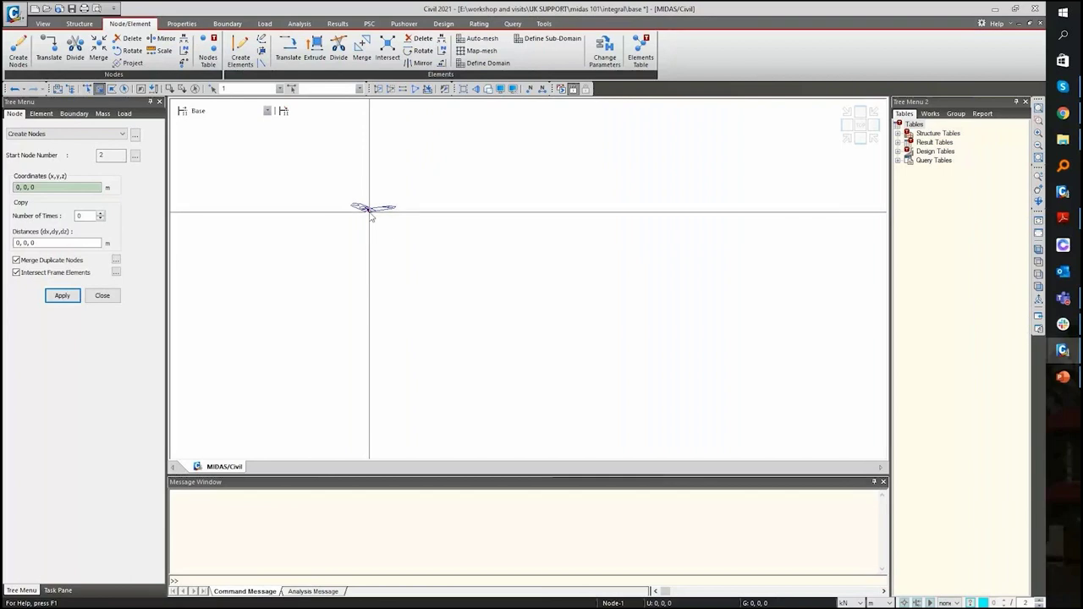
{"action": "scroll", "coordinate": [367, 220], "scroll_direction": "down", "scroll_amount": 5}
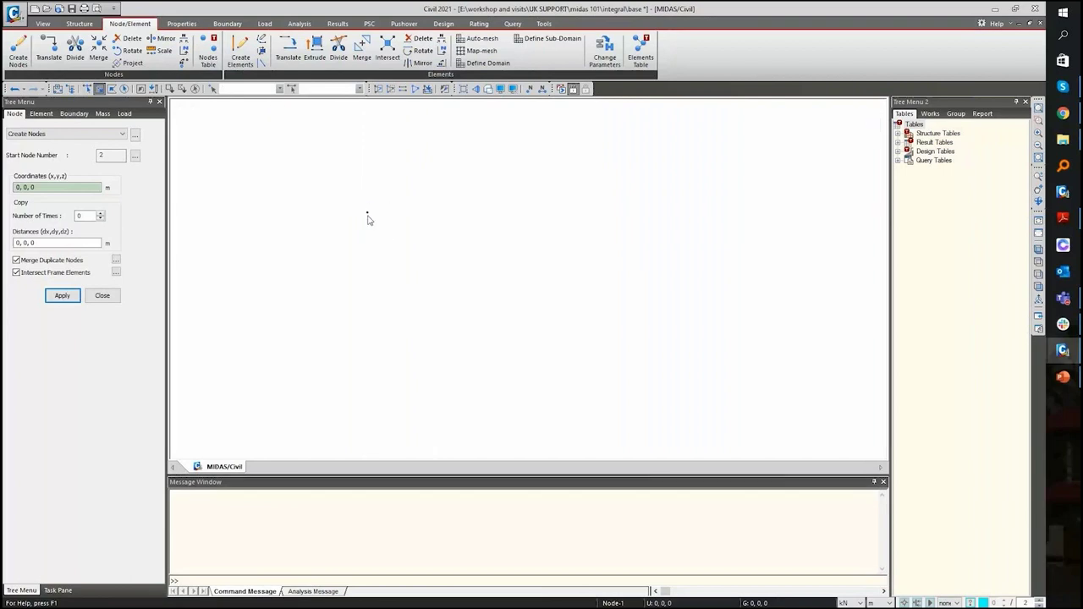
- Set up extruding the origin node into Beam line elements with material C40/50 and section MID SECTION
{"action": "scroll", "coordinate": [367, 220], "scroll_direction": "up", "scroll_amount": 3}
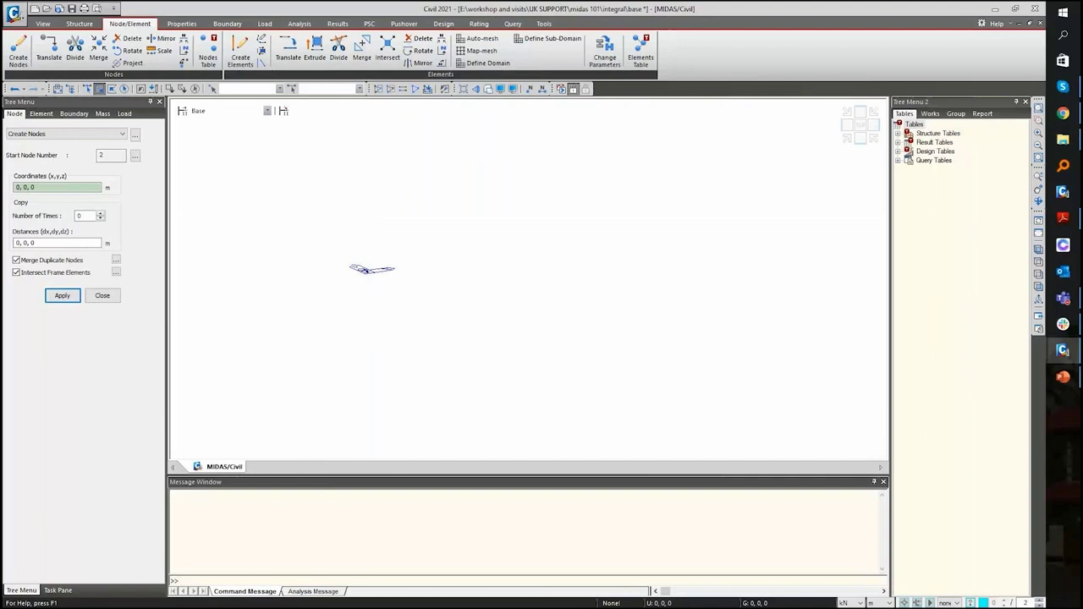
{"action": "left_click", "coordinate": [102, 295]}
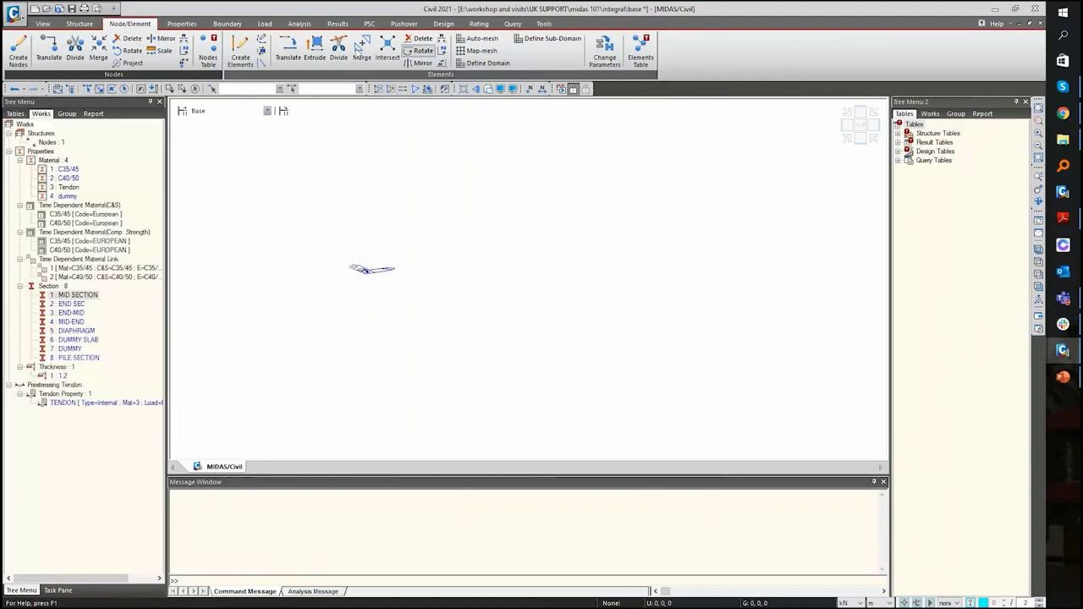
{"action": "left_click", "coordinate": [100, 90]}
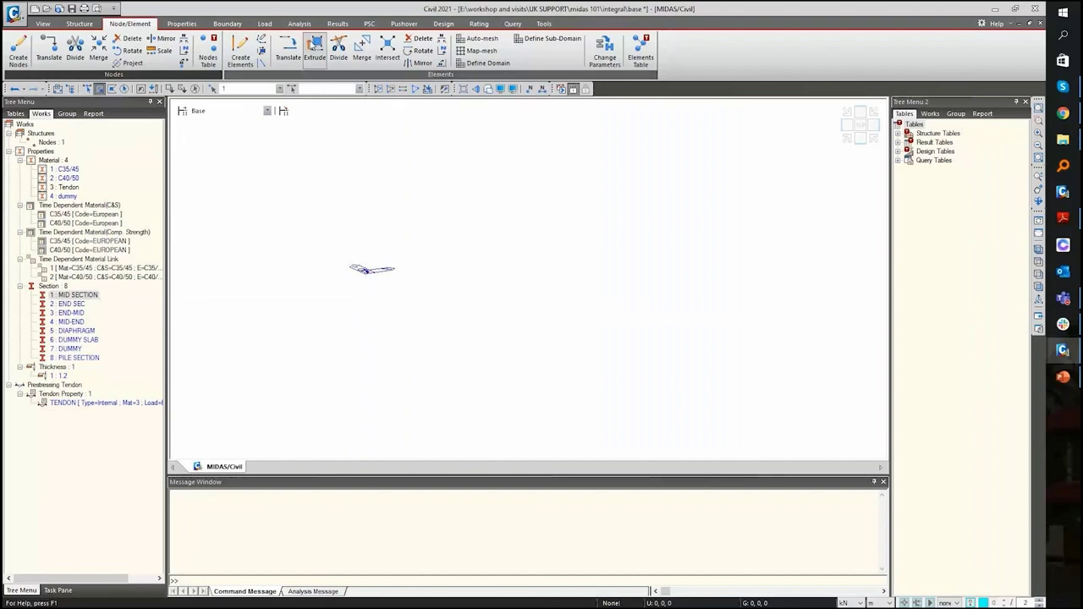
{"action": "left_click", "coordinate": [318, 51]}
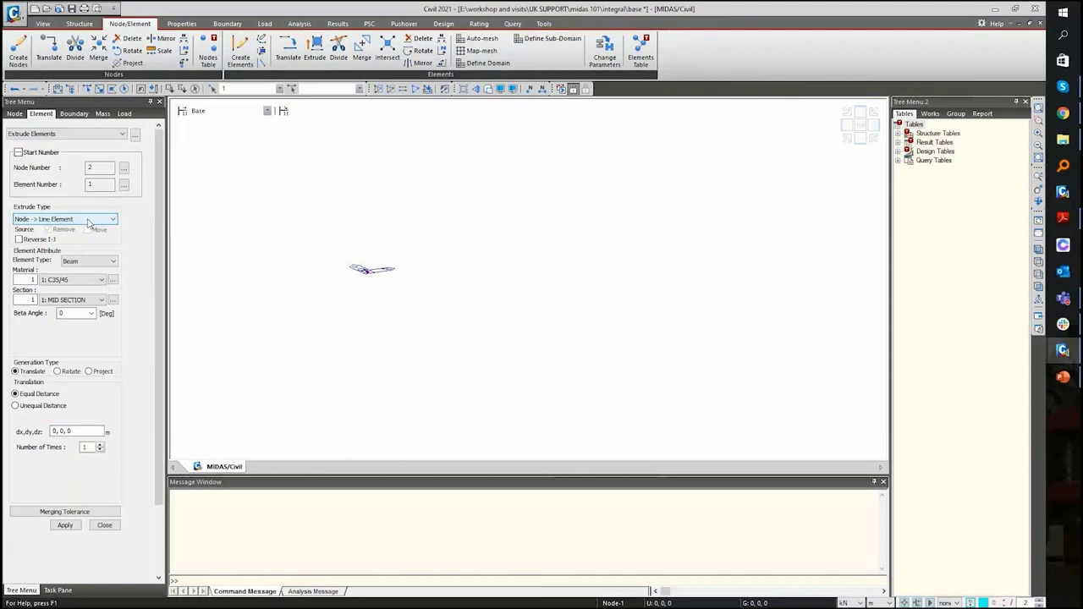
{"action": "left_click", "coordinate": [81, 263]}
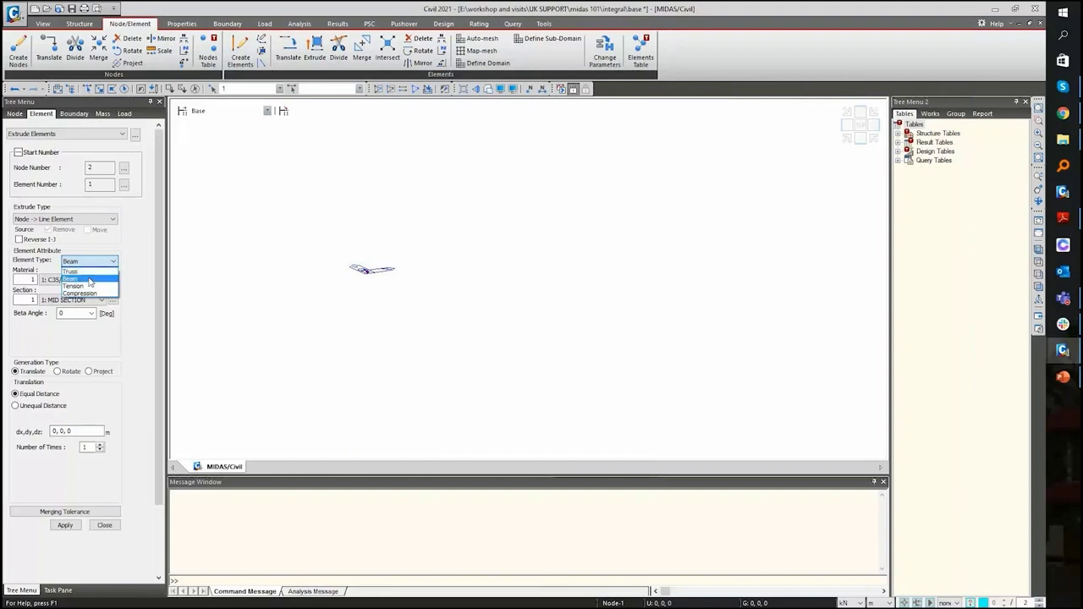
{"action": "left_click", "coordinate": [85, 279]}
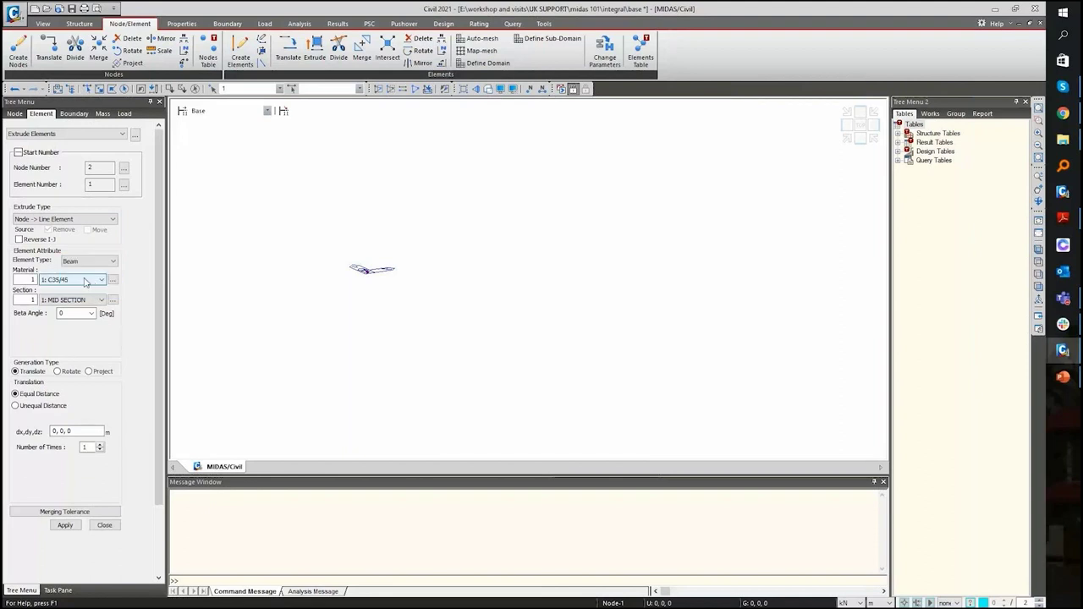
{"action": "left_click", "coordinate": [86, 280]}
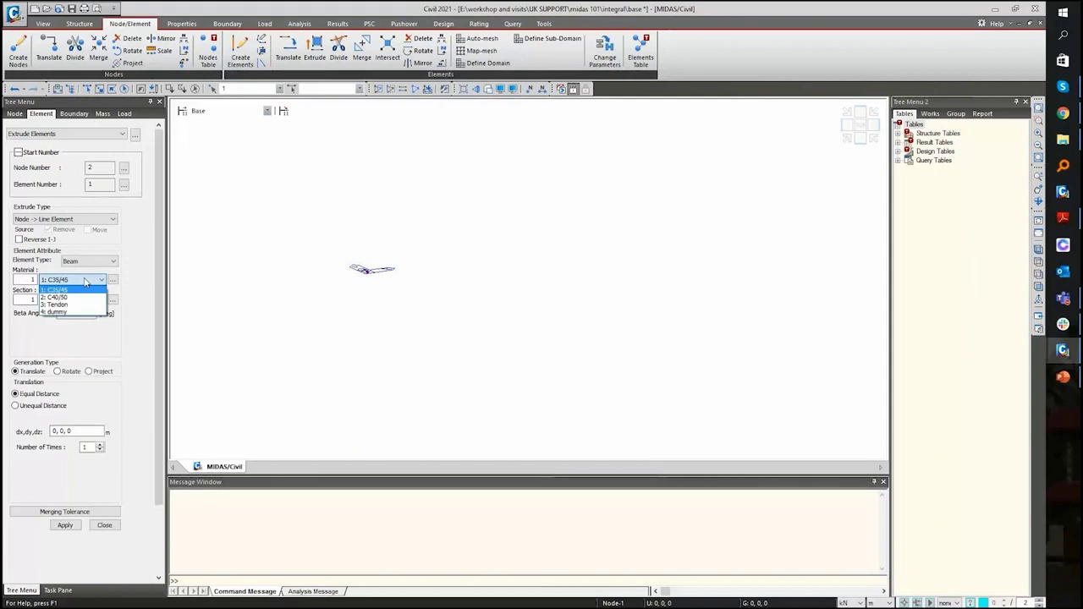
{"action": "left_click", "coordinate": [68, 297]}
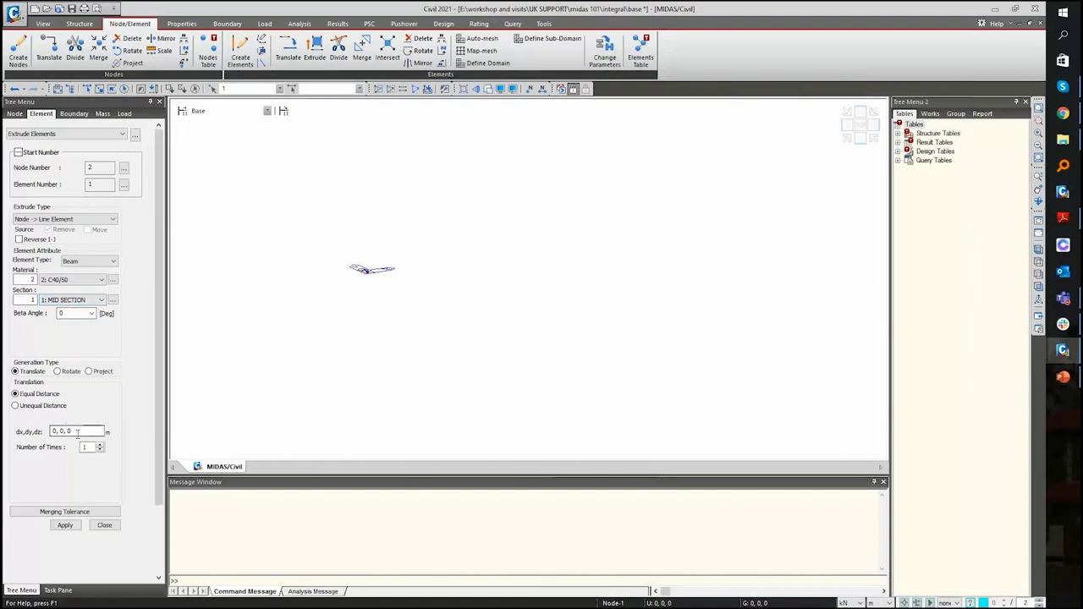
- Extrude the origin node by 1, 0, 0 m, repeated 24 times, to create the first girder line
{"action": "left_click_drag", "start_coordinate": [77, 431], "coordinate": [52, 431]}
{"action": "key", "text": "Delete"}
{"action": "type", "text": "1"}
{"action": "key", "text": "Tab"}
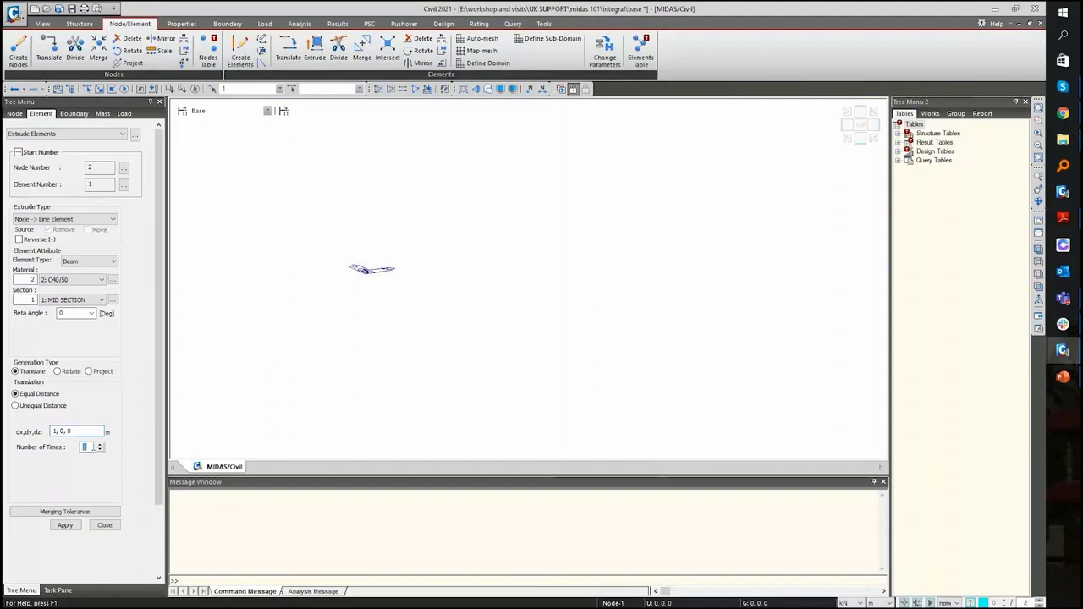
{"action": "type", "text": "24"}
{"action": "left_click", "coordinate": [58, 528]}
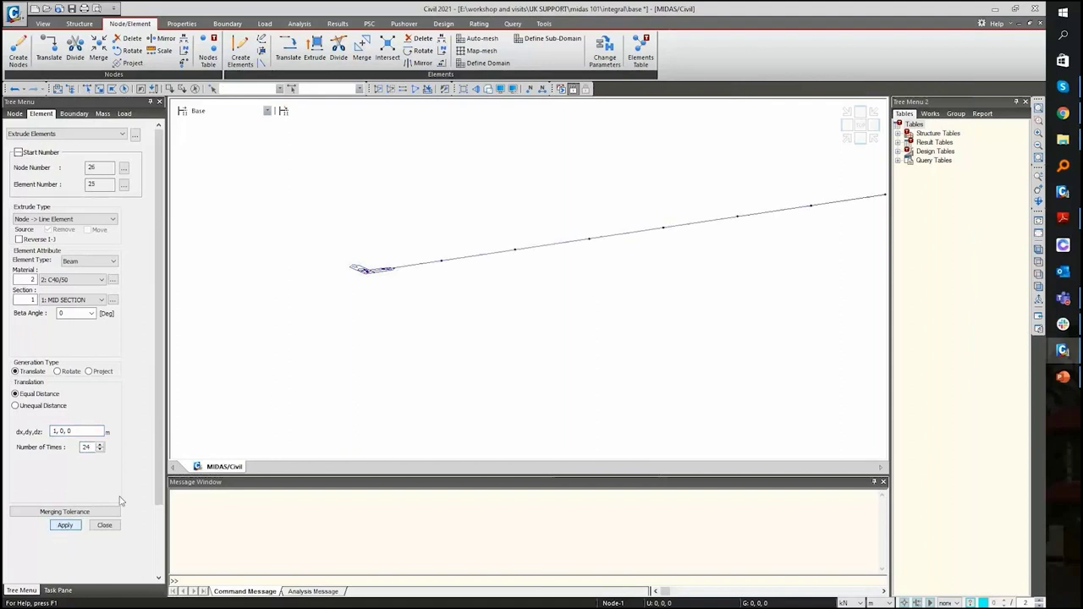
- Render the girder with hidden surfaces and inspect its shape along the full span
{"action": "left_click", "coordinate": [489, 90]}
{"action": "scroll", "coordinate": [718, 261], "scroll_direction": "down", "scroll_amount": 3}
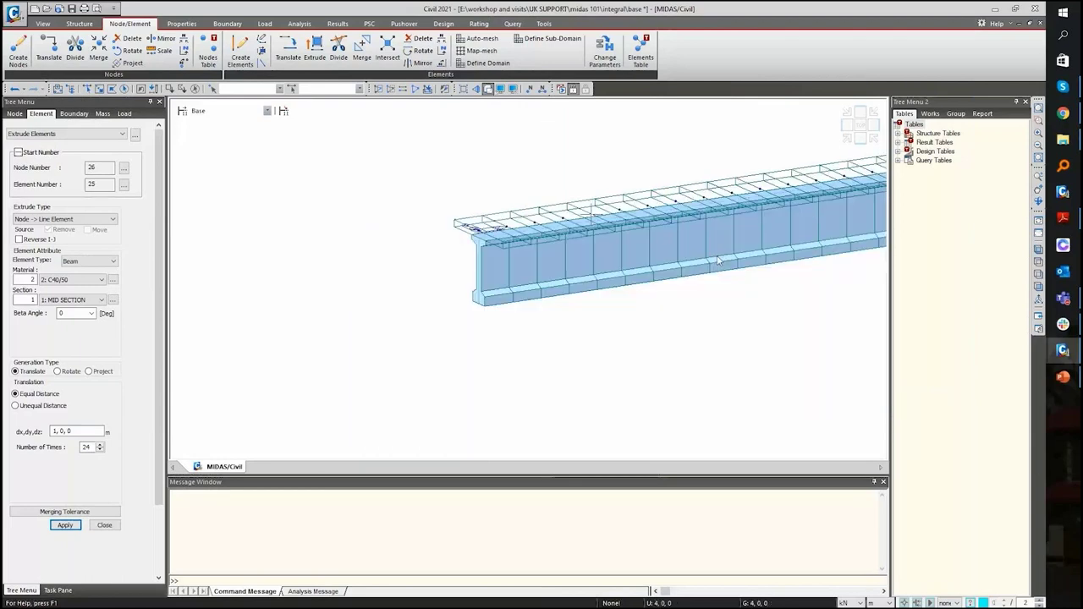
{"action": "middle_click_drag", "start_coordinate": [718, 260], "coordinate": [637, 324]}
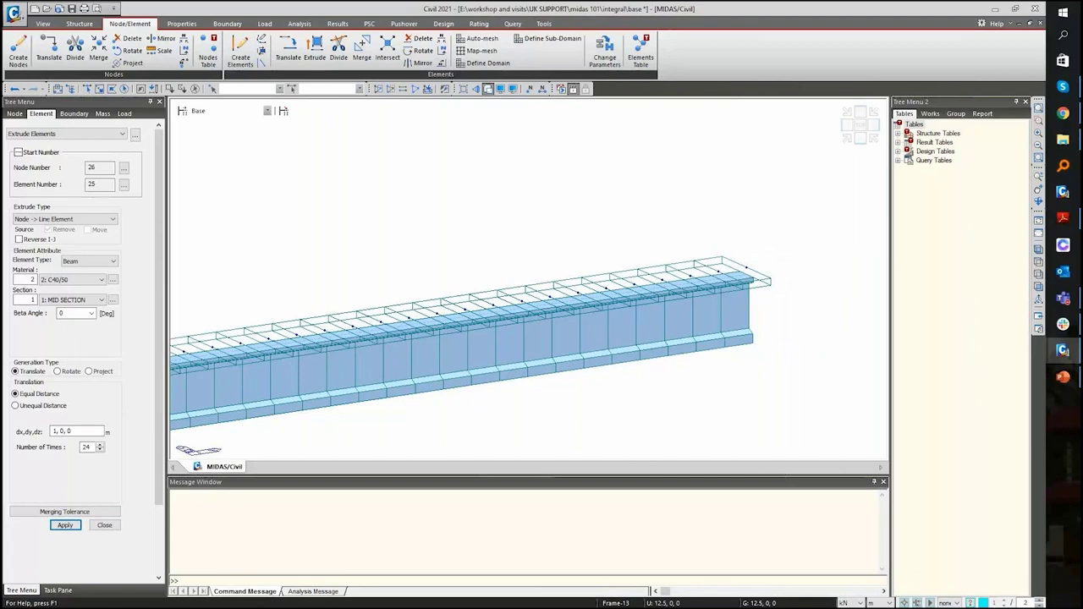
- Select the whole girder in plan and define an element copy at 0, 3, 0 m equal distance, repeated 3 times
{"action": "left_click", "coordinate": [860, 138]}
{"action": "left_click", "coordinate": [859, 126]}
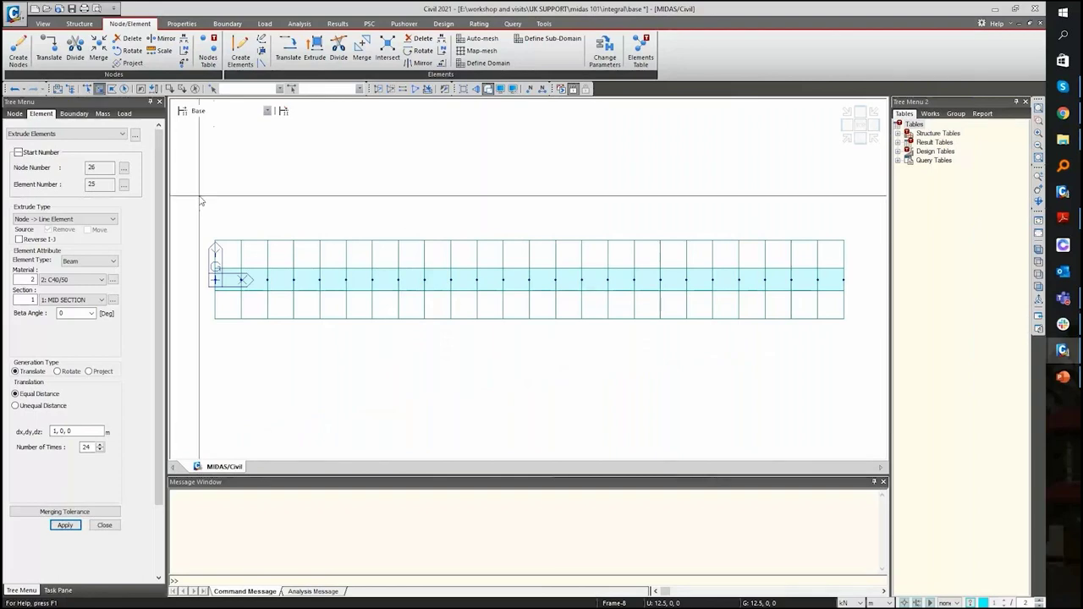
{"action": "left_click_drag", "start_coordinate": [201, 200], "coordinate": [887, 398]}
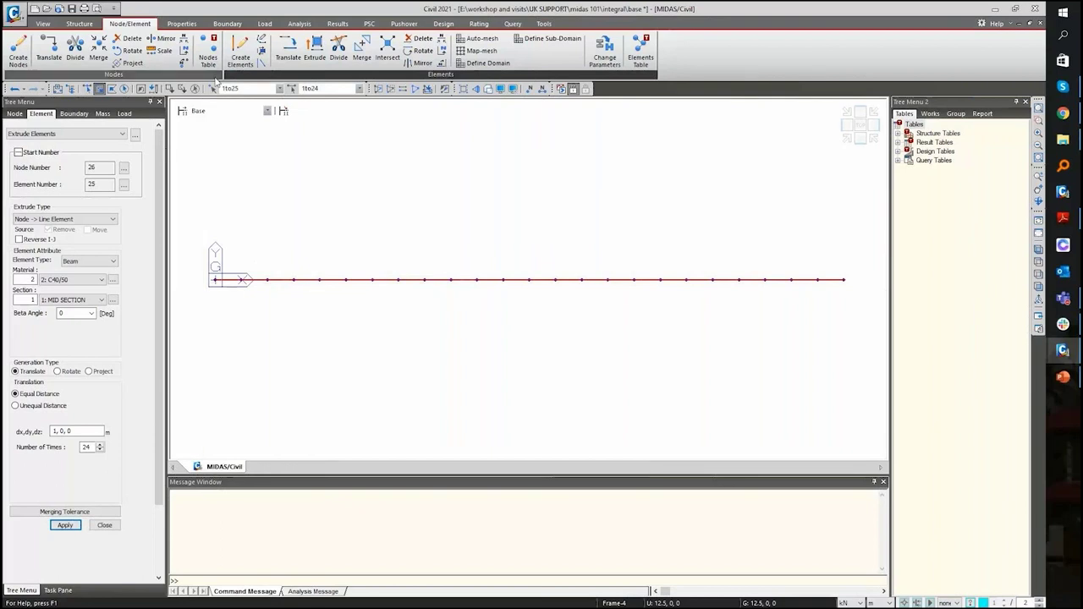
{"action": "left_click", "coordinate": [289, 49]}
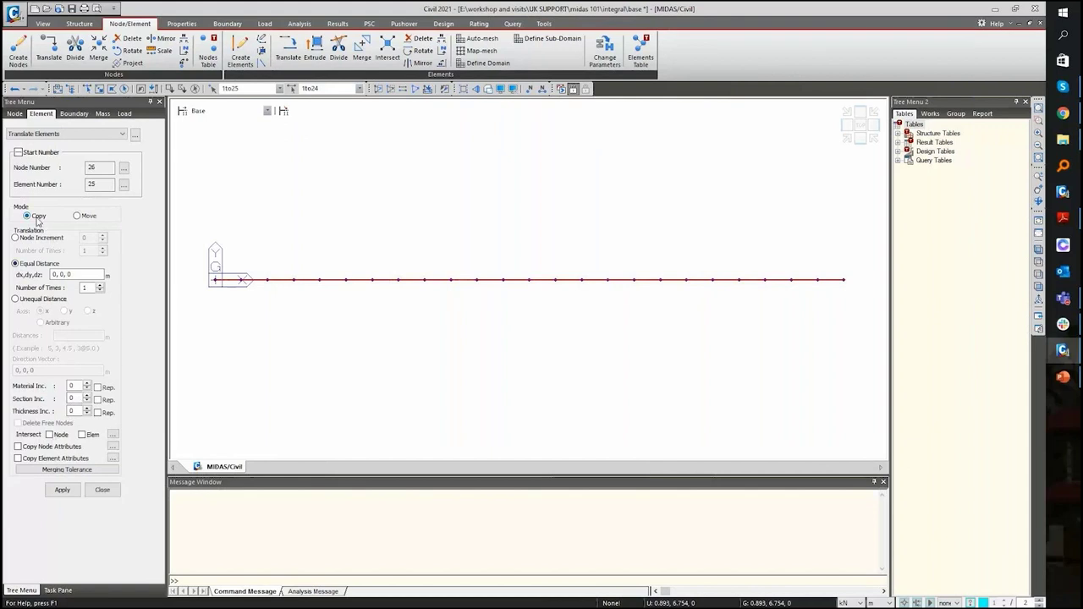
{"action": "left_click", "coordinate": [61, 273]}
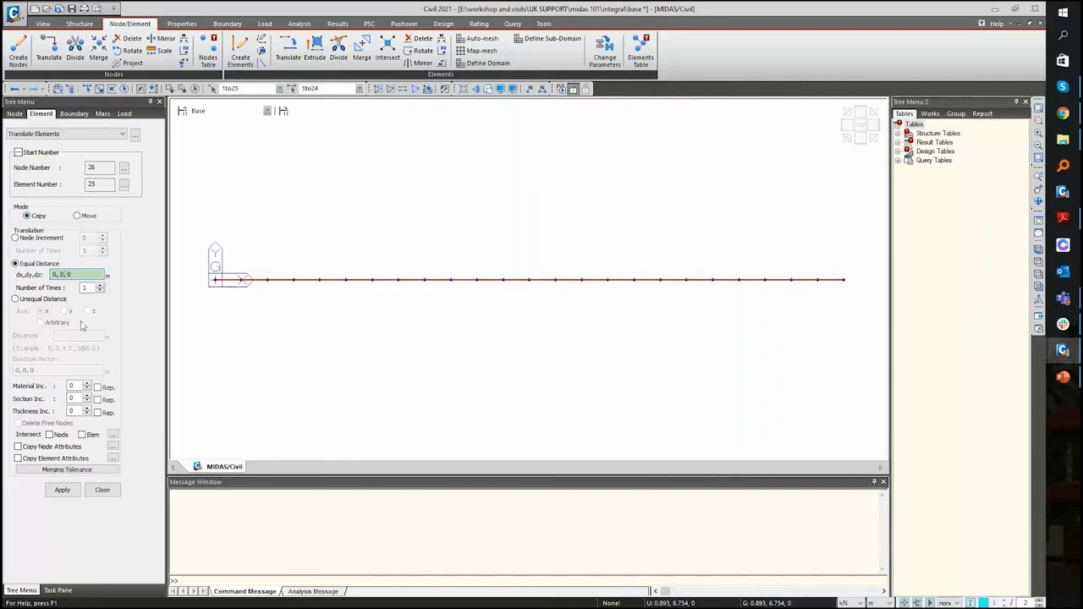
{"action": "double_click", "coordinate": [62, 274]}
{"action": "type", "text": "3"}
{"action": "double_click", "coordinate": [85, 288]}
{"action": "type", "text": "3"}
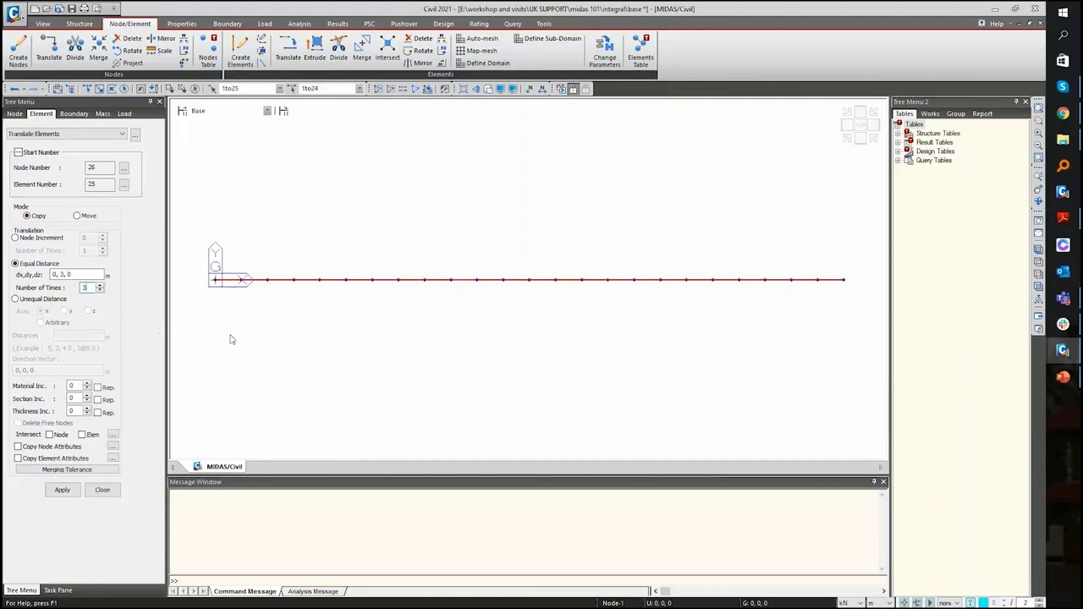
- Create the girder copies with node and element intersection enabled and node and element attributes copied
{"action": "left_click", "coordinate": [50, 435]}
{"action": "left_click", "coordinate": [44, 446]}
{"action": "left_click", "coordinate": [19, 458]}
{"action": "left_click", "coordinate": [61, 489]}
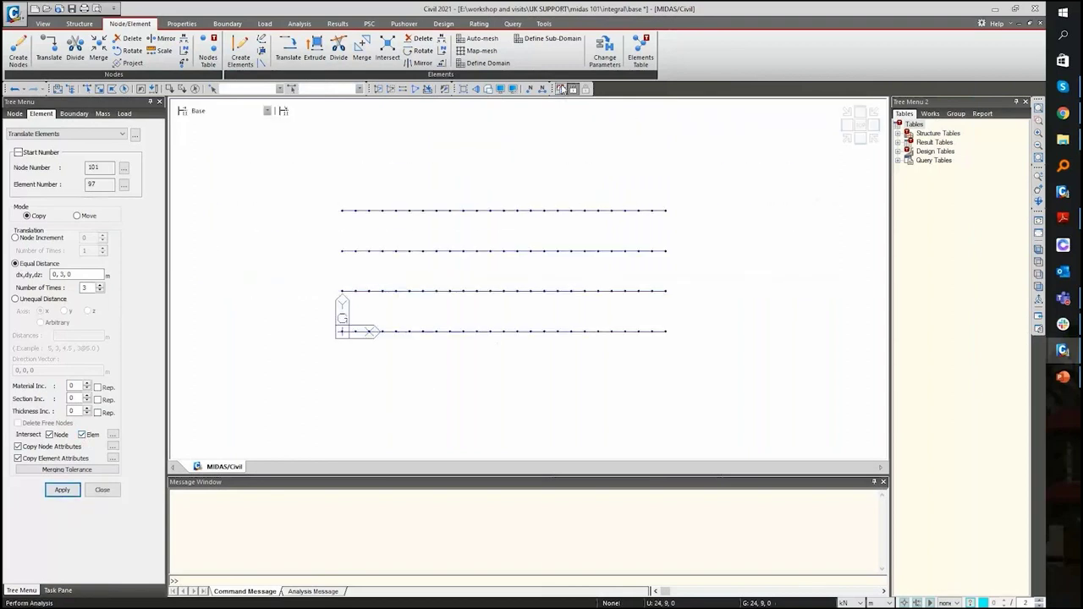
- Render the four girders in isometric view, show their node numbers and examine the midspan nodes in plan
{"action": "left_click", "coordinate": [488, 89]}
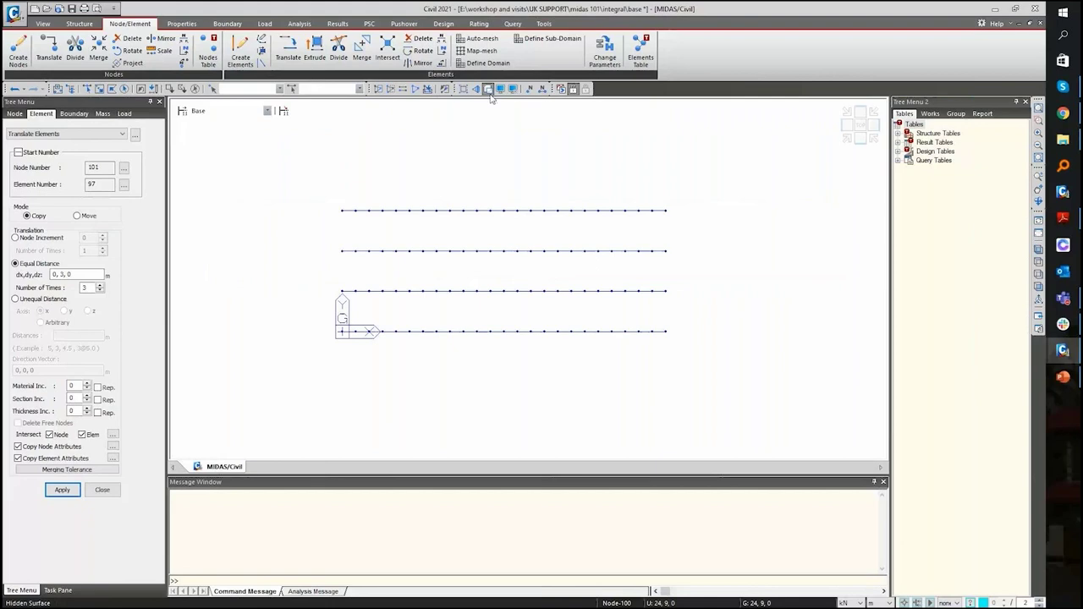
{"action": "left_click", "coordinate": [846, 127]}
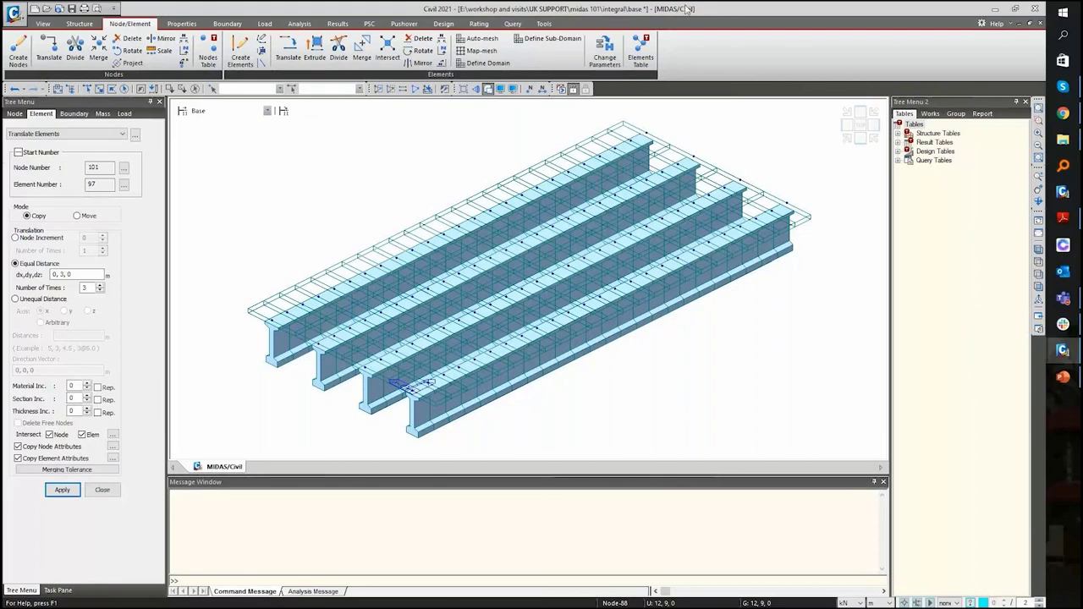
{"action": "left_click", "coordinate": [535, 90]}
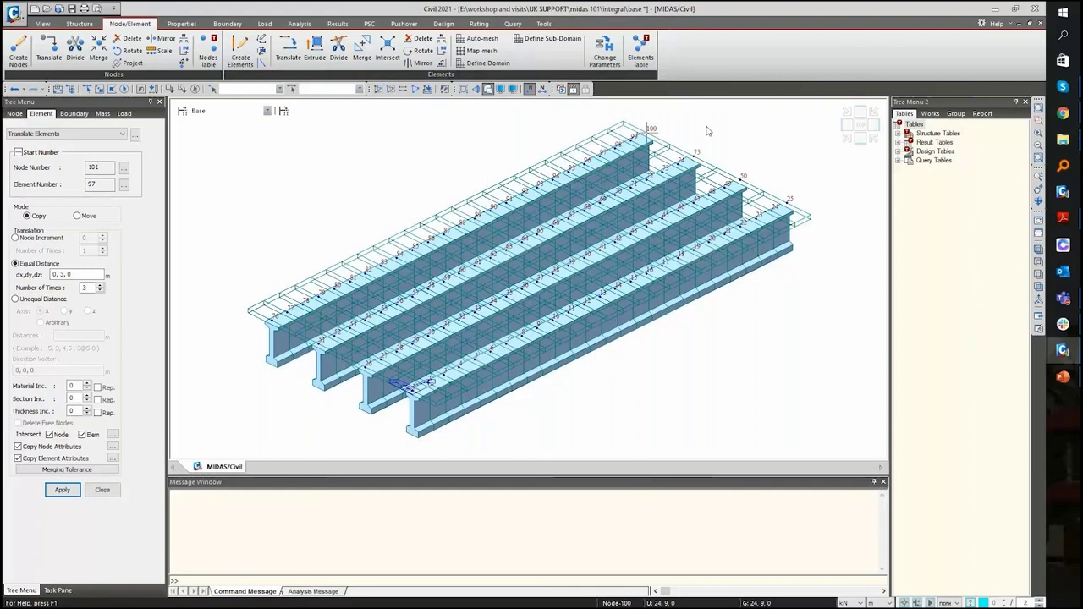
{"action": "mouse_move", "coordinate": [708, 132]}
{"action": "left_click", "coordinate": [859, 123]}
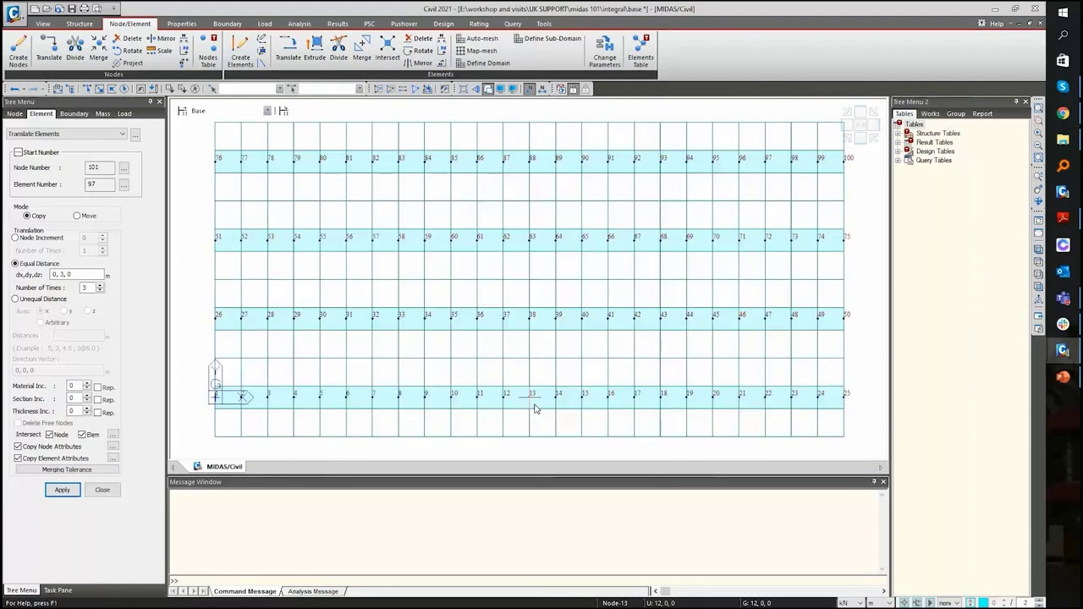
{"action": "mouse_move", "coordinate": [535, 409]}
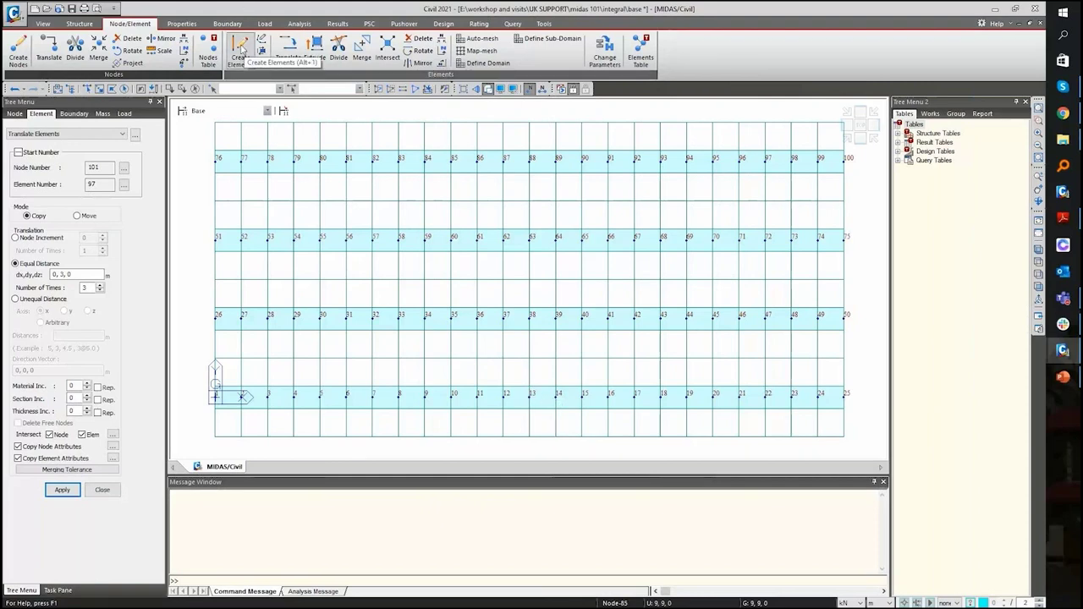
- Create the midspan diaphragm beam from node 13 to node 88 with material C35/45 and section DIAPHRAGM
{"action": "left_click", "coordinate": [241, 49]}
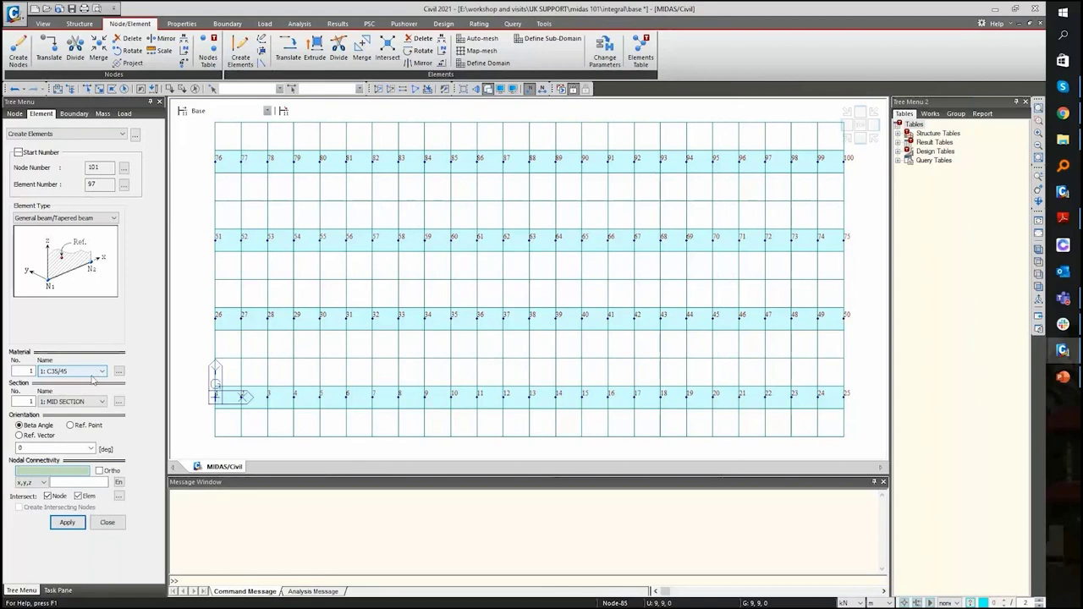
{"action": "left_click", "coordinate": [92, 401]}
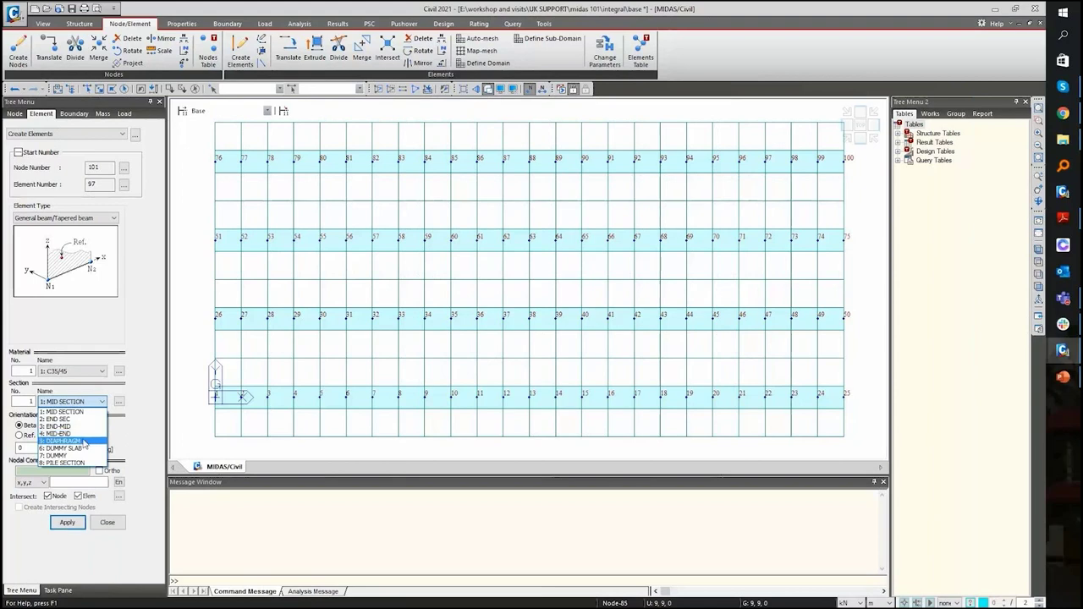
{"action": "left_click", "coordinate": [85, 442]}
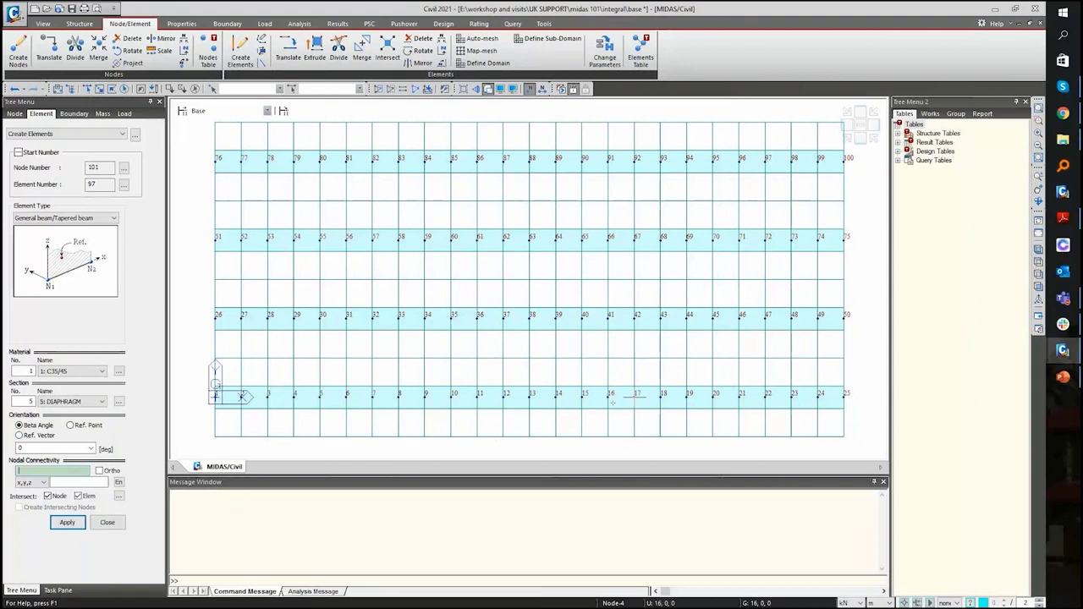
{"action": "left_click", "coordinate": [531, 395]}
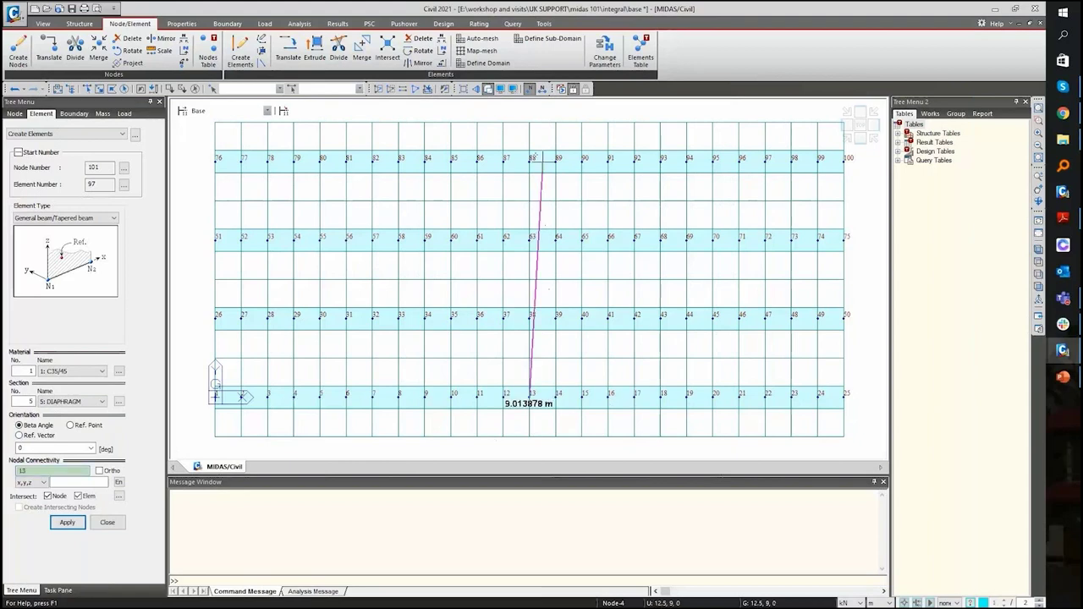
{"action": "left_click", "coordinate": [533, 158]}
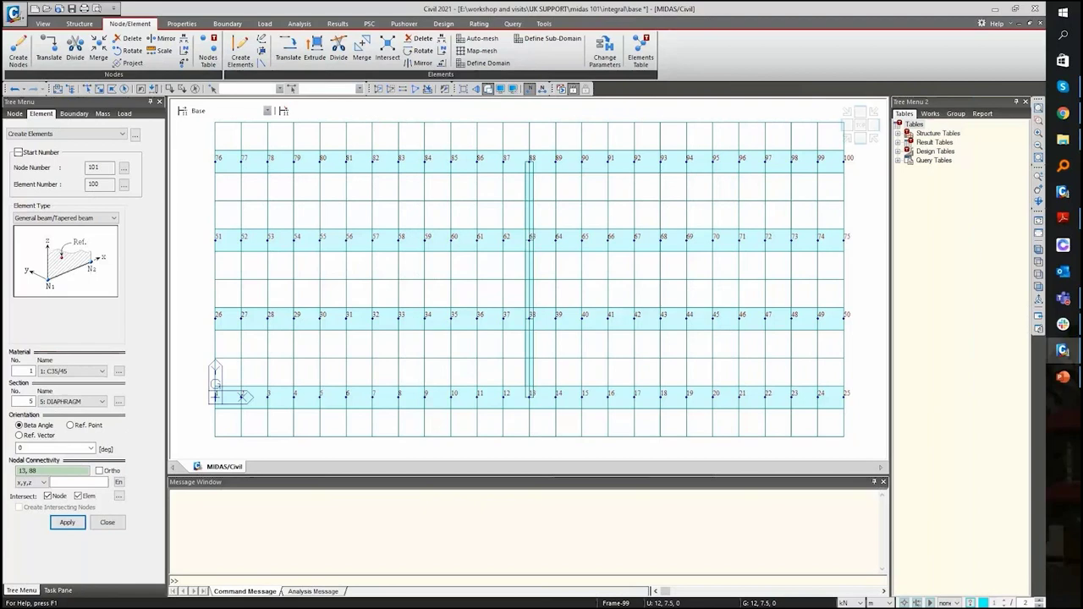
{"action": "key", "text": "Escape"}
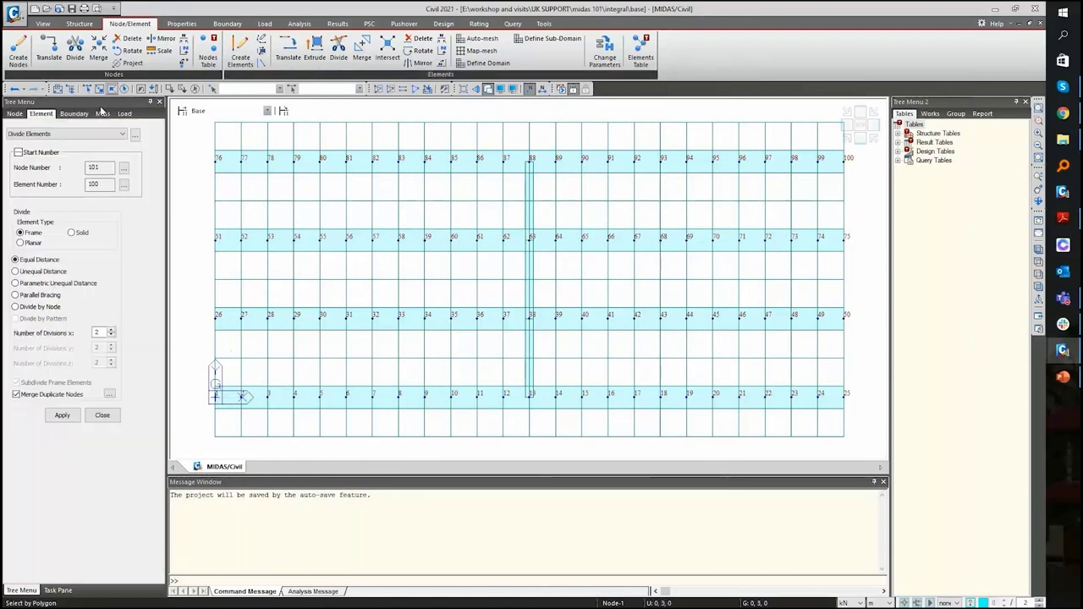
- Divide the first and last elements of the girder along y = 0 into 2 equal frame divisions
{"action": "left_click_drag", "start_coordinate": [235, 372], "coordinate": [227, 421]}
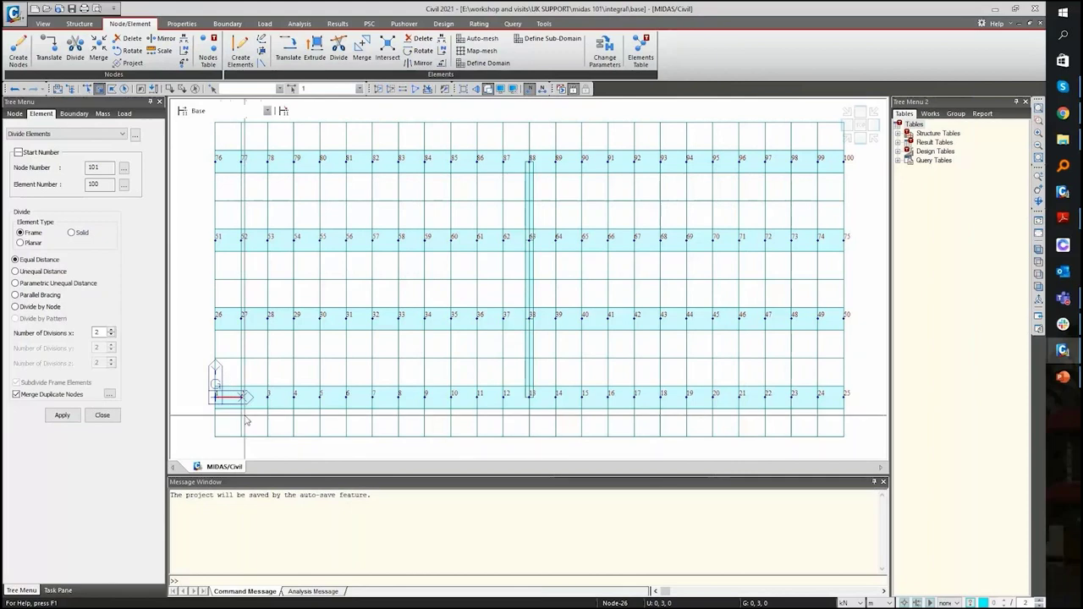
{"action": "left_click", "coordinate": [101, 332]}
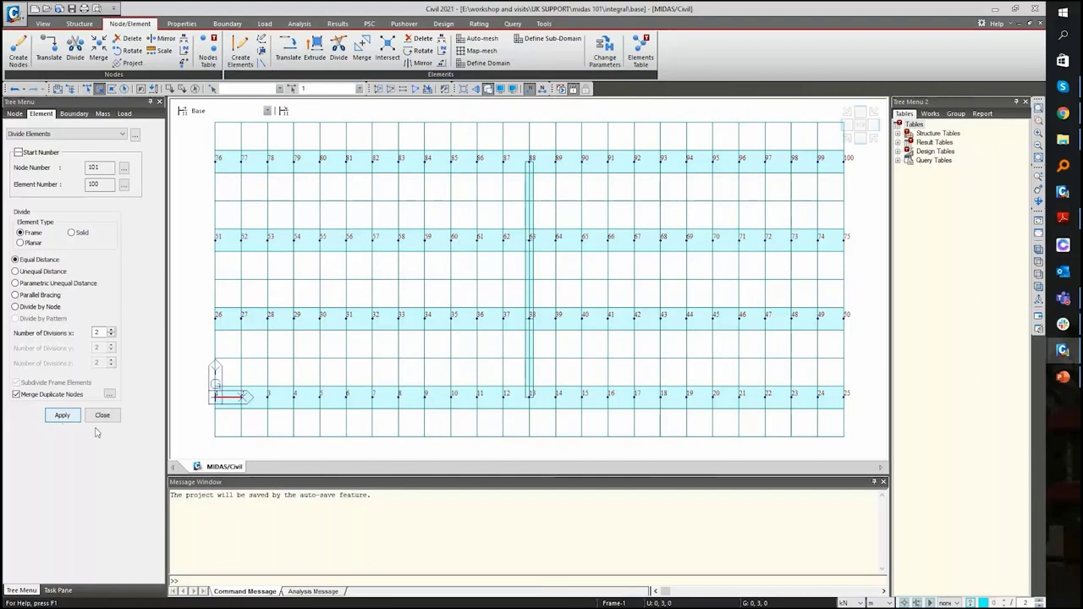
{"action": "left_click", "coordinate": [831, 394]}
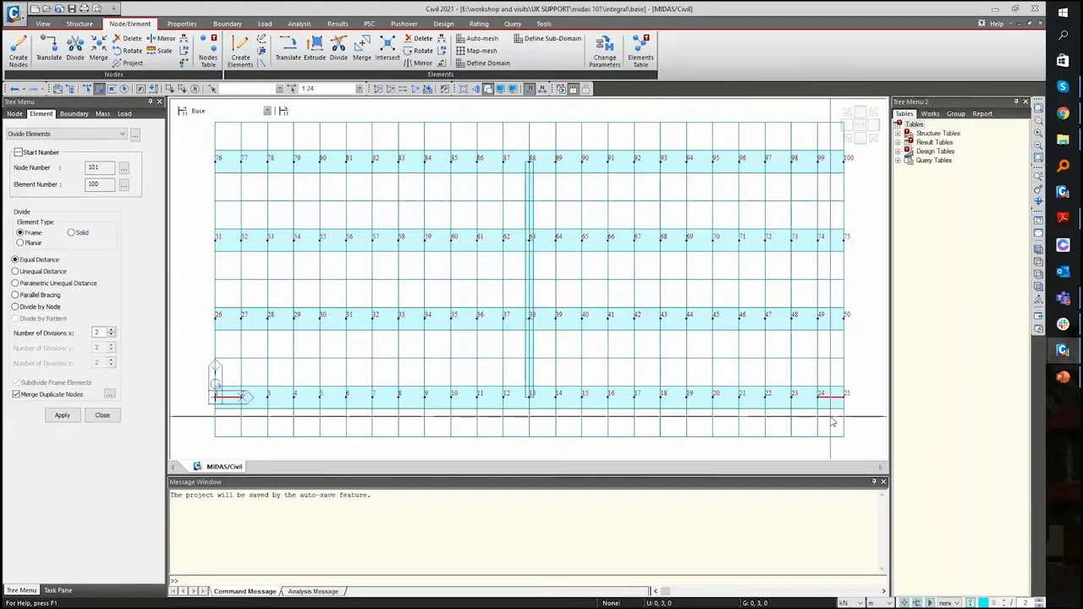
{"action": "left_click", "coordinate": [62, 417]}
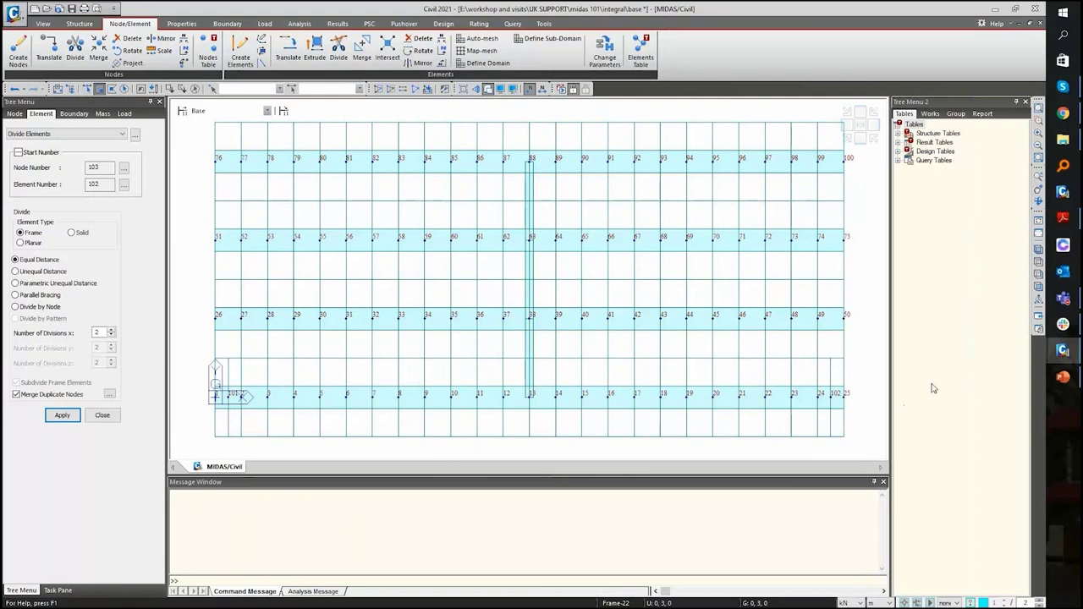
- Hide the node numbers and create C35/45 DIAPHRAGM beams across all four girders from node 101 to 103 and from node 102 to 106
{"action": "left_click", "coordinate": [529, 89]}
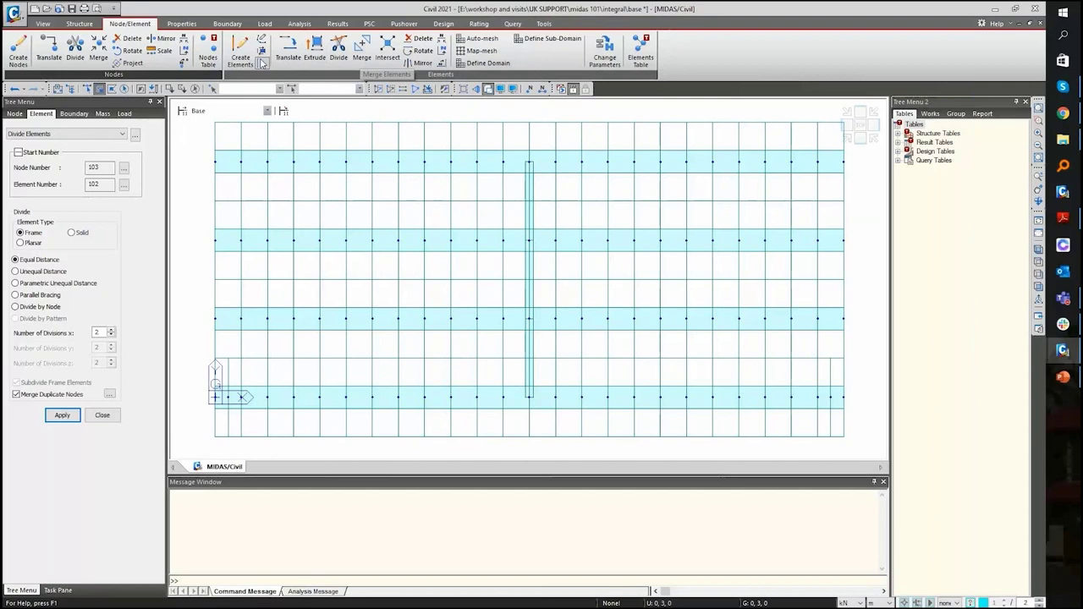
{"action": "left_click", "coordinate": [235, 52]}
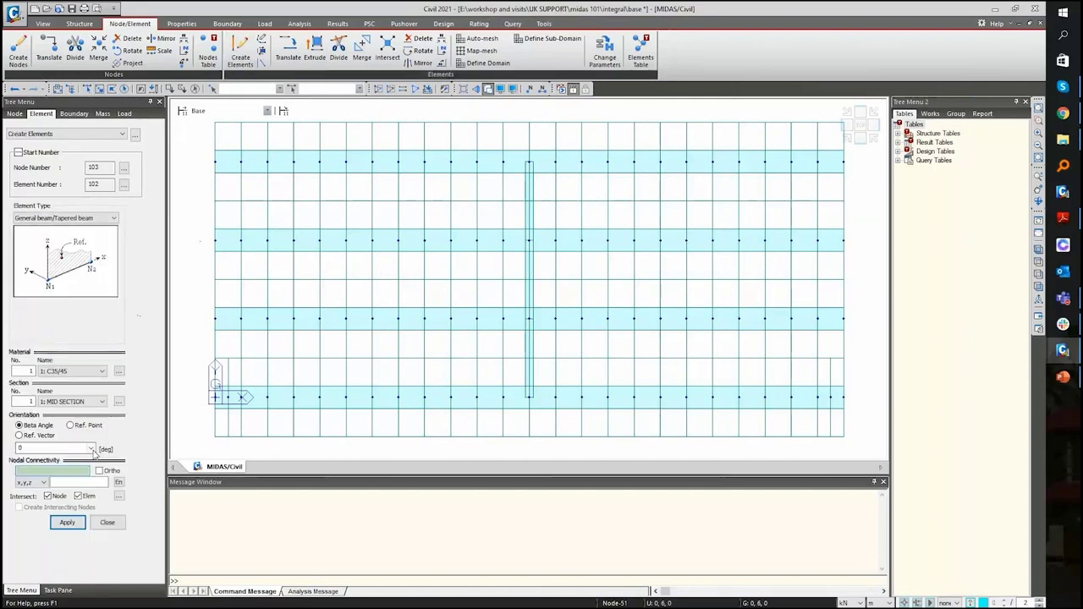
{"action": "left_click", "coordinate": [85, 401]}
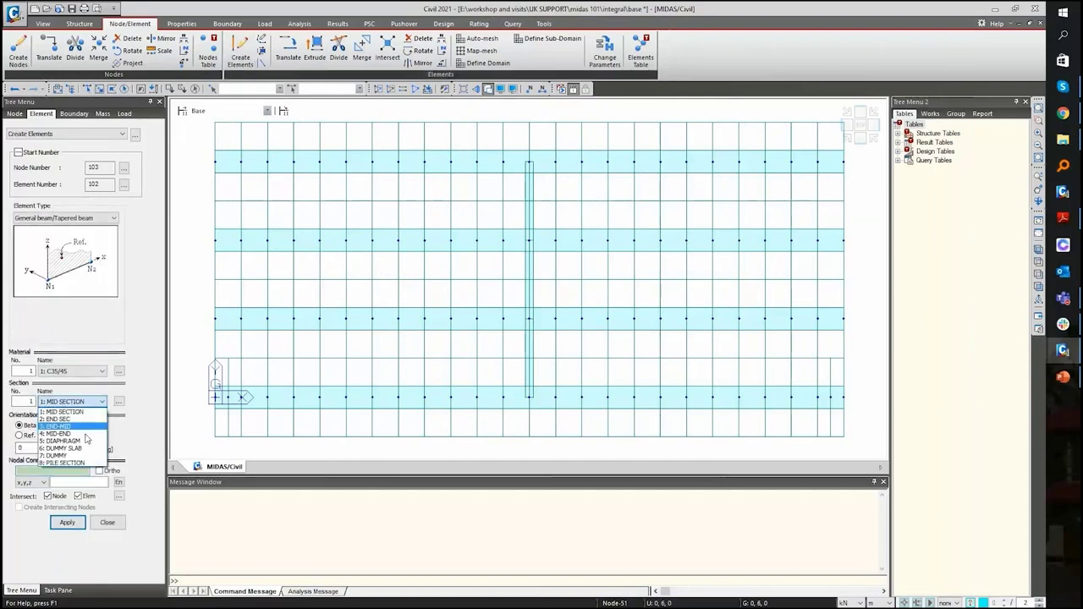
{"action": "left_click", "coordinate": [82, 440]}
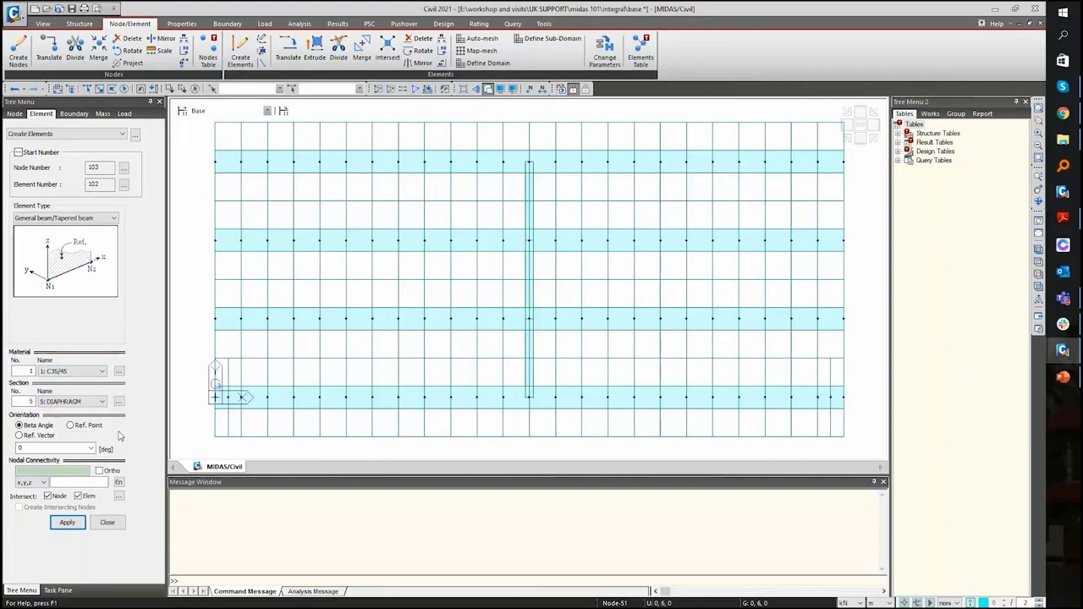
{"action": "left_click", "coordinate": [71, 528]}
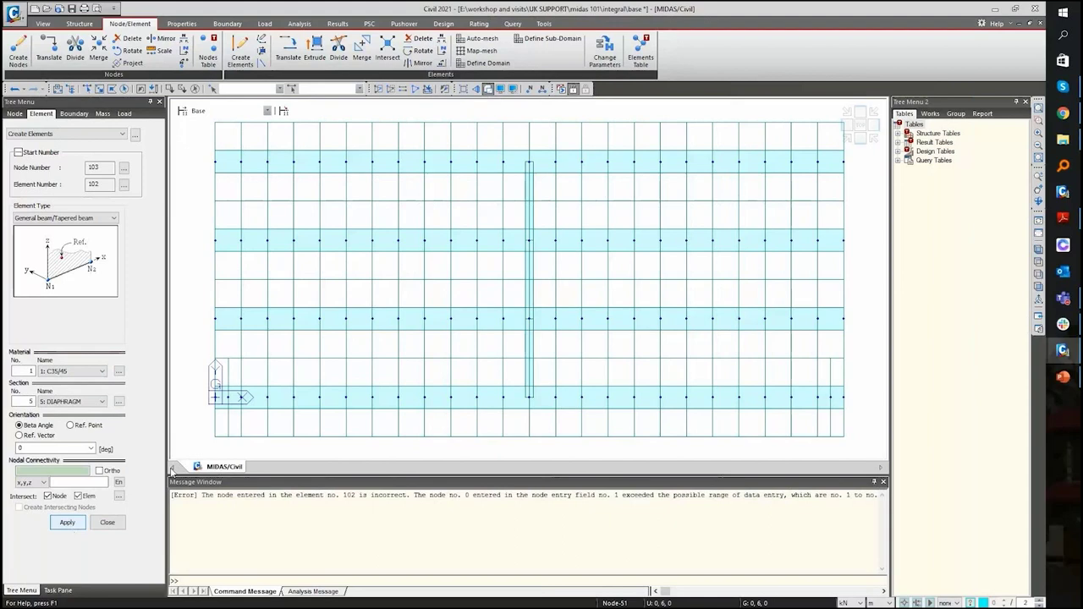
{"action": "left_click", "coordinate": [216, 396]}
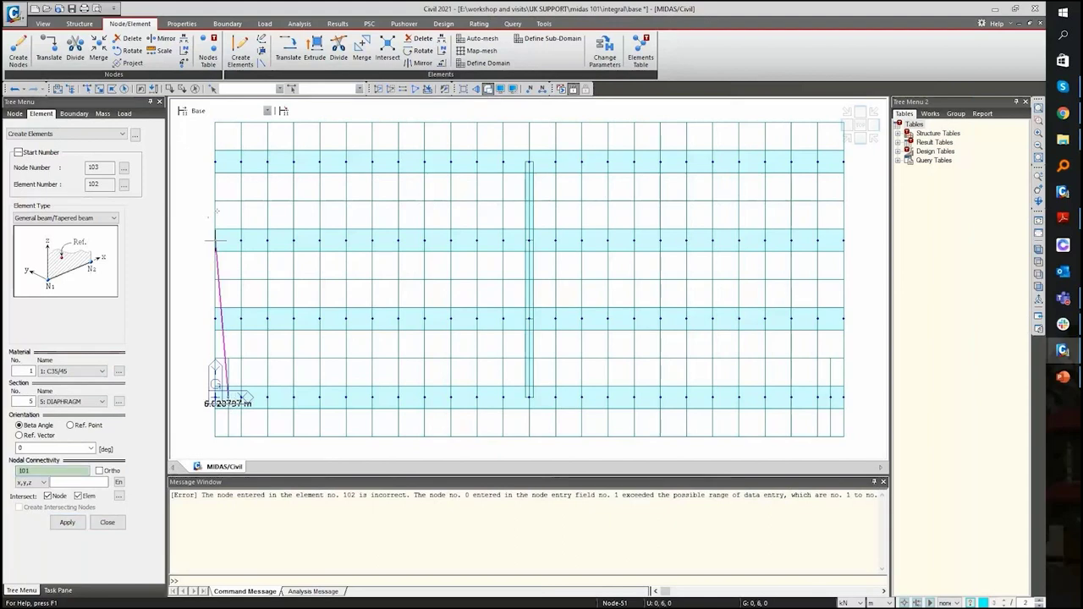
{"action": "left_click", "coordinate": [228, 164]}
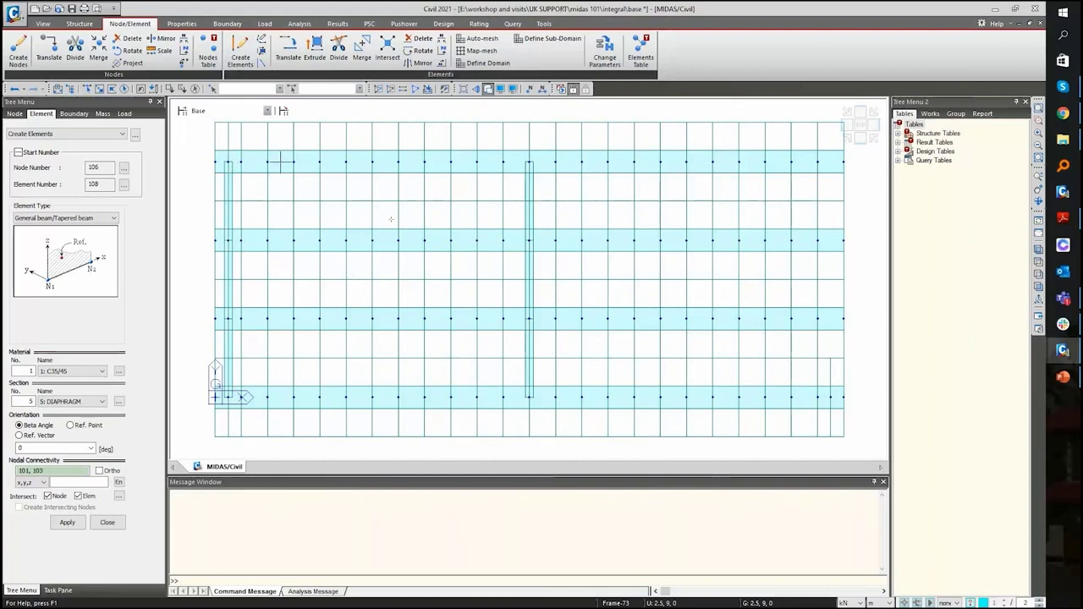
{"action": "left_click", "coordinate": [830, 397]}
{"action": "left_click", "coordinate": [836, 164]}
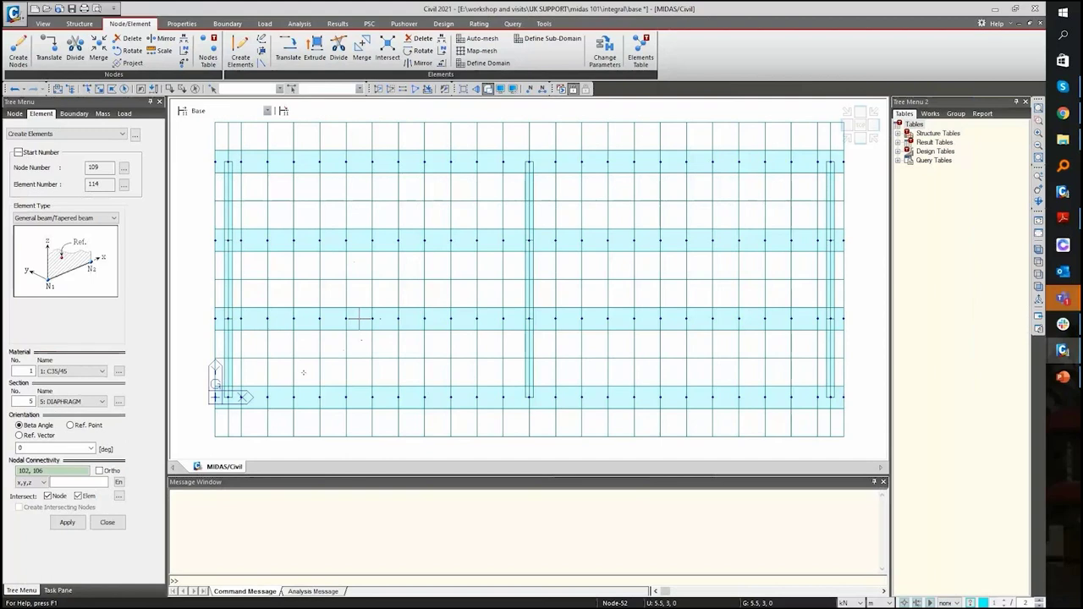
- Copy all nodes of the girder along y = 0 once by 0, -1.5, 0 m with duplicate nodes merged
{"action": "left_click", "coordinate": [99, 91]}
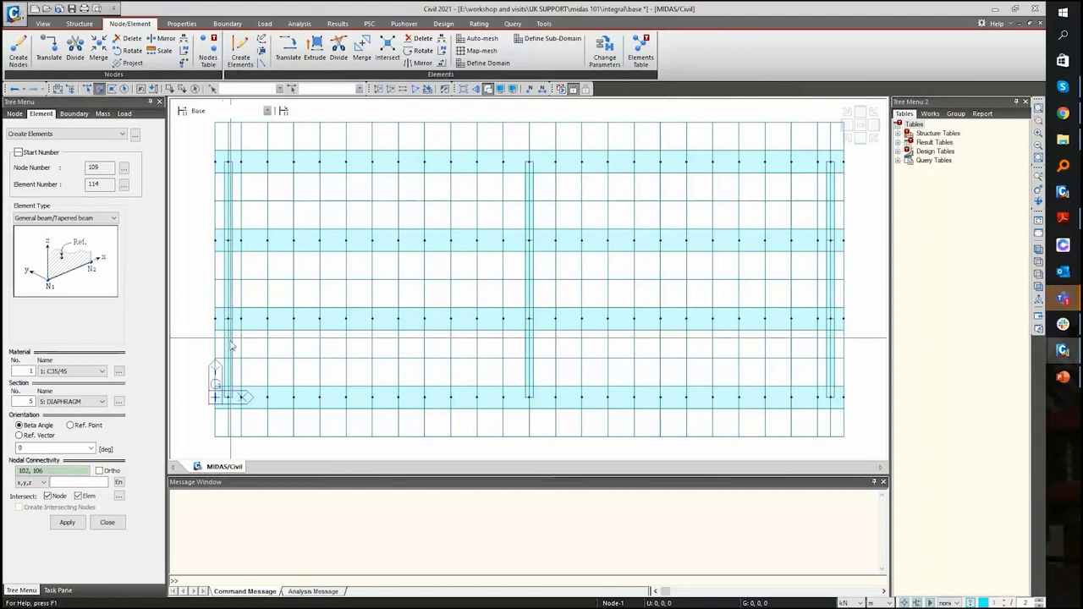
{"action": "left_click_drag", "start_coordinate": [209, 391], "coordinate": [724, 432]}
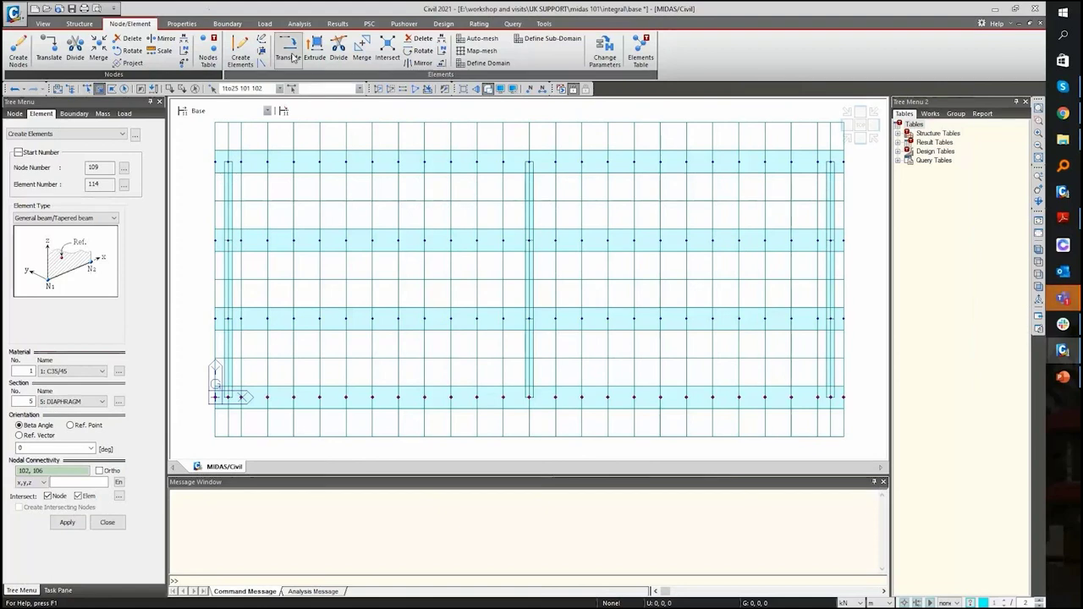
{"action": "left_click", "coordinate": [49, 53]}
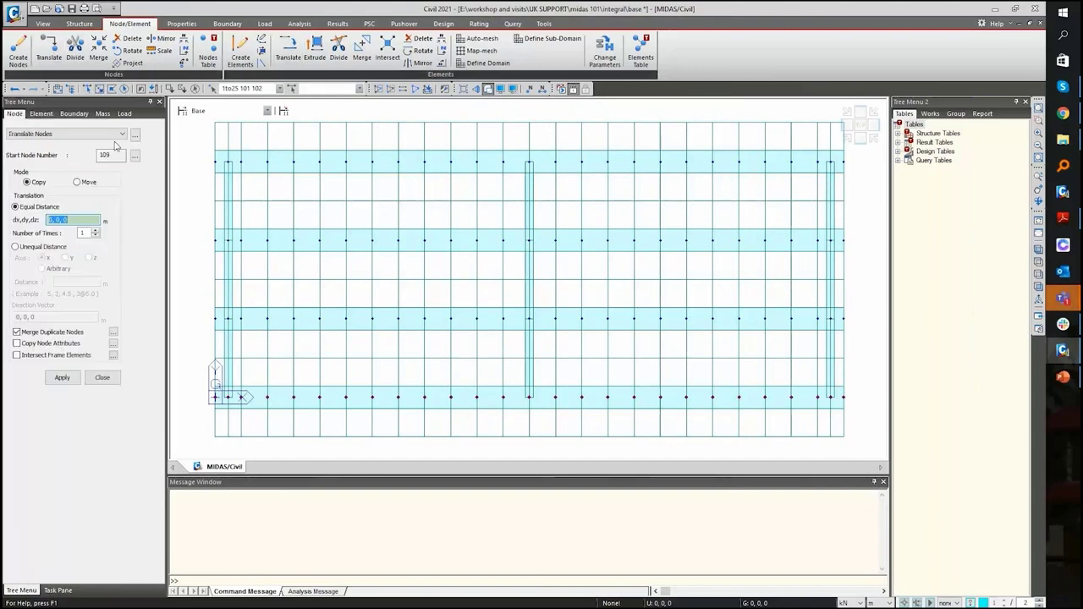
{"action": "left_click", "coordinate": [61, 219]}
{"action": "left_click", "coordinate": [52, 220]}
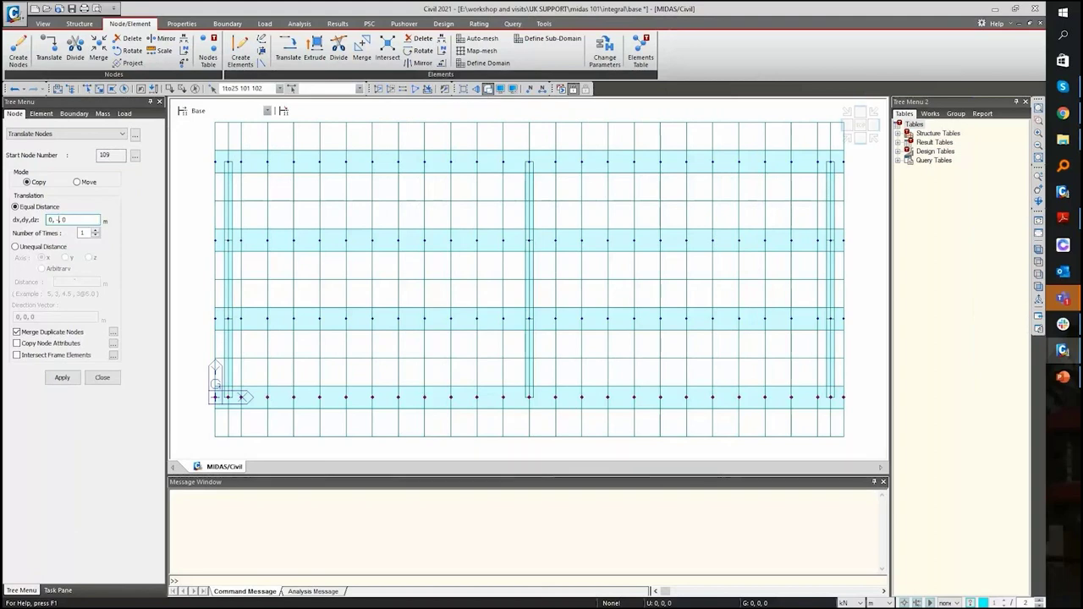
{"action": "type", "text": "-1.5"}
{"action": "left_click", "coordinate": [66, 382]}
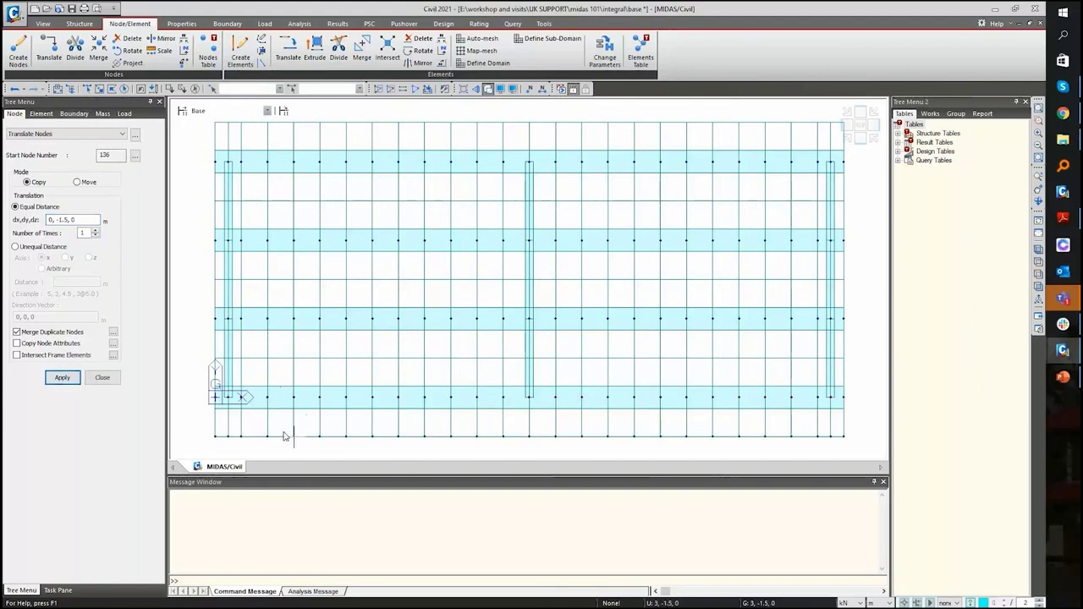
- Extrude the copied edge nodes 109 to 135 into C35/45 DUMMY SLAB beams along y at unequal distances 1.5,3@3,1.5 m
{"action": "scroll", "coordinate": [284, 436], "scroll_direction": "up", "scroll_amount": 1}
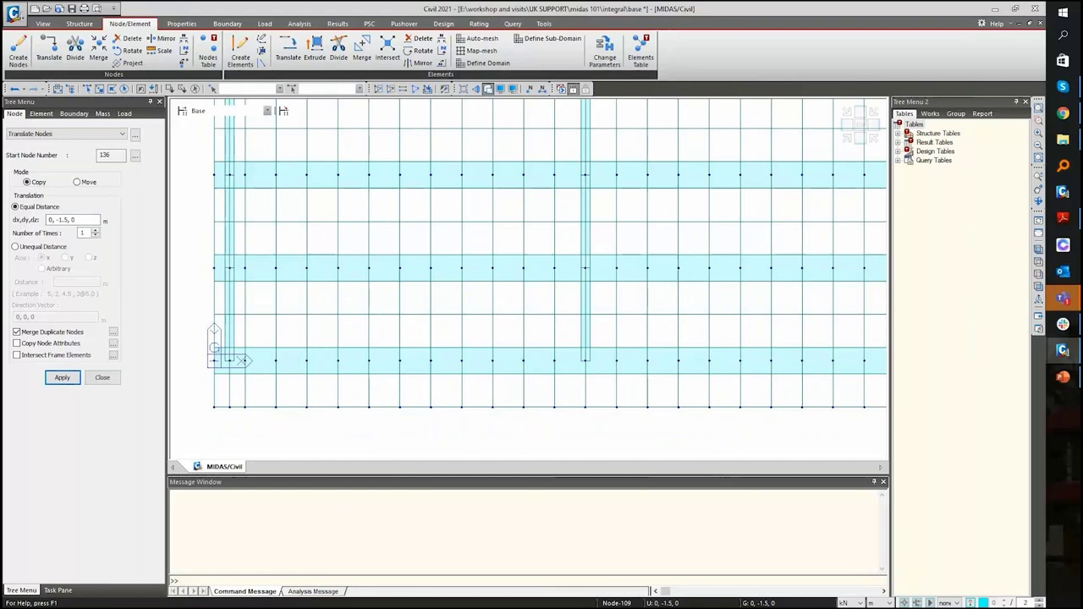
{"action": "scroll", "coordinate": [191, 261], "scroll_direction": "down", "scroll_amount": 1}
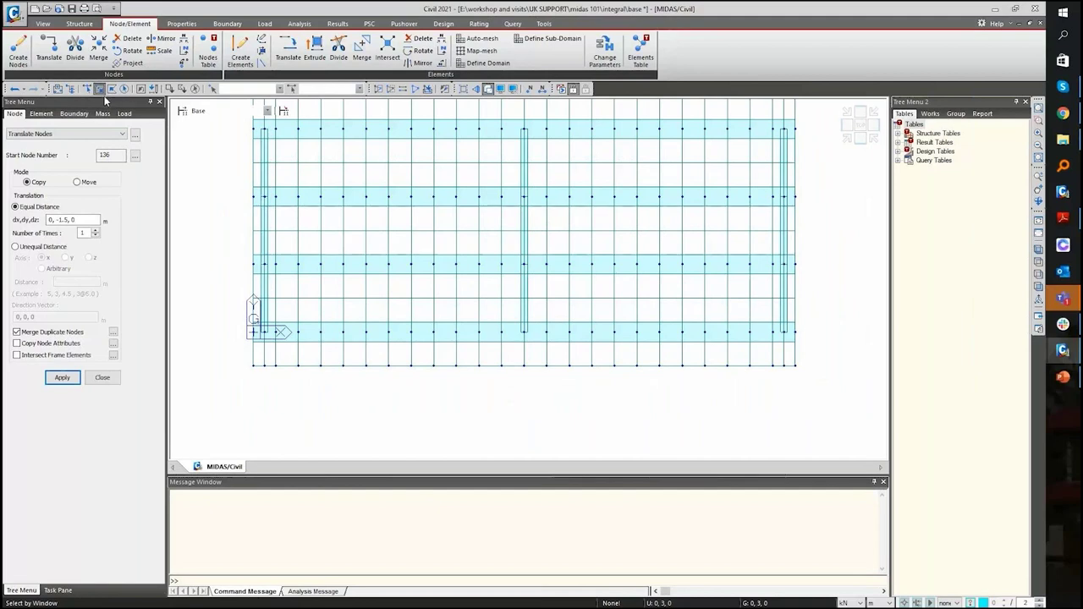
{"action": "left_click_drag", "start_coordinate": [242, 363], "coordinate": [810, 390]}
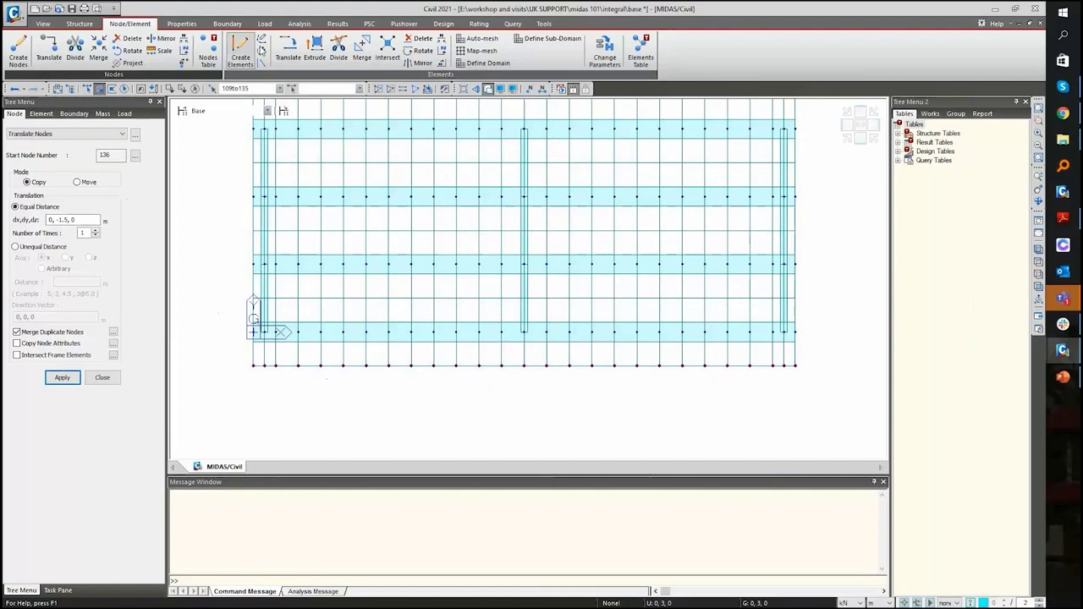
{"action": "left_click", "coordinate": [316, 47]}
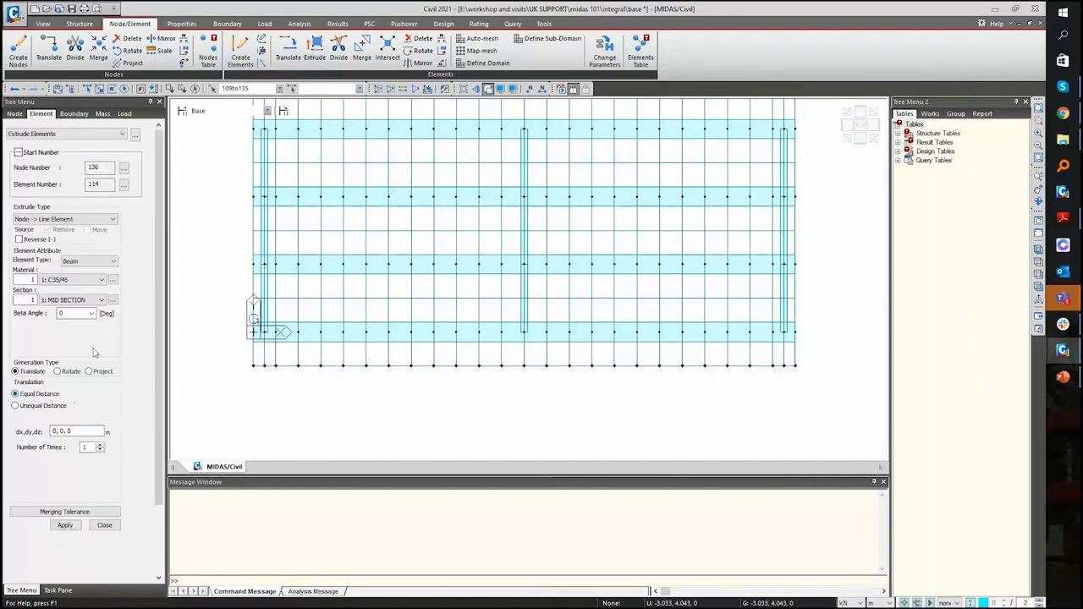
{"action": "left_click", "coordinate": [81, 303]}
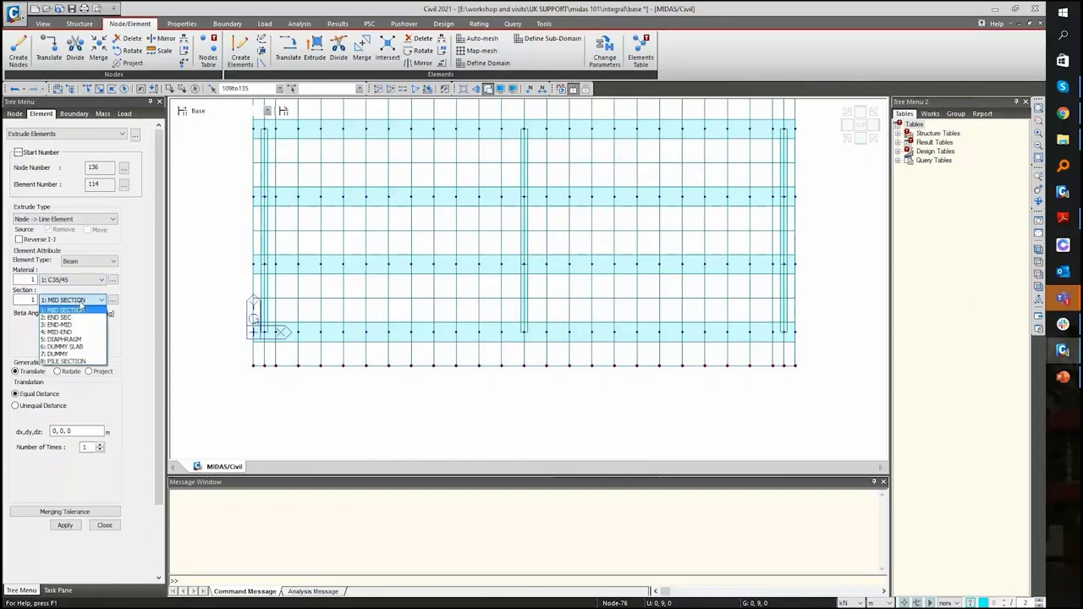
{"action": "left_click", "coordinate": [73, 348]}
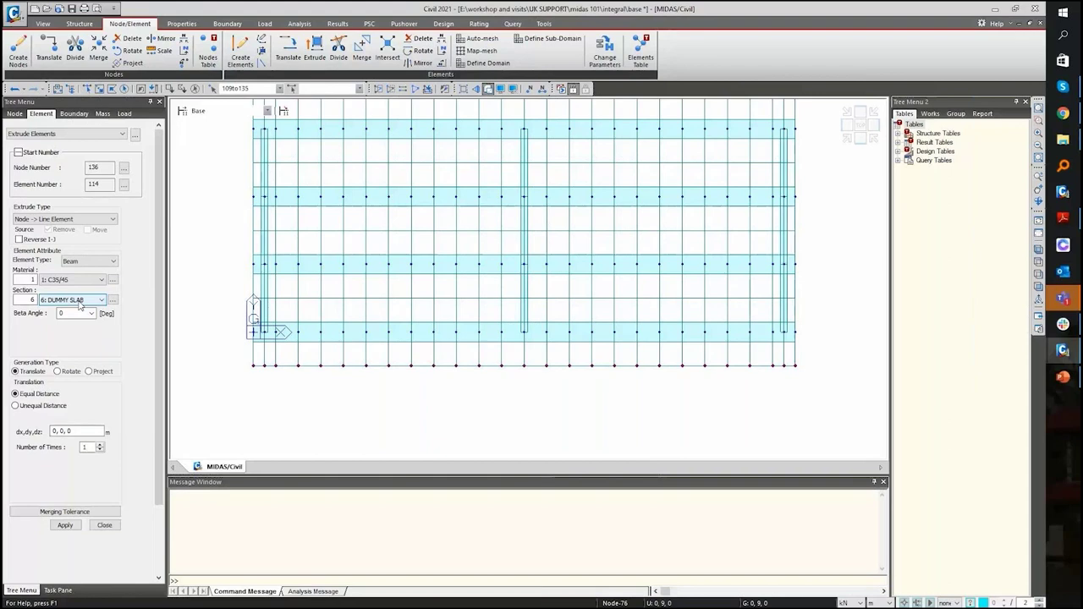
{"action": "left_click", "coordinate": [16, 406]}
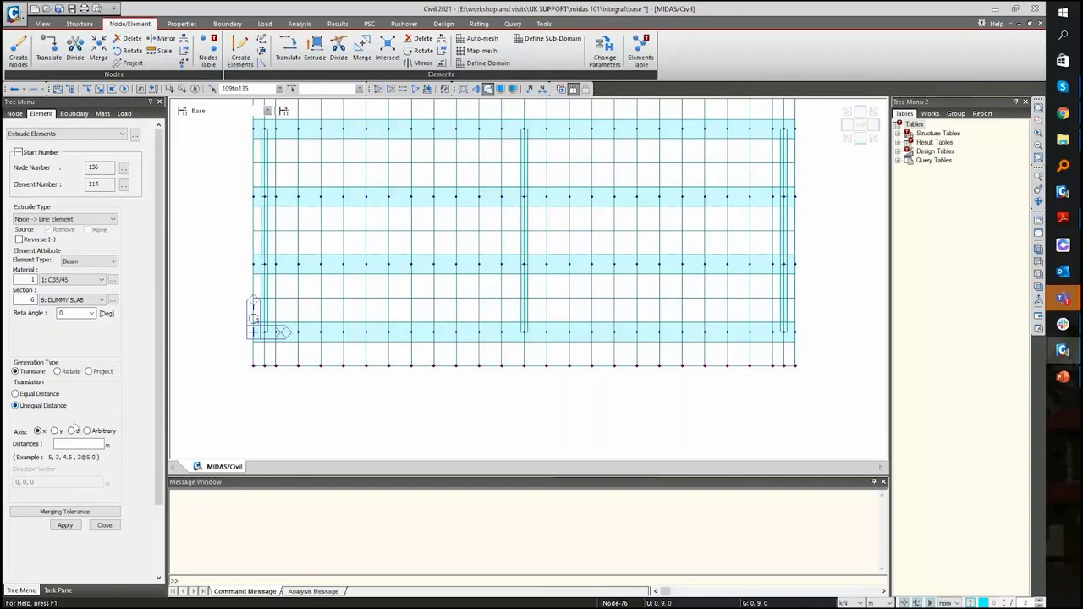
{"action": "left_click", "coordinate": [54, 431]}
{"action": "type", "text": "1.5,3@3,1.5"}
{"action": "left_click", "coordinate": [65, 525]}
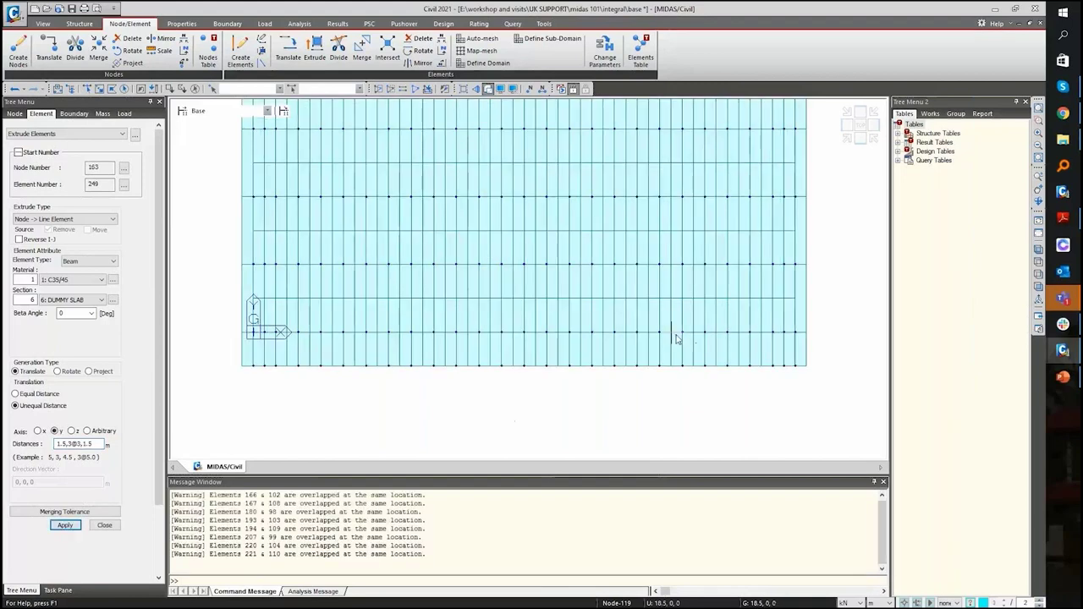
- Examine the extruded slab in rendered isometric view, and inspect the grillage as a wireframe with node numbers in isometric and plan
{"action": "left_click", "coordinate": [846, 140]}
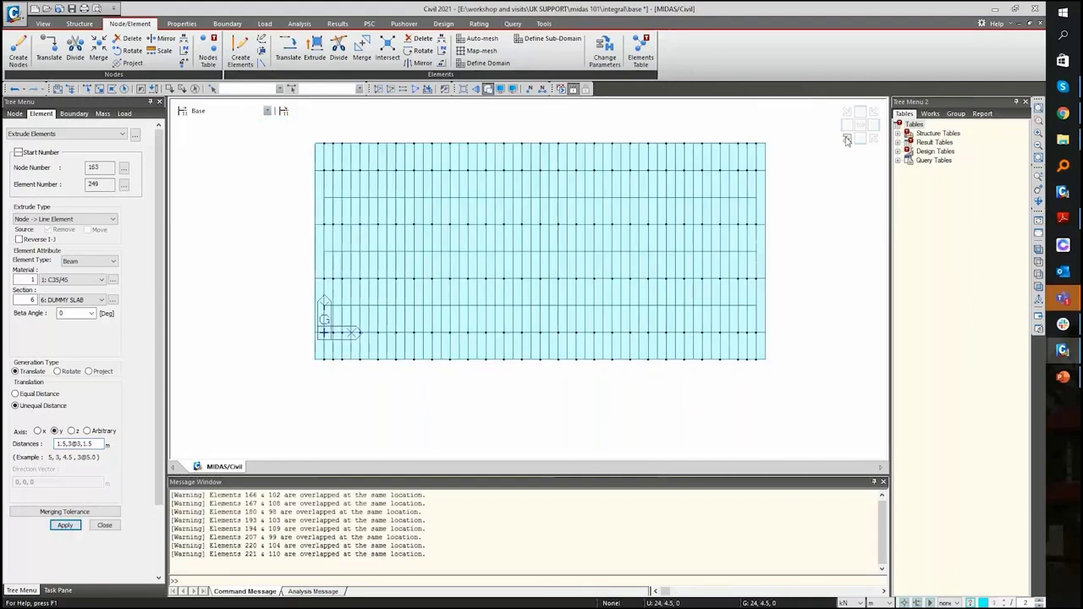
{"action": "left_click", "coordinate": [846, 139]}
{"action": "scroll", "coordinate": [432, 372], "scroll_direction": "up", "scroll_amount": 1}
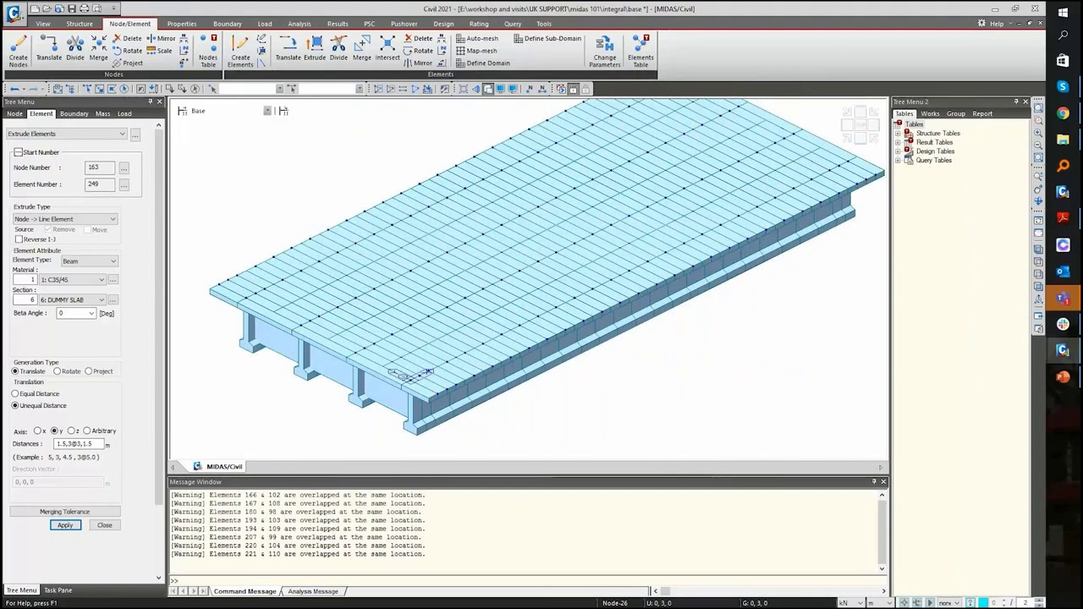
{"action": "left_click", "coordinate": [489, 89]}
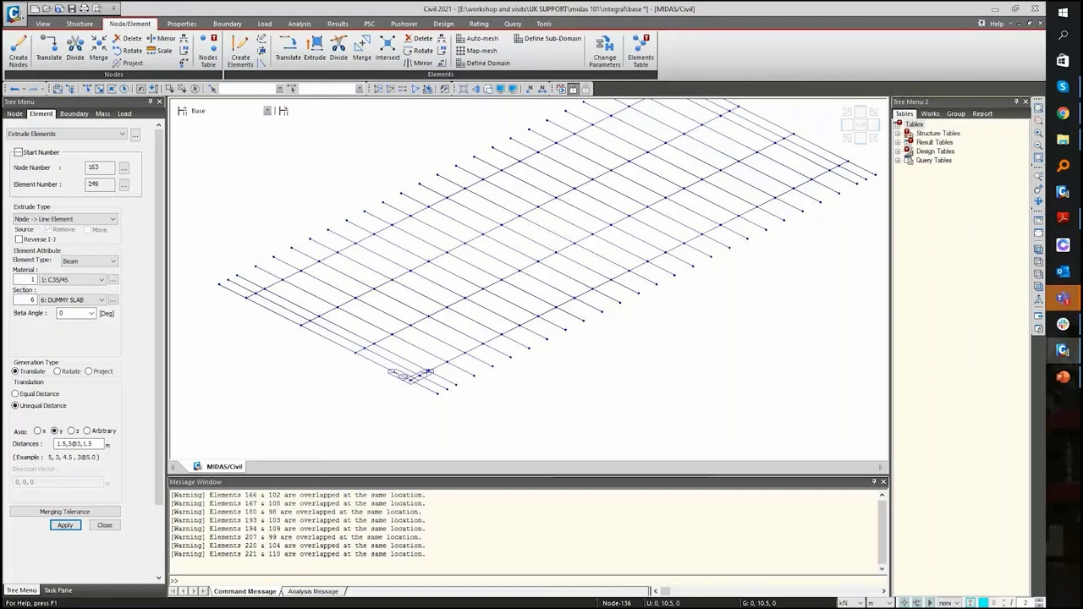
{"action": "scroll", "coordinate": [565, 258], "scroll_direction": "down", "scroll_amount": 2}
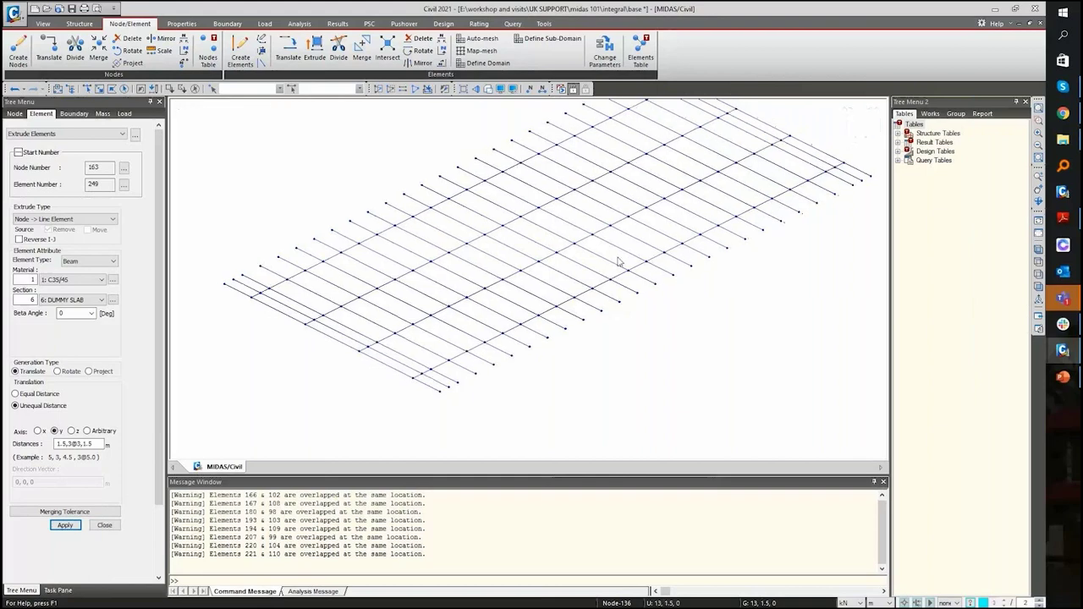
{"action": "left_click", "coordinate": [529, 89]}
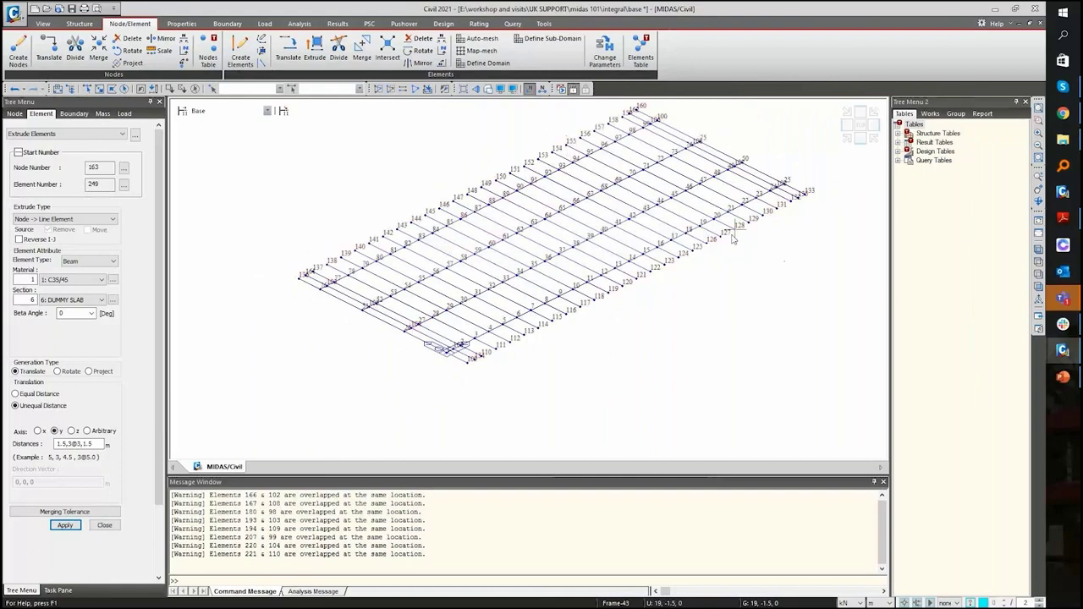
{"action": "mouse_move", "coordinate": [736, 242]}
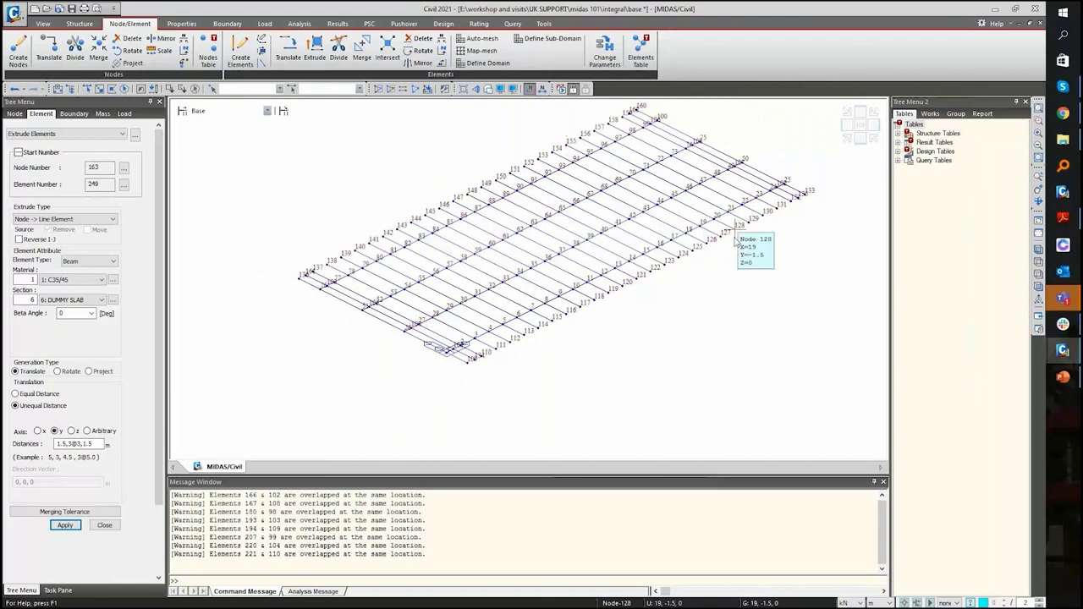
{"action": "middle_click_drag", "start_coordinate": [759, 250], "coordinate": [750, 336]}
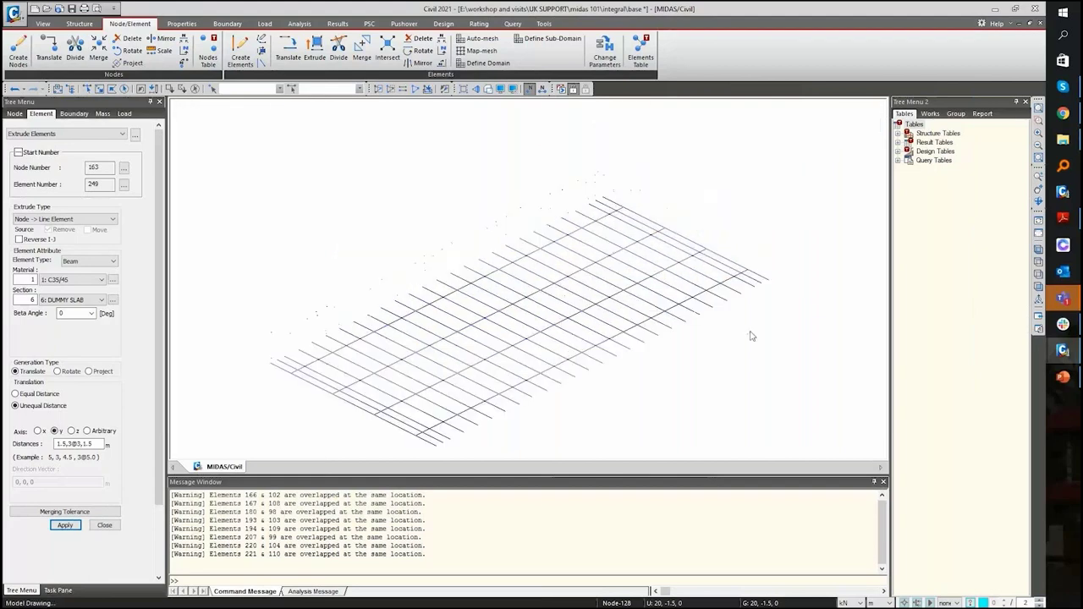
{"action": "key", "text": "ctrl+t"}
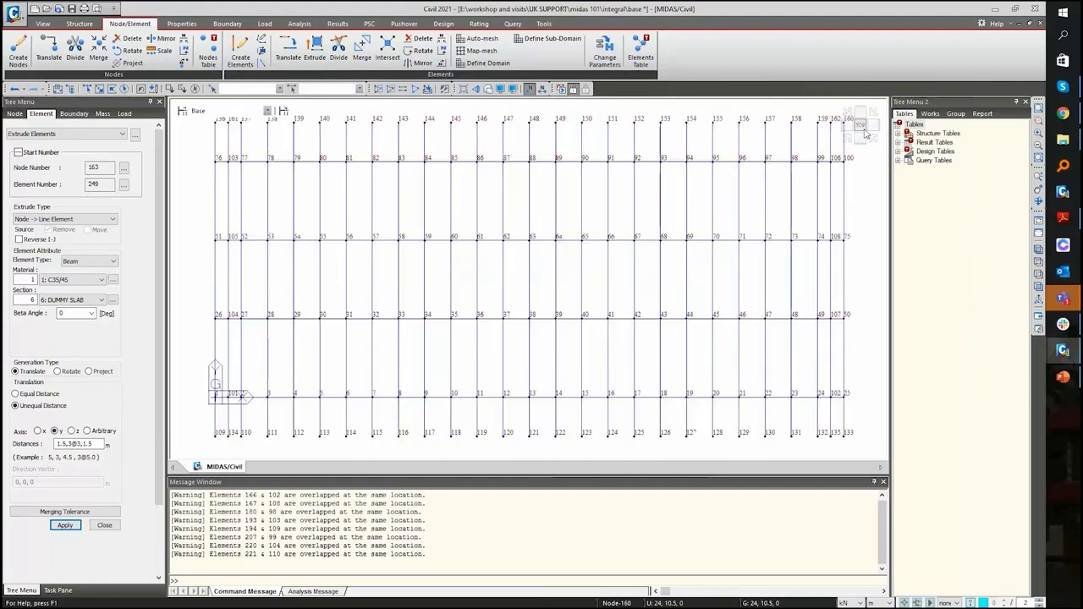
{"action": "scroll", "coordinate": [765, 180], "scroll_direction": "down", "scroll_amount": 1}
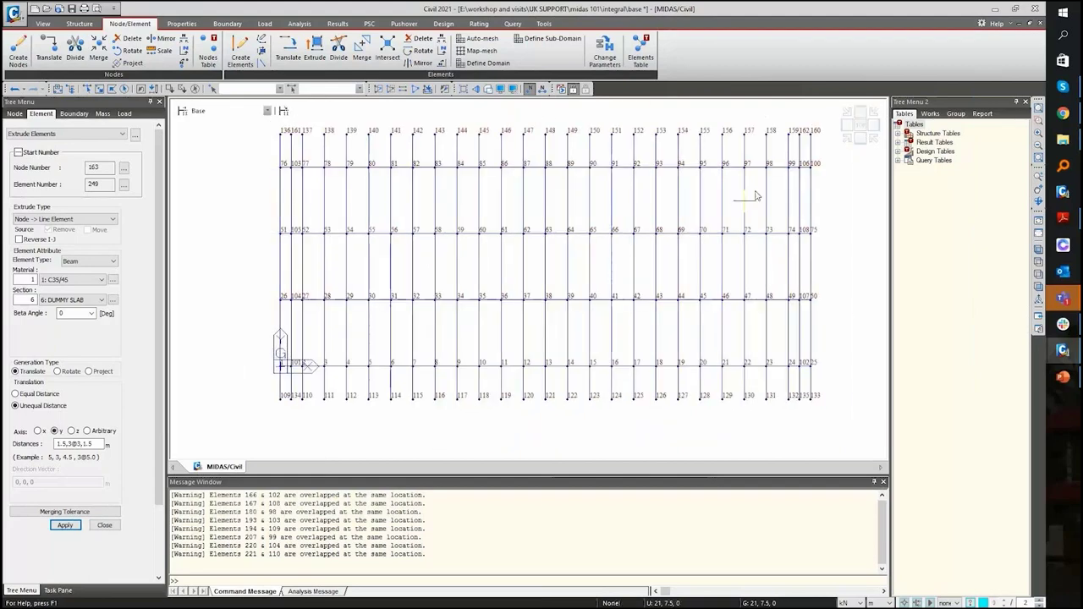
- Create edge beams with the dummy material and DUMMY section from node 109 to 133 and from node 136 to 160
{"action": "left_click", "coordinate": [244, 65]}
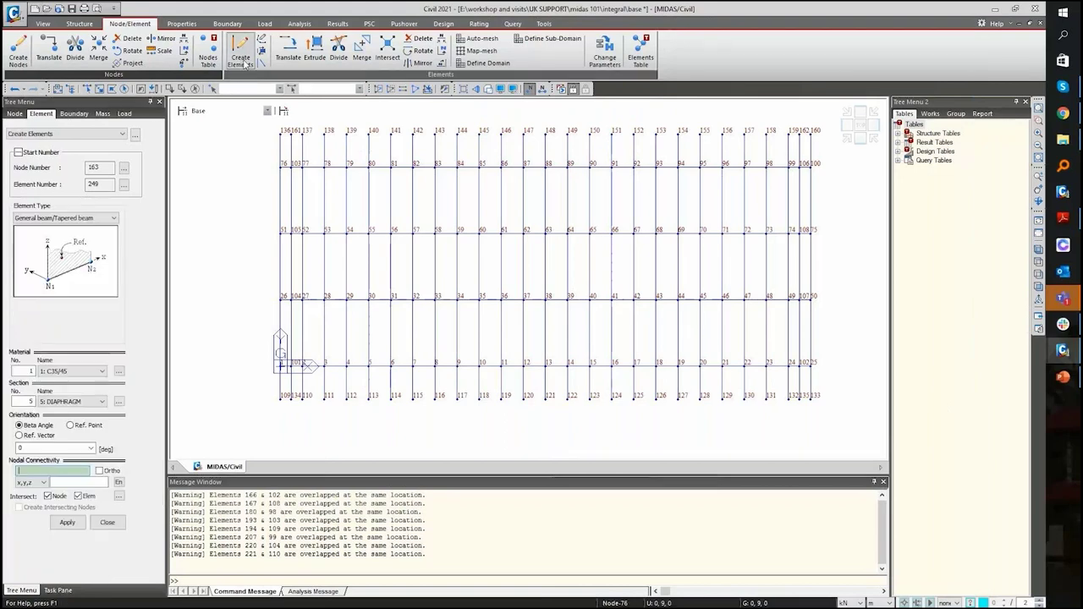
{"action": "left_click", "coordinate": [49, 373]}
{"action": "left_click", "coordinate": [73, 393]}
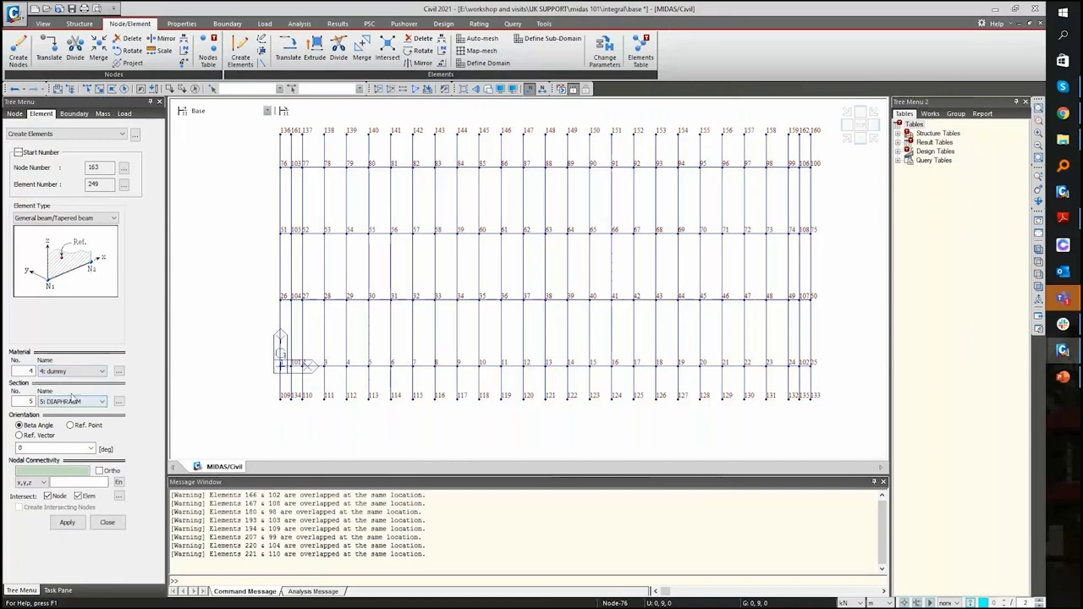
{"action": "left_click", "coordinate": [72, 400]}
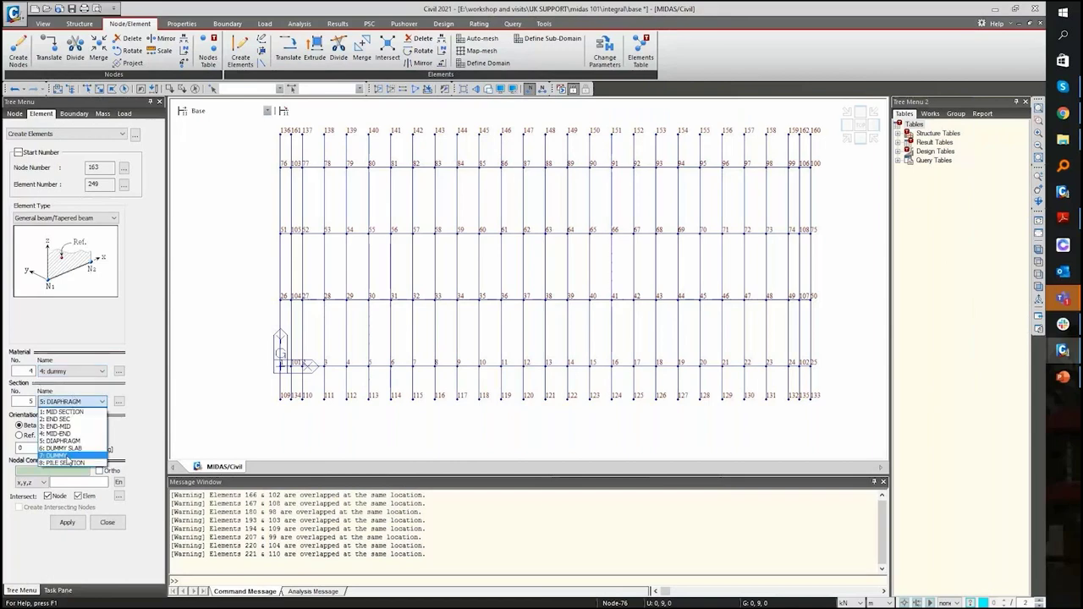
{"action": "left_click", "coordinate": [67, 457]}
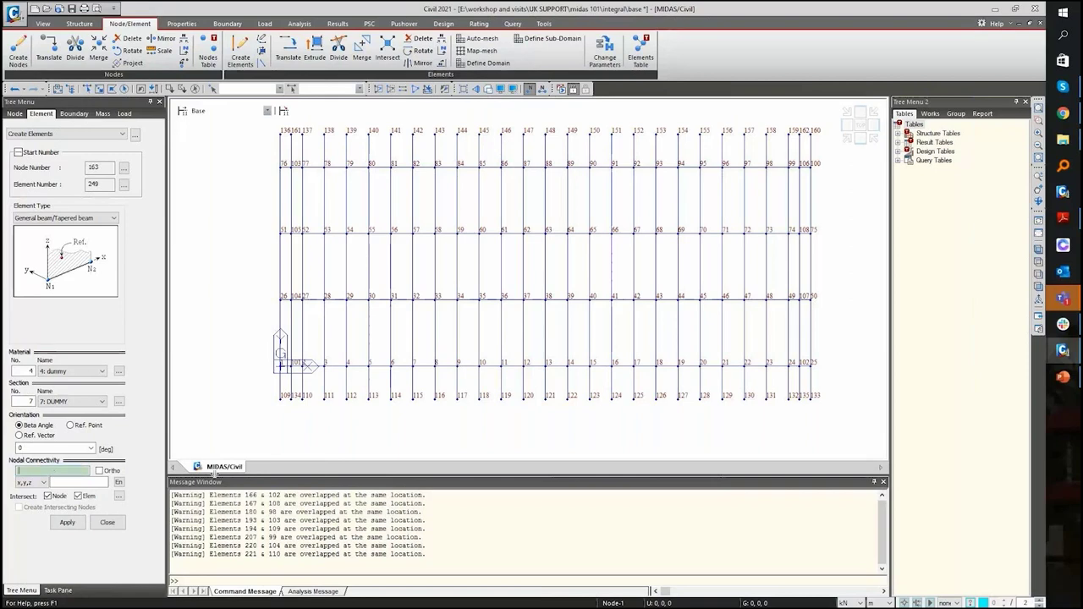
{"action": "left_click", "coordinate": [280, 401]}
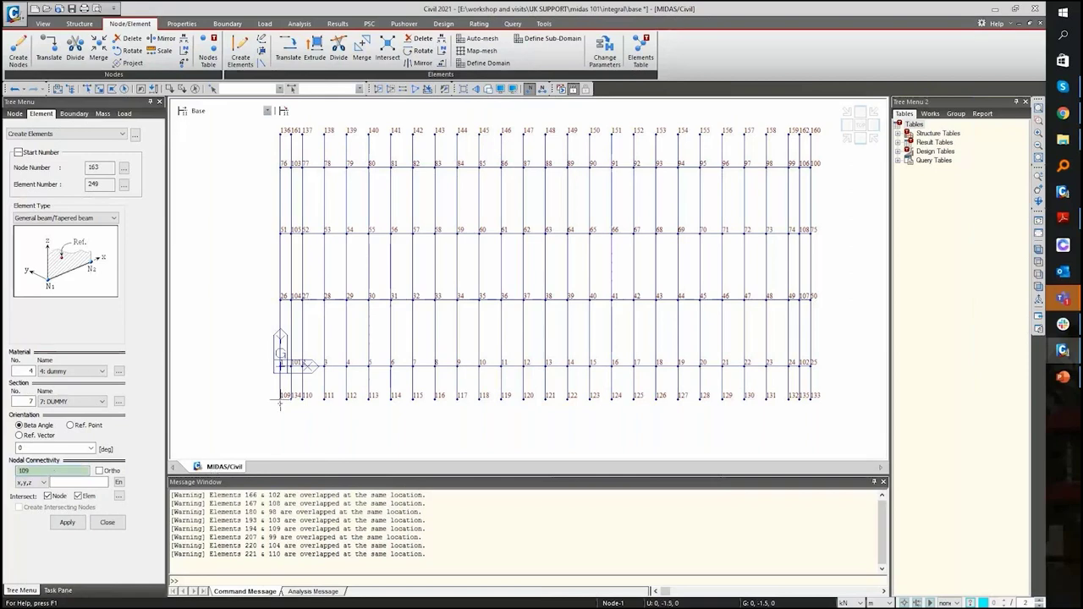
{"action": "left_click", "coordinate": [811, 420]}
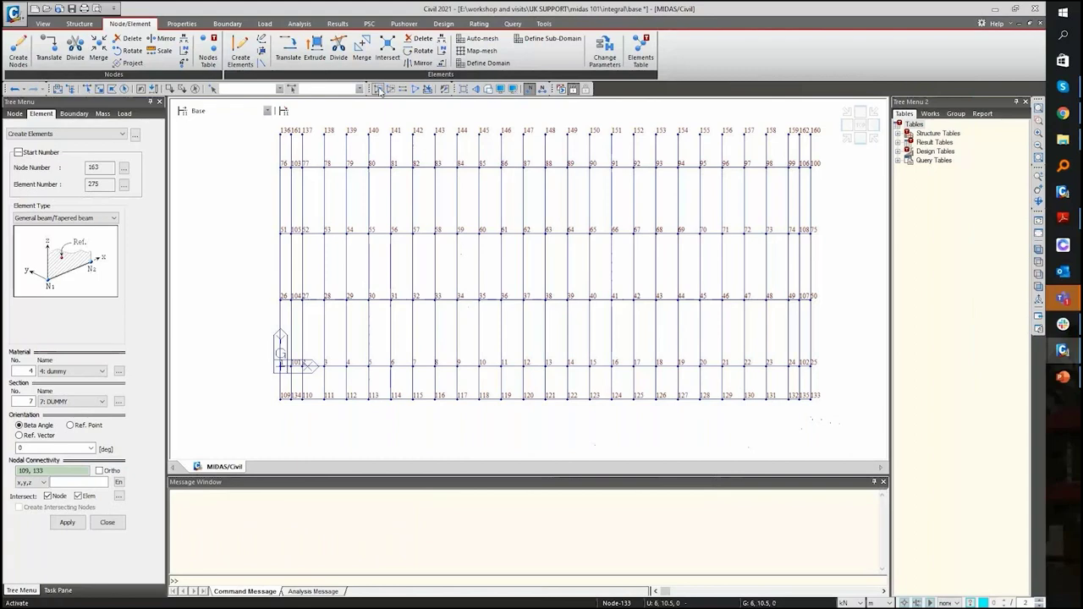
{"action": "left_click", "coordinate": [813, 132]}
{"action": "left_click", "coordinate": [814, 132]}
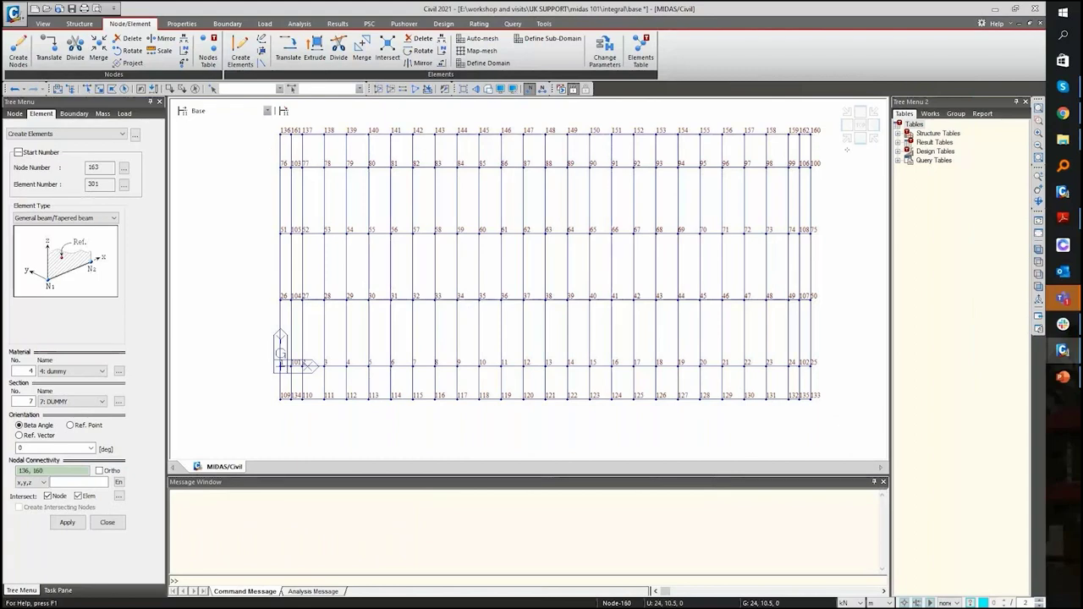
- In isometric view, select the near-end diaphragm line nodes 161, 103, 105, 104, 101 and 134
{"action": "left_click", "coordinate": [845, 144]}
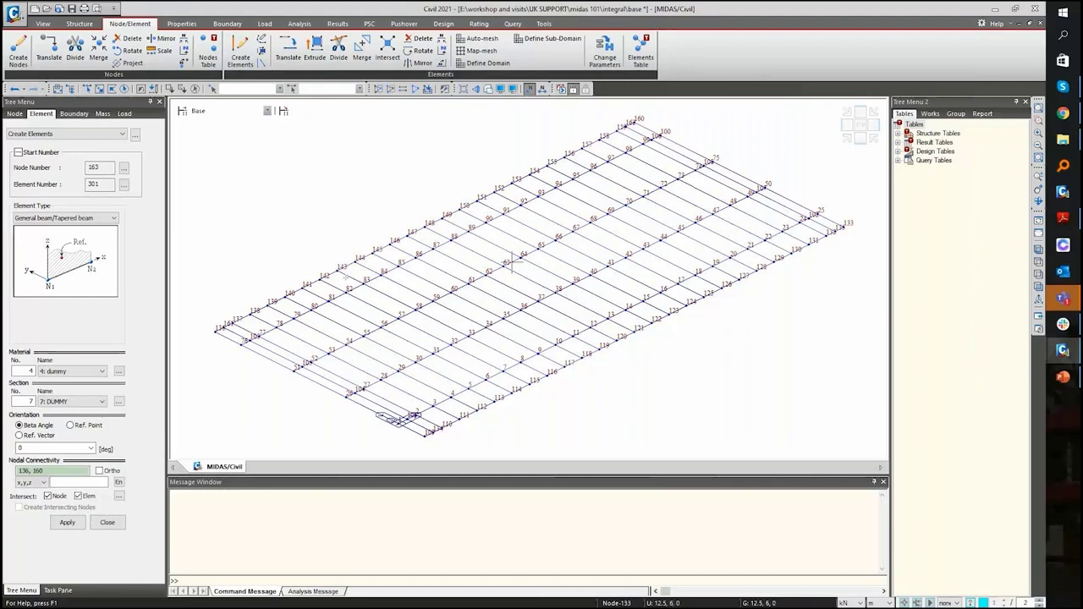
{"action": "left_click", "coordinate": [41, 78]}
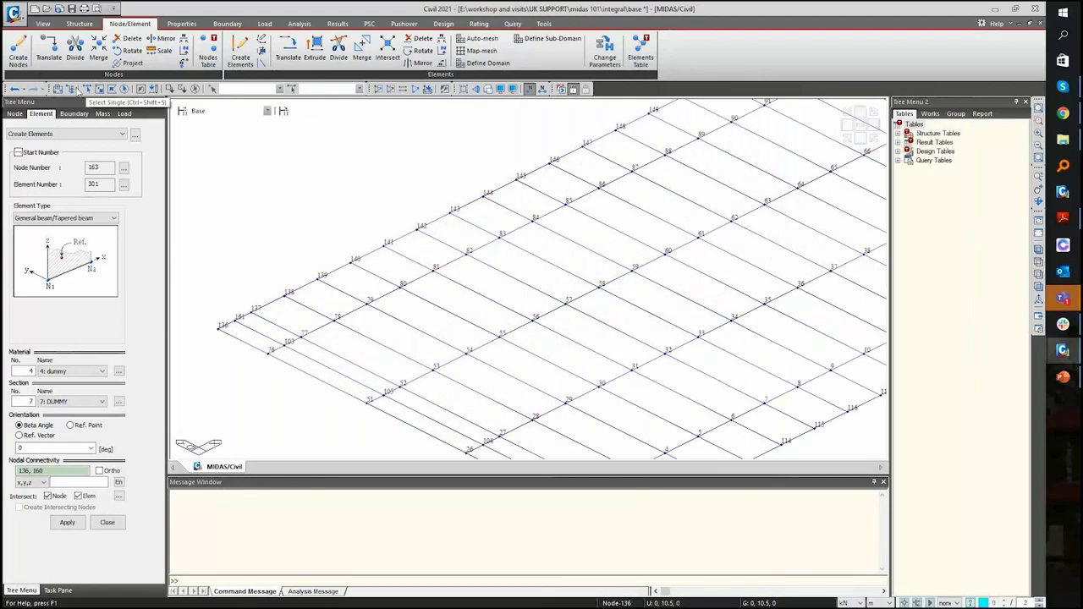
{"action": "left_click", "coordinate": [102, 90]}
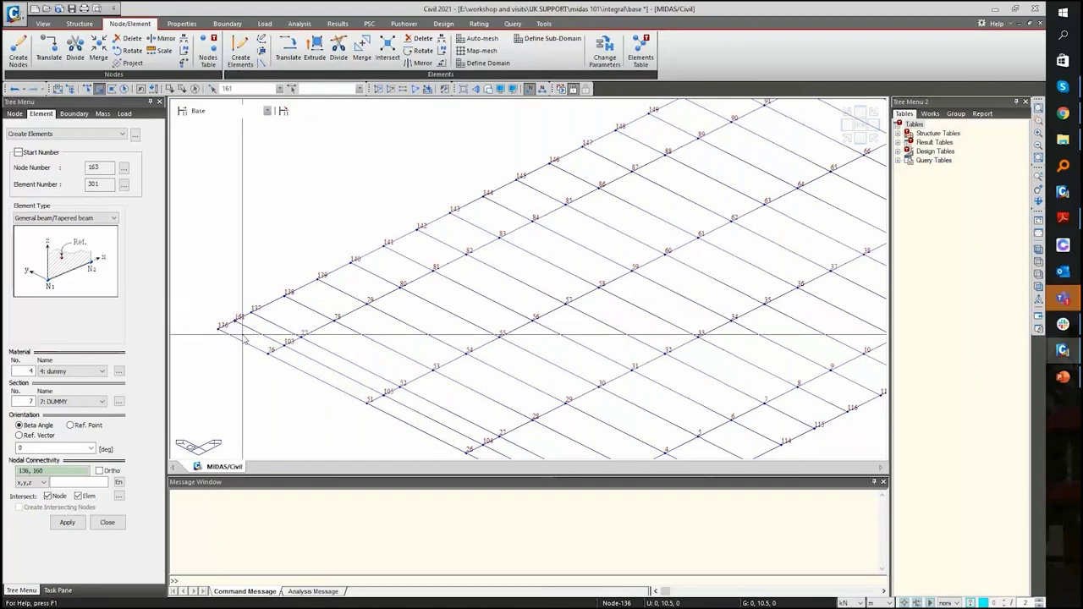
{"action": "left_click", "coordinate": [286, 344]}
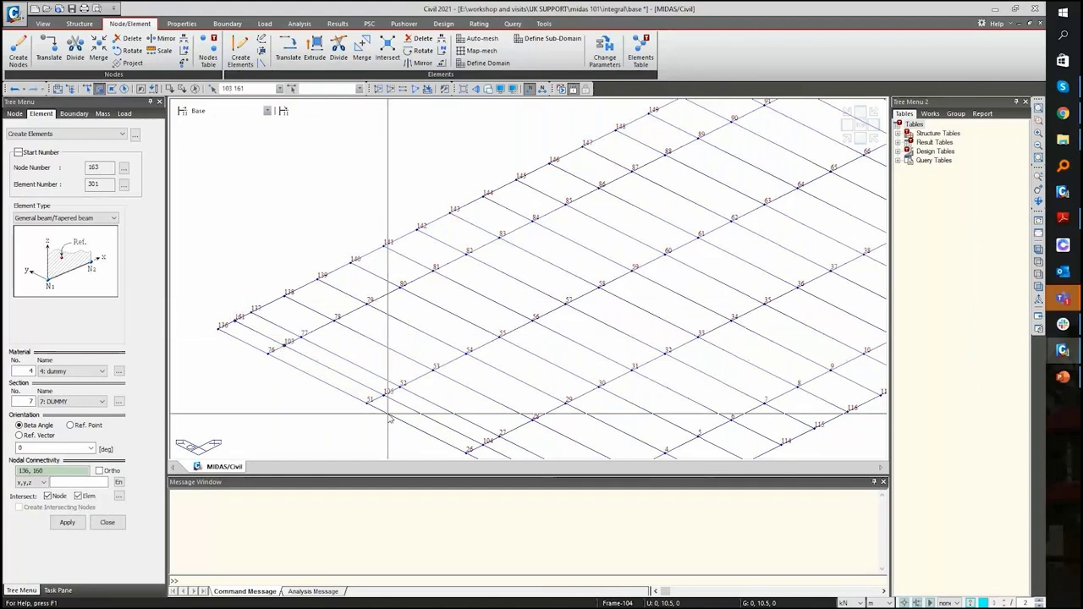
{"action": "middle_click_drag", "start_coordinate": [388, 415], "coordinate": [264, 271]}
{"action": "left_click", "coordinate": [262, 269]}
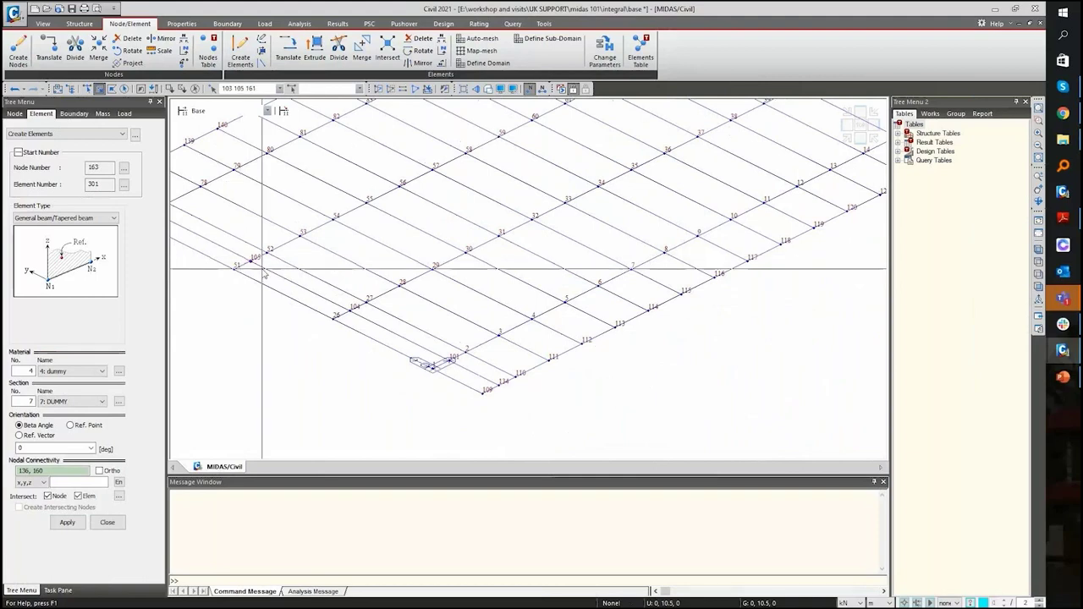
{"action": "left_click", "coordinate": [352, 310]}
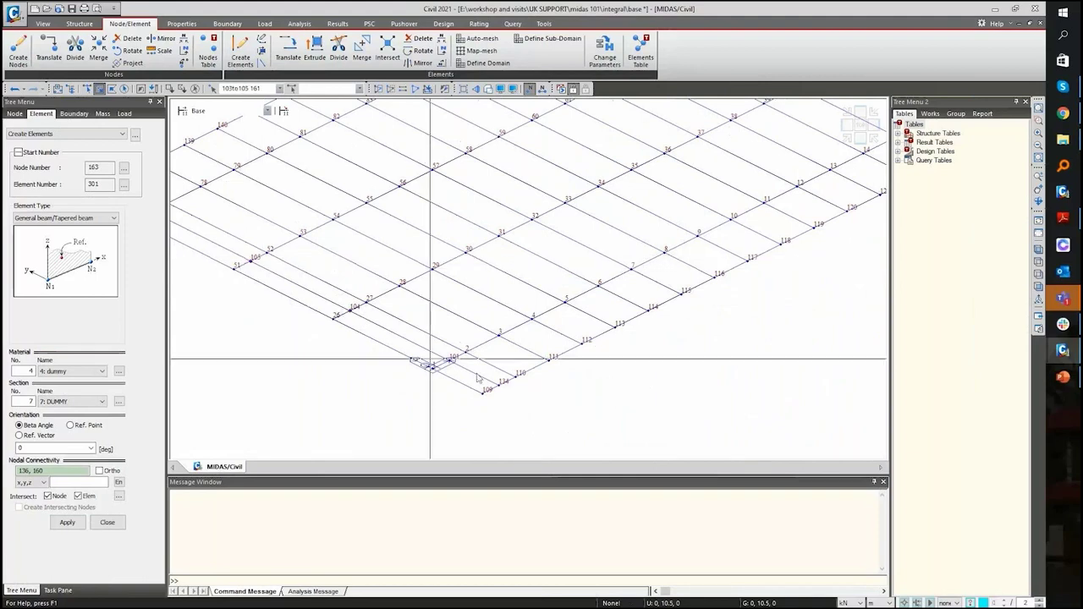
{"action": "left_click", "coordinate": [463, 373]}
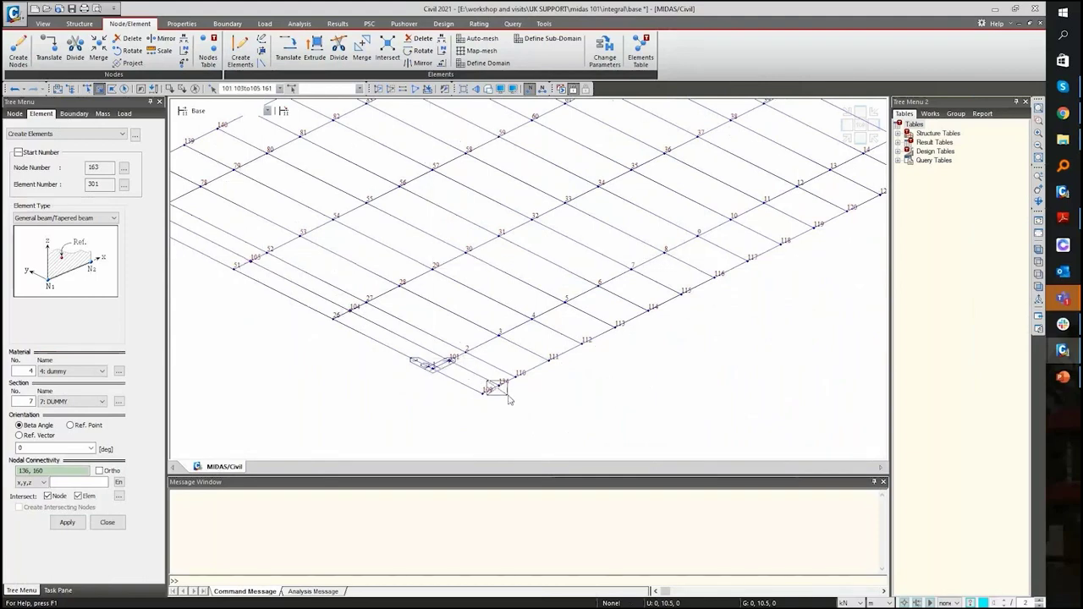
{"action": "left_click", "coordinate": [508, 399]}
- Add the far-end diaphragm line nodes 162, 106, 108, 107, 102 and 135 to the selection
{"action": "scroll", "coordinate": [597, 423], "scroll_direction": "down", "scroll_amount": 10}
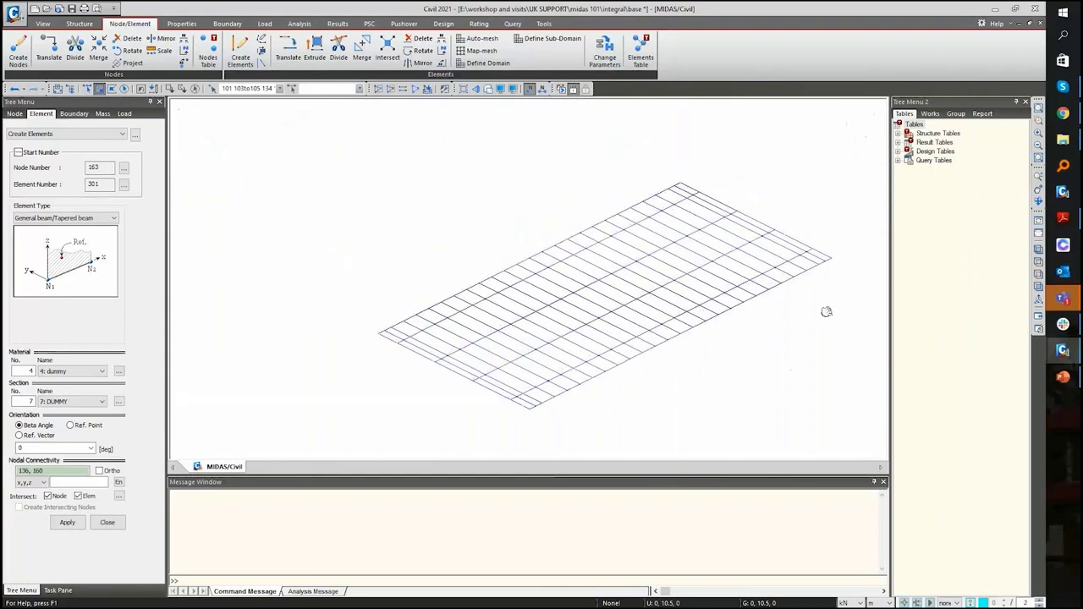
{"action": "scroll", "coordinate": [827, 312], "scroll_direction": "up", "scroll_amount": 5}
{"action": "scroll", "coordinate": [643, 313], "scroll_direction": "up", "scroll_amount": 2}
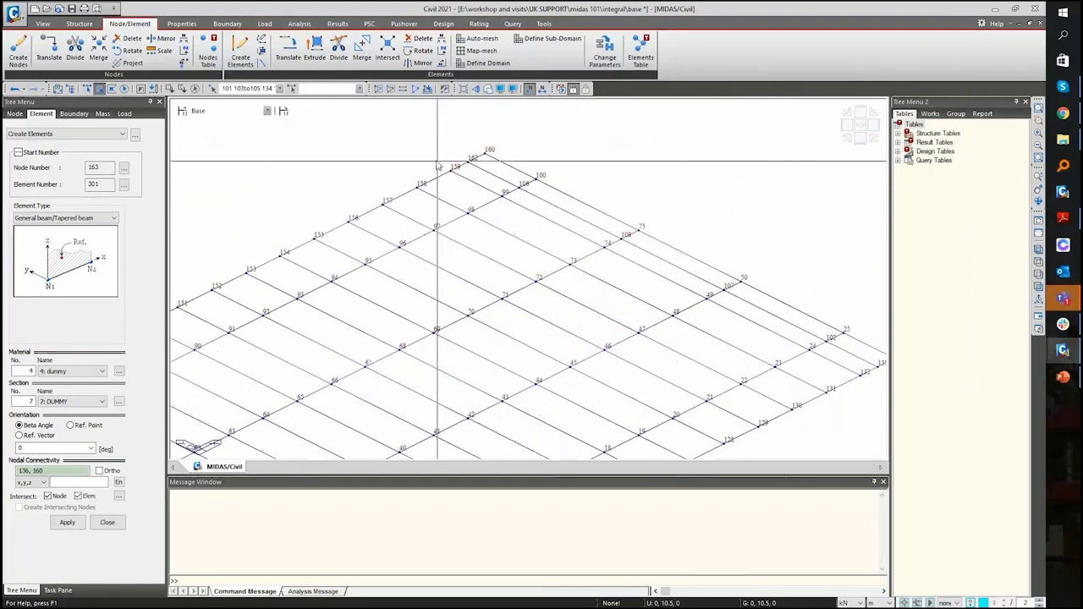
{"action": "left_click", "coordinate": [523, 183]}
{"action": "left_click", "coordinate": [631, 236]}
{"action": "left_click", "coordinate": [725, 289]}
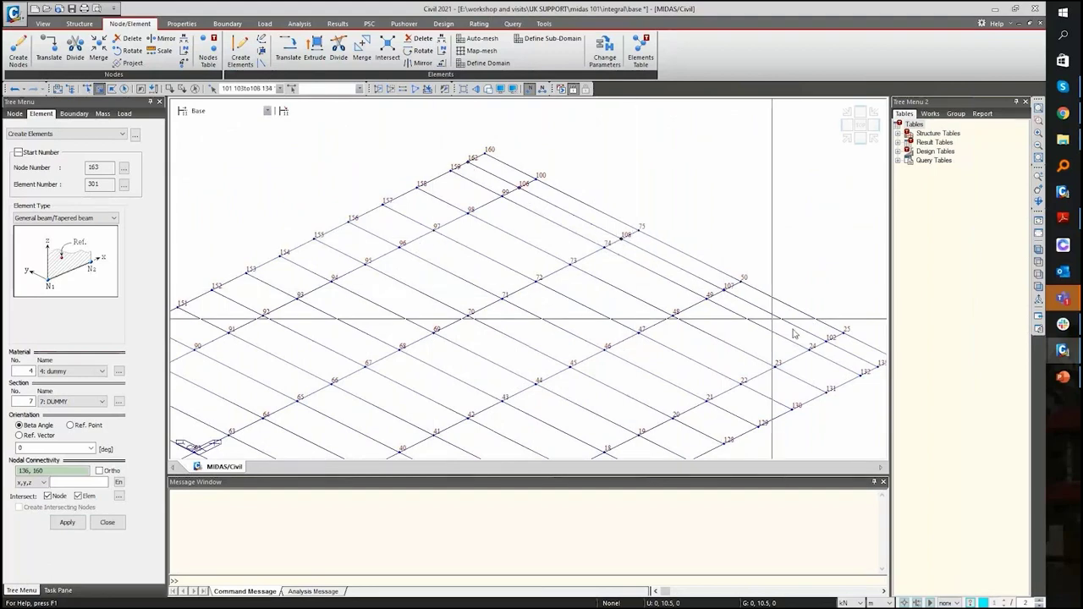
{"action": "left_click", "coordinate": [827, 339]}
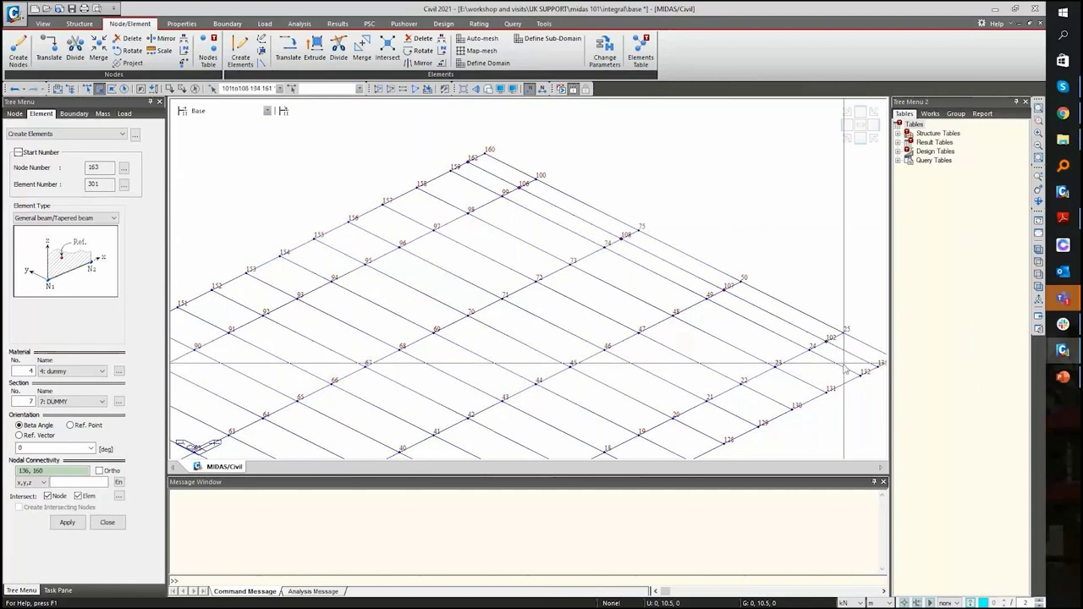
{"action": "middle_click_drag", "start_coordinate": [834, 350], "coordinate": [640, 297]}
{"action": "left_click", "coordinate": [674, 289]}
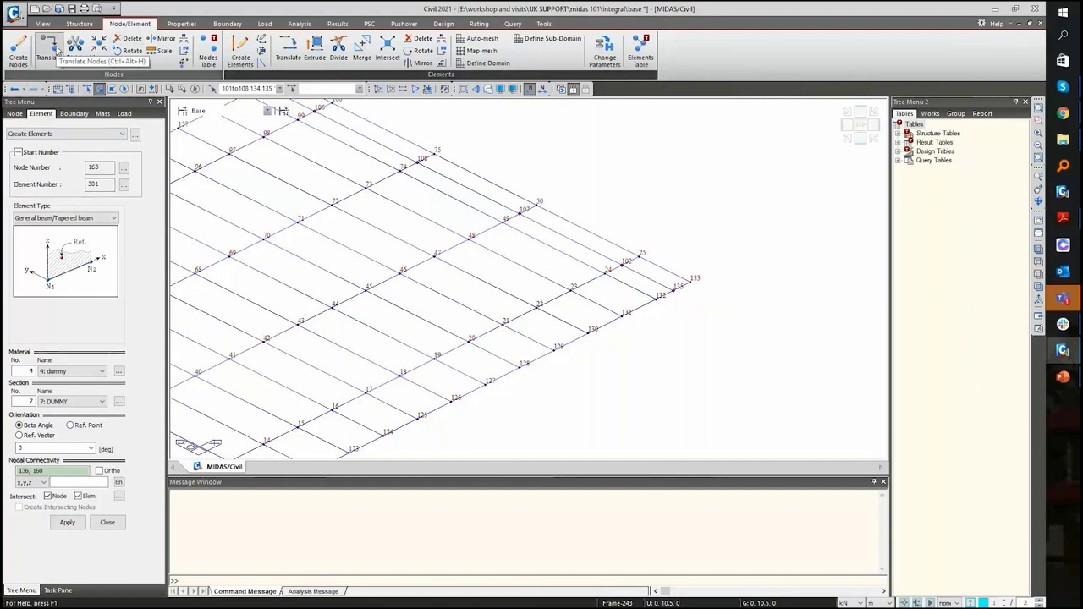
{"action": "left_click", "coordinate": [51, 51]}
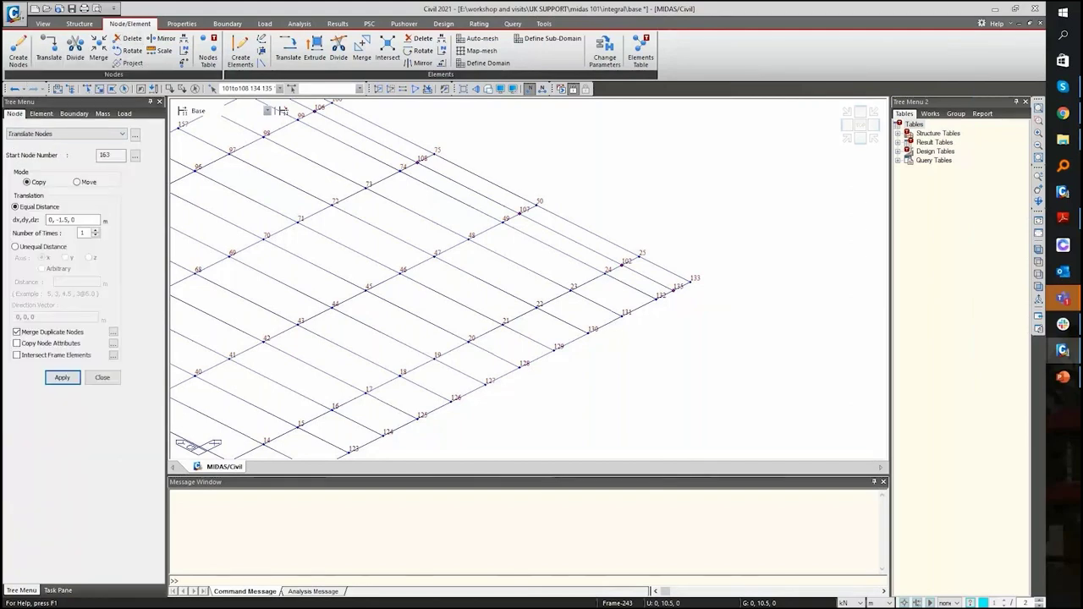
{"action": "left_click", "coordinate": [14, 246]}
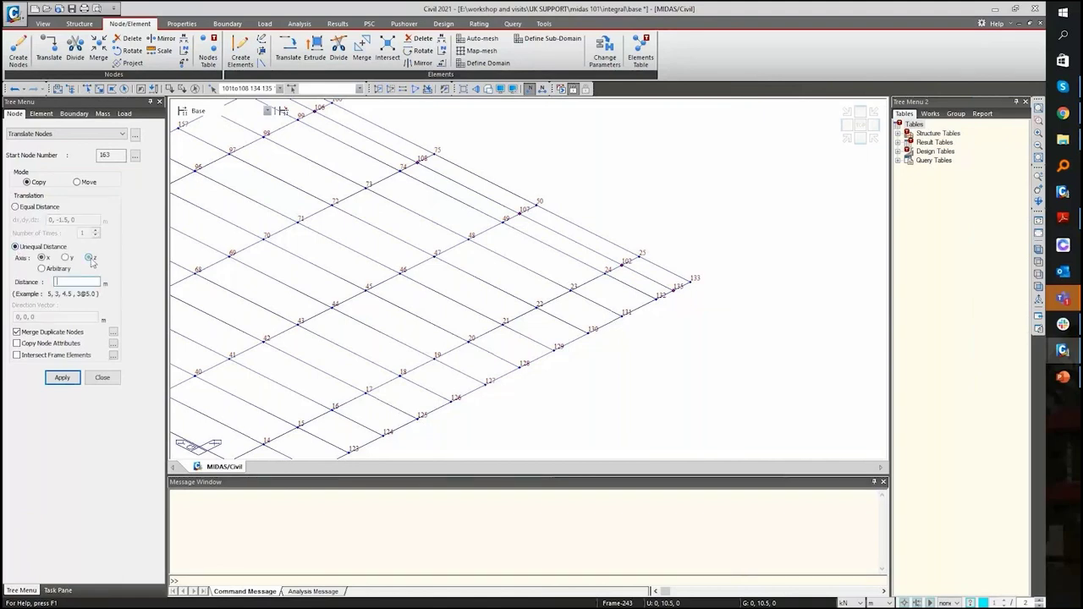
{"action": "left_click", "coordinate": [89, 259]}
{"action": "type", "text": "2@-1.1625,1"}
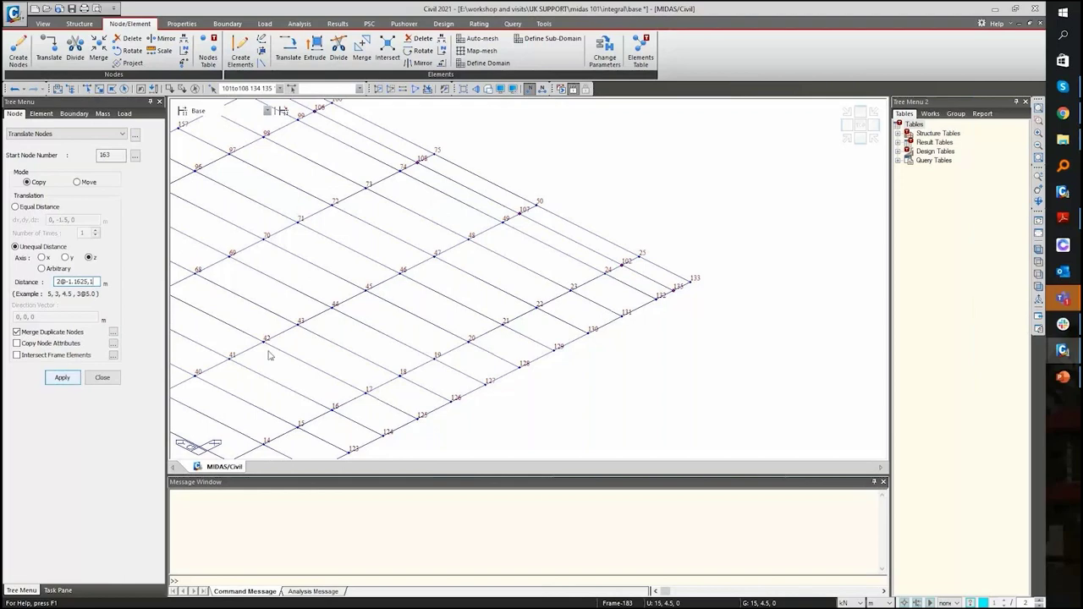
{"action": "scroll", "coordinate": [269, 355], "scroll_direction": "down", "scroll_amount": 5}
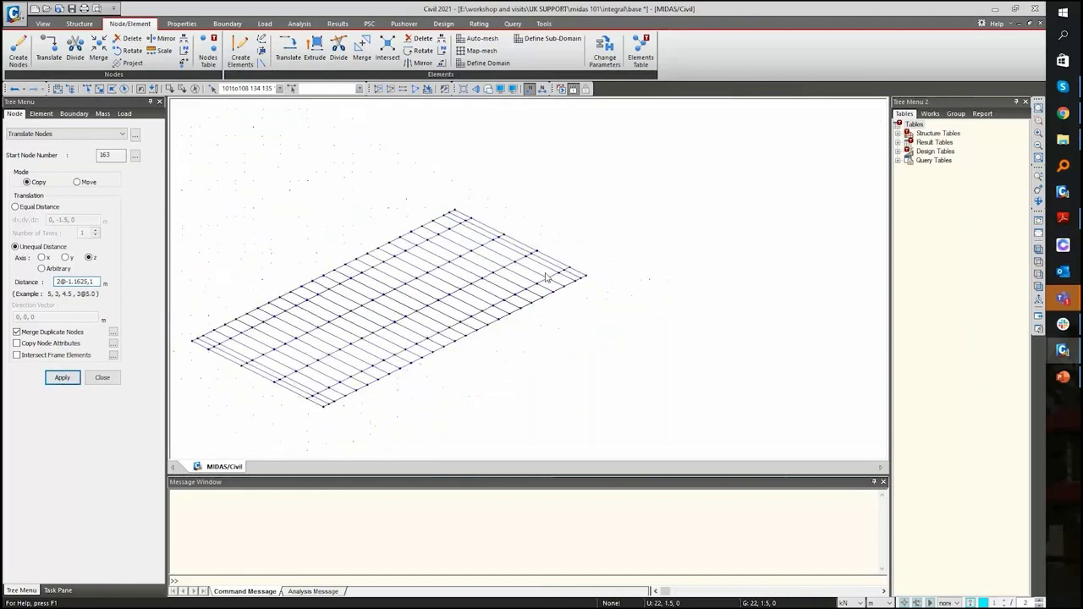
{"action": "left_click", "coordinate": [77, 378]}
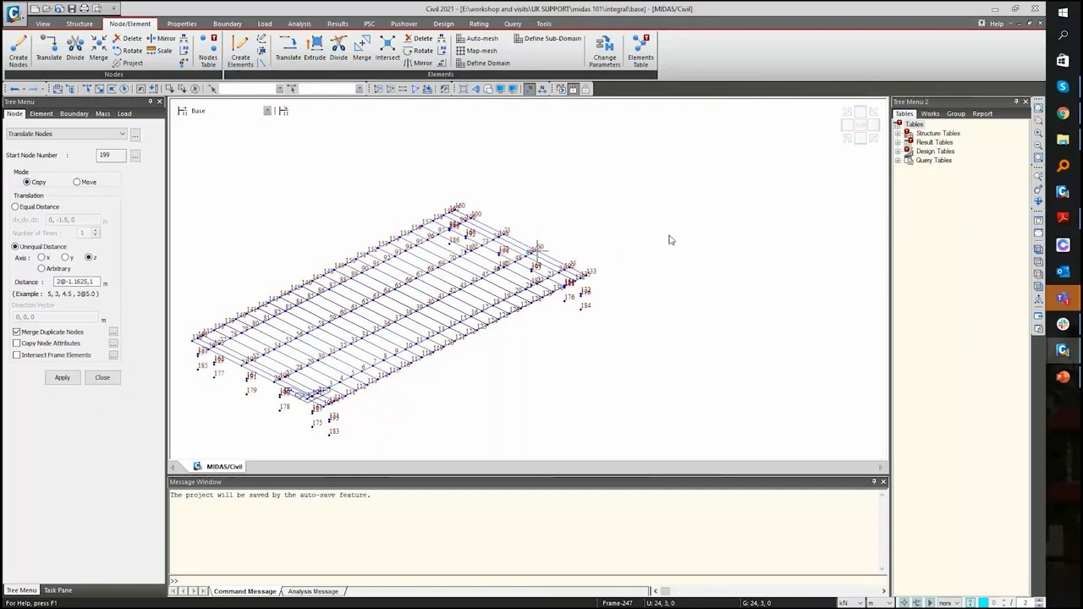
- Query nodes 137, 185, 173 and 197 in an end view to check the vertical positions of the copied nodes
{"action": "left_click", "coordinate": [846, 126]}
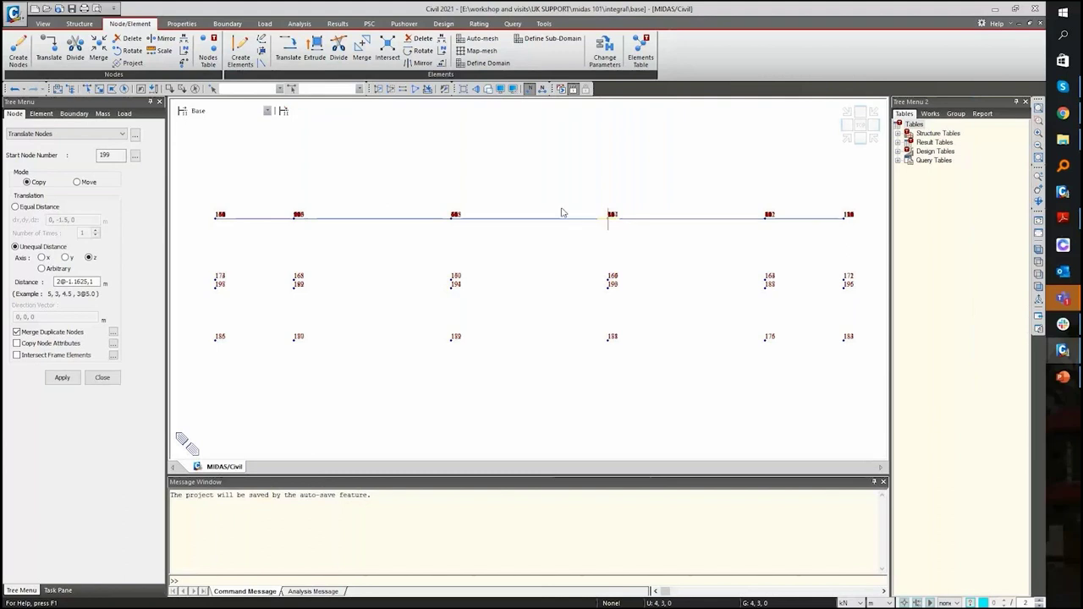
{"action": "left_click", "coordinate": [219, 218]}
{"action": "left_click", "coordinate": [218, 340]}
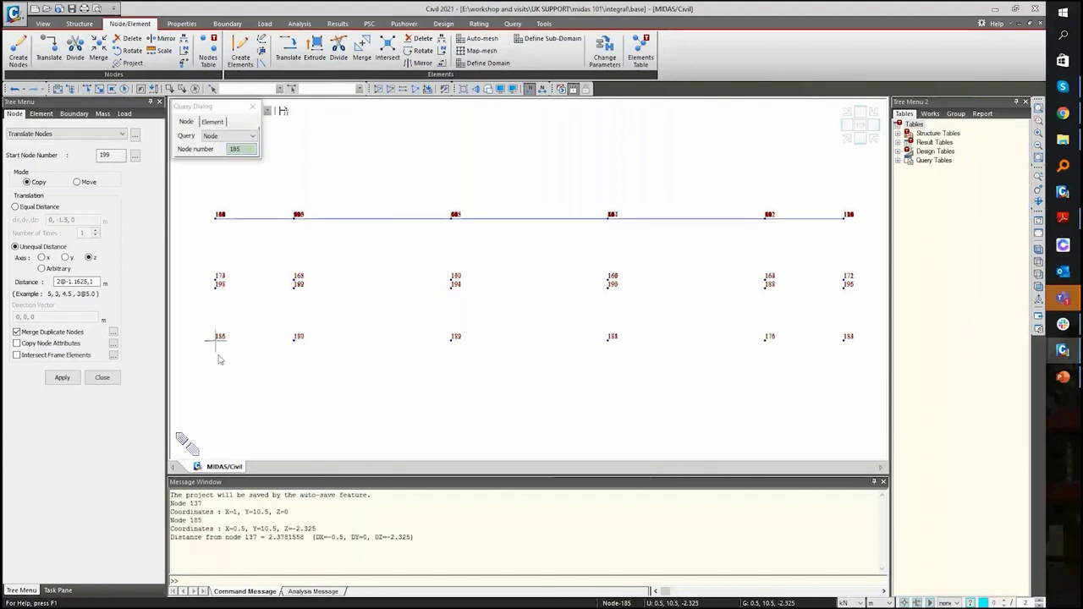
{"action": "mouse_move", "coordinate": [218, 360]}
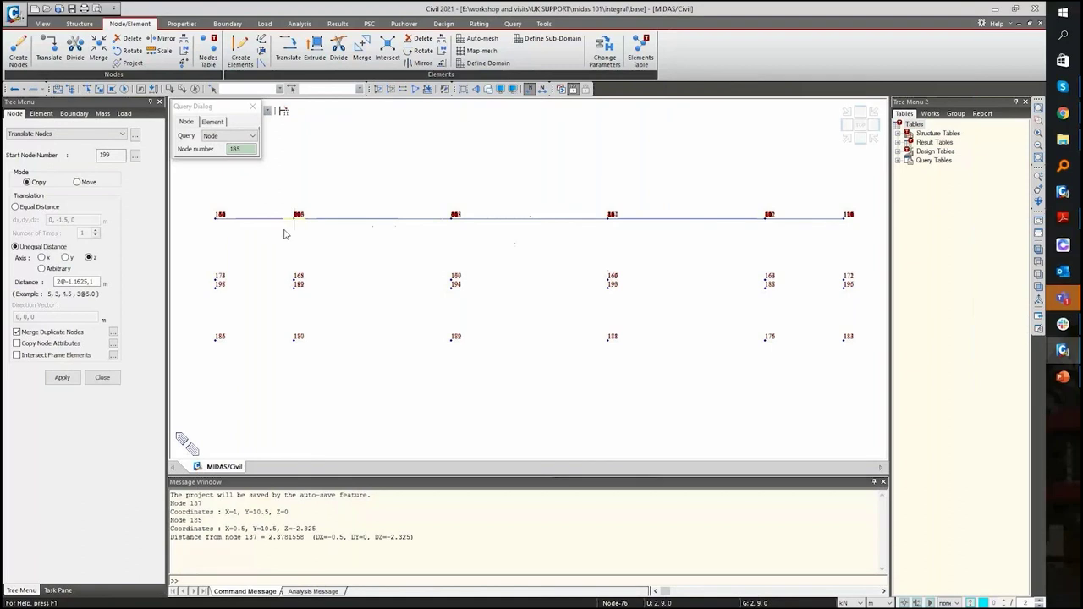
{"action": "mouse_move", "coordinate": [285, 235]}
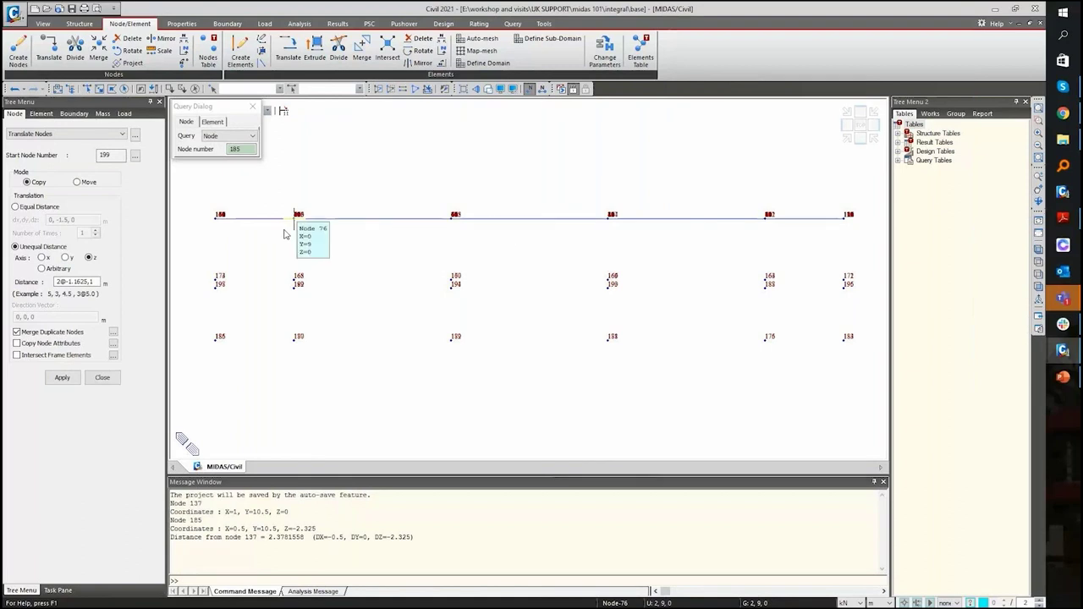
{"action": "left_click", "coordinate": [218, 284]}
{"action": "left_click", "coordinate": [219, 288]}
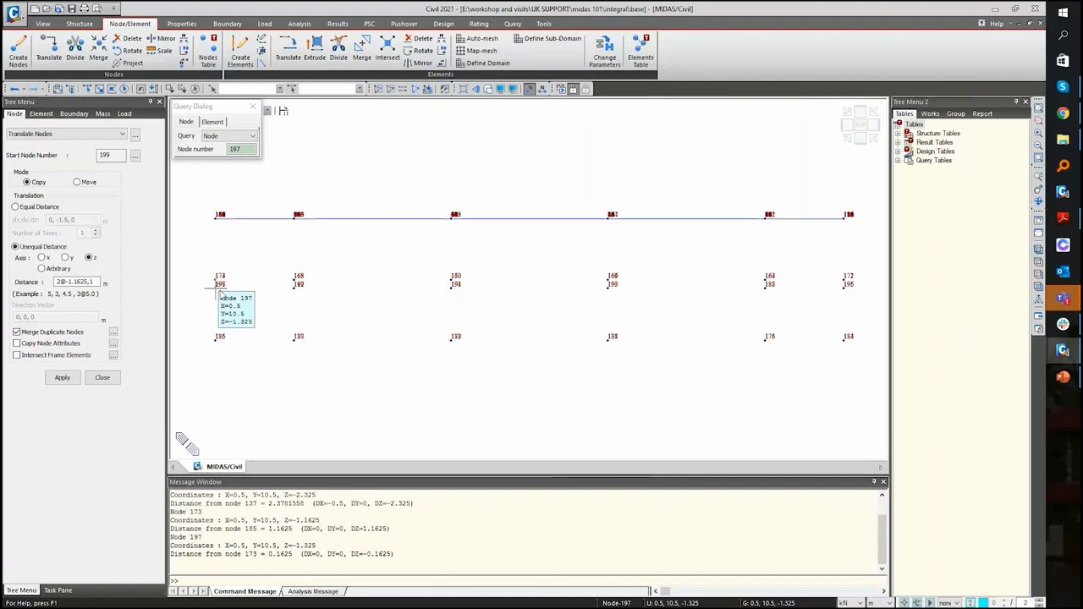
- Undo the vertical copy of the diaphragm line nodes
{"action": "left_click", "coordinate": [95, 282]}
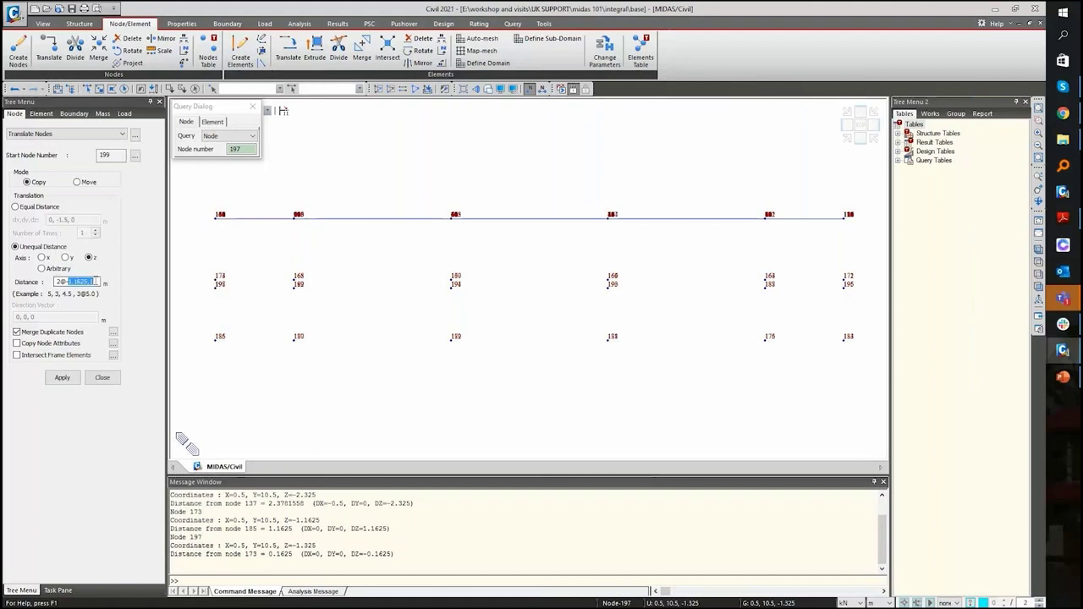
{"action": "key", "text": "Return"}
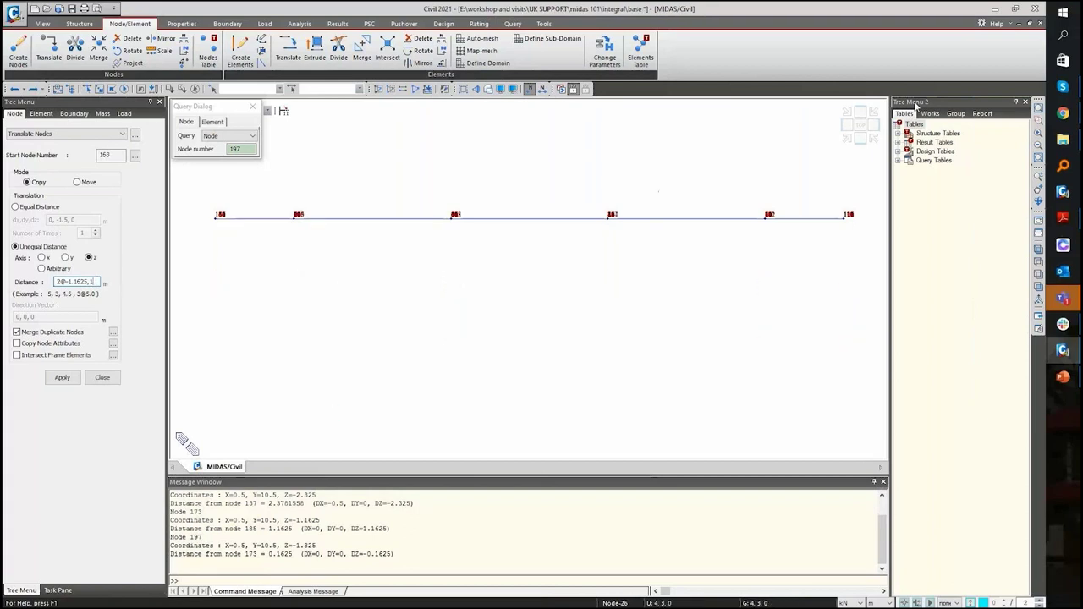
{"action": "key", "text": "ctrl+i"}
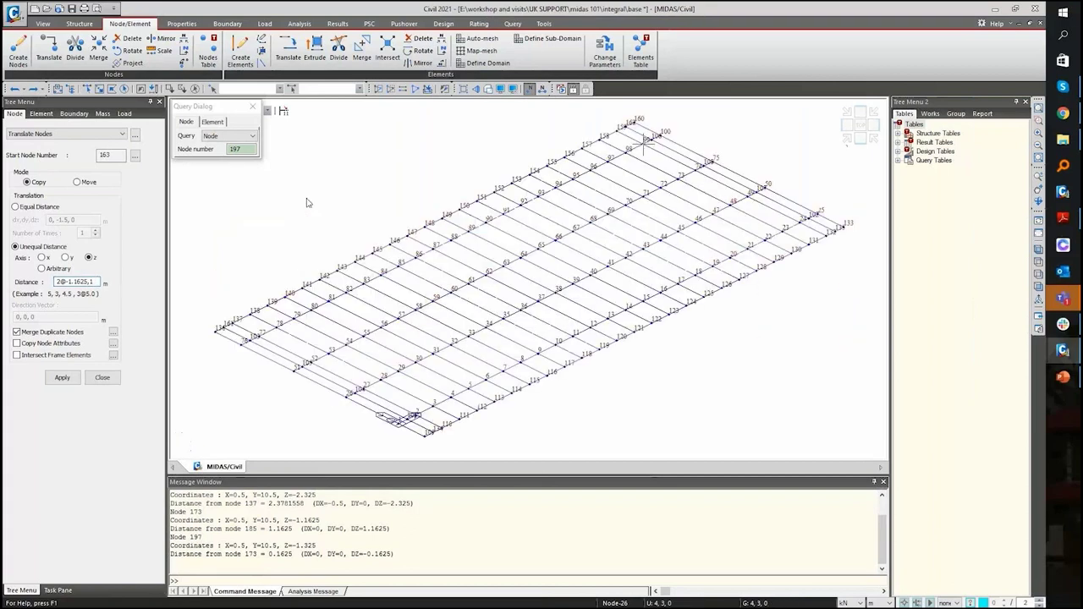
{"action": "left_click", "coordinate": [142, 93]}
{"action": "scroll", "coordinate": [331, 408], "scroll_direction": "up", "scroll_amount": 3}
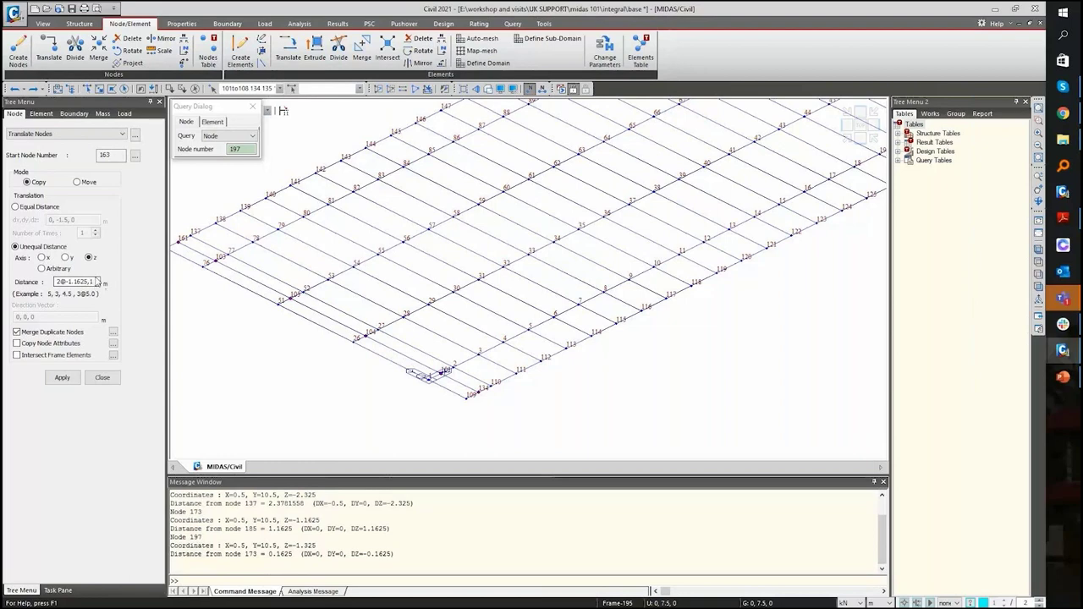
{"action": "type", "text": "2@1"}
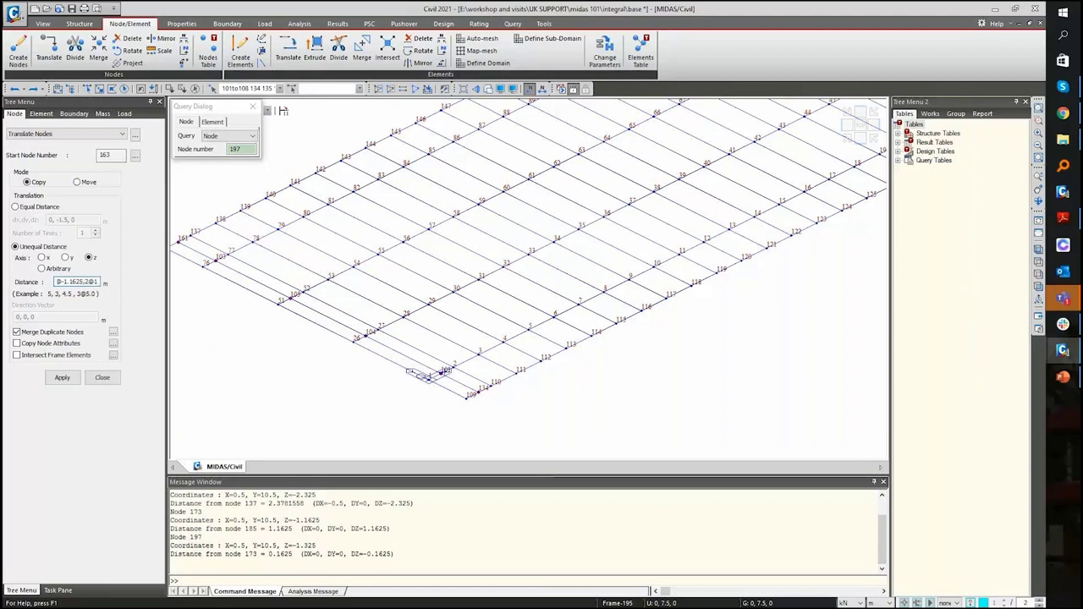
{"action": "left_click", "coordinate": [62, 378]}
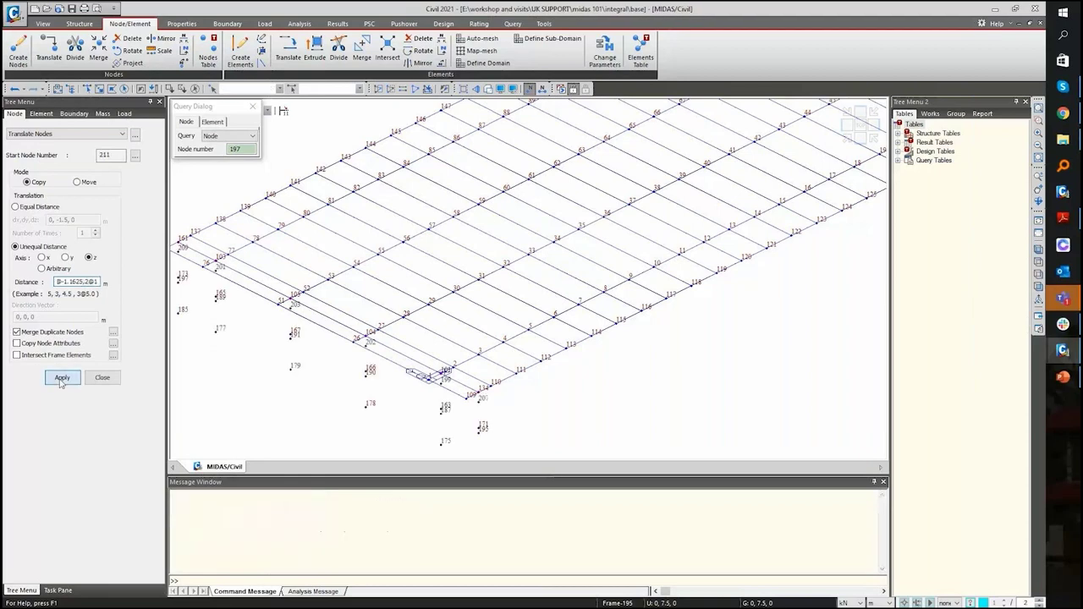
- Query nodes 137, 185, 197, 173 and 209 in an end view to check the vertical positions of the copied nodes
{"action": "scroll", "coordinate": [513, 357], "scroll_direction": "down", "scroll_amount": 1}
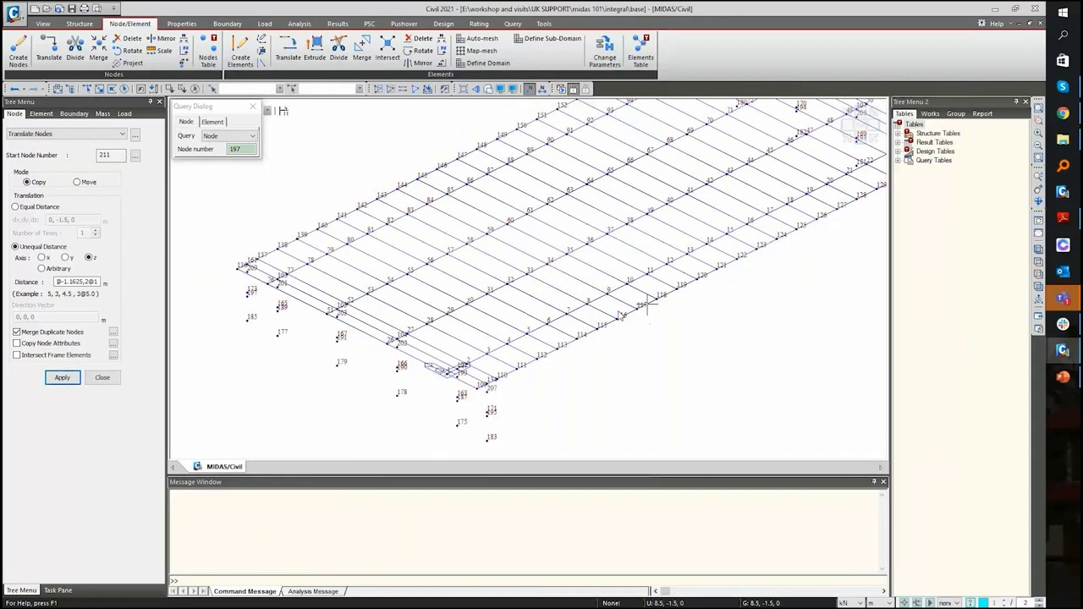
{"action": "middle_click_drag", "start_coordinate": [796, 245], "coordinate": [460, 341]}
{"action": "left_click", "coordinate": [843, 127]}
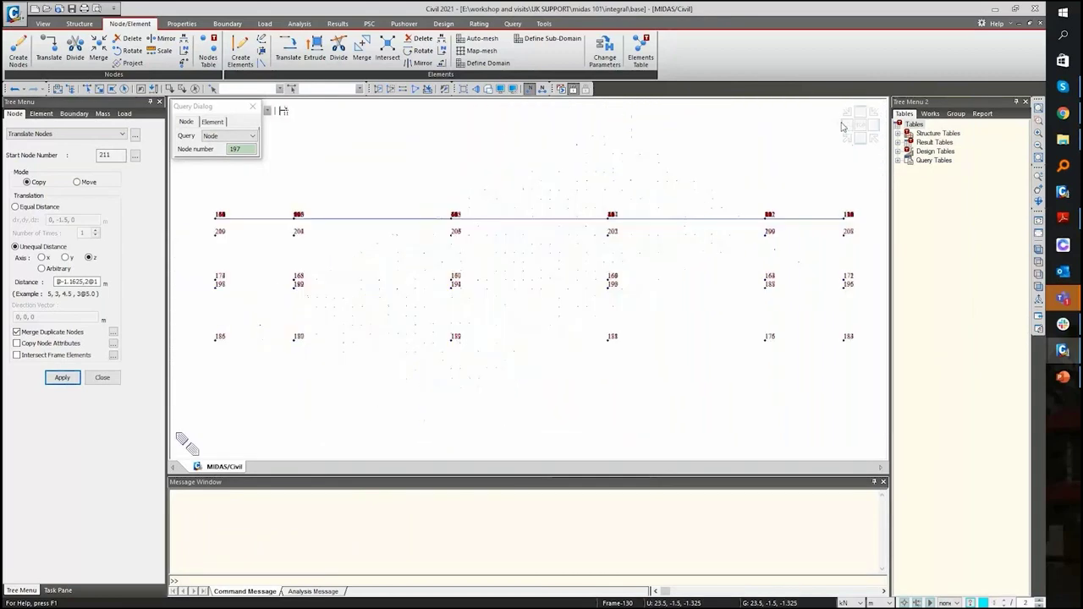
{"action": "left_click", "coordinate": [220, 216]}
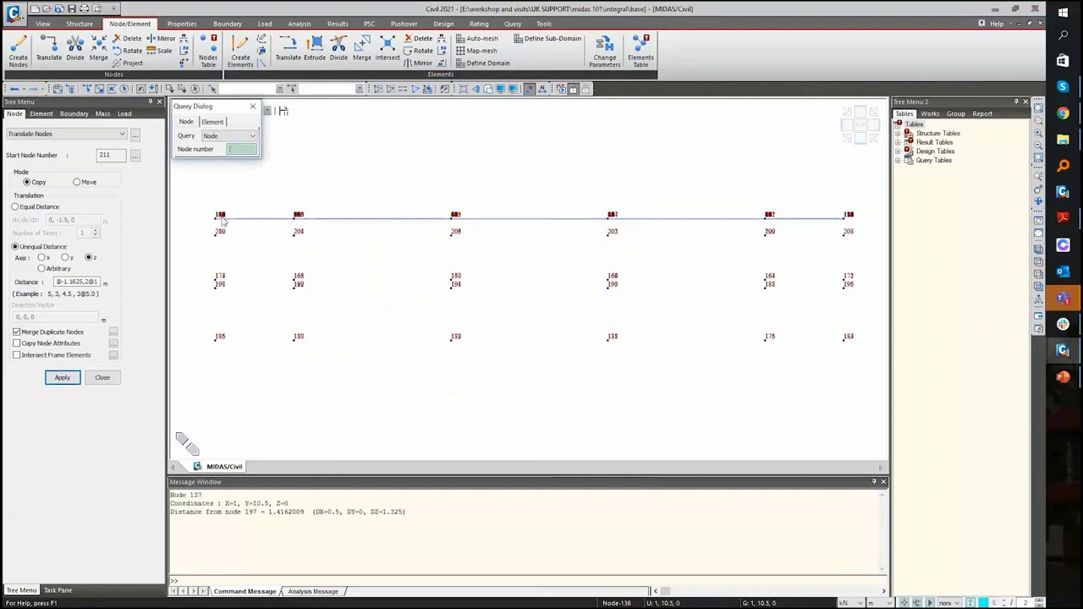
{"action": "left_click", "coordinate": [219, 216]}
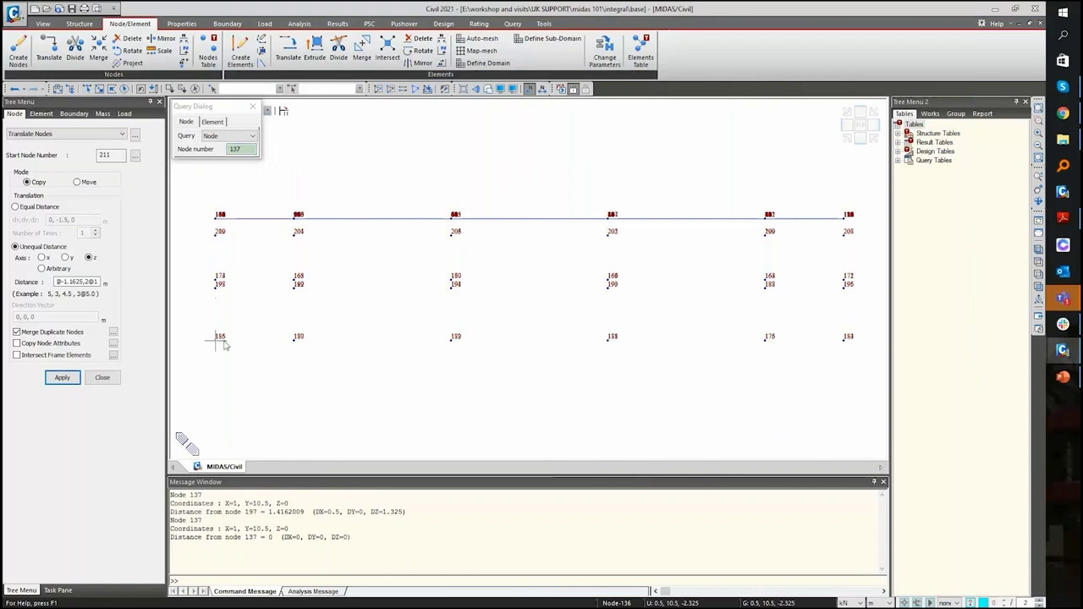
{"action": "left_click", "coordinate": [220, 337]}
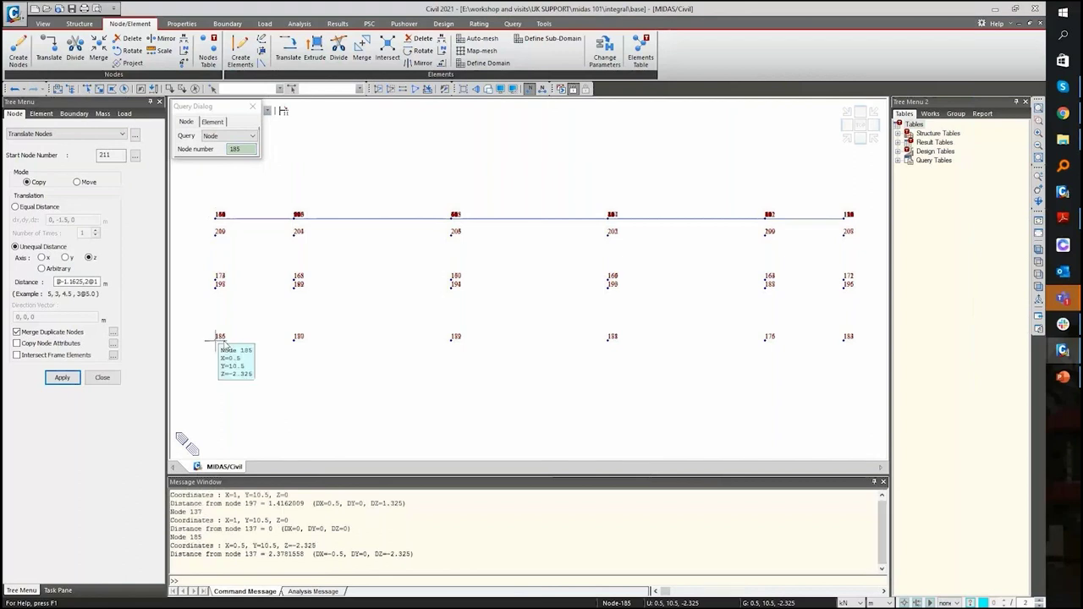
{"action": "left_click", "coordinate": [219, 338]}
{"action": "left_click", "coordinate": [216, 290]}
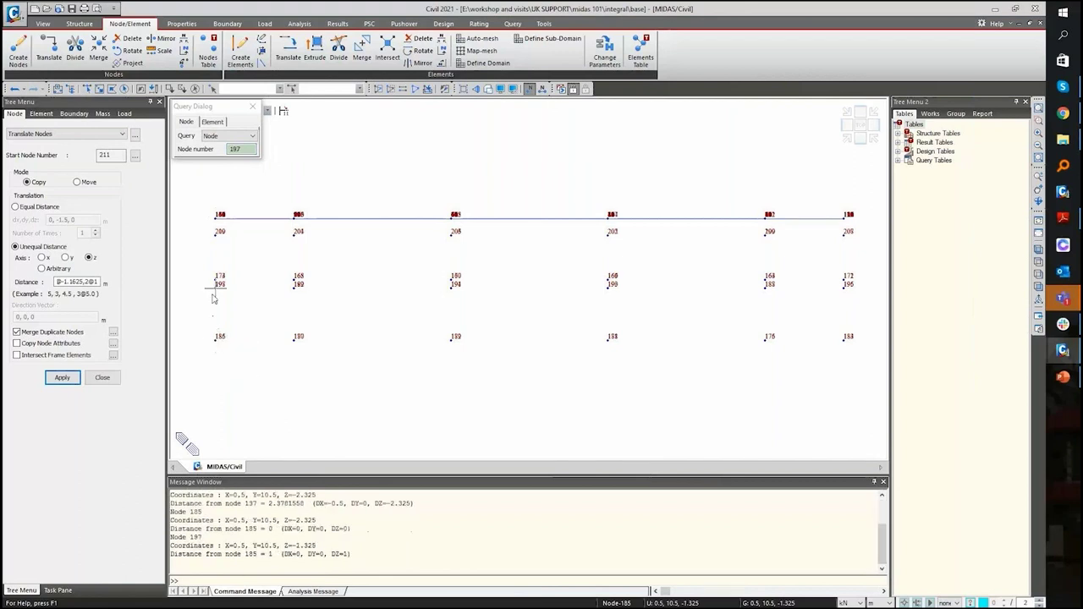
{"action": "left_click", "coordinate": [215, 288]}
{"action": "left_click", "coordinate": [217, 280]}
{"action": "mouse_move", "coordinate": [214, 282]}
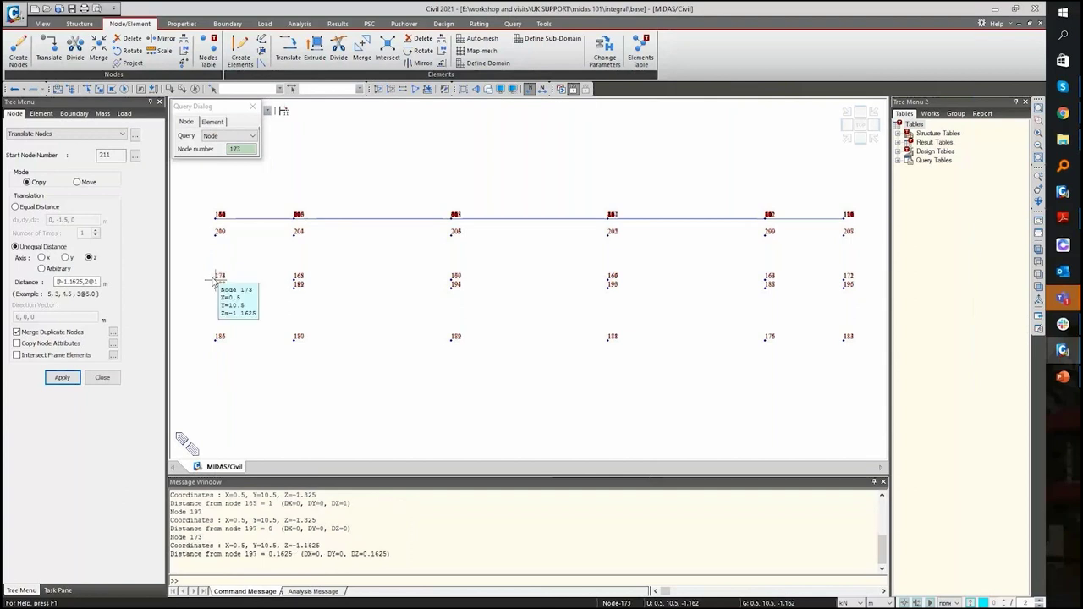
{"action": "left_click", "coordinate": [216, 286]}
{"action": "left_click", "coordinate": [216, 280]}
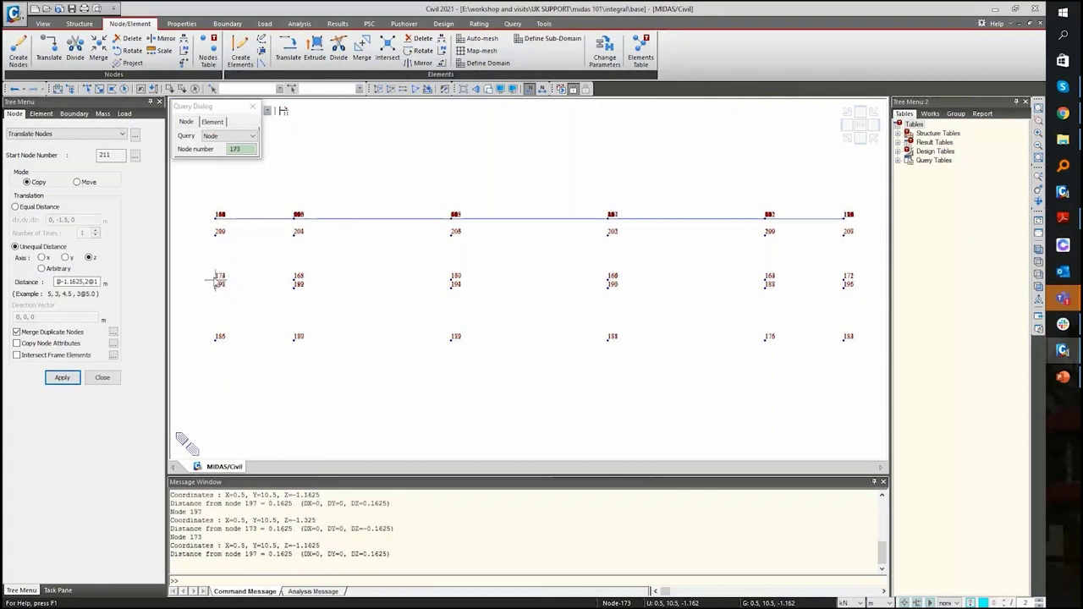
{"action": "mouse_move", "coordinate": [217, 281]}
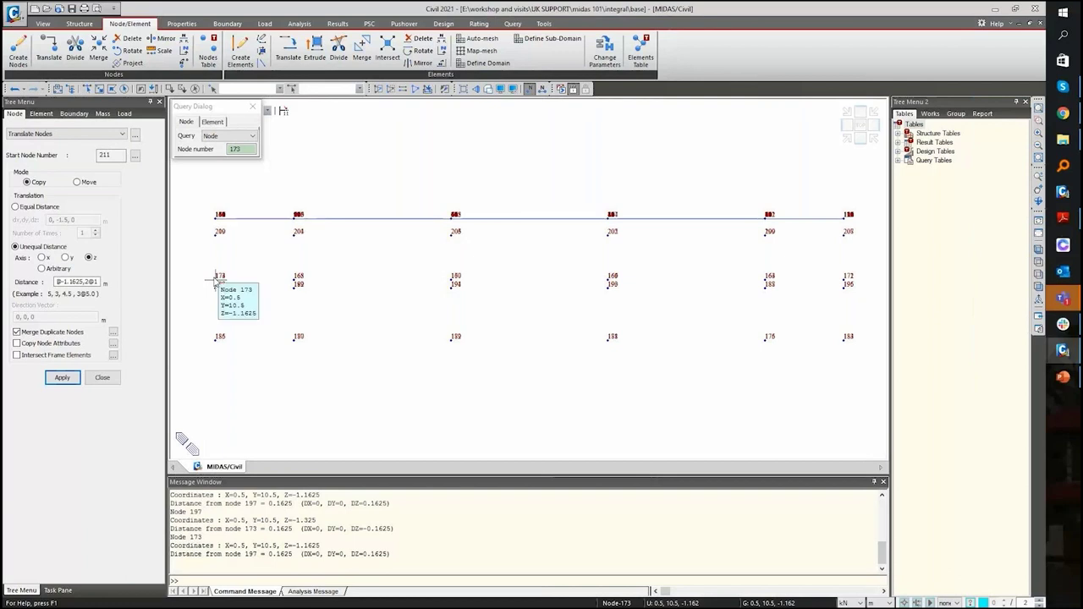
{"action": "left_click", "coordinate": [218, 281]}
{"action": "left_click", "coordinate": [217, 242]}
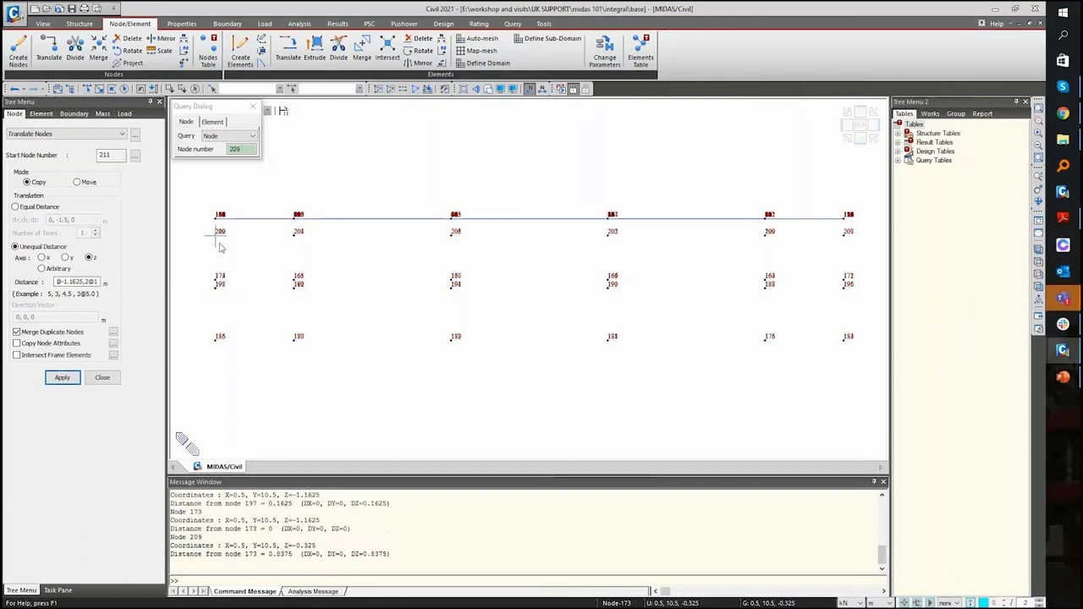
{"action": "left_click", "coordinate": [850, 135]}
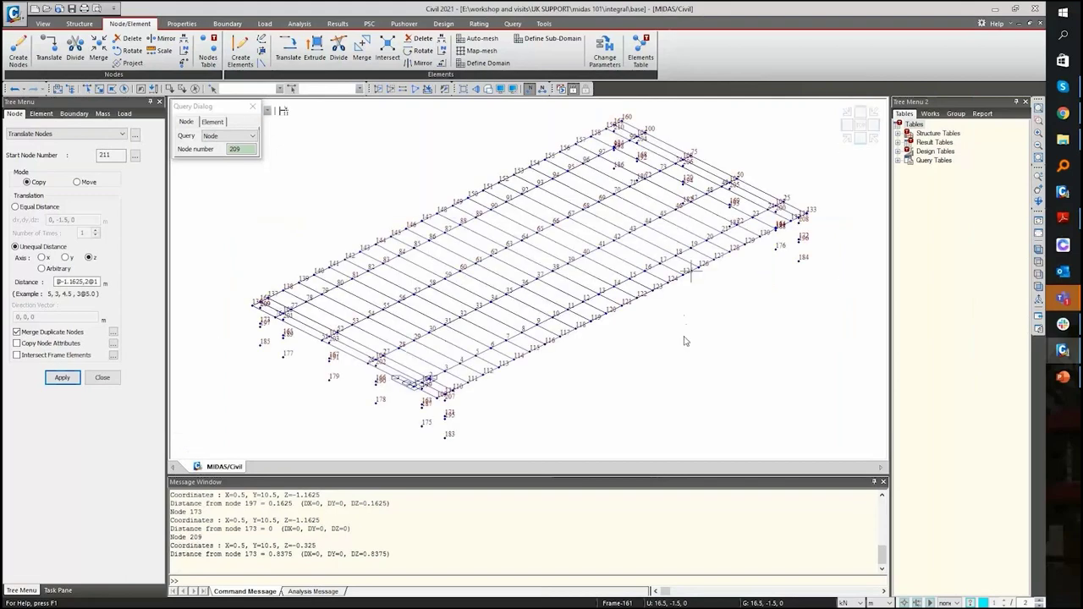
{"action": "scroll", "coordinate": [791, 274], "scroll_direction": "up", "scroll_amount": 3}
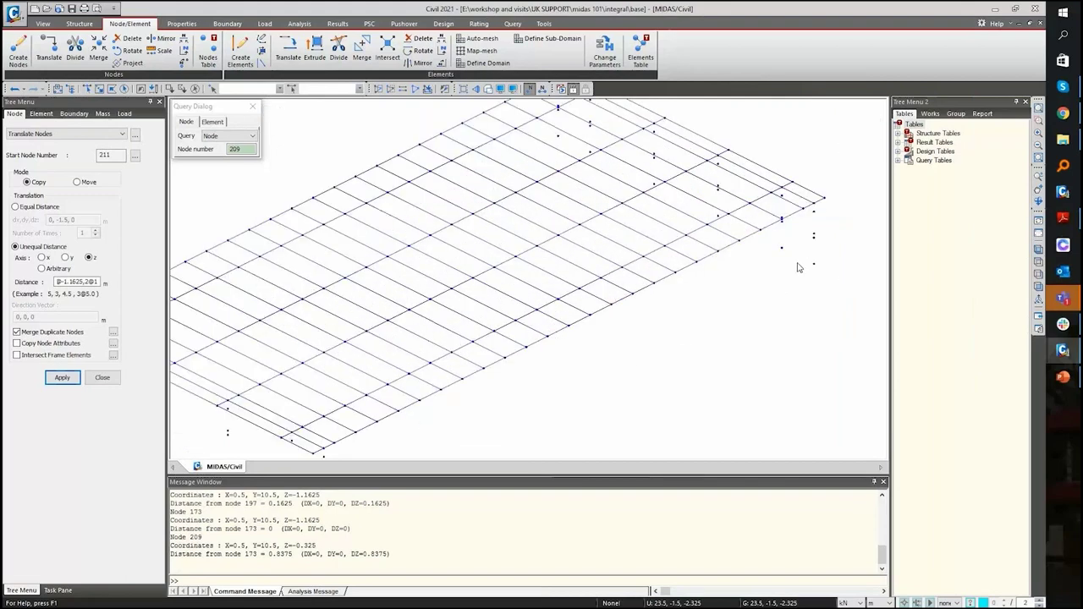
{"action": "scroll", "coordinate": [796, 267], "scroll_direction": "up", "scroll_amount": 1}
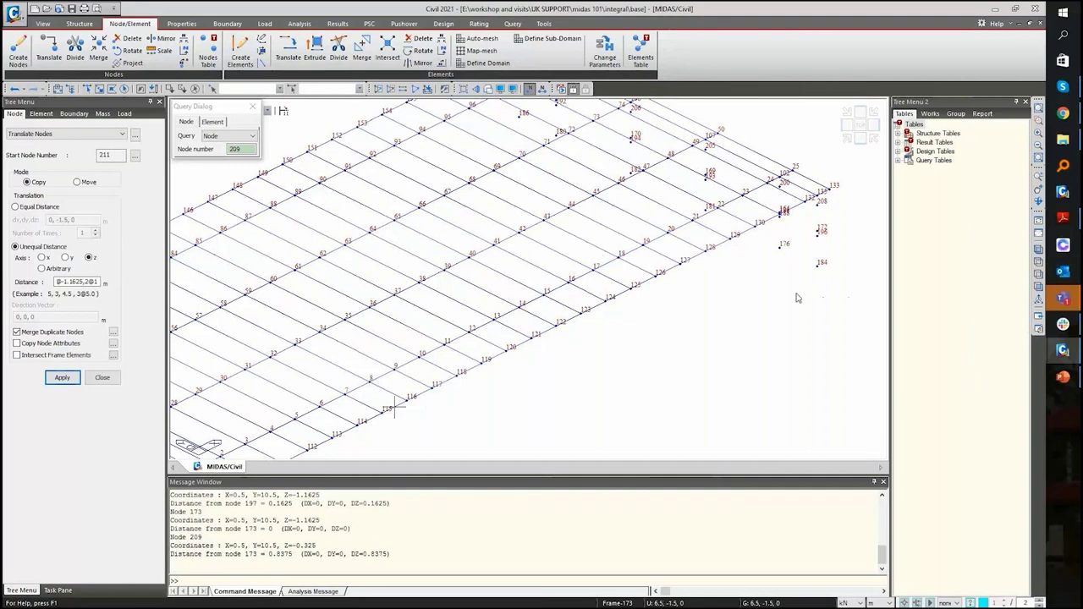
{"action": "middle_click_drag", "start_coordinate": [817, 290], "coordinate": [796, 298]}
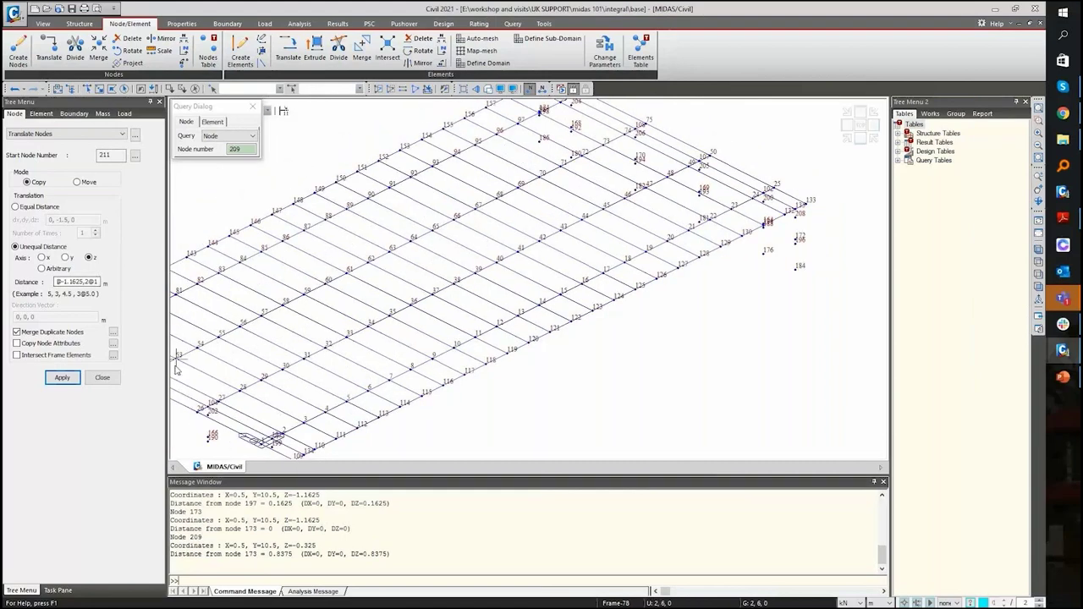
{"action": "key", "text": "ctrl+z"}
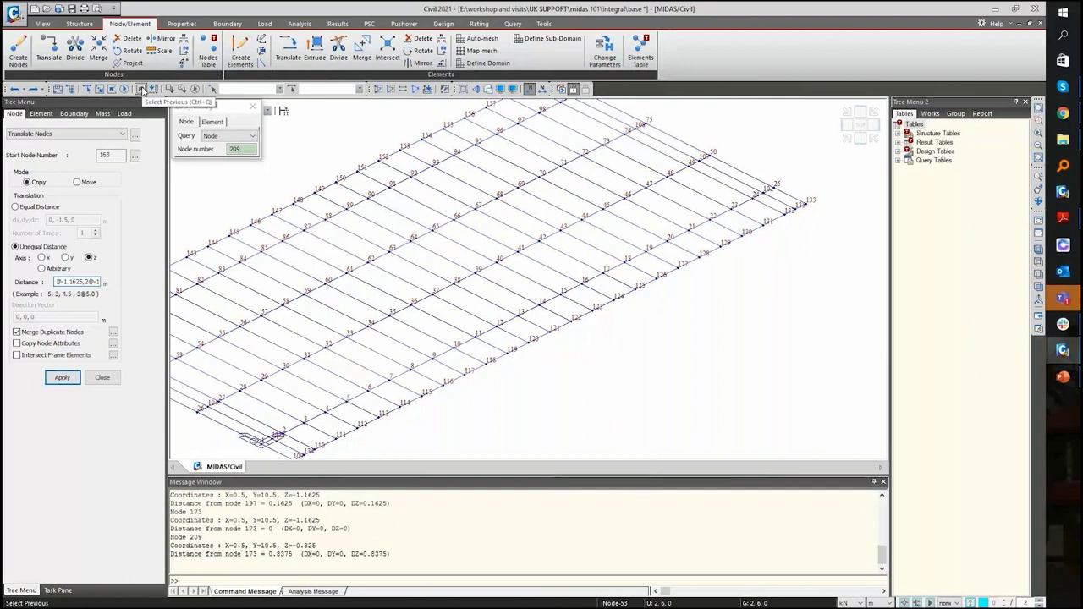
{"action": "left_click", "coordinate": [141, 90]}
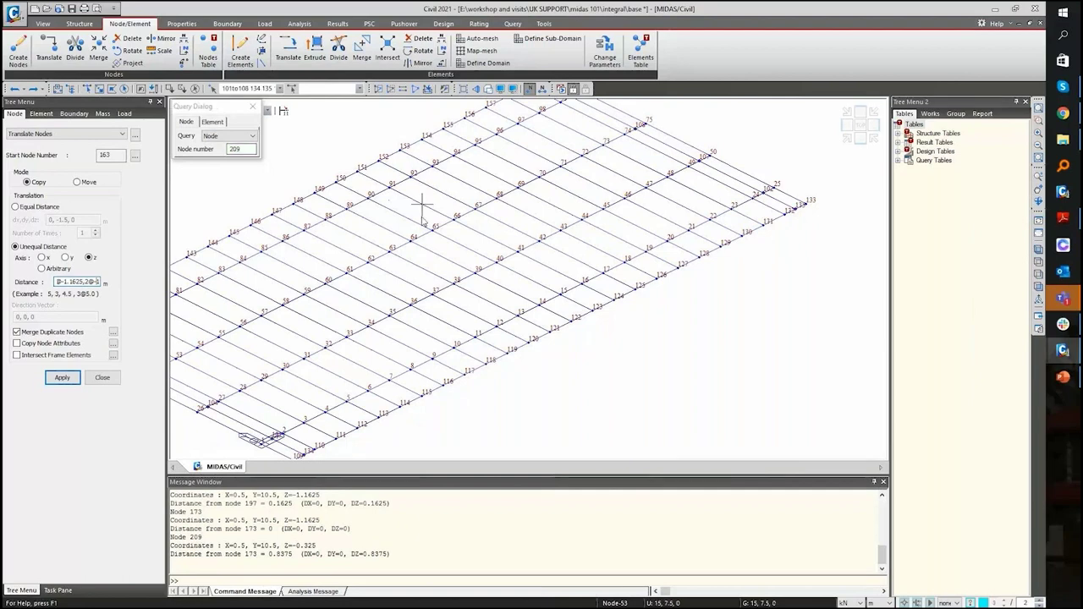
{"action": "middle_click_drag", "start_coordinate": [421, 207], "coordinate": [622, 155]}
{"action": "left_click", "coordinate": [73, 379]}
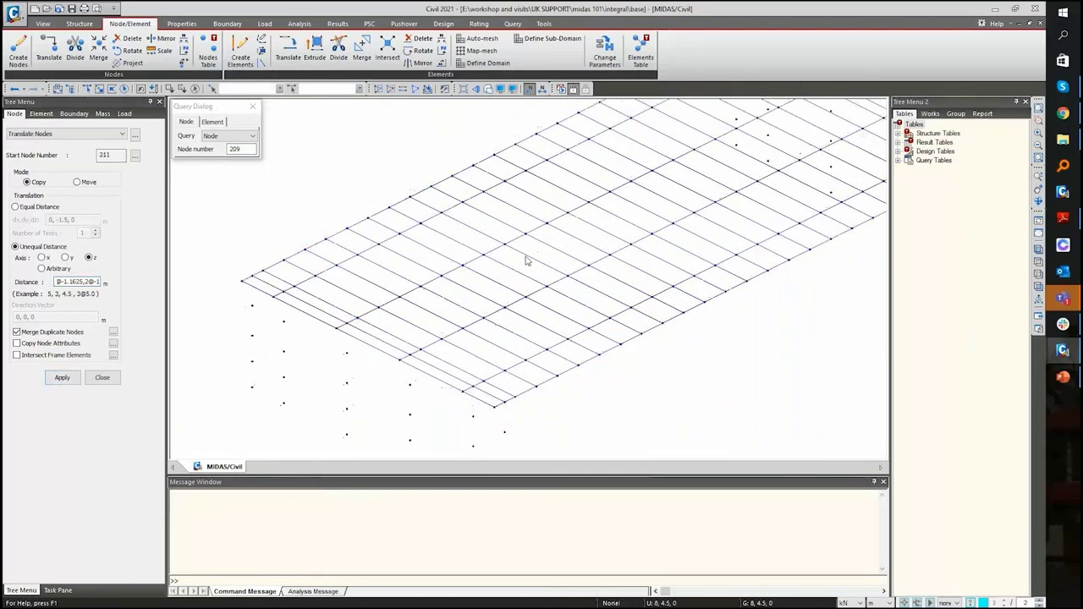
- Query diaphragm node 134 and the lowest node 207 beneath it to check the total depth of the copied nodes
{"action": "scroll", "coordinate": [525, 261], "scroll_direction": "down", "scroll_amount": 1}
{"action": "middle_click_drag", "start_coordinate": [526, 260], "coordinate": [563, 188]}
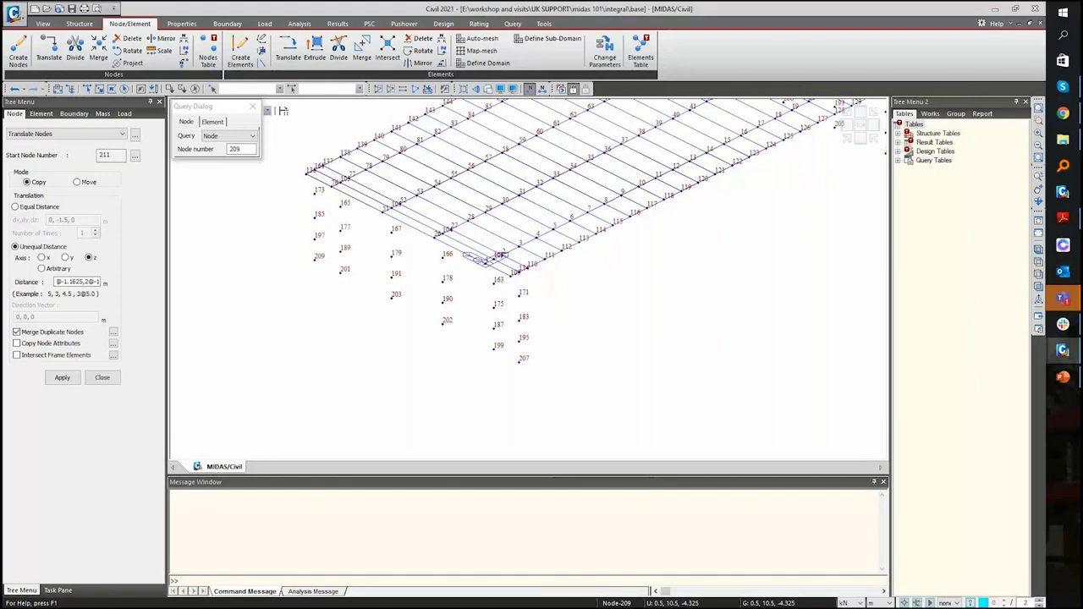
{"action": "left_click", "coordinate": [521, 274]}
{"action": "left_click", "coordinate": [519, 359]}
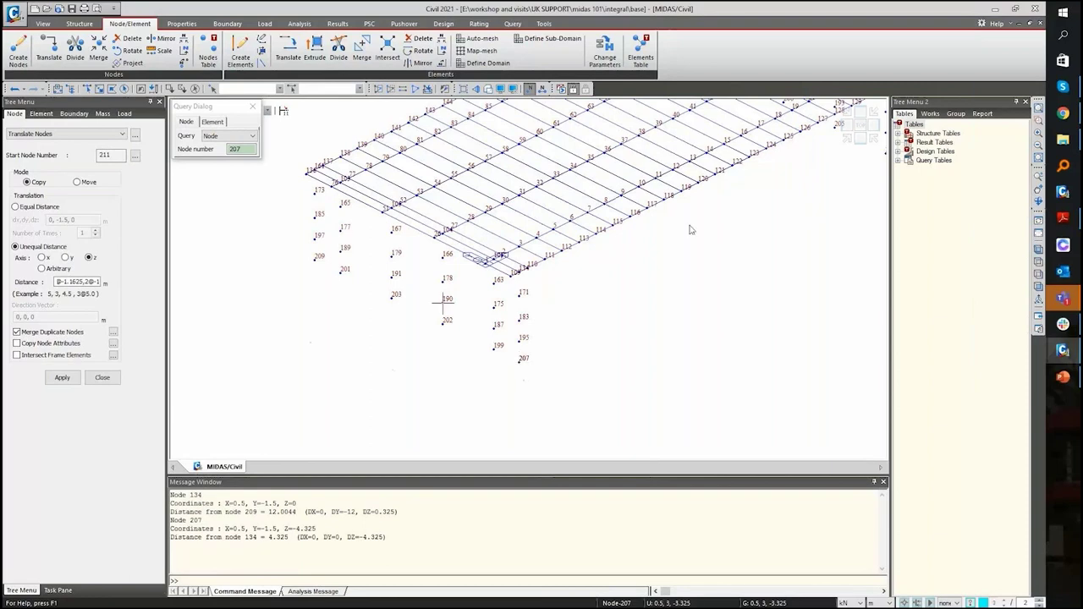
- Select the lowest row of copied nodes in the end view and delete it
{"action": "key", "text": "ctrl+f"}
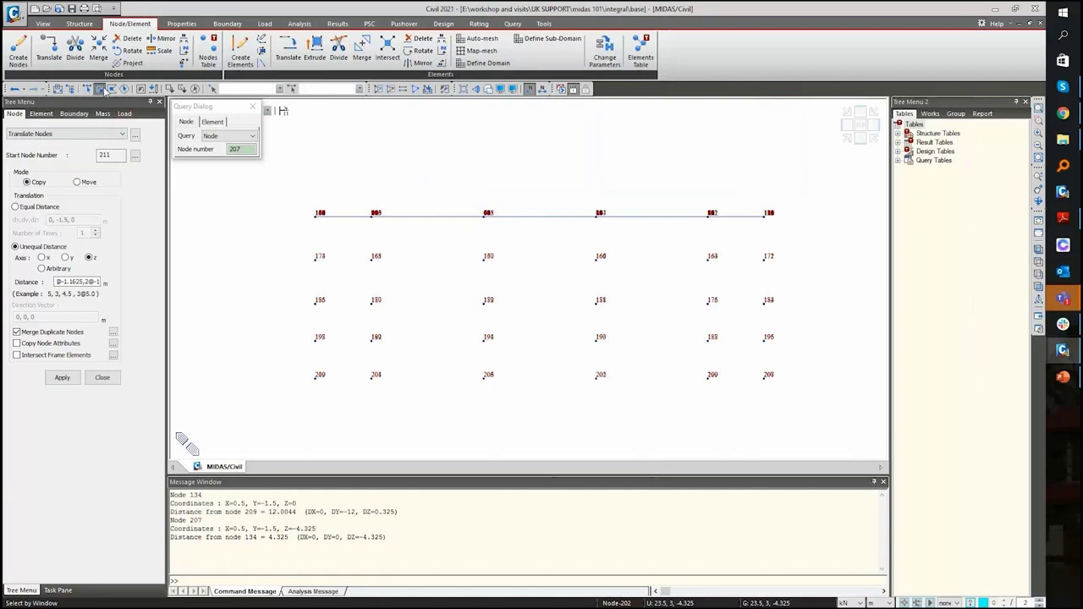
{"action": "left_click_drag", "start_coordinate": [290, 376], "coordinate": [811, 422]}
{"action": "key", "text": "Delete"}
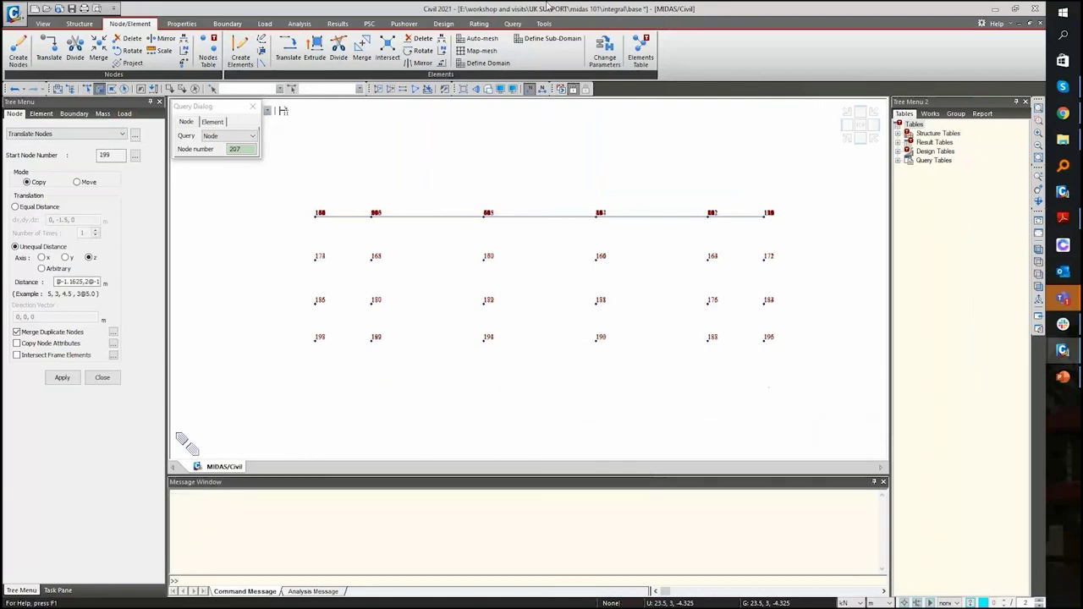
- Set up element creation in the isometric view with element type Plate and material 1: C35/45
{"action": "left_click", "coordinate": [849, 141]}
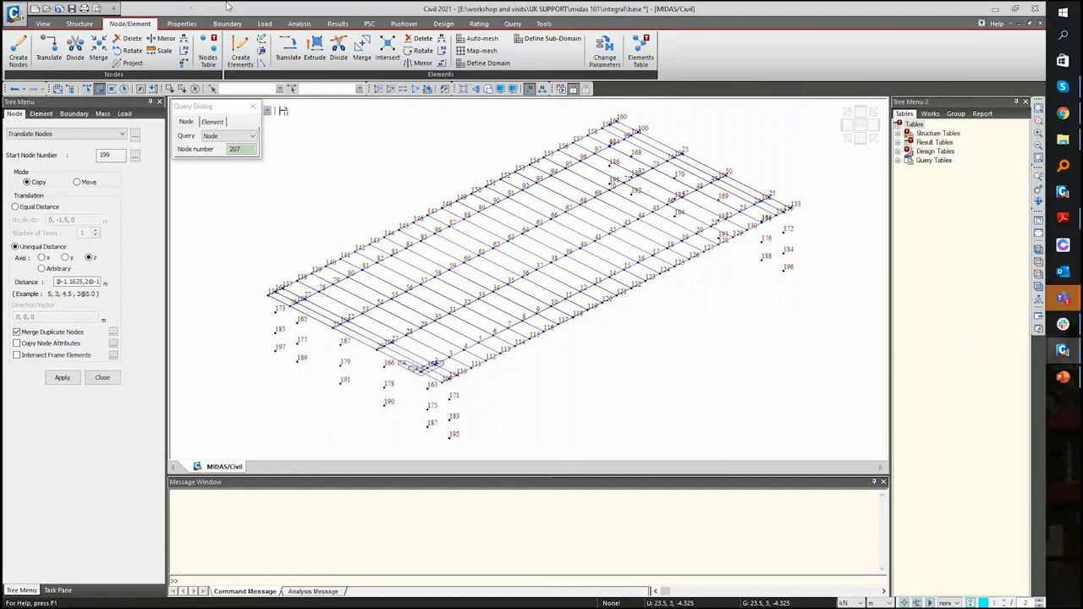
{"action": "left_click", "coordinate": [241, 46]}
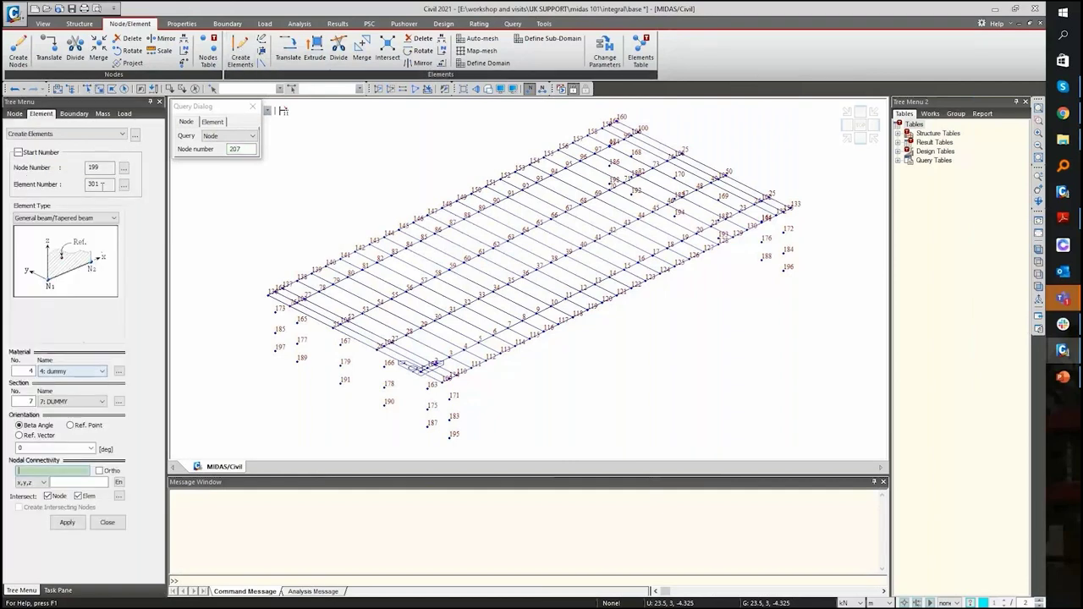
{"action": "left_click", "coordinate": [89, 219]}
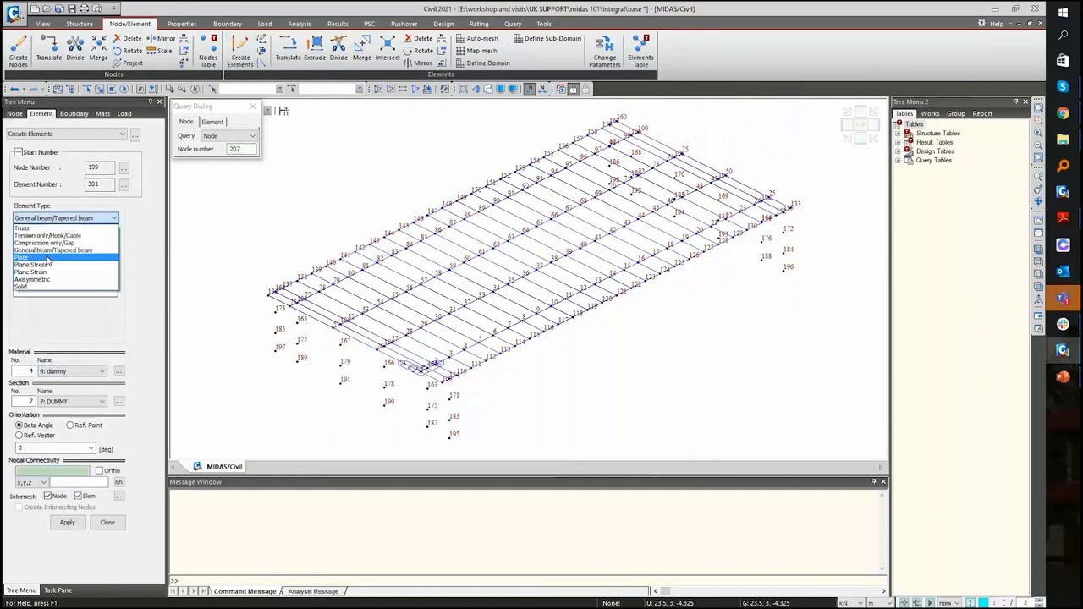
{"action": "left_click", "coordinate": [49, 257]}
{"action": "left_click", "coordinate": [76, 370]}
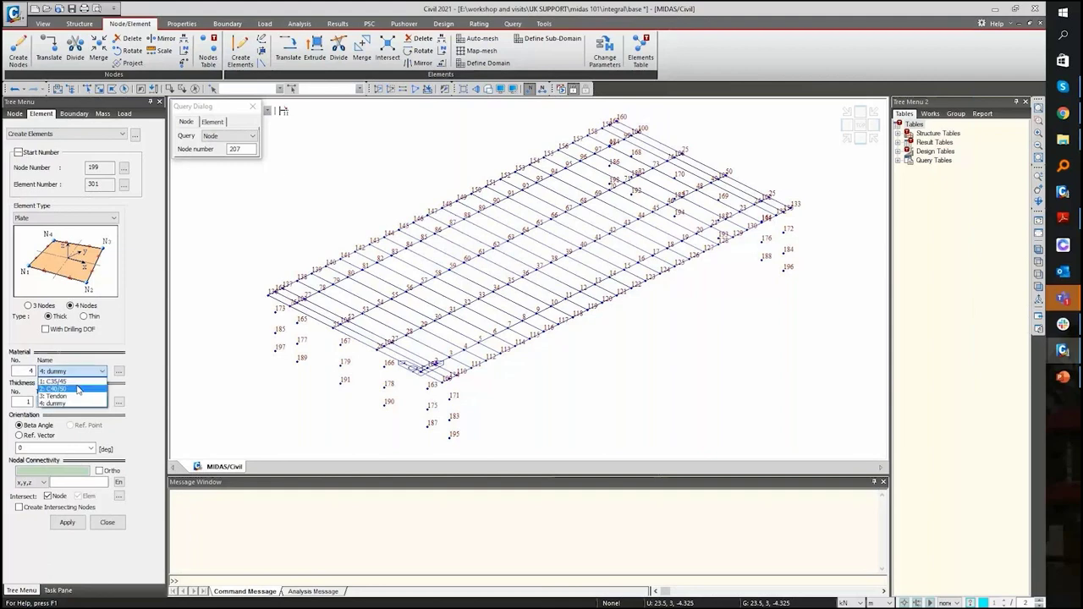
{"action": "left_click", "coordinate": [74, 382]}
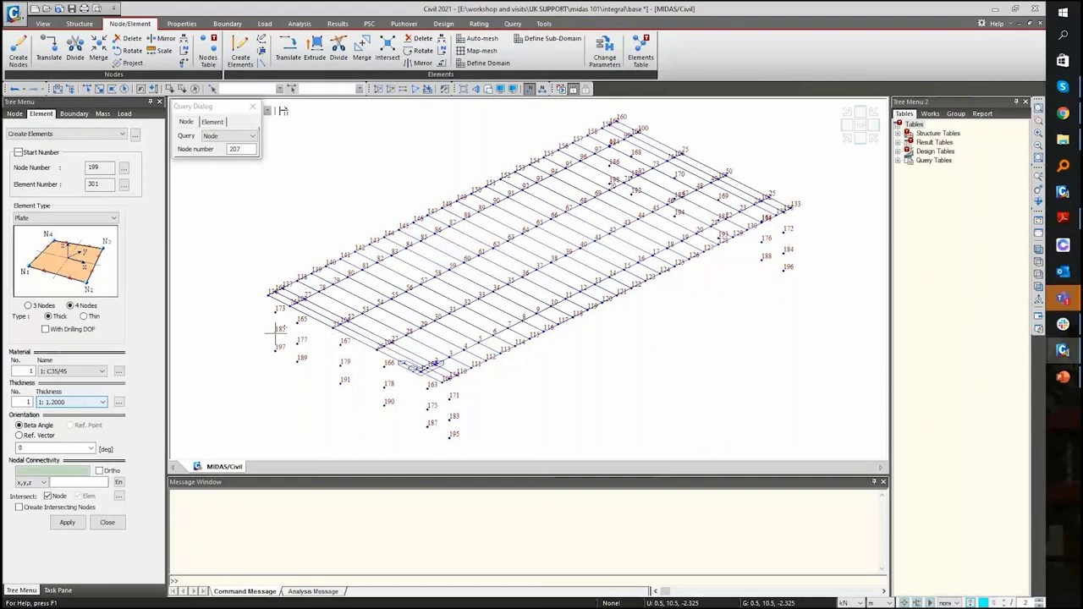
- Create the near-end abutment wall plates through corner nodes 161, 134, 195 and 197 with Create Intersecting Nodes off
{"action": "scroll", "coordinate": [291, 302], "scroll_direction": "up", "scroll_amount": 1}
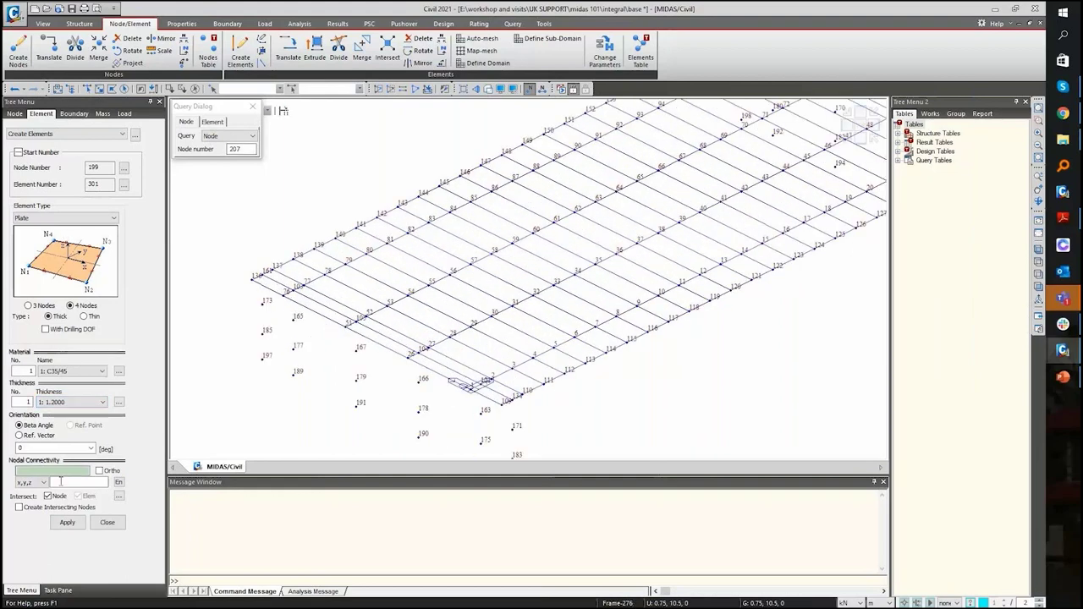
{"action": "left_click", "coordinate": [20, 507]}
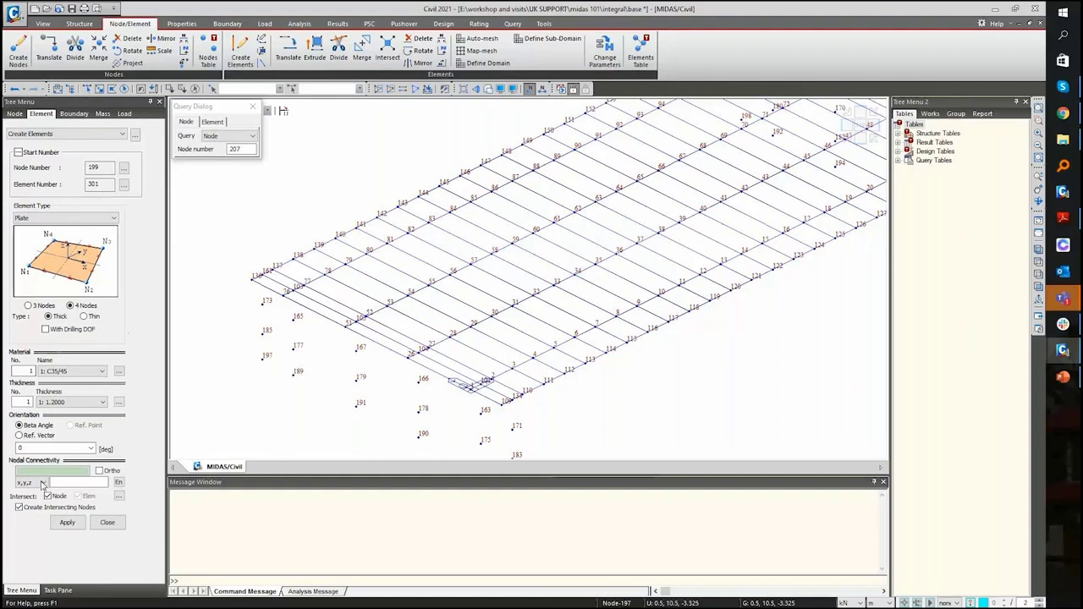
{"action": "left_click", "coordinate": [35, 469]}
{"action": "left_click", "coordinate": [35, 508]}
{"action": "left_click", "coordinate": [419, 321]}
{"action": "left_click", "coordinate": [514, 403]}
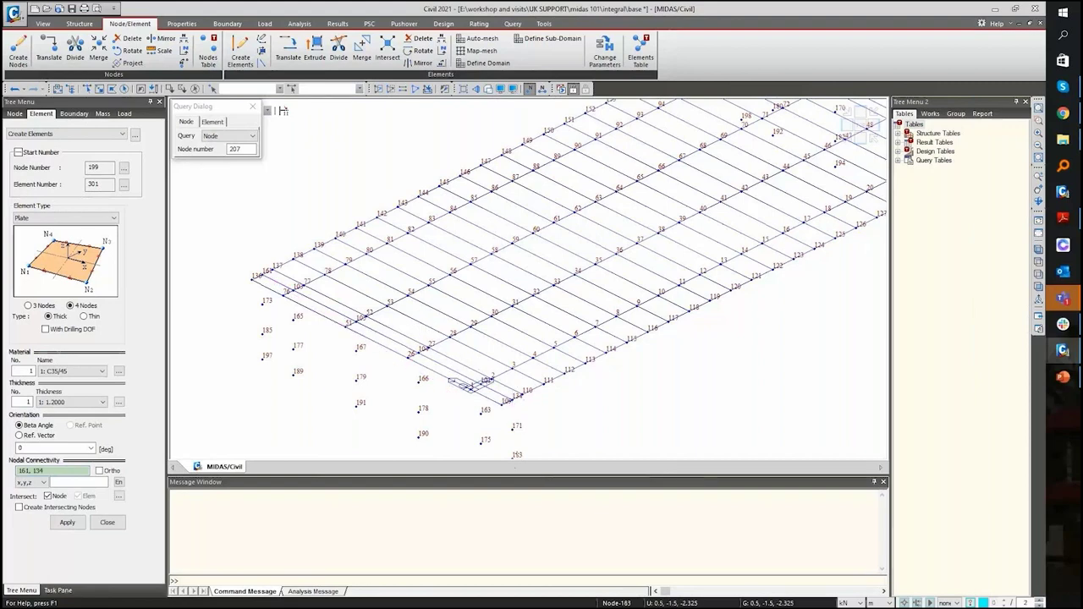
{"action": "middle_click_drag", "start_coordinate": [516, 455], "coordinate": [531, 370]}
{"action": "left_click", "coordinate": [530, 369]}
{"action": "left_click", "coordinate": [281, 245]}
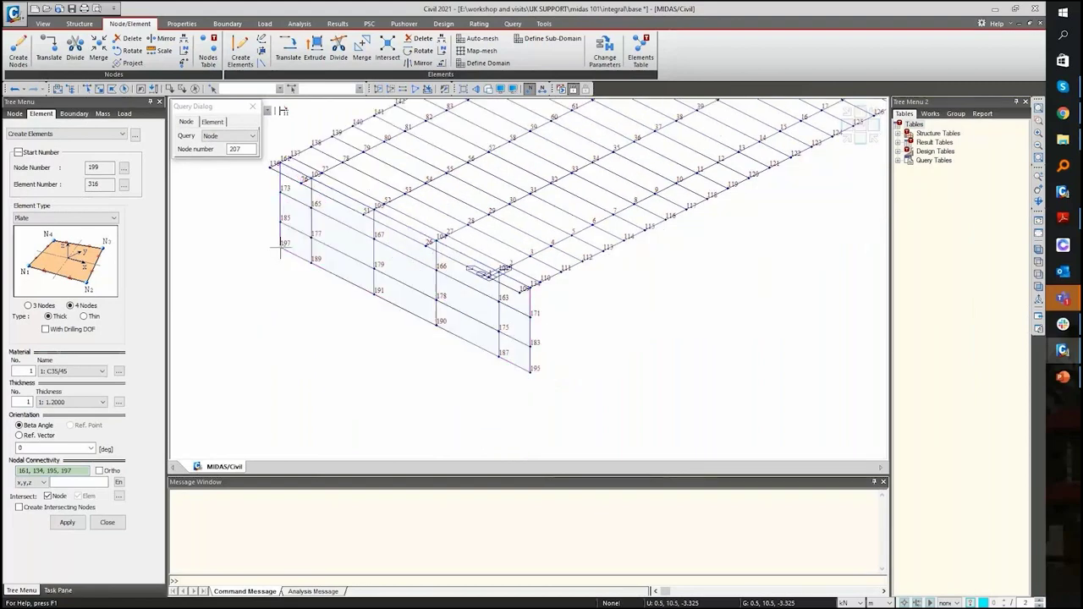
- Create the abutment wall plates at the opposite bridge end through corner nodes 135, 162, 198 and 196
{"action": "scroll", "coordinate": [609, 260], "scroll_direction": "down", "scroll_amount": 3}
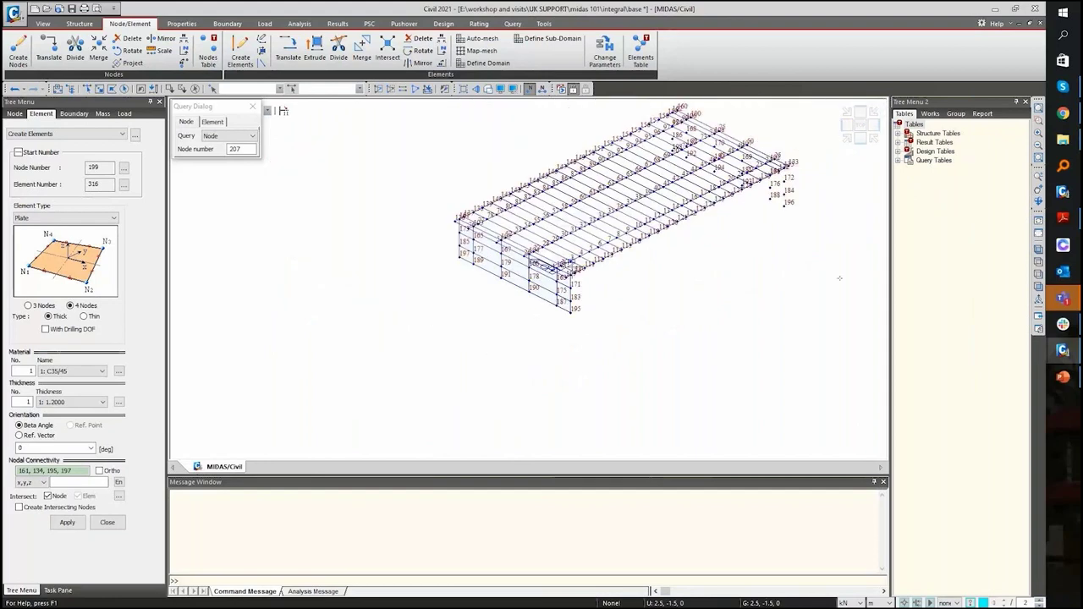
{"action": "middle_click_drag", "start_coordinate": [835, 276], "coordinate": [498, 267], "text": "ctrl"}
{"action": "scroll", "coordinate": [498, 266], "scroll_direction": "up", "scroll_amount": 2}
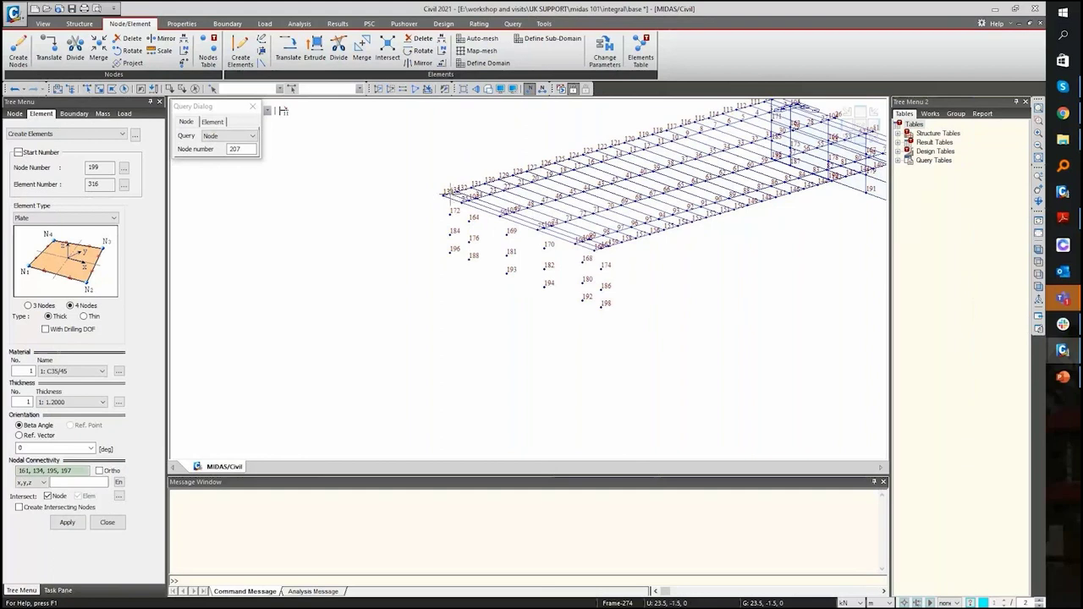
{"action": "left_click", "coordinate": [448, 194]}
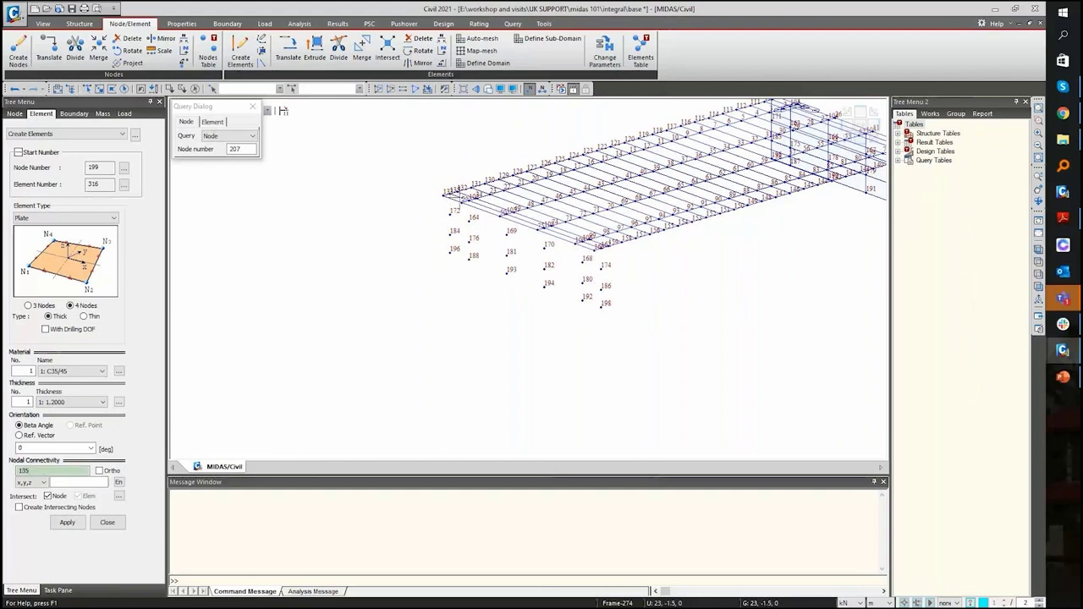
{"action": "left_click", "coordinate": [598, 247]}
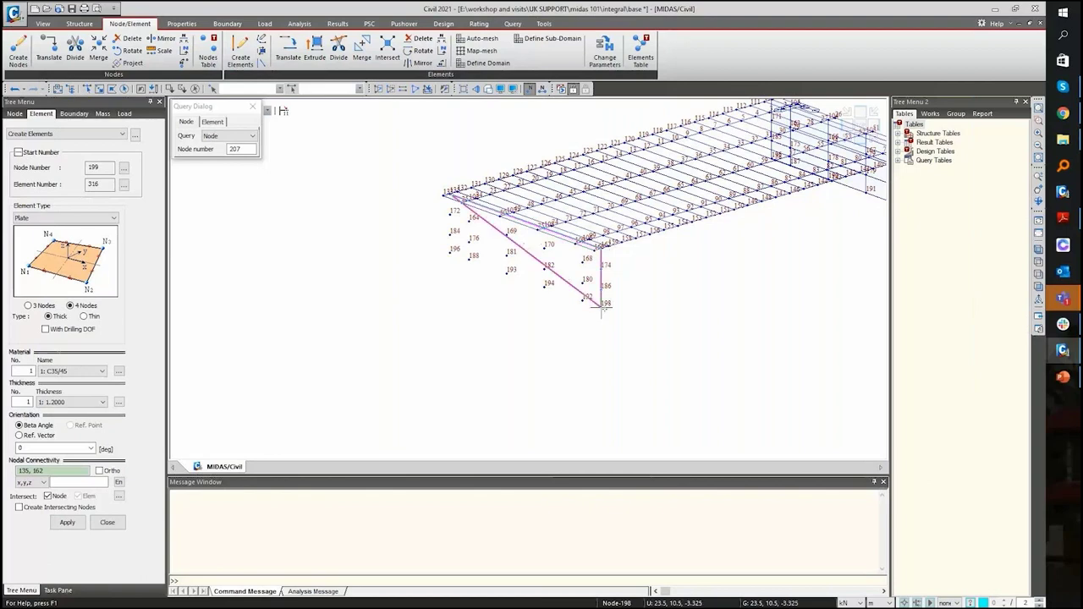
{"action": "left_click", "coordinate": [602, 306]}
{"action": "left_click", "coordinate": [450, 250]}
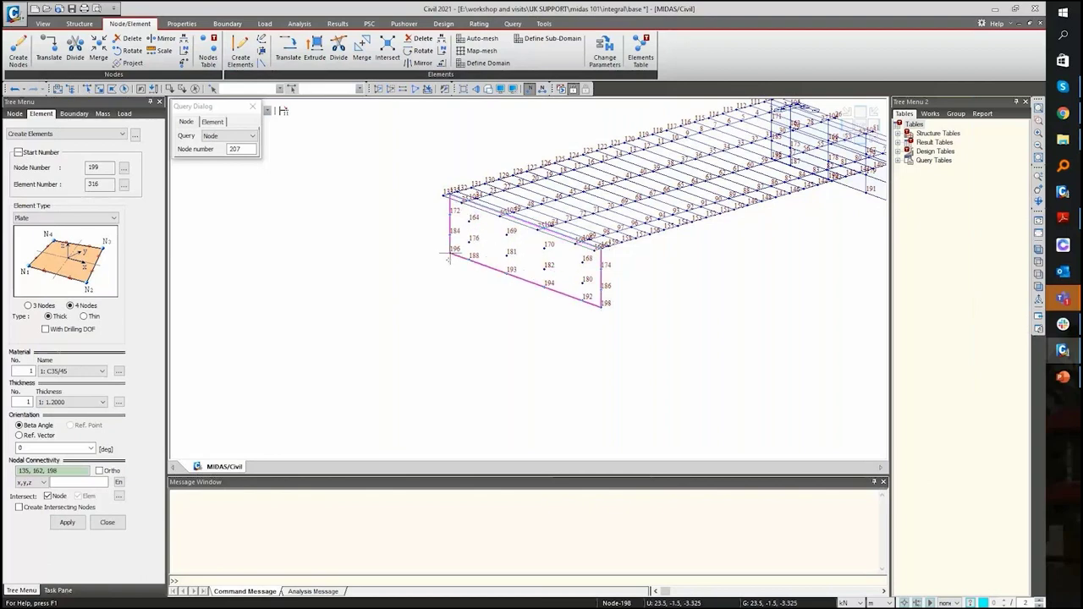
- Inspect the completed abutment walls at both bridge ends in wireframe and rendered isometric display, and finish element creation
{"action": "left_click", "coordinate": [847, 135]}
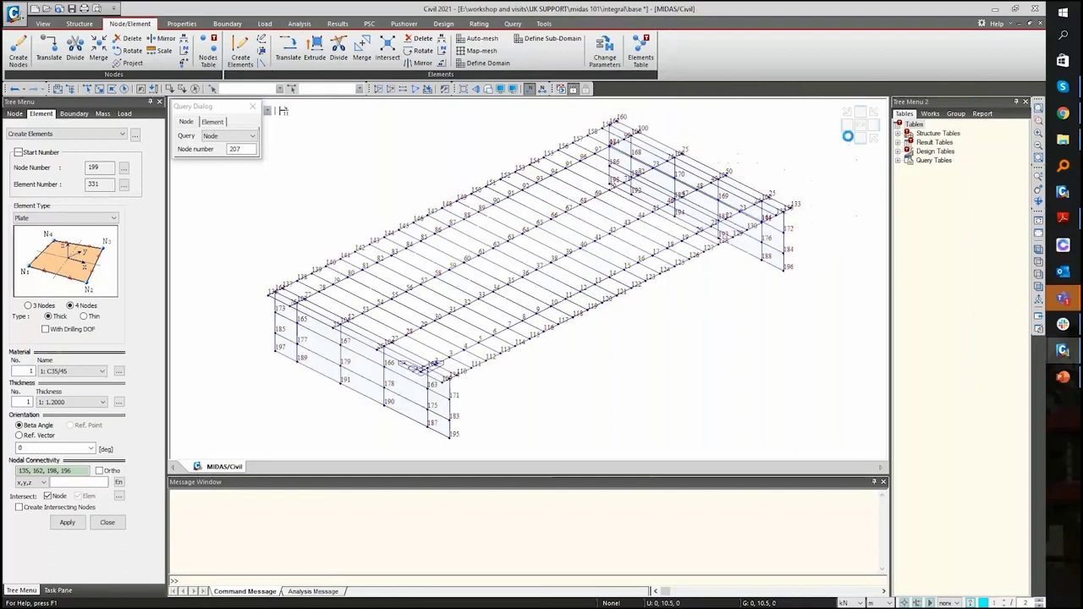
{"action": "scroll", "coordinate": [382, 327], "scroll_direction": "down", "scroll_amount": 2}
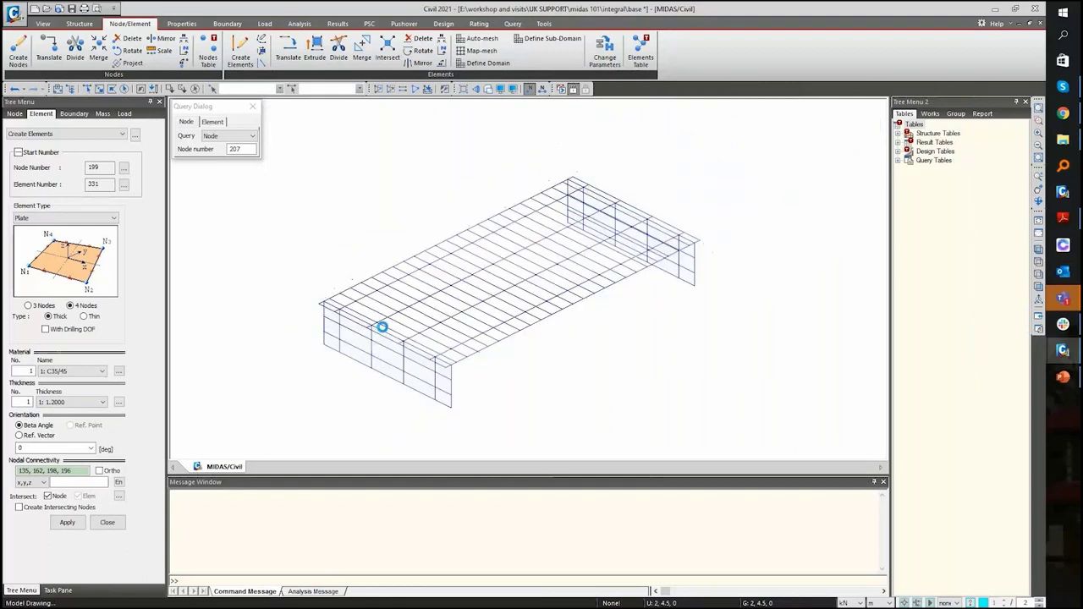
{"action": "left_click", "coordinate": [489, 89]}
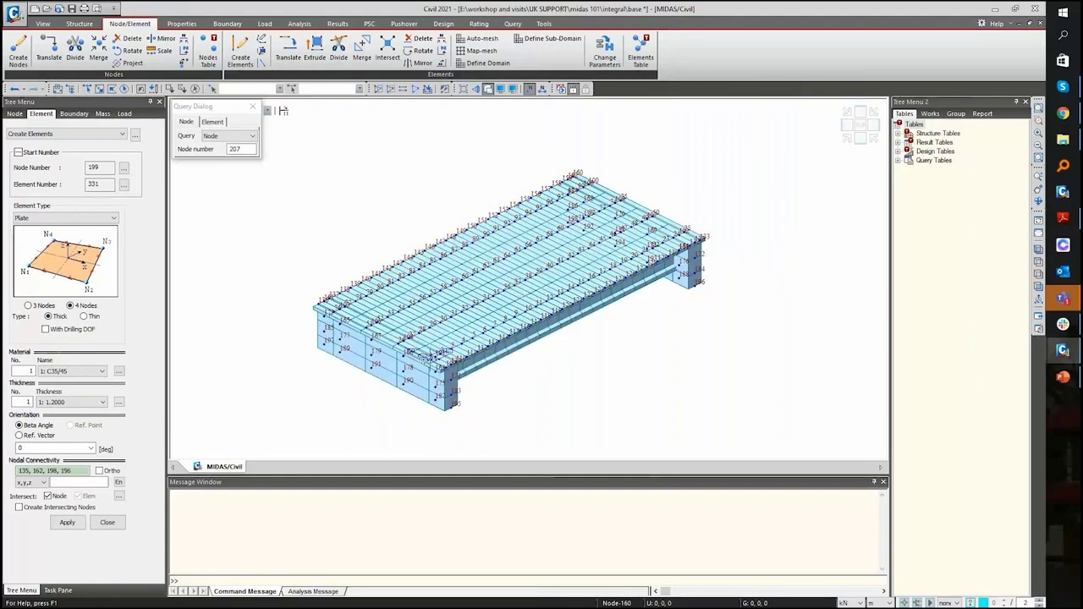
{"action": "scroll", "coordinate": [422, 417], "scroll_direction": "up", "scroll_amount": 3}
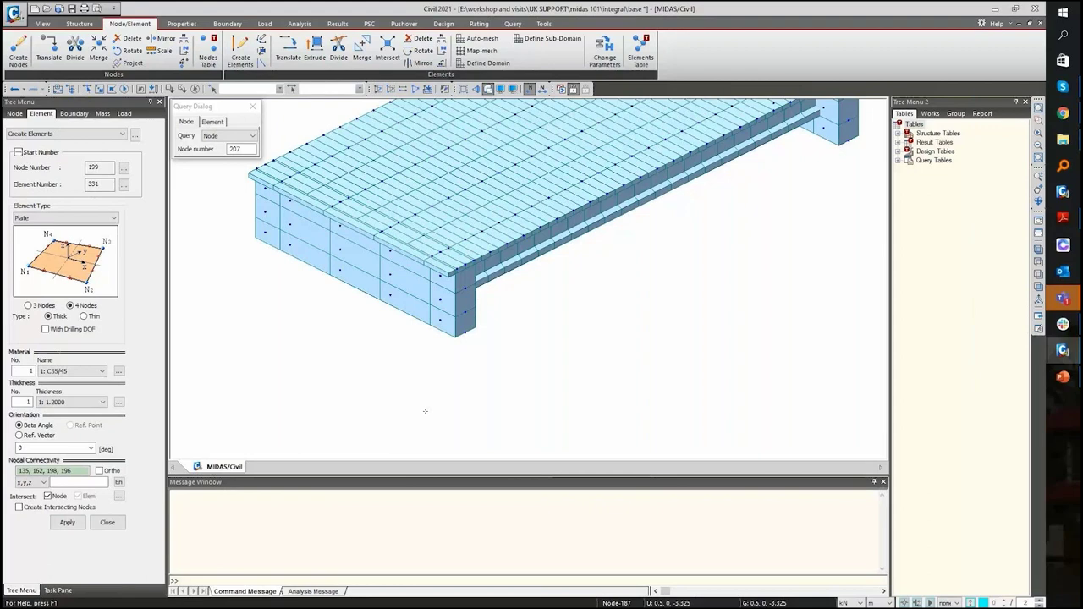
{"action": "left_click", "coordinate": [489, 90]}
{"action": "left_click", "coordinate": [489, 89]}
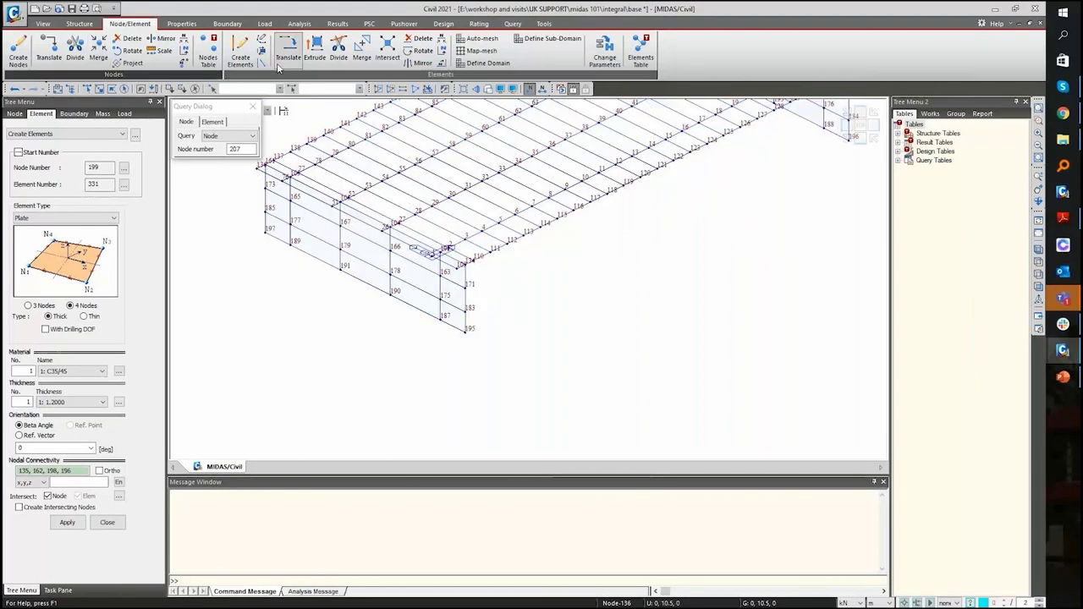
{"action": "left_click", "coordinate": [106, 523]}
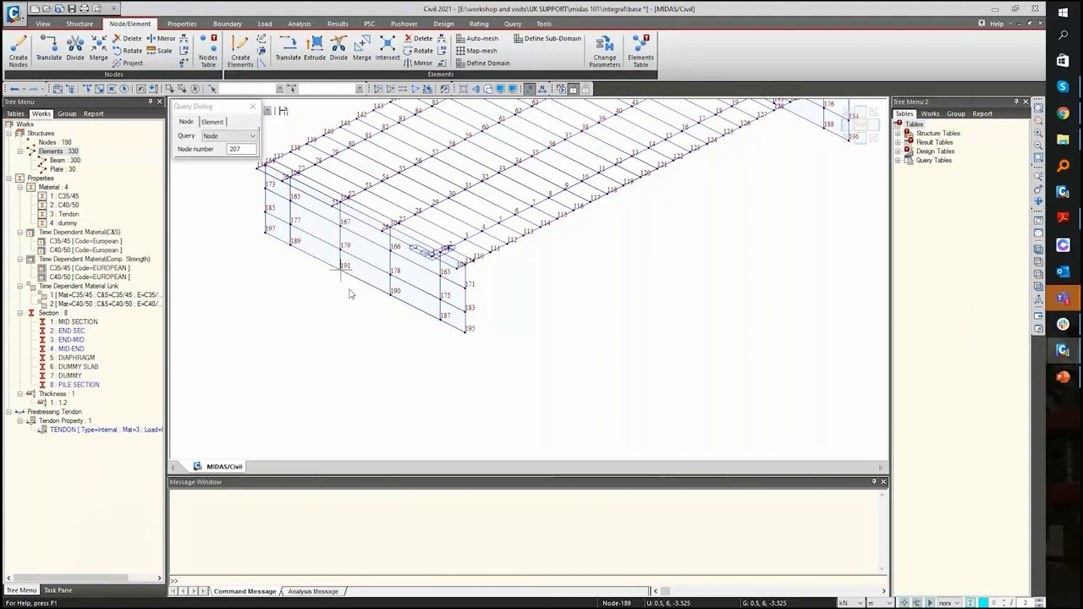
- Set up a node-to-line extrusion of beam elements with section 8: PILE SECTION, translation 0, 0, -1 m, repeated 10 times
{"action": "left_click", "coordinate": [315, 53]}
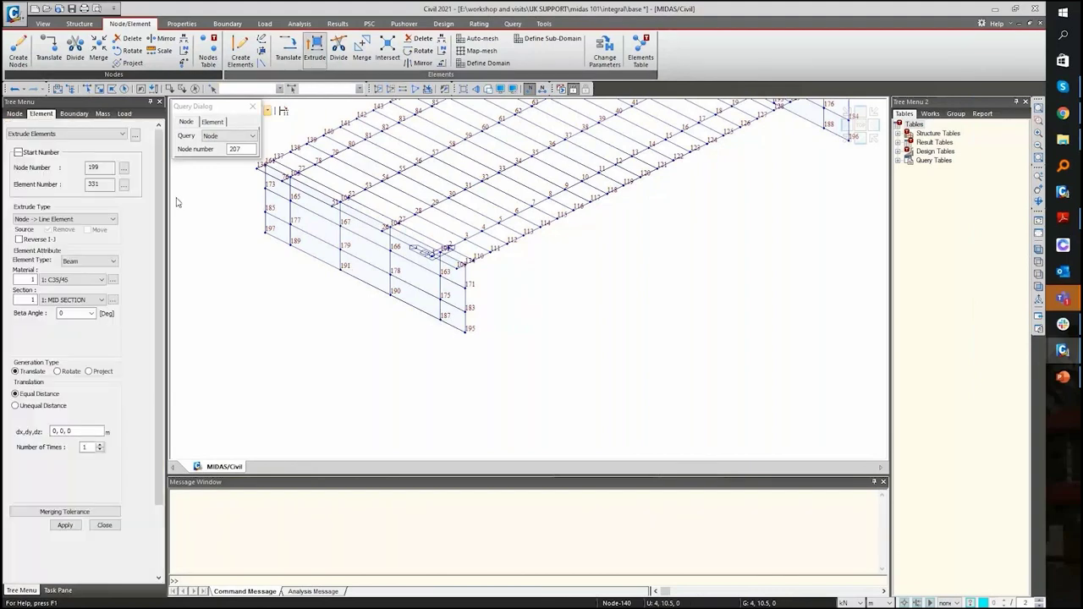
{"action": "left_click", "coordinate": [72, 300]}
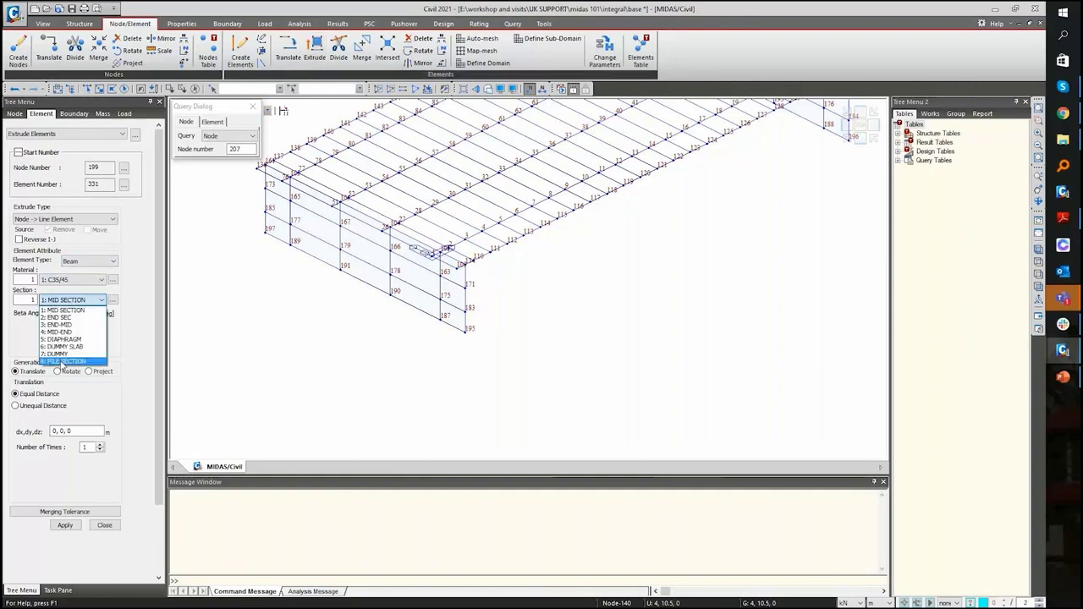
{"action": "left_click", "coordinate": [63, 362]}
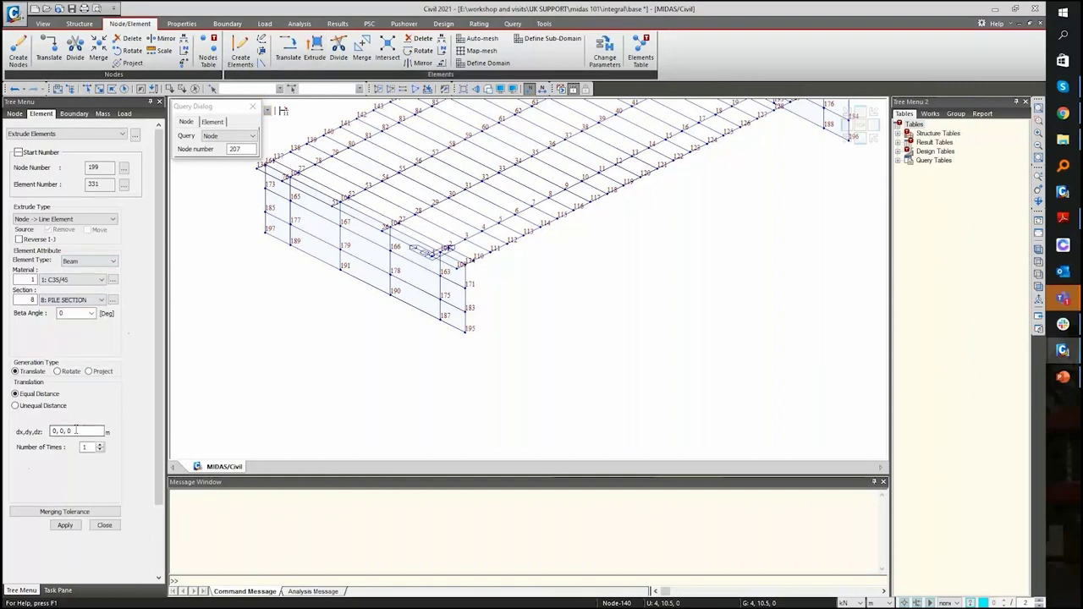
{"action": "left_click_drag", "start_coordinate": [76, 431], "coordinate": [54, 431]}
{"action": "type", "text": "0, 0, -1"}
{"action": "double_click", "coordinate": [92, 447]}
{"action": "type", "text": "10"}
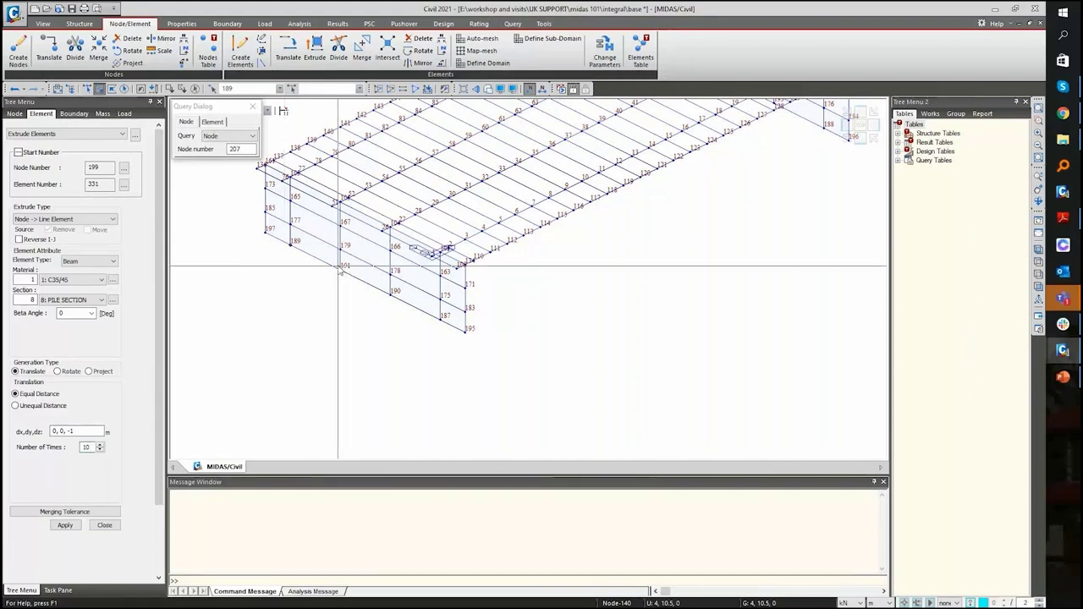
- Extrude the piles from bottom nodes 187 to 194 of both abutment walls, and display the model rendered without node numbers
{"action": "left_click_drag", "start_coordinate": [338, 267], "coordinate": [401, 303]}
{"action": "left_click", "coordinate": [441, 316]}
{"action": "mouse_move", "coordinate": [460, 338]}
{"action": "middle_mouse_down", "text": "ctrl"}
{"action": "mouse_move", "coordinate": [707, 288]}
{"action": "mouse_move", "coordinate": [609, 307]}
{"action": "mouse_move", "coordinate": [427, 276]}
{"action": "mouse_move", "coordinate": [672, 124]}
{"action": "middle_mouse_up", "text": "ctrl"}
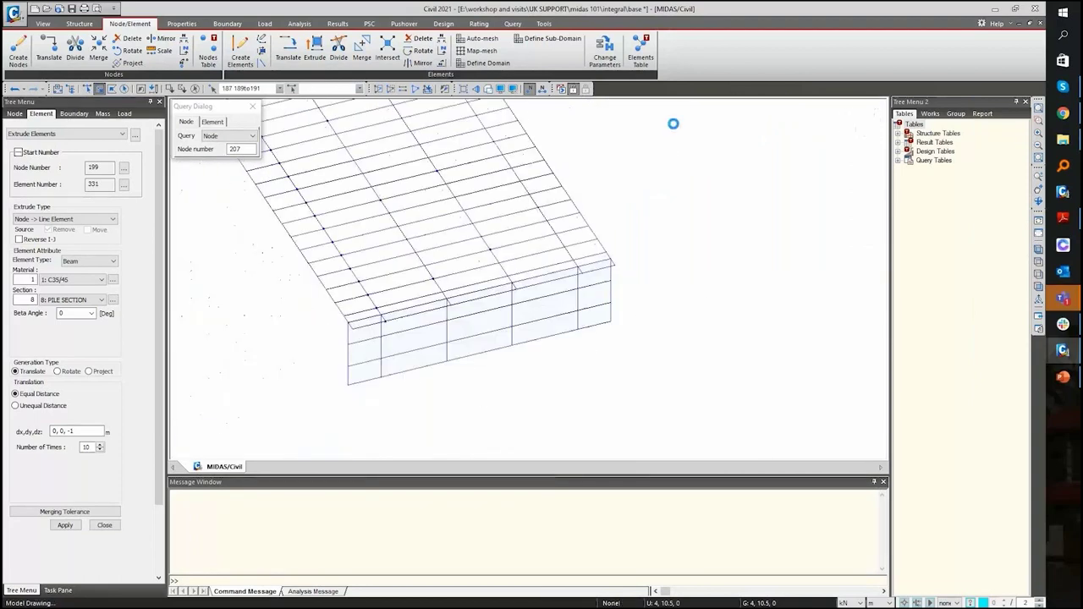
{"action": "left_click", "coordinate": [446, 356]}
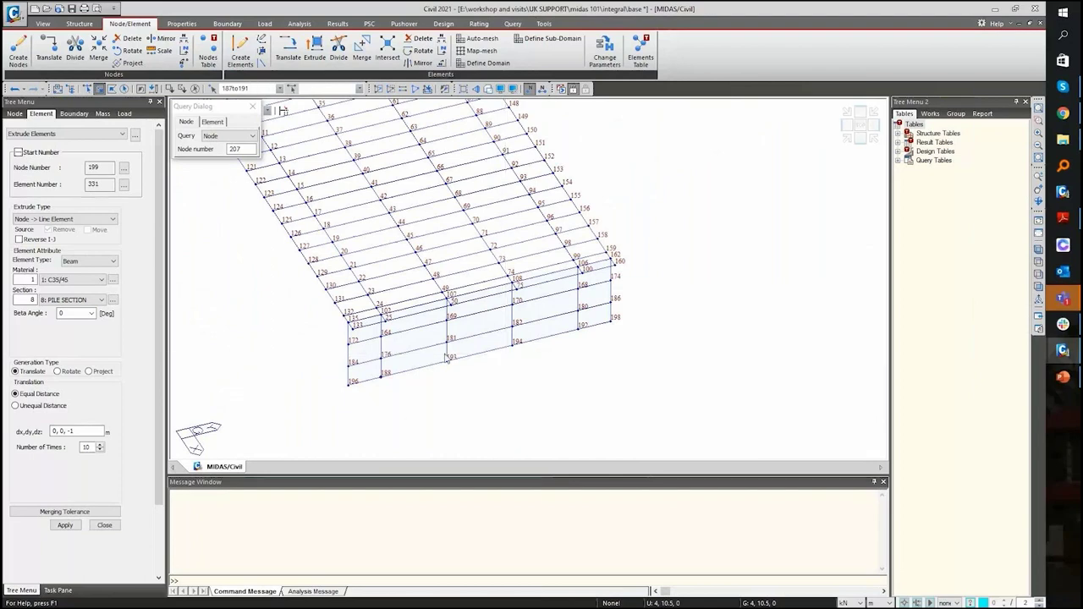
{"action": "left_click", "coordinate": [512, 345]}
{"action": "left_click", "coordinate": [556, 337]}
{"action": "left_click", "coordinate": [578, 328]}
{"action": "left_click", "coordinate": [65, 524]}
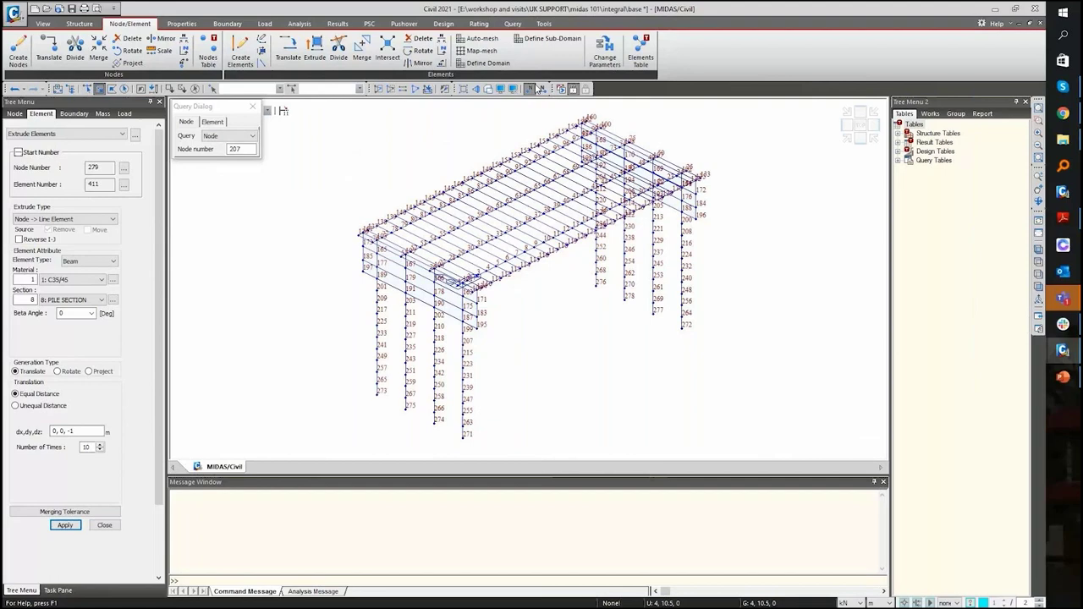
{"action": "left_click", "coordinate": [537, 88]}
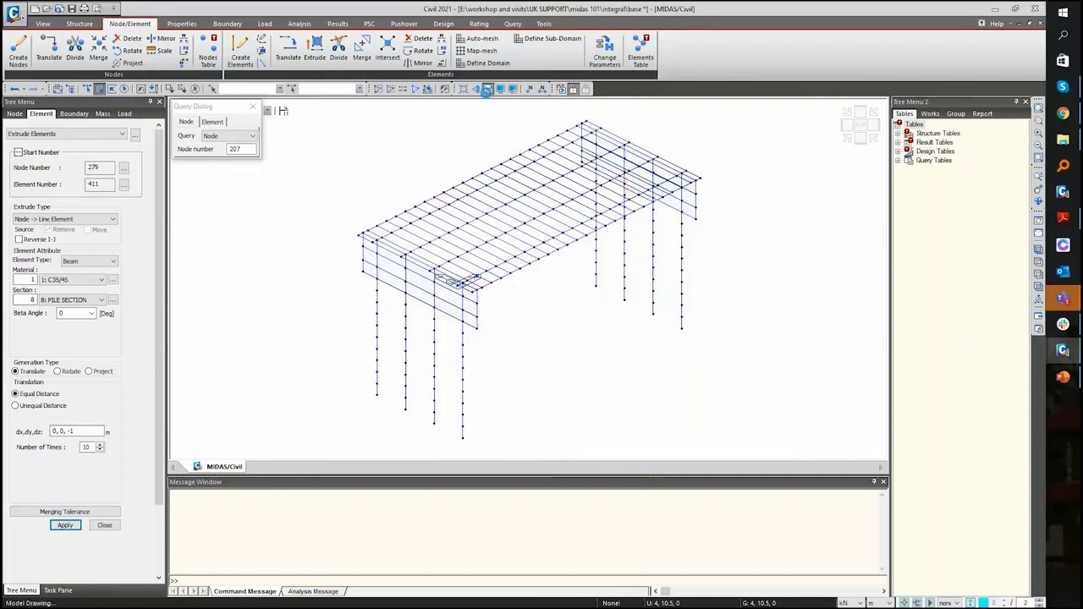
{"action": "left_click", "coordinate": [487, 89]}
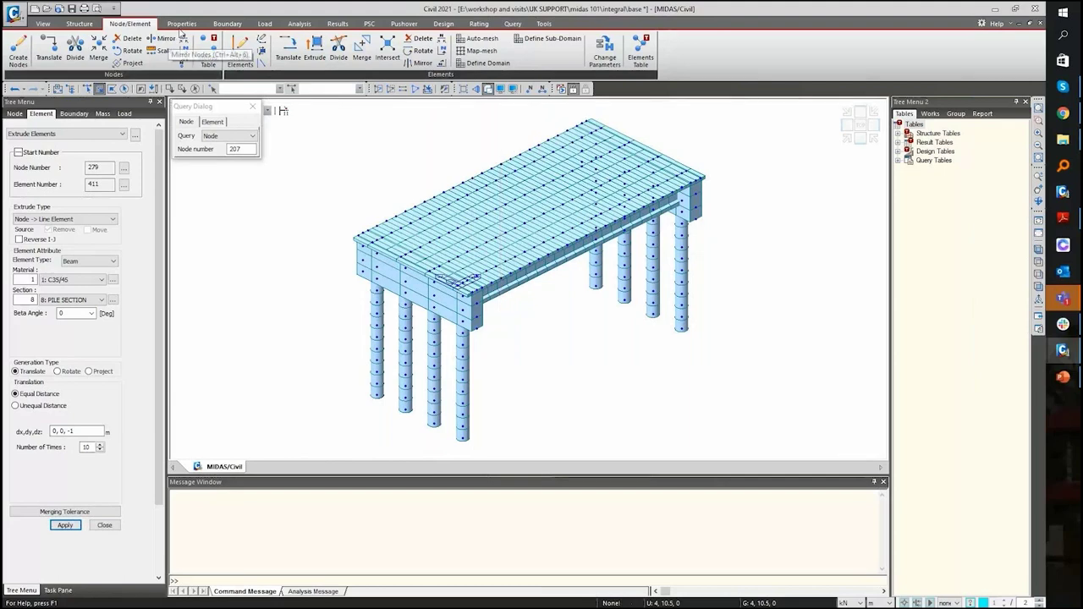
- Define integral bridge pile springs in sand with ground level -3.325 m, pile diameter 1 m and subgrade reaction coefficient 30000 kN/m^3
{"action": "left_click", "coordinate": [227, 23]}
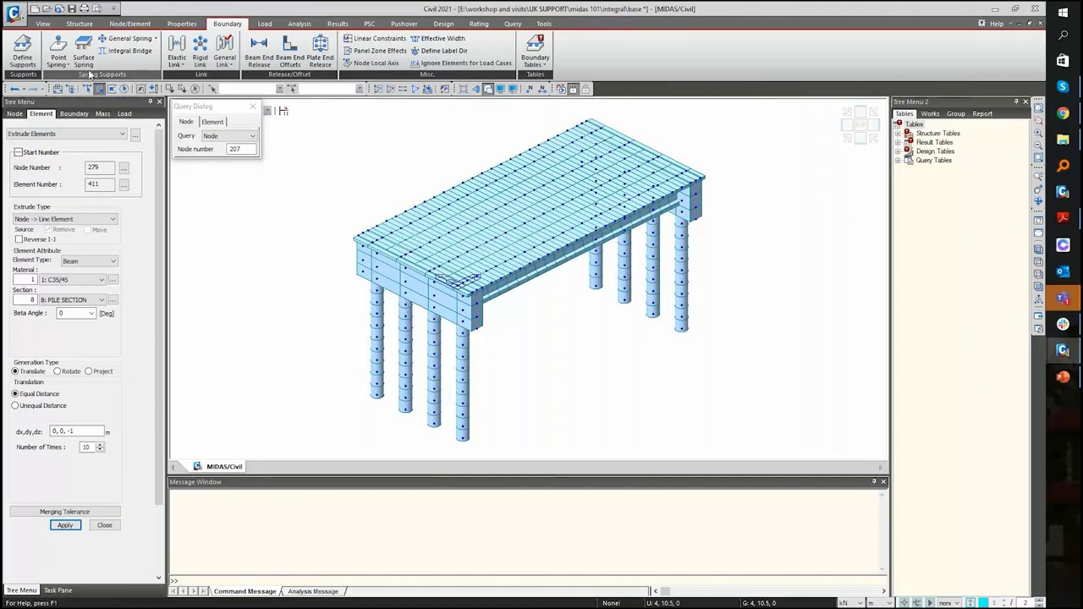
{"action": "left_click", "coordinate": [125, 50]}
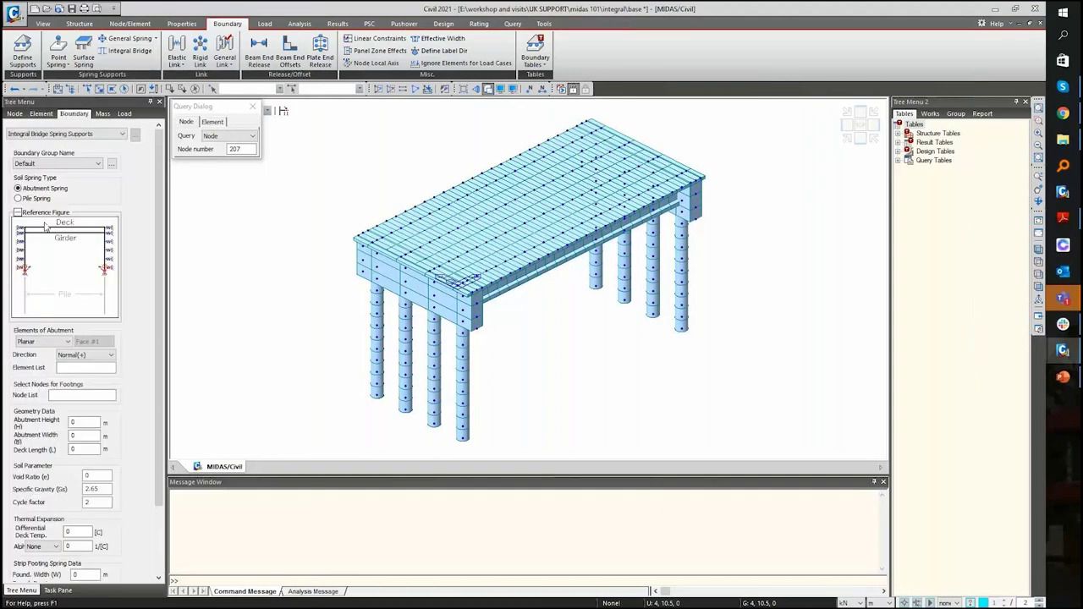
{"action": "left_click", "coordinate": [19, 198]}
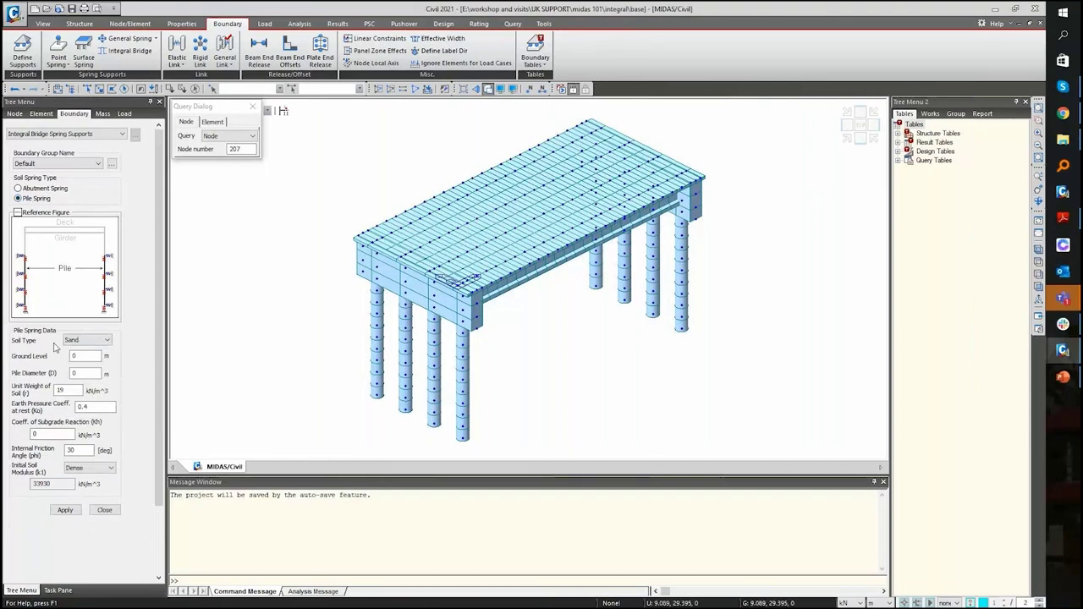
{"action": "left_click", "coordinate": [78, 357]}
{"action": "left_click", "coordinate": [466, 332]}
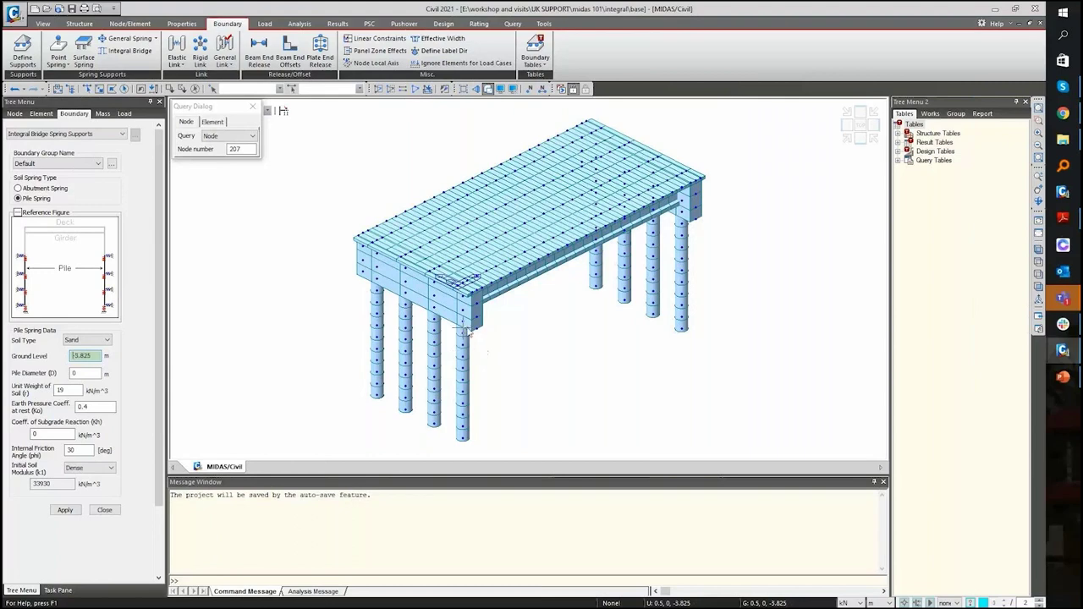
{"action": "left_click", "coordinate": [464, 329]}
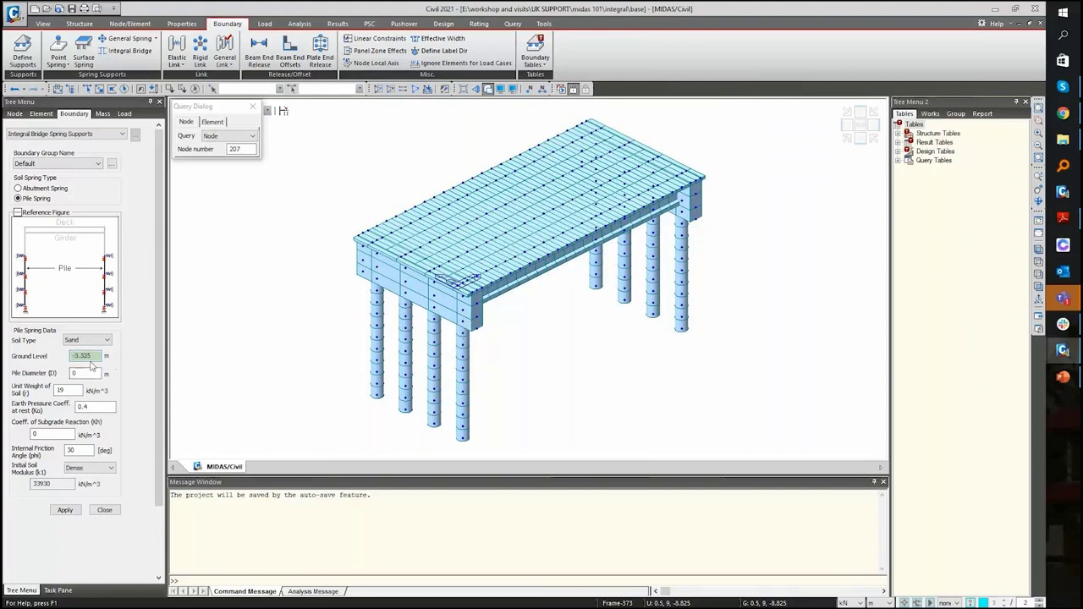
{"action": "double_click", "coordinate": [92, 373]}
{"action": "type", "text": "1"}
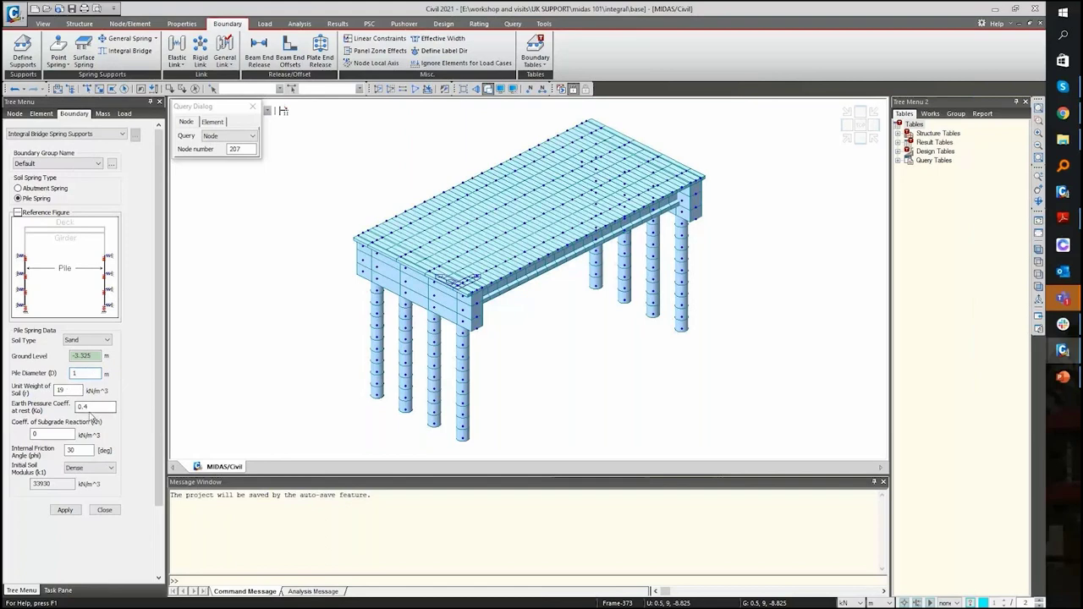
{"action": "double_click", "coordinate": [66, 434]}
{"action": "type", "text": "30000"}
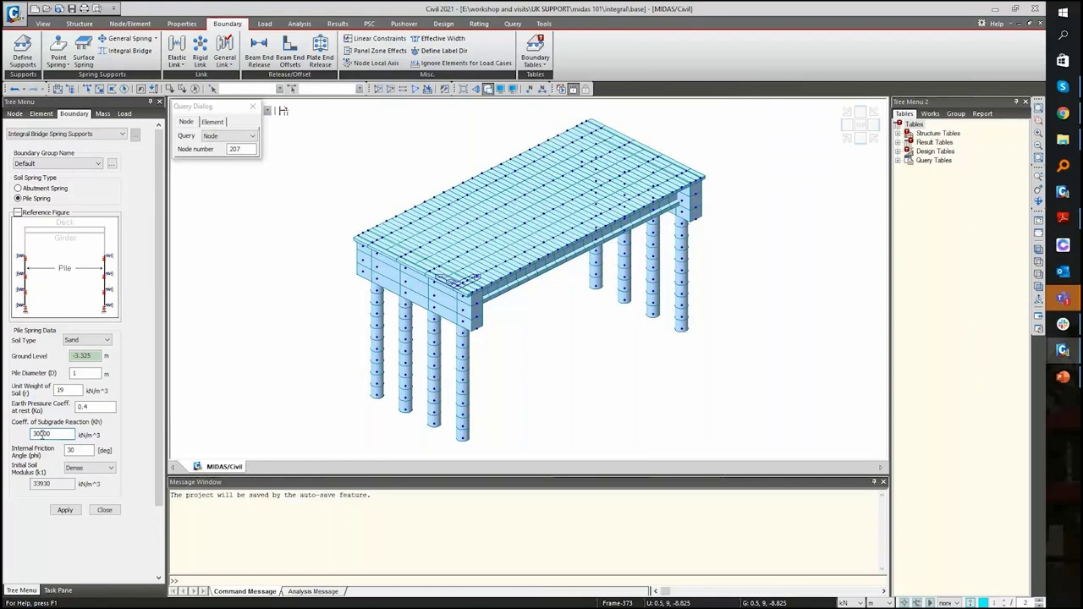
- Select all piles at both abutments in the side elevation and apply the pile springs to them
{"action": "left_click", "coordinate": [66, 511]}
{"action": "left_click", "coordinate": [488, 88]}
{"action": "left_click", "coordinate": [99, 88]}
{"action": "left_click_drag", "start_coordinate": [218, 193], "coordinate": [304, 462]}
{"action": "left_click_drag", "start_coordinate": [782, 193], "coordinate": [824, 448]}
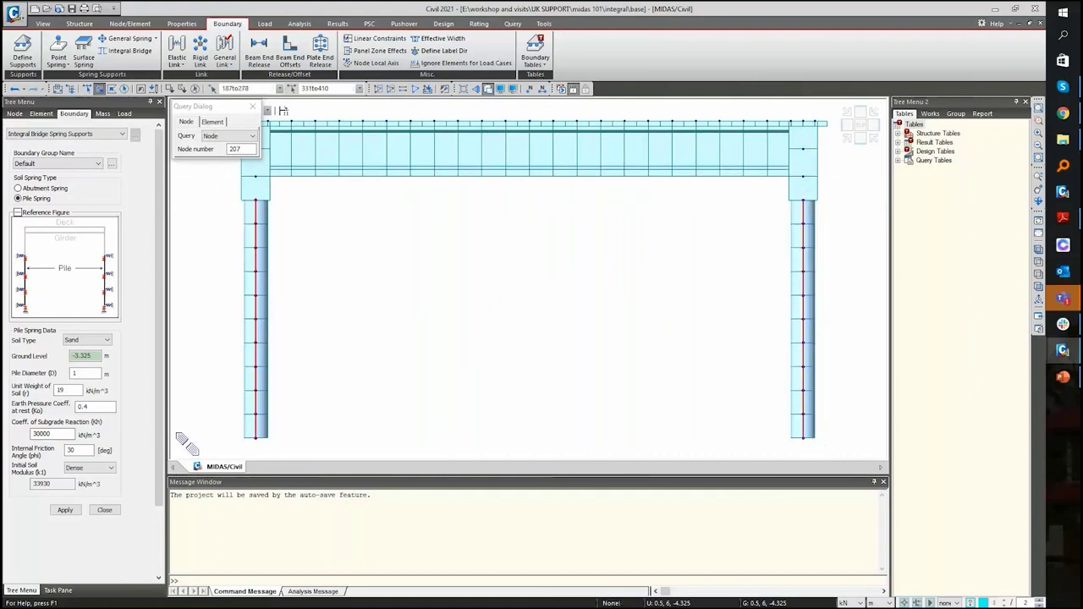
{"action": "left_click", "coordinate": [65, 509]}
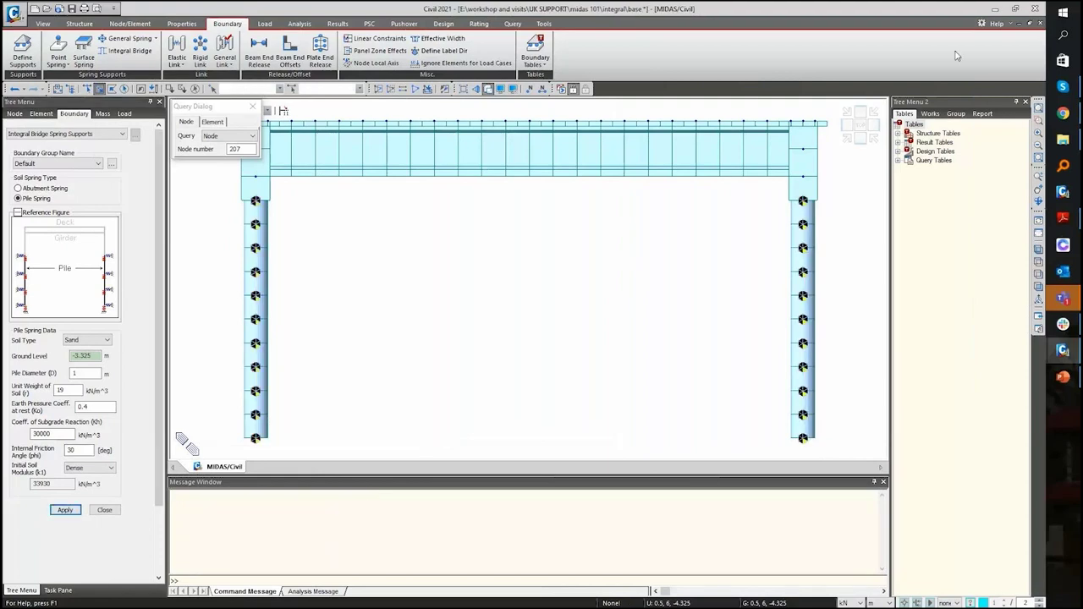
{"action": "left_click", "coordinate": [846, 133]}
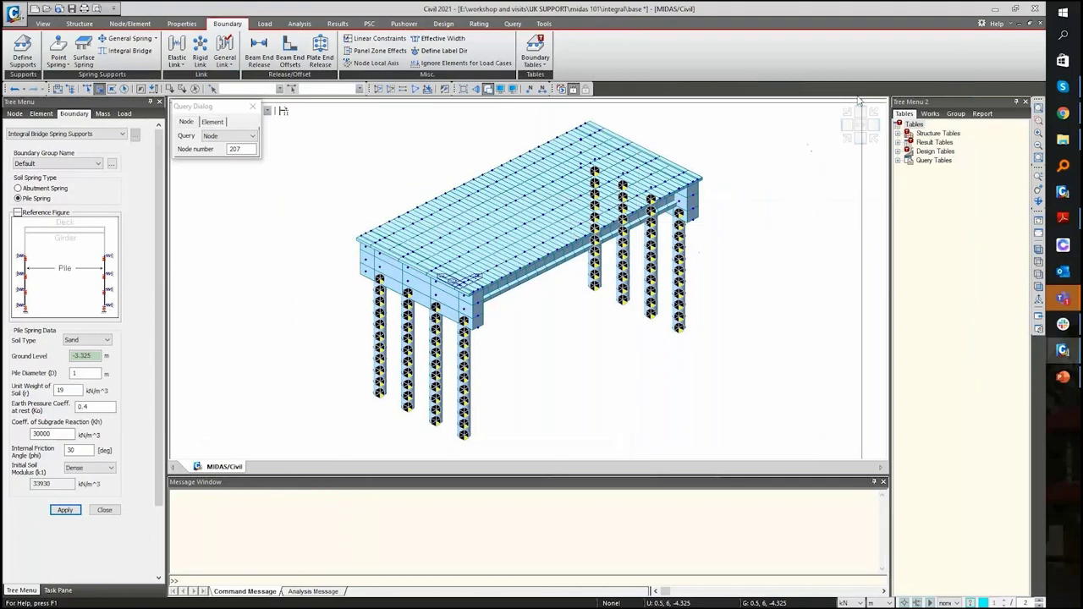
- Assign supports fixed in all translations and rotations to the base nodes of all piles
{"action": "left_click", "coordinate": [859, 140]}
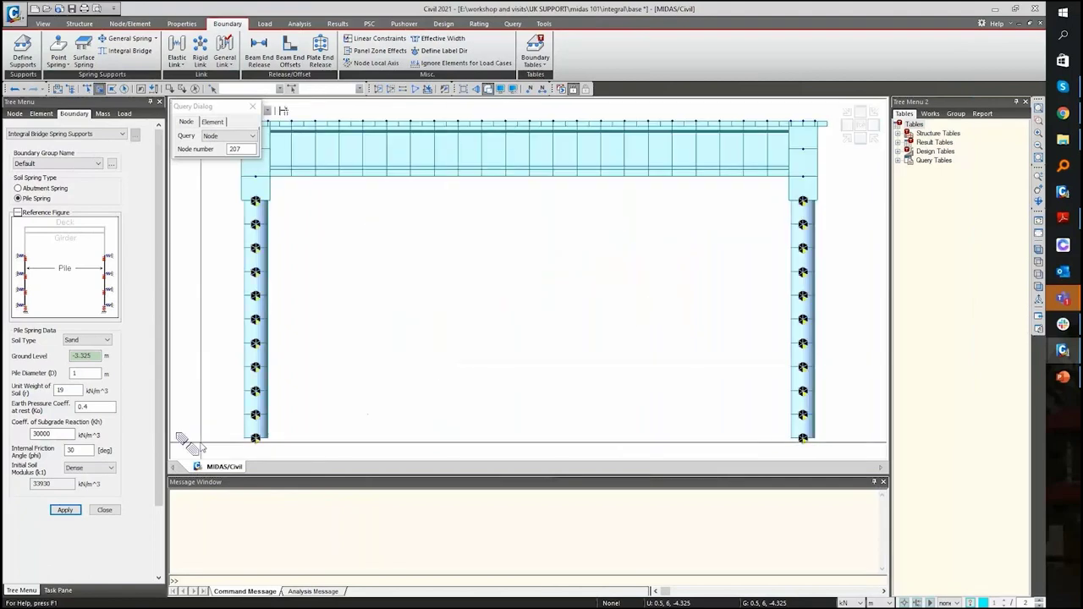
{"action": "left_click_drag", "start_coordinate": [783, 432], "coordinate": [815, 457]}
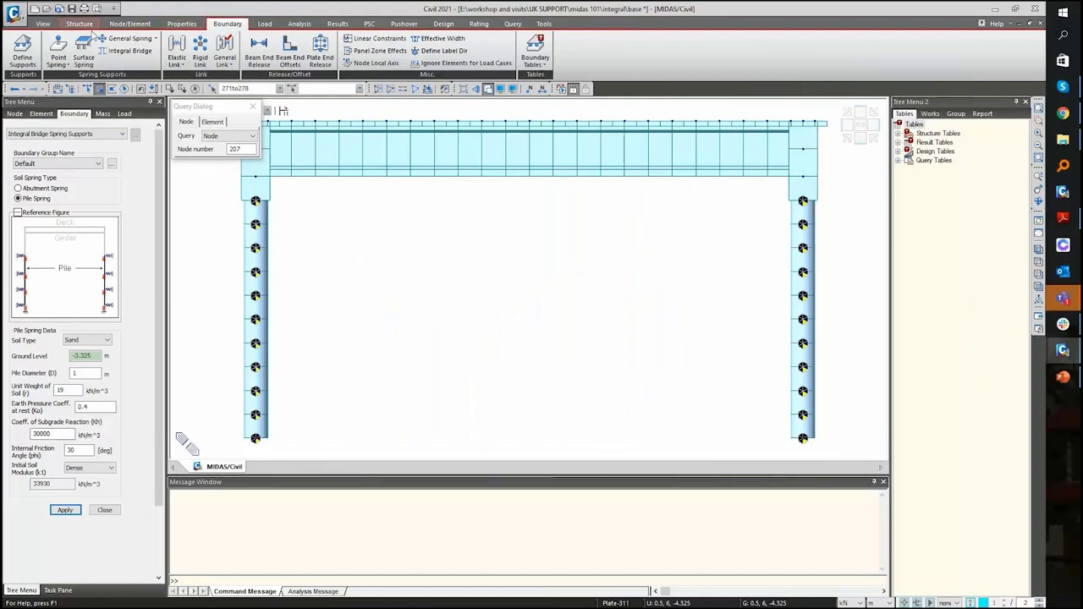
{"action": "left_click", "coordinate": [23, 51]}
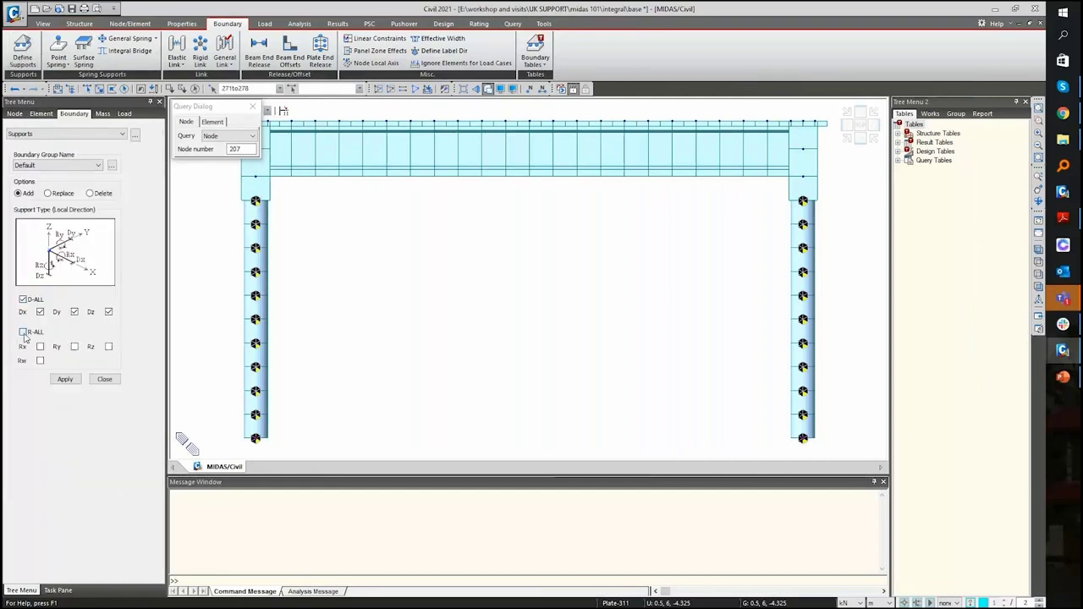
{"action": "left_click", "coordinate": [24, 333]}
{"action": "left_click", "coordinate": [65, 379]}
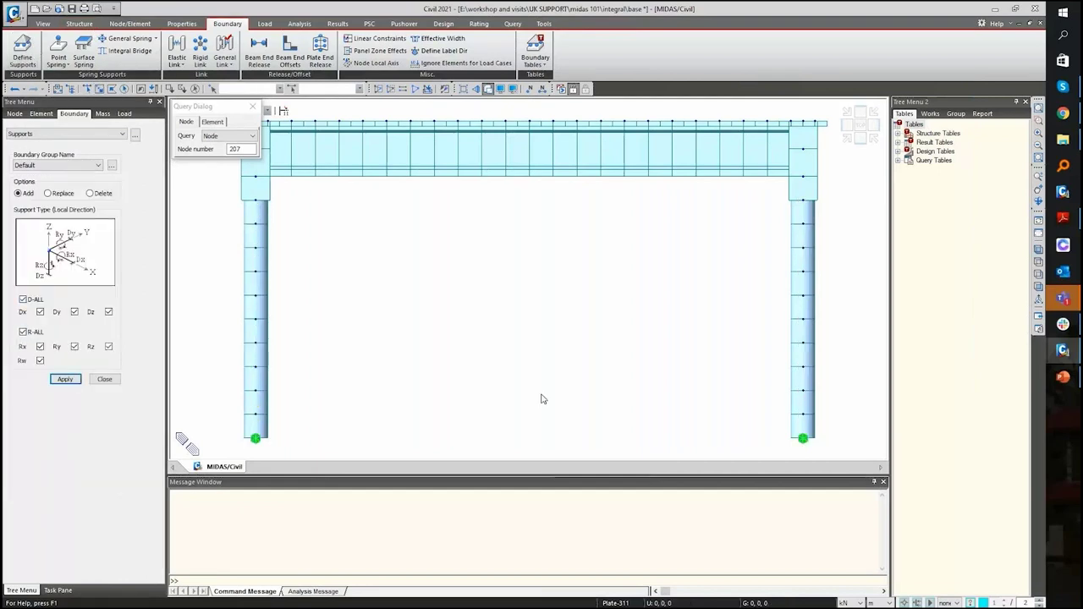
{"action": "left_click", "coordinate": [848, 134]}
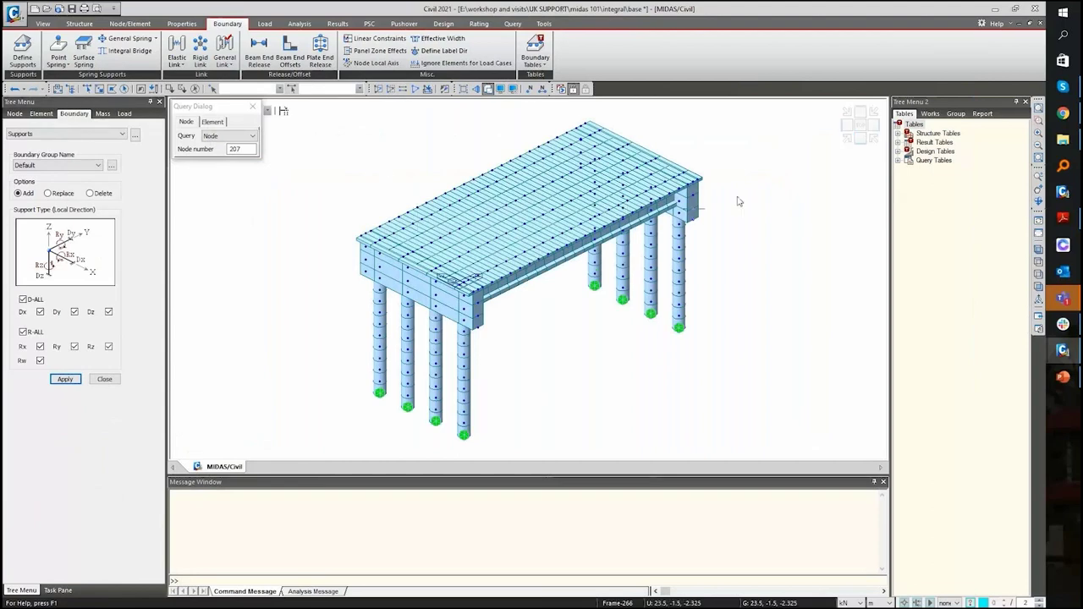
{"action": "left_click", "coordinate": [98, 380]}
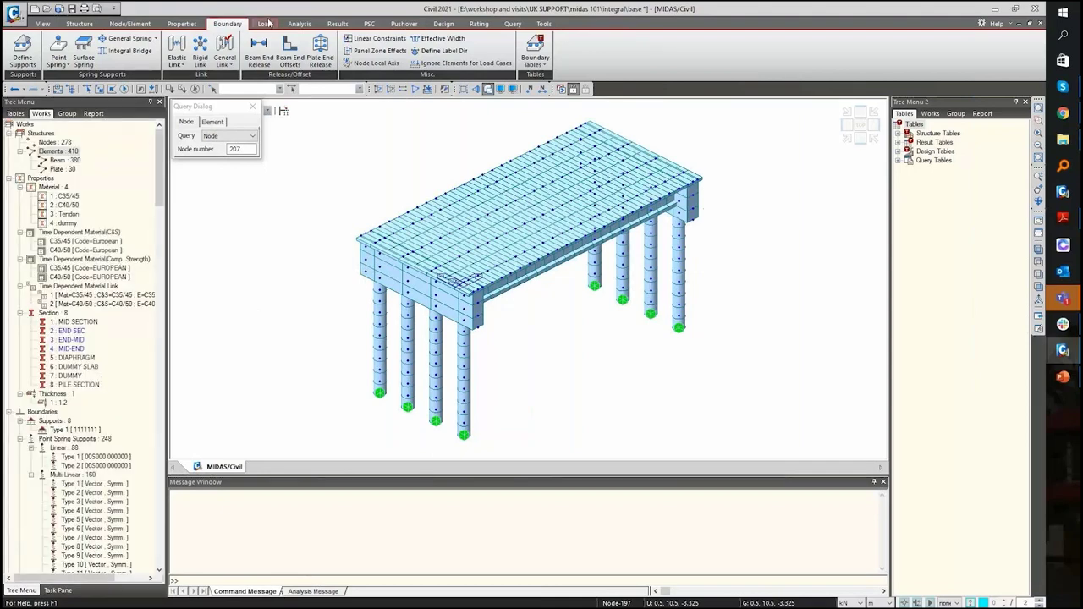
- Add a static load case named sw with type Dead Load (D)
{"action": "left_click", "coordinate": [266, 24]}
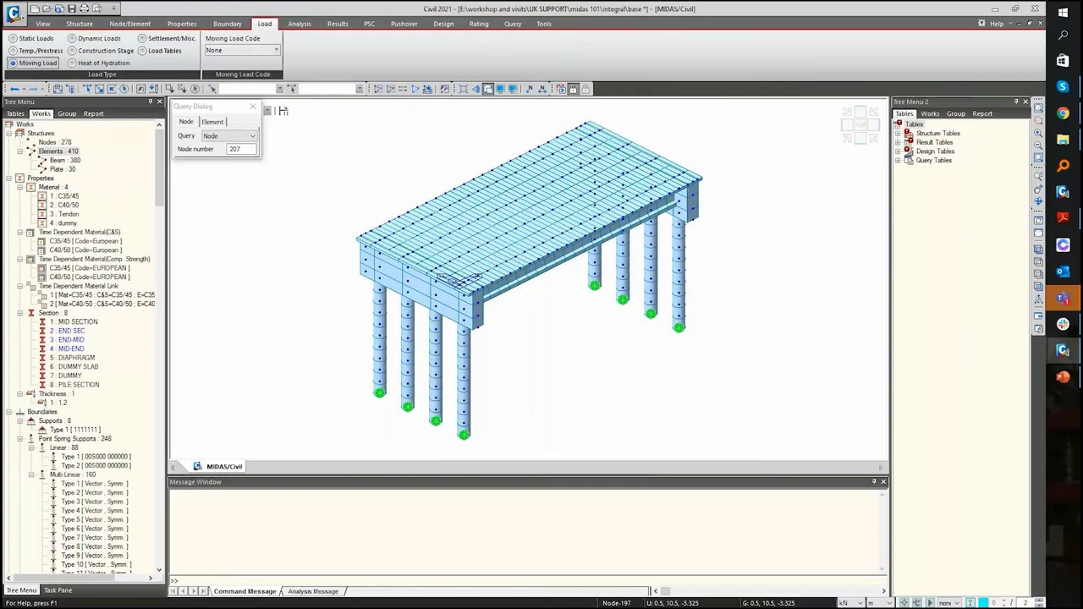
{"action": "left_click", "coordinate": [28, 39]}
{"action": "left_click", "coordinate": [110, 40]}
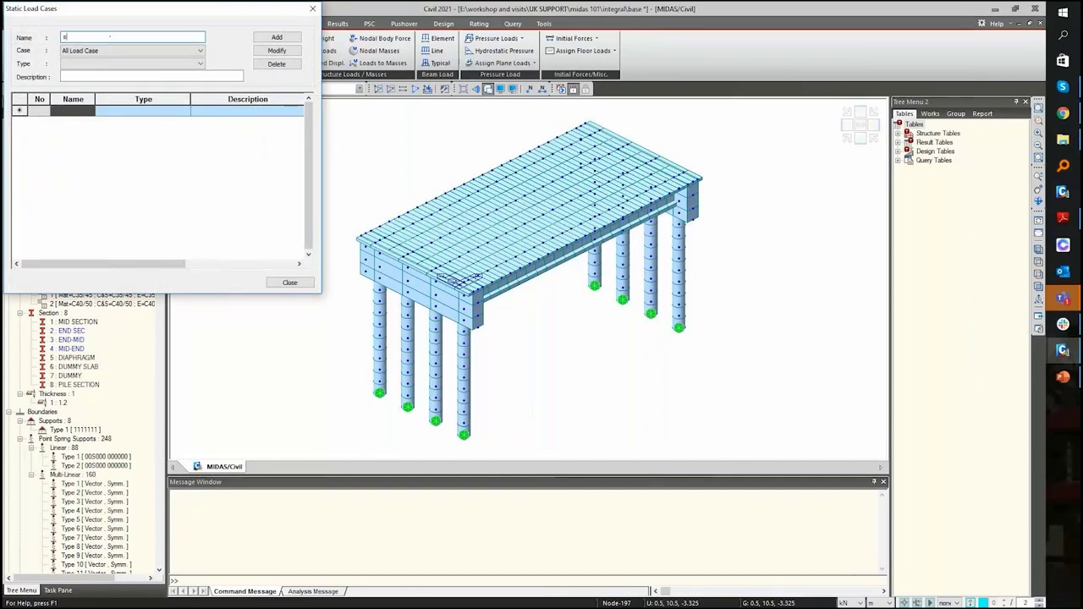
{"action": "left_click", "coordinate": [282, 42]}
{"action": "key", "text": "Return"}
{"action": "left_click", "coordinate": [135, 65]}
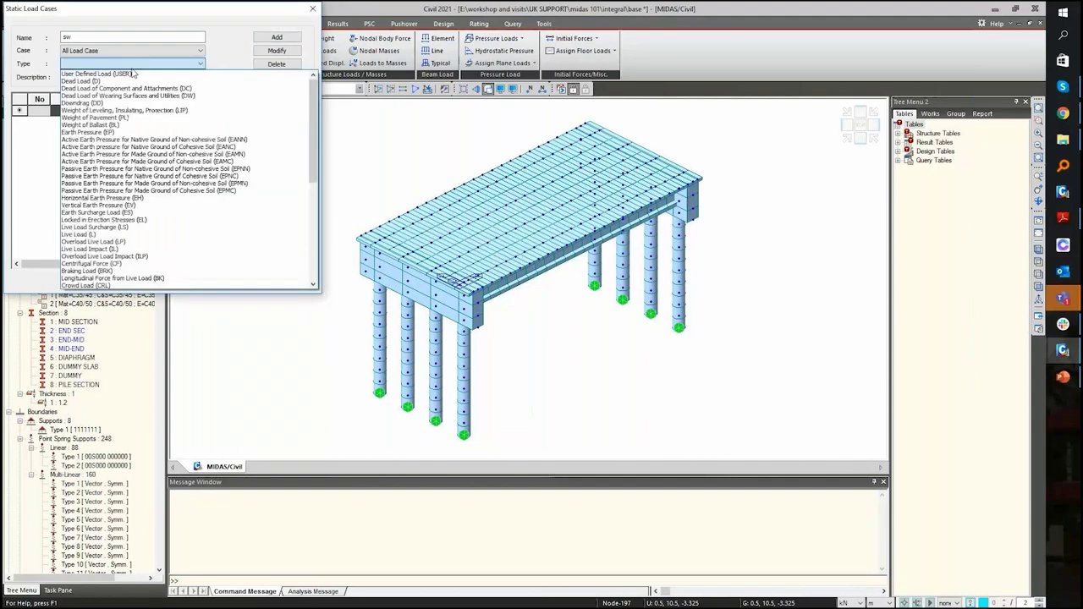
{"action": "left_click", "coordinate": [101, 81]}
{"action": "left_click", "coordinate": [254, 38]}
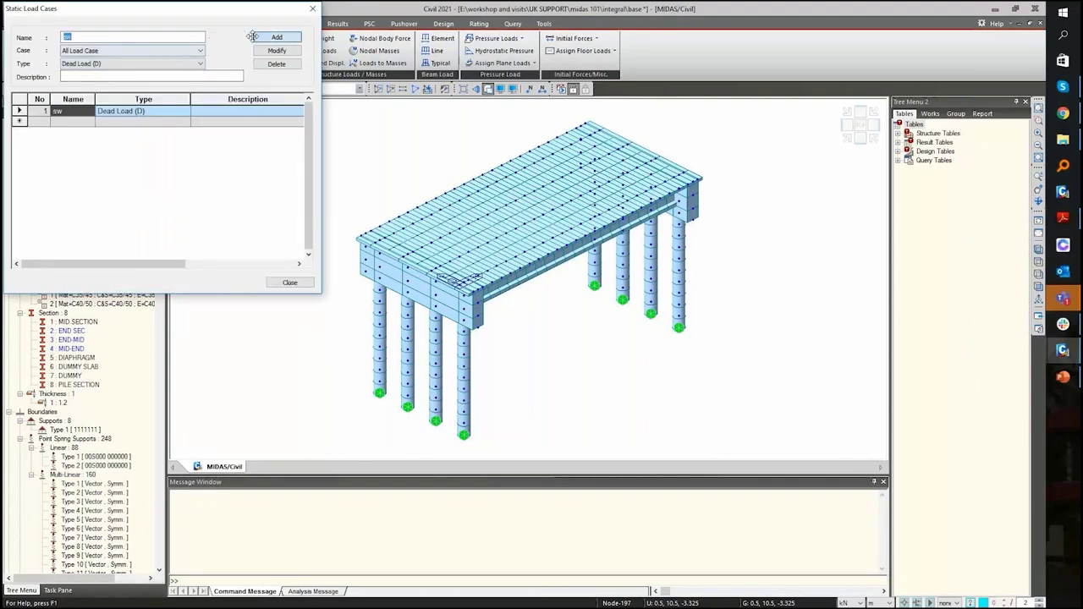
- Add a static load case named PRESTRESS with type Dead Load (D)
{"action": "left_click", "coordinate": [103, 39]}
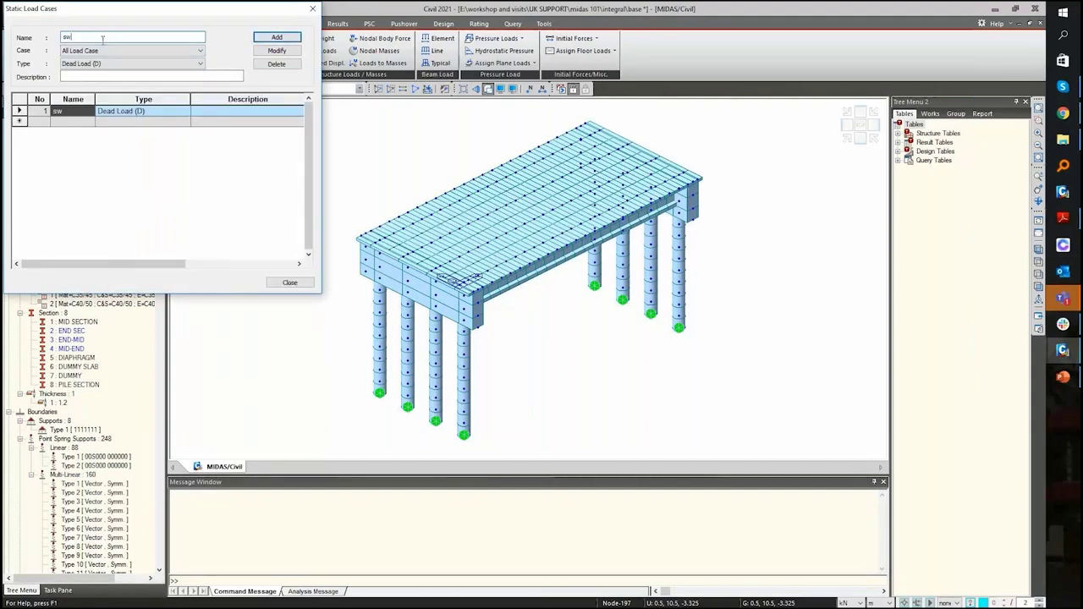
{"action": "double_click", "coordinate": [102, 38]}
{"action": "type", "text": "pRESES"}
{"action": "key", "text": "BackSpace"}
{"action": "key", "text": "BackSpace"}
{"action": "key", "text": "BackSpace"}
{"action": "key", "text": "BackSpace"}
{"action": "key", "text": "BackSpace"}
{"action": "key", "text": "BackSpace"}
{"action": "type", "text": "PRESTRESS"}
{"action": "left_click", "coordinate": [277, 38]}
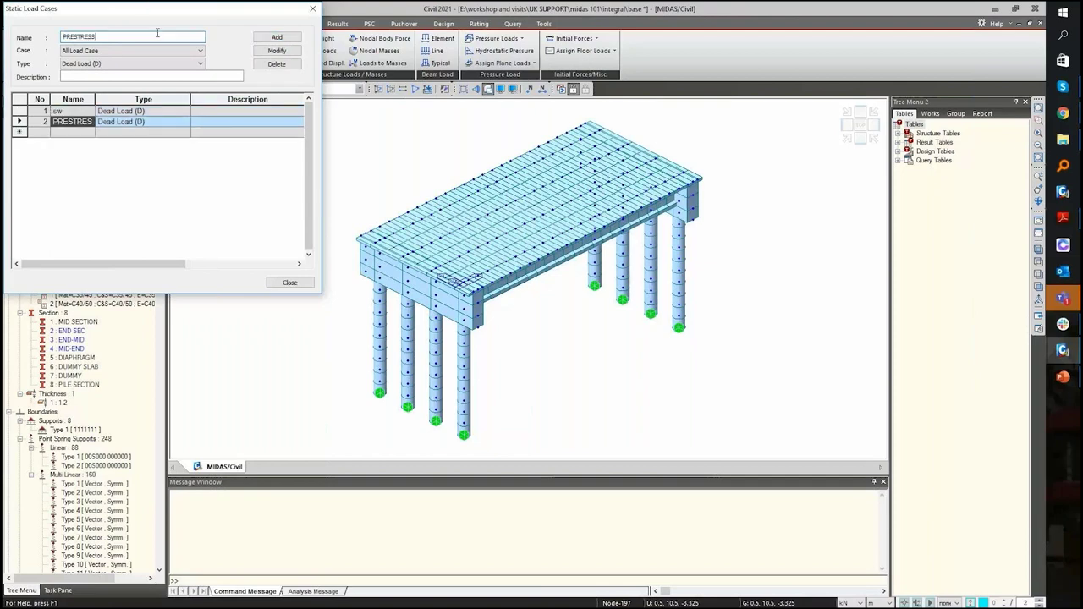
- Enter a further static load case named SIDL, keeping the type Dead Load (D)
{"action": "type", "text": "SIDL"}
{"action": "left_click", "coordinate": [126, 65]}
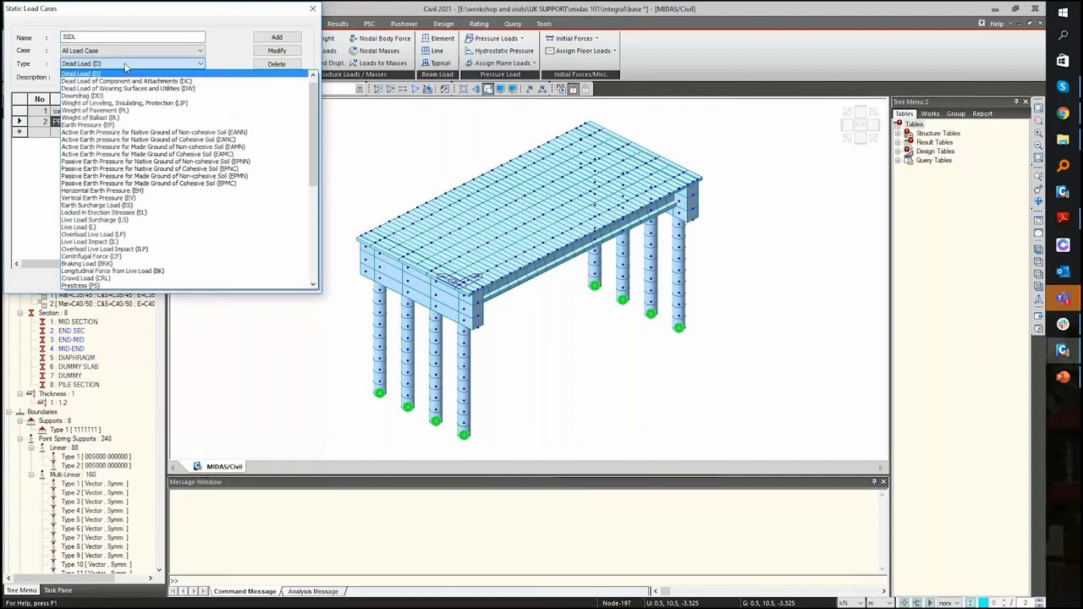
{"action": "left_click", "coordinate": [125, 66]}
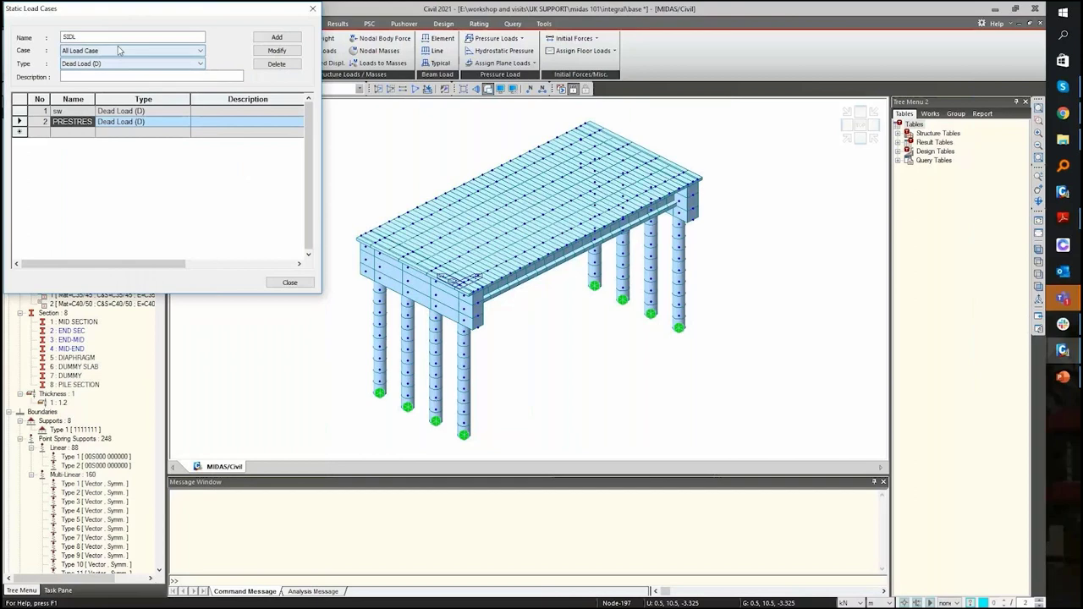
- Add a static load case named SIDL with the type Dead Load (D)
{"action": "left_click", "coordinate": [258, 41]}
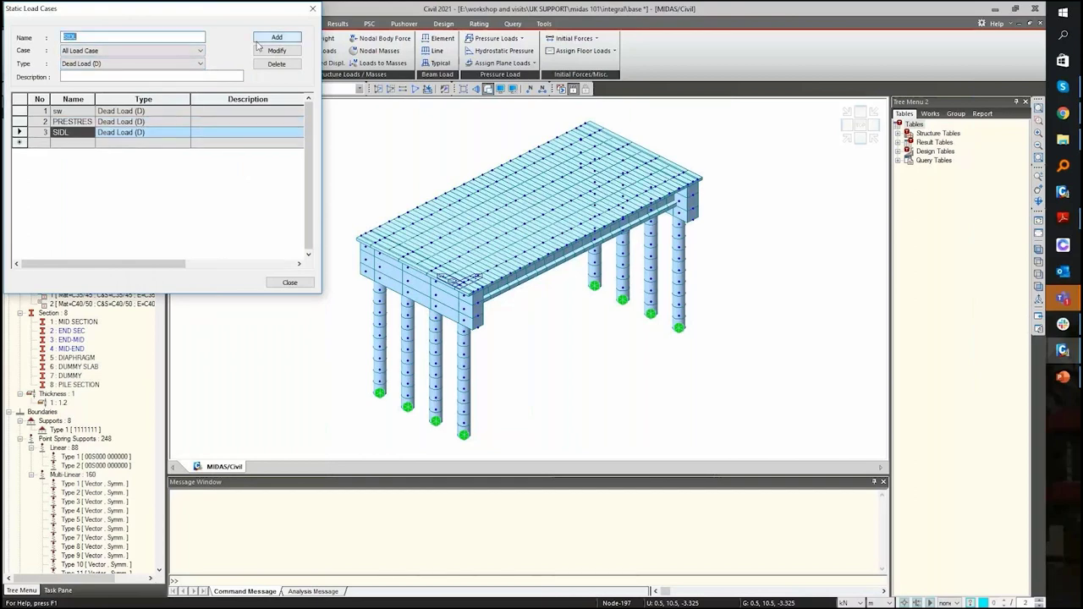
{"action": "left_click", "coordinate": [312, 9]}
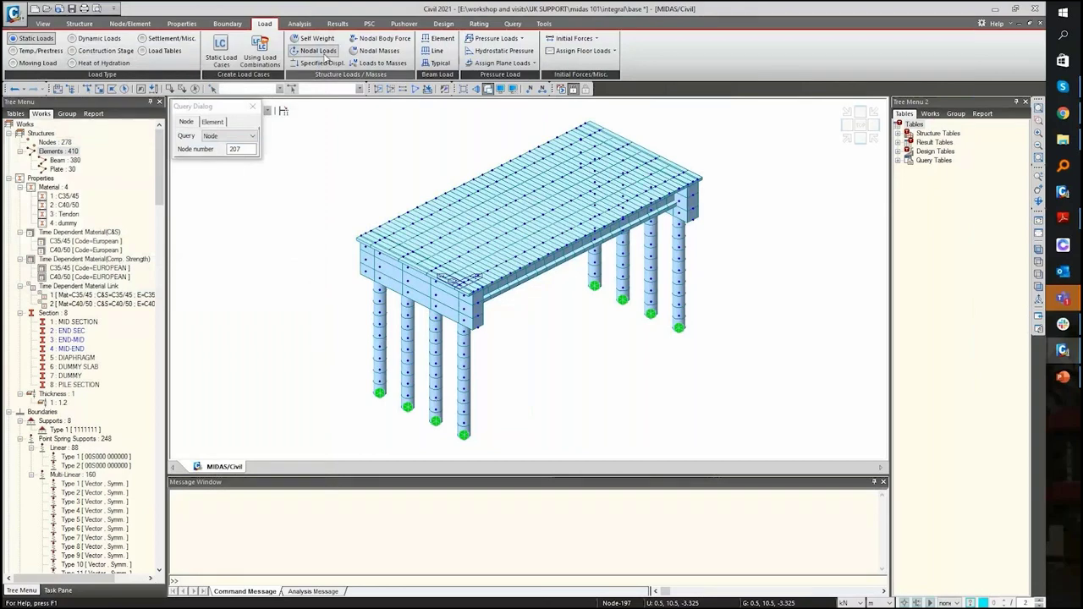
- Add a self-weight load to load case sw with a Z factor of -1
{"action": "left_click", "coordinate": [314, 38]}
{"action": "double_click", "coordinate": [67, 322]}
{"action": "type", "text": "-1"}
{"action": "left_click", "coordinate": [31, 415]}
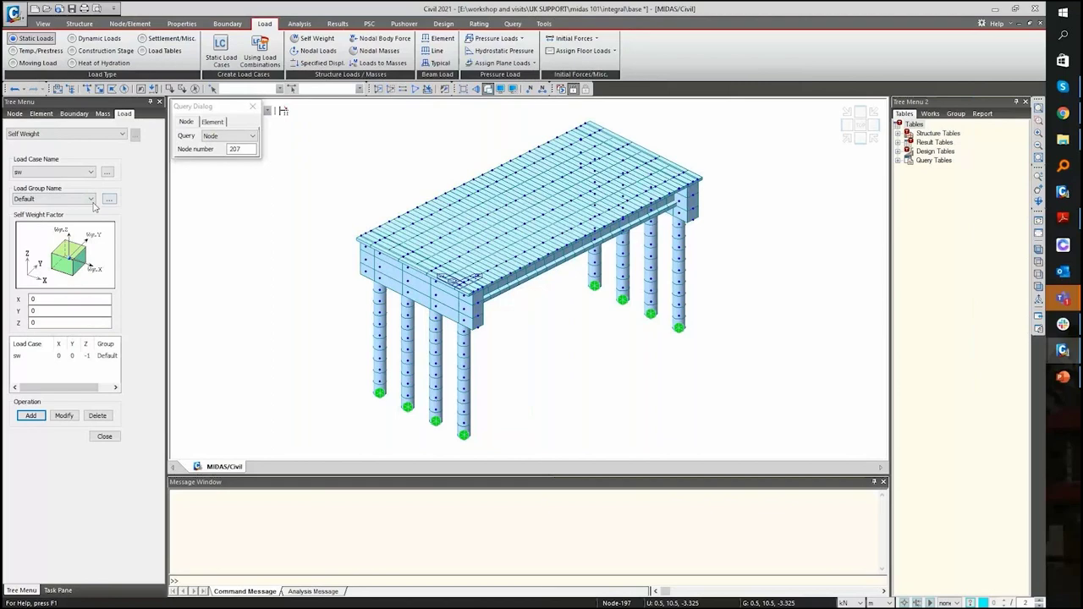
{"action": "left_click", "coordinate": [104, 435]}
- Review the settings of the existing TENDON tendon property without changing them
{"action": "scroll", "coordinate": [132, 444], "scroll_direction": "down", "scroll_amount": 2}
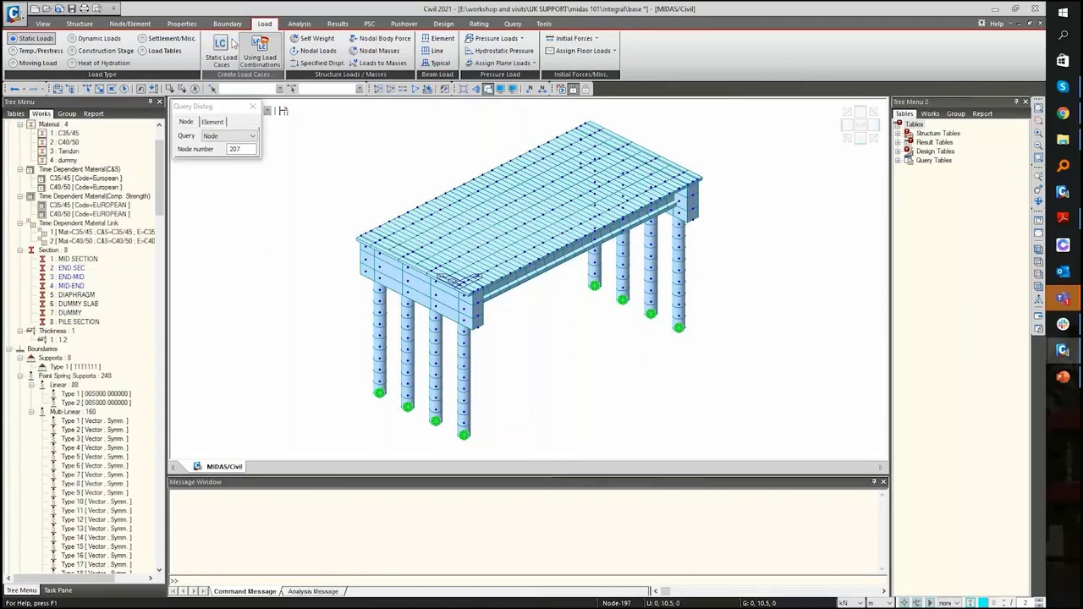
{"action": "left_click", "coordinate": [39, 50]}
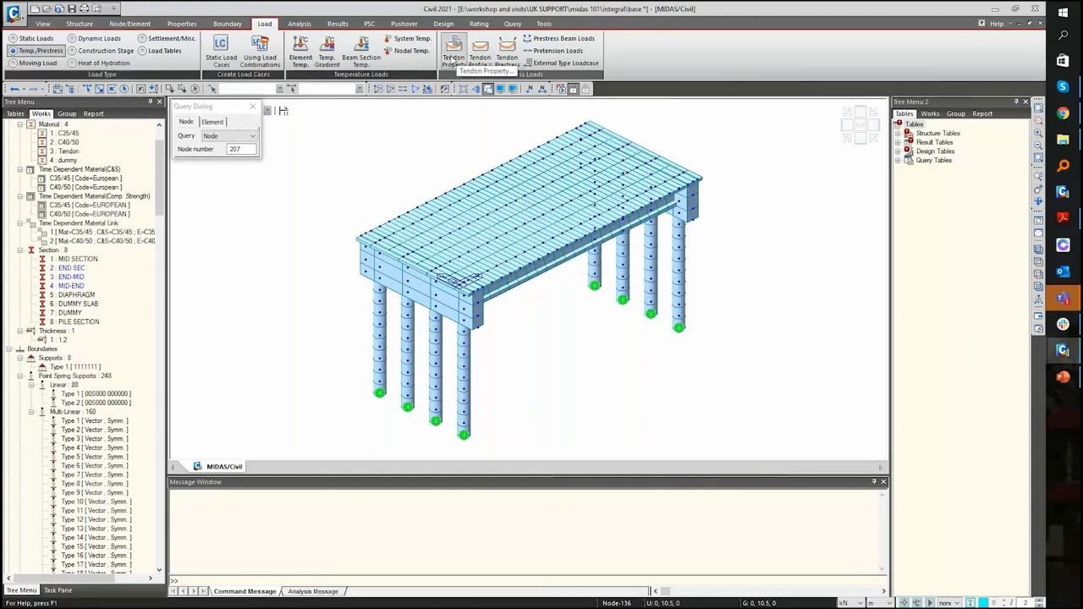
{"action": "left_click", "coordinate": [461, 53]}
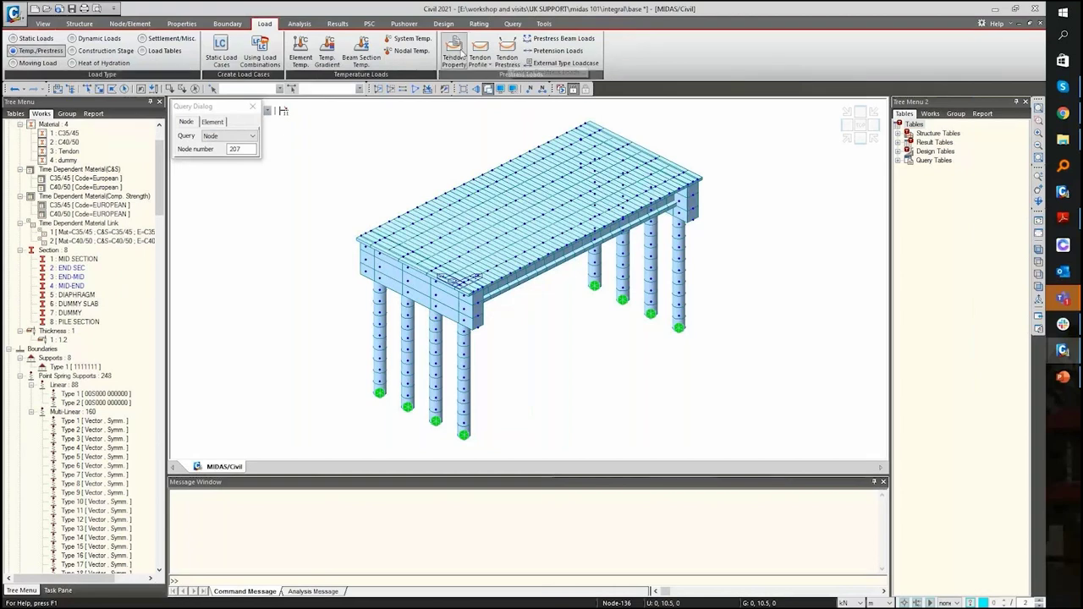
{"action": "double_click", "coordinate": [505, 274]}
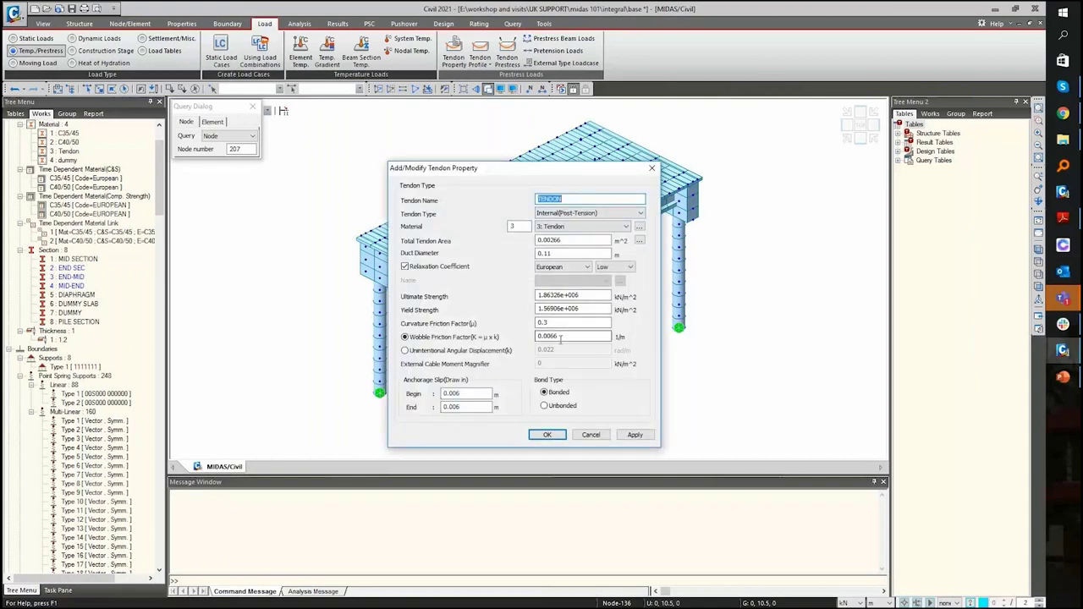
{"action": "left_click", "coordinate": [653, 169]}
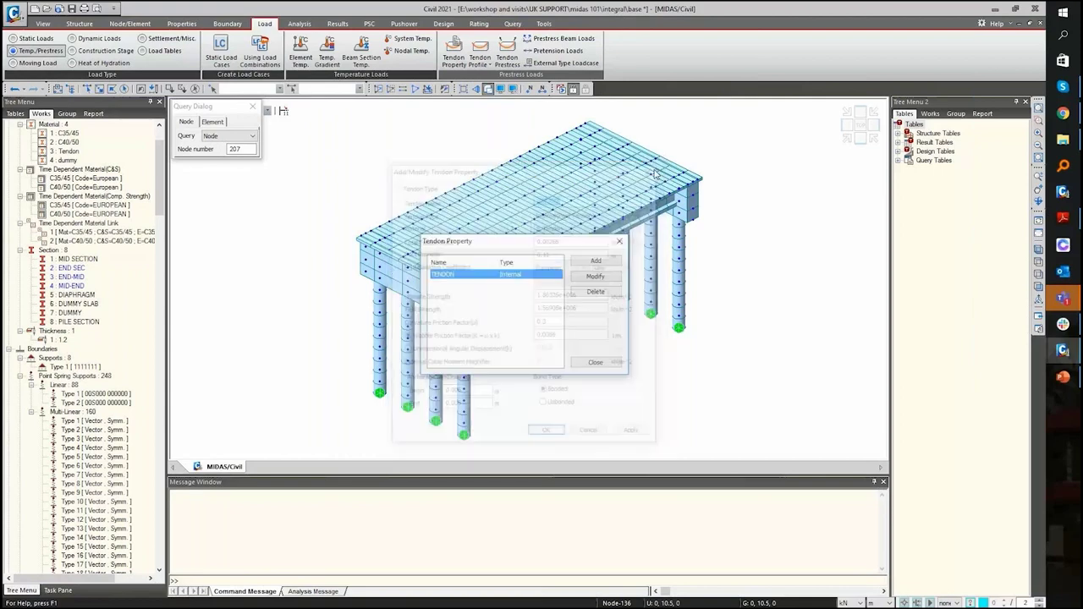
{"action": "left_click", "coordinate": [620, 242]}
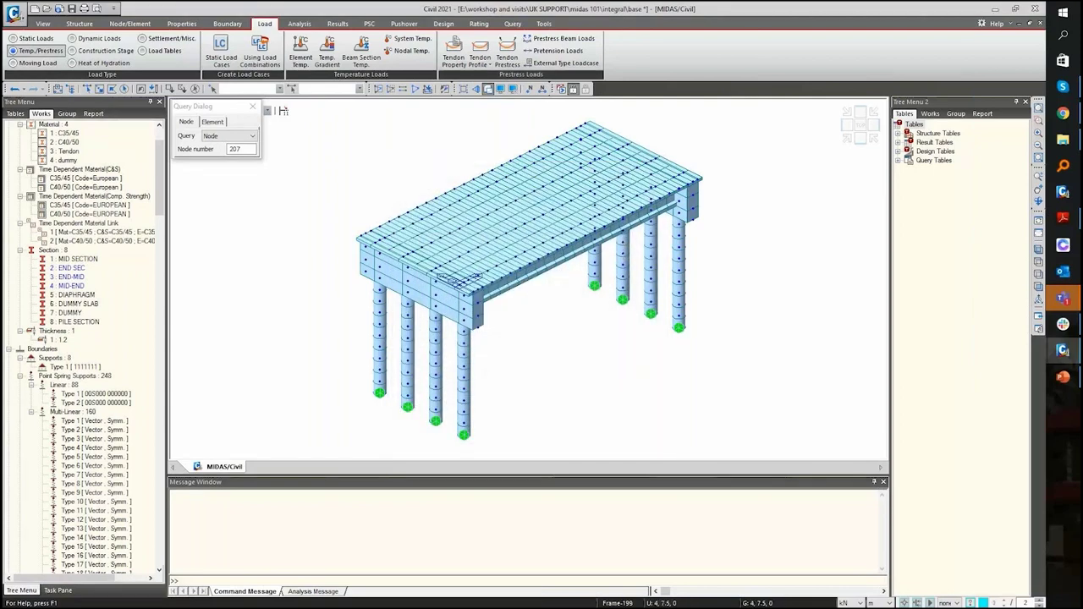
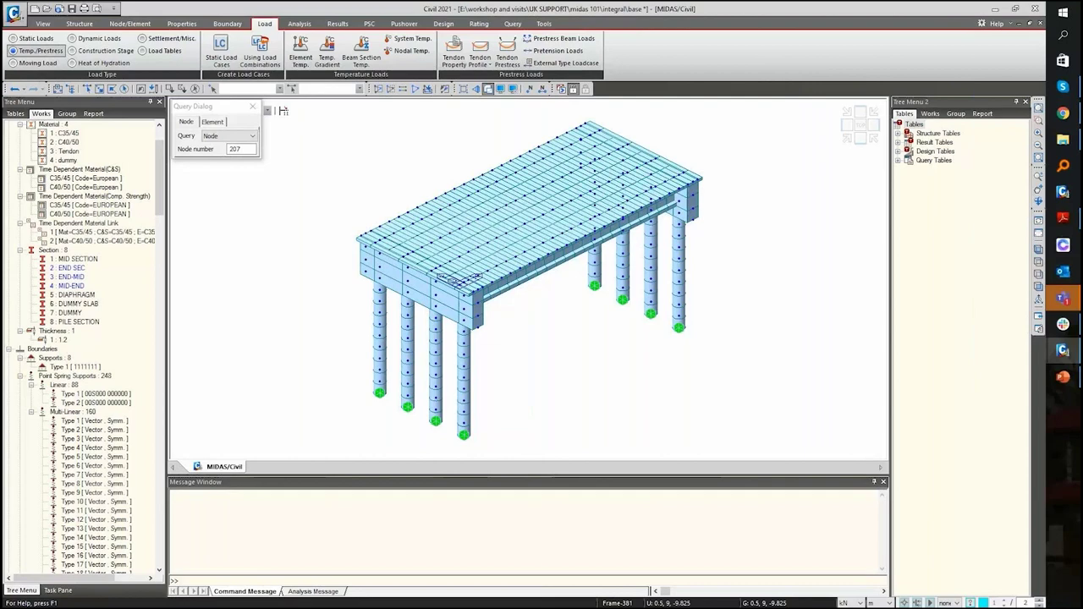
- Open the PSC Bridge Tendon Template and isolate the MID SECTION girder elements in plan view
{"action": "left_click", "coordinate": [79, 24]}
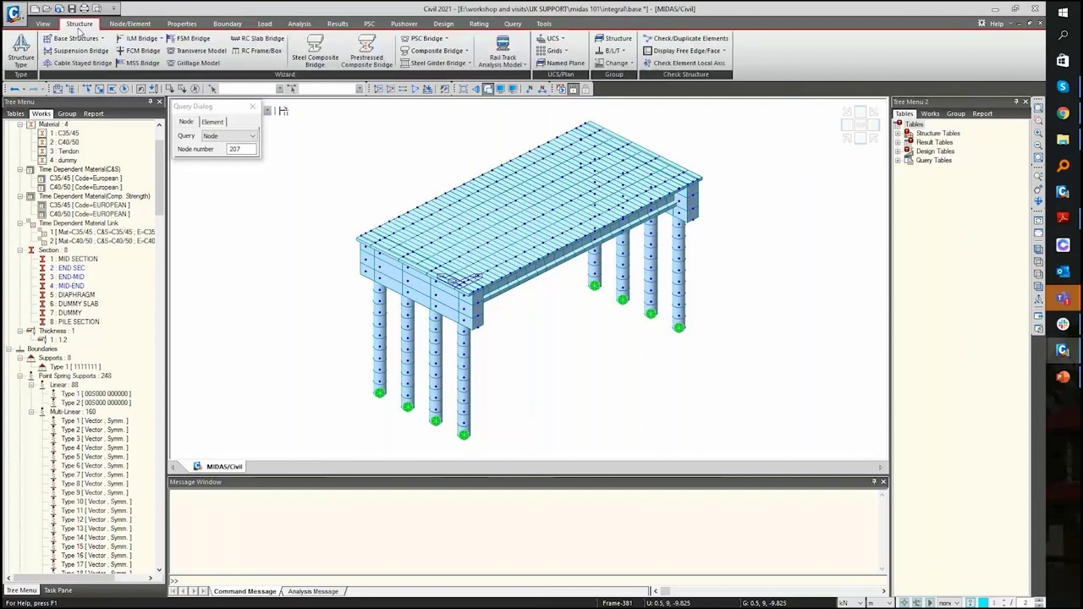
{"action": "left_click", "coordinate": [427, 39]}
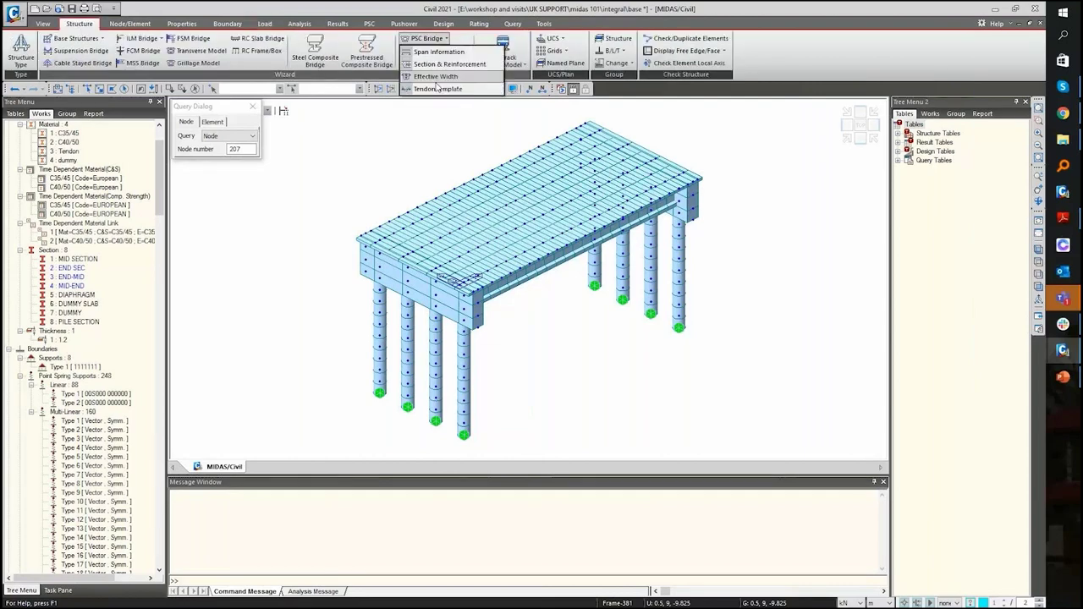
{"action": "left_click", "coordinate": [437, 89]}
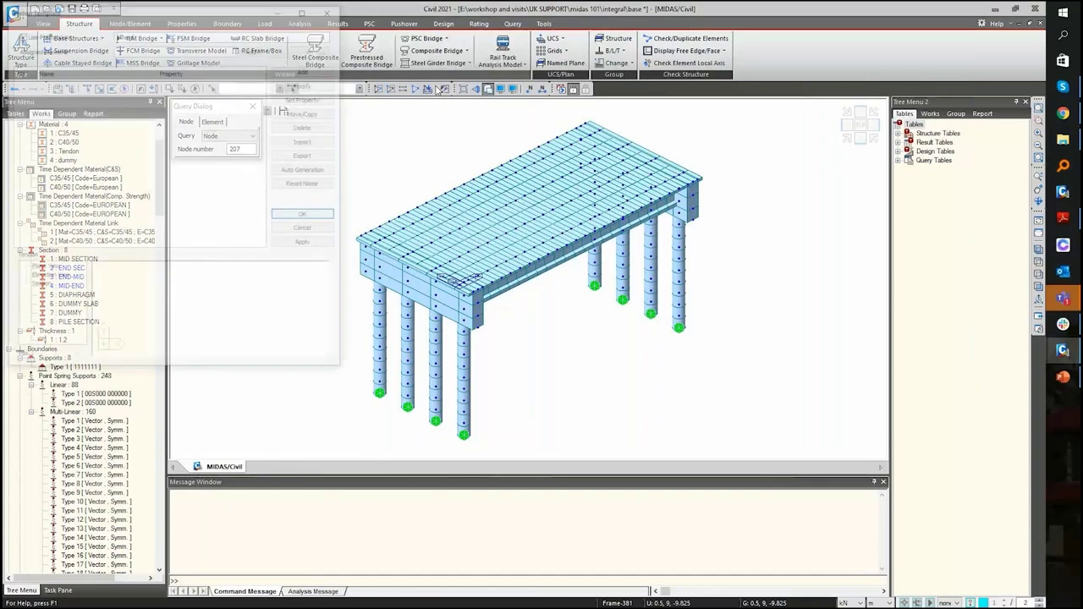
{"action": "left_click", "coordinate": [64, 257]}
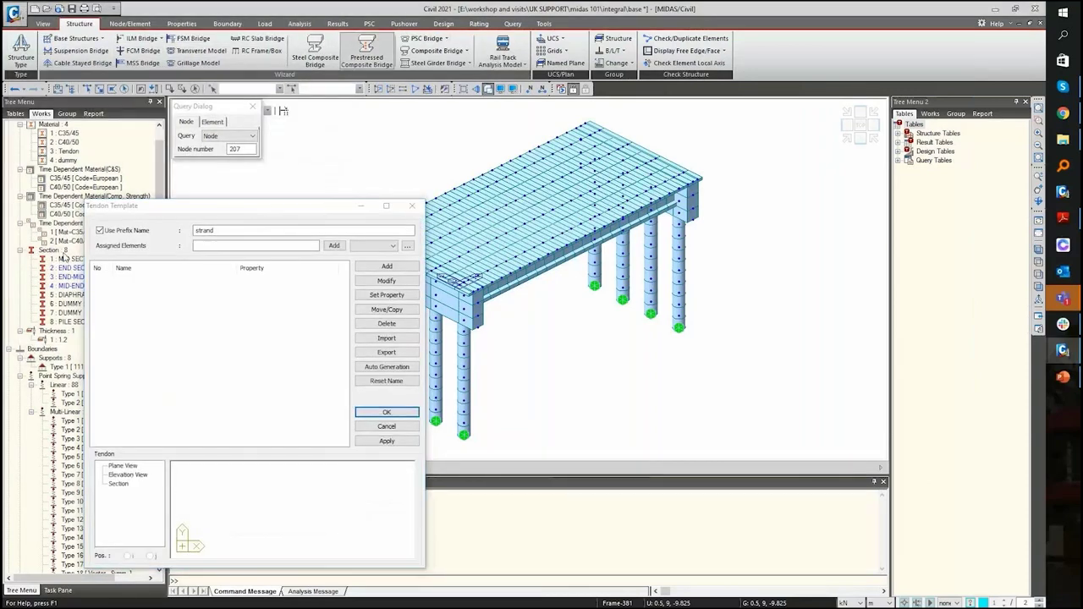
{"action": "double_click", "coordinate": [63, 258]}
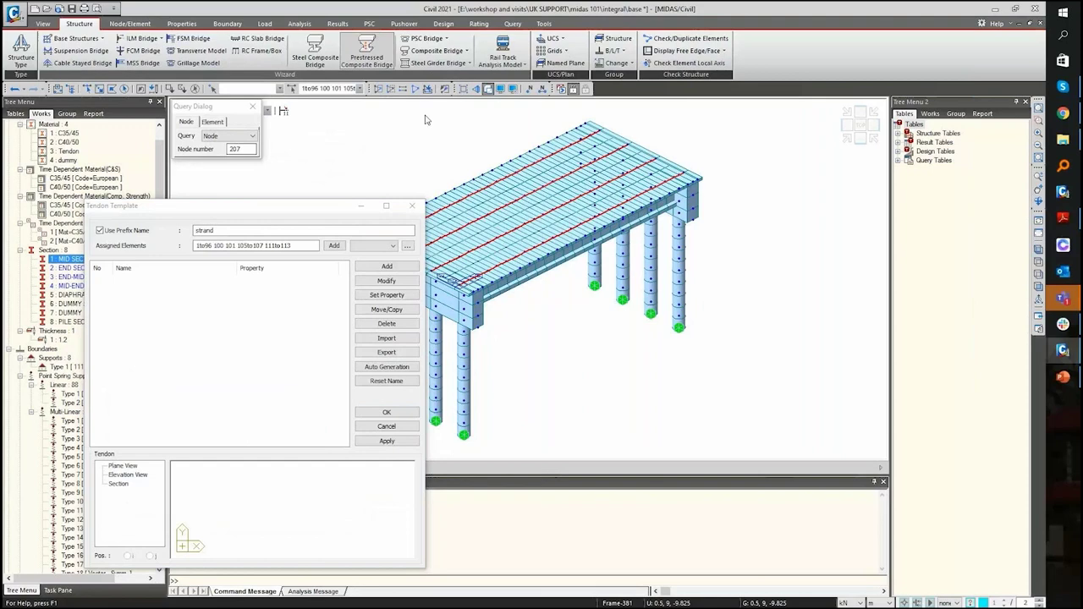
{"action": "left_click", "coordinate": [377, 88]}
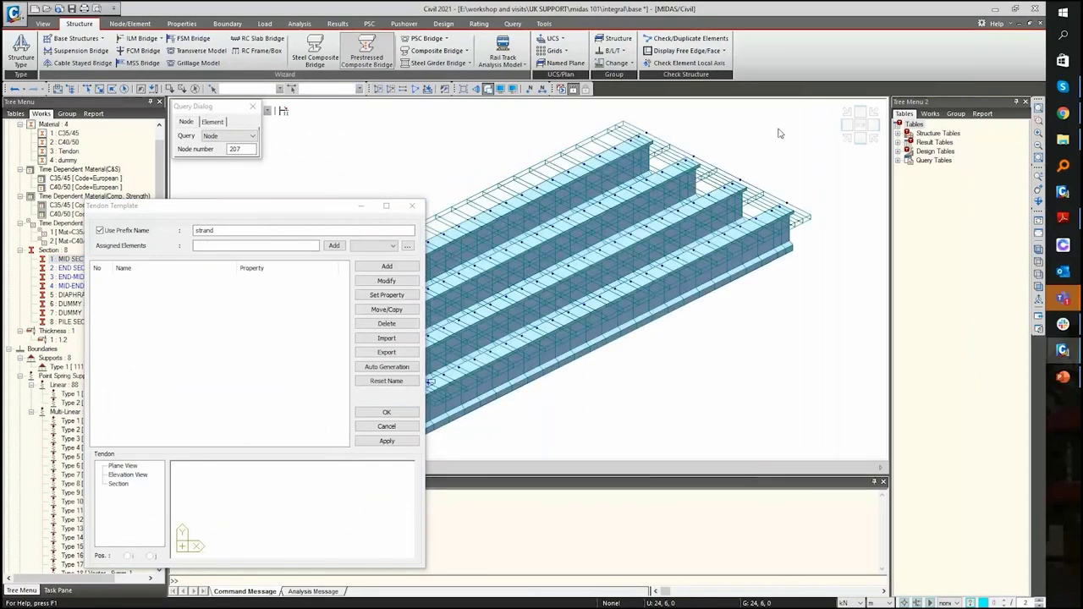
{"action": "key", "text": "ctrl+t"}
- Set the tendon template's prefix name to TENDON
{"action": "left_click", "coordinate": [277, 219]}
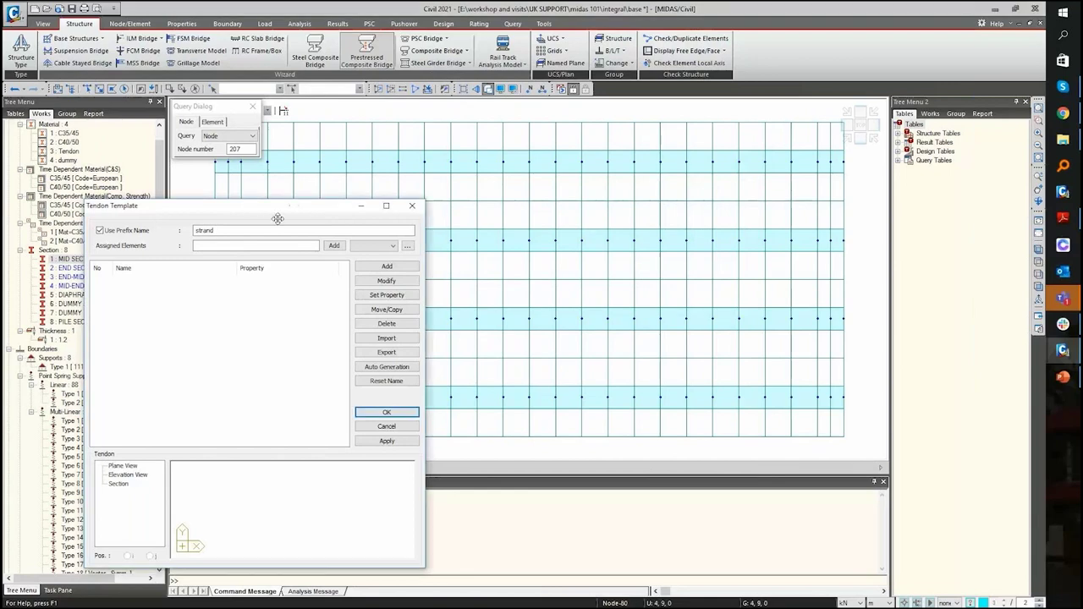
{"action": "double_click", "coordinate": [258, 234]}
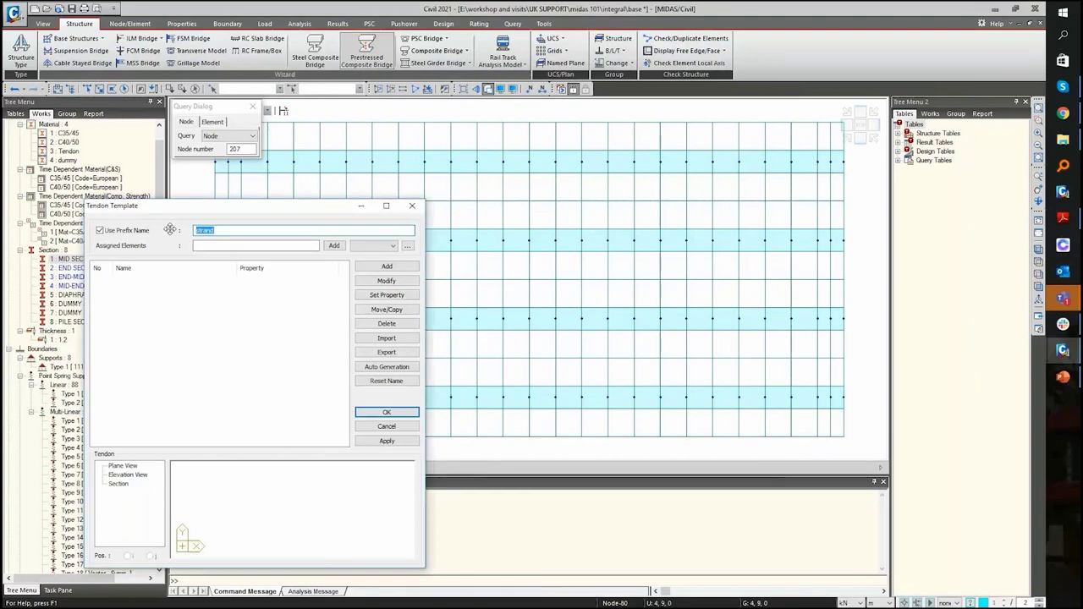
{"action": "type", "text": "TENDON"}
- Show the girders as plain lines and add the girder line at the origin, elements 1to24 100 101, to the assigned elements
{"action": "scroll", "coordinate": [469, 337], "scroll_direction": "down", "scroll_amount": 3}
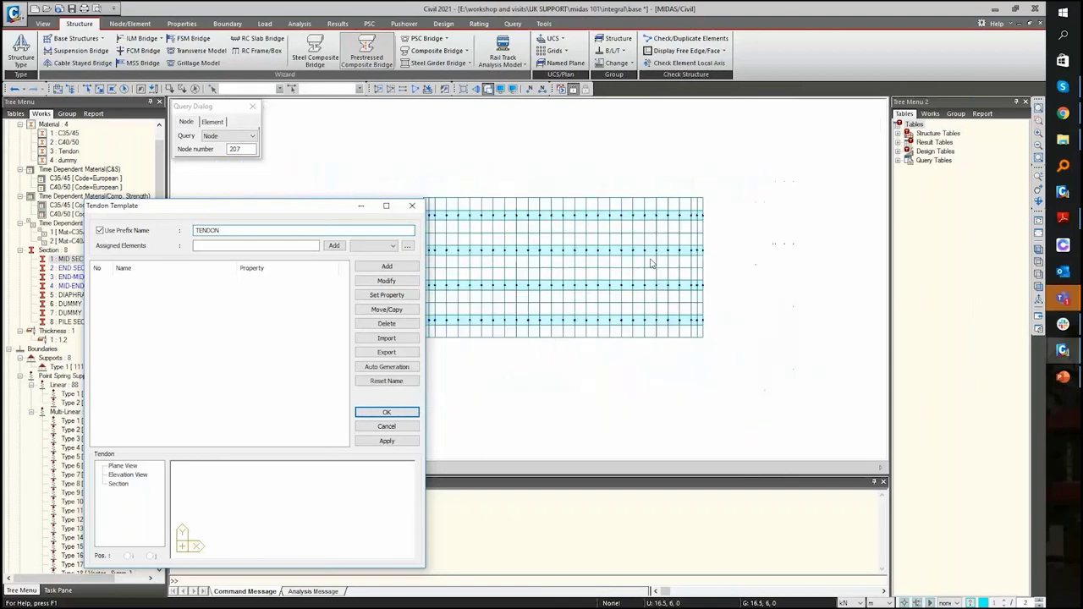
{"action": "middle_click_drag", "start_coordinate": [724, 256], "coordinate": [796, 220]}
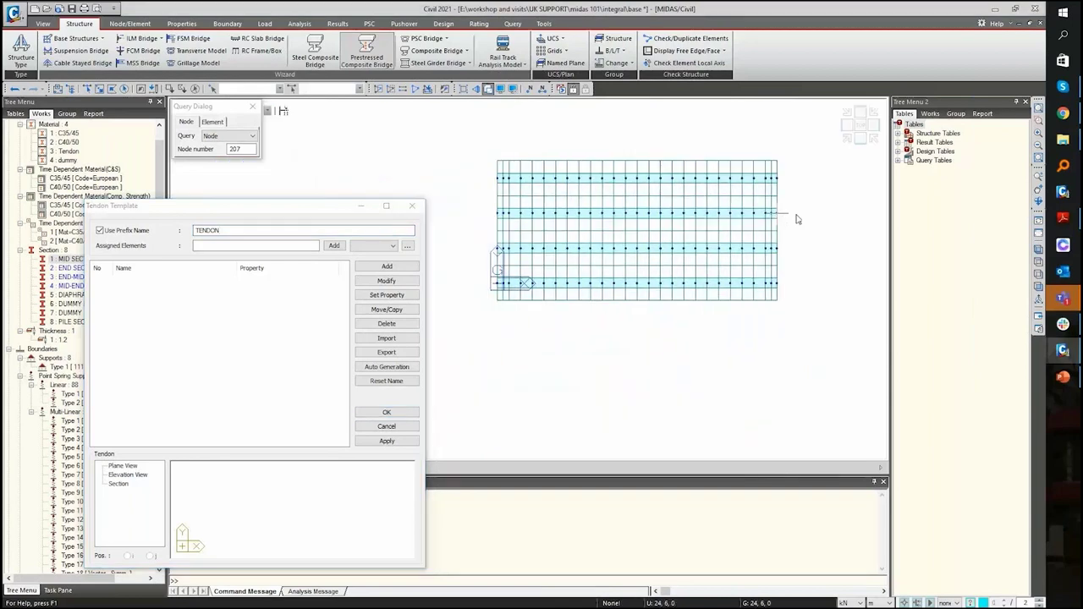
{"action": "left_click", "coordinate": [487, 91]}
{"action": "left_click", "coordinate": [487, 91]}
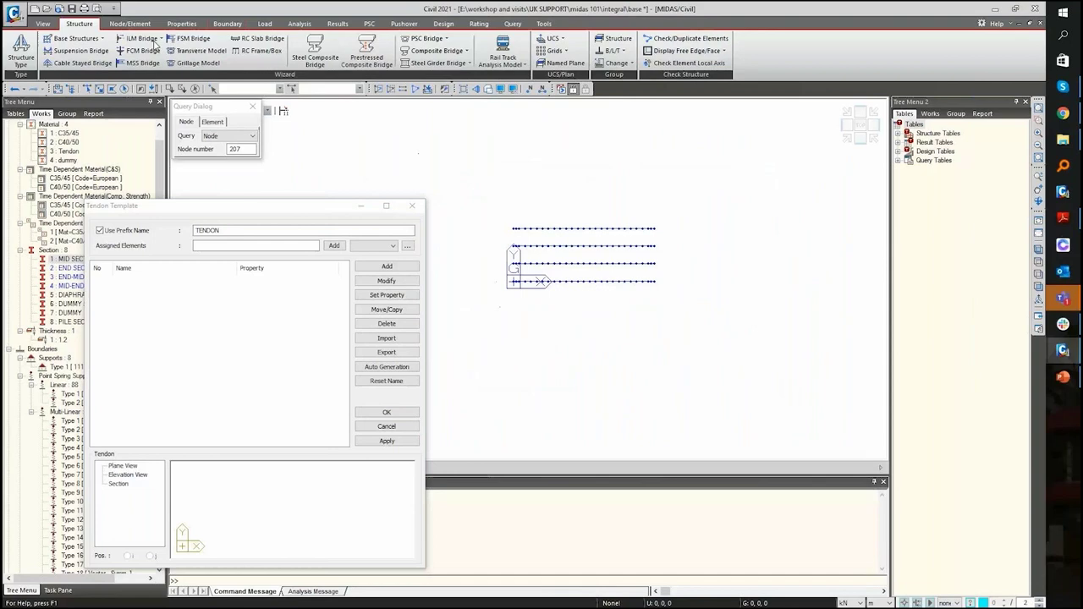
{"action": "left_click", "coordinate": [99, 89]}
{"action": "left_click_drag", "start_coordinate": [493, 276], "coordinate": [684, 321]}
{"action": "left_click", "coordinate": [334, 245]}
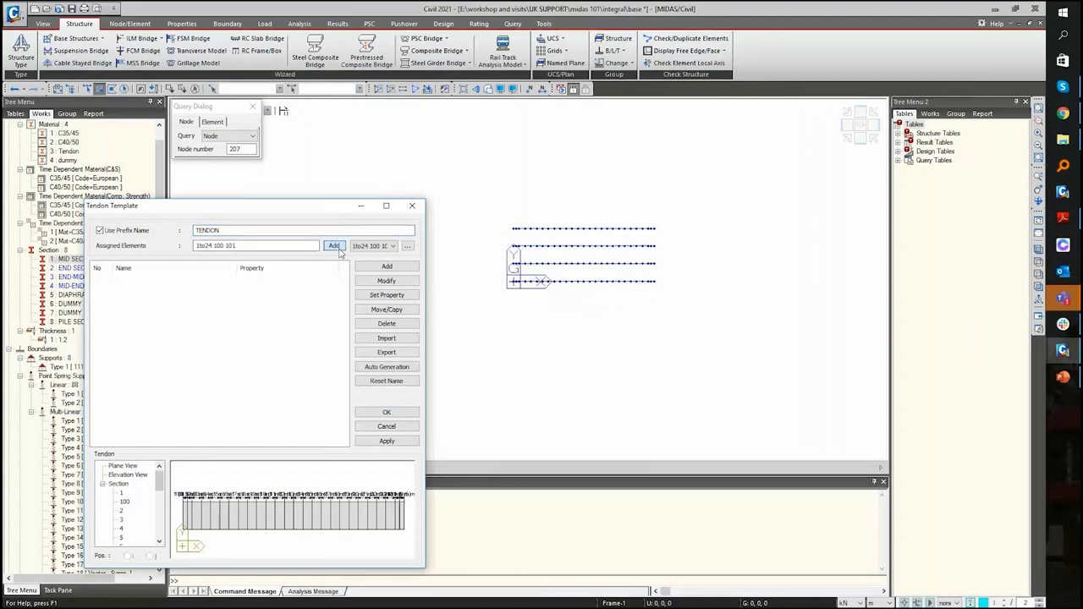
- Add the other three girder lines as assigned elements: 25to48 105 111, 49to72 106 112 and 73to96 107 113
{"action": "left_click", "coordinate": [616, 289]}
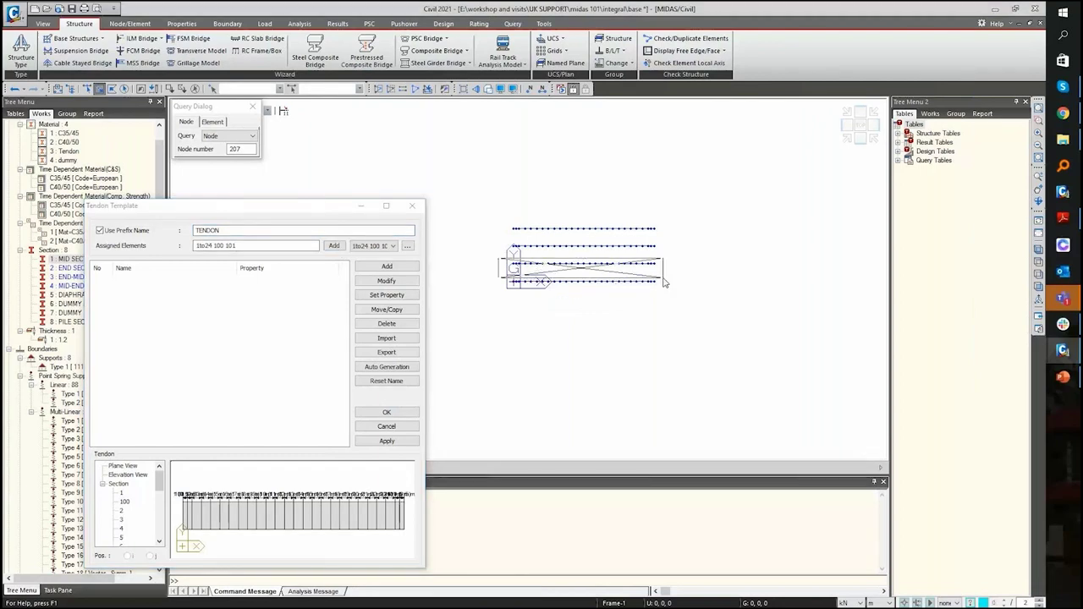
{"action": "left_click", "coordinate": [334, 245]}
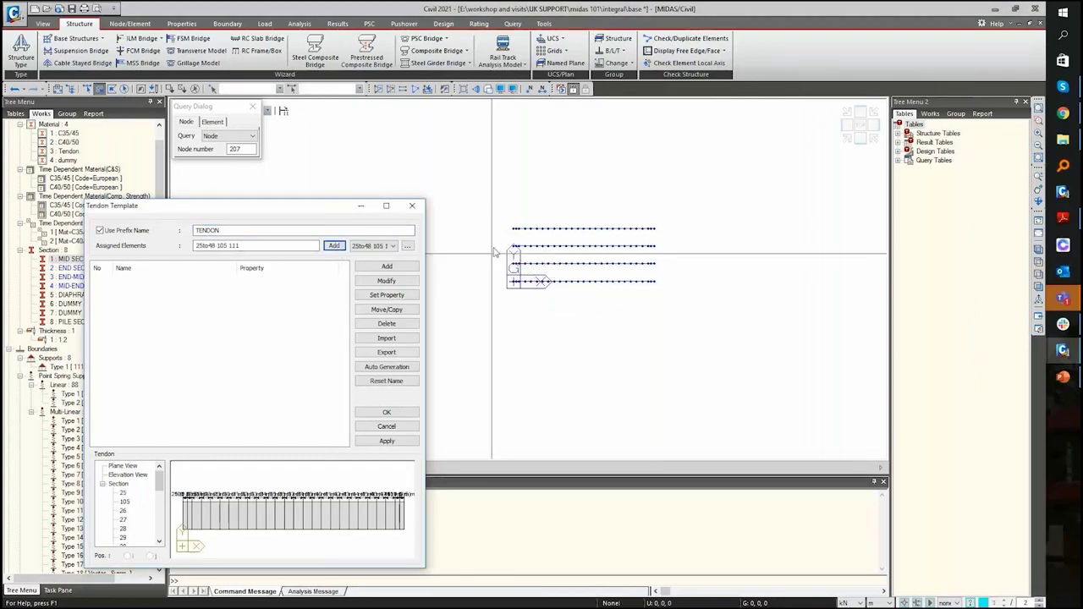
{"action": "left_click_drag", "start_coordinate": [497, 241], "coordinate": [665, 265]}
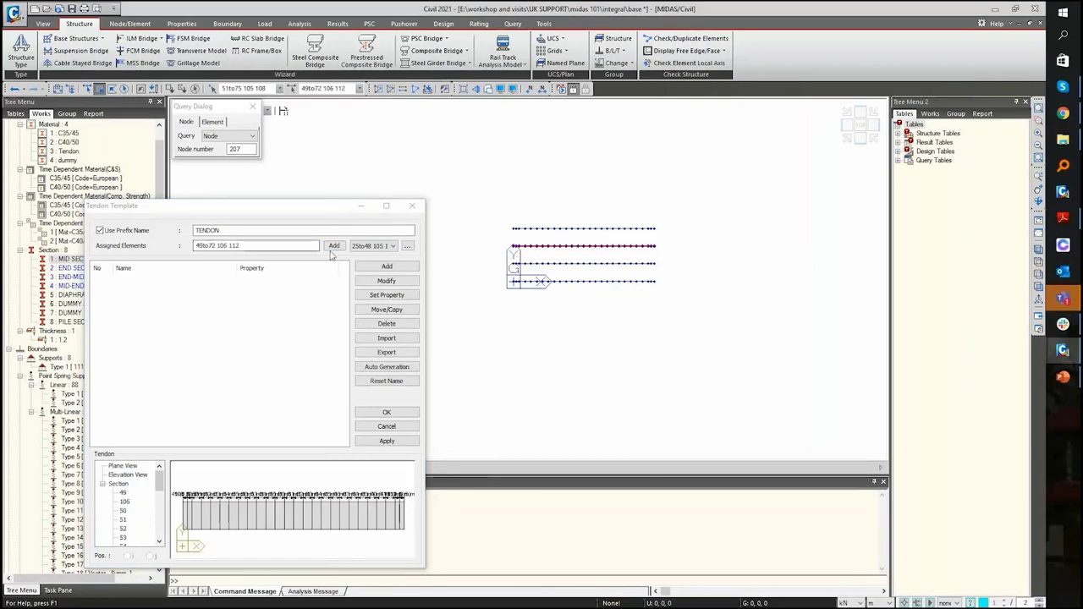
{"action": "left_click", "coordinate": [333, 246]}
{"action": "left_click_drag", "start_coordinate": [496, 223], "coordinate": [659, 246]}
{"action": "left_click", "coordinate": [333, 245]}
- Start a new tendon in the template with plan type Straight for Curved tendon and elevation type Curved 4
{"action": "left_click", "coordinate": [369, 269]}
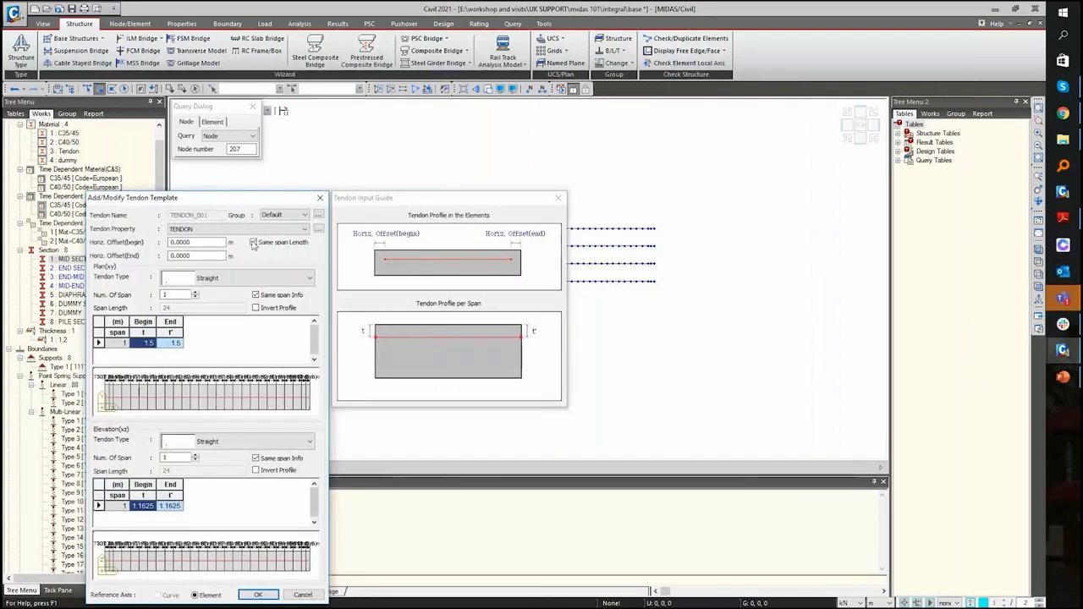
{"action": "left_click", "coordinate": [263, 278]}
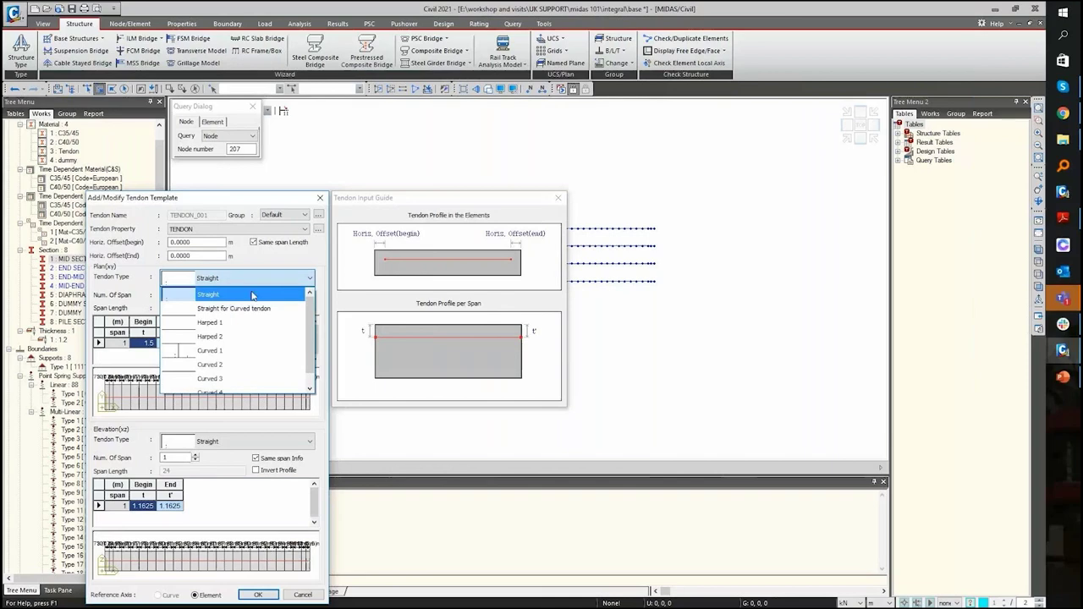
{"action": "left_click", "coordinate": [246, 311]}
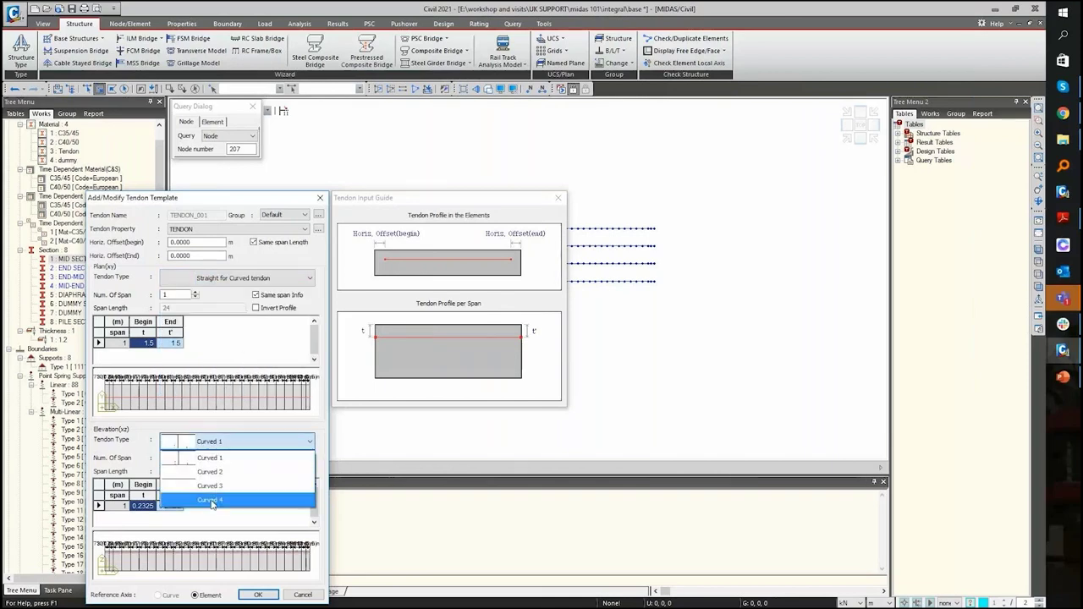
{"action": "left_click", "coordinate": [210, 501]}
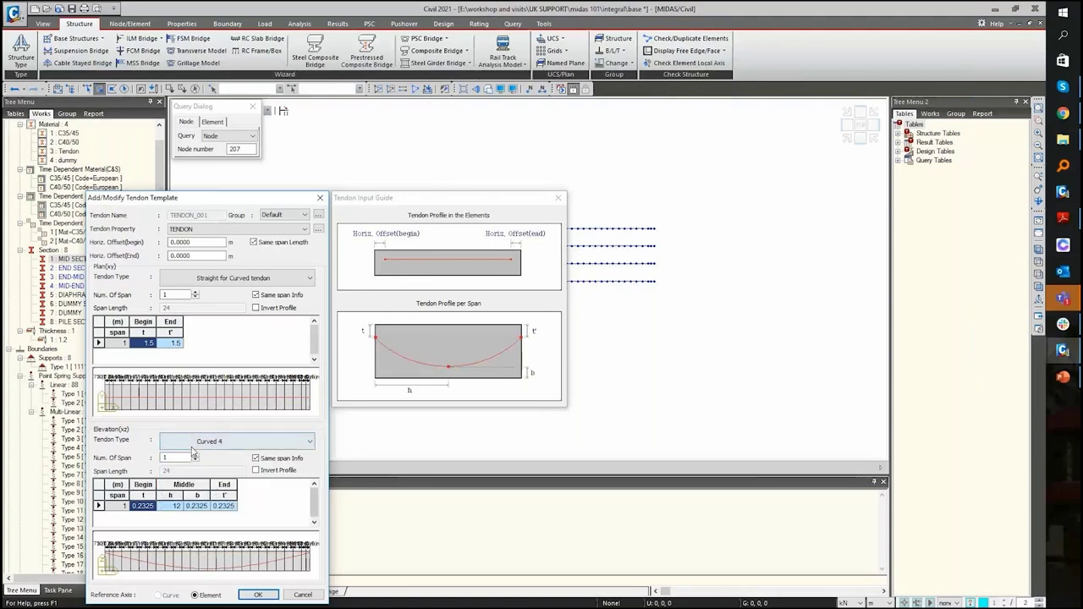
{"action": "left_click", "coordinate": [208, 441]}
{"action": "left_click", "coordinate": [210, 443]}
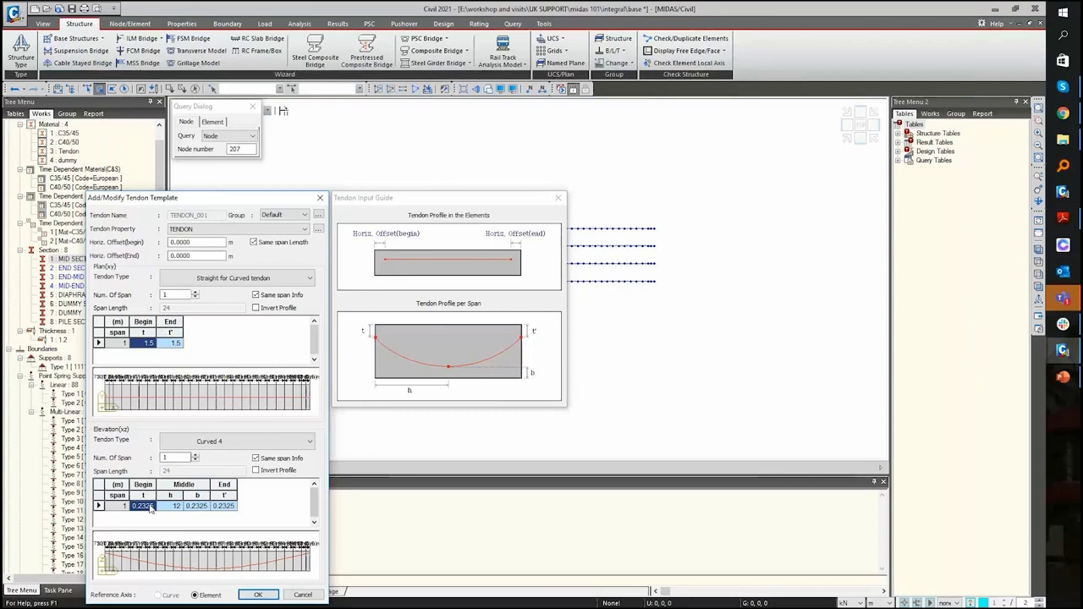
- Set the tendon's elevation to begin t 0.925, middle b 0.326 and end t' 0.925, and save the tendon
{"action": "type", "text": "0.93"}
{"action": "key", "text": "BackSpace"}
{"action": "type", "text": "25"}
{"action": "key", "text": "Return"}
{"action": "left_click", "coordinate": [195, 507]}
{"action": "type", "text": "0.328"}
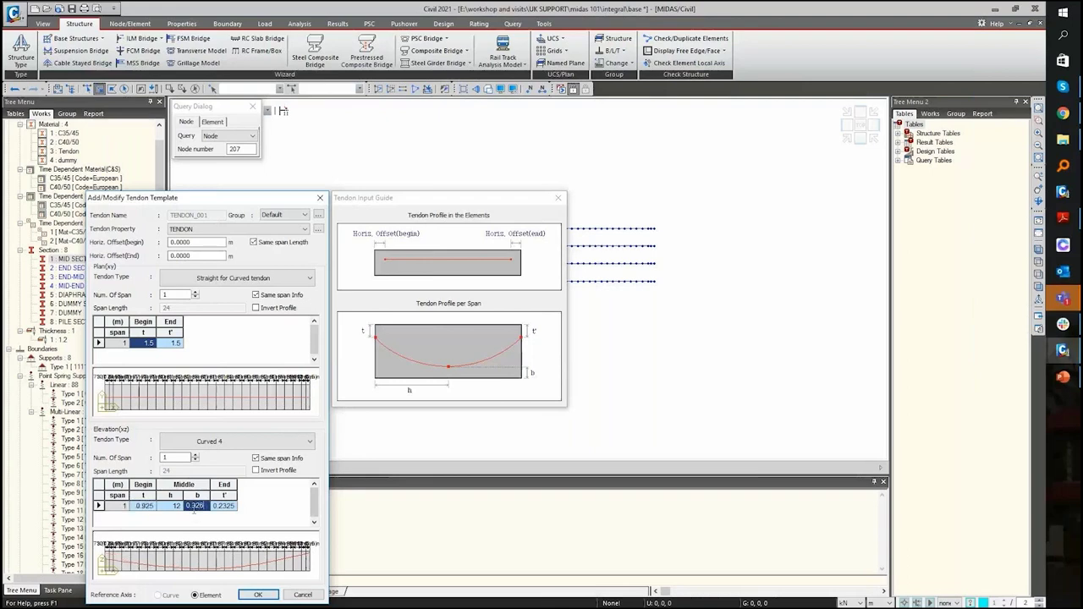
{"action": "left_click", "coordinate": [224, 505]}
{"action": "type", "text": "0.925"}
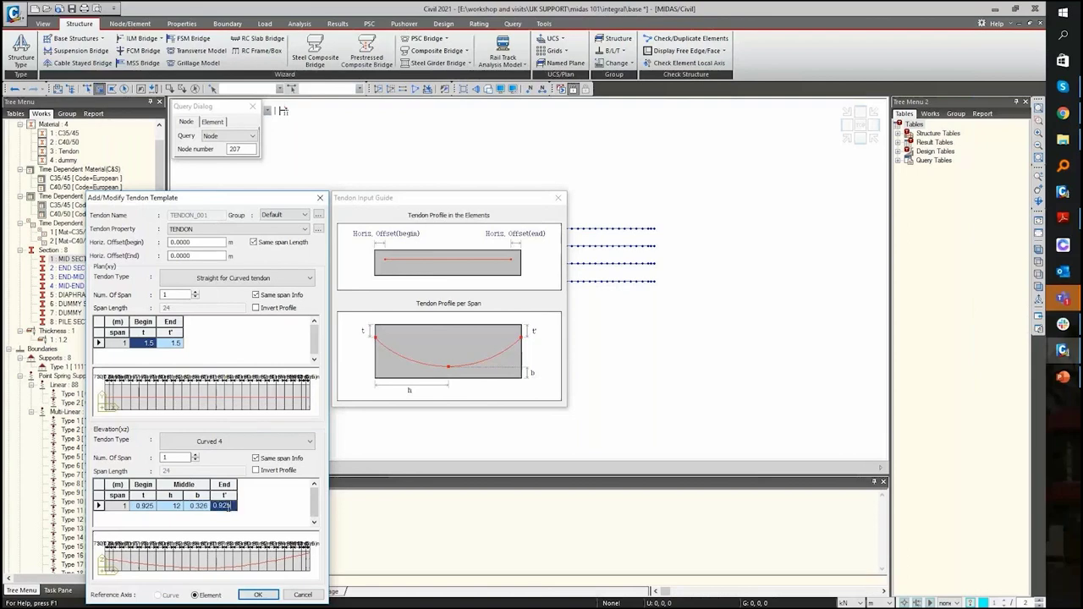
{"action": "left_click", "coordinate": [258, 595]}
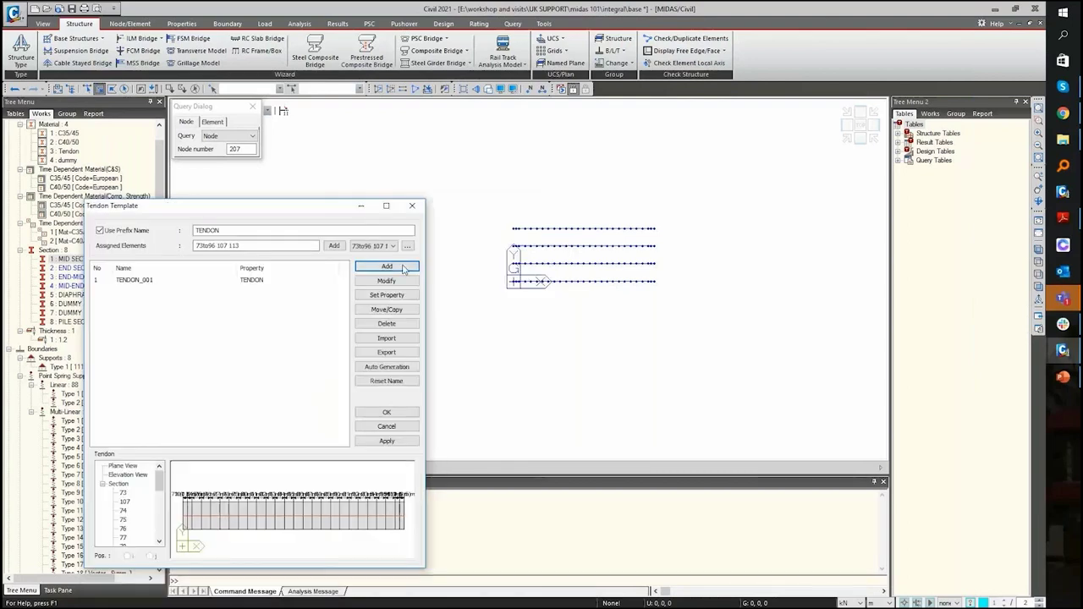
- Start a second tendon in the template with plan type Straight for Curved tendon and elevation type Curved 4
{"action": "left_click", "coordinate": [403, 267]}
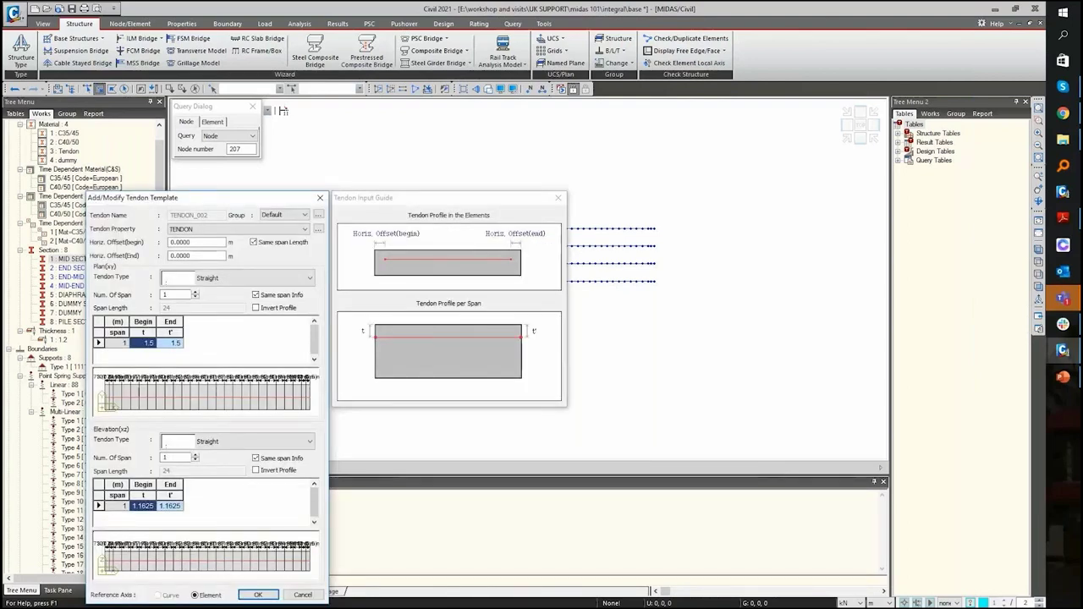
{"action": "left_click", "coordinate": [223, 279]}
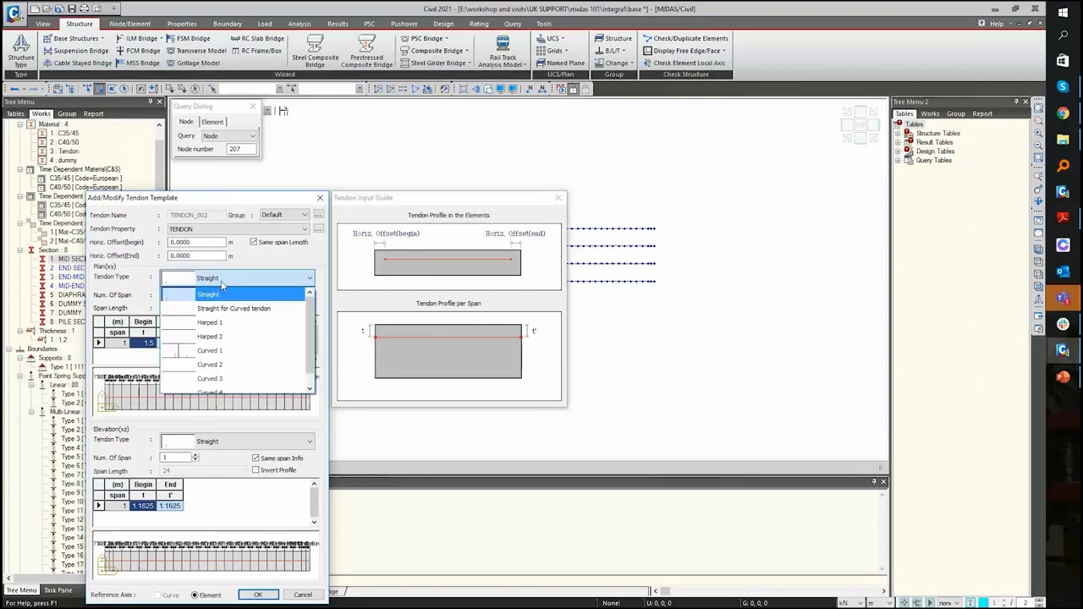
{"action": "left_click", "coordinate": [228, 308]}
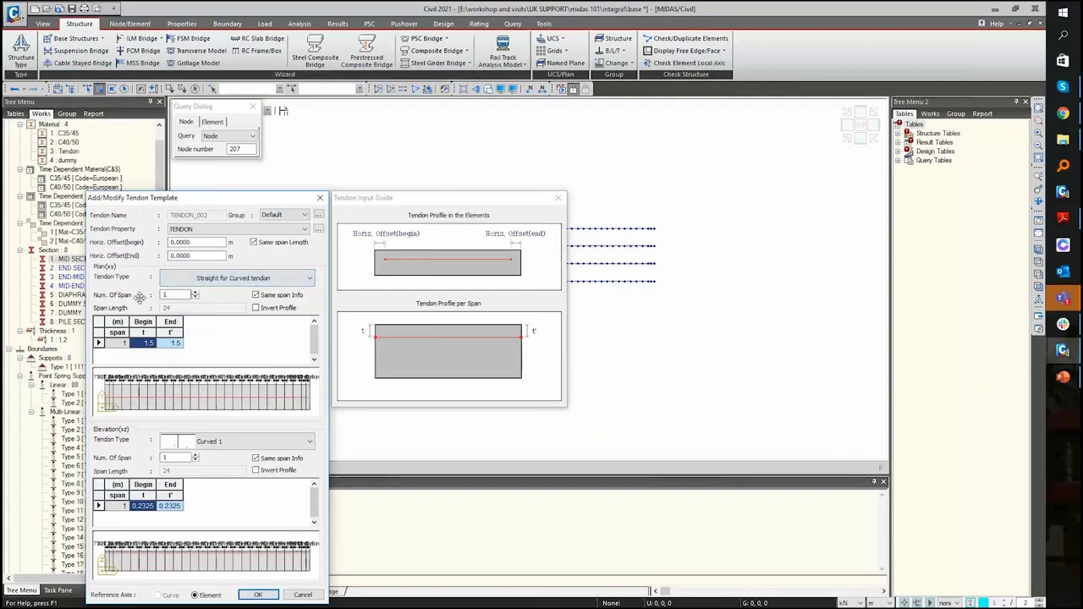
{"action": "left_click", "coordinate": [236, 442]}
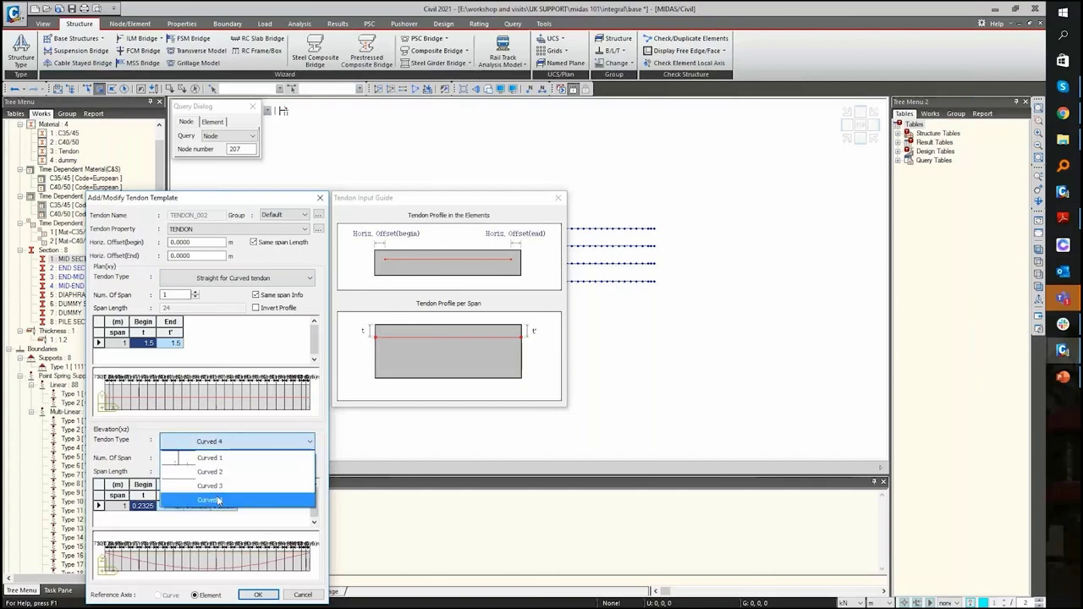
{"action": "left_click", "coordinate": [210, 499]}
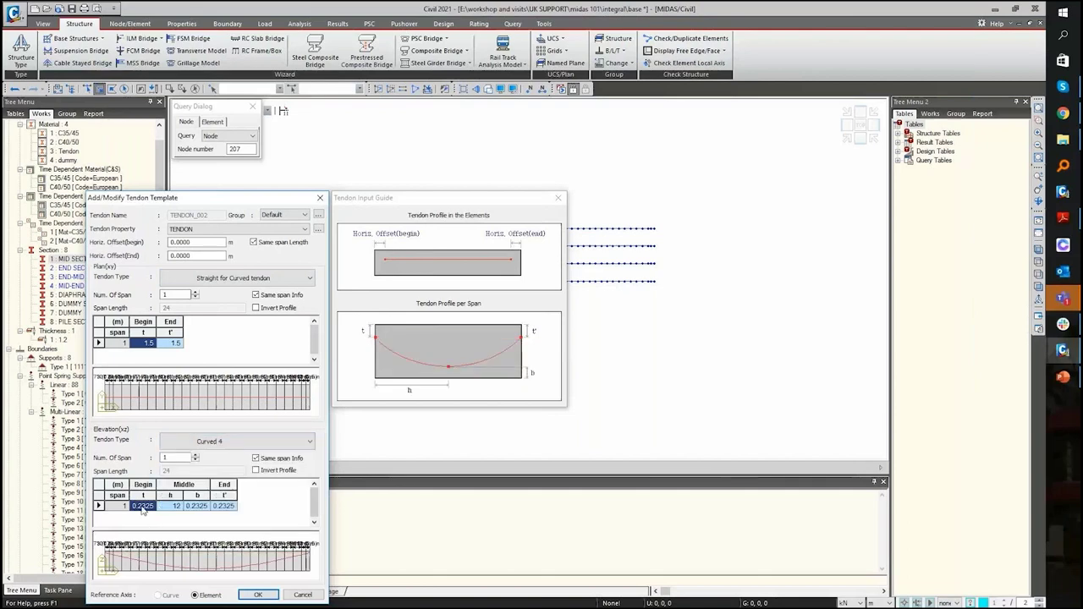
- Set the second tendon's elevation to begin t 1.4, middle b 0.125 and end t' 1.4, and save the tendon
{"action": "type", "text": "1.4"}
{"action": "key", "text": "Return"}
{"action": "left_click", "coordinate": [196, 506]}
{"action": "type", "text": "0.125"}
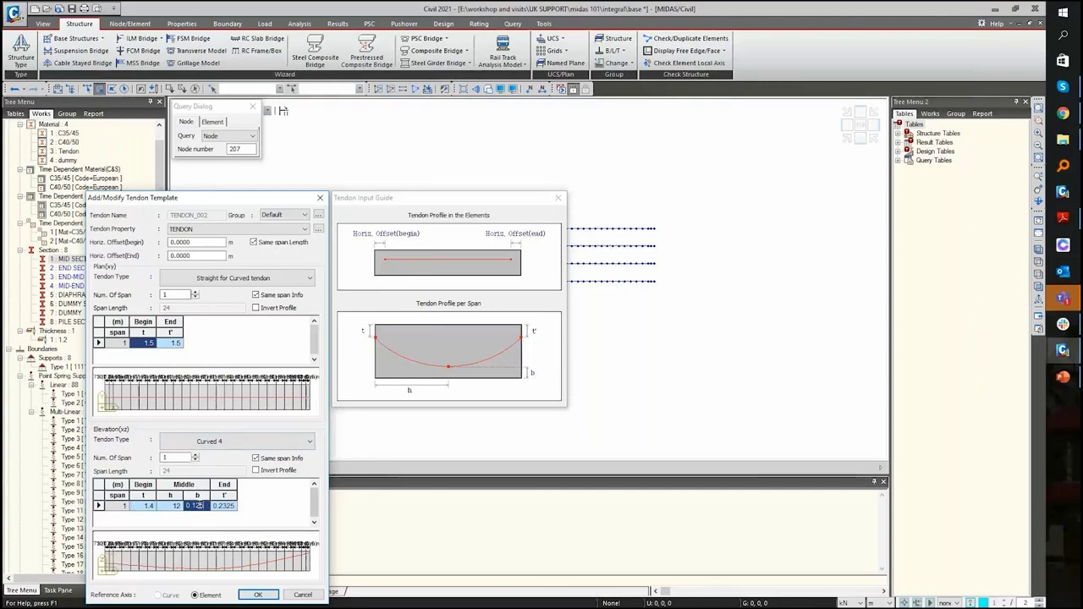
{"action": "left_click", "coordinate": [224, 506]}
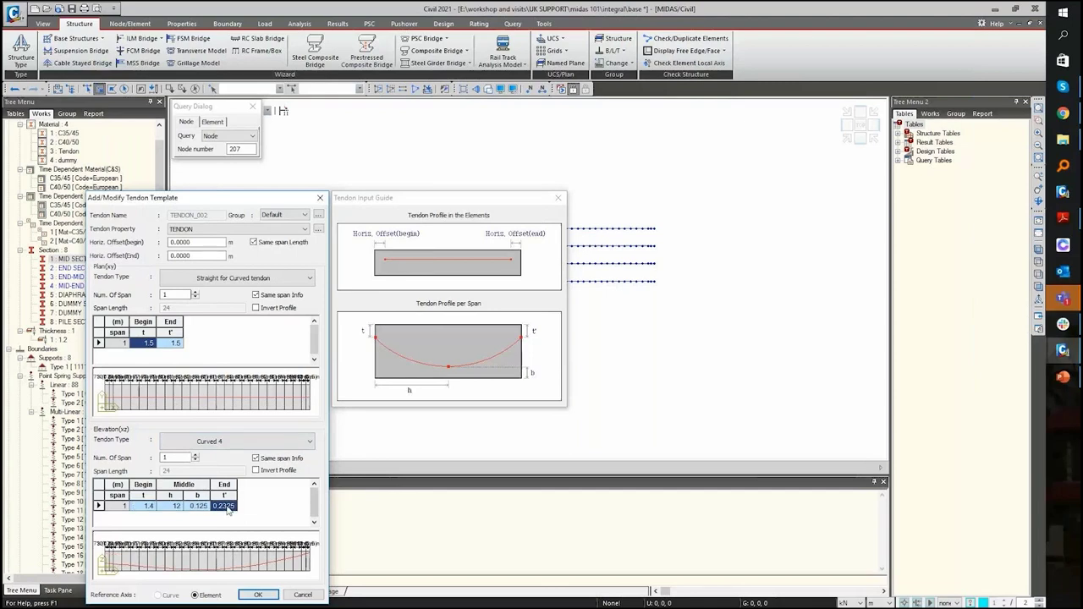
{"action": "type", "text": "1.4"}
{"action": "left_click", "coordinate": [133, 569]}
{"action": "left_click", "coordinate": [258, 594]}
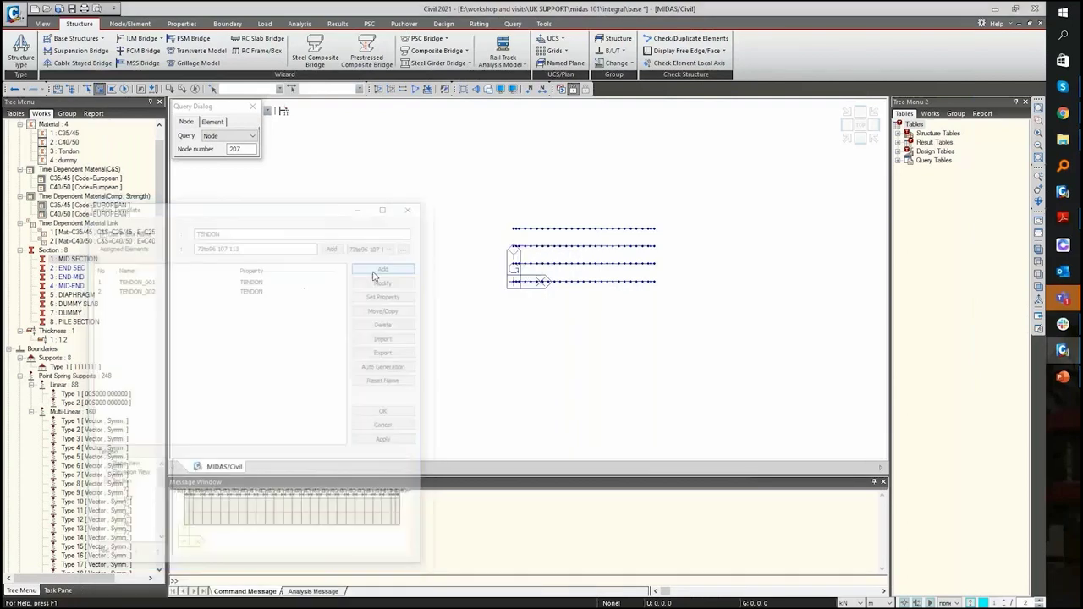
{"action": "left_click", "coordinate": [373, 271]}
{"action": "left_click", "coordinate": [218, 279]}
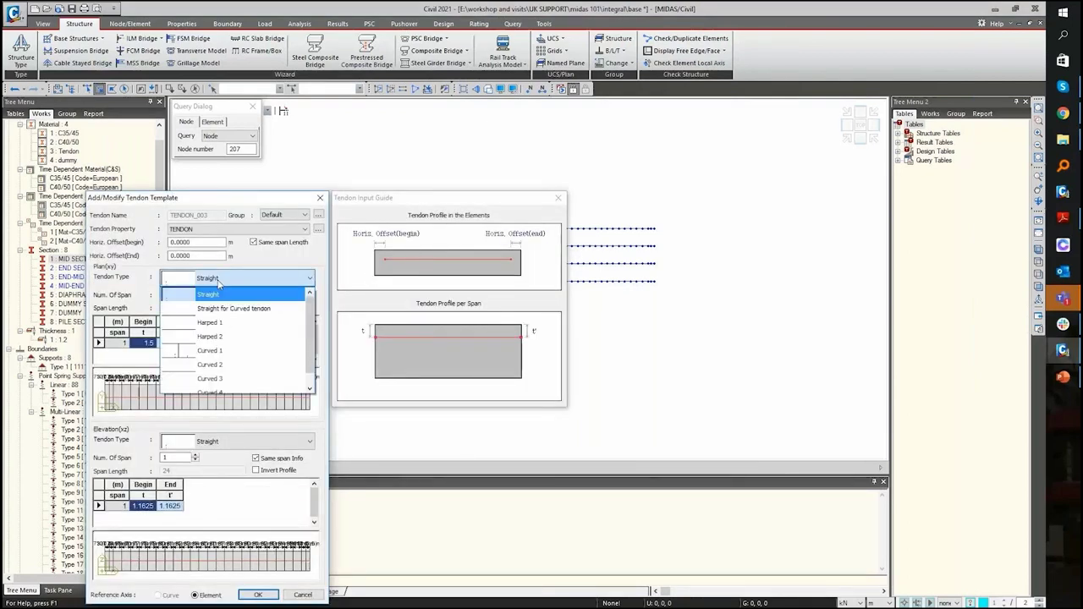
{"action": "left_click", "coordinate": [233, 307]}
{"action": "left_click", "coordinate": [232, 442]}
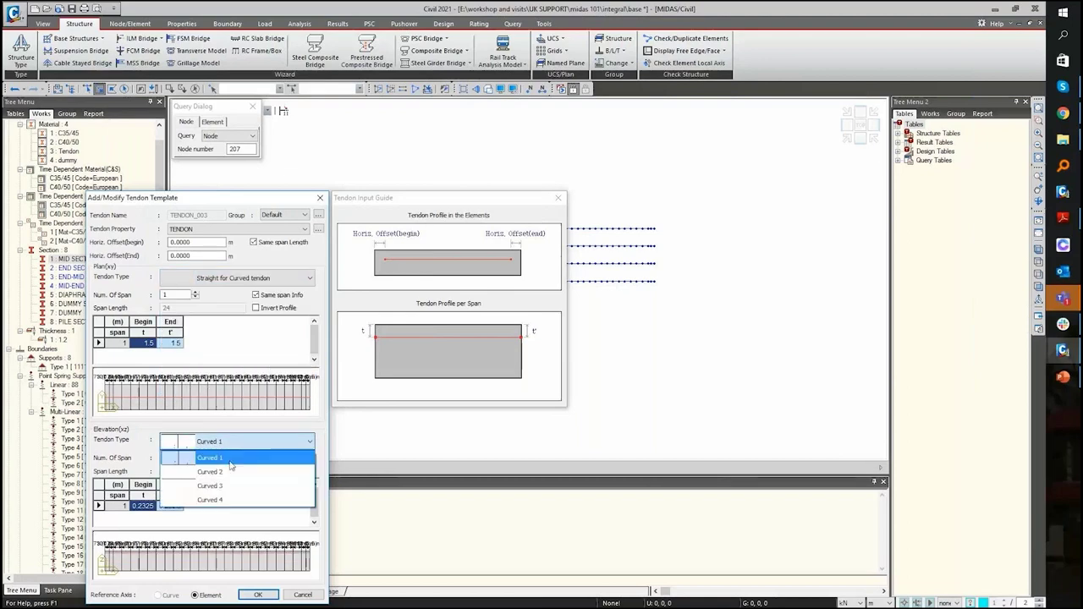
{"action": "left_click", "coordinate": [224, 497]}
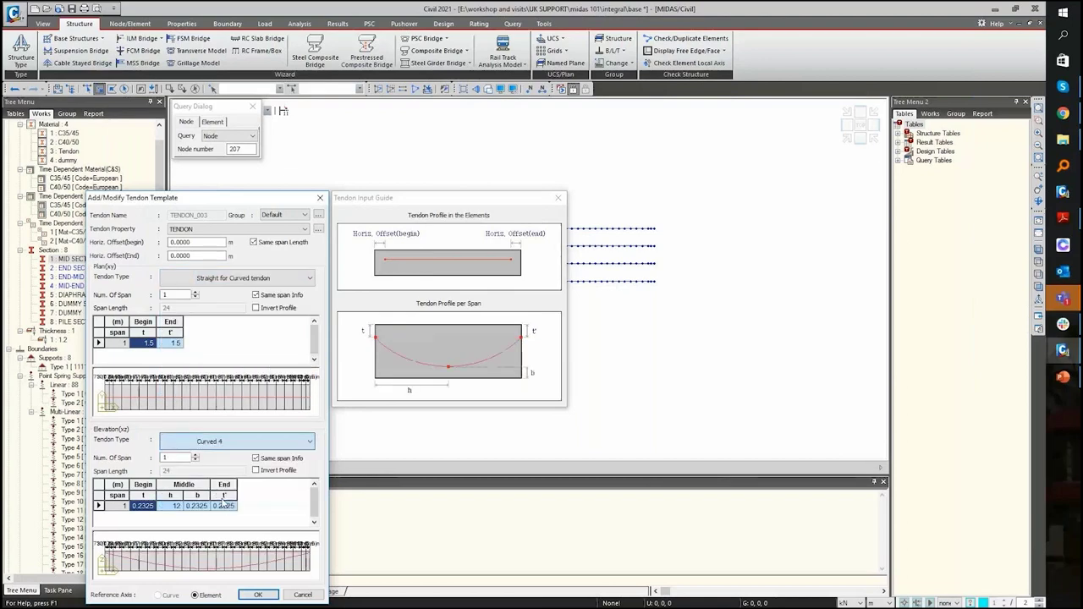
{"action": "left_click", "coordinate": [149, 341]}
{"action": "left_click", "coordinate": [149, 341]}
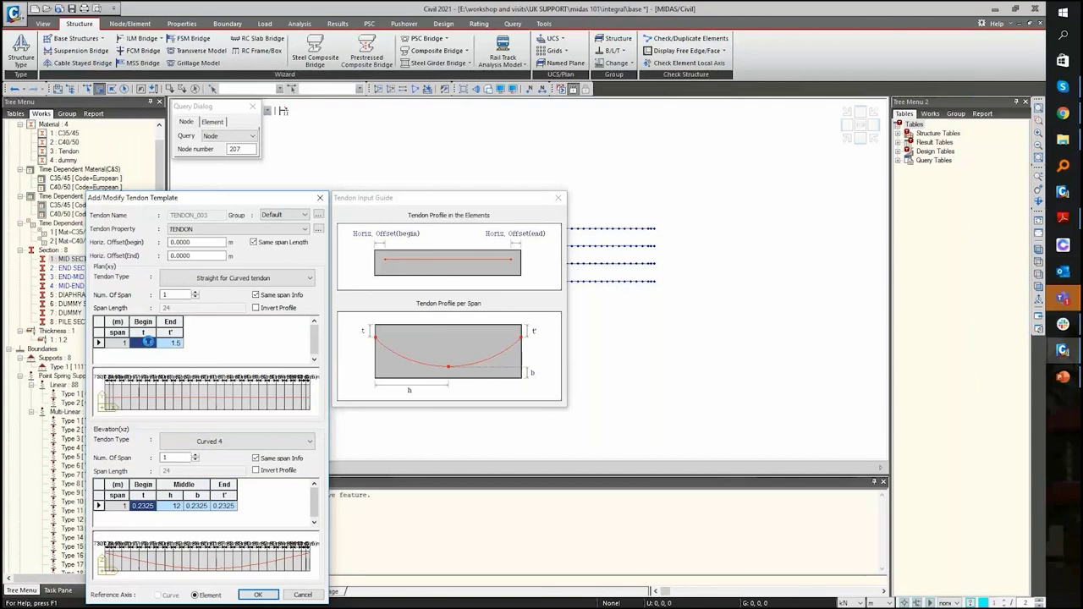
{"action": "type", "text": "1.3"}
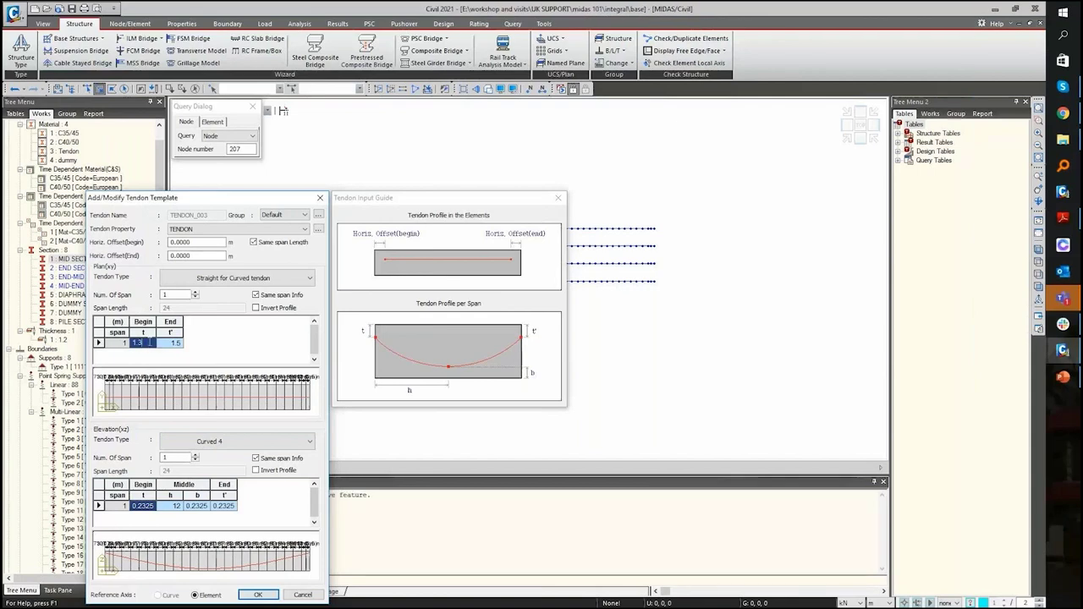
{"action": "left_click", "coordinate": [177, 354]}
{"action": "left_click", "coordinate": [179, 354]}
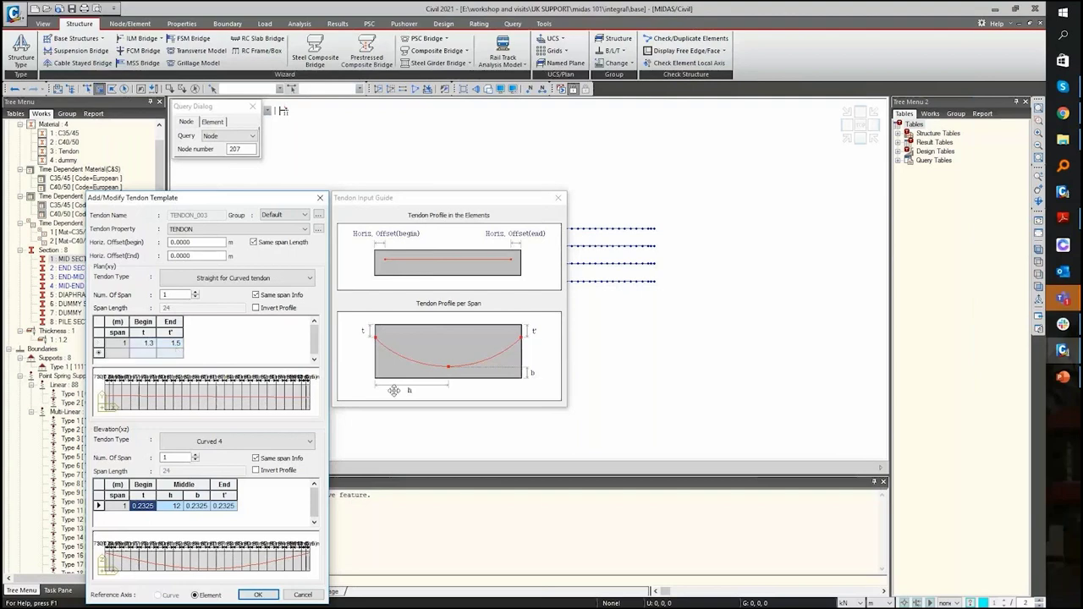
{"action": "left_click", "coordinate": [274, 316]}
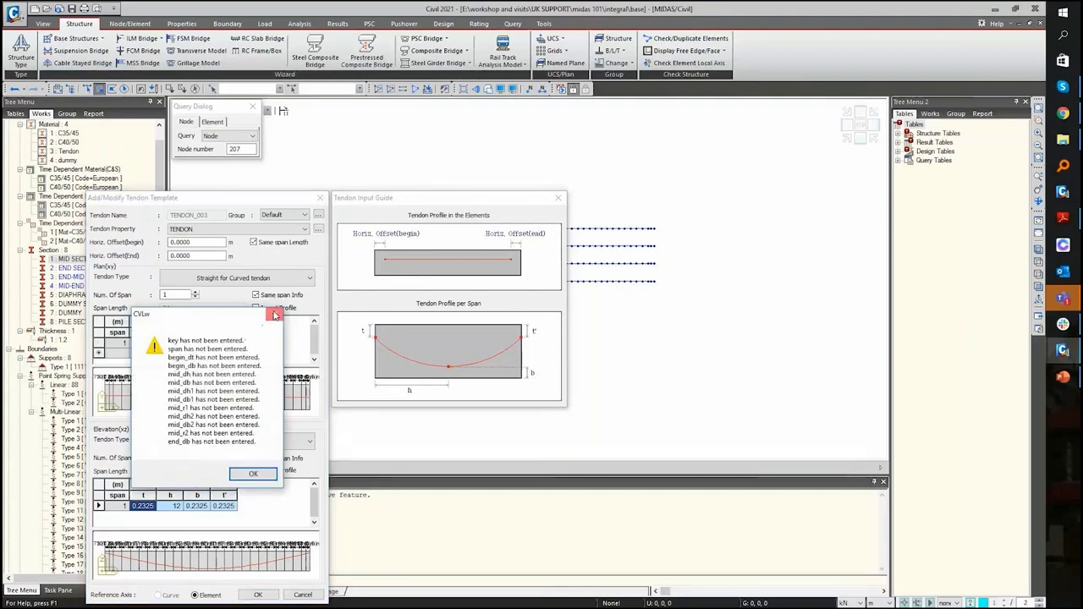
{"action": "left_click", "coordinate": [274, 315]}
{"action": "left_click", "coordinate": [98, 354]}
{"action": "left_click", "coordinate": [254, 474]}
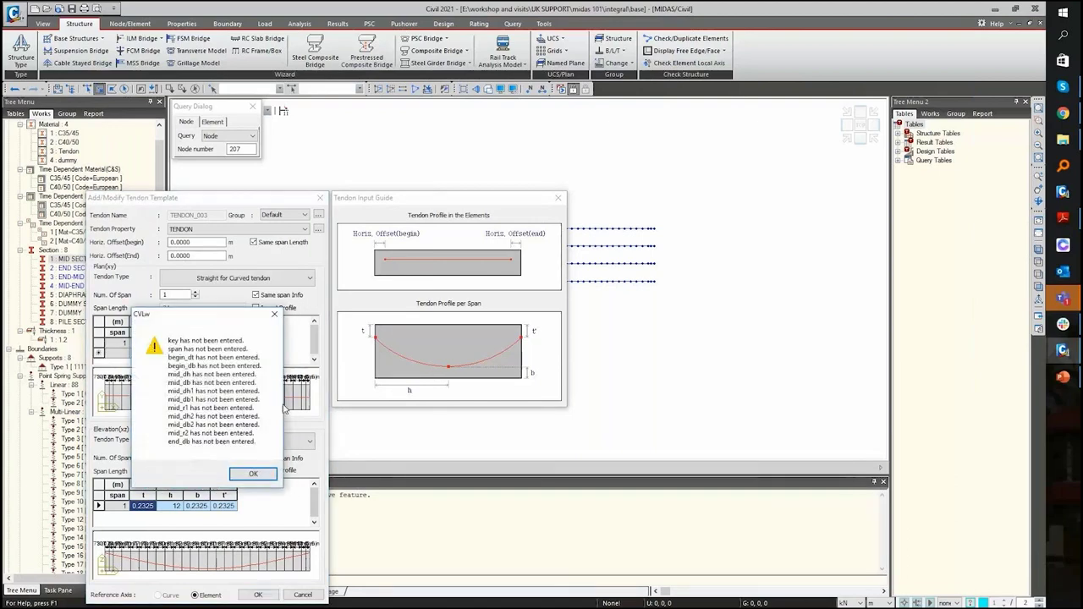
{"action": "left_click", "coordinate": [254, 473]}
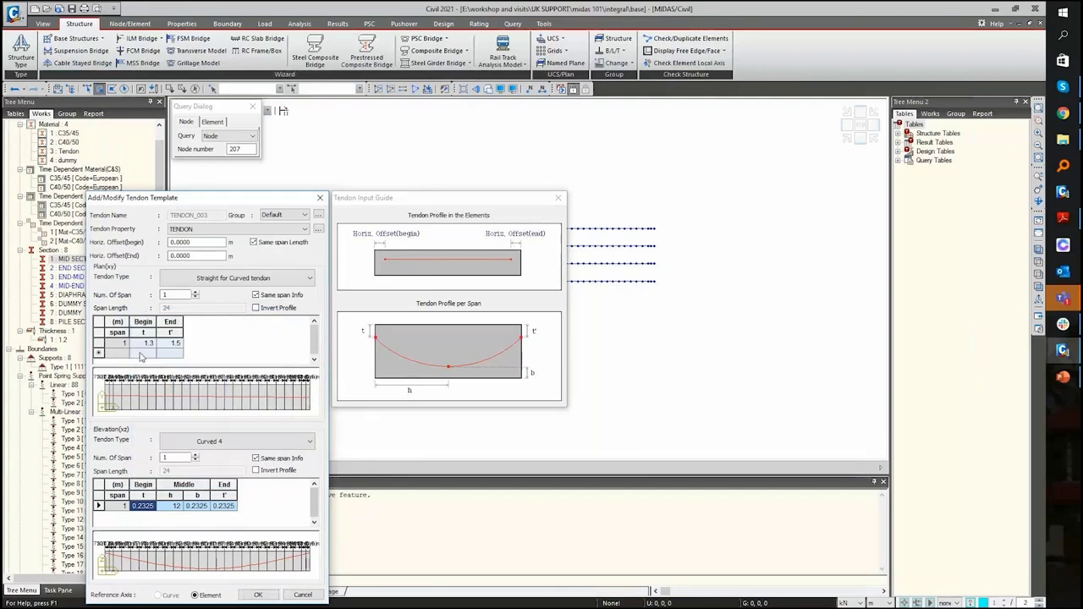
{"action": "left_click", "coordinate": [274, 314]}
{"action": "left_click", "coordinate": [272, 314]}
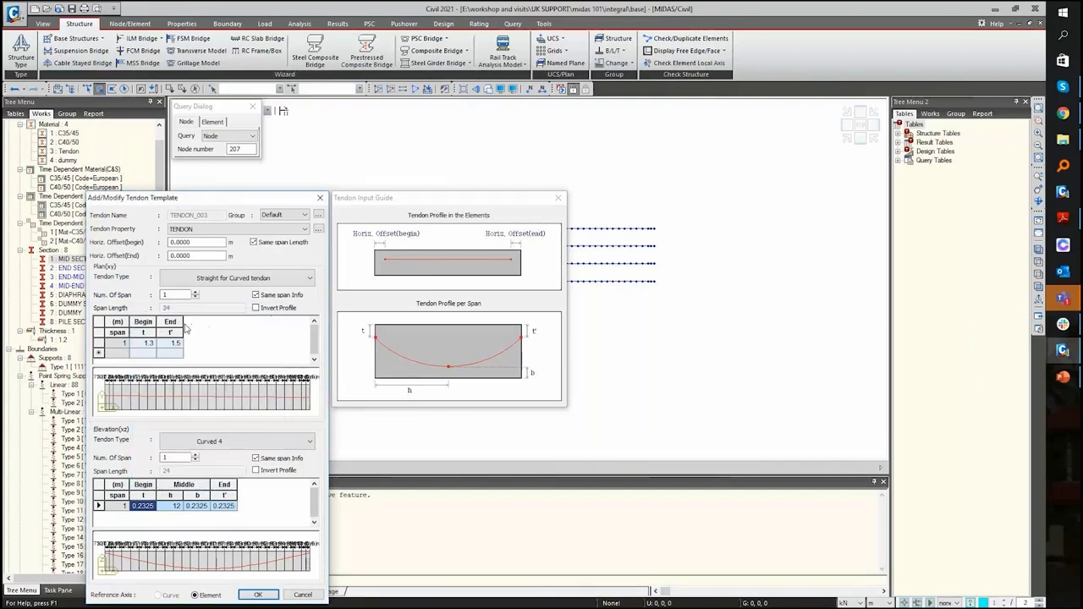
{"action": "left_click", "coordinate": [172, 344]}
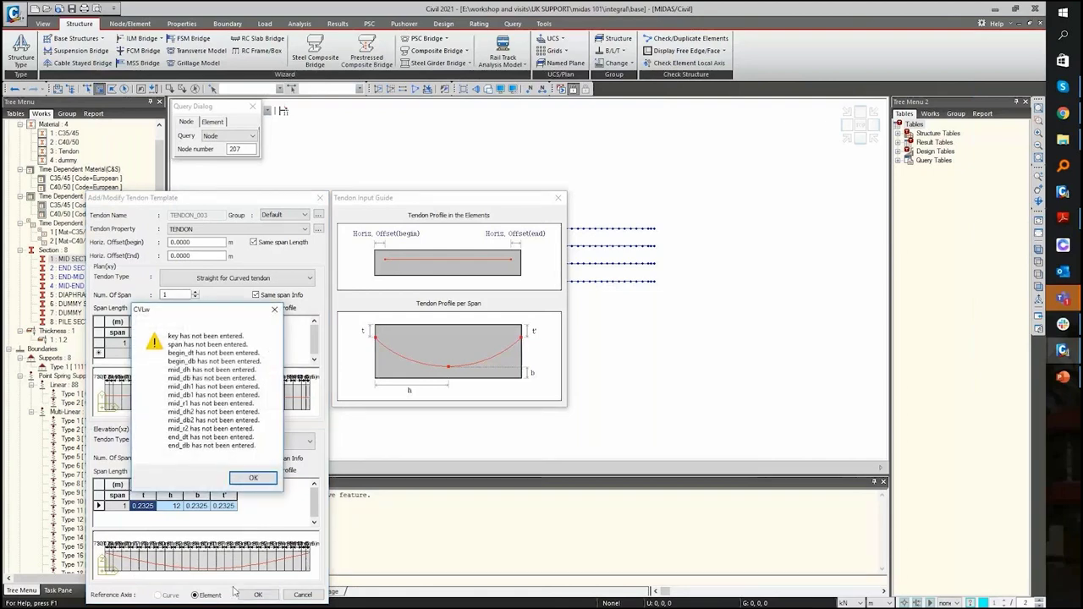
{"action": "left_click", "coordinate": [253, 478]}
{"action": "left_click", "coordinate": [302, 595]}
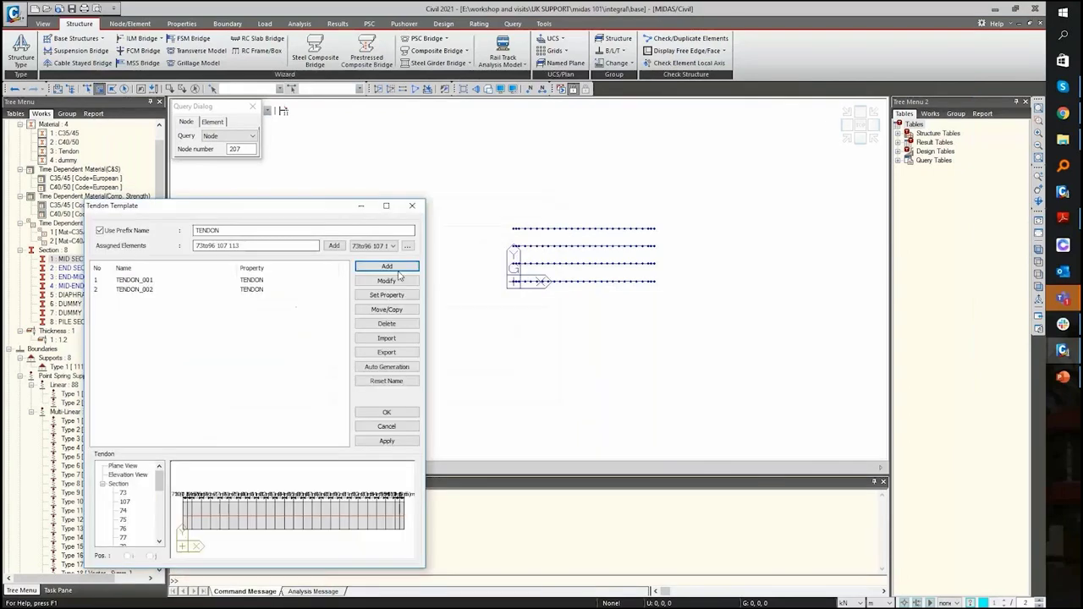
- Start a third tendon with plan begin t 1.3 and end t' 1.3, using plan type Straight for Curved tendon
{"action": "left_click", "coordinate": [397, 272]}
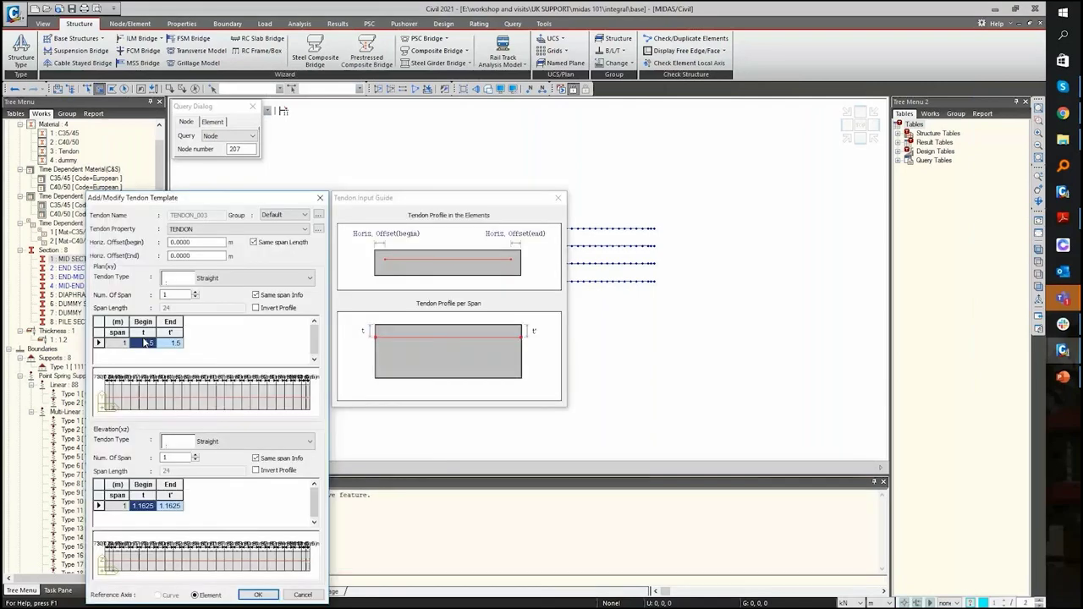
{"action": "type", "text": "1.3"}
{"action": "left_click", "coordinate": [174, 343]}
{"action": "type", "text": "1.3"}
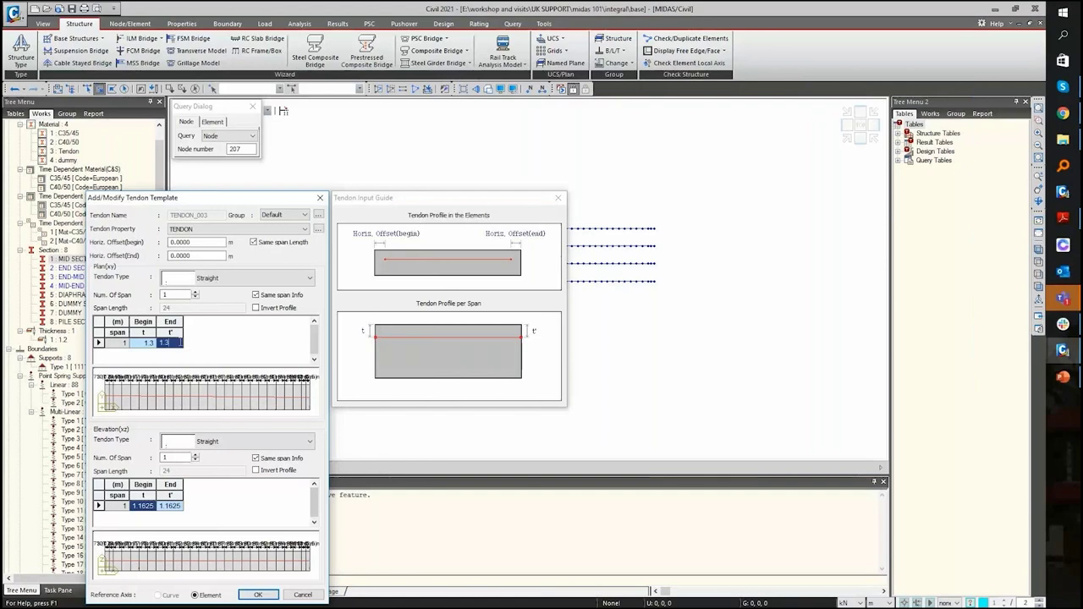
{"action": "left_click", "coordinate": [232, 338]}
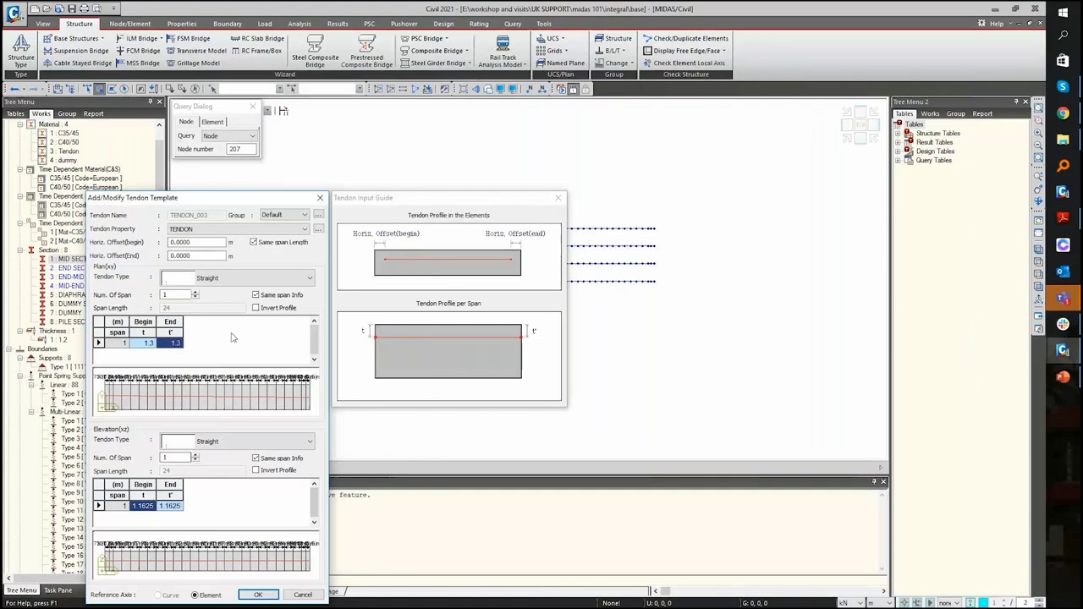
{"action": "left_click", "coordinate": [246, 278]}
{"action": "left_click", "coordinate": [216, 307]}
- Give the third tendon a Curved 4 elevation with begin t 1.725, middle b 0.125 and end t' 1.725, and save it
{"action": "left_click", "coordinate": [211, 440]}
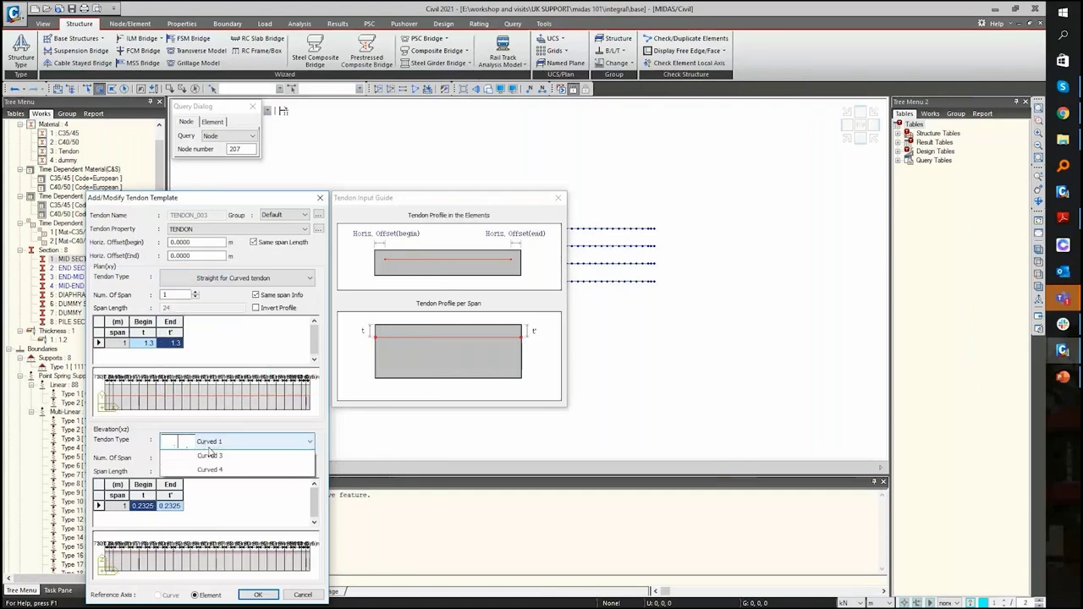
{"action": "left_click", "coordinate": [210, 469]}
{"action": "left_click", "coordinate": [153, 509]}
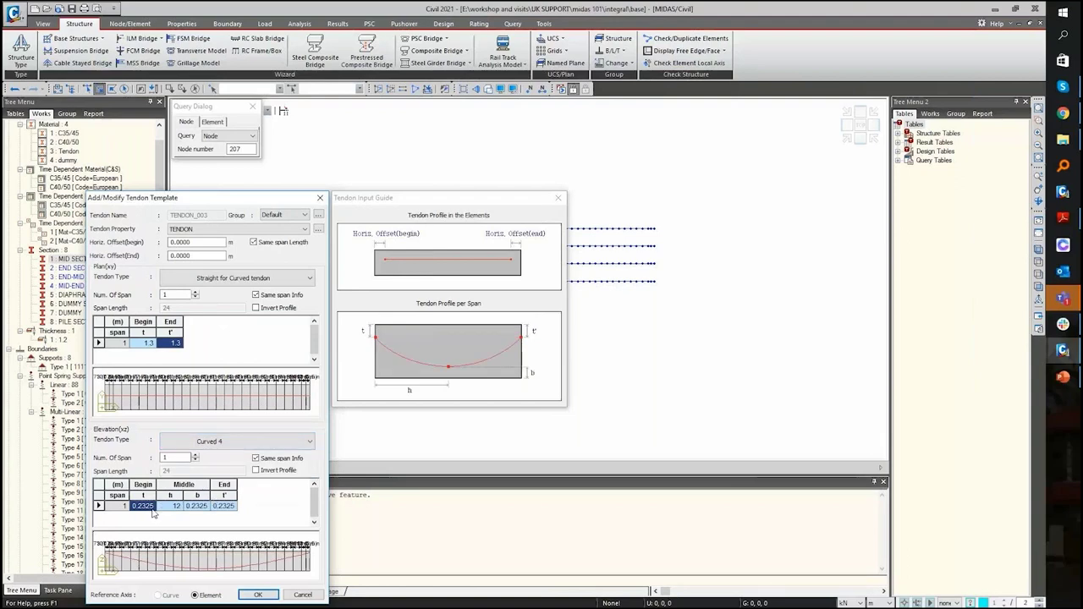
{"action": "type", "text": "1.725"}
{"action": "key", "text": "Return"}
{"action": "left_click", "coordinate": [203, 505]}
{"action": "type", "text": "0.125"}
{"action": "key", "text": "Return"}
{"action": "left_click", "coordinate": [228, 508]}
{"action": "type", "text": "1.725"}
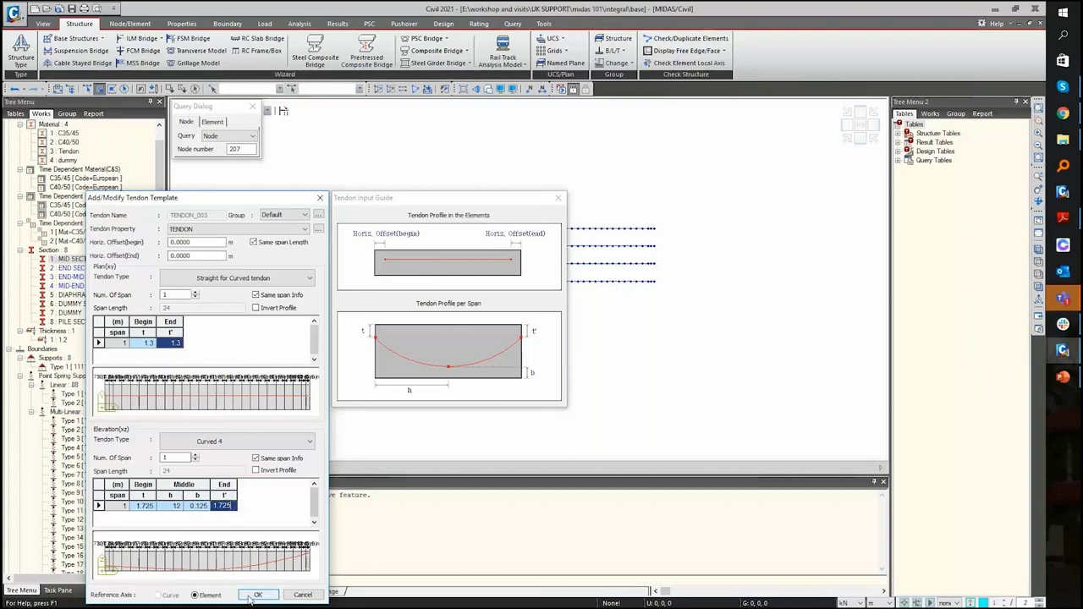
{"action": "left_click", "coordinate": [257, 595]}
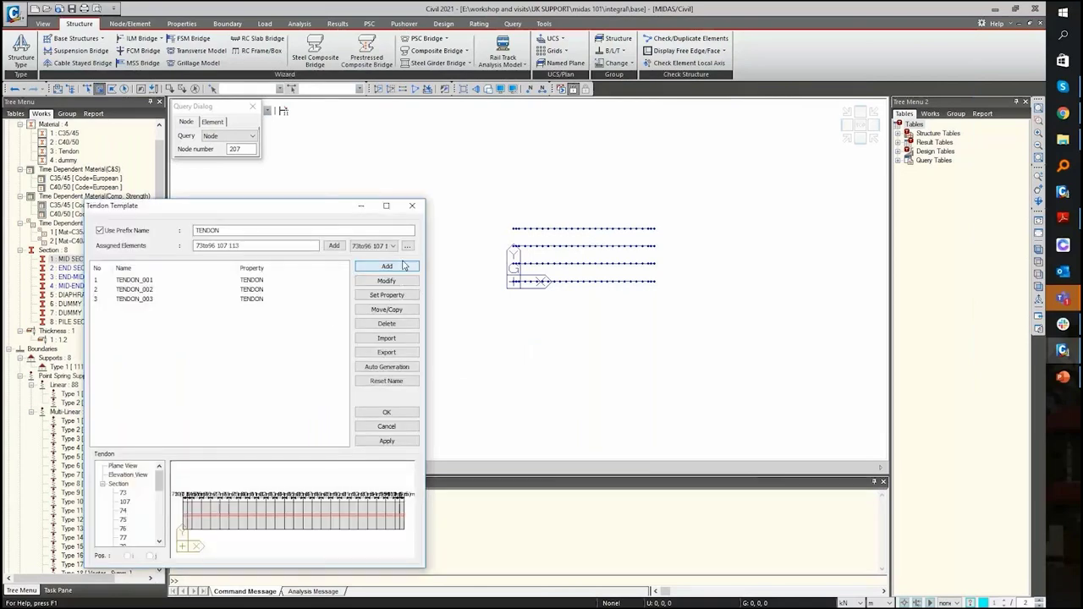
- Start a fourth tendon with plan begin t 1.7 and end t' 1.7, using plan type Straight for Curved tendon
{"action": "left_click", "coordinate": [386, 265]}
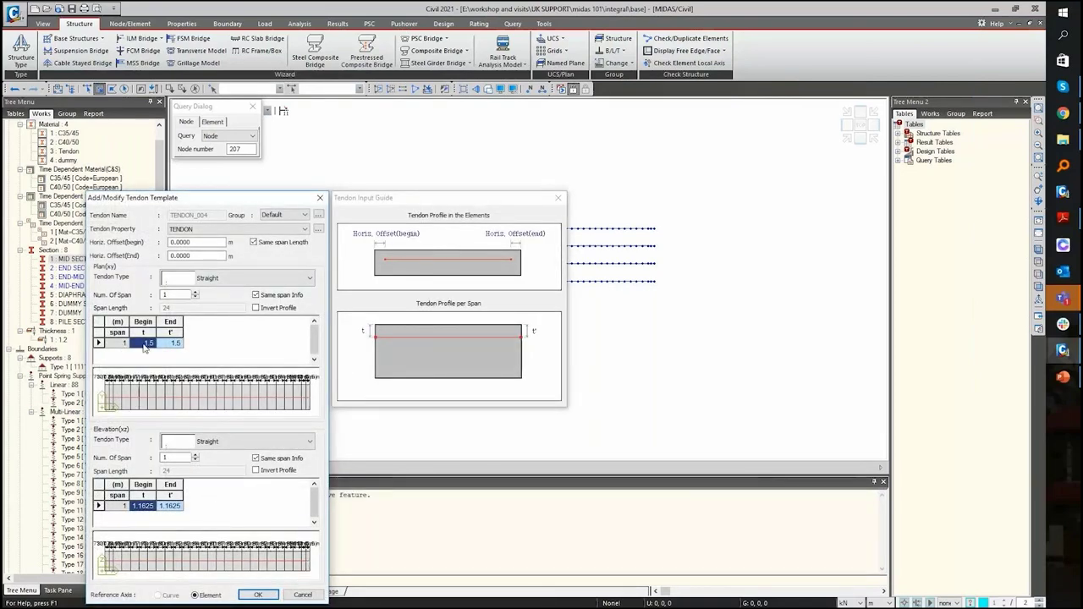
{"action": "type", "text": "1.7"}
{"action": "key", "text": "Tab"}
{"action": "type", "text": "1"}
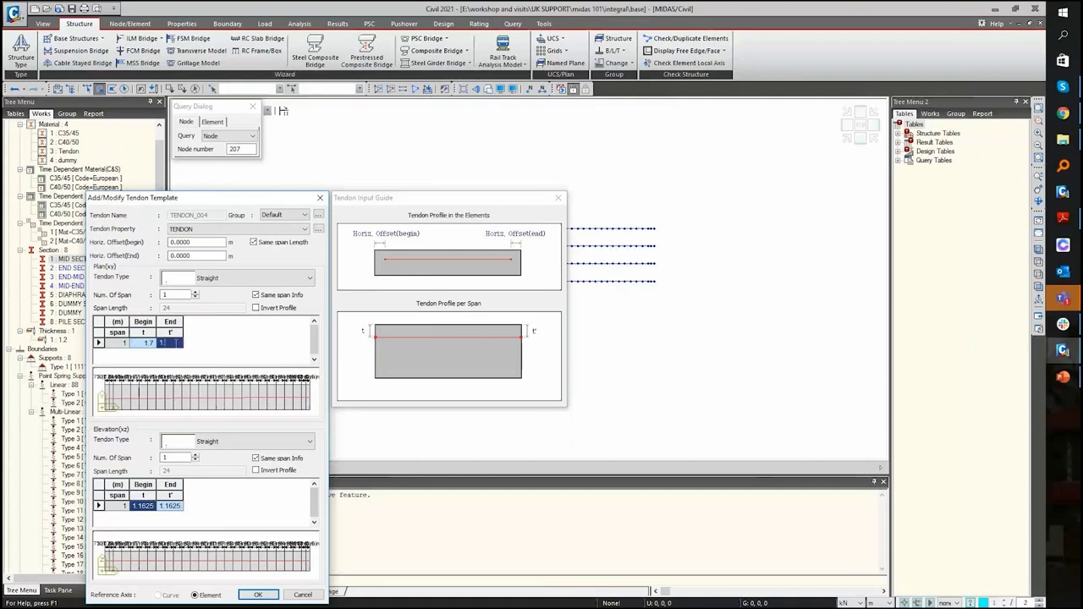
{"action": "type", "text": ".7"}
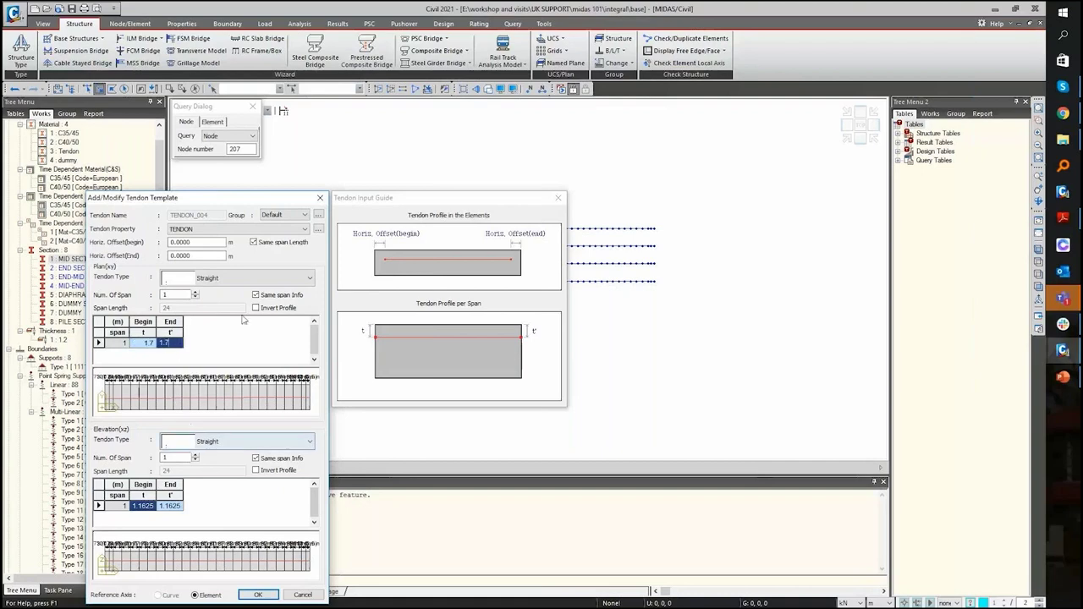
{"action": "left_click", "coordinate": [243, 277]}
{"action": "left_click", "coordinate": [243, 307]}
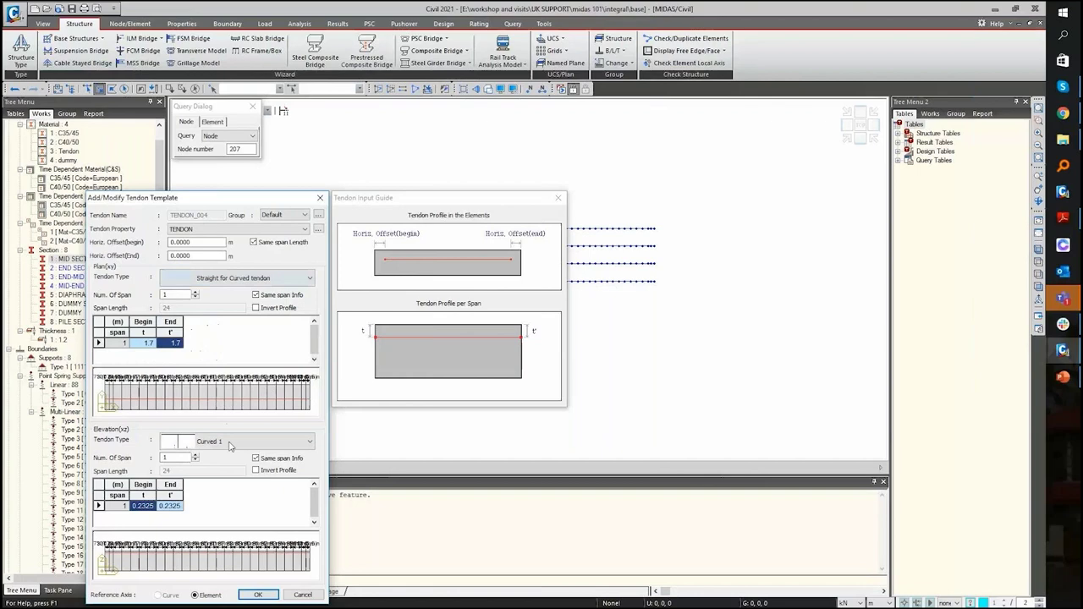
- Give the fourth tendon a Curved 4 elevation with begin t 1.725, middle b 0.125 and end t' 1.725, and save it
{"action": "left_click", "coordinate": [229, 446]}
{"action": "left_click", "coordinate": [219, 501]}
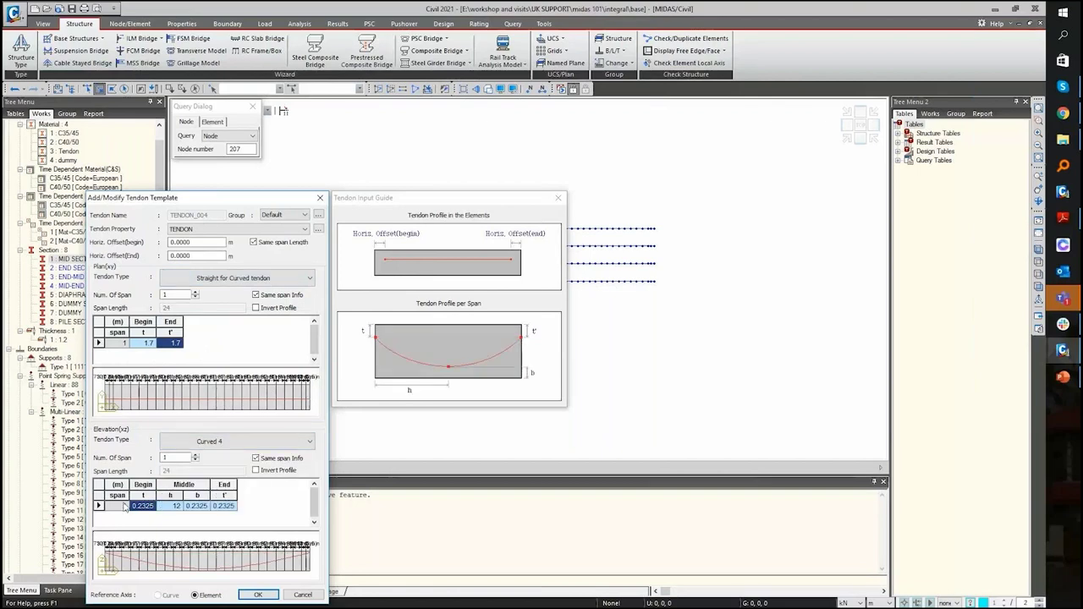
{"action": "type", "text": "1.725"}
{"action": "left_click", "coordinate": [194, 507]}
{"action": "type", "text": "0.125"}
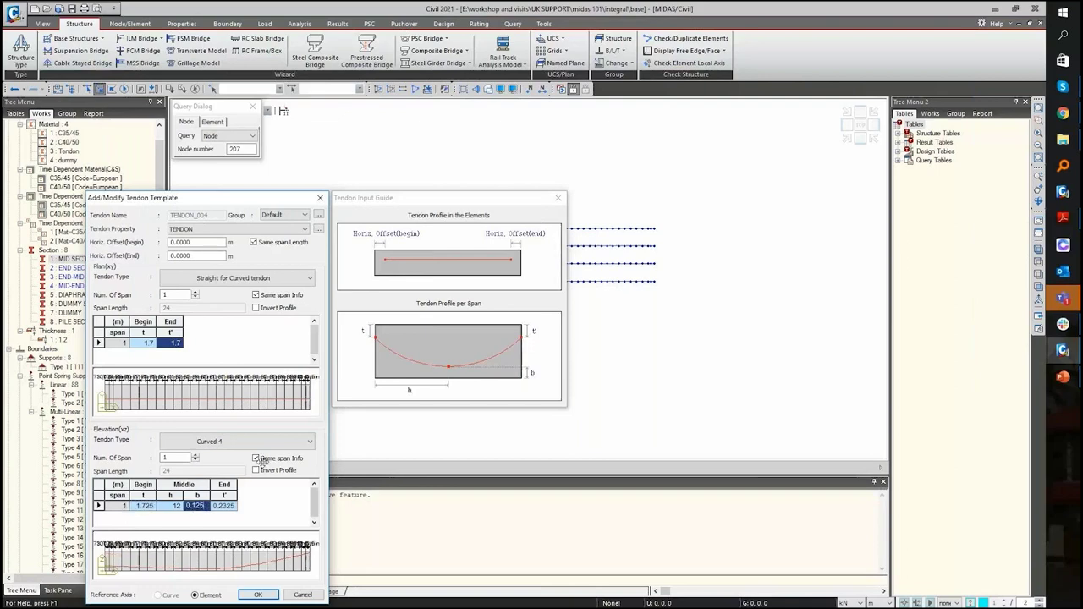
{"action": "left_click", "coordinate": [224, 505]}
{"action": "type", "text": "1.7"}
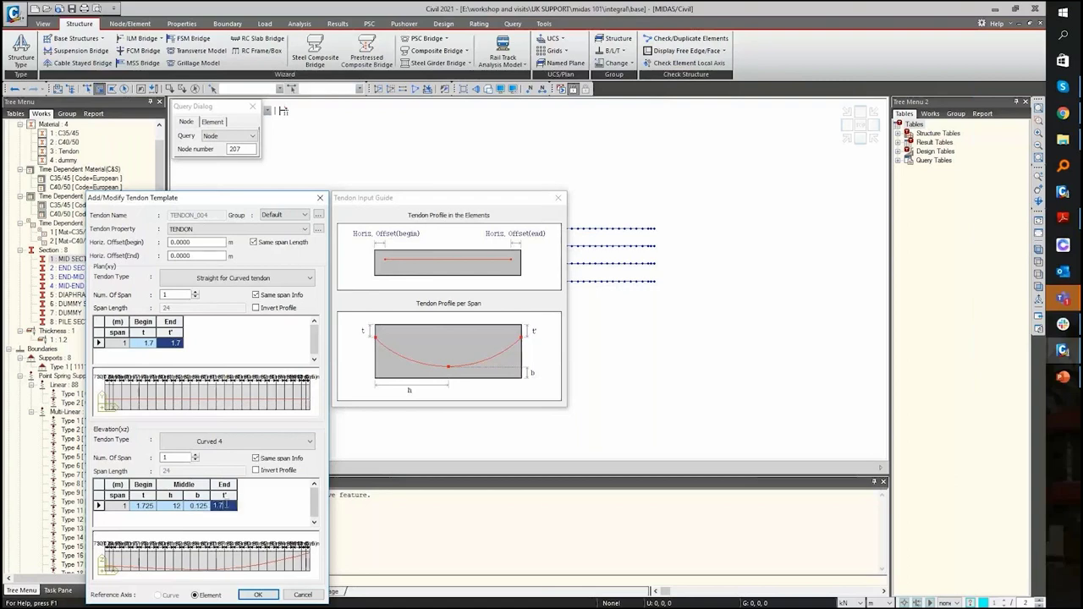
{"action": "type", "text": "25"}
{"action": "left_click", "coordinate": [257, 588]}
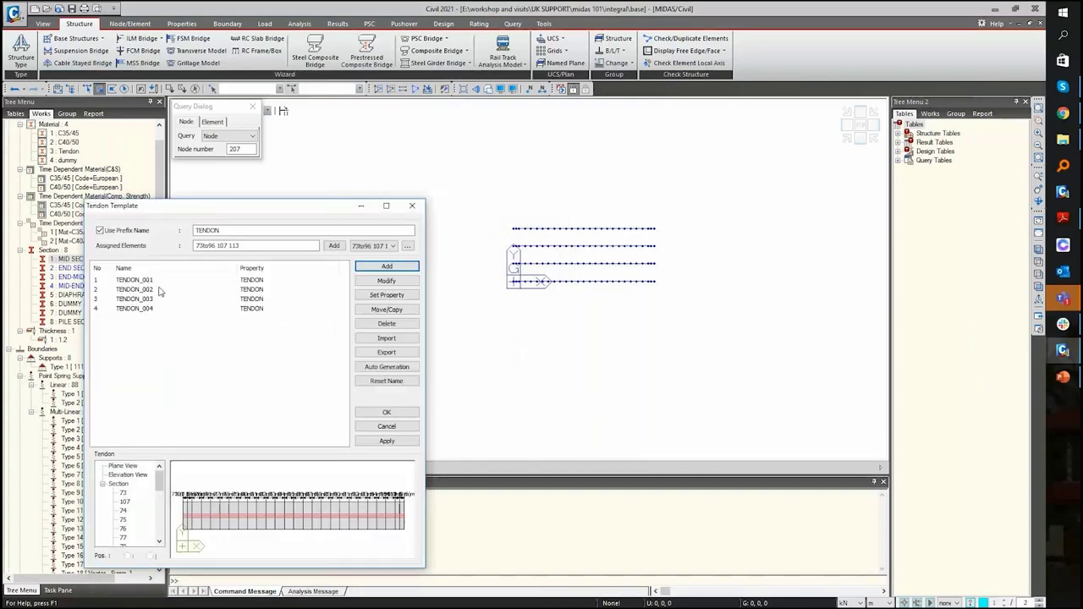
- Preview the tendon layout on the section of element 107, apply the four template tendons to the girders, and close the tendon template
{"action": "left_click", "coordinate": [125, 502]}
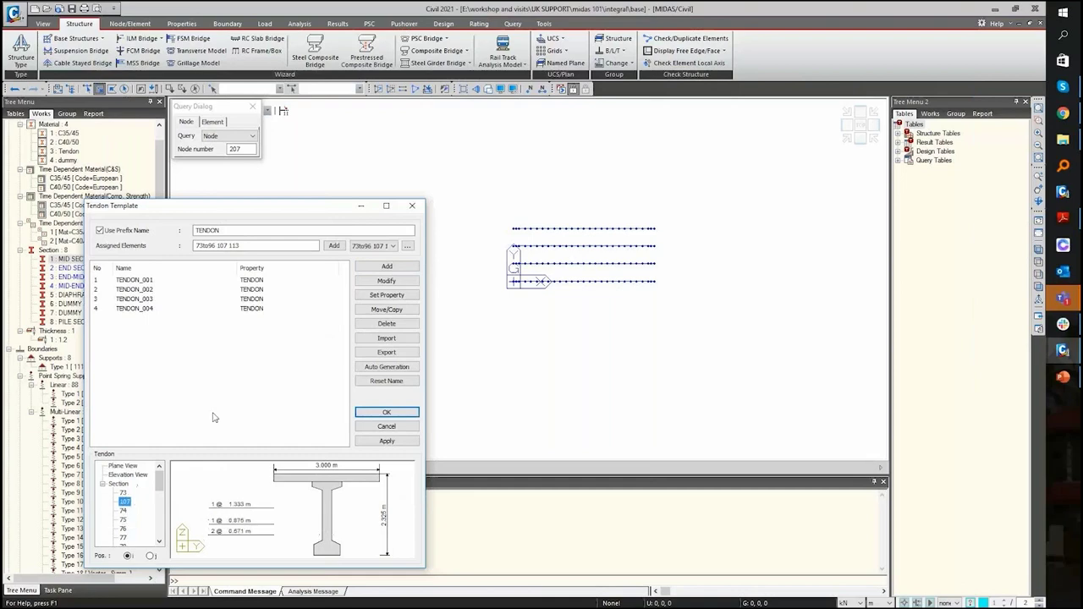
{"action": "left_click", "coordinate": [387, 440]}
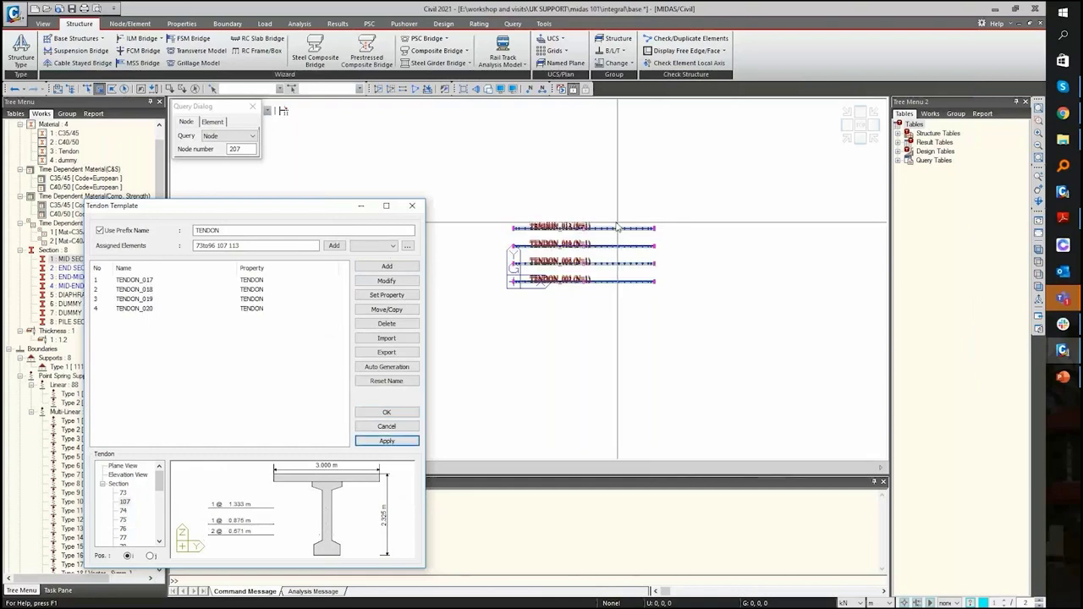
{"action": "left_click", "coordinate": [401, 411]}
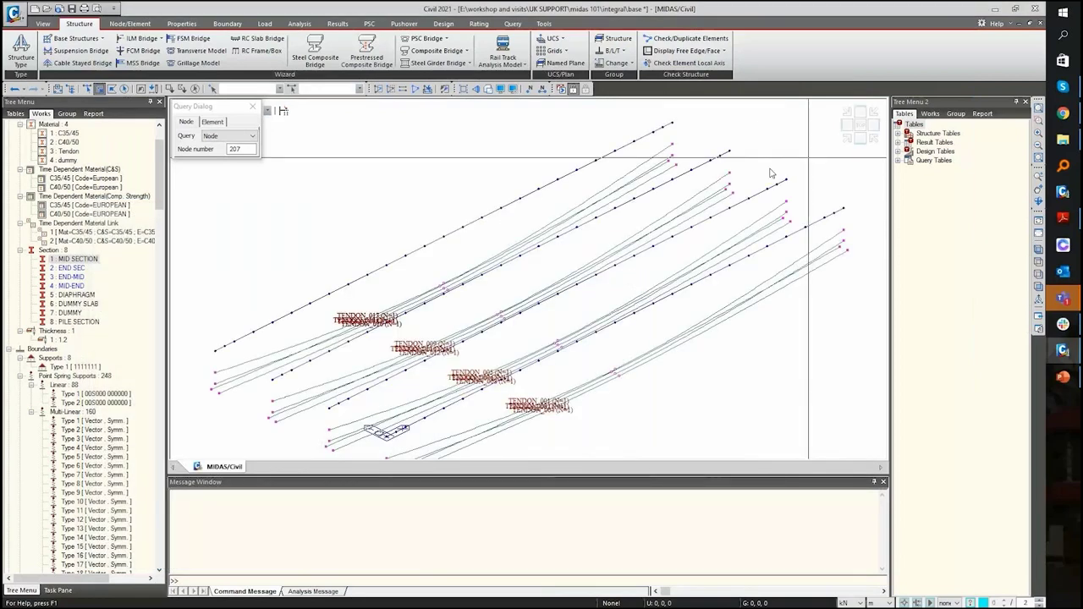
- Display the girders as solid sections and examine the tendon profiles inside them from the girder ends and in side elevation
{"action": "left_click", "coordinate": [500, 90]}
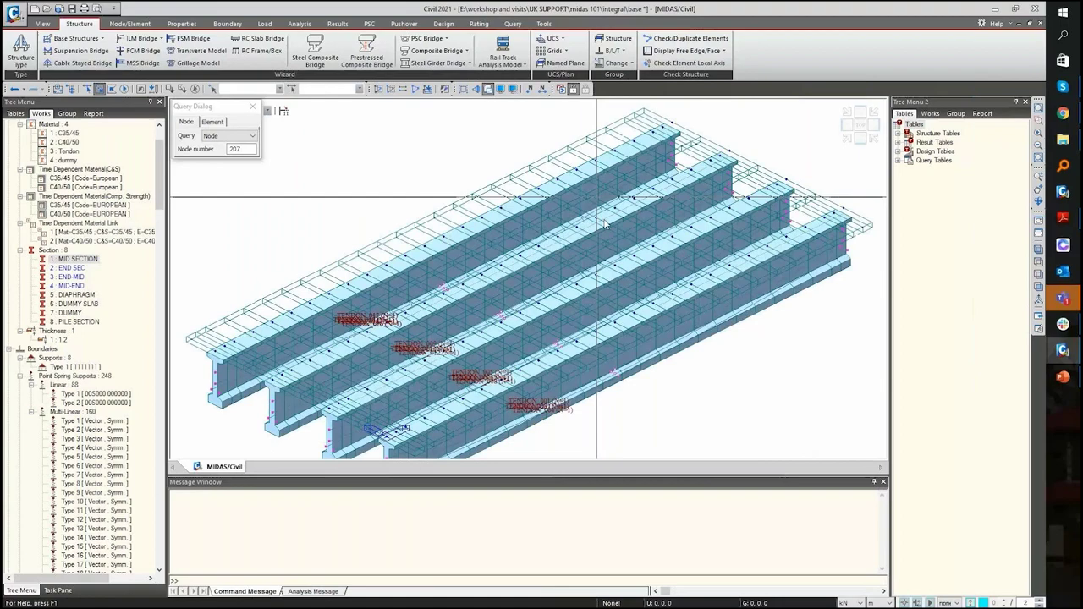
{"action": "middle_click_drag", "start_coordinate": [640, 375], "coordinate": [484, 283]}
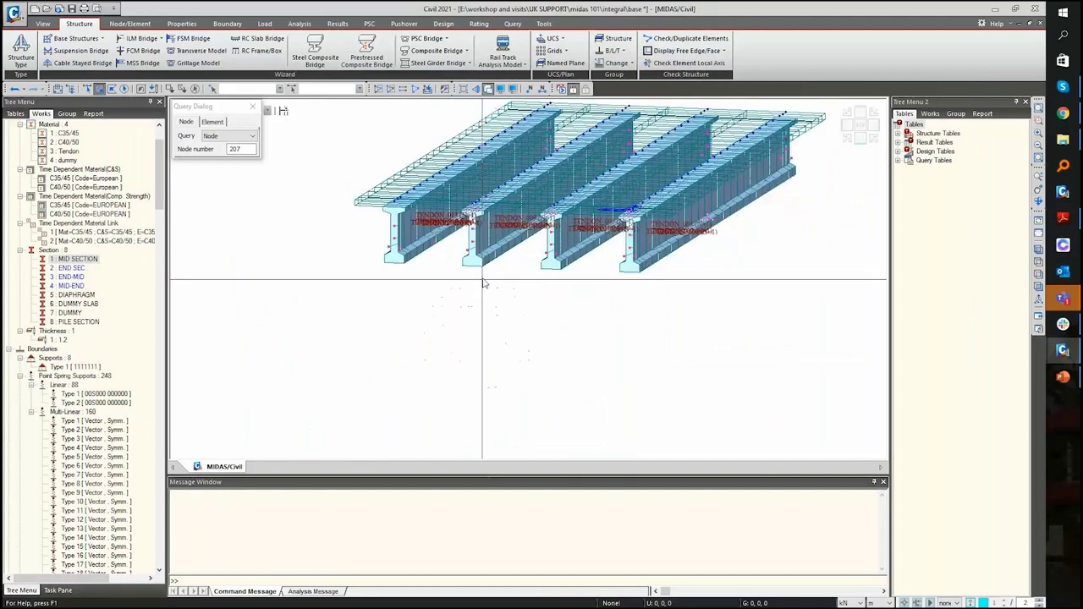
{"action": "scroll", "coordinate": [484, 283], "scroll_direction": "up", "scroll_amount": 5}
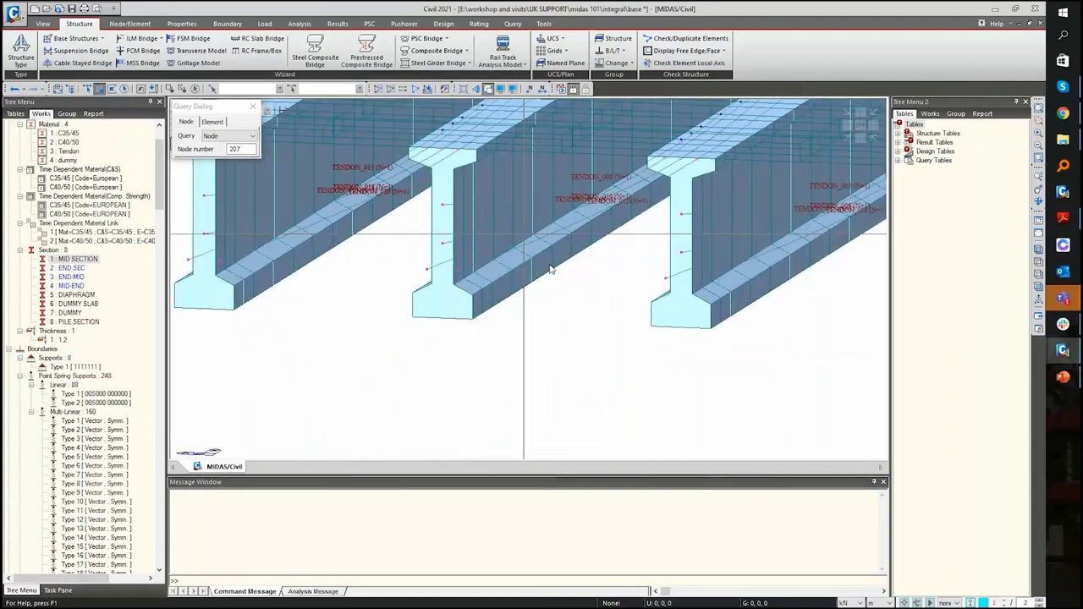
{"action": "scroll", "coordinate": [550, 269], "scroll_direction": "down", "scroll_amount": 5}
{"action": "middle_click_drag", "start_coordinate": [431, 300], "coordinate": [805, 381]}
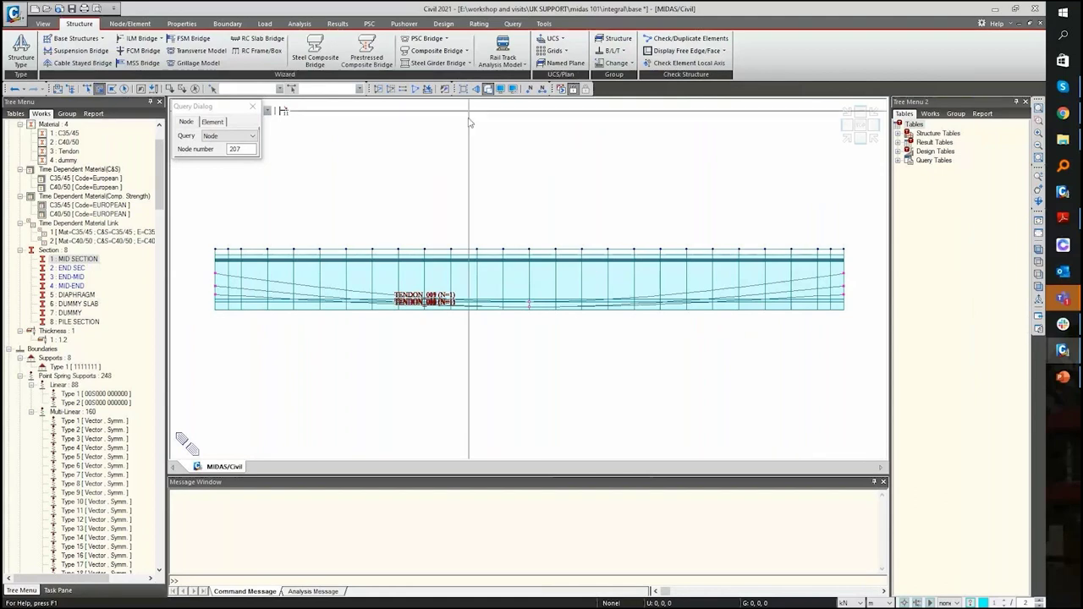
{"action": "left_click", "coordinate": [475, 88]}
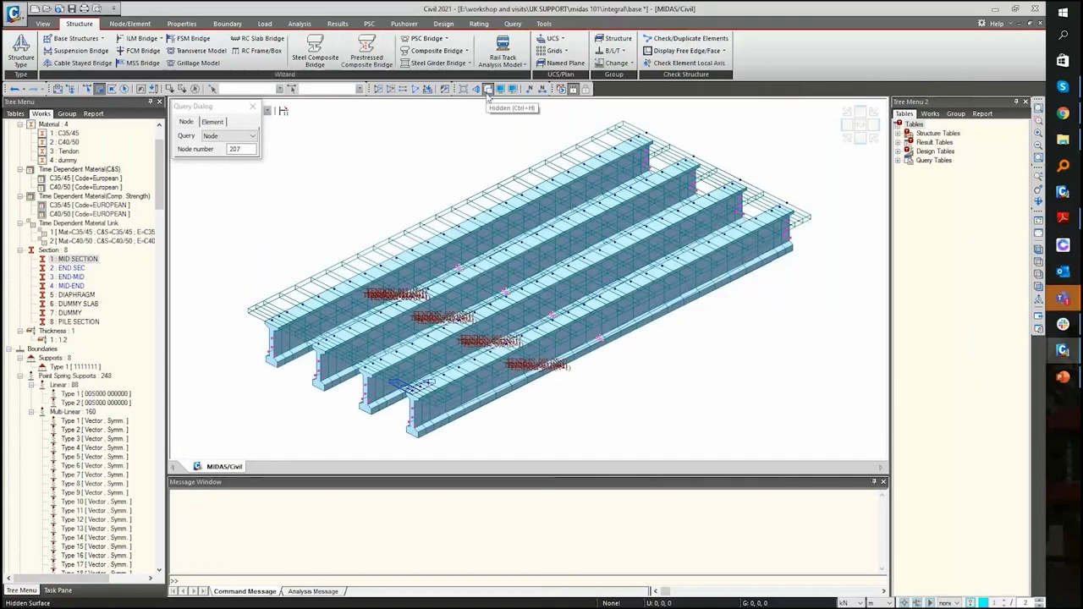
- Restore the whole bridge model and assign all DUMMY SLAB section elements to the DUMMY-CROSSBEAM structure group
{"action": "left_click", "coordinate": [416, 90]}
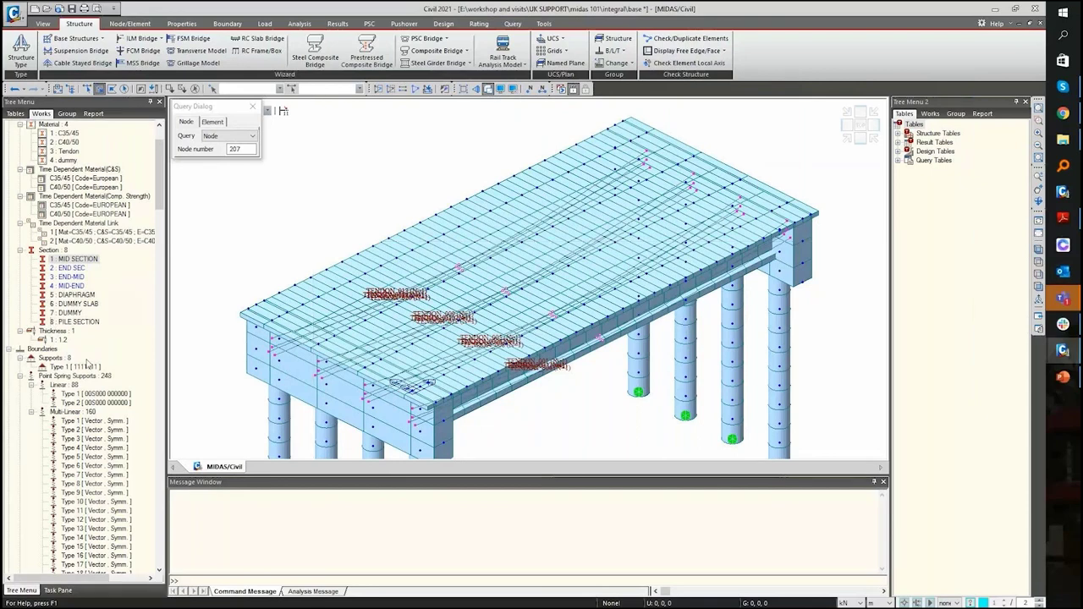
{"action": "scroll", "coordinate": [88, 372], "scroll_direction": "down", "scroll_amount": 1}
{"action": "scroll", "coordinate": [157, 224], "scroll_direction": "up", "scroll_amount": 2}
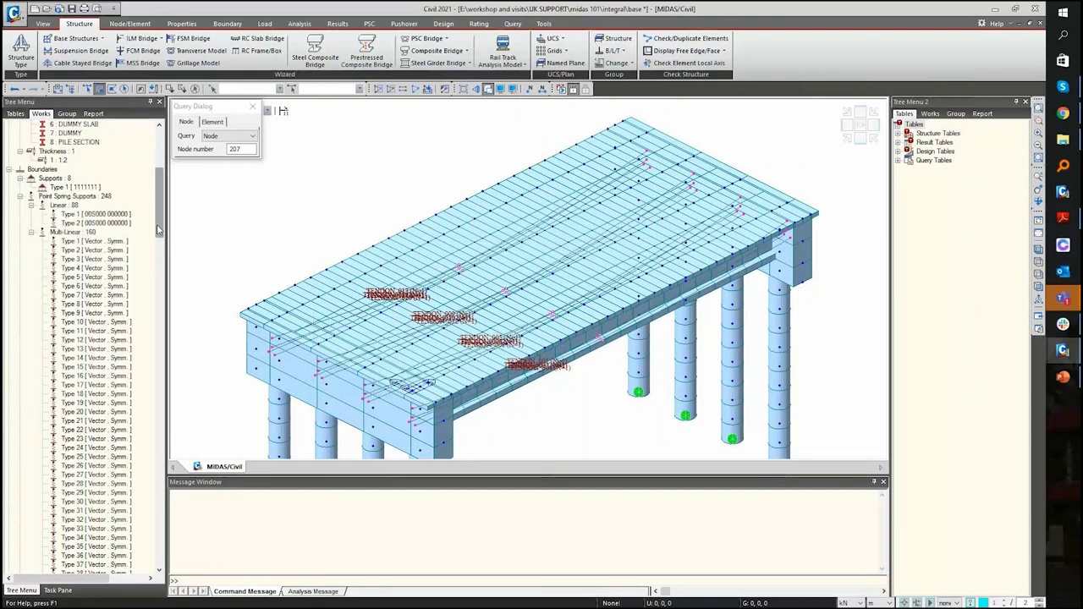
{"action": "scroll", "coordinate": [154, 195], "scroll_direction": "up", "scroll_amount": 5}
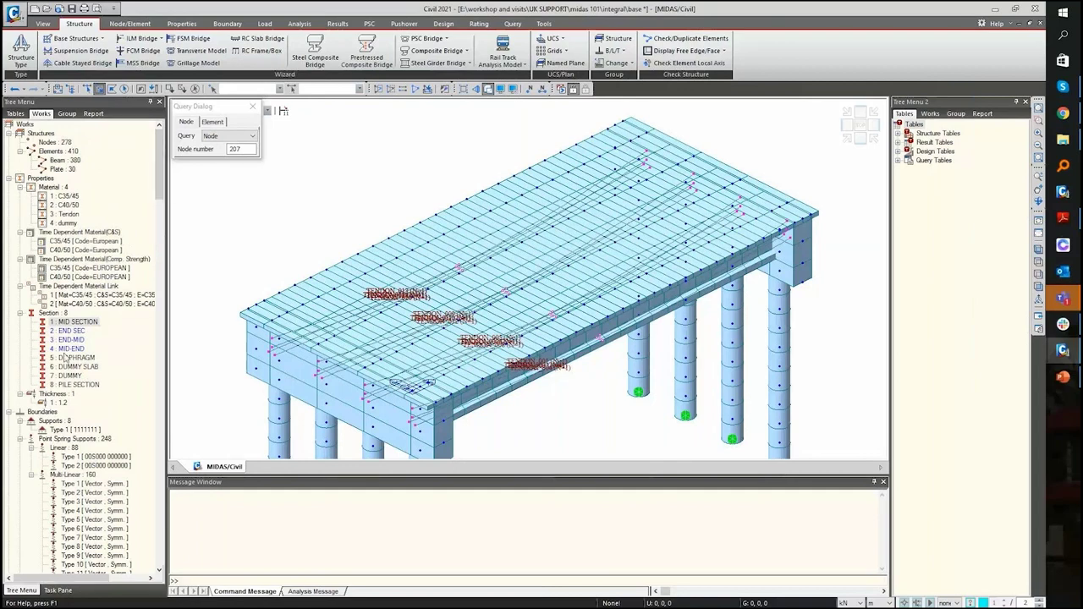
{"action": "double_click", "coordinate": [85, 366]}
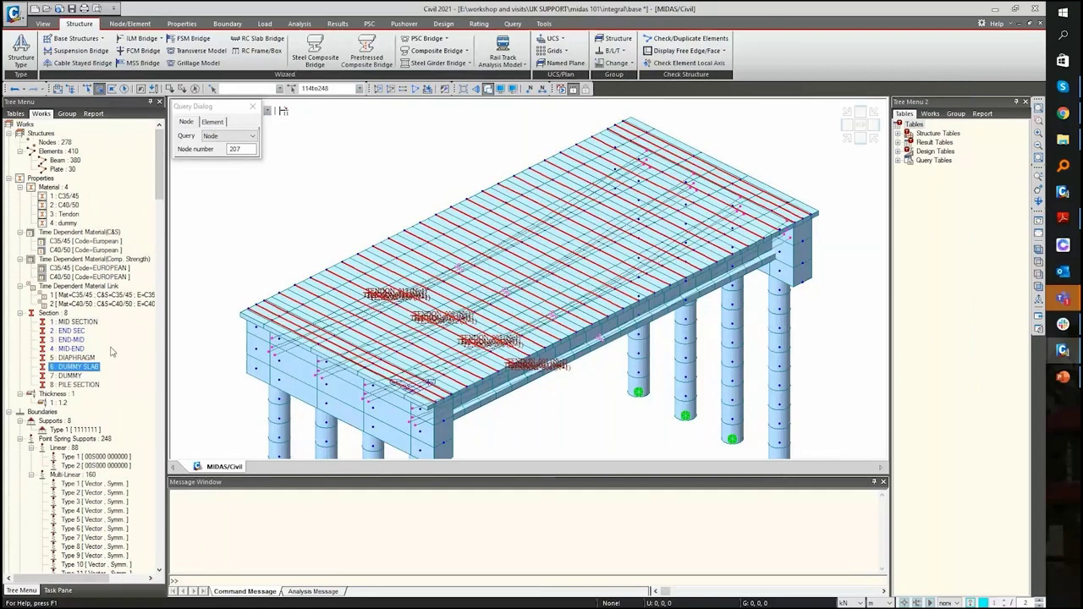
{"action": "left_click", "coordinate": [955, 114]}
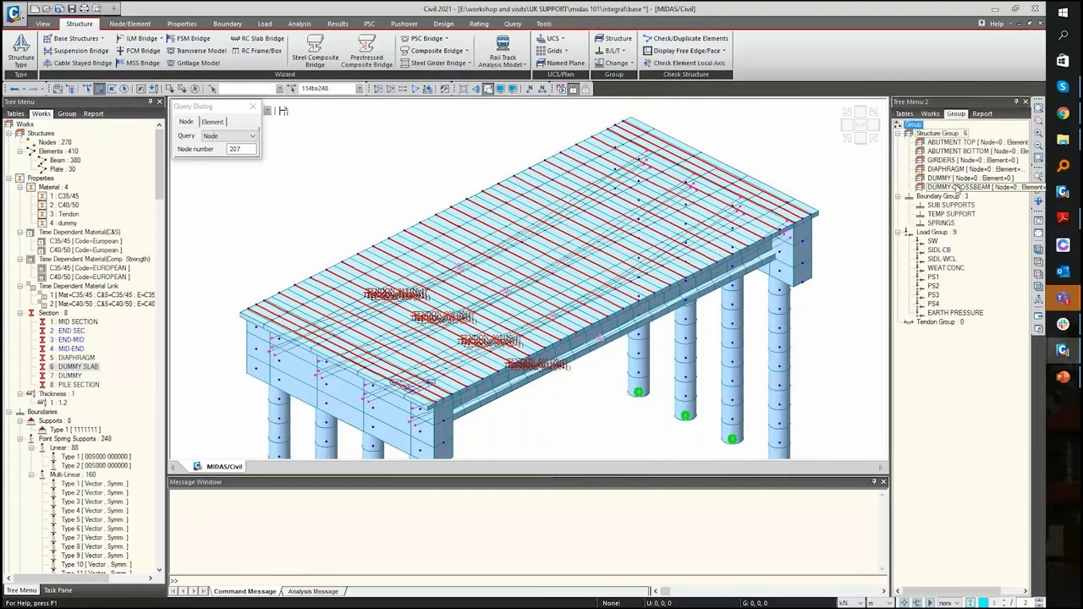
{"action": "left_click", "coordinate": [956, 187]}
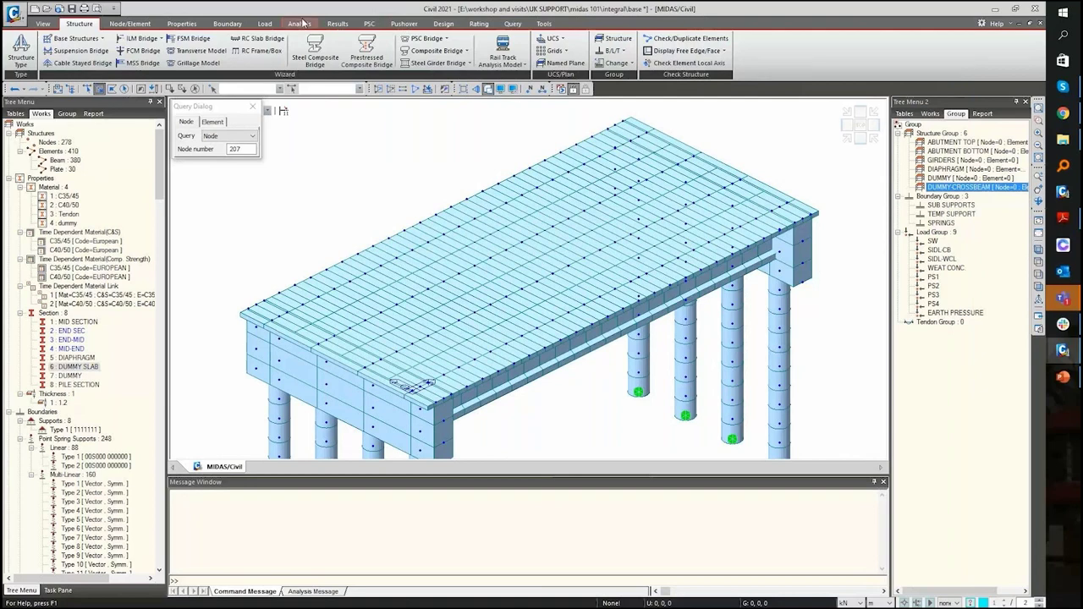
- Set the moving load code to EUROCODE
{"action": "left_click", "coordinate": [265, 23]}
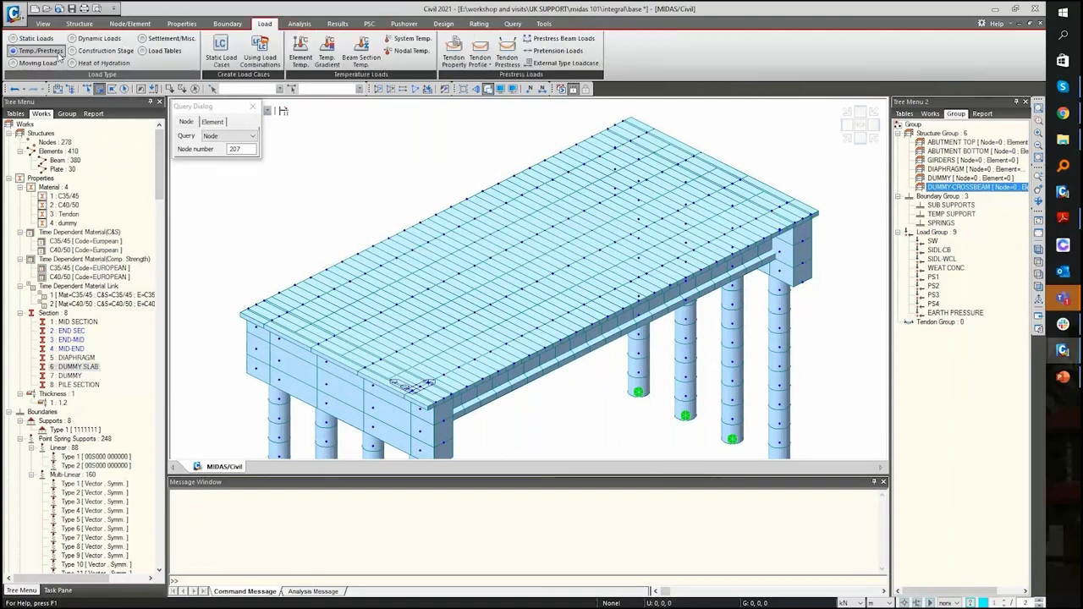
{"action": "left_click", "coordinate": [49, 62]}
{"action": "left_click", "coordinate": [241, 50]}
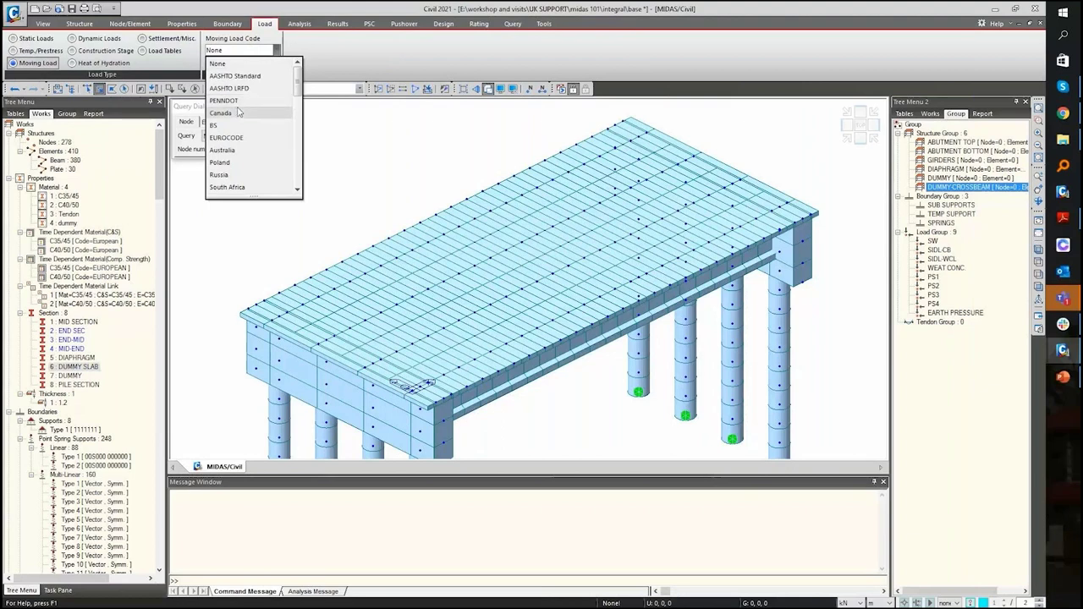
{"action": "left_click", "coordinate": [227, 137]}
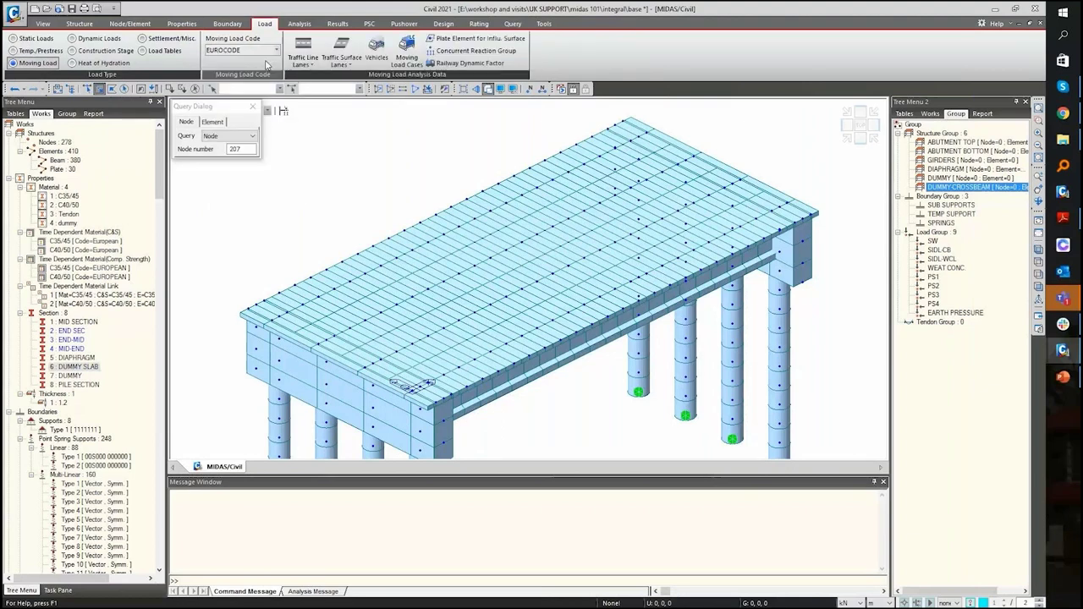
- Show the model as wireframe and start a new traffic line lane named LANE 1
{"action": "left_click", "coordinate": [310, 42]}
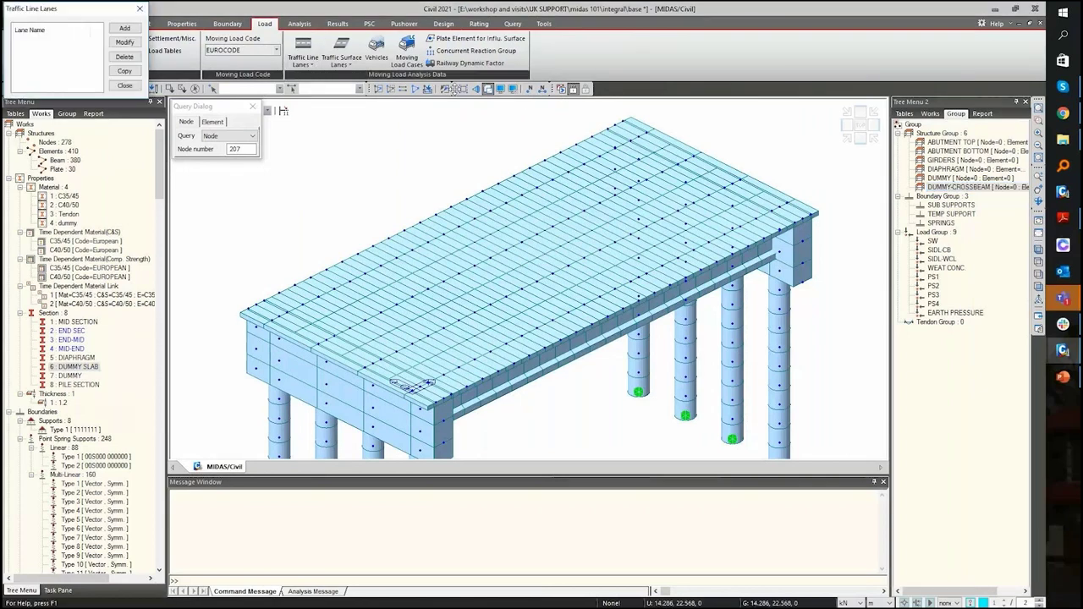
{"action": "left_click", "coordinate": [488, 89]}
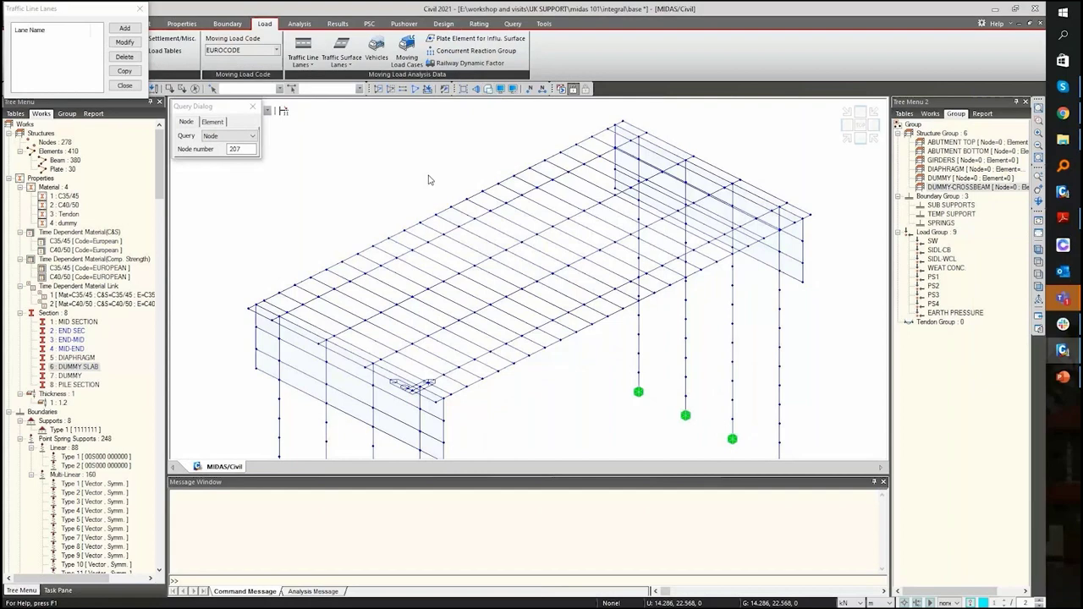
{"action": "scroll", "coordinate": [514, 319], "scroll_direction": "up", "scroll_amount": 1}
{"action": "scroll", "coordinate": [514, 319], "scroll_direction": "down", "scroll_amount": 1}
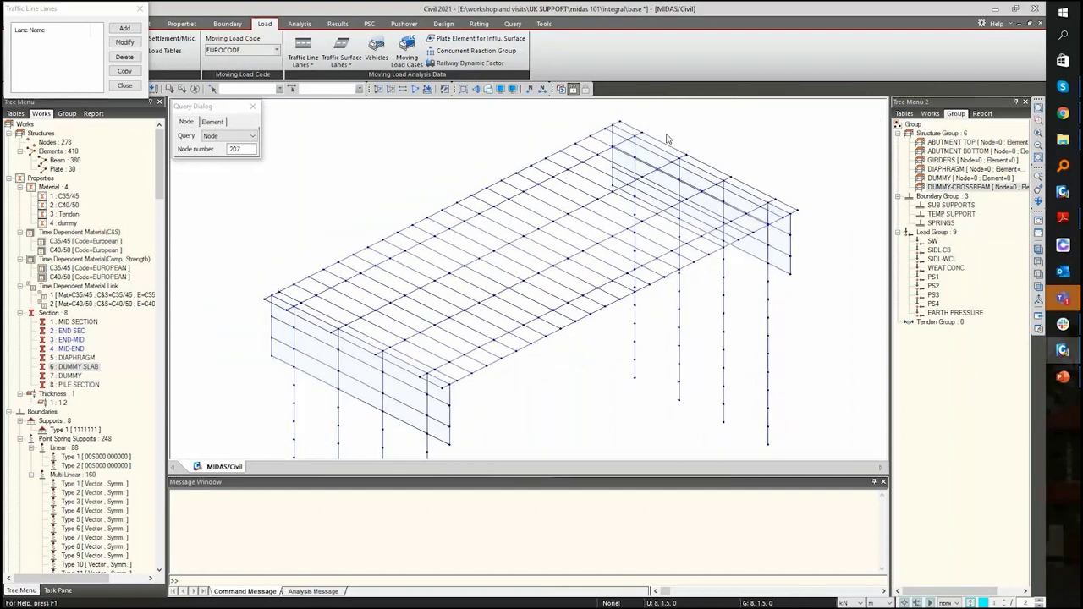
{"action": "scroll", "coordinate": [721, 136], "scroll_direction": "up", "scroll_amount": 1}
{"action": "left_click", "coordinate": [124, 27]}
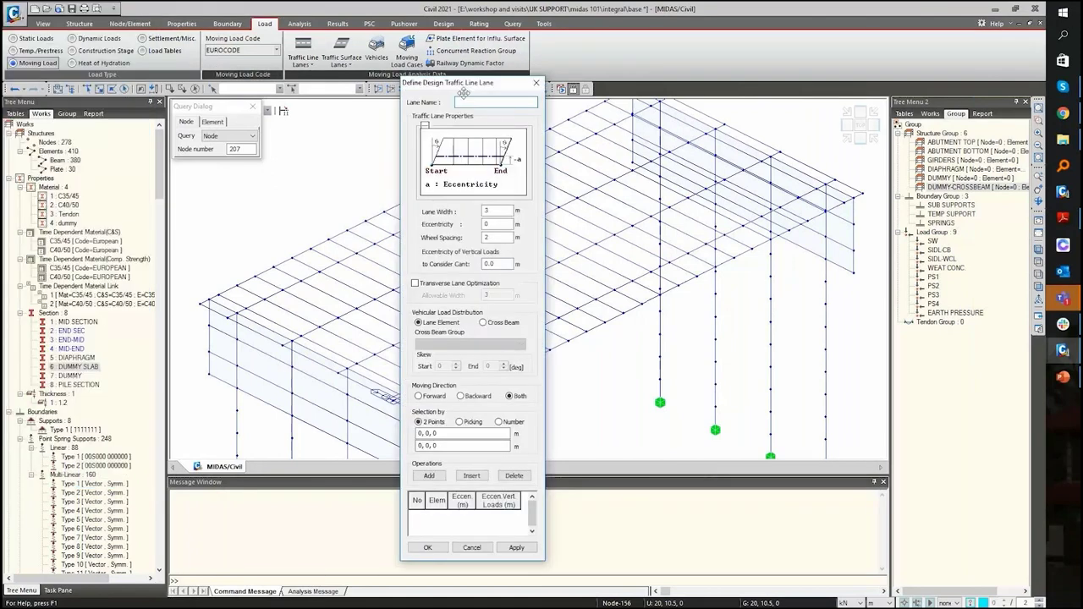
{"action": "type", "text": "LANE"}
{"action": "type", "text": " 2"}
{"action": "key", "text": "BackSpace"}
{"action": "type", "text": "1"}
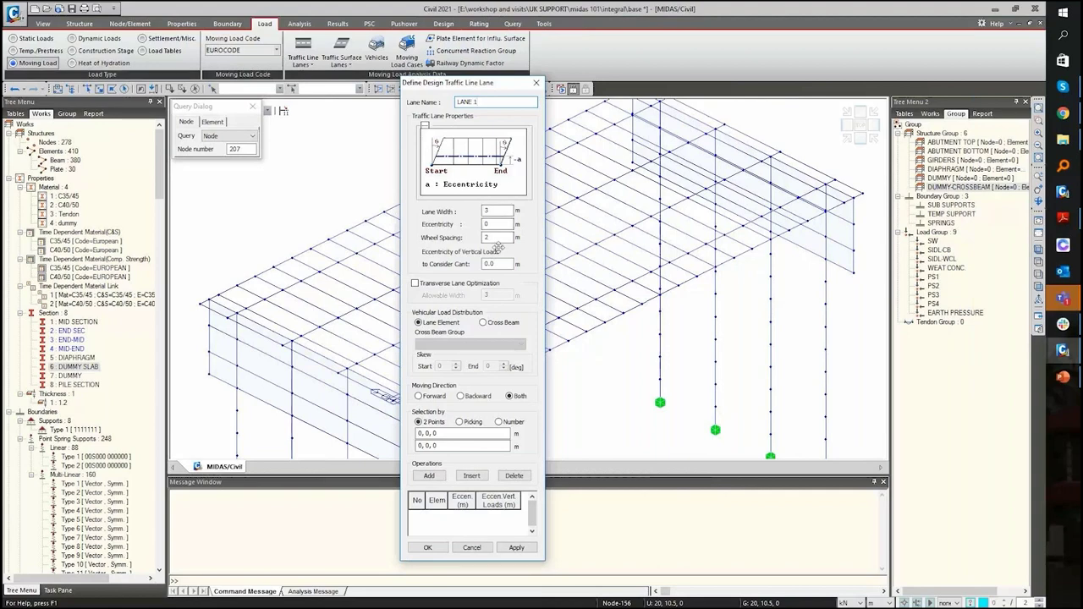
- Distribute LANE 1's vehicle loads by Cross Beam, using the DUMMY-CROSSBEAM group
{"action": "left_click", "coordinate": [503, 325]}
{"action": "left_click", "coordinate": [487, 344]}
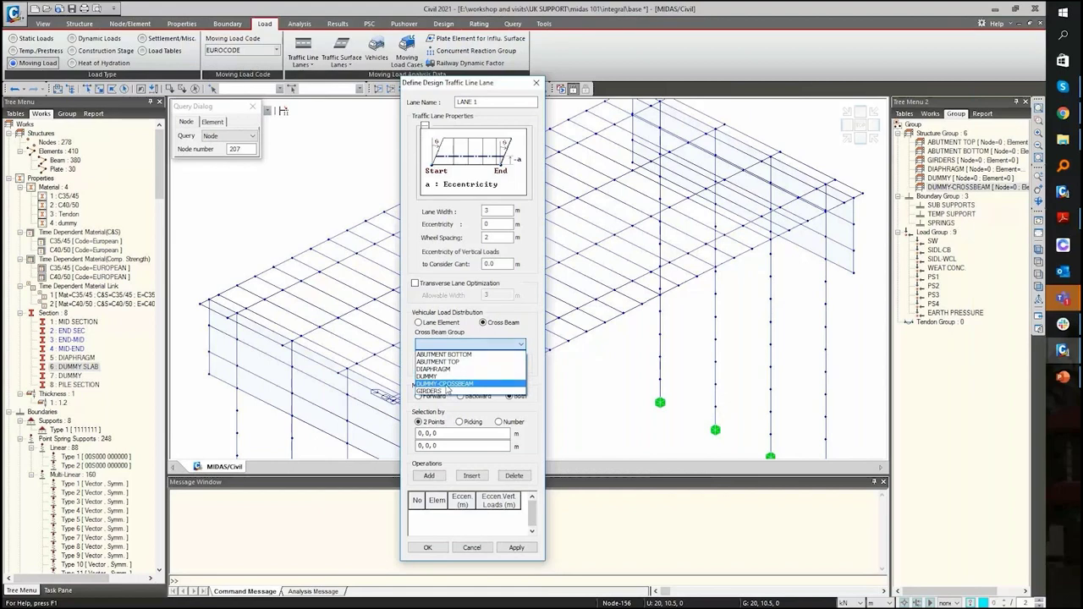
{"action": "left_click", "coordinate": [445, 383]}
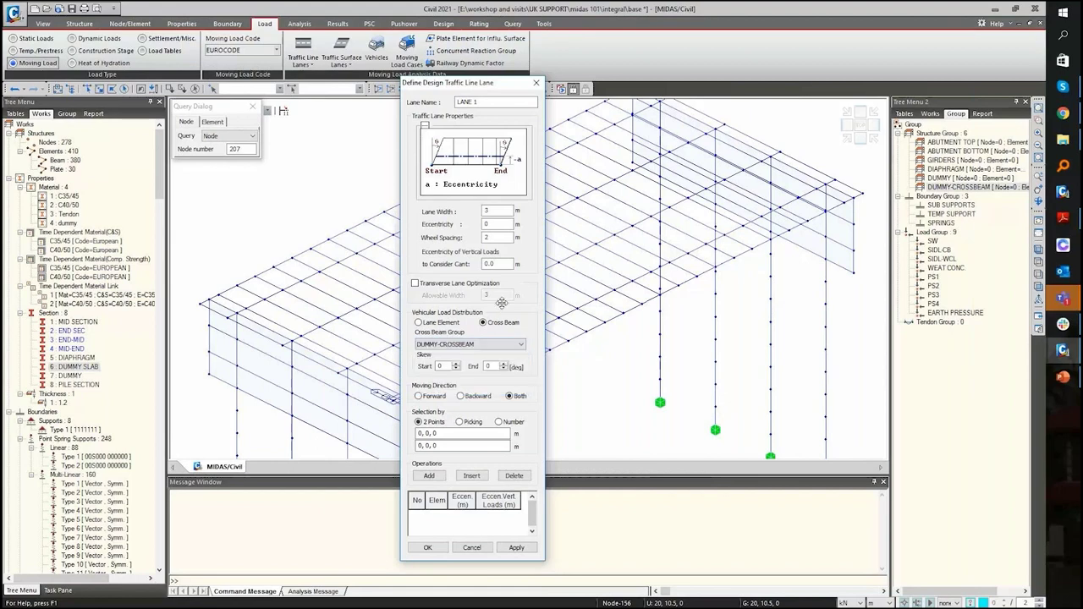
{"action": "left_click", "coordinate": [452, 434]}
{"action": "left_click_drag", "start_coordinate": [480, 84], "coordinate": [112, 82]}
{"action": "left_click", "coordinate": [385, 378]}
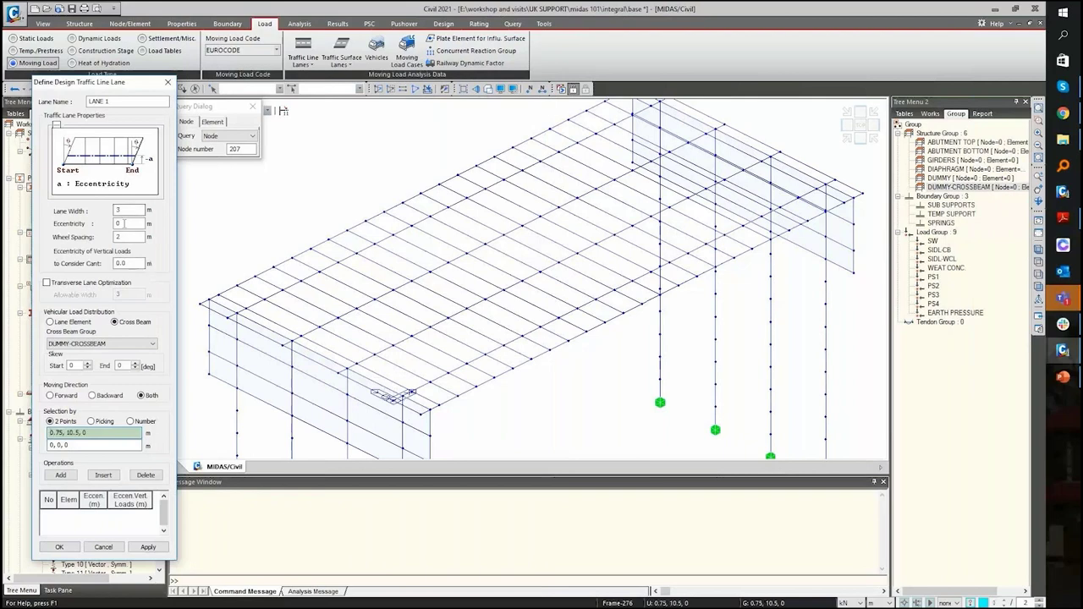
- Set the eccentricity of LANE 1 to -1.5 m
{"action": "double_click", "coordinate": [121, 224]}
{"action": "type", "text": "-1."}
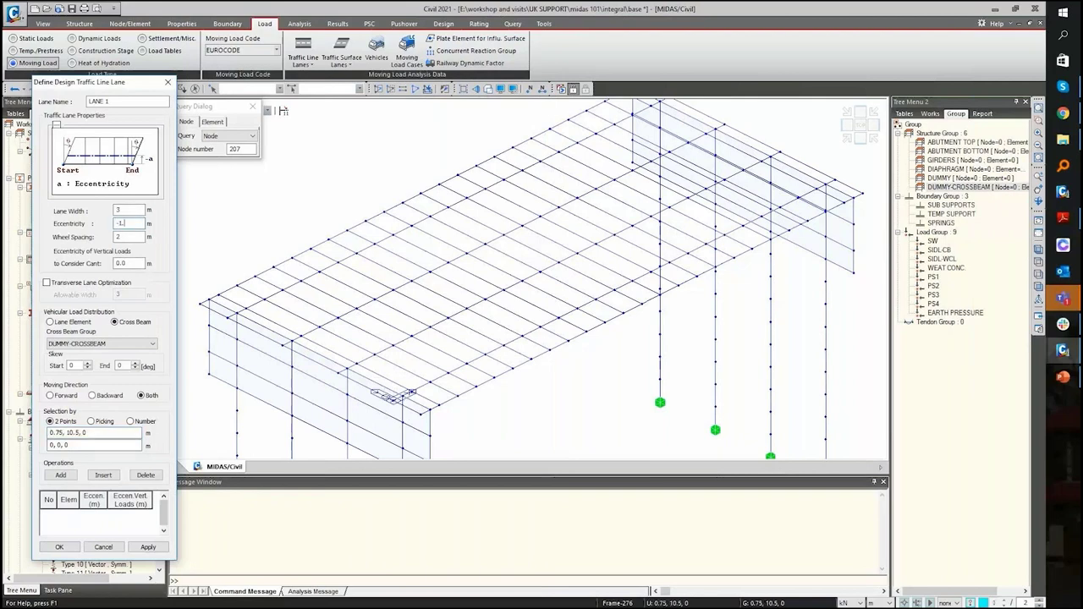
{"action": "type", "text": "5"}
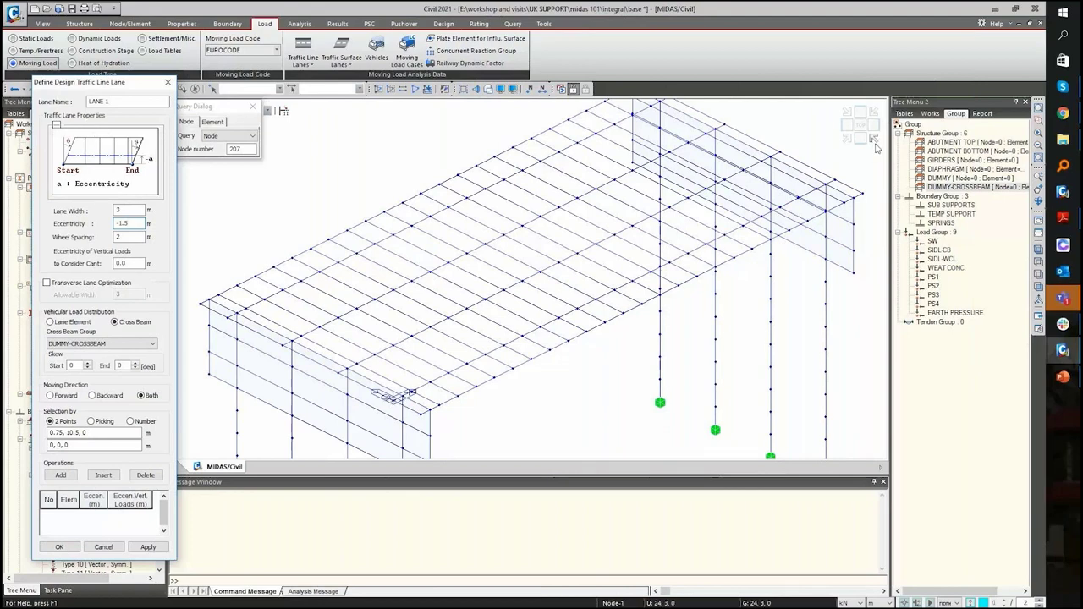
- Isolate the deck grillage elements so only they are shown, in an isometric view
{"action": "left_click_drag", "start_coordinate": [101, 87], "coordinate": [62, 121]}
{"action": "left_click", "coordinate": [355, 171]}
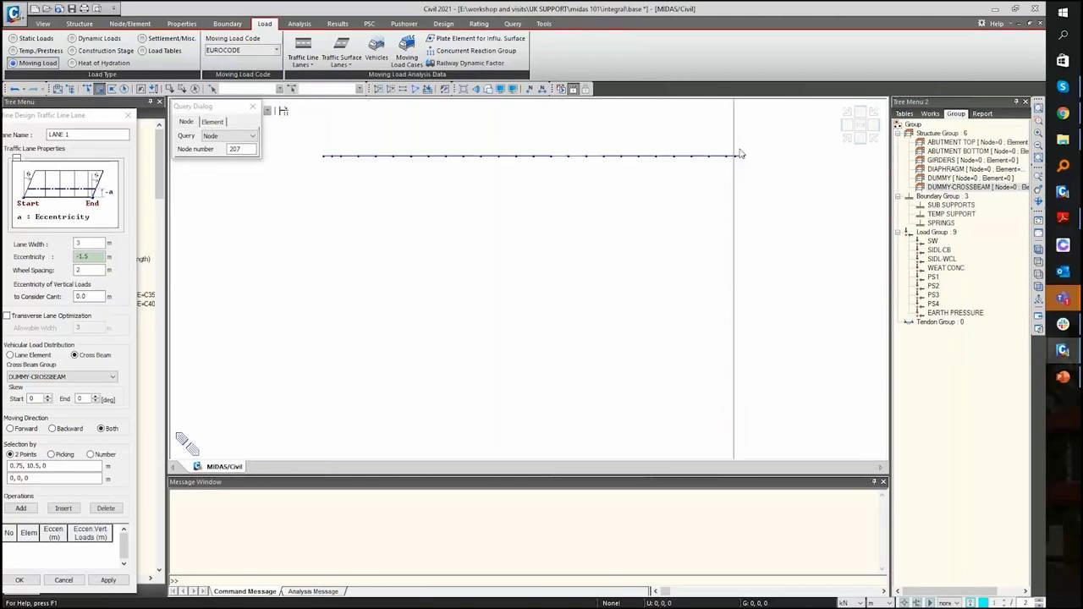
{"action": "left_click", "coordinate": [846, 139]}
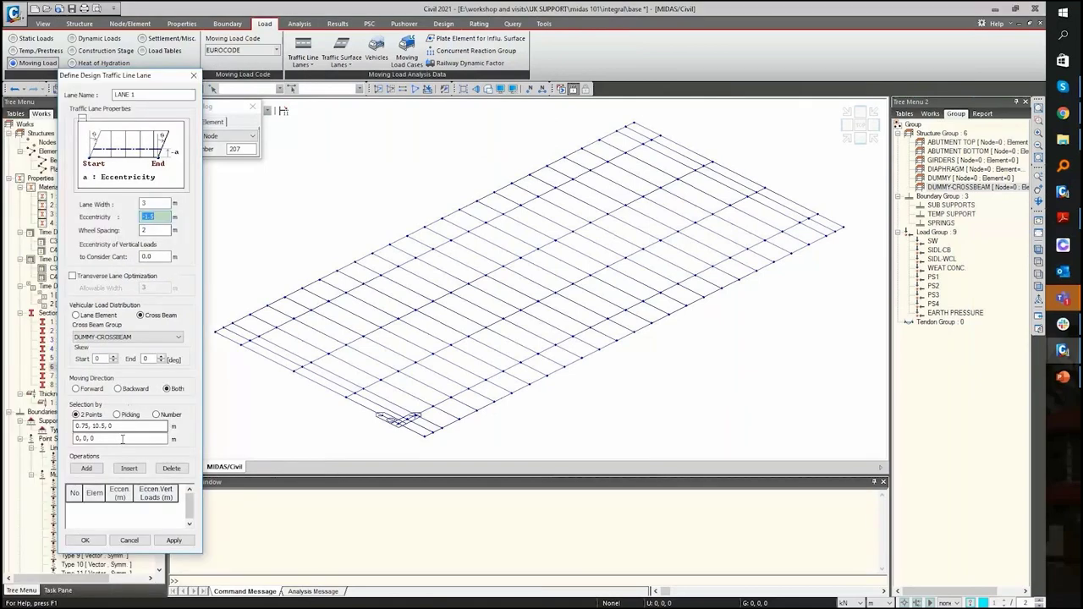
- Define LANE 1 by two points at the ends of the near edge girder and save the lane
{"action": "left_click", "coordinate": [128, 428]}
{"action": "left_click", "coordinate": [405, 439]}
{"action": "left_click", "coordinate": [815, 215]}
{"action": "left_click", "coordinate": [92, 542]}
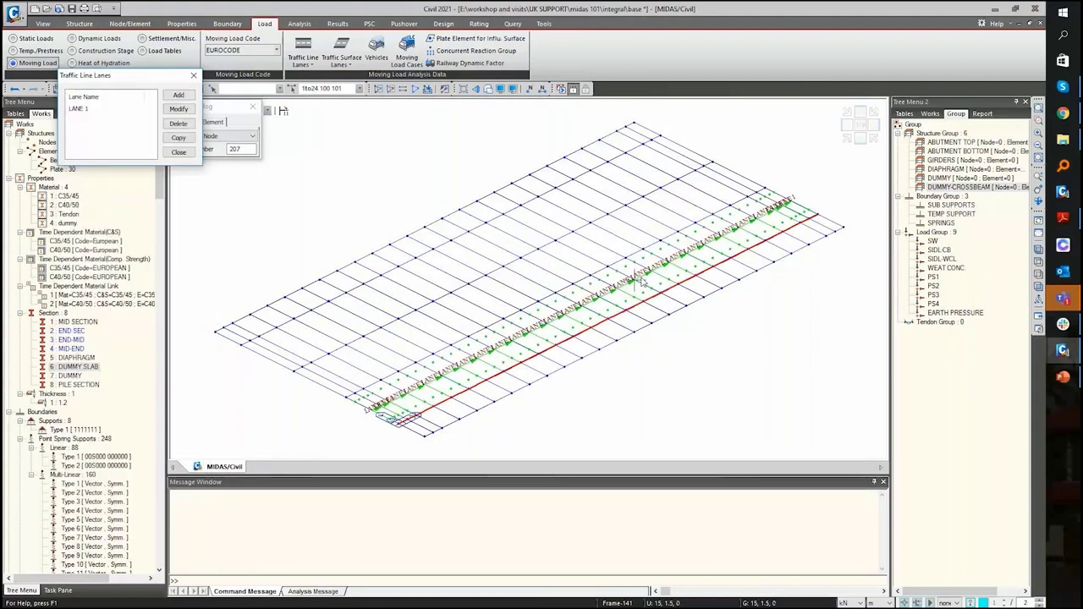
- Start a second traffic line lane named LANE 2 with eccentricity -4.5 m and Cross Beam load distribution
{"action": "left_click", "coordinate": [178, 96]}
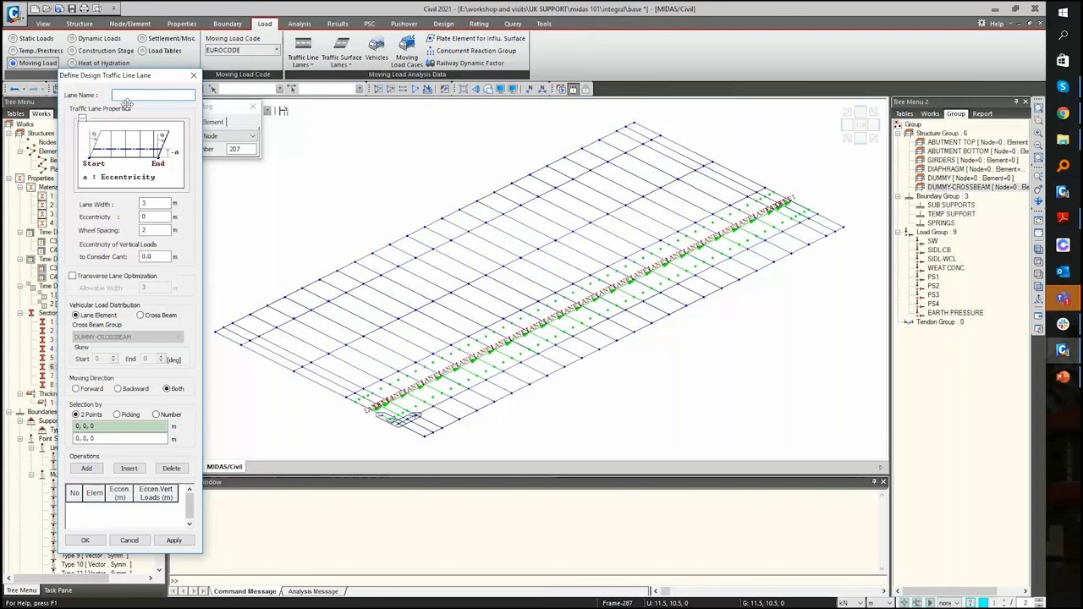
{"action": "type", "text": "LANE 2"}
{"action": "left_click", "coordinate": [165, 218]}
{"action": "type", "text": "-4"}
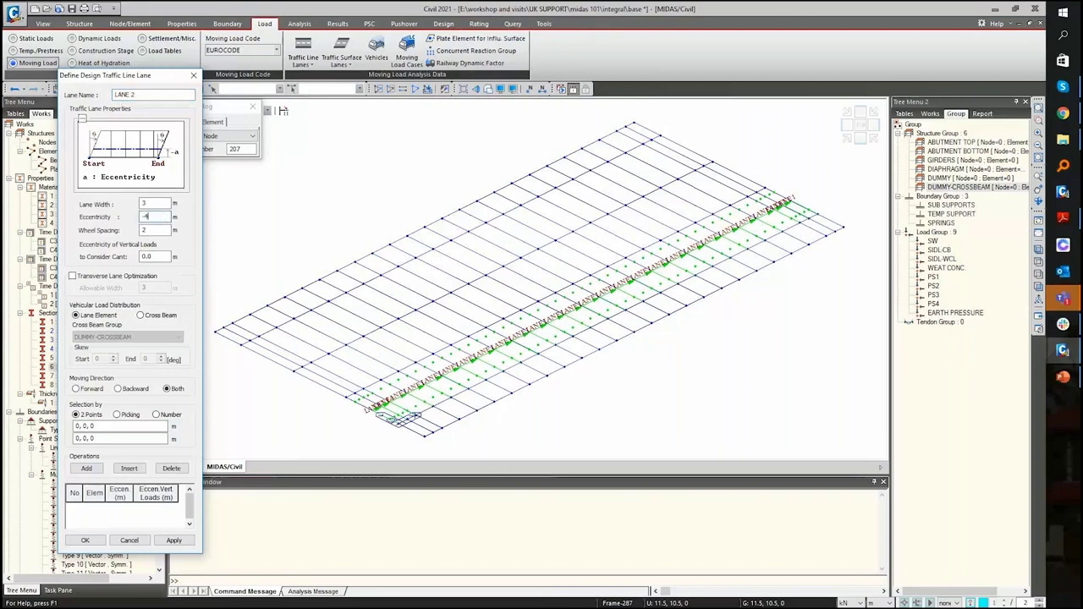
{"action": "type", "text": ".5"}
{"action": "left_click", "coordinate": [140, 316]}
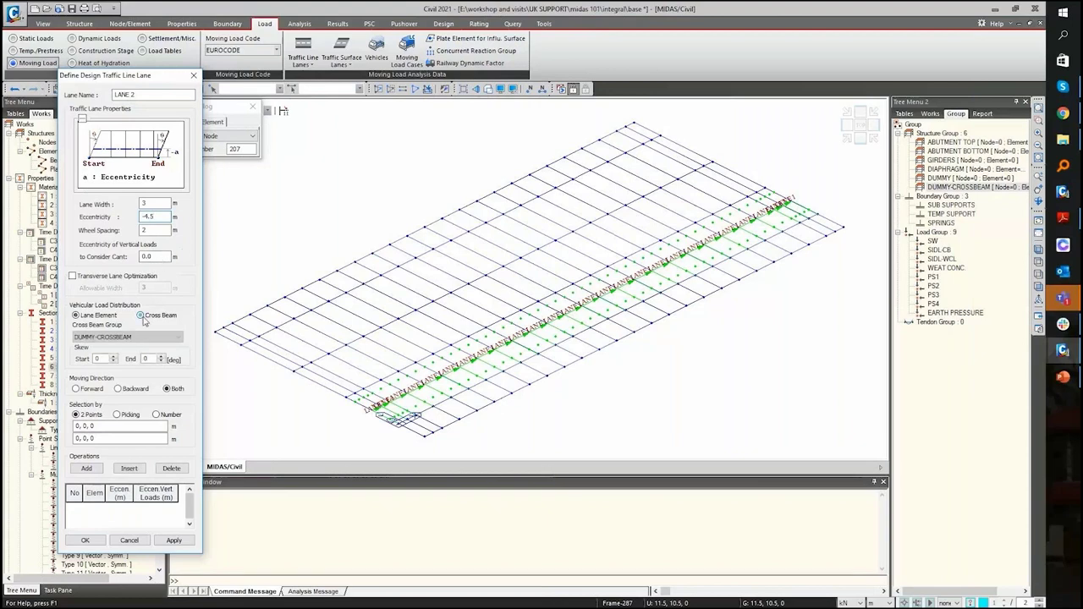
- Define LANE 2 along the near edge girder from point 0, 0, 0 to 24, 0, 0 and save the lane
{"action": "left_click", "coordinate": [117, 427]}
{"action": "left_click", "coordinate": [402, 429]}
{"action": "left_click", "coordinate": [396, 429]}
{"action": "left_click", "coordinate": [816, 214]}
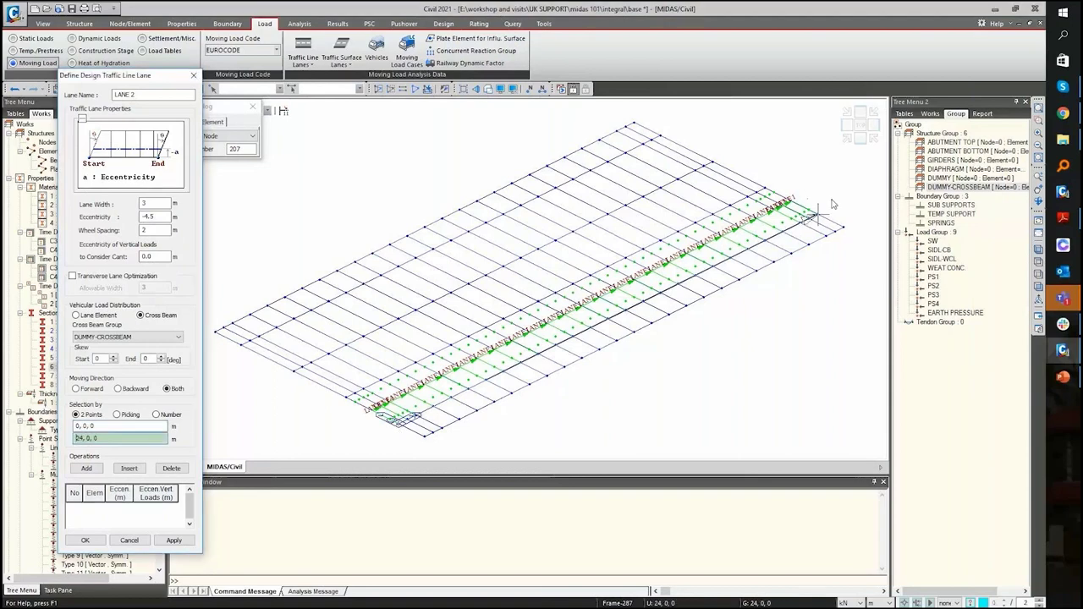
{"action": "left_click", "coordinate": [86, 468]}
{"action": "left_click", "coordinate": [85, 540]}
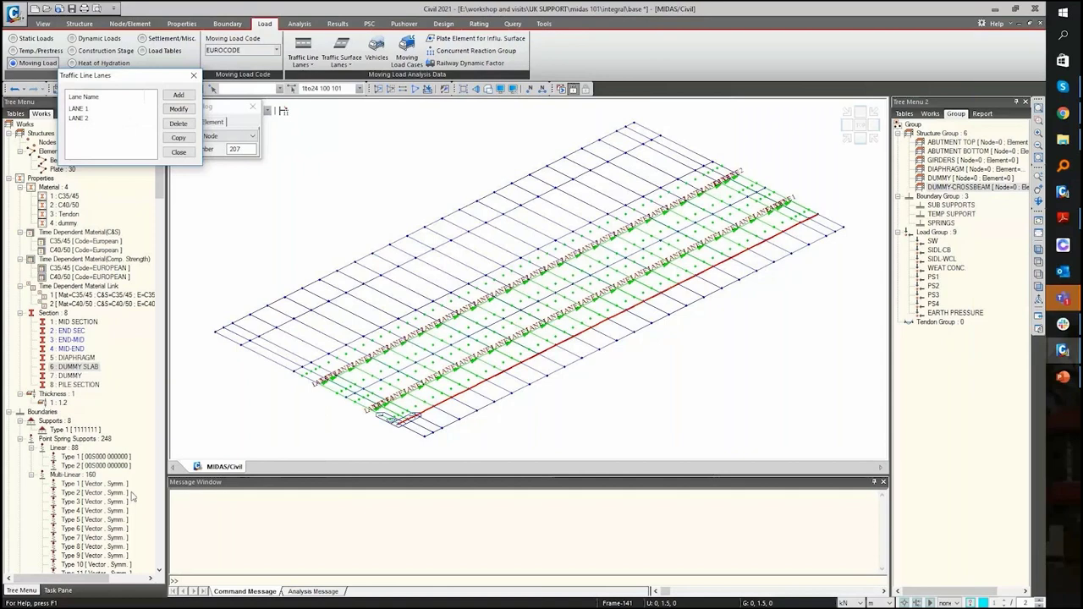
- Start a third traffic line lane named LANE 3 with eccentricity -7.5 m and Cross Beam load distribution
{"action": "left_click", "coordinate": [179, 95]}
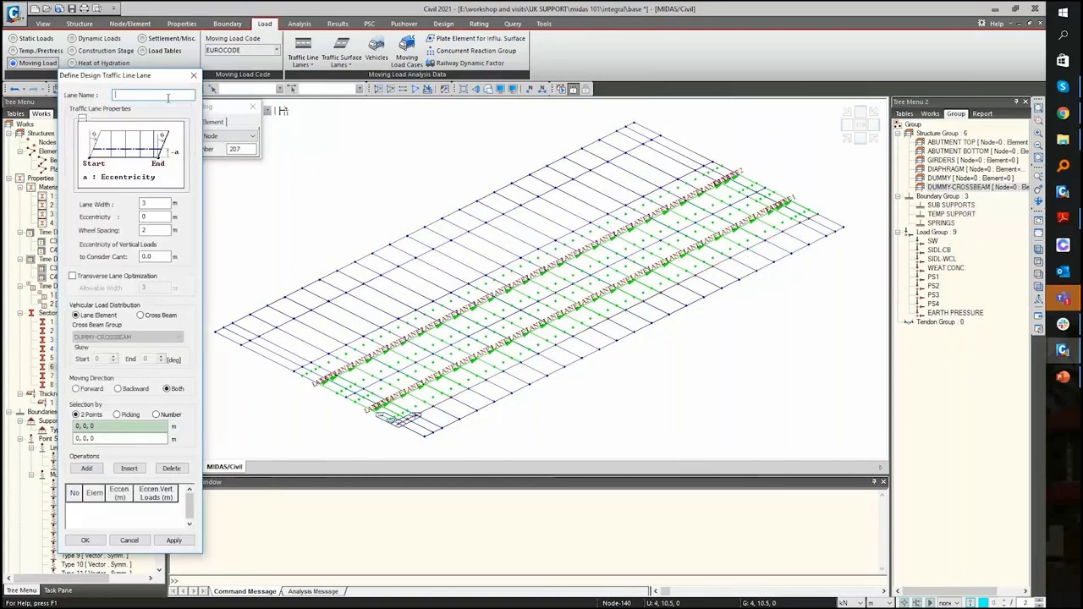
{"action": "type", "text": "LANE 3"}
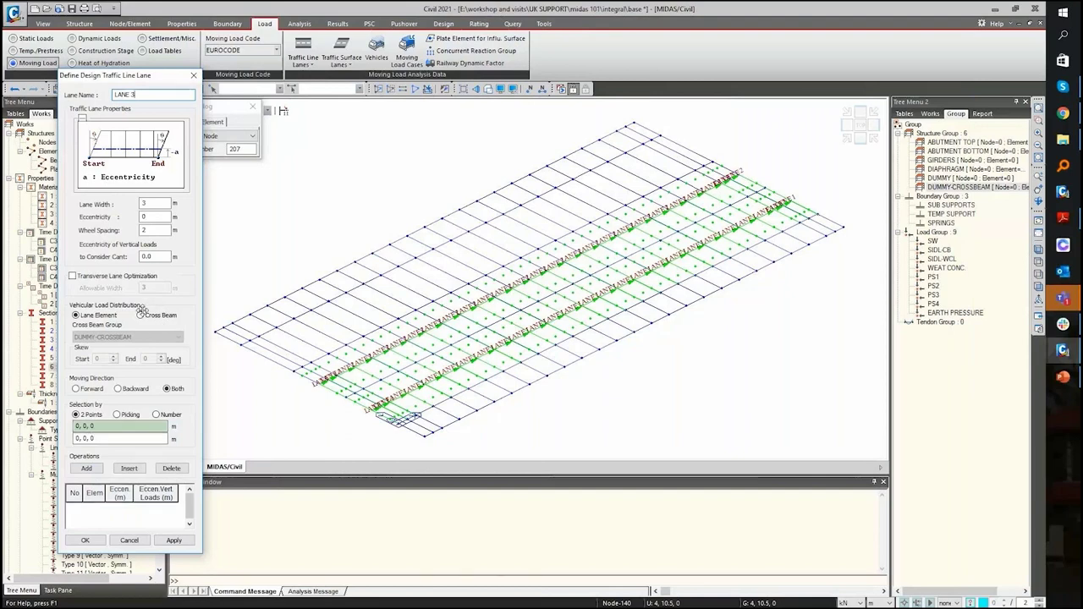
{"action": "left_click", "coordinate": [140, 314]}
{"action": "double_click", "coordinate": [163, 216]}
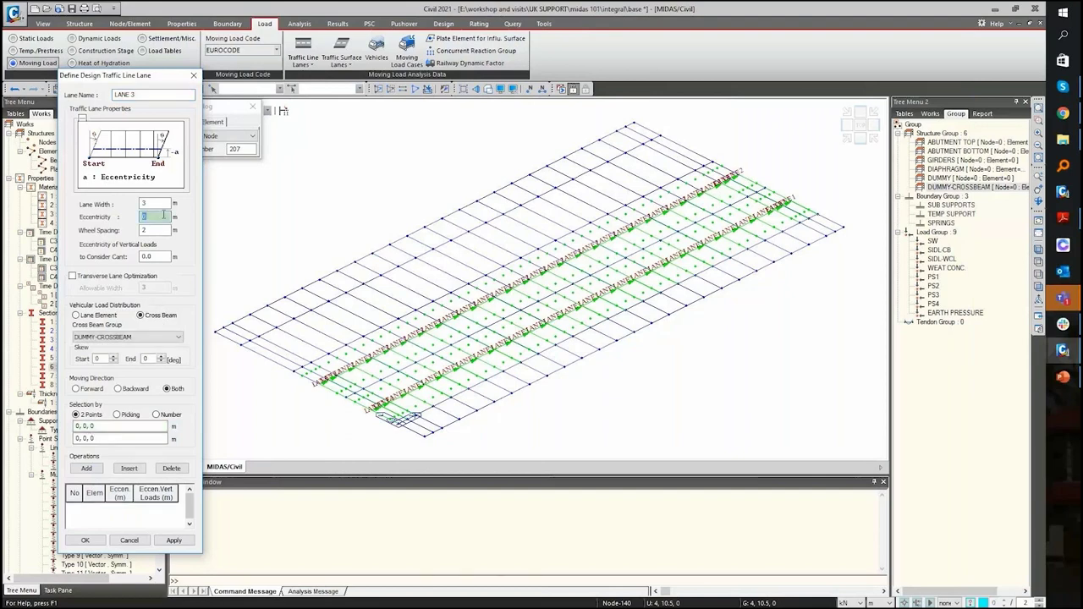
{"action": "type", "text": "-7.5"}
- Define LANE 3 from point 0, 0, 0 to the far end of the near edge girder, save it and finish the lane definitions
{"action": "left_click", "coordinate": [91, 426]}
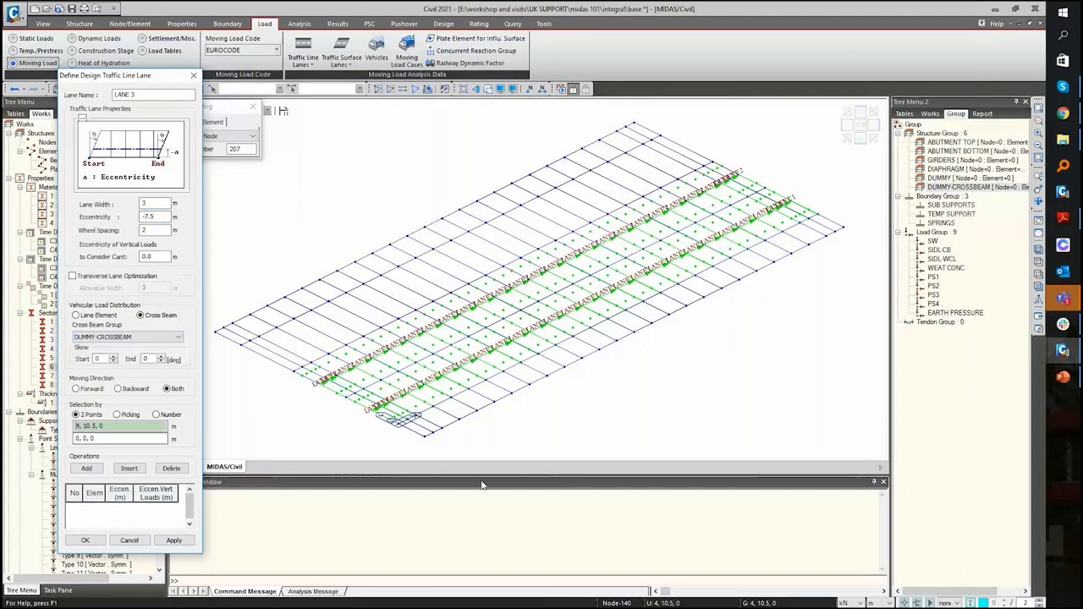
{"action": "left_click", "coordinate": [411, 441]}
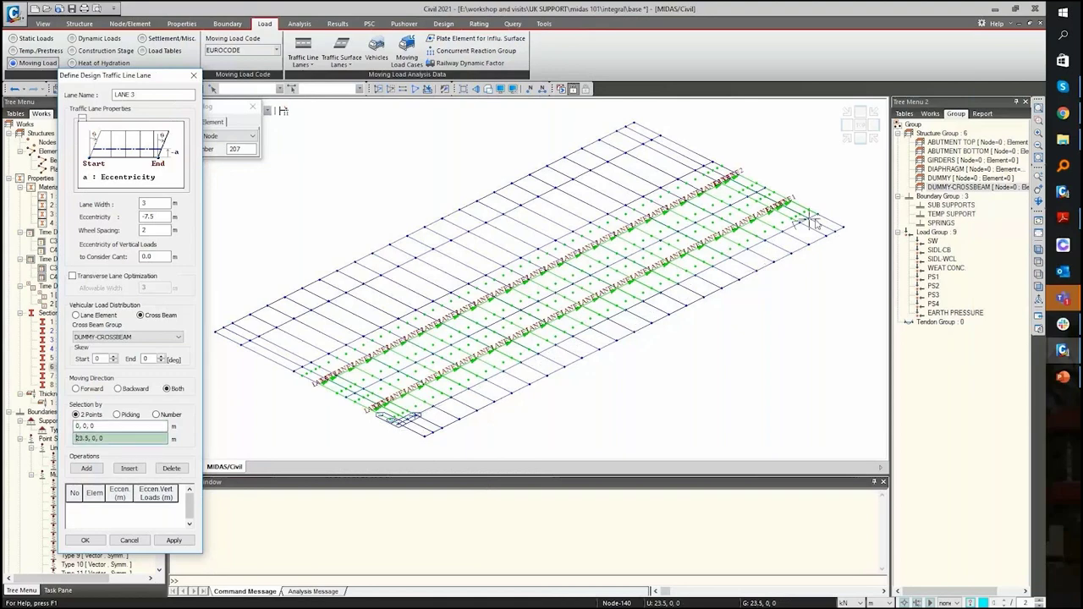
{"action": "left_click", "coordinate": [812, 221]}
{"action": "left_click", "coordinate": [84, 540]}
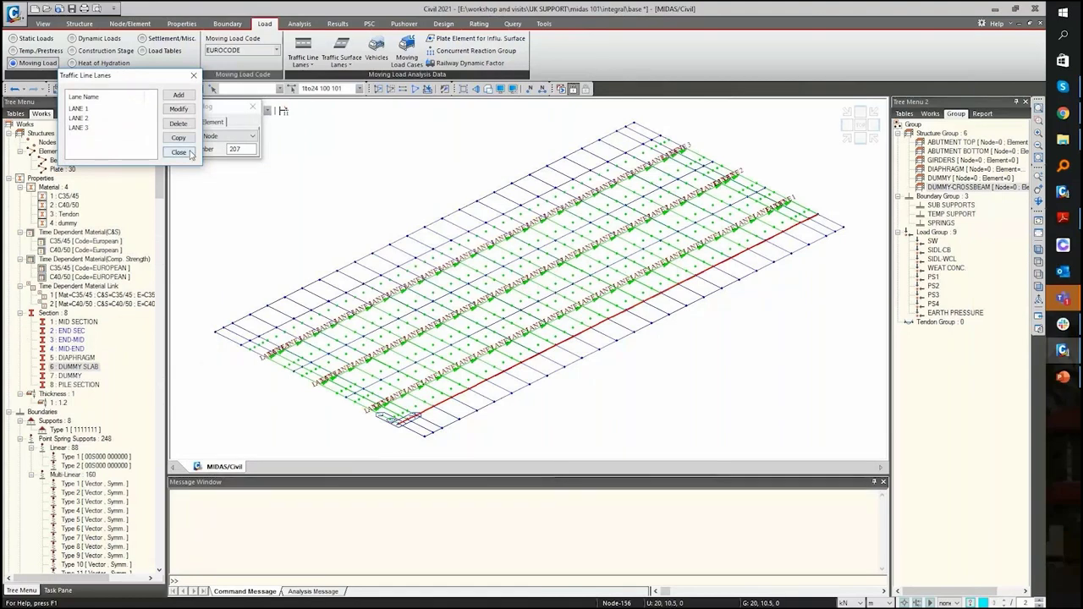
{"action": "left_click", "coordinate": [179, 152]}
{"action": "left_click", "coordinate": [251, 109]}
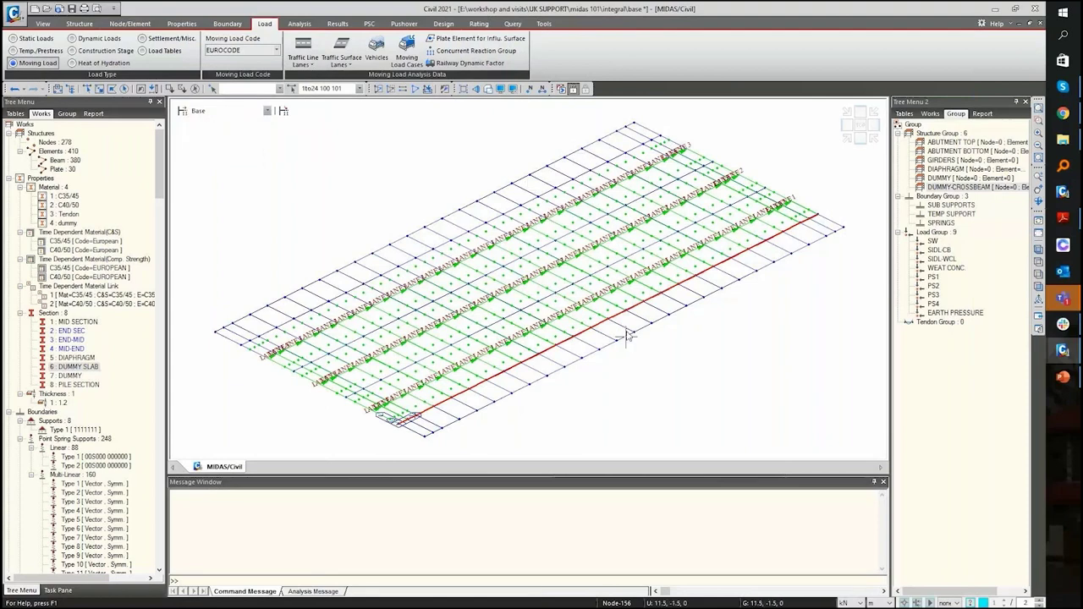
- Add a standard vehicle of type Load Model 1 from EN 1991-2:2003 - RoadBridge
{"action": "left_click", "coordinate": [377, 48]}
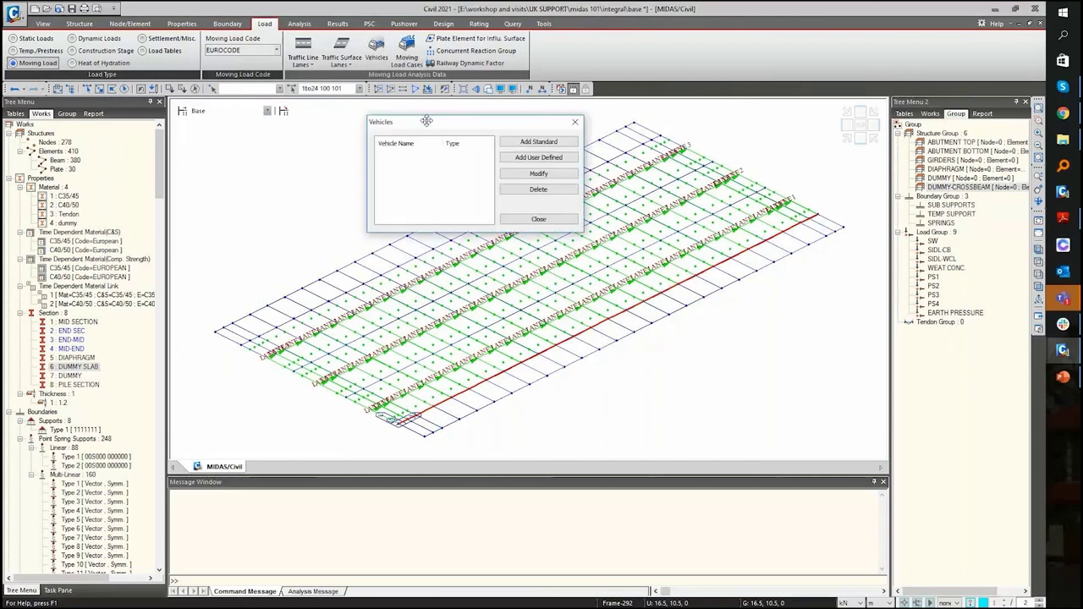
{"action": "left_click", "coordinate": [551, 144]}
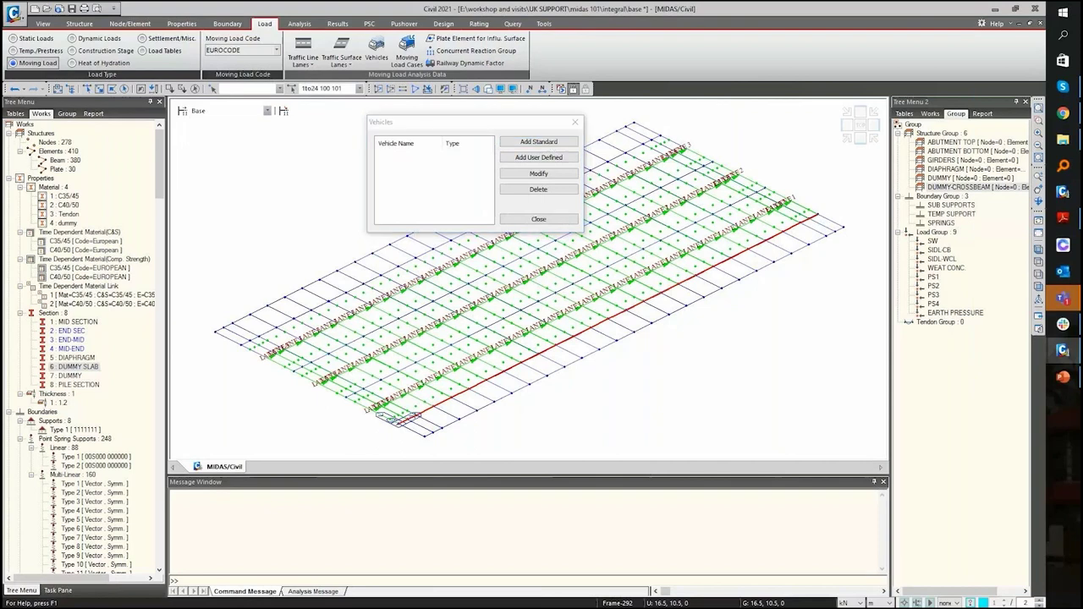
{"action": "left_click", "coordinate": [508, 81]}
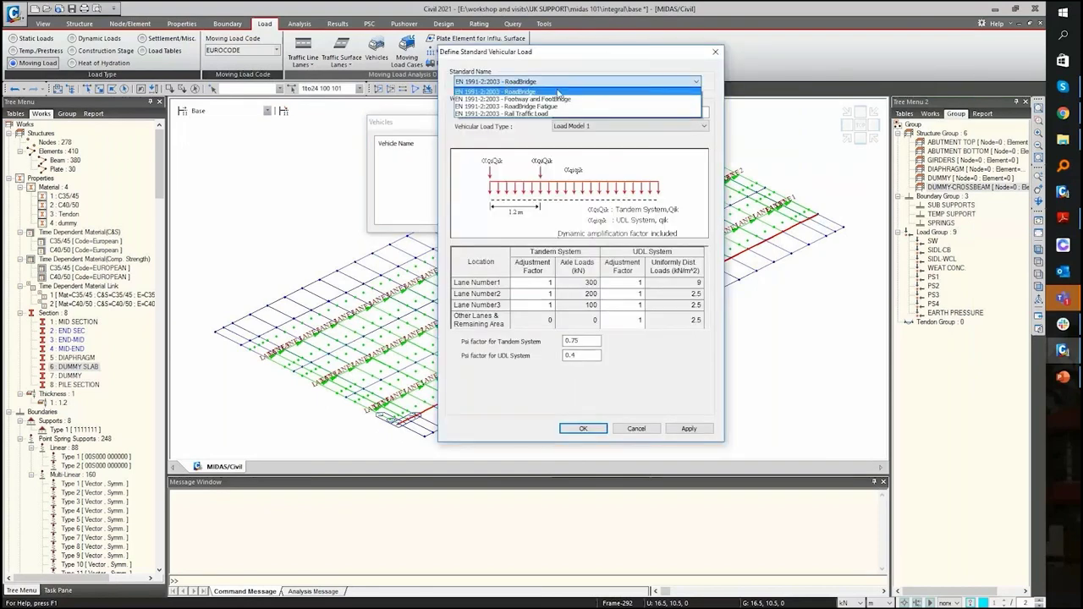
{"action": "left_click", "coordinate": [559, 92]}
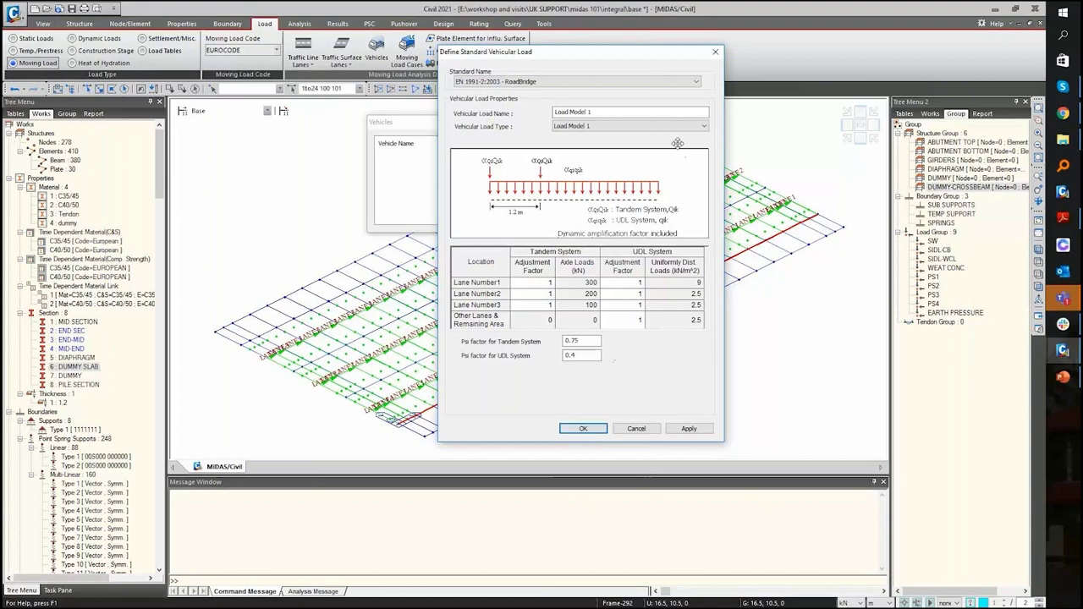
{"action": "left_click", "coordinate": [679, 127]}
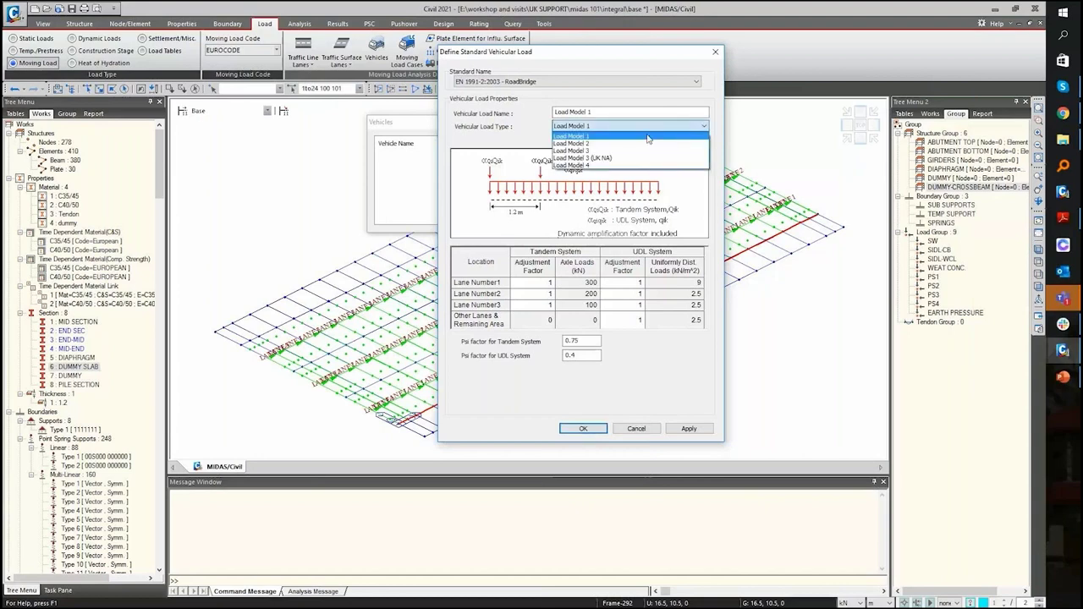
{"action": "left_click", "coordinate": [648, 138]}
{"action": "key", "text": "Return"}
- Add a standard Load Model 3 (UK NA) vehicle using SV 196 and finish the vehicle definitions
{"action": "left_click", "coordinate": [544, 157]}
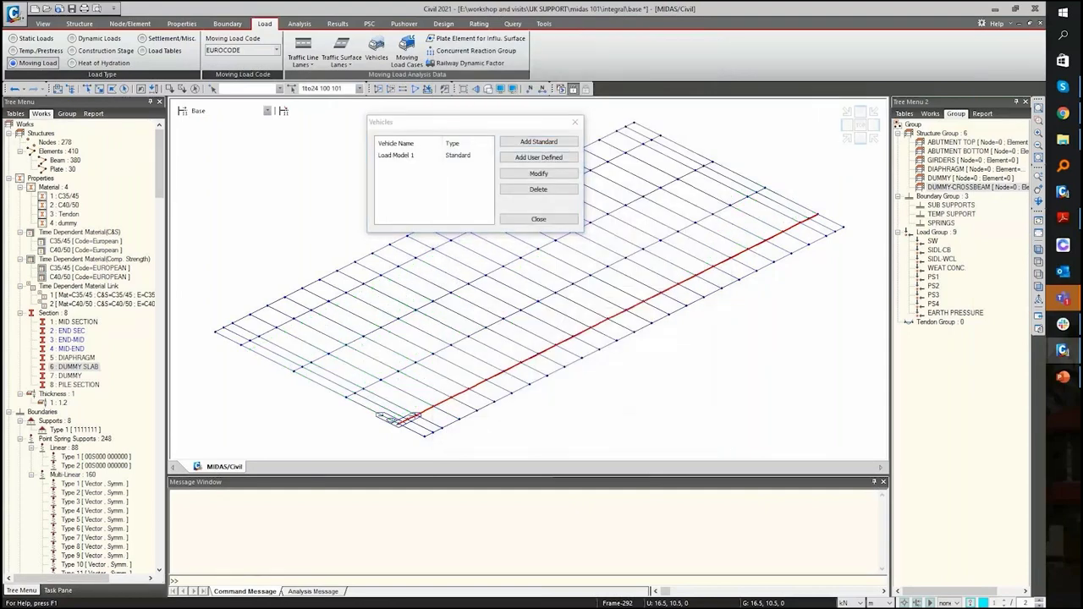
{"action": "left_click", "coordinate": [572, 126]}
{"action": "left_click", "coordinate": [570, 158]}
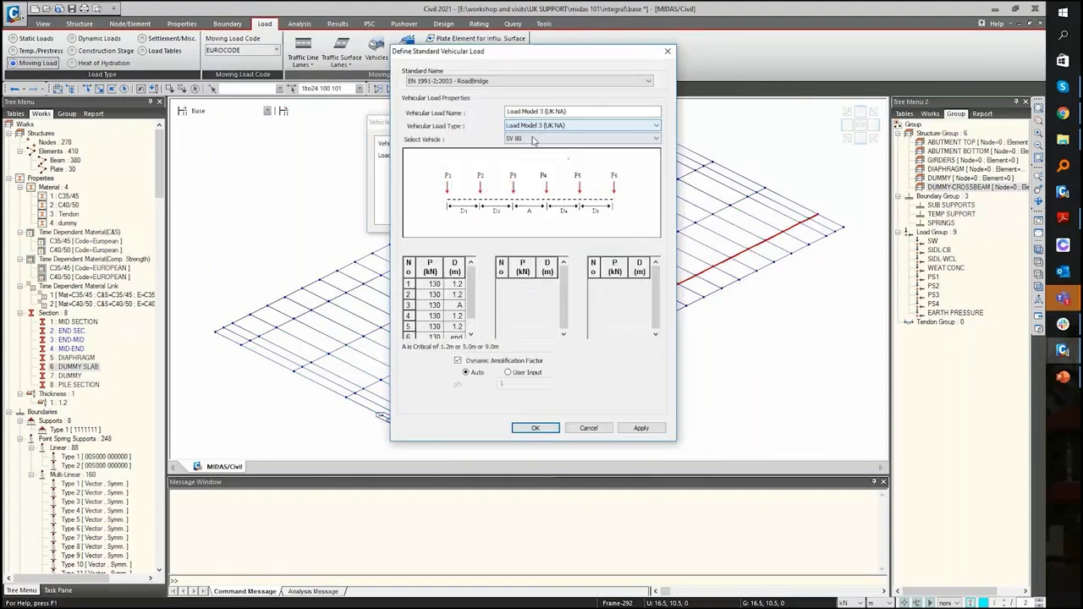
{"action": "left_click", "coordinate": [545, 139]}
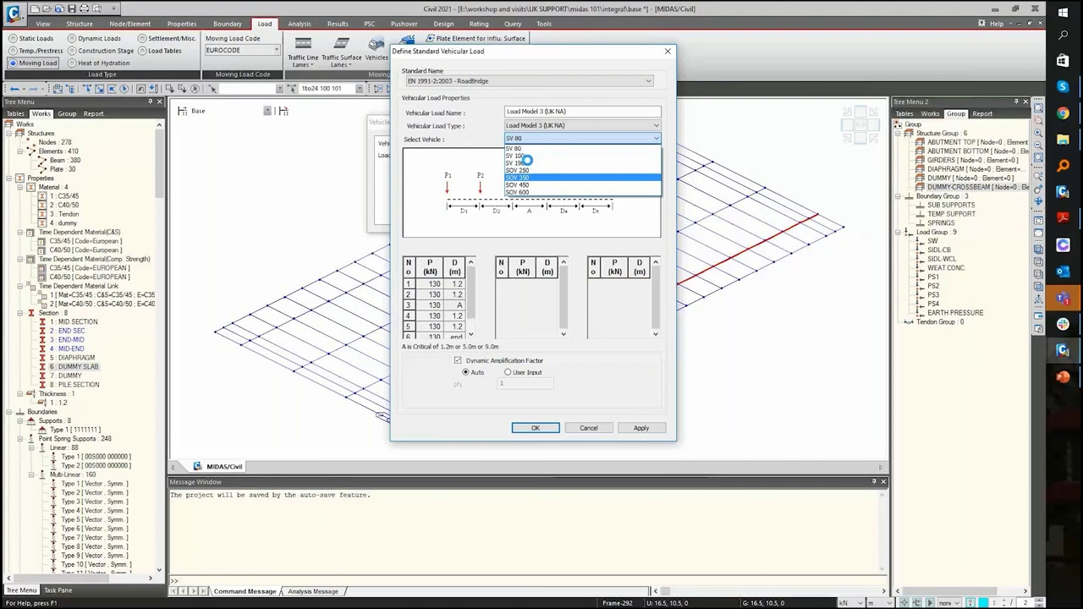
{"action": "left_click", "coordinate": [526, 161]}
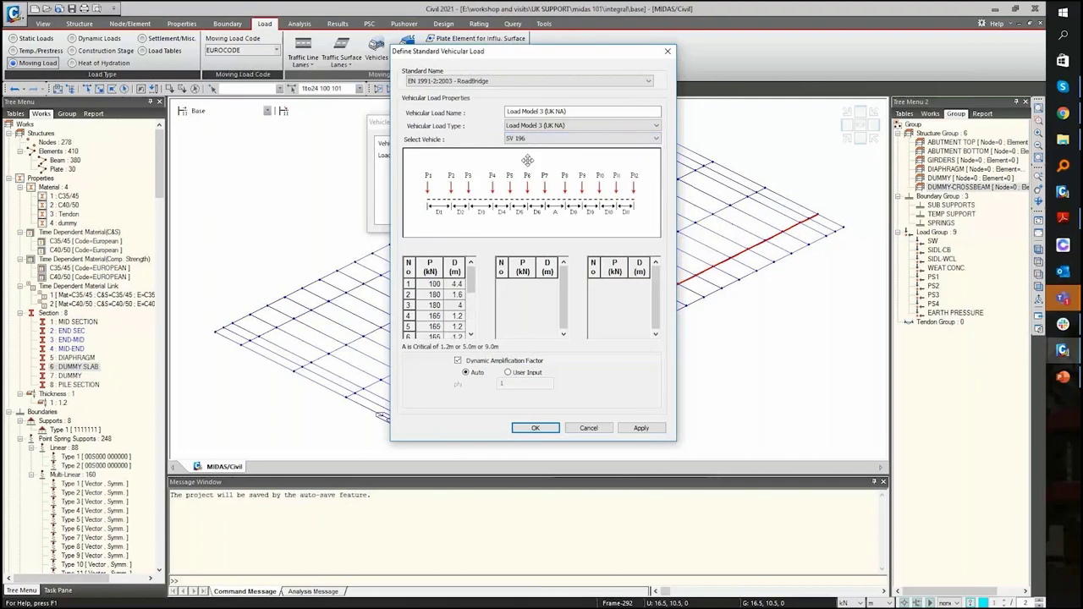
{"action": "left_click", "coordinate": [534, 427]}
{"action": "left_click", "coordinate": [533, 220]}
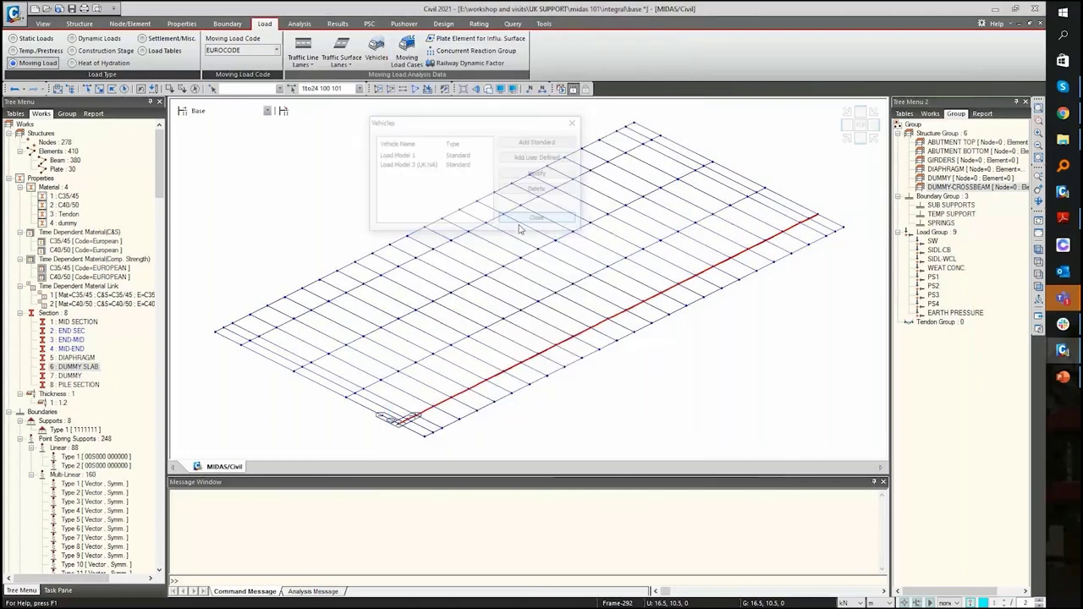
- Create moving load case MLC 1 with Load Model 1 assigned to LANE 1, LANE 2 and LANE 3
{"action": "left_click", "coordinate": [409, 53]}
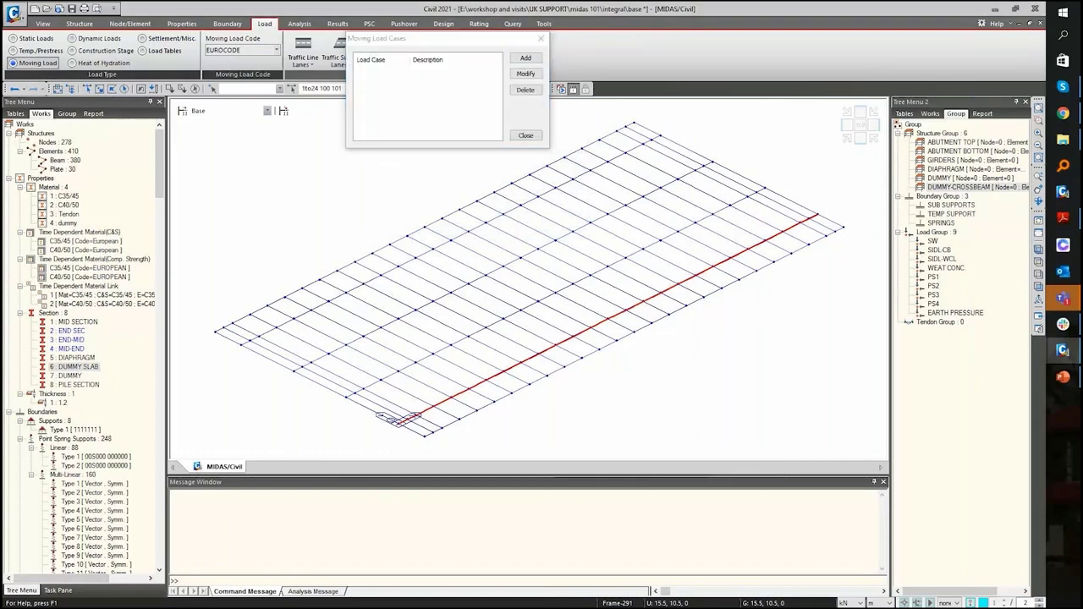
{"action": "left_click", "coordinate": [525, 57]}
{"action": "type", "text": "MLC 1"}
{"action": "key", "text": "Tab"}
{"action": "key", "text": "shift+Tab"}
{"action": "left_click_drag", "start_coordinate": [518, 335], "coordinate": [526, 351]}
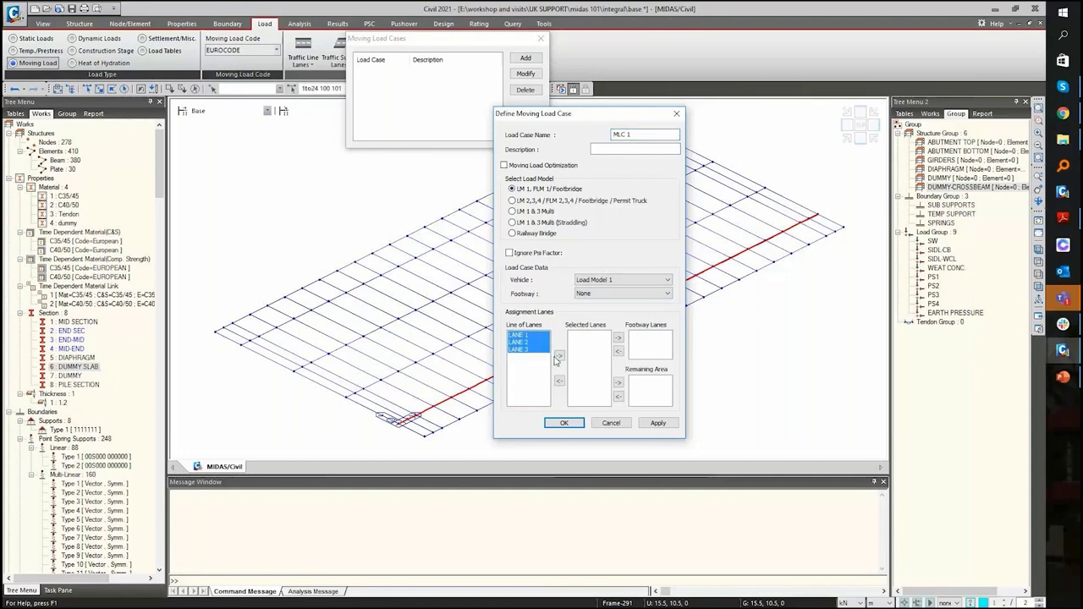
{"action": "left_click", "coordinate": [557, 356]}
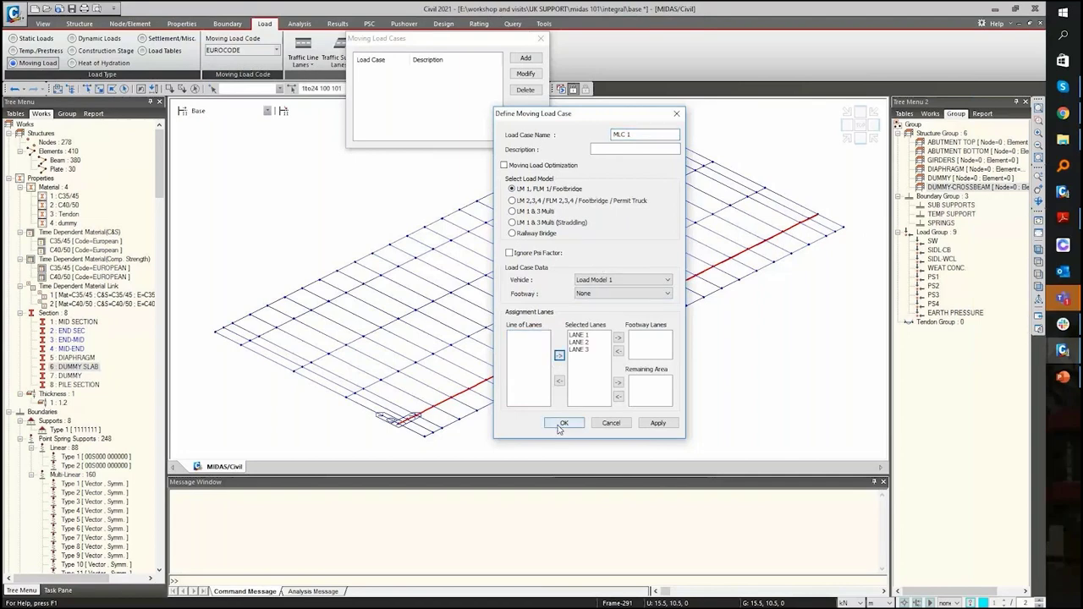
{"action": "left_click", "coordinate": [562, 423]}
- Start a second moving load case using LM 1 & 3 Multi (Straddling), with Load Model 3 (UK NA) as the special vehicle and all three lanes selected
{"action": "left_click", "coordinate": [524, 75]}
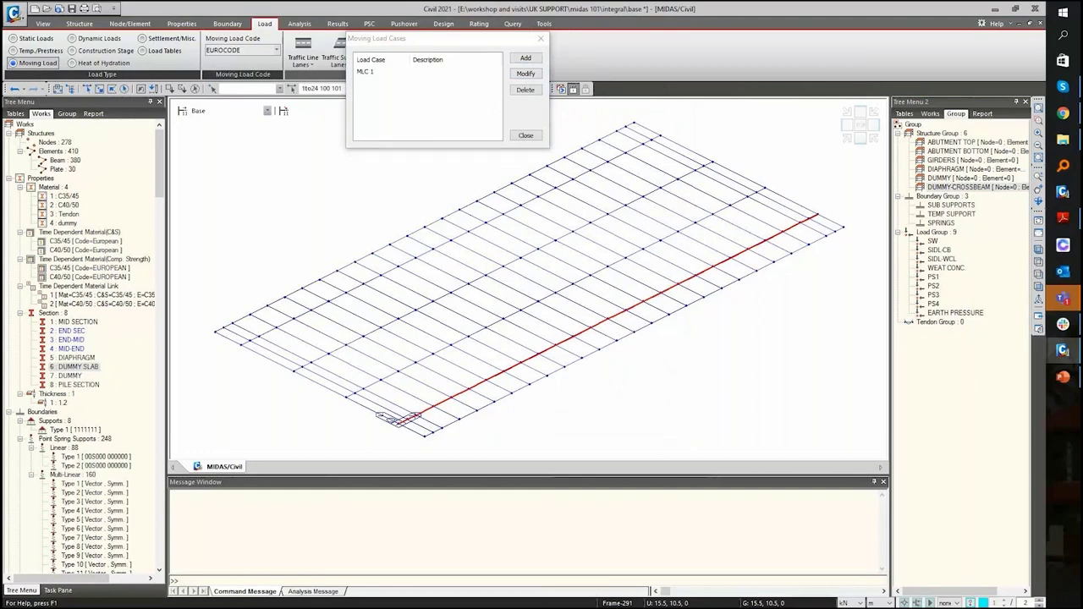
{"action": "left_click", "coordinate": [571, 248]}
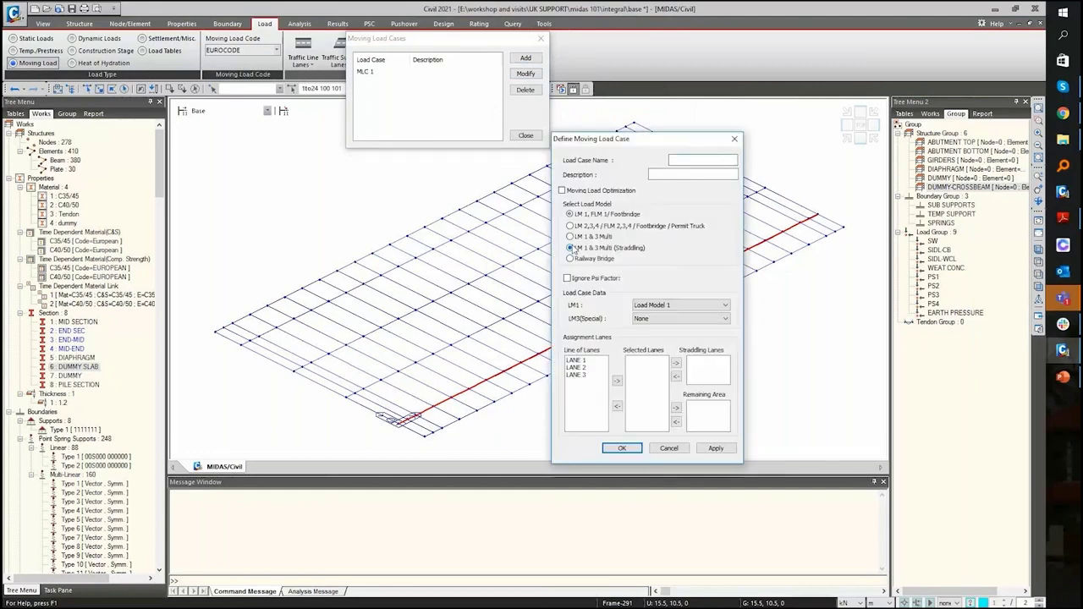
{"action": "left_click", "coordinate": [669, 323]}
{"action": "left_click", "coordinate": [659, 337]}
{"action": "left_click_drag", "start_coordinate": [577, 359], "coordinate": [583, 375]}
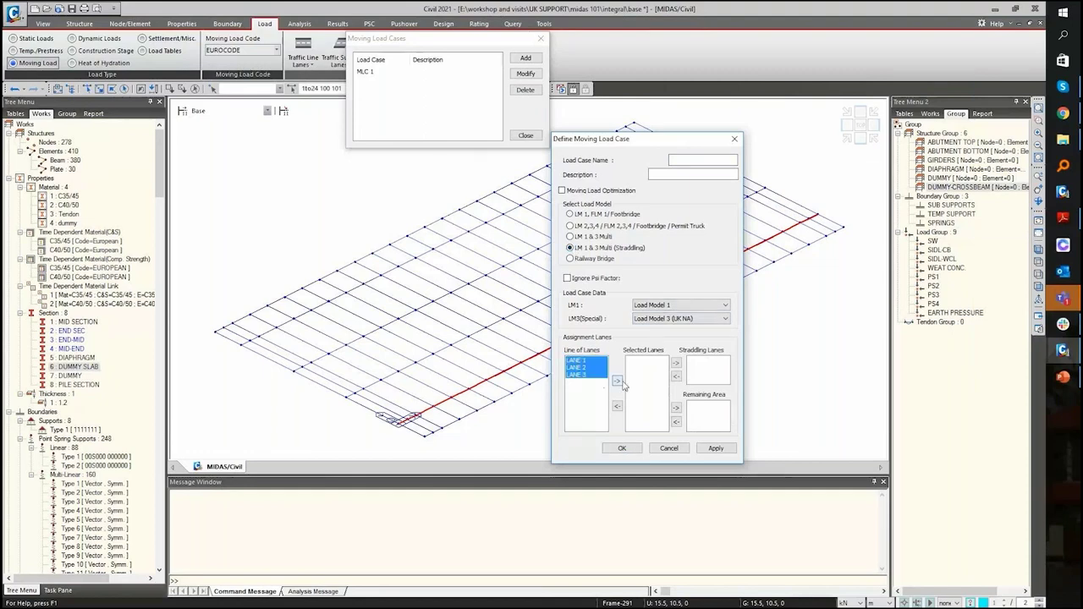
{"action": "left_click", "coordinate": [619, 381]}
- Pair LANE 1 with LANE 2 and LANE 2 with LANE 3 as straddling lanes, name the load case MLC 2 and save it
{"action": "left_click", "coordinate": [676, 363]}
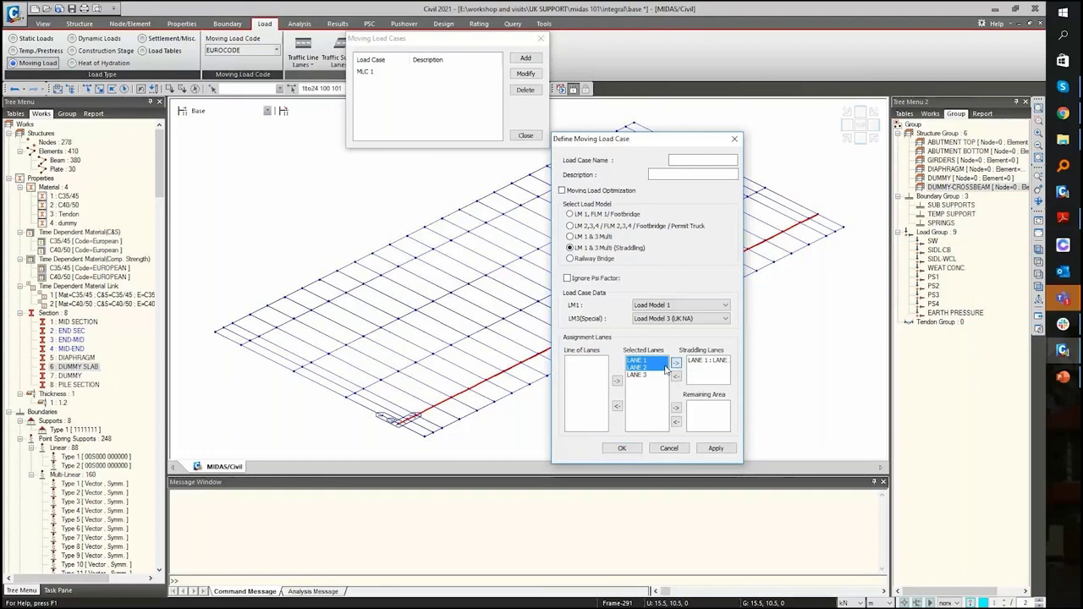
{"action": "left_click", "coordinate": [649, 374], "text": "shift"}
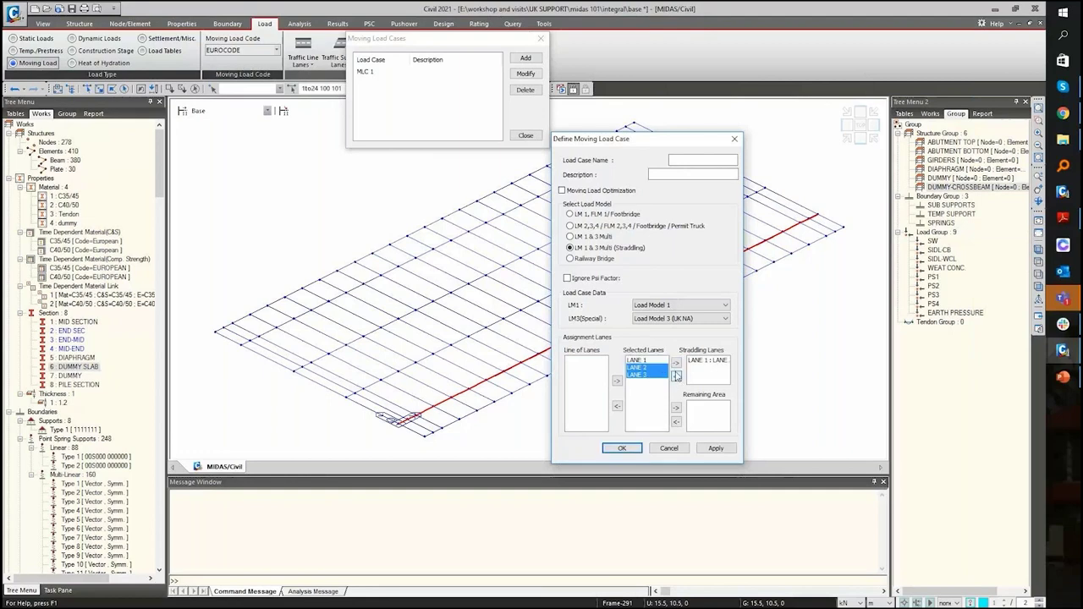
{"action": "left_click", "coordinate": [676, 363]}
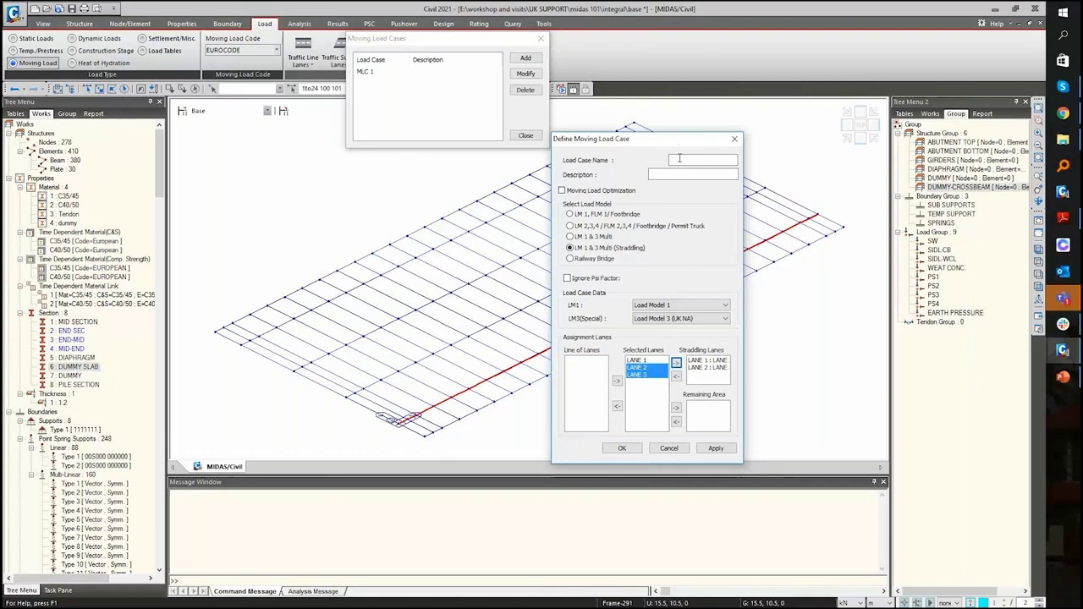
{"action": "left_click", "coordinate": [677, 159]}
{"action": "type", "text": "MLC 2"}
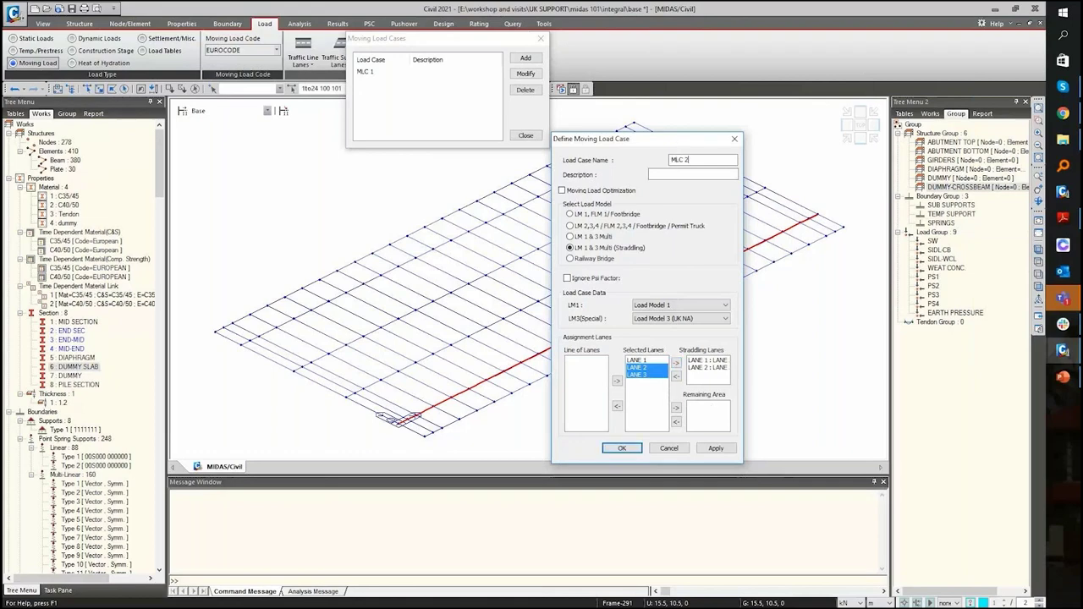
{"action": "left_click", "coordinate": [626, 449]}
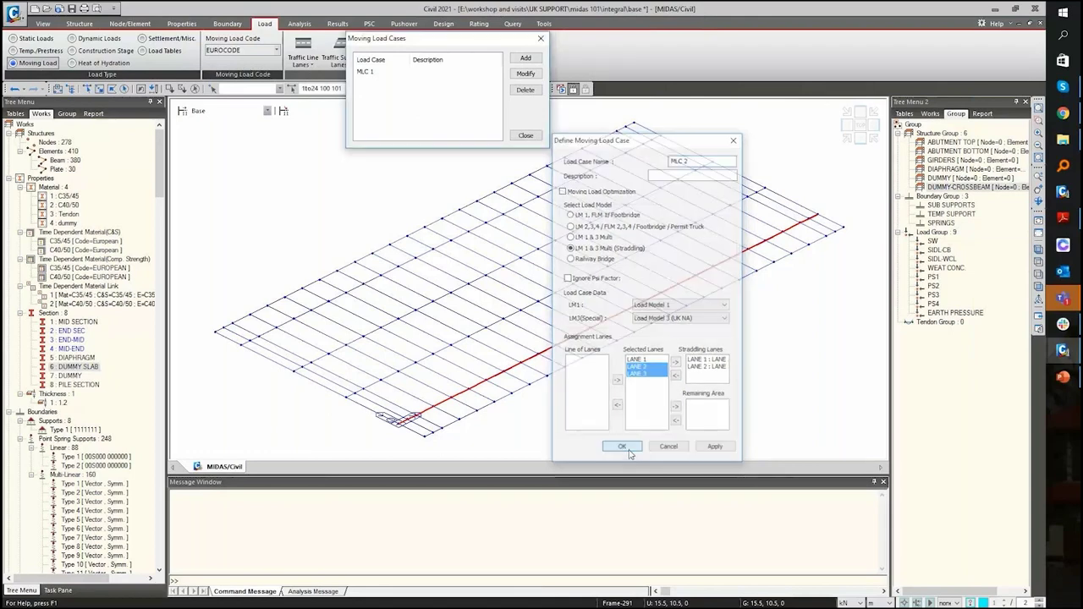
{"action": "left_click", "coordinate": [525, 136]}
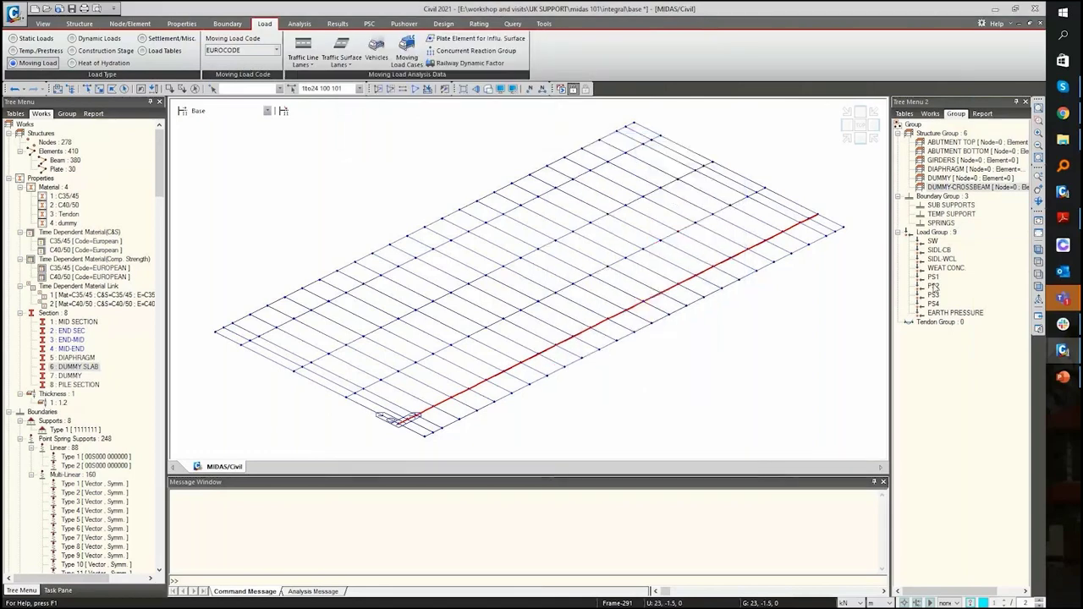
- Switch to the completed composite integral bridge model with piles and display all its traffic line lanes in an angled 3D view
{"action": "mouse_move", "coordinate": [1063, 350]}
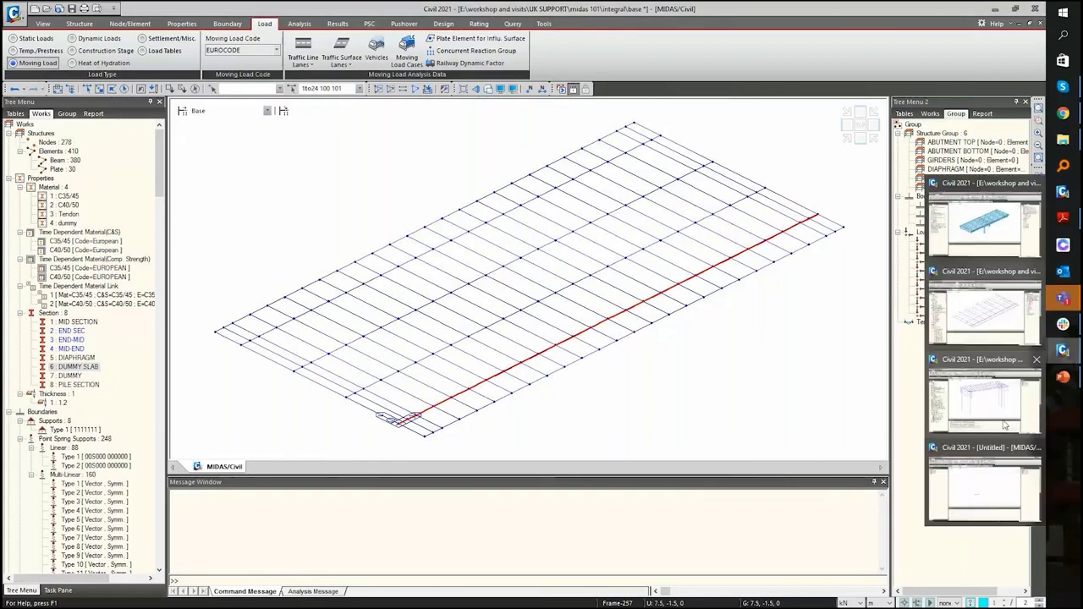
{"action": "left_click", "coordinate": [1005, 425]}
{"action": "key", "text": "Return"}
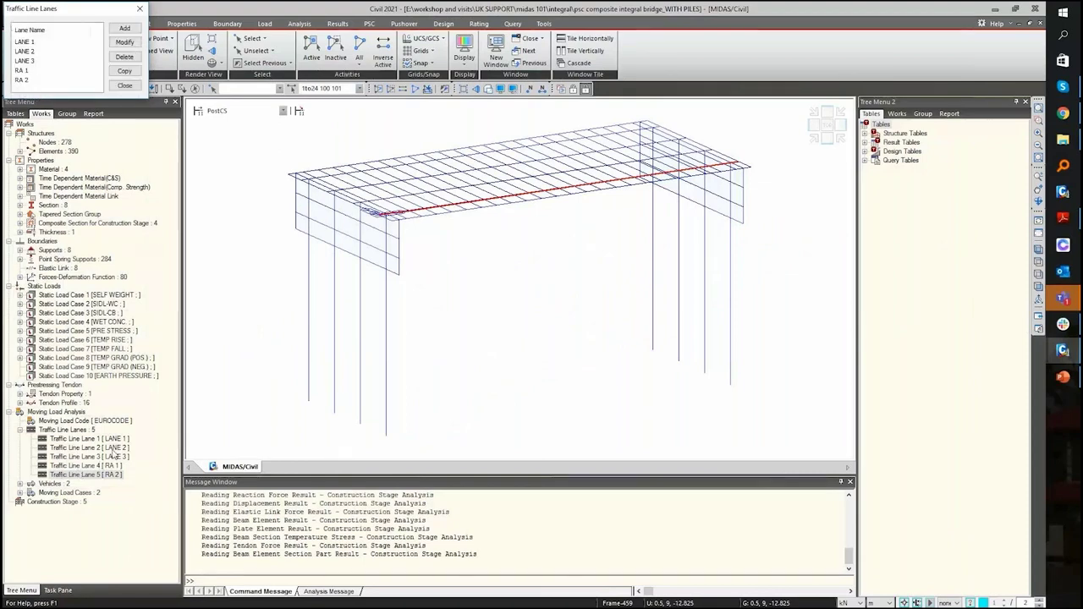
{"action": "right_click", "coordinate": [91, 431]}
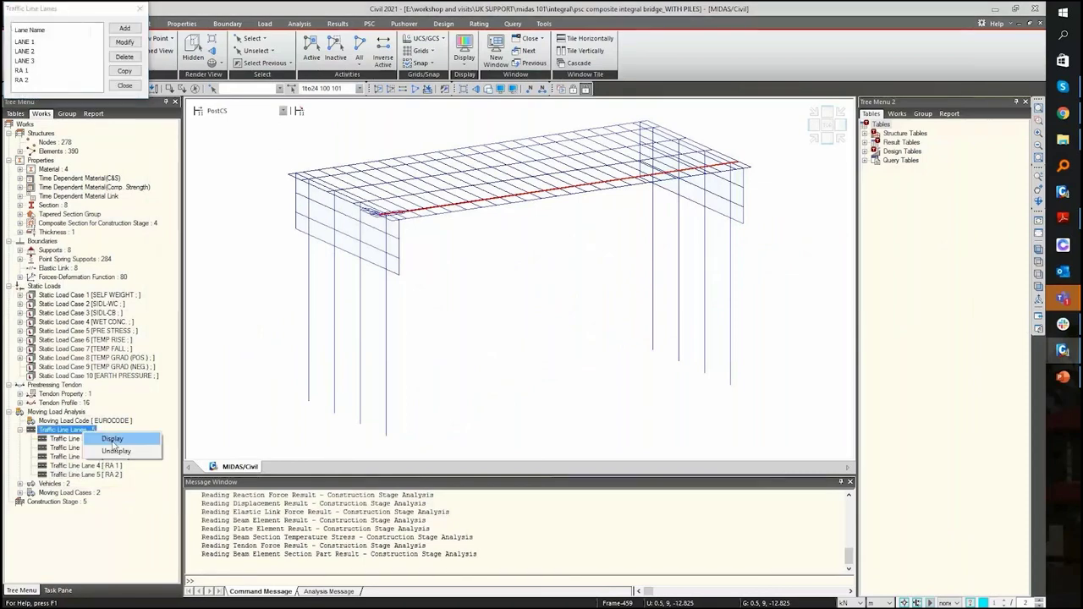
{"action": "left_click", "coordinate": [119, 438]}
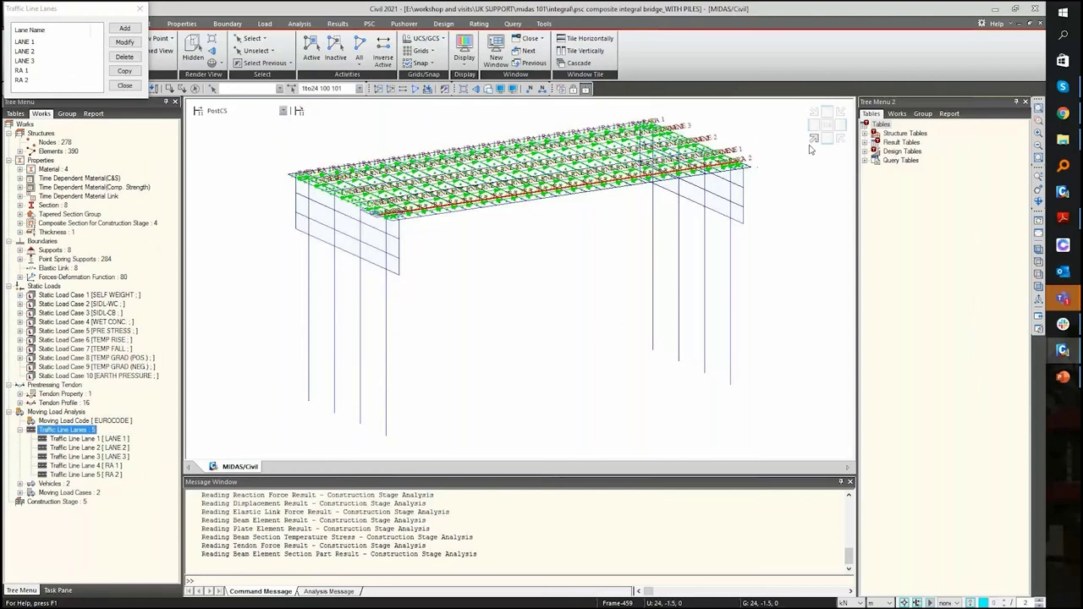
{"action": "middle_click_drag", "start_coordinate": [648, 292], "coordinate": [621, 226], "text": "ctrl"}
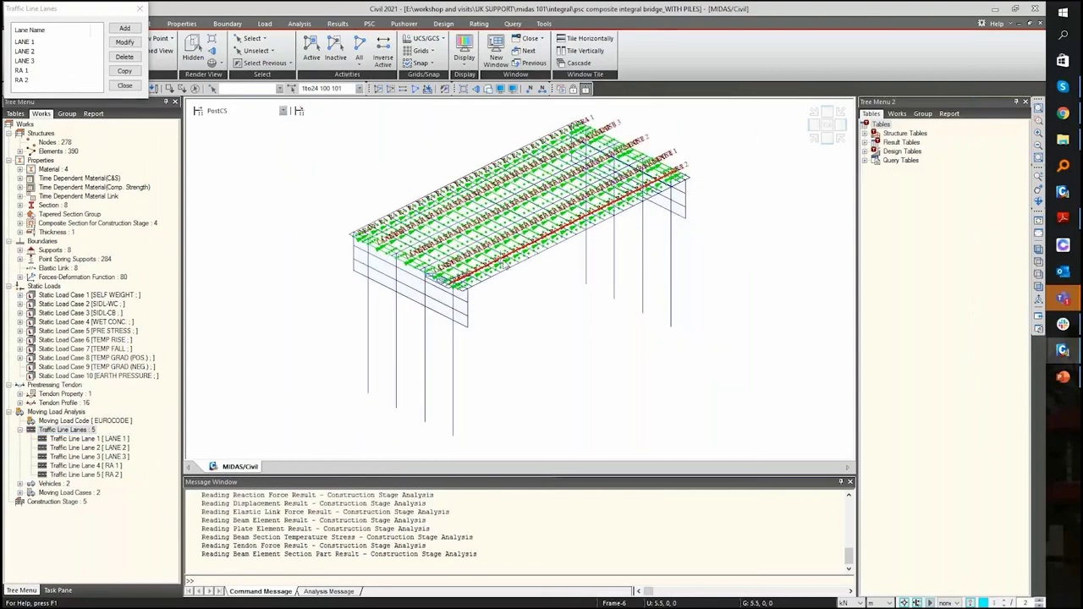
{"action": "middle_click_drag", "start_coordinate": [417, 216], "coordinate": [417, 216], "text": "ctrl"}
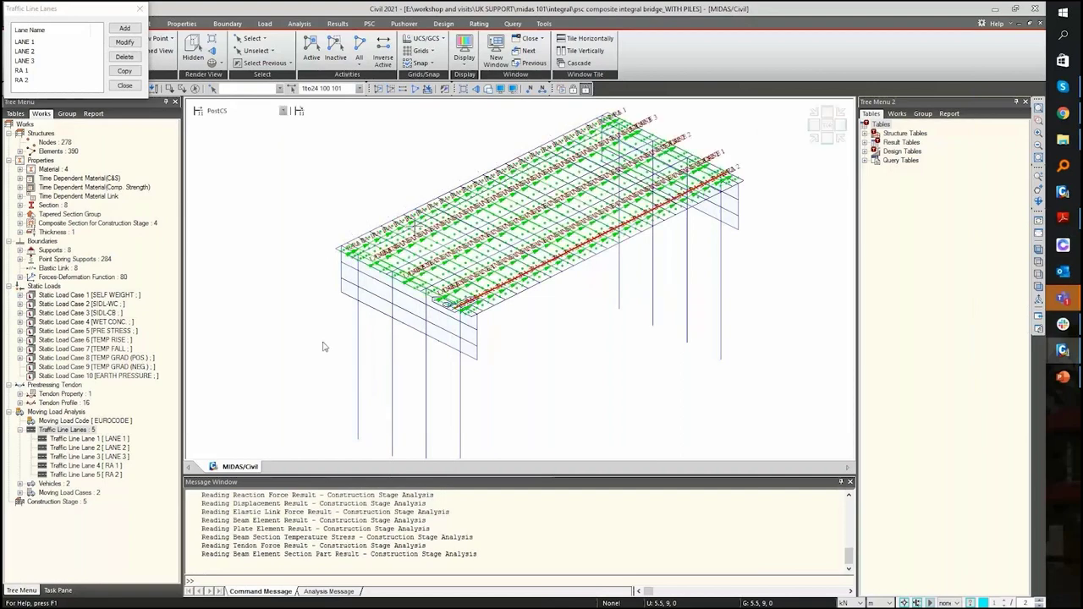
- Close the traffic line lane list and switch the model to construction stage CS1
{"action": "left_click", "coordinate": [123, 88]}
{"action": "left_click", "coordinate": [221, 112]}
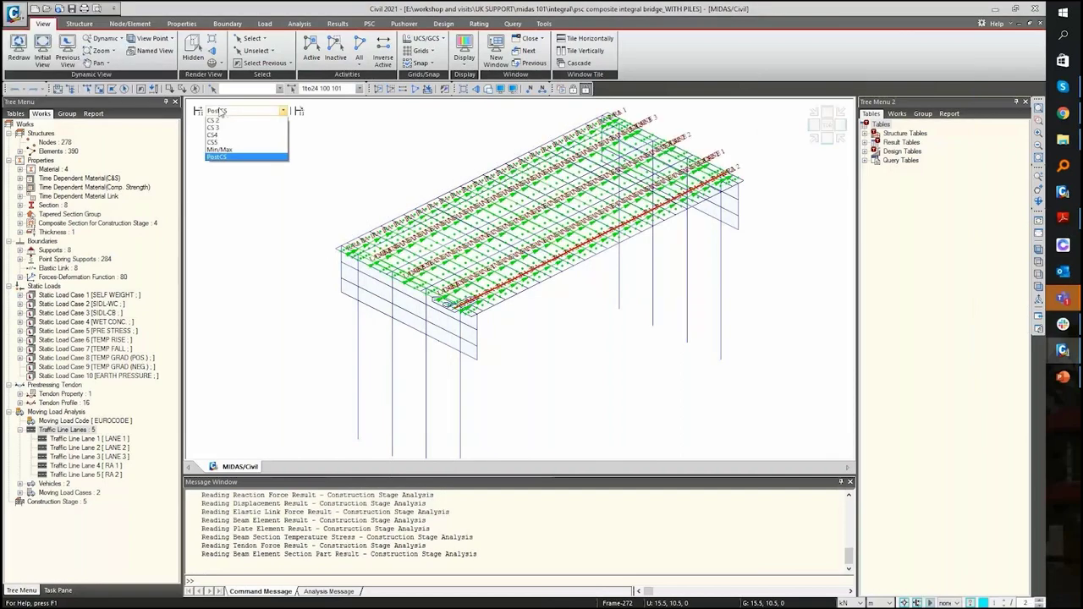
{"action": "left_click", "coordinate": [213, 117]}
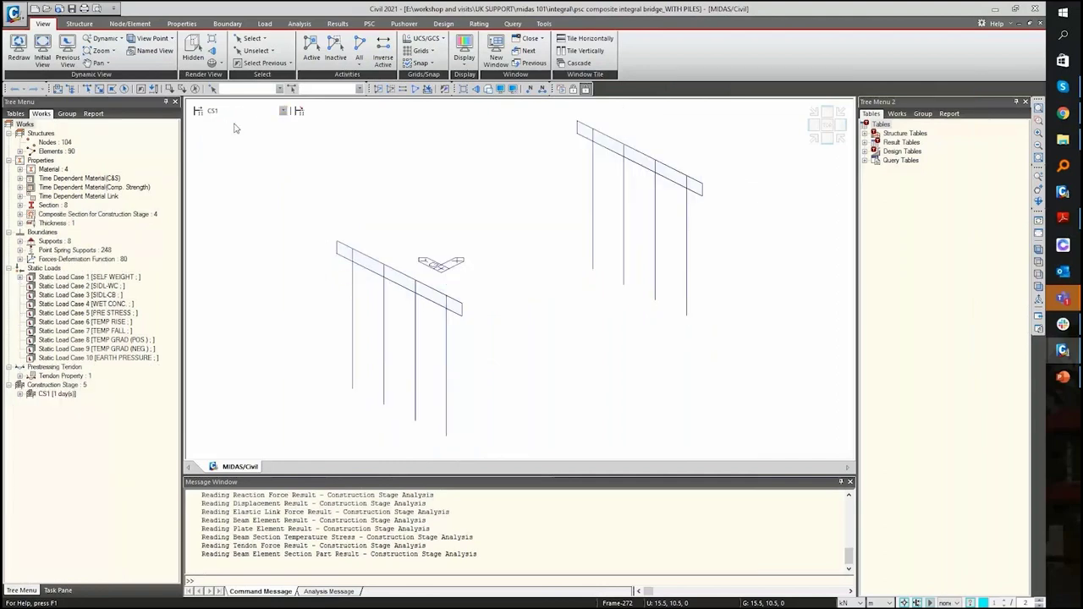
- Turn on the display of the boundary condition symbols for the model
{"action": "left_click", "coordinate": [505, 89]}
{"action": "left_click", "coordinate": [562, 195]}
{"action": "left_click_drag", "start_coordinate": [461, 256], "coordinate": [464, 391]}
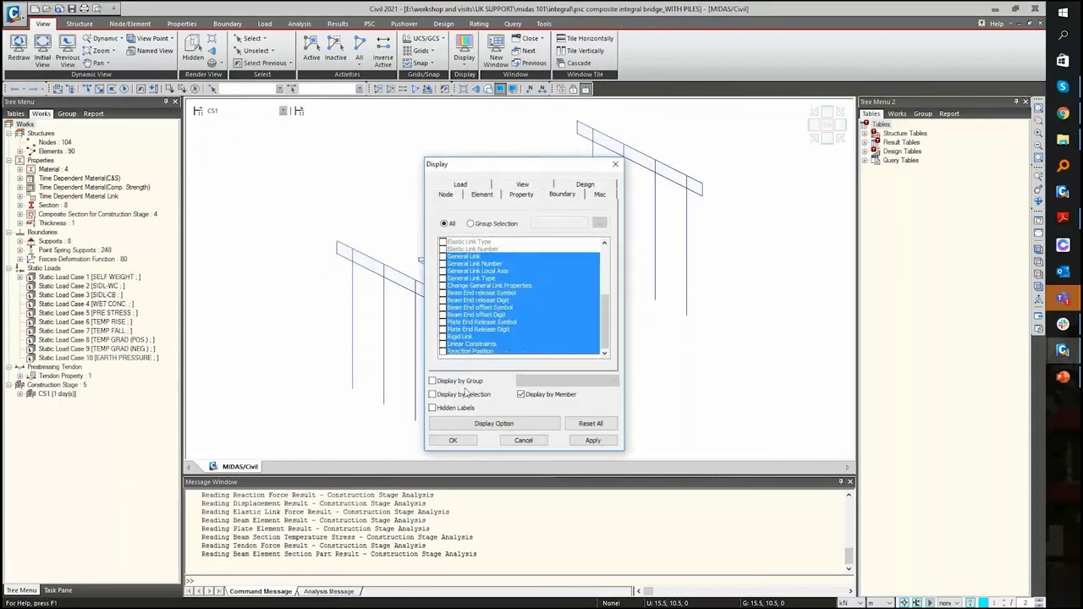
{"action": "key", "text": "space"}
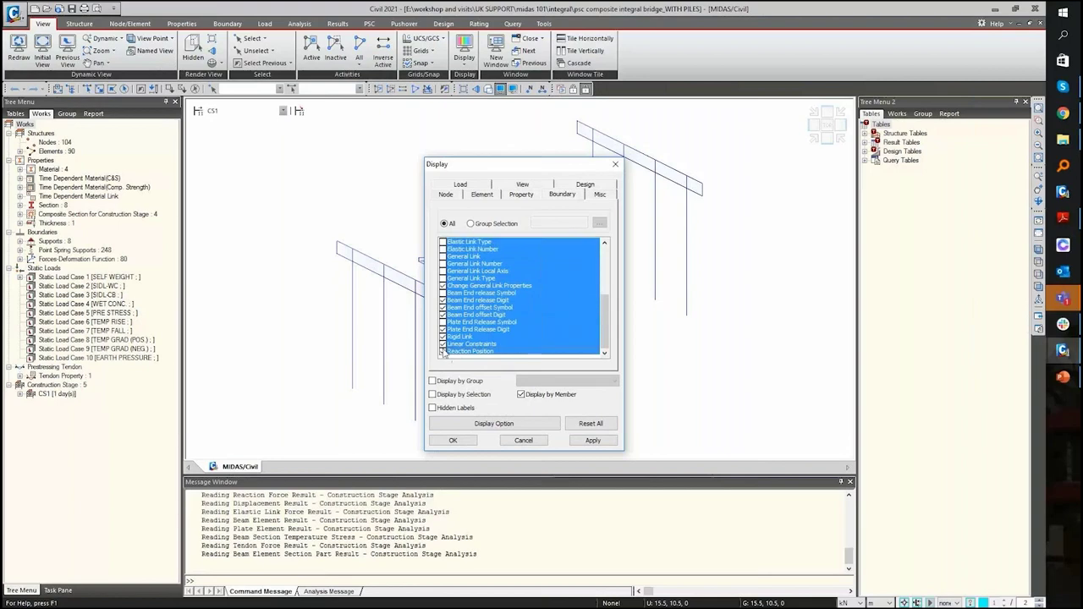
{"action": "left_click", "coordinate": [452, 441]}
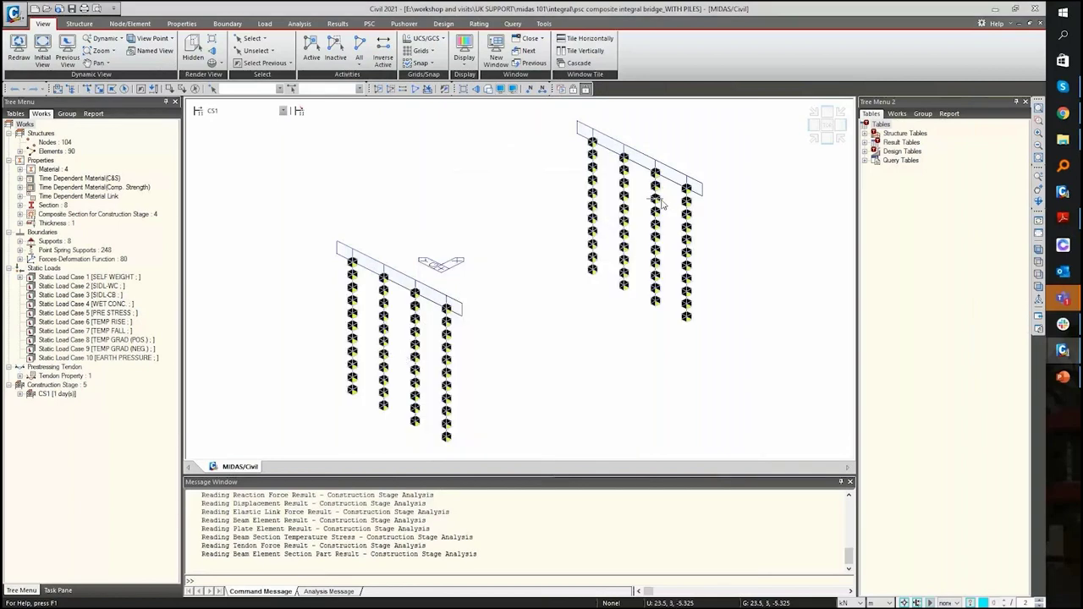
- Switch to construction stage CS 2 and render the girders, abutments and piles with their solid sections
{"action": "left_click", "coordinate": [283, 111]}
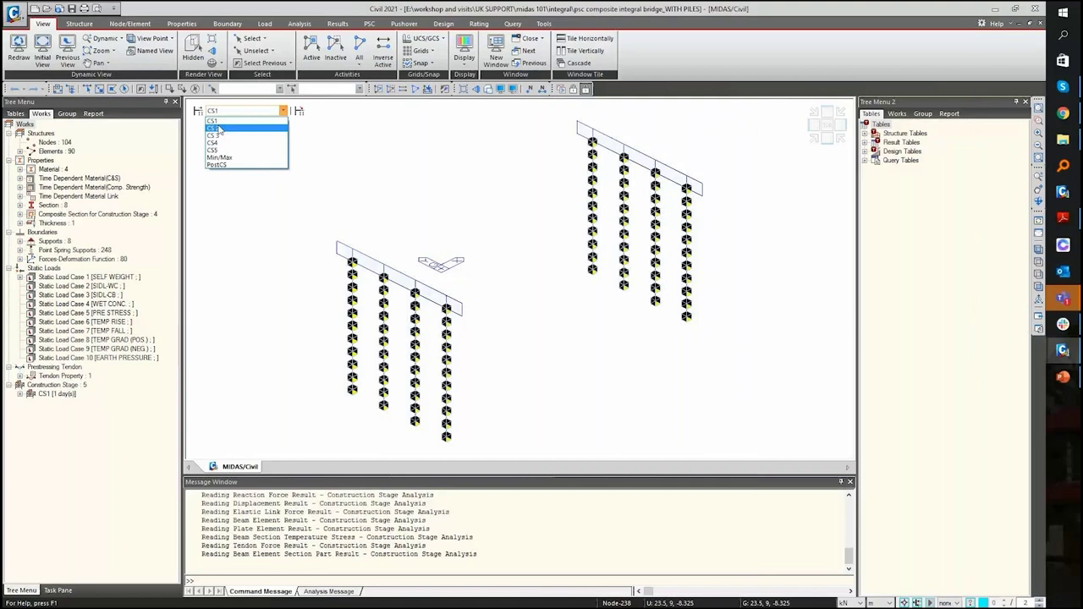
{"action": "left_click", "coordinate": [213, 128]}
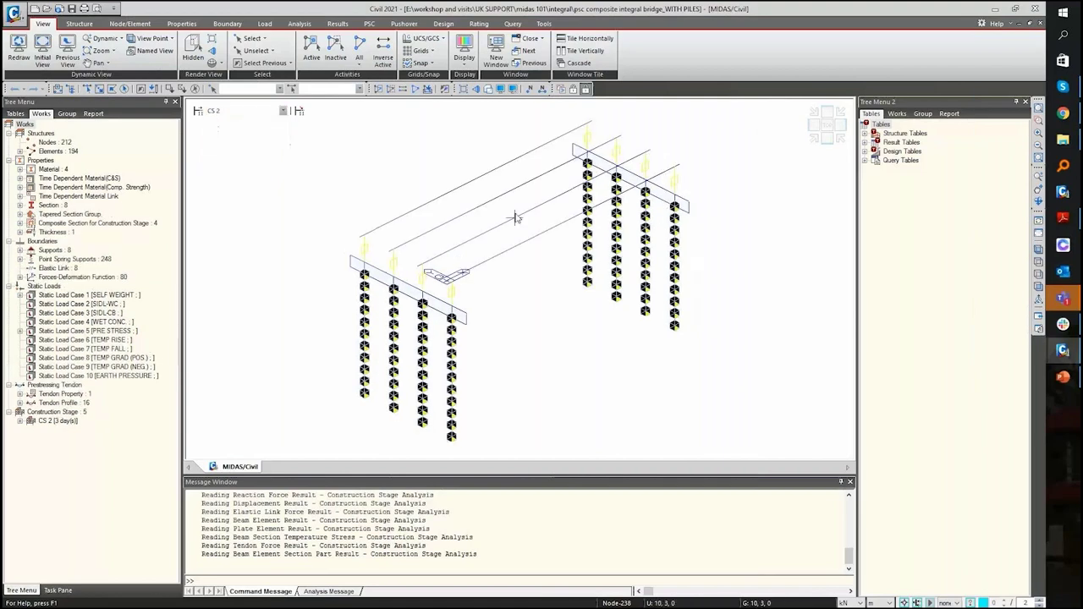
{"action": "left_click", "coordinate": [487, 89]}
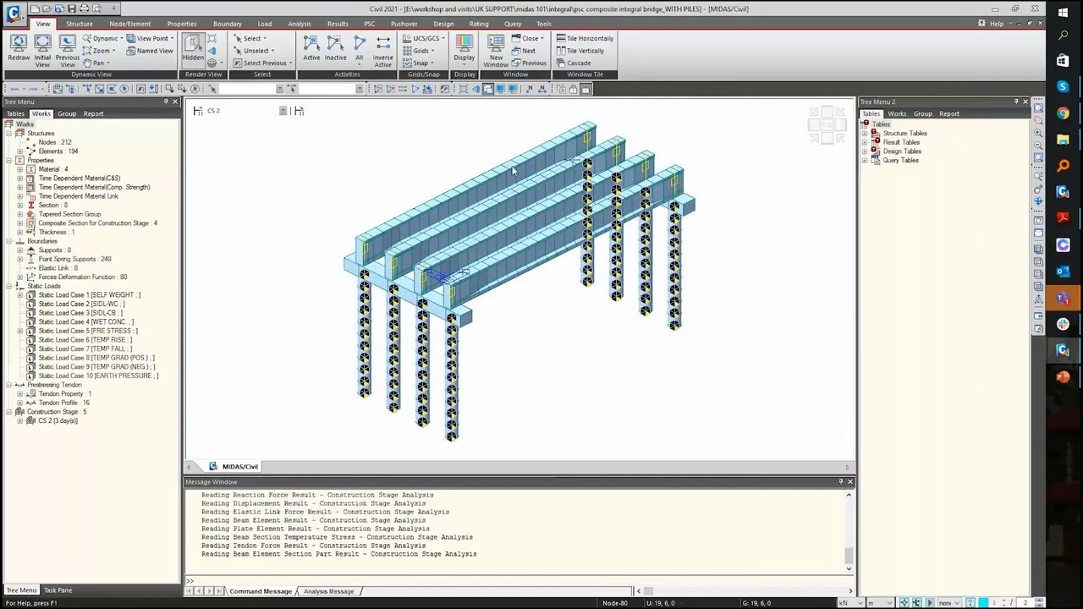
- Switch to construction stage CS 3 and display the element beam loads of the WET CONC. static load case
{"action": "left_click", "coordinate": [213, 112]}
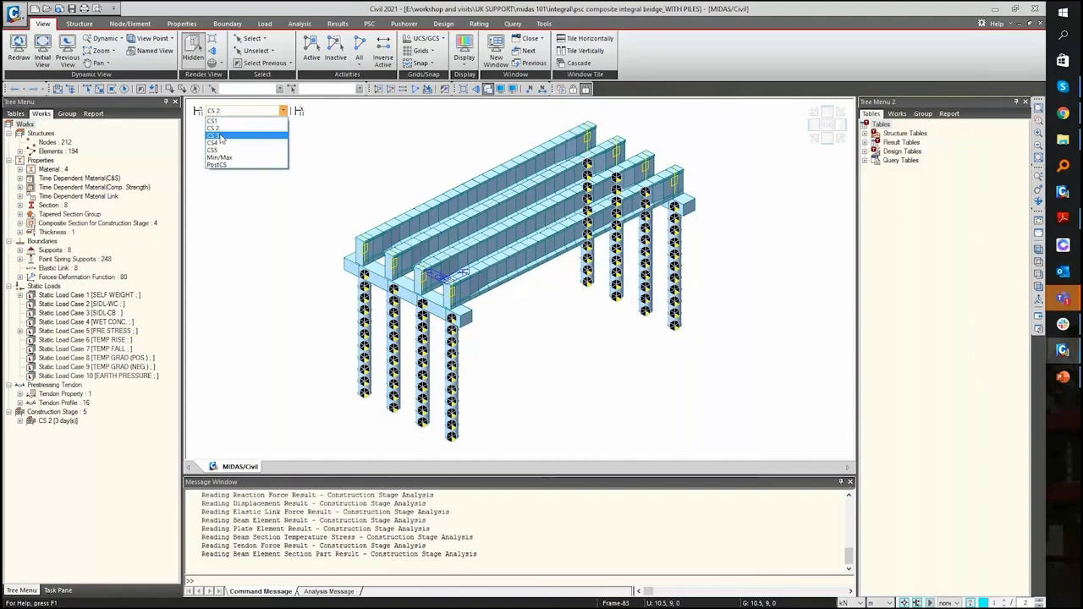
{"action": "left_click", "coordinate": [218, 136]}
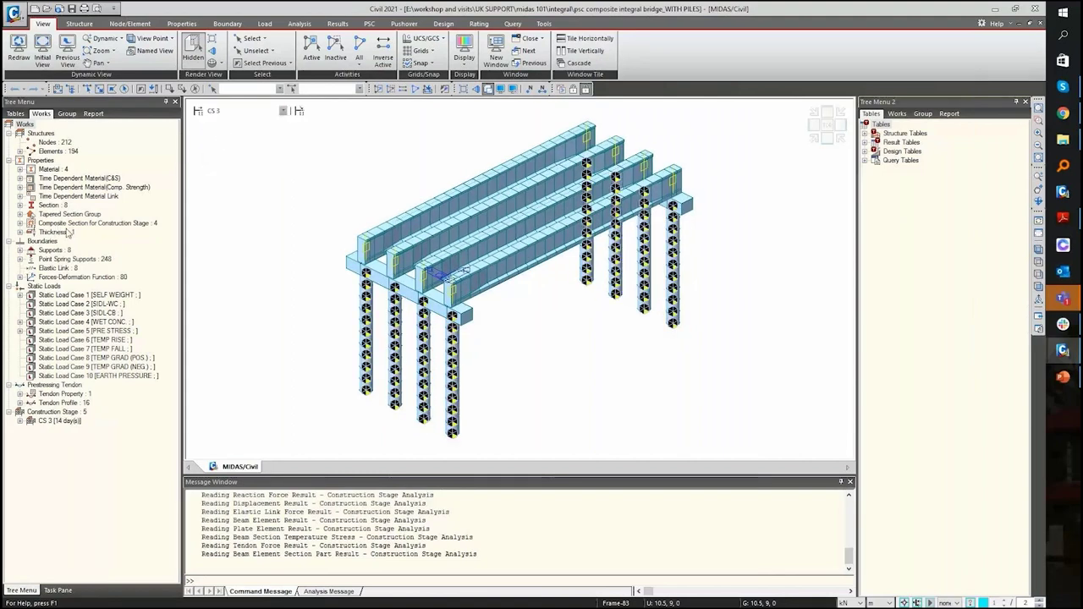
{"action": "double_click", "coordinate": [100, 322]}
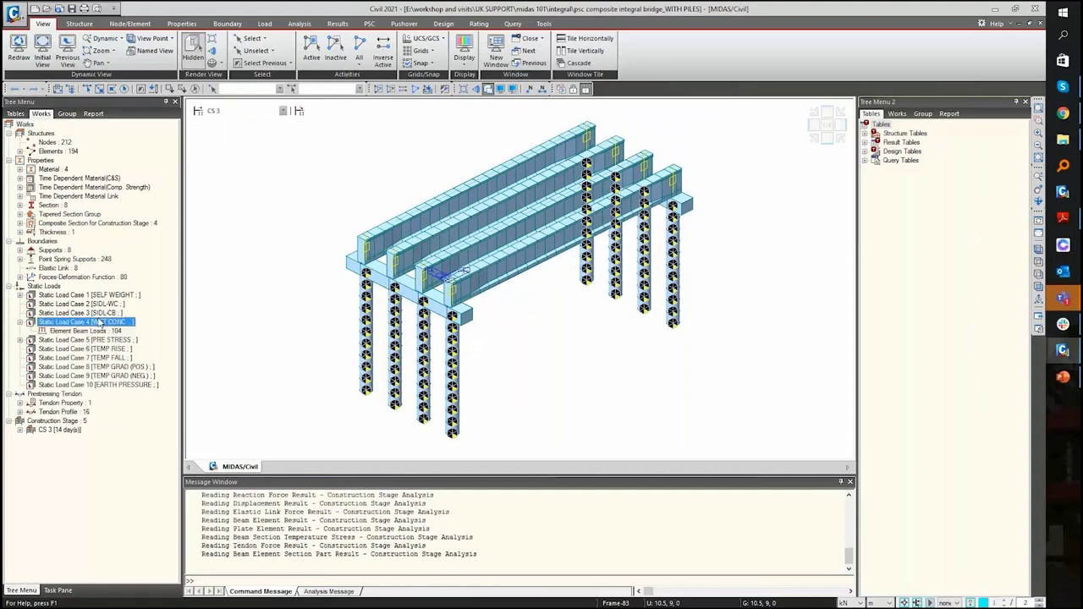
{"action": "right_click", "coordinate": [100, 332]}
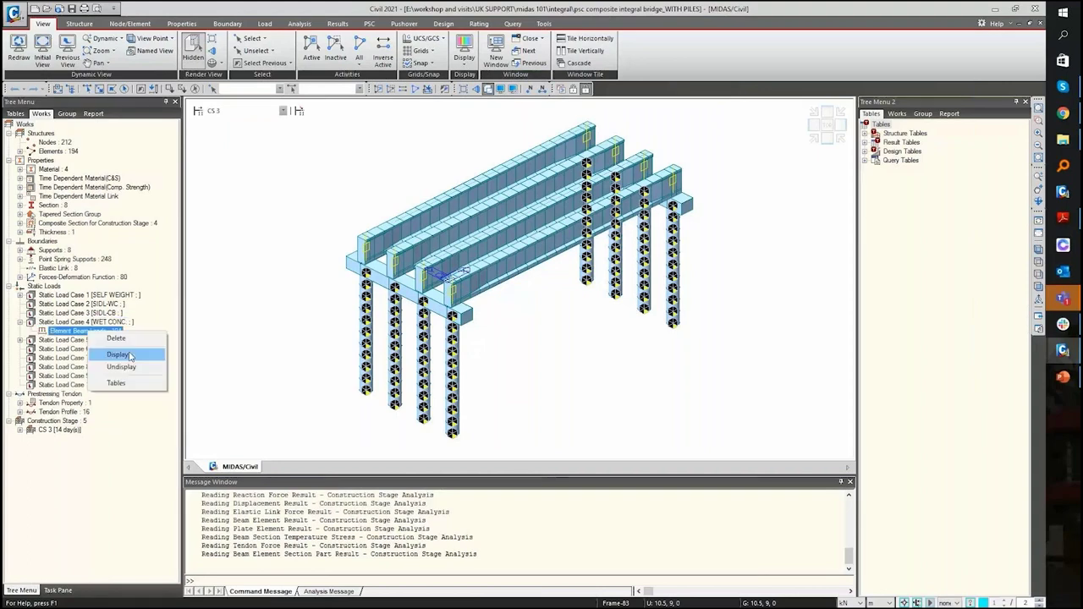
{"action": "left_click", "coordinate": [118, 354]}
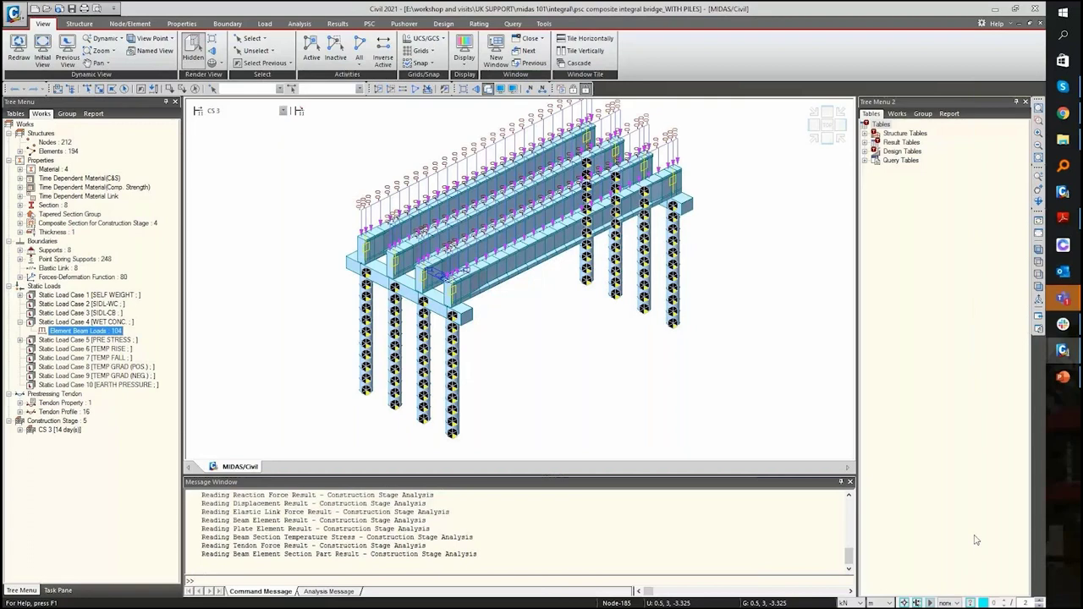
{"action": "middle_click_drag", "start_coordinate": [625, 370], "coordinate": [493, 302], "text": "ctrl"}
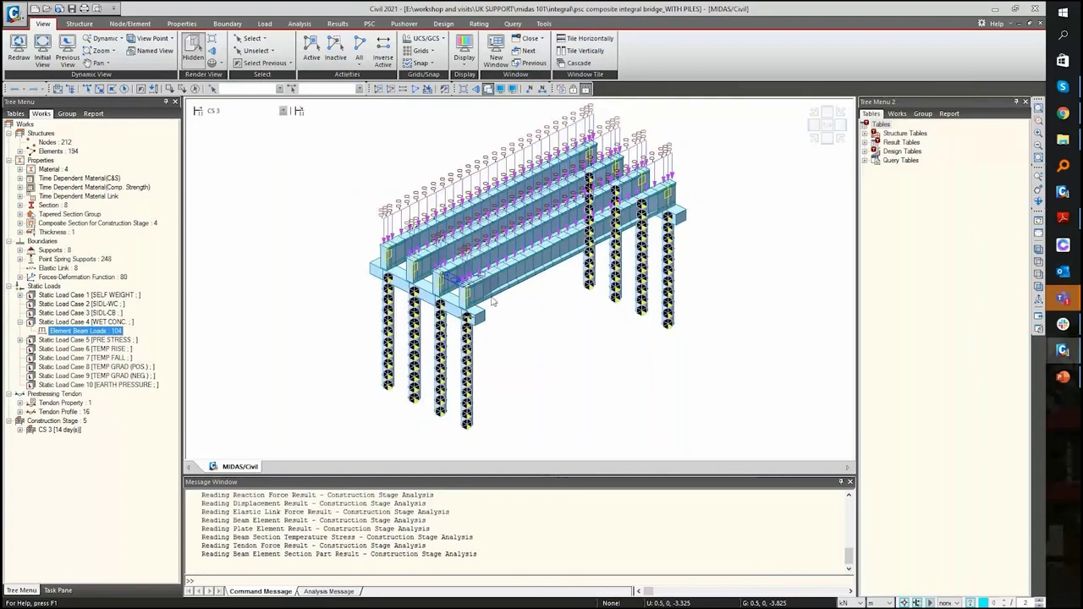
- Step through construction stages CS4, CS5 and PostCS to view the deck and the final model
{"action": "left_click", "coordinate": [245, 111]}
{"action": "left_click", "coordinate": [229, 143]}
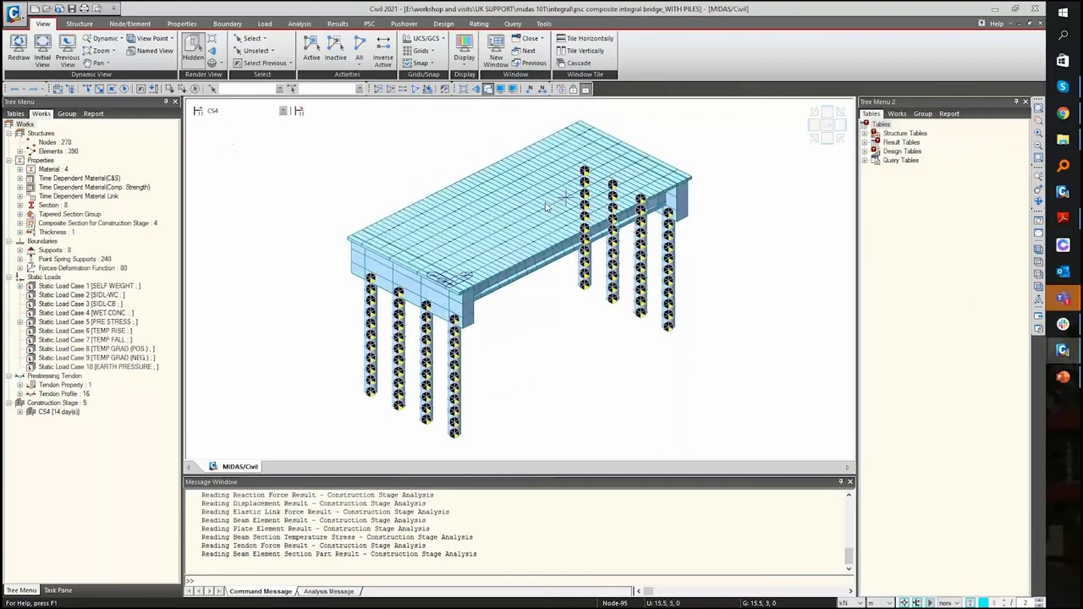
{"action": "left_click", "coordinate": [225, 111]}
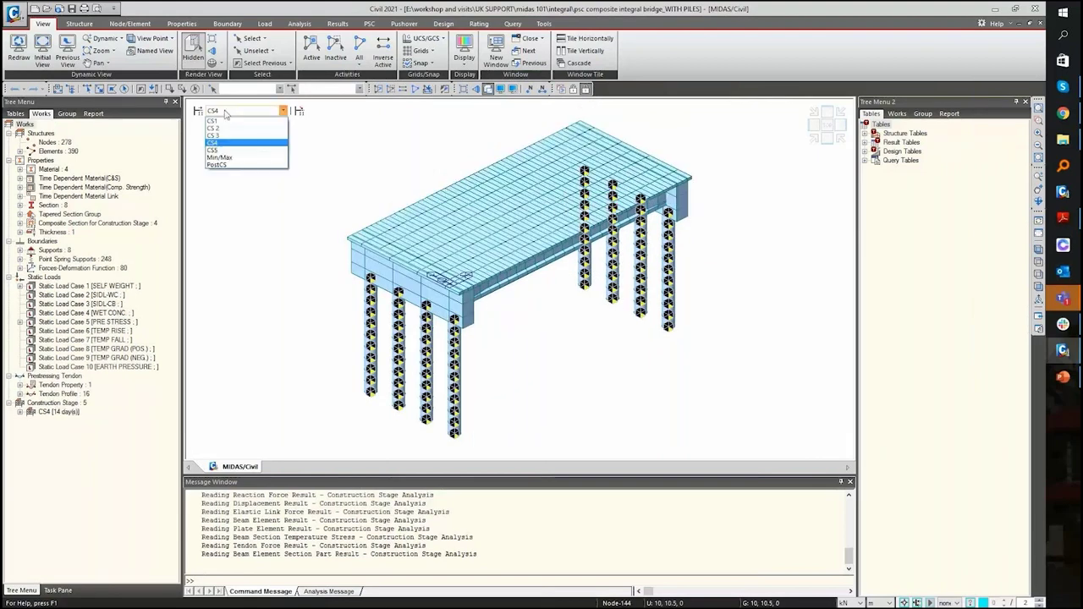
{"action": "left_click", "coordinate": [227, 150]}
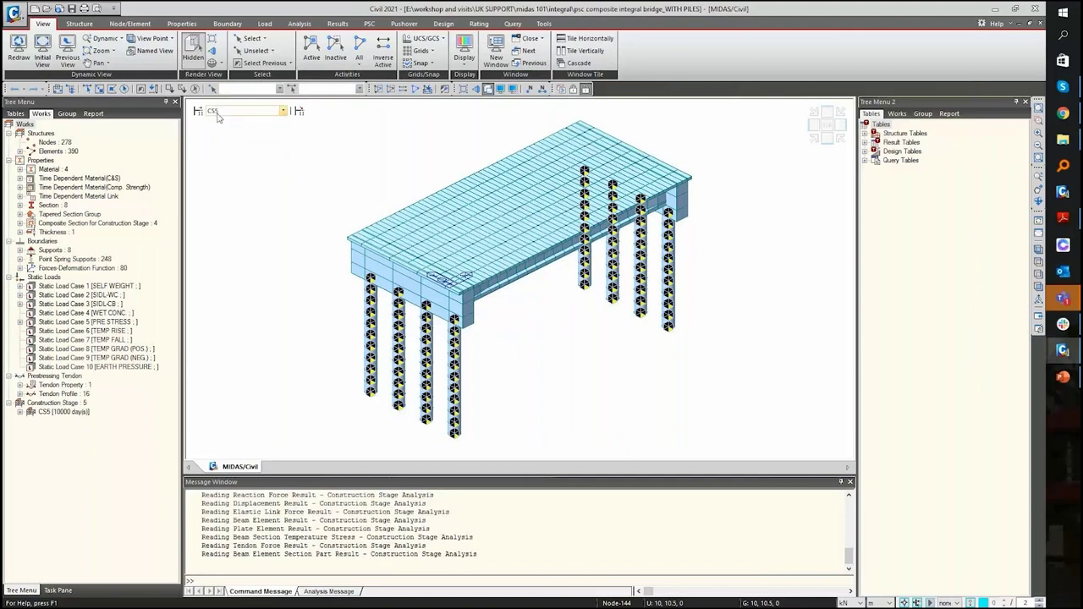
{"action": "left_click", "coordinate": [217, 113]}
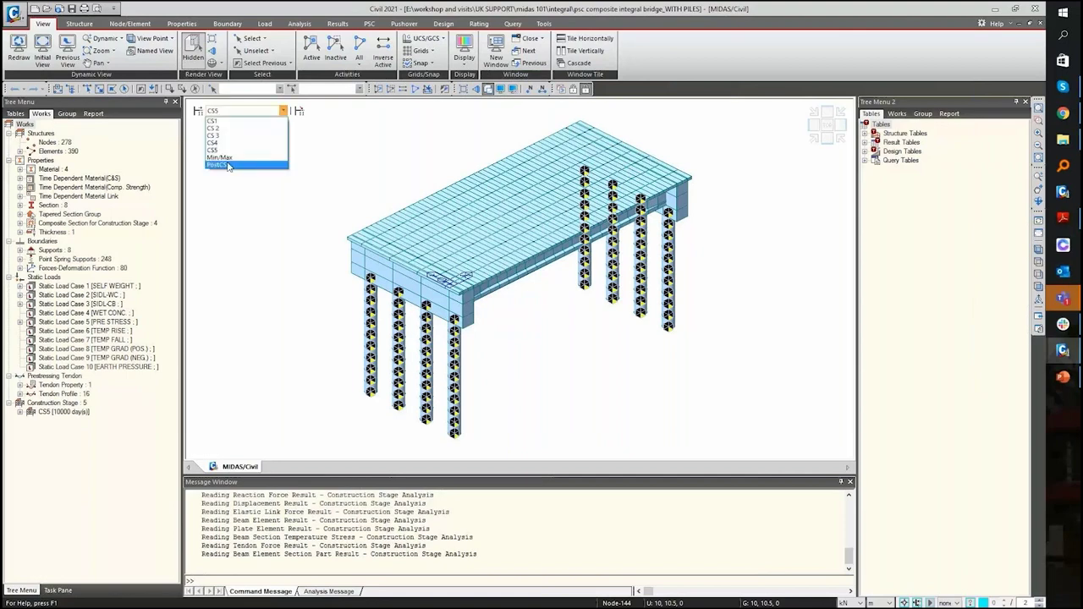
{"action": "left_click", "coordinate": [221, 165]}
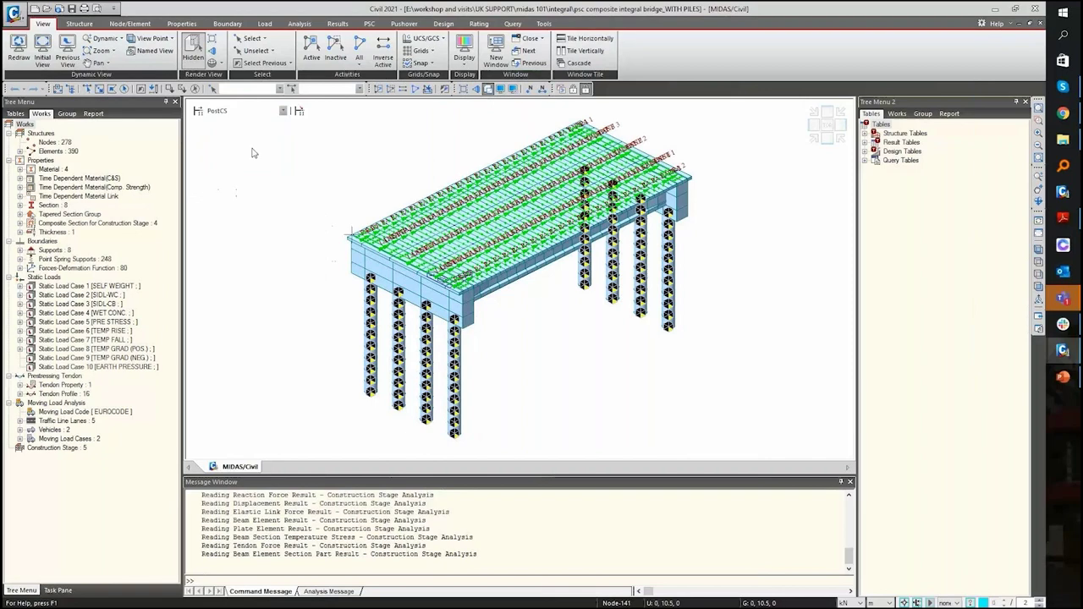
- Return to construction stage CS1 and plot the My beam diagram for the CS: Summation load case
{"action": "left_click", "coordinate": [227, 111]}
{"action": "scroll", "coordinate": [228, 123], "scroll_direction": "up", "scroll_amount": 2}
{"action": "left_click", "coordinate": [227, 121]}
{"action": "right_click", "coordinate": [199, 171]}
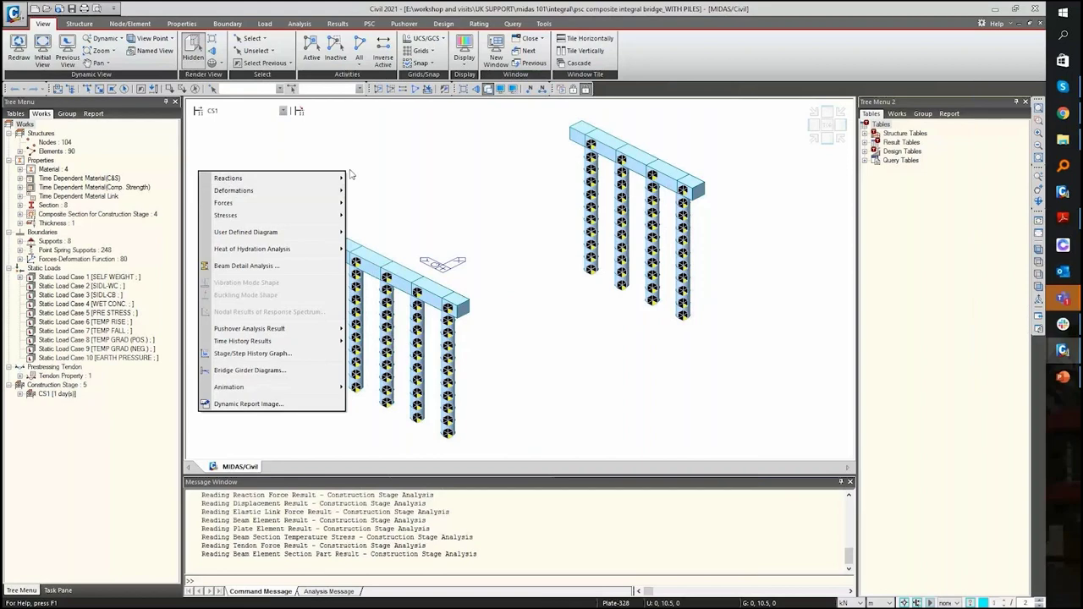
{"action": "mouse_move", "coordinate": [245, 207]}
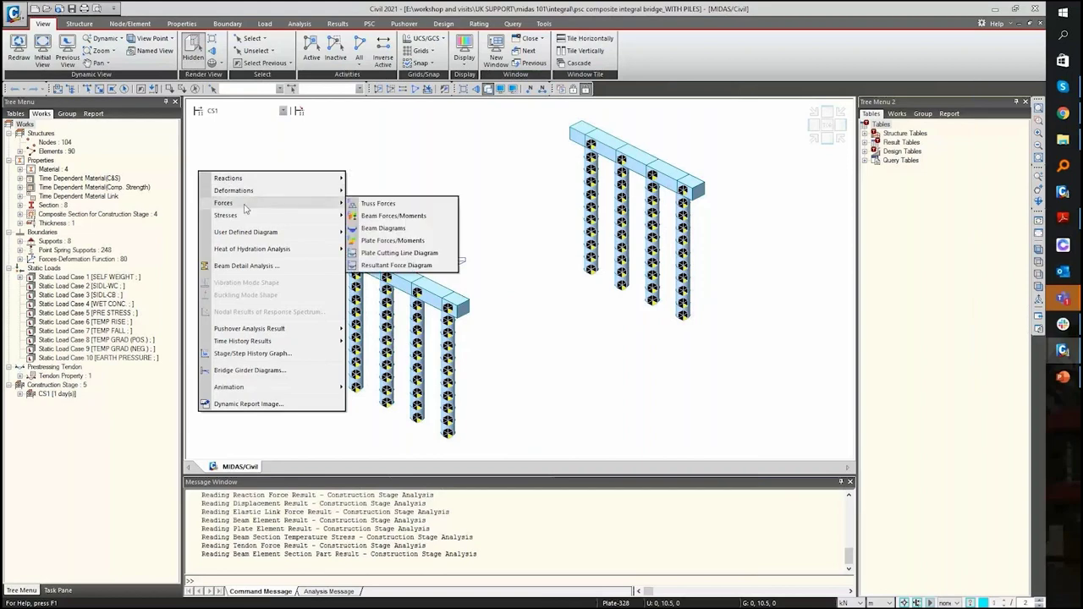
{"action": "left_click", "coordinate": [379, 228]}
{"action": "left_click", "coordinate": [65, 484]}
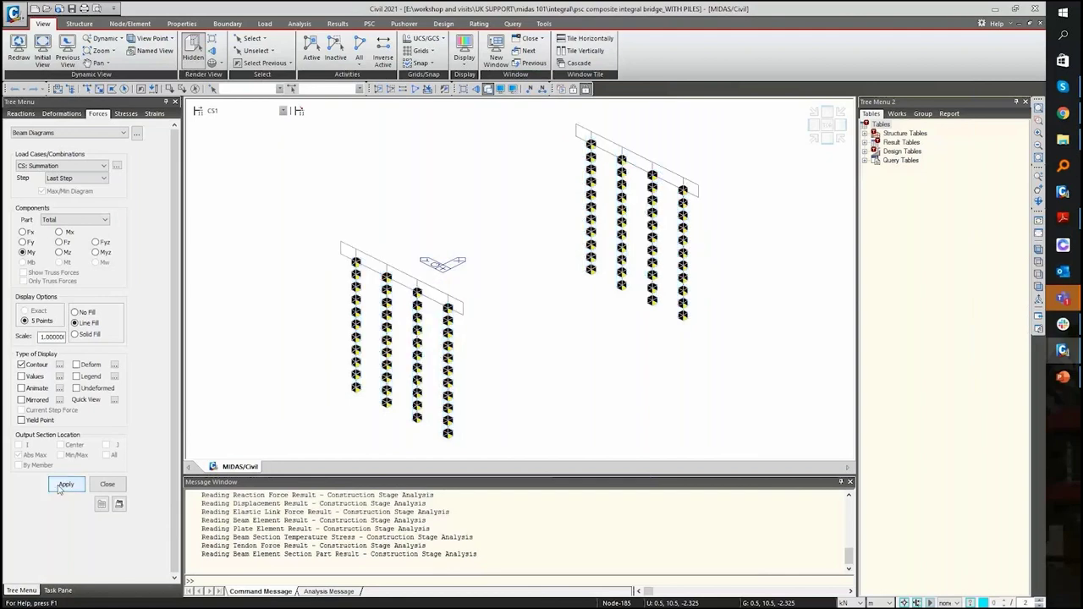
- Switch to construction stage CS 2 and plot the My beam diagram for the CS: Dead Load case
{"action": "left_click", "coordinate": [213, 114]}
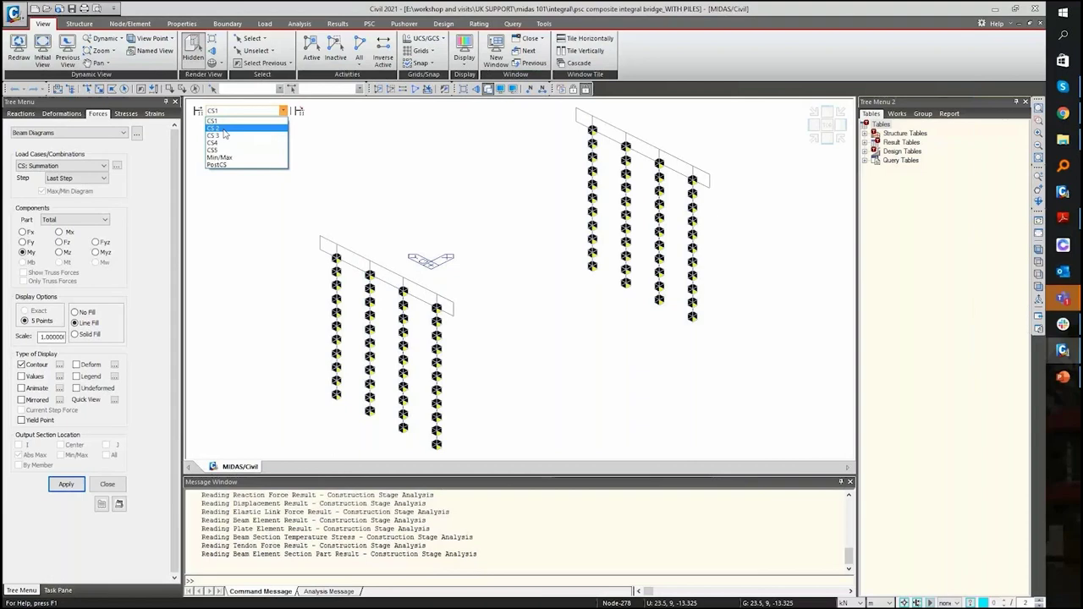
{"action": "left_click", "coordinate": [225, 129]}
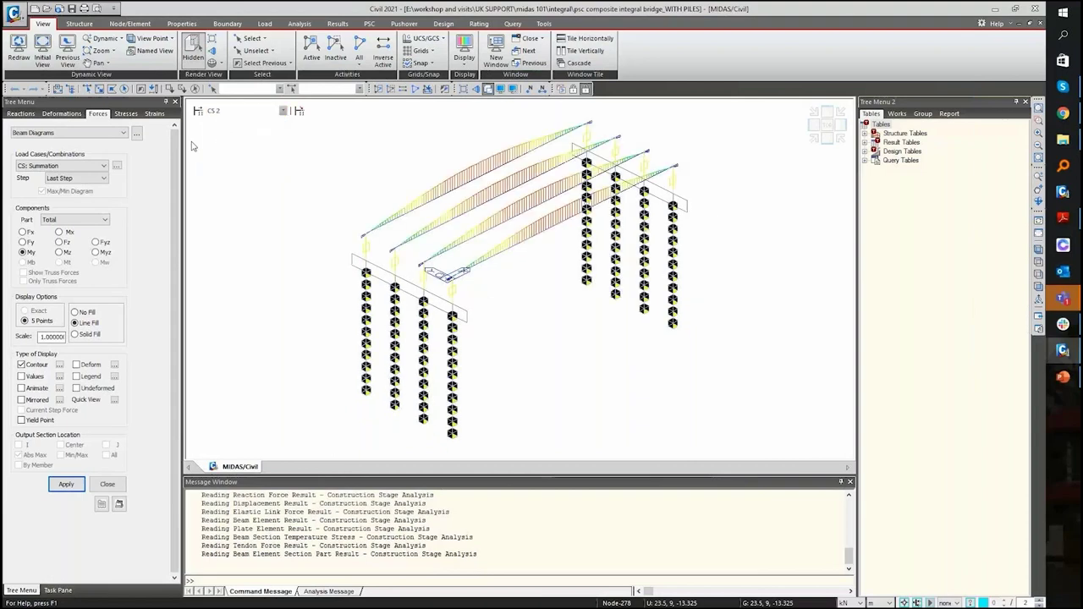
{"action": "left_click", "coordinate": [101, 166]}
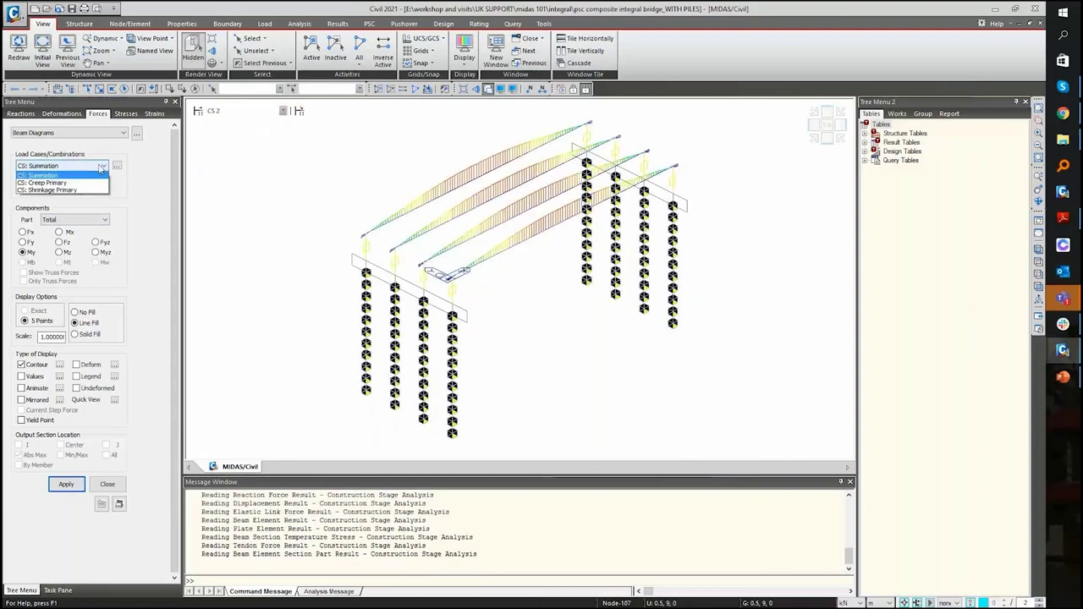
{"action": "scroll", "coordinate": [101, 168], "scroll_direction": "up", "scroll_amount": 3}
{"action": "left_click", "coordinate": [46, 175]}
{"action": "left_click", "coordinate": [65, 483]}
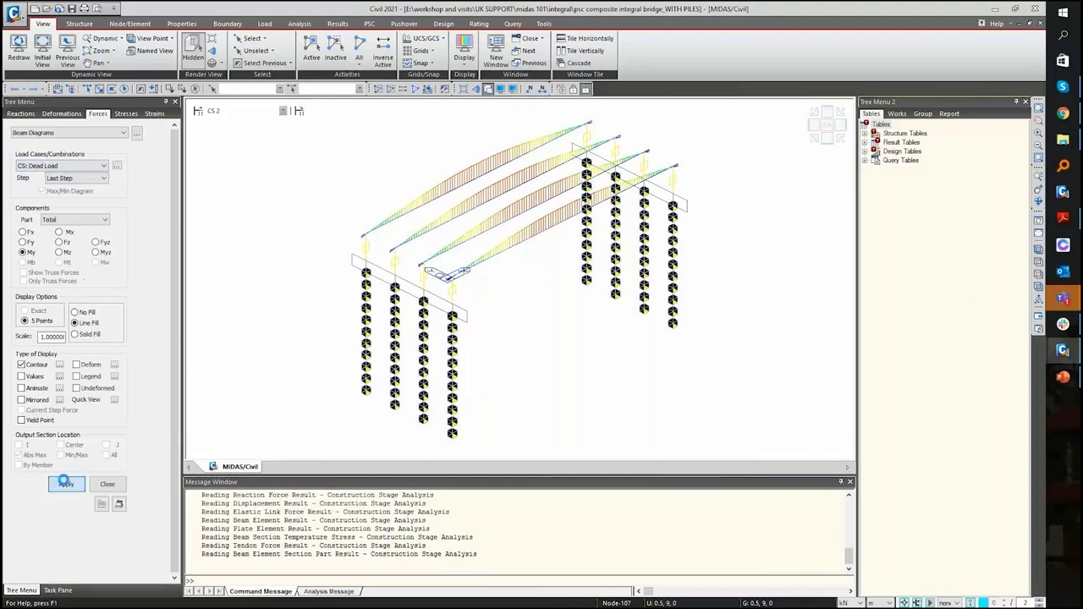
{"action": "left_click", "coordinate": [65, 484]}
- Add a legend to the beam diagram, with fixed-format values to 2 decimal places
{"action": "left_click", "coordinate": [77, 376]}
{"action": "left_click", "coordinate": [67, 483]}
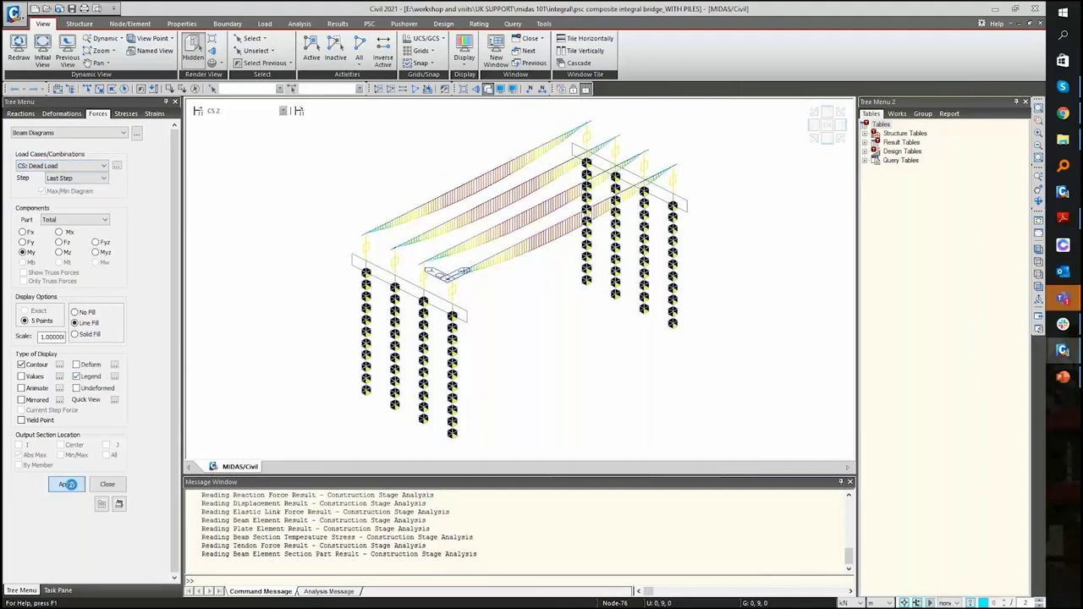
{"action": "left_click", "coordinate": [114, 375]}
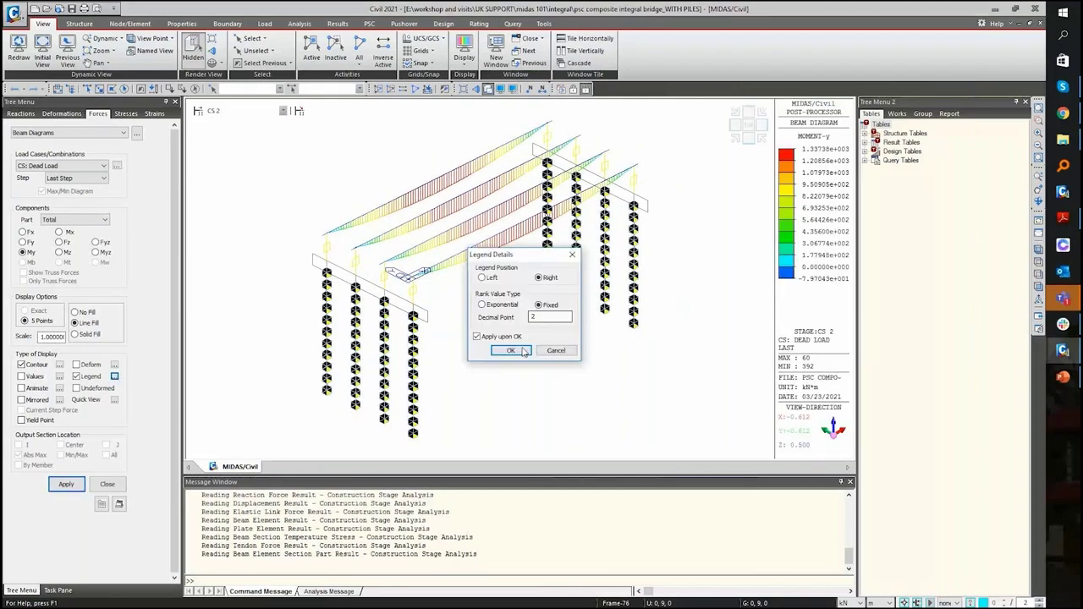
{"action": "left_click", "coordinate": [511, 351]}
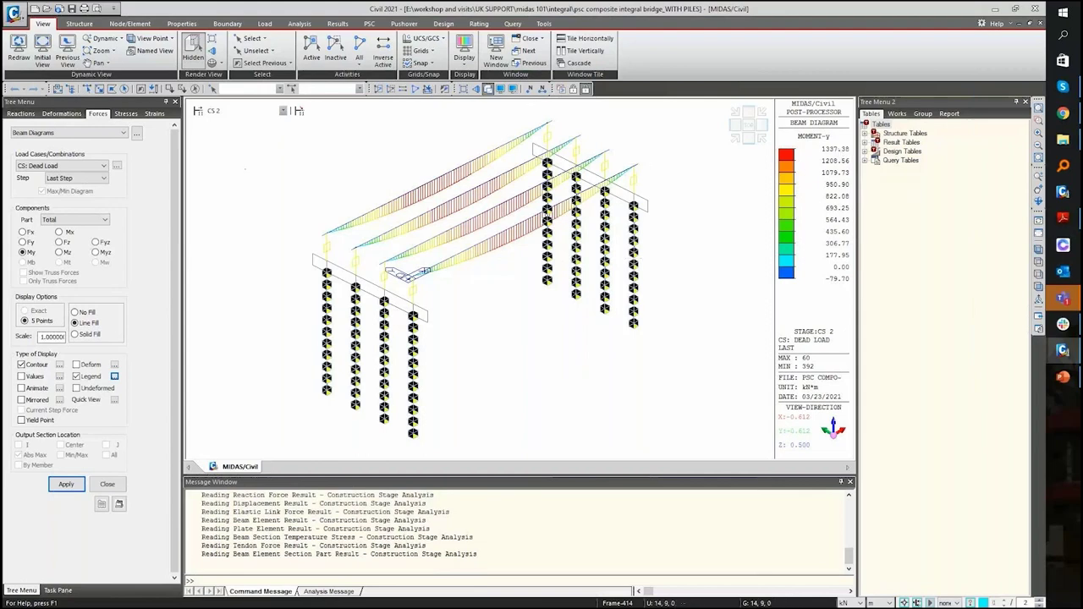
- Plot the CS 2 My beam diagram for the CS: Tendon Primary load case
{"action": "left_click", "coordinate": [57, 166]}
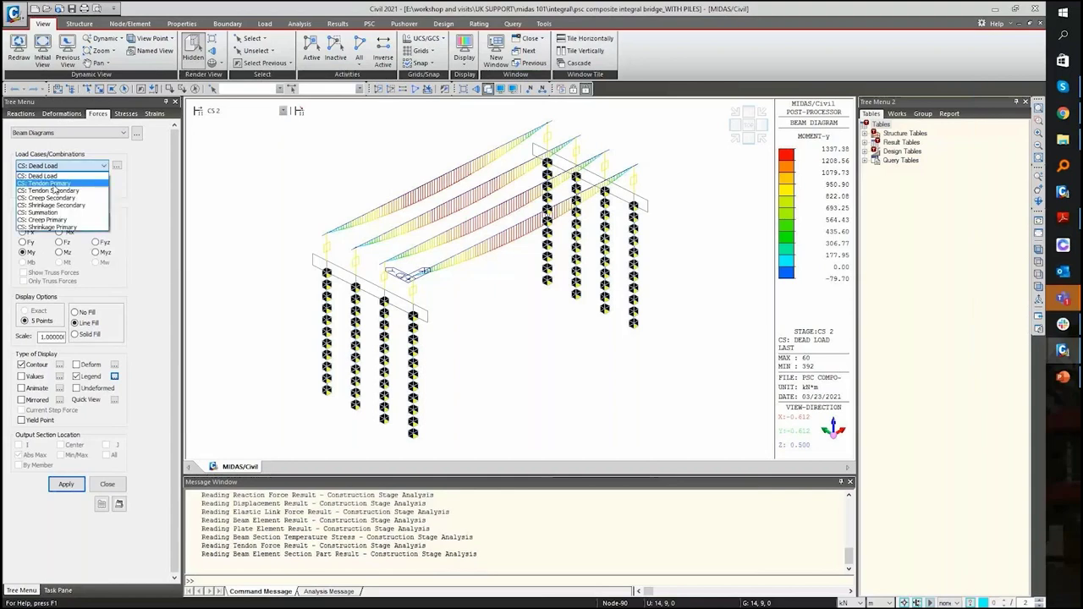
{"action": "left_click", "coordinate": [52, 185]}
{"action": "left_click", "coordinate": [67, 486]}
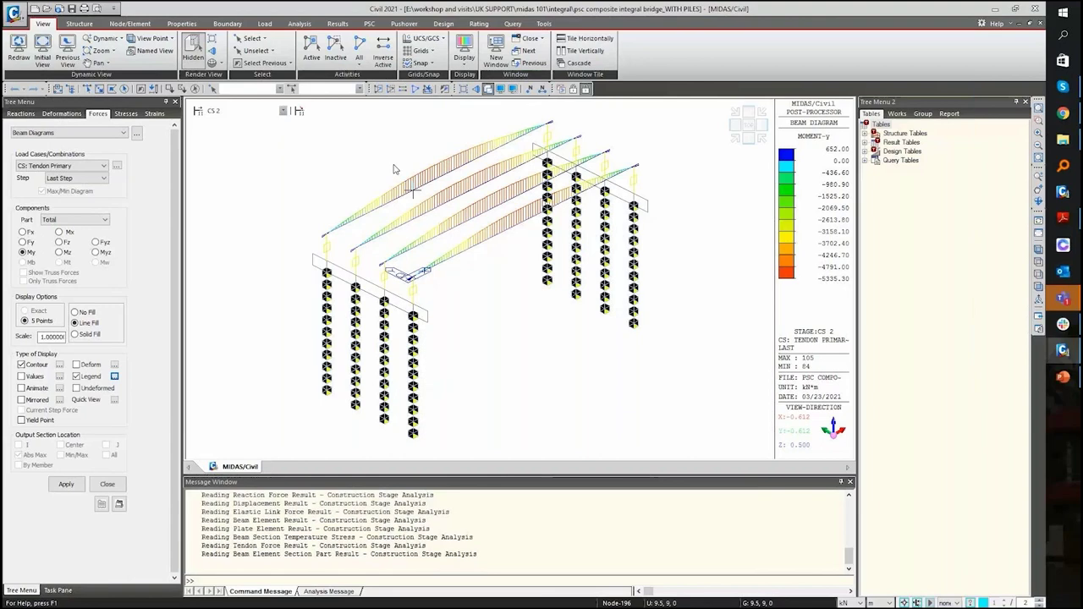
- Plot the My beam diagram for CS: Summation in stage CS 2, and view the same diagram for stage CS 3
{"action": "left_click", "coordinate": [72, 167]}
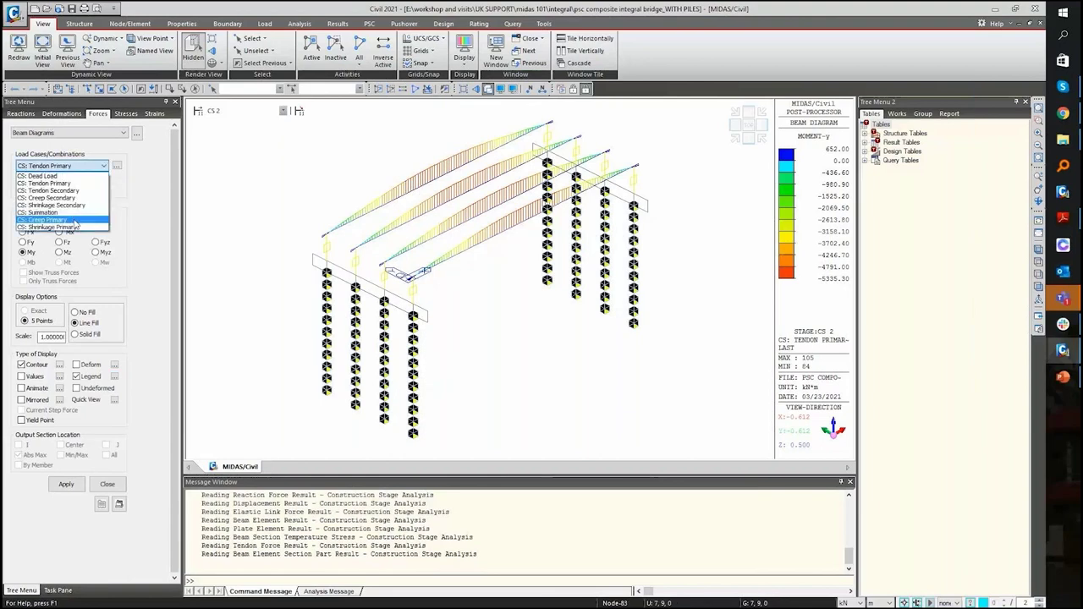
{"action": "left_click", "coordinate": [47, 212]}
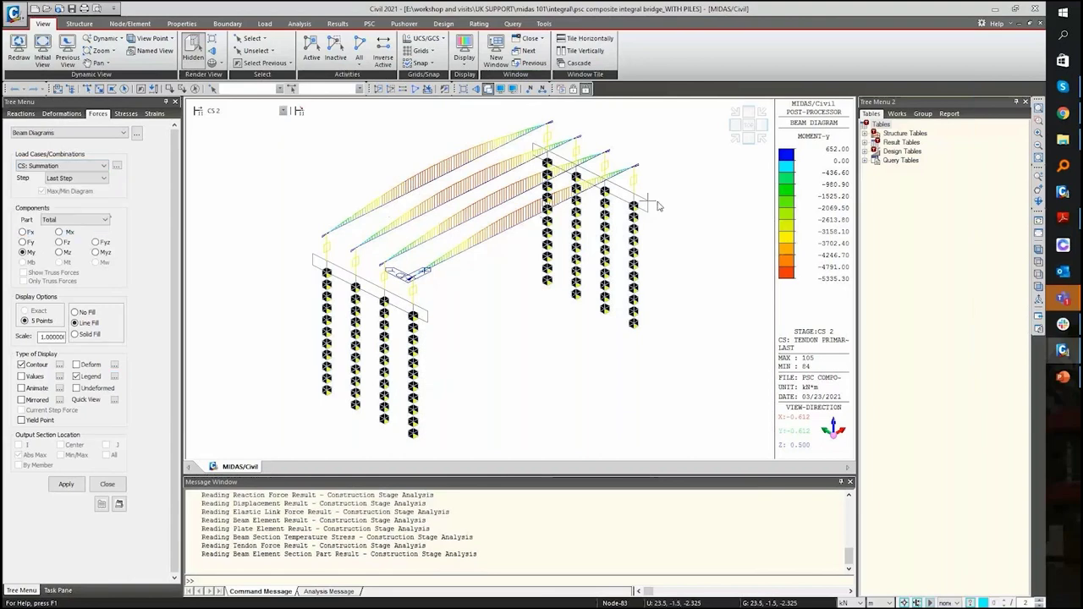
{"action": "left_click", "coordinate": [80, 489]}
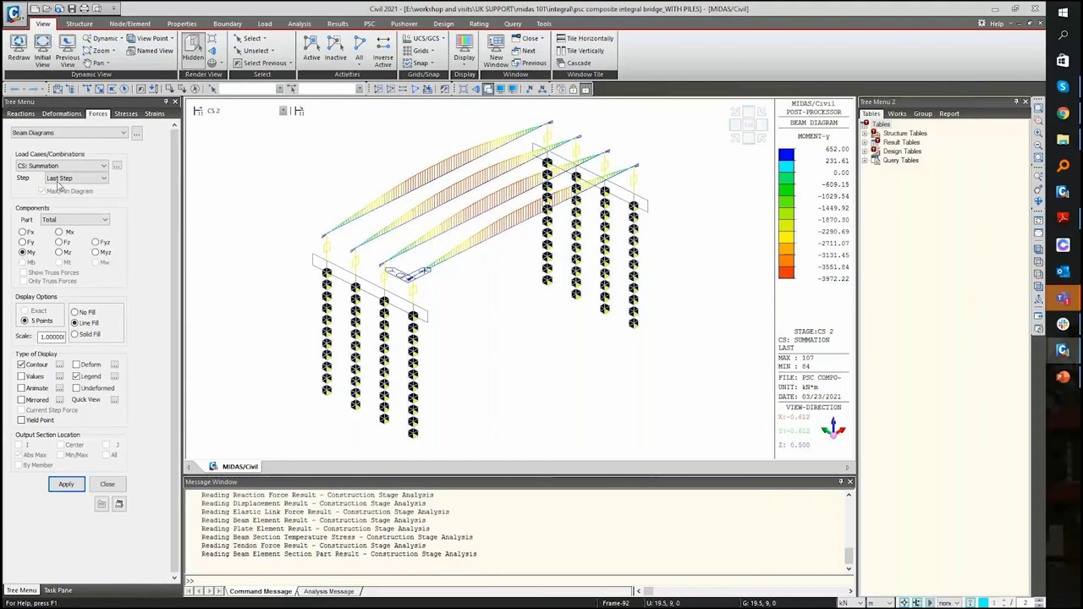
{"action": "left_click", "coordinate": [213, 111]}
{"action": "left_click", "coordinate": [218, 133]}
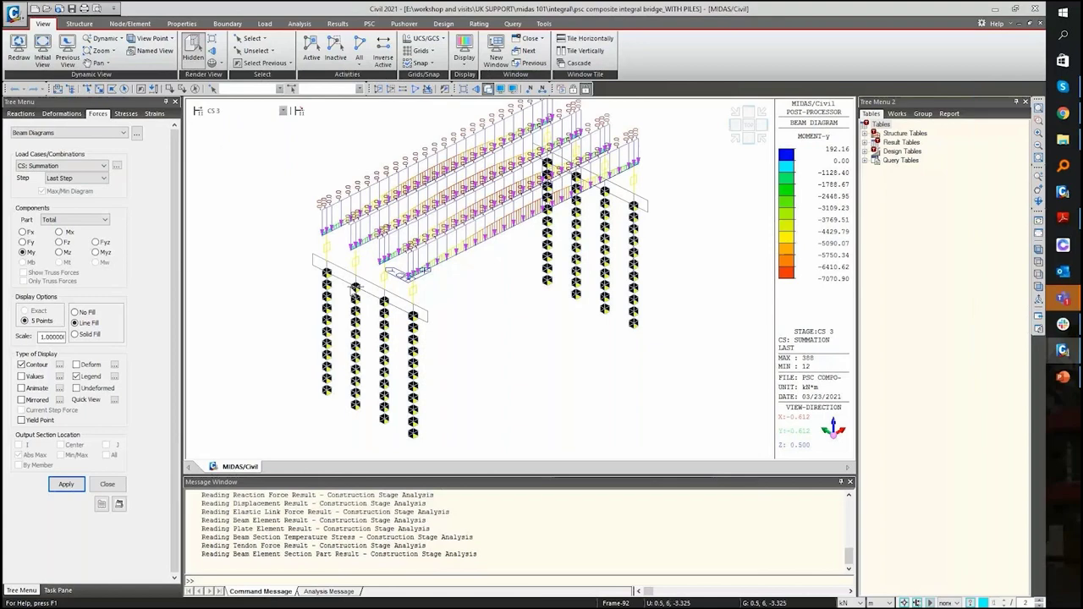
- Hide the element beam loads of static load case WET CONC. from the model view
{"action": "left_click", "coordinate": [897, 113]}
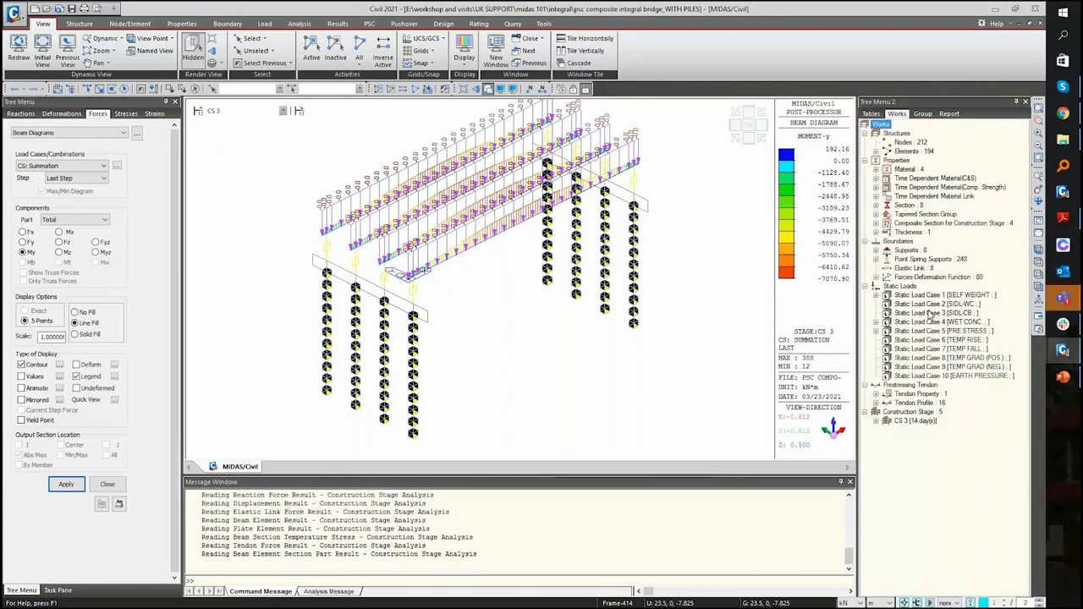
{"action": "double_click", "coordinate": [933, 324]}
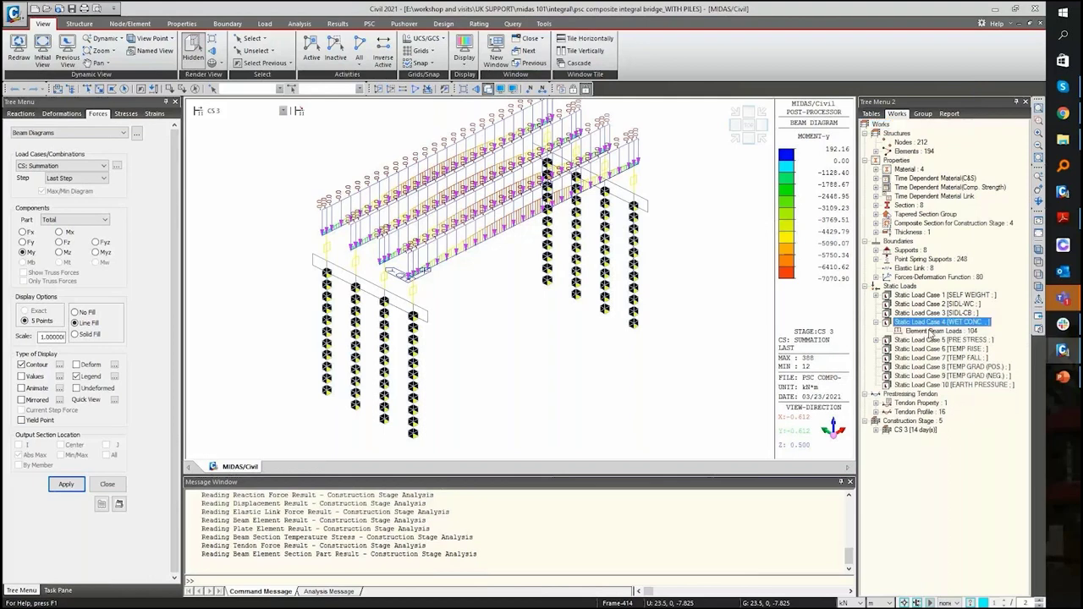
{"action": "left_click_drag", "start_coordinate": [930, 331], "coordinate": [685, 275]}
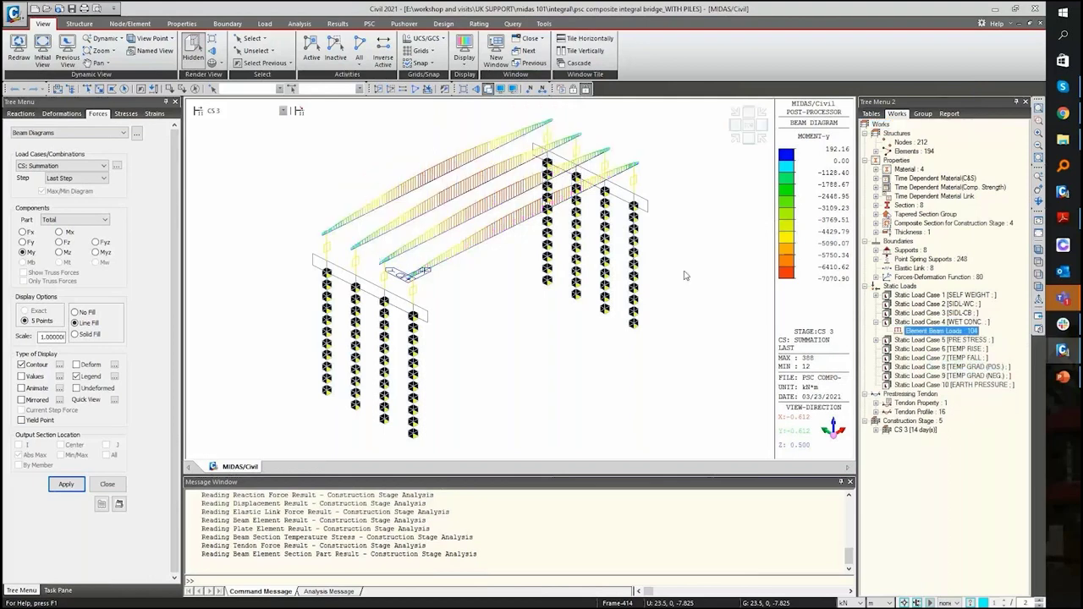
- View the CS: Summation My diagram for construction stage CS5, and compare it with stage CS4
{"action": "left_click", "coordinate": [221, 111]}
{"action": "left_click", "coordinate": [239, 151]}
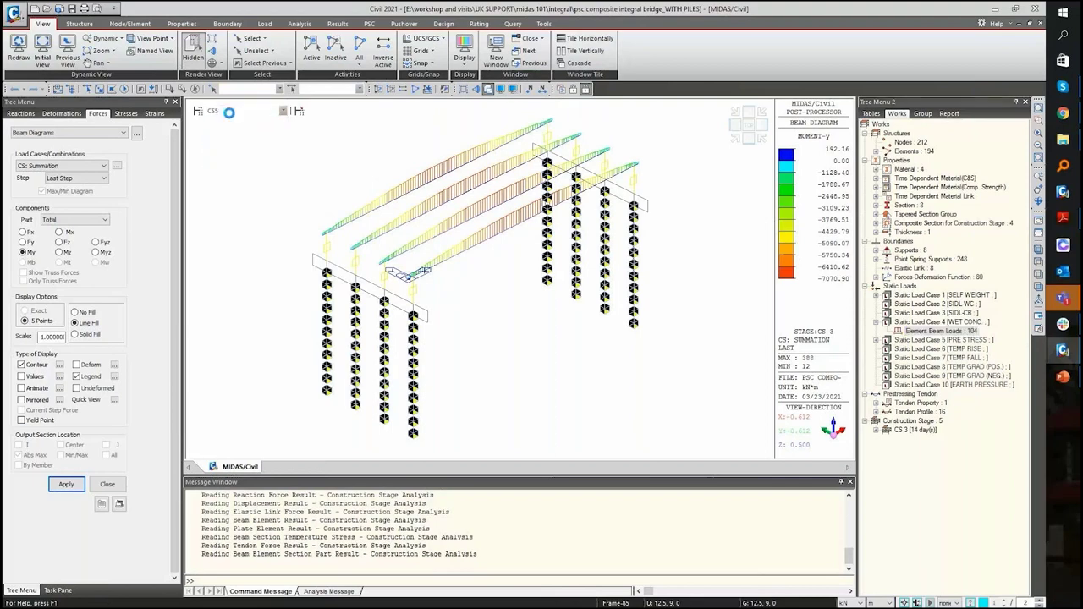
{"action": "left_click", "coordinate": [230, 113]}
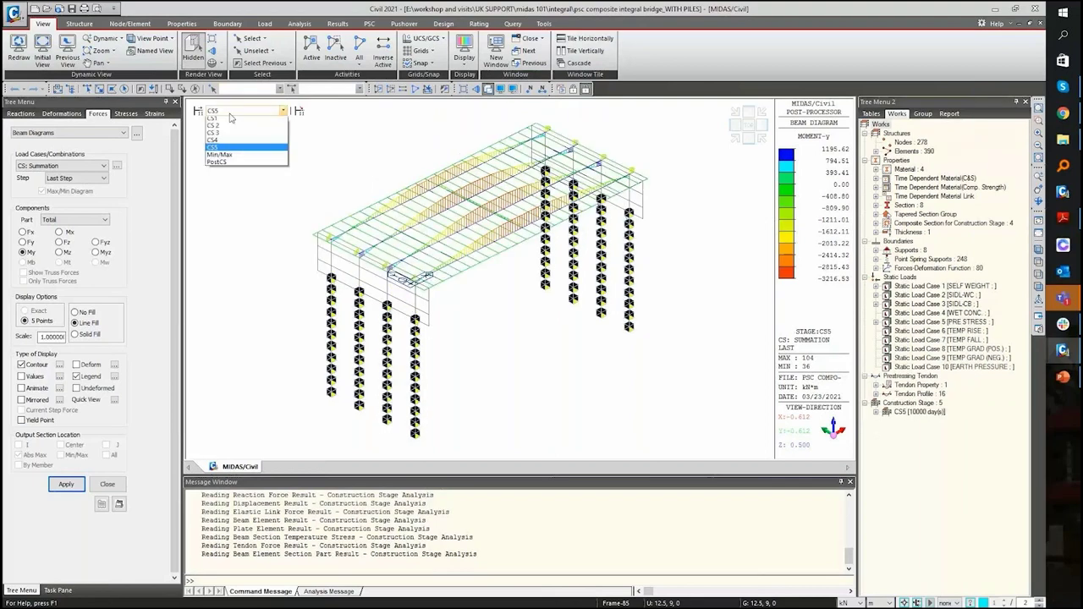
{"action": "left_click", "coordinate": [233, 143]}
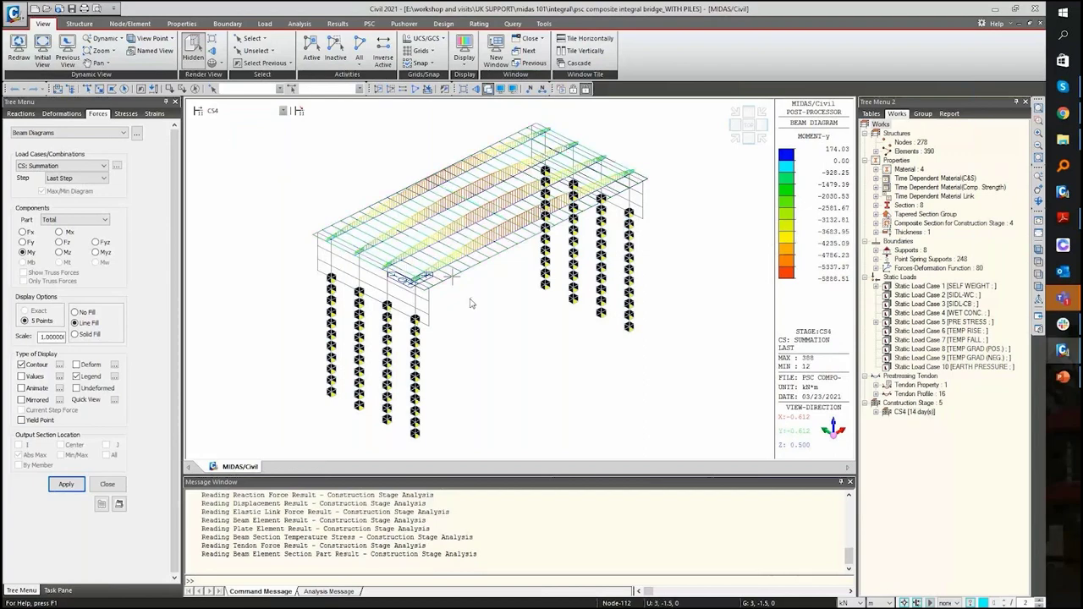
- Plot the My beam diagram for CS: Dead Load in stage CS4 and inspect the moments near a girder's end
{"action": "left_click", "coordinate": [70, 166]}
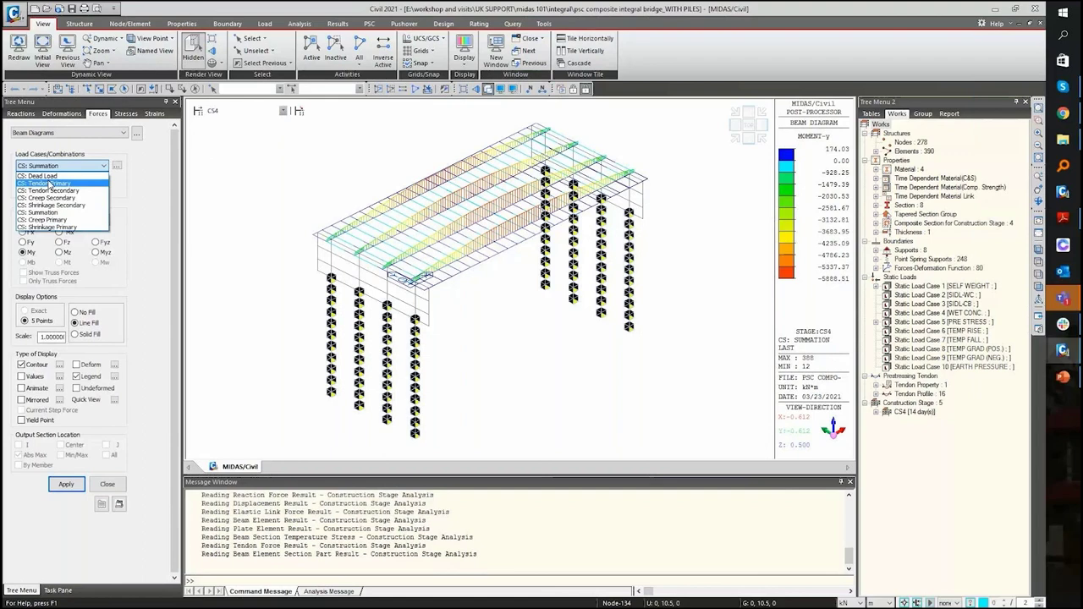
{"action": "left_click", "coordinate": [48, 175]}
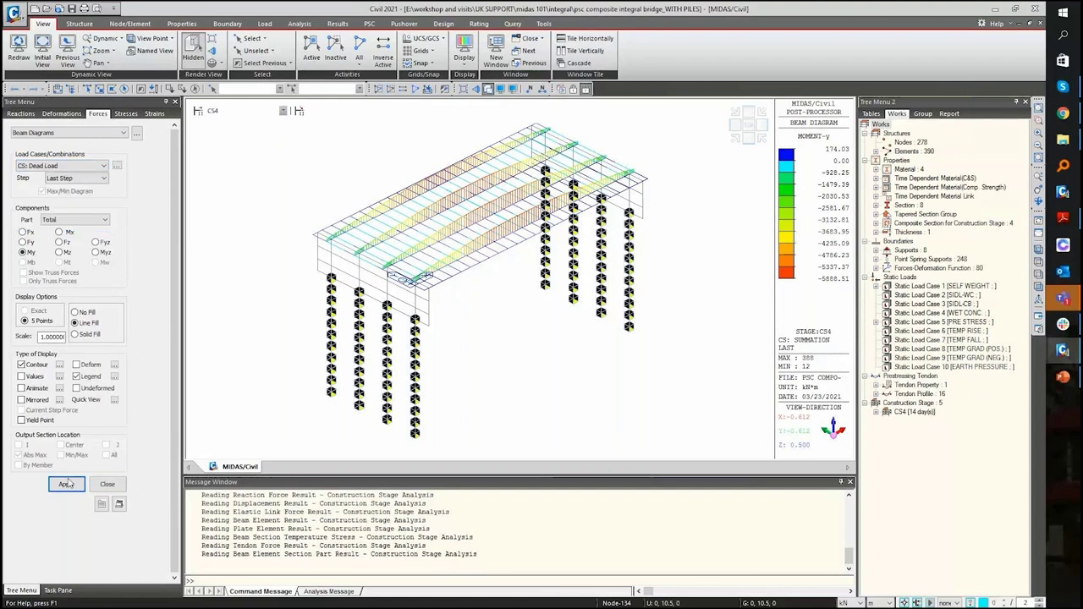
{"action": "left_click", "coordinate": [66, 484]}
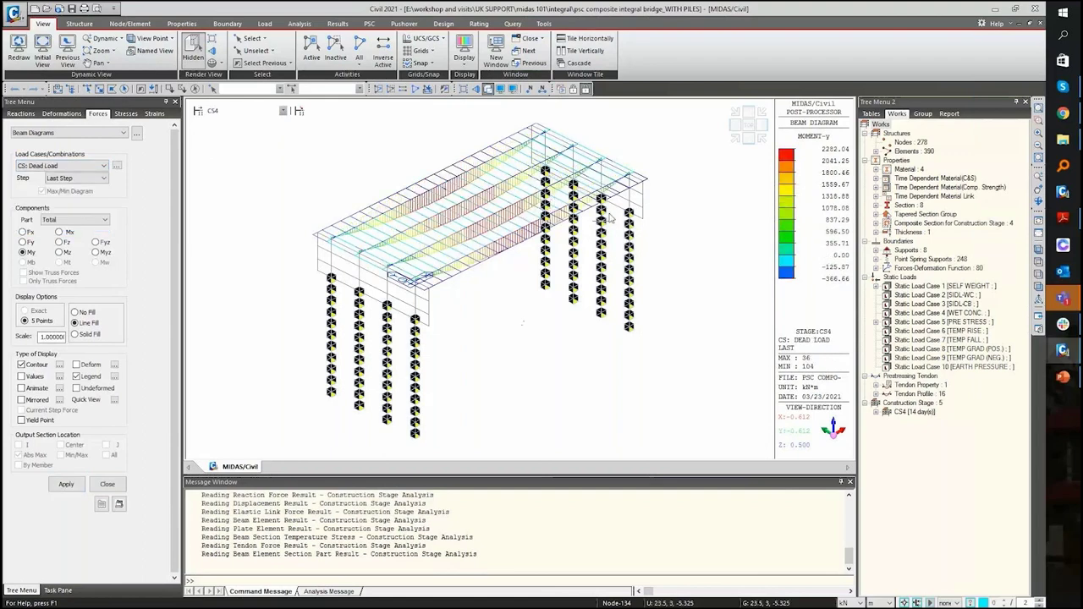
{"action": "scroll", "coordinate": [622, 186], "scroll_direction": "up", "scroll_amount": 3}
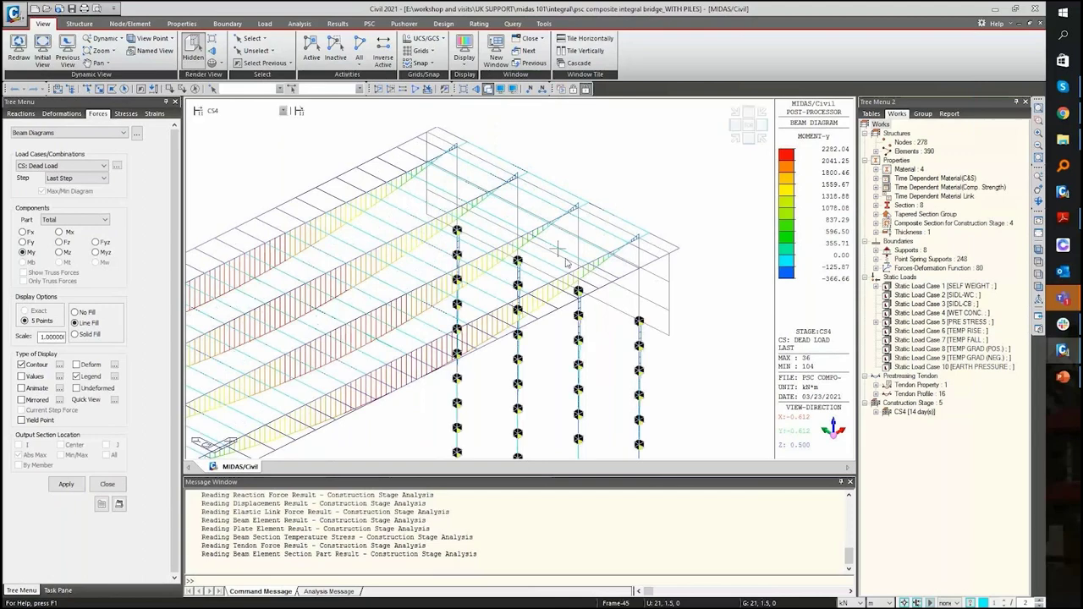
{"action": "mouse_move", "coordinate": [562, 256]}
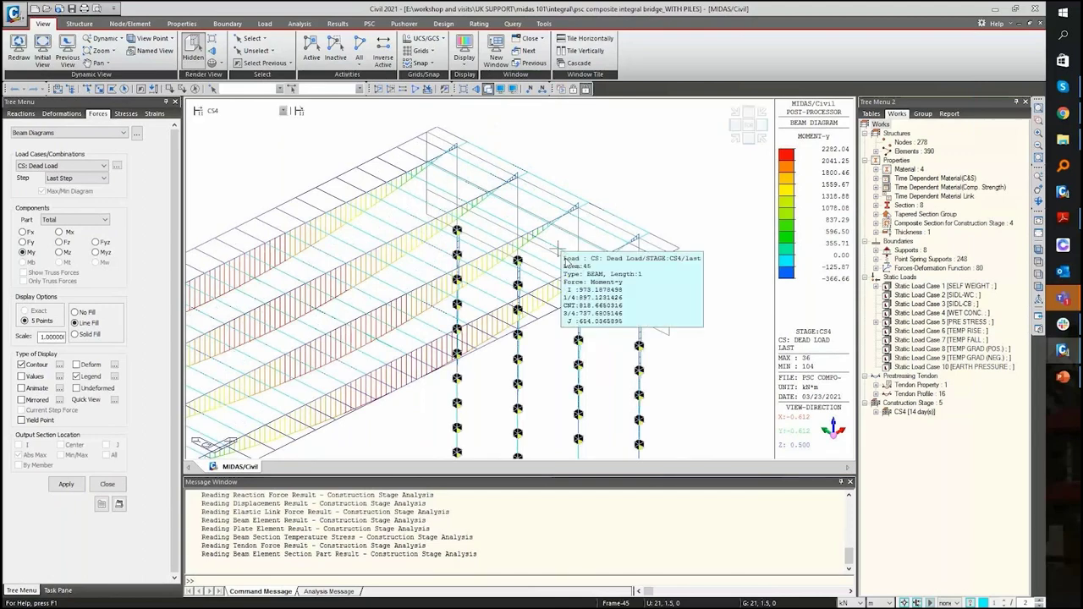
- Switch to stage CS 2 and inspect the dead load My values near the girder ends
{"action": "left_click", "coordinate": [233, 111]}
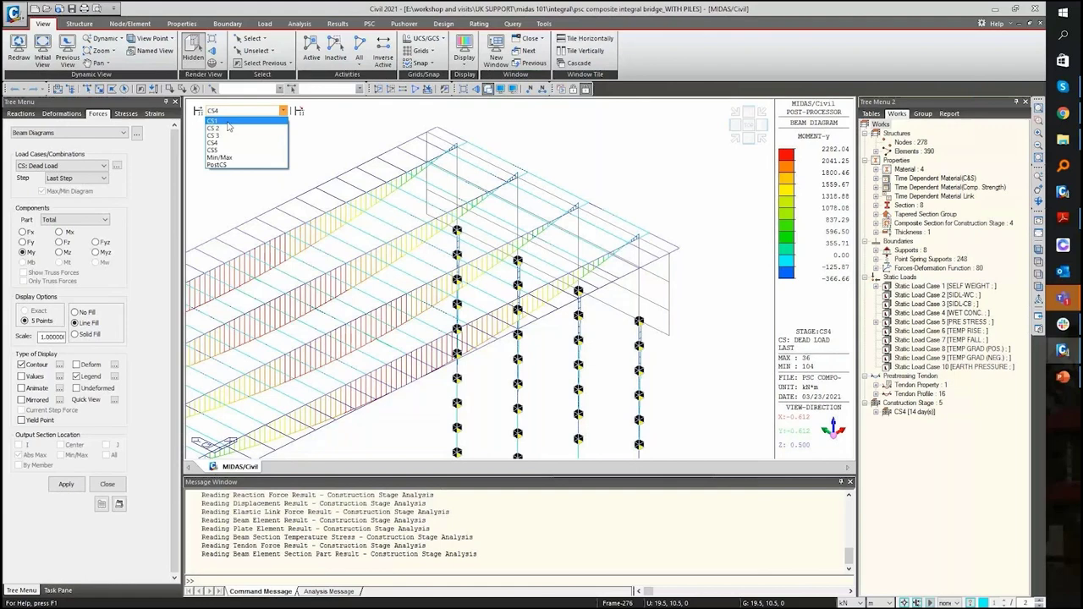
{"action": "left_click", "coordinate": [228, 127]}
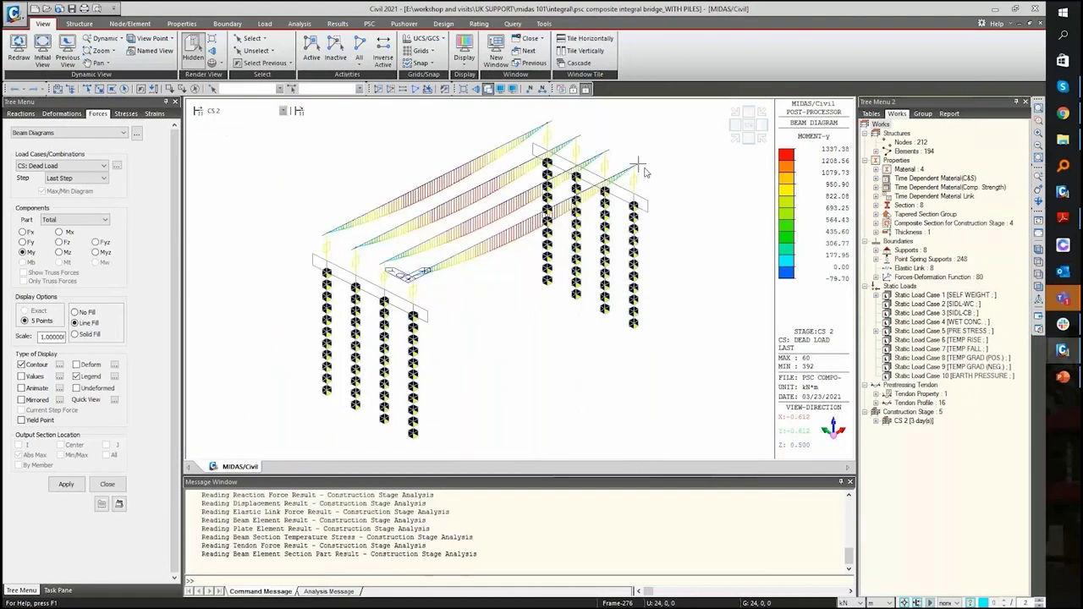
{"action": "scroll", "coordinate": [598, 251], "scroll_direction": "up", "scroll_amount": 3}
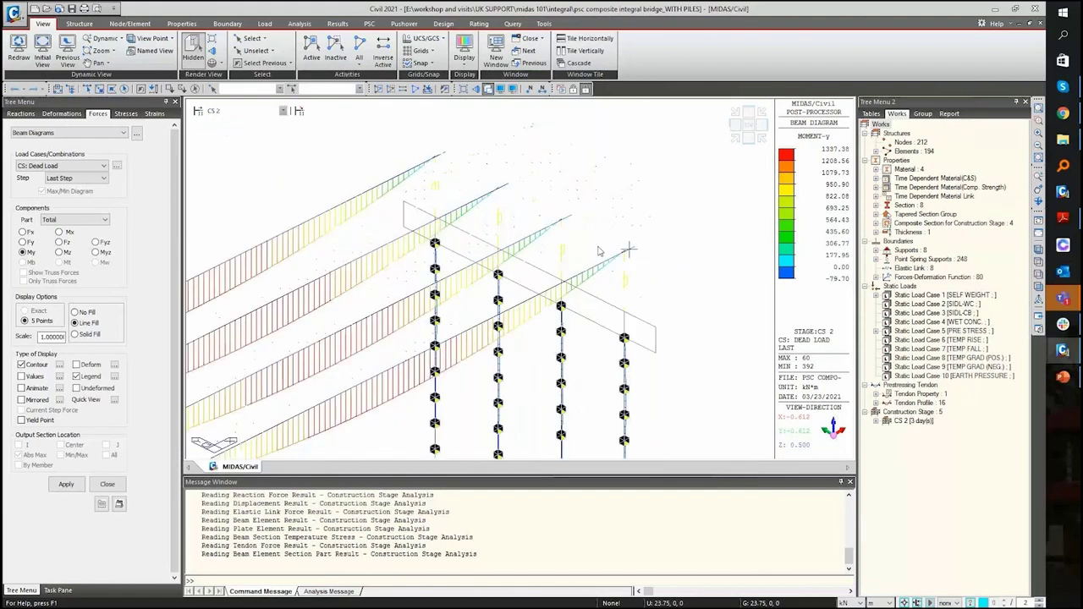
{"action": "mouse_move", "coordinate": [591, 309]}
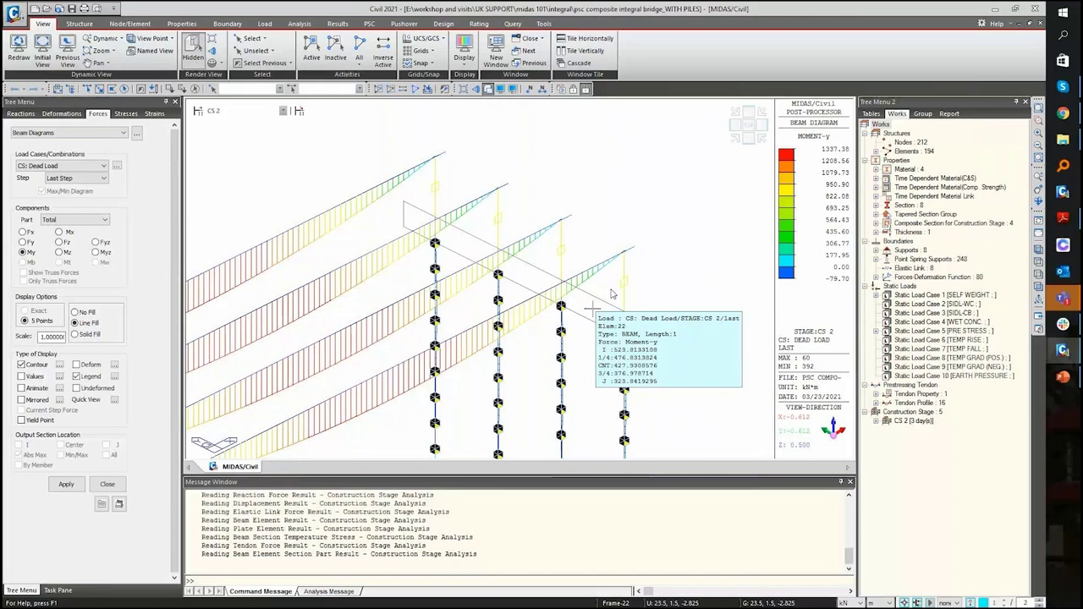
- View the dead load My diagram for stage CS4 and for stage CS5
{"action": "left_click", "coordinate": [227, 111]}
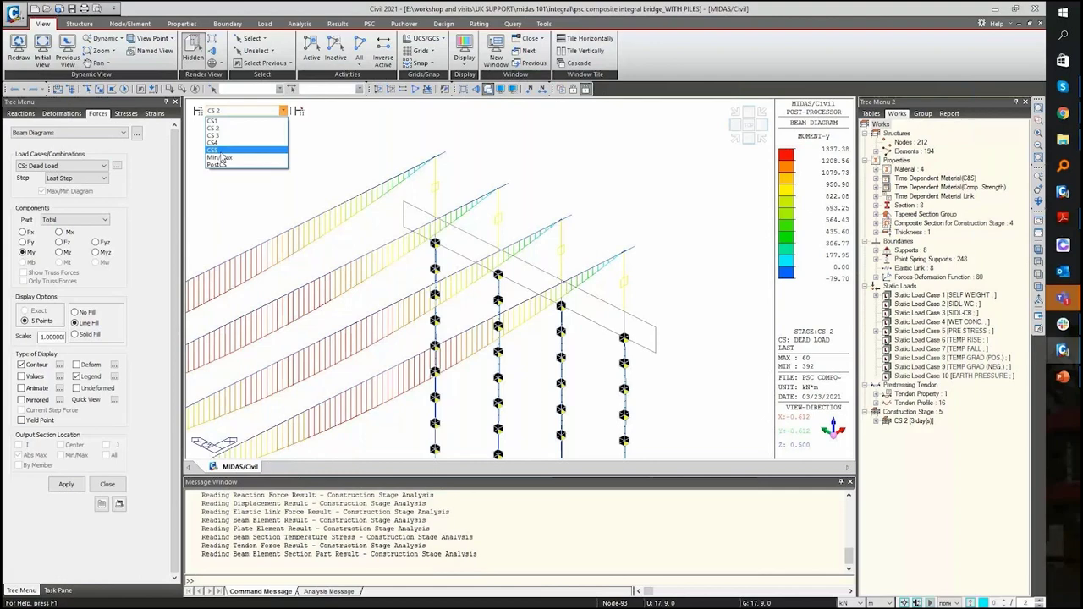
{"action": "left_click", "coordinate": [218, 143]}
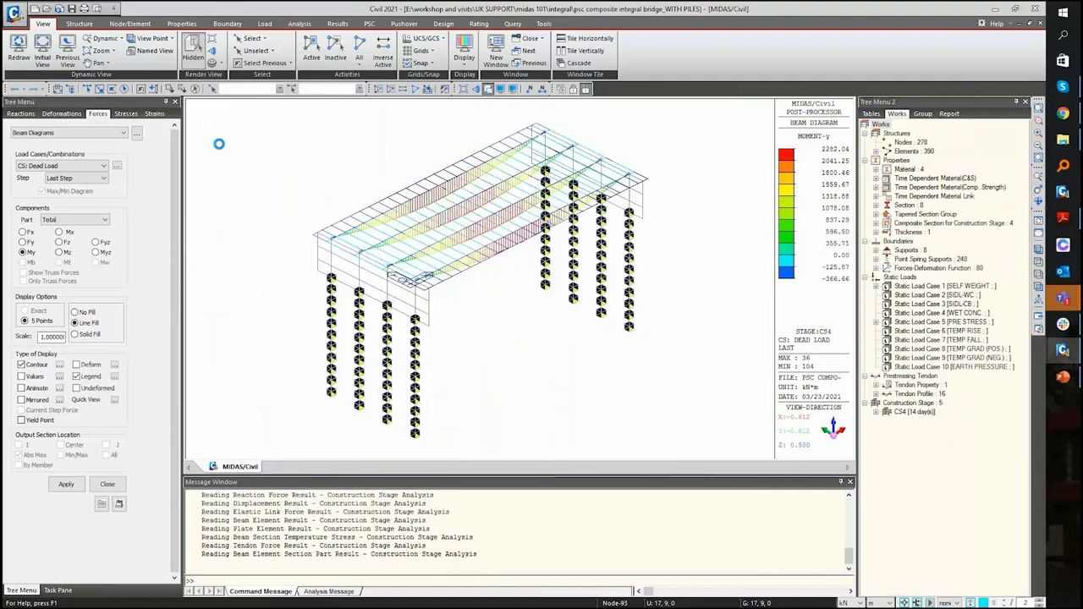
{"action": "left_click", "coordinate": [243, 114]}
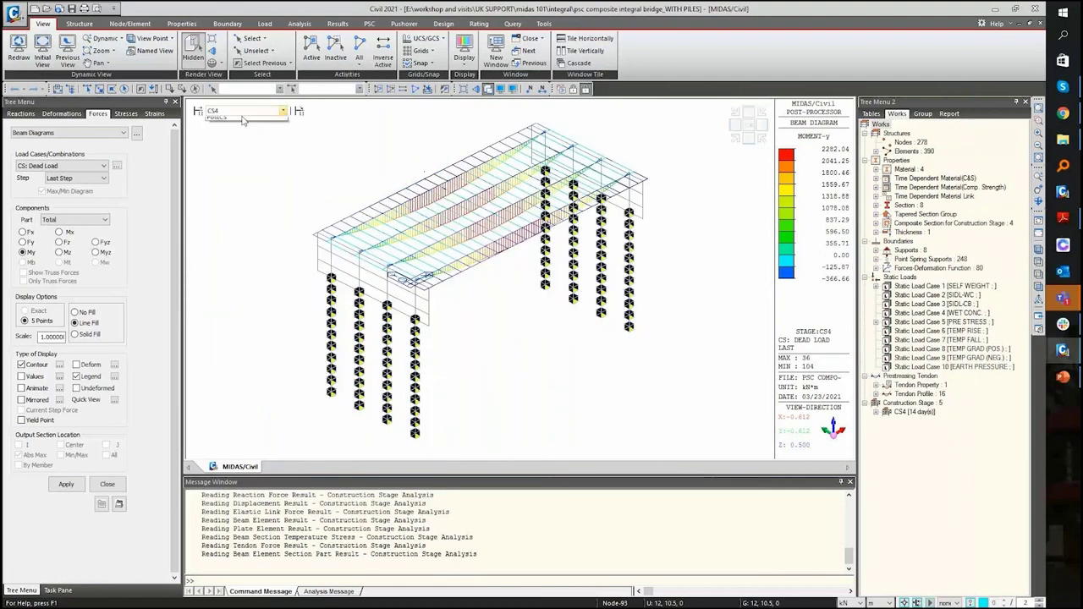
{"action": "left_click", "coordinate": [237, 154]}
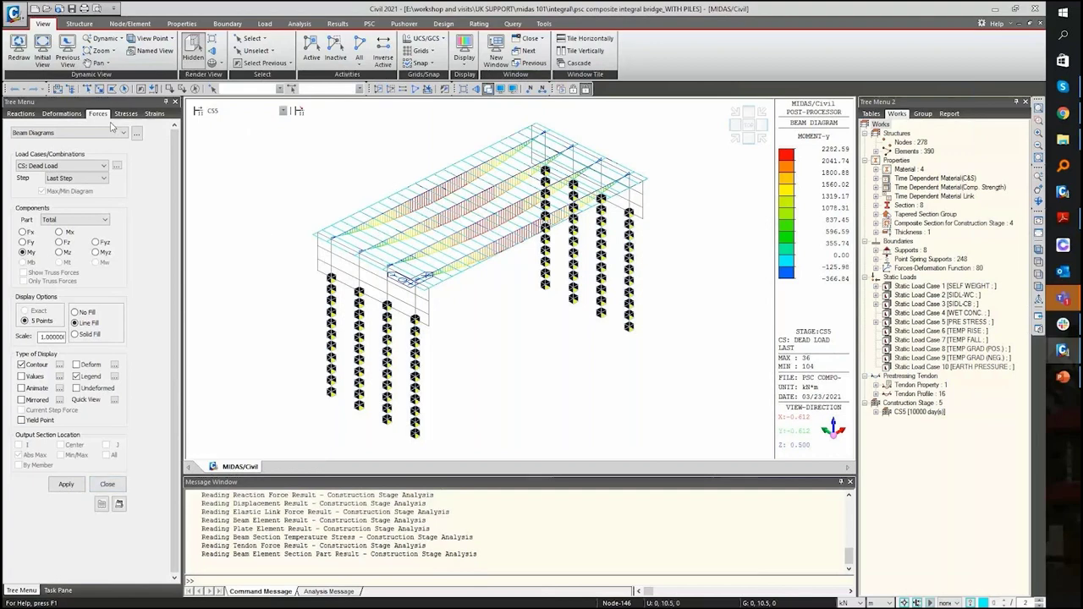
- Switch the displayed stage to PostCS
{"action": "left_click", "coordinate": [236, 115]}
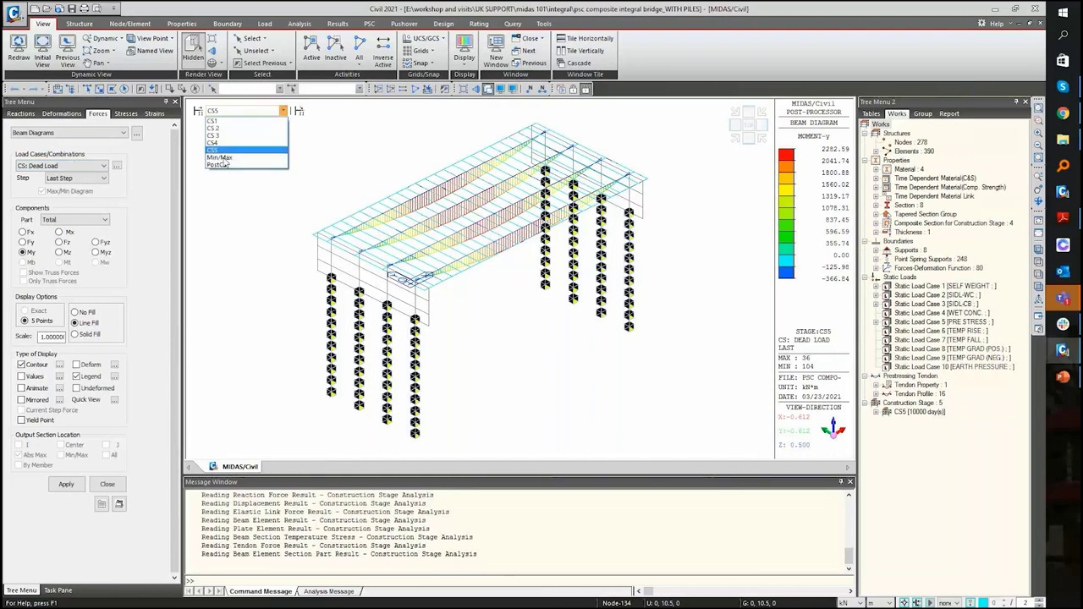
{"action": "left_click", "coordinate": [48, 173]}
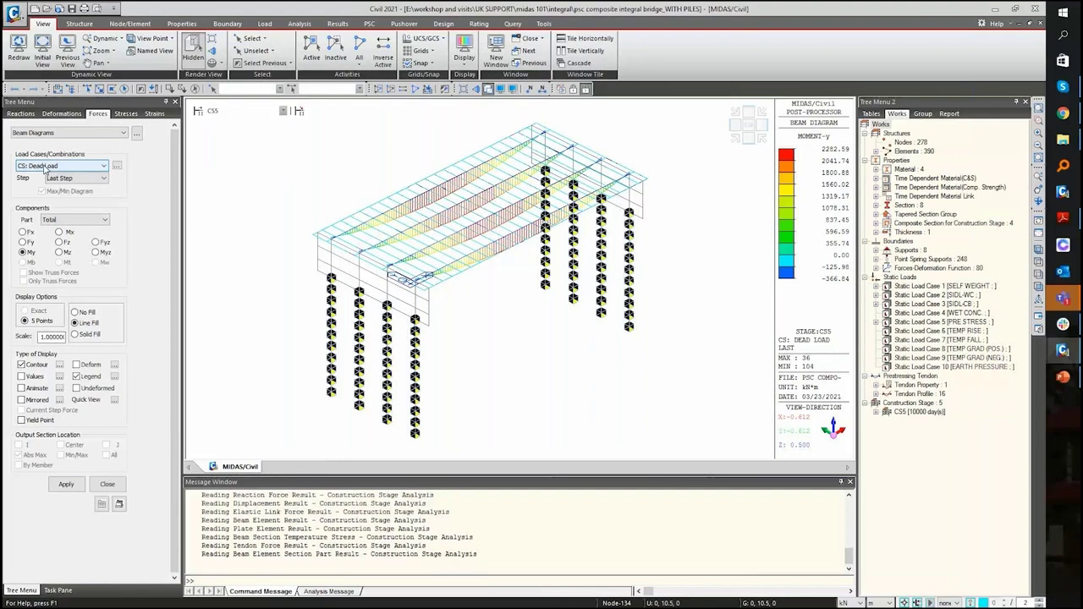
{"action": "left_click", "coordinate": [227, 113]}
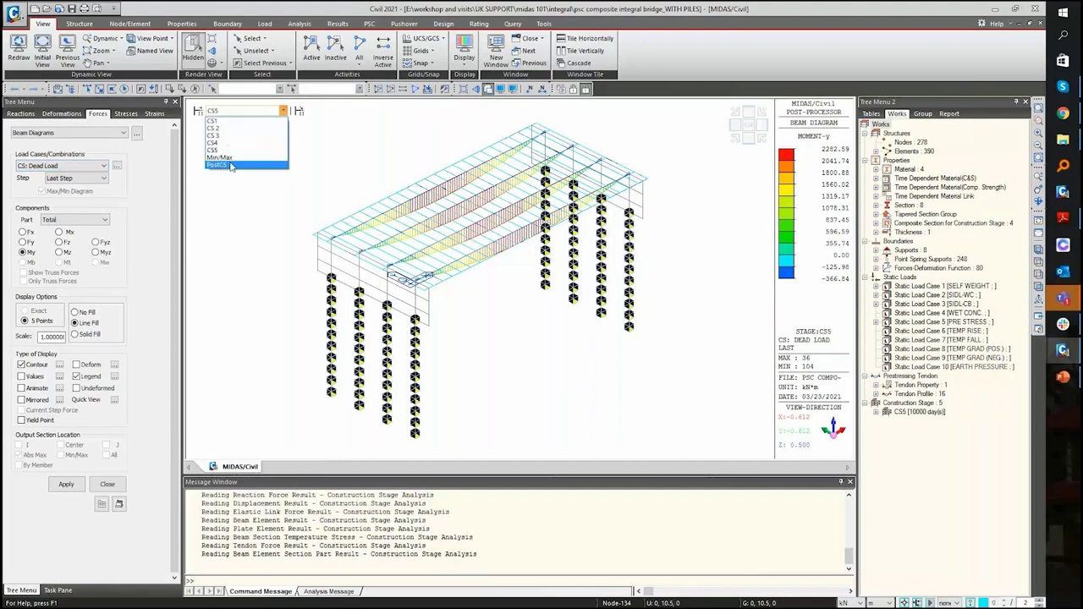
{"action": "left_click", "coordinate": [221, 165]}
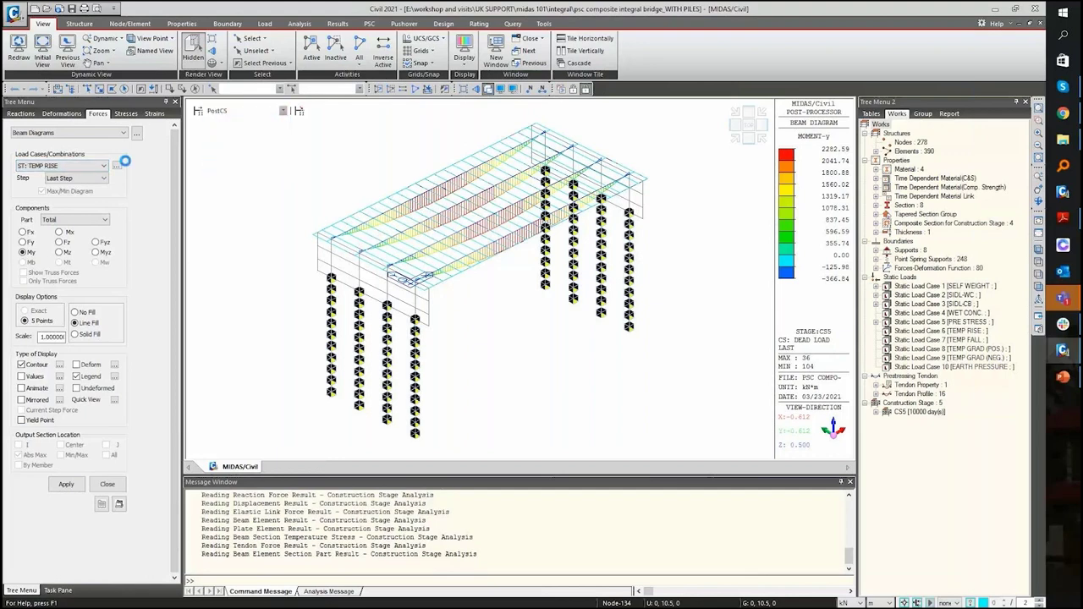
- Plot the My beam diagram for MVmax: MLC 1 and hide the traffic line lanes
{"action": "left_click", "coordinate": [94, 166]}
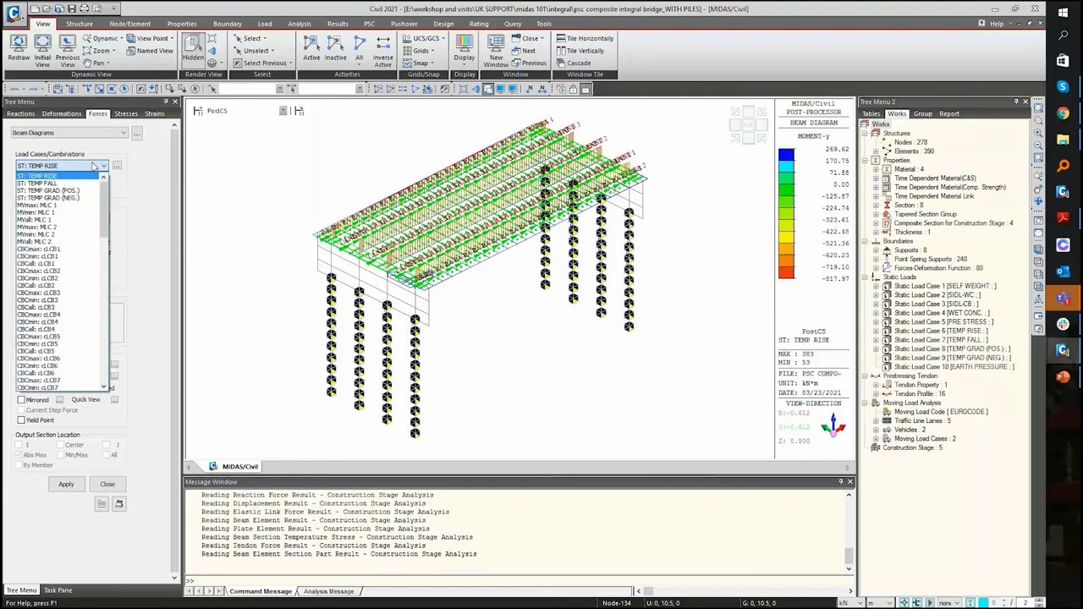
{"action": "left_click", "coordinate": [67, 205]}
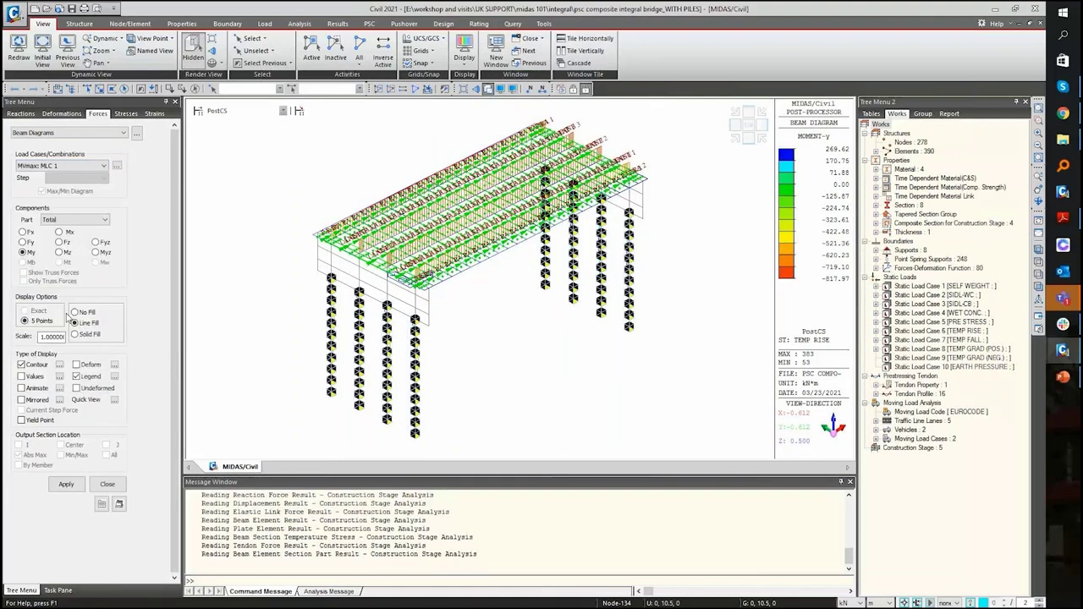
{"action": "left_click", "coordinate": [65, 486]}
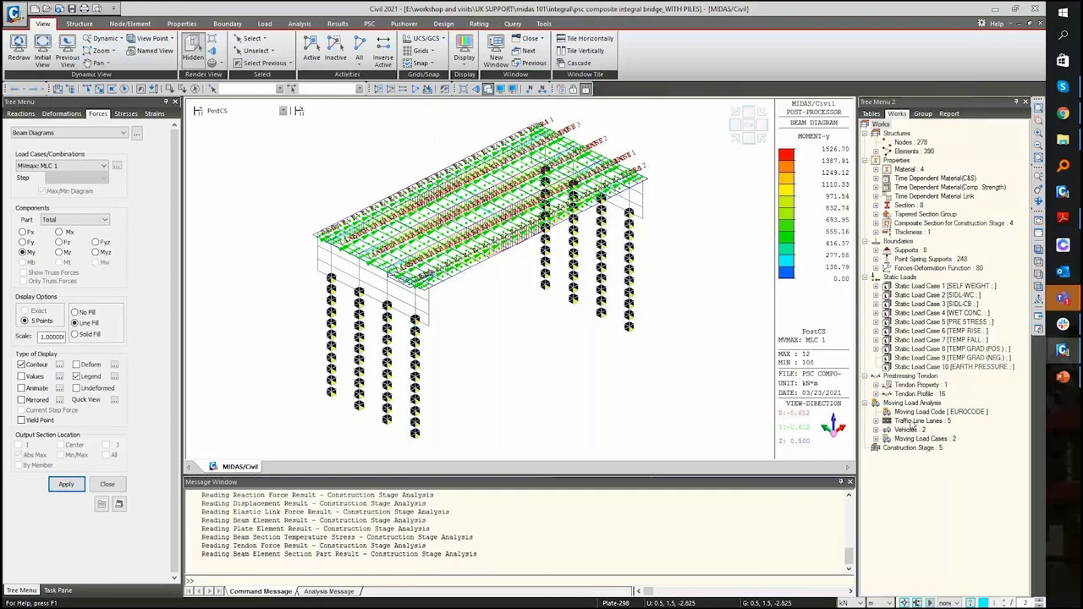
{"action": "left_click", "coordinate": [912, 421]}
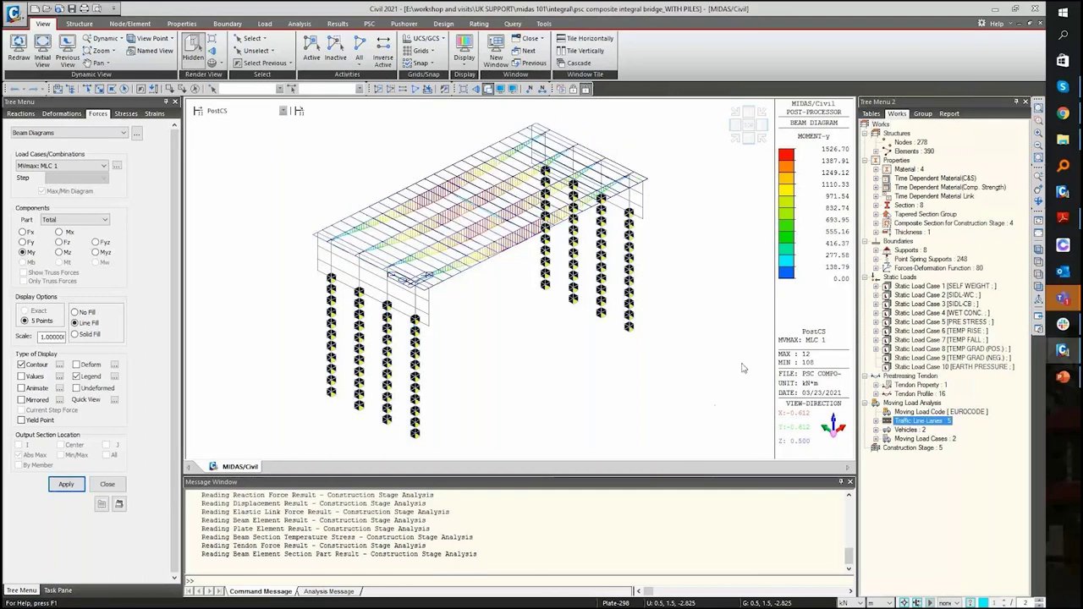
- Plot the My beam diagram for MVmin: MLC 1 and view the bridge in front elevation
{"action": "left_click", "coordinate": [63, 166]}
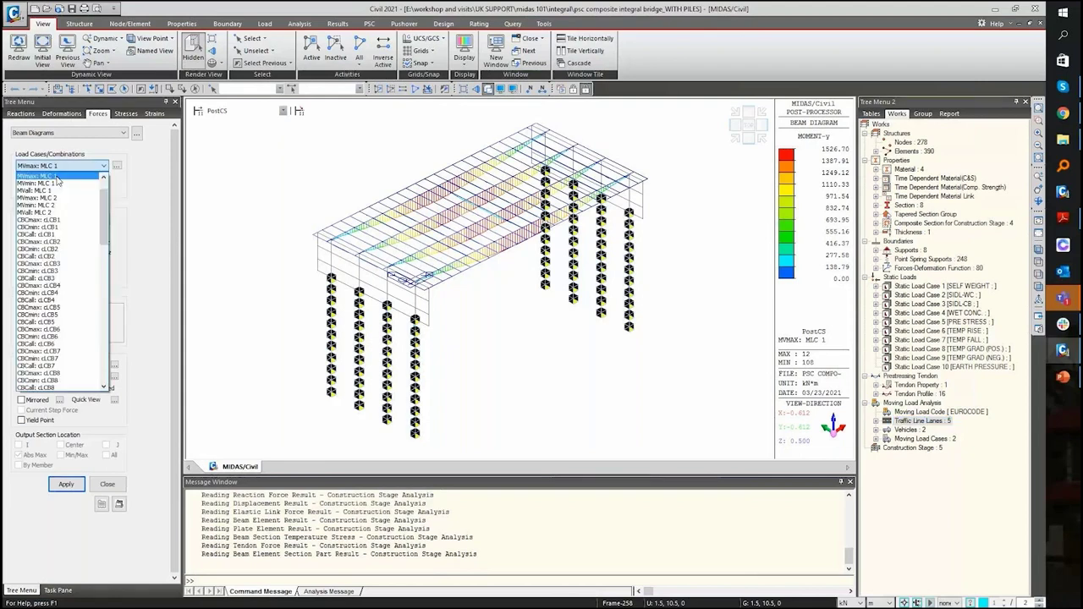
{"action": "left_click", "coordinate": [56, 183]}
{"action": "left_click", "coordinate": [66, 484]}
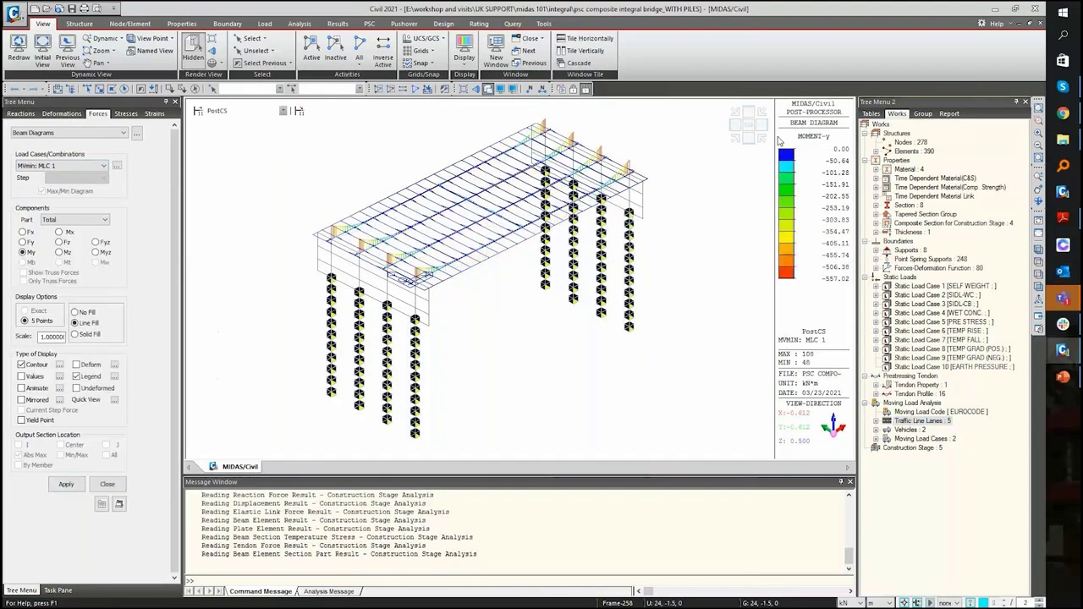
{"action": "left_click", "coordinate": [747, 135]}
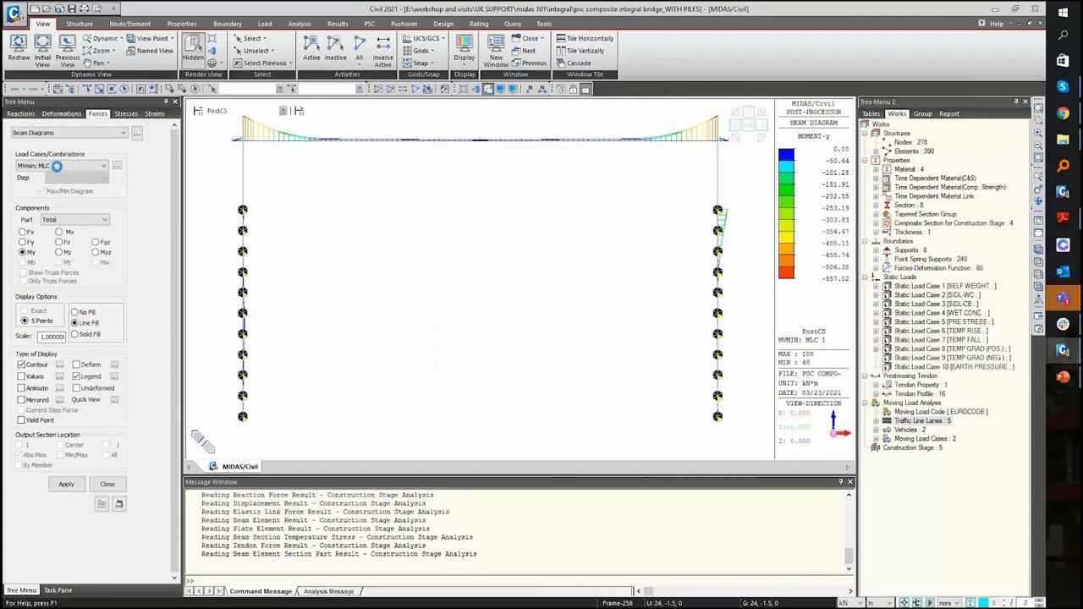
- Plot the My envelope diagram for MVall: MLC 1 and return to the isometric view
{"action": "left_click", "coordinate": [58, 169]}
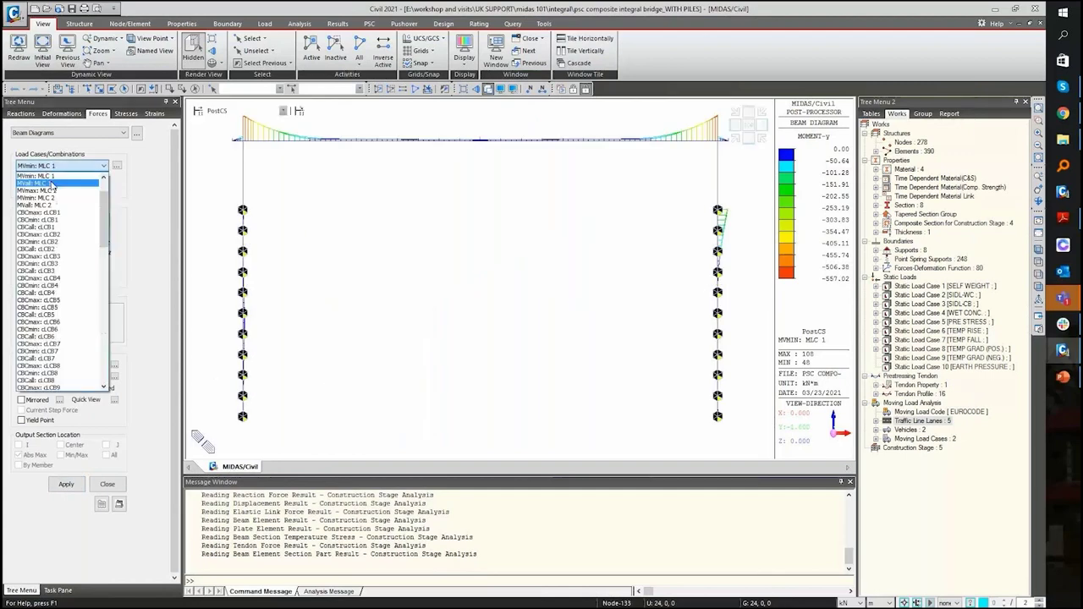
{"action": "left_click", "coordinate": [52, 184]}
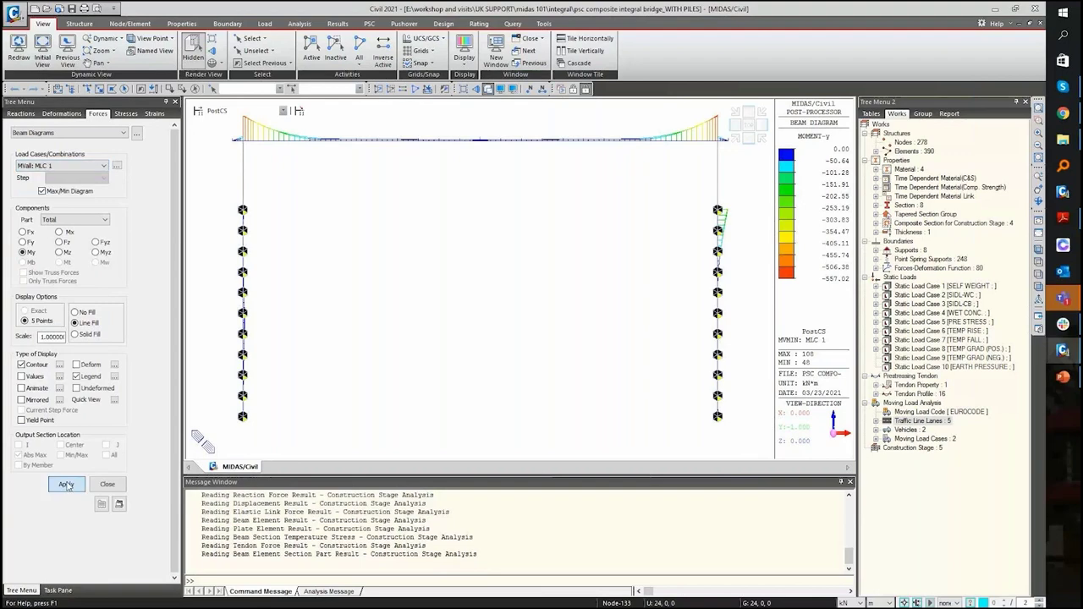
{"action": "left_click", "coordinate": [66, 484]}
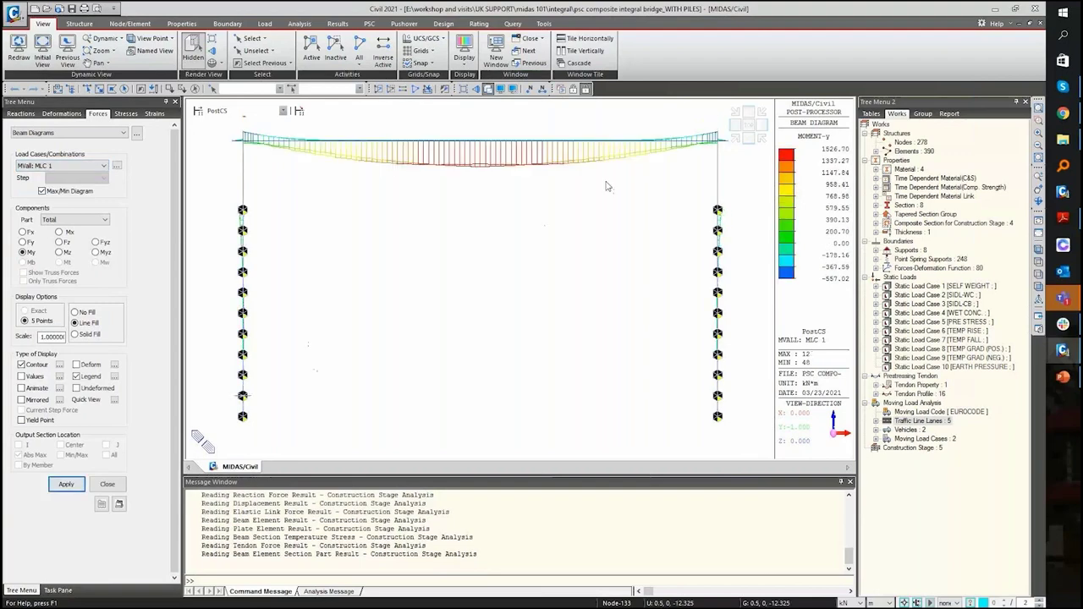
{"action": "left_click", "coordinate": [733, 139]}
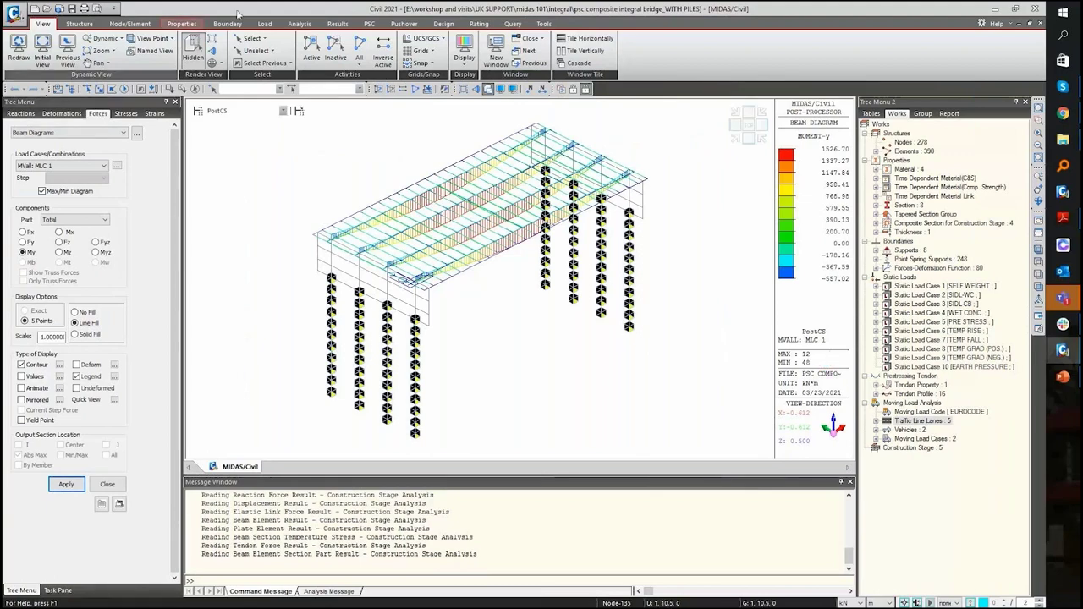
- Trace the moving load position for the My beam moment of MVmax: MLC 1 at key element 12 and examine the applied loads
{"action": "left_click", "coordinate": [265, 24]}
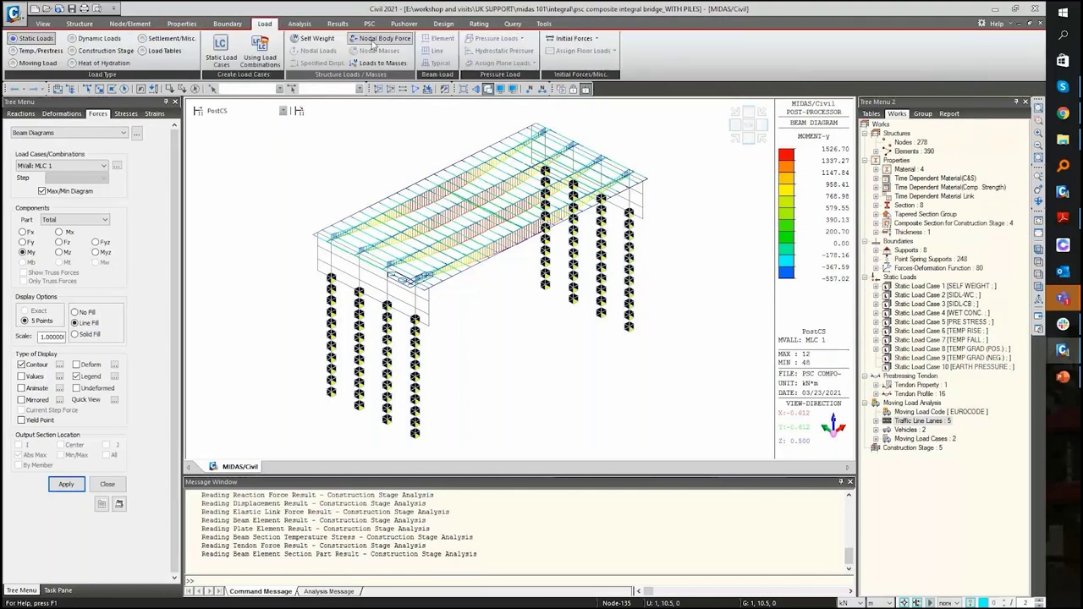
{"action": "left_click", "coordinate": [336, 24]}
{"action": "left_click", "coordinate": [400, 62]}
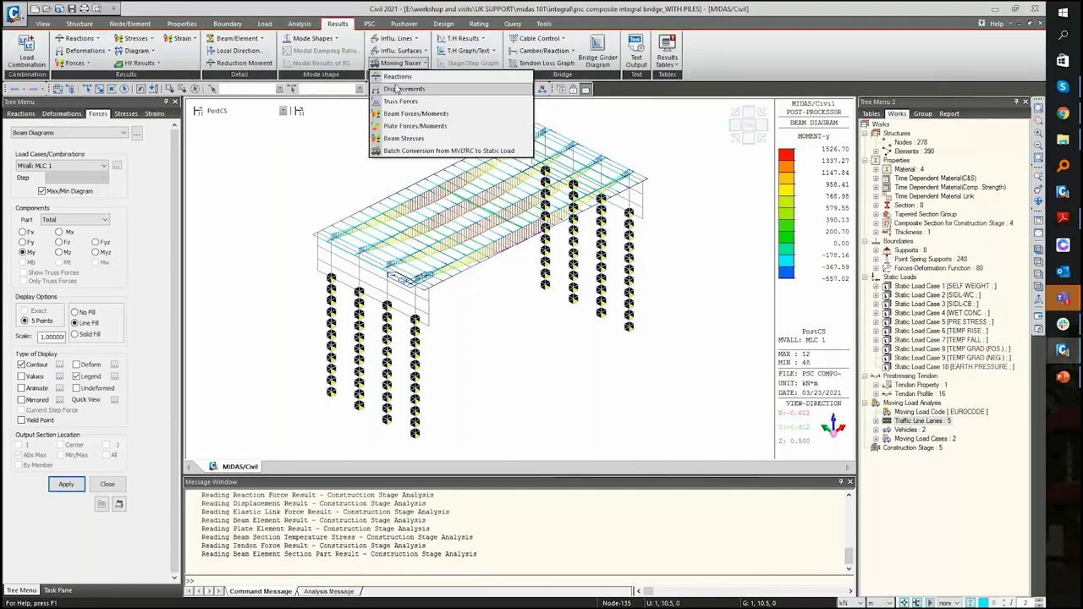
{"action": "left_click", "coordinate": [414, 114]}
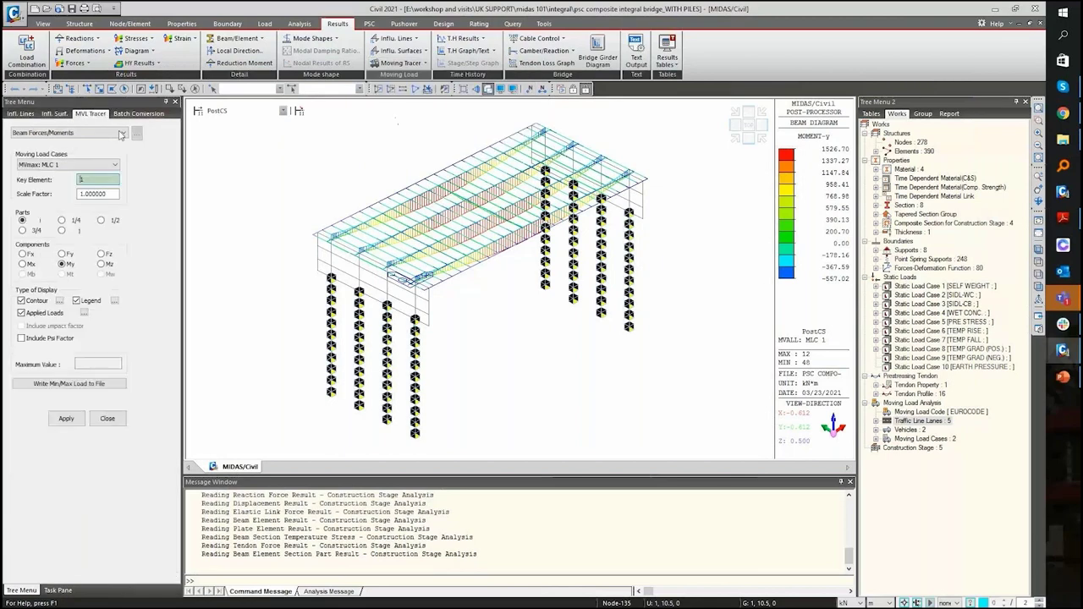
{"action": "type", "text": "12"}
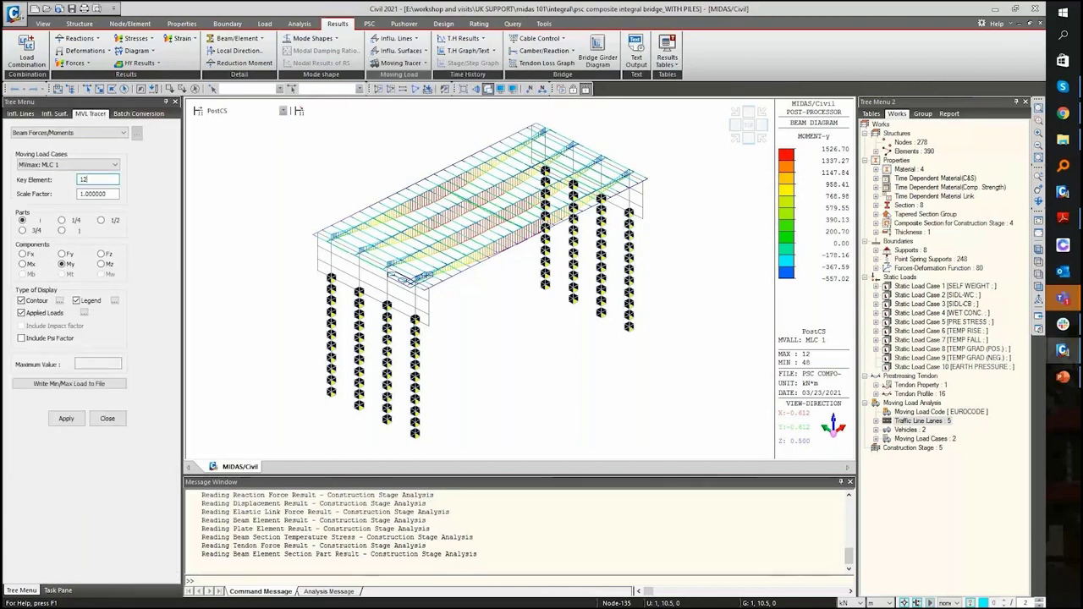
{"action": "left_click", "coordinate": [82, 418]}
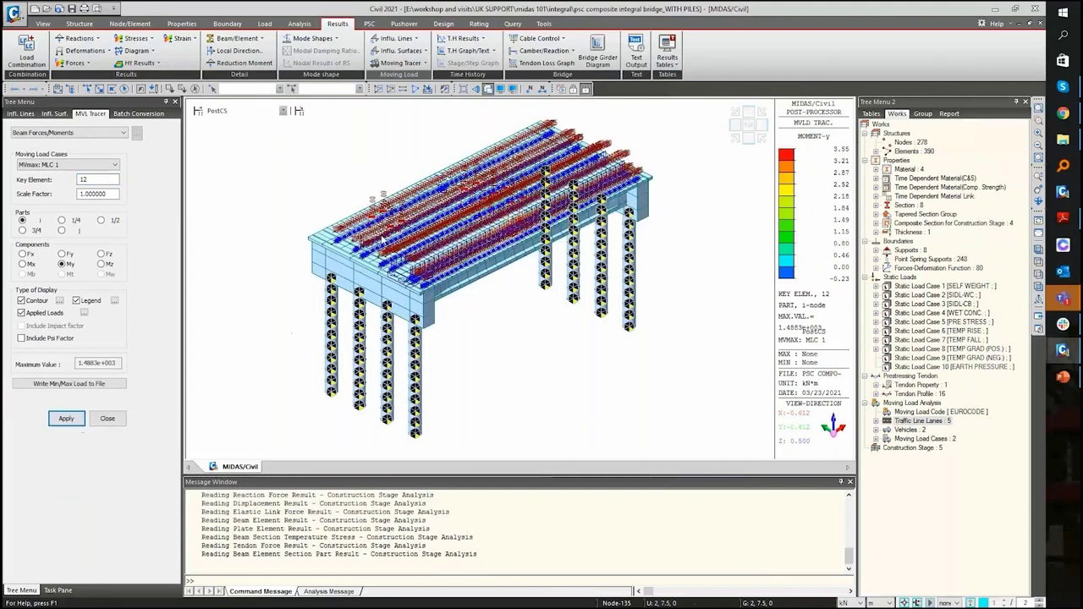
{"action": "scroll", "coordinate": [465, 220], "scroll_direction": "up", "scroll_amount": 3}
{"action": "scroll", "coordinate": [465, 220], "scroll_direction": "up", "scroll_amount": 3}
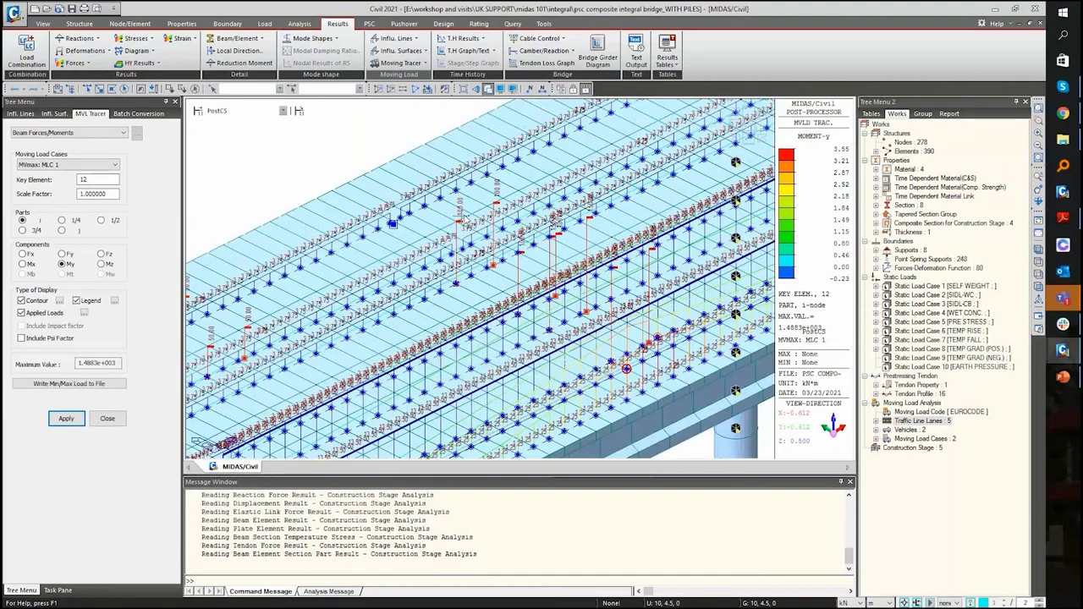
{"action": "scroll", "coordinate": [520, 239], "scroll_direction": "down", "scroll_amount": 5}
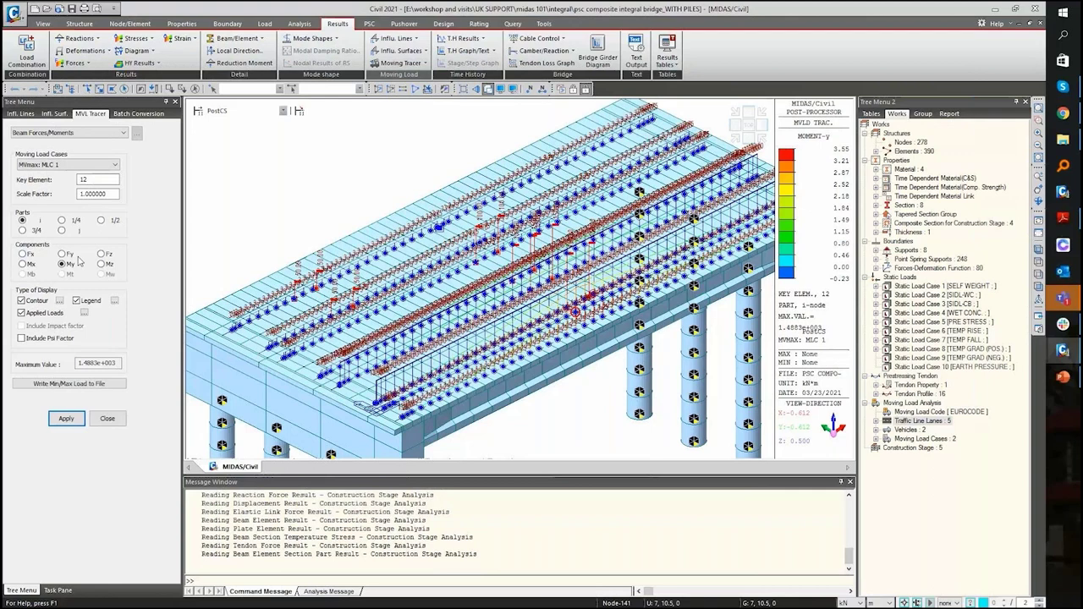
- View the settings for converting the traced moving load to a static load file, cancel them and close the tracer
{"action": "left_click", "coordinate": [66, 385]}
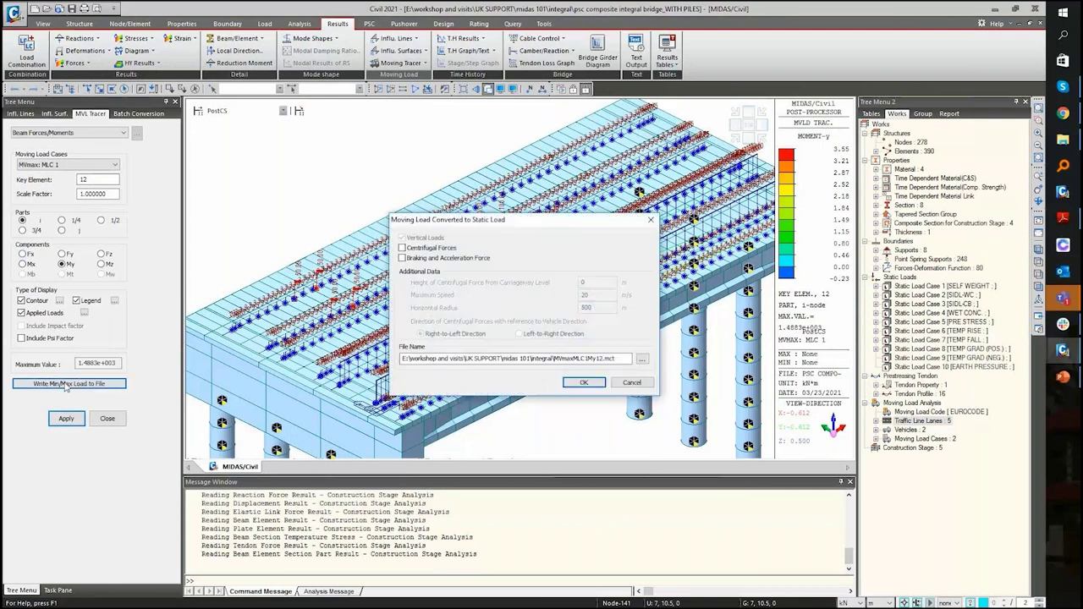
{"action": "left_click", "coordinate": [632, 382]}
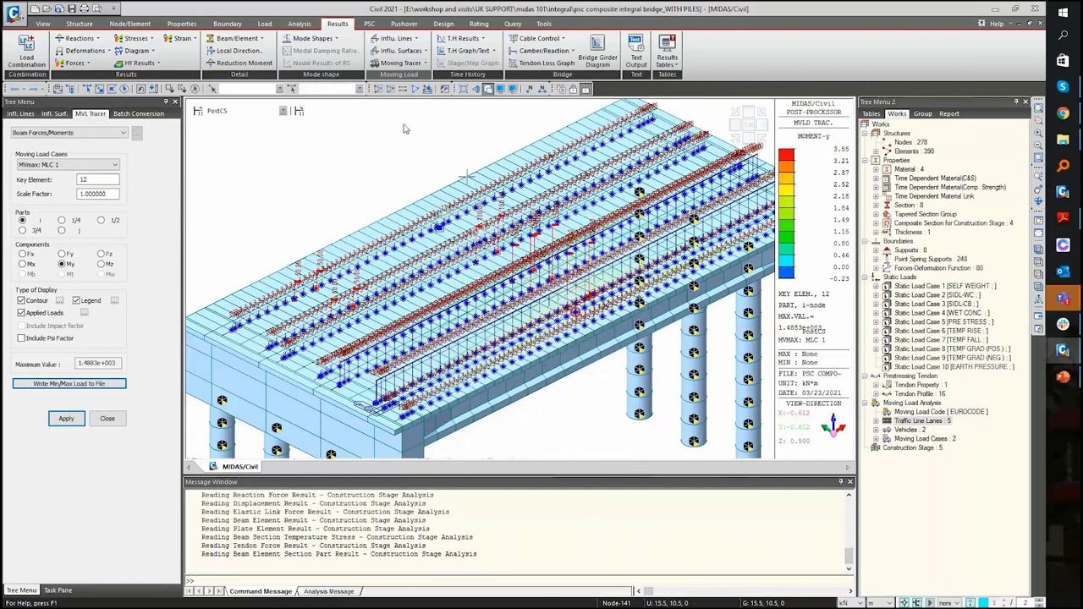
{"action": "left_click", "coordinate": [96, 425]}
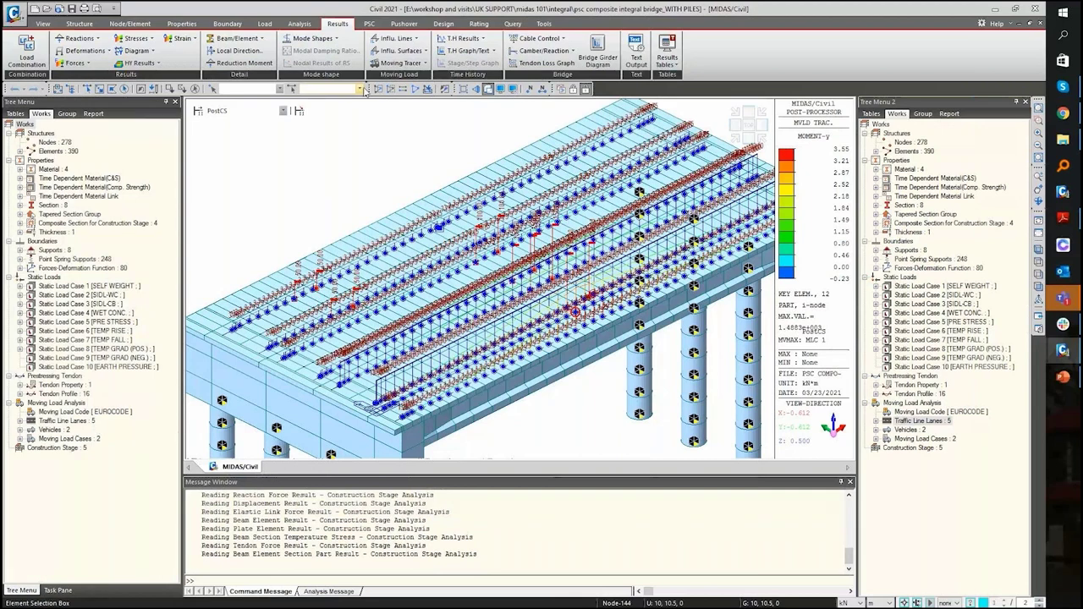
- Review the Eurocode2-2:05 PSC design parameters and leave them without applying changes
{"action": "left_click", "coordinate": [369, 25]}
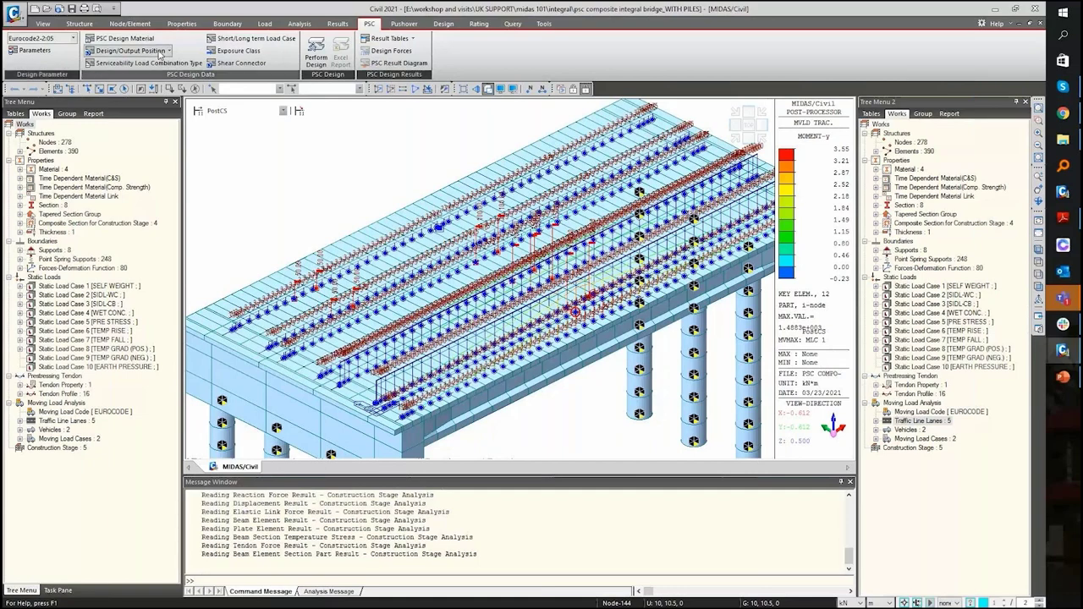
{"action": "left_click", "coordinate": [32, 51]}
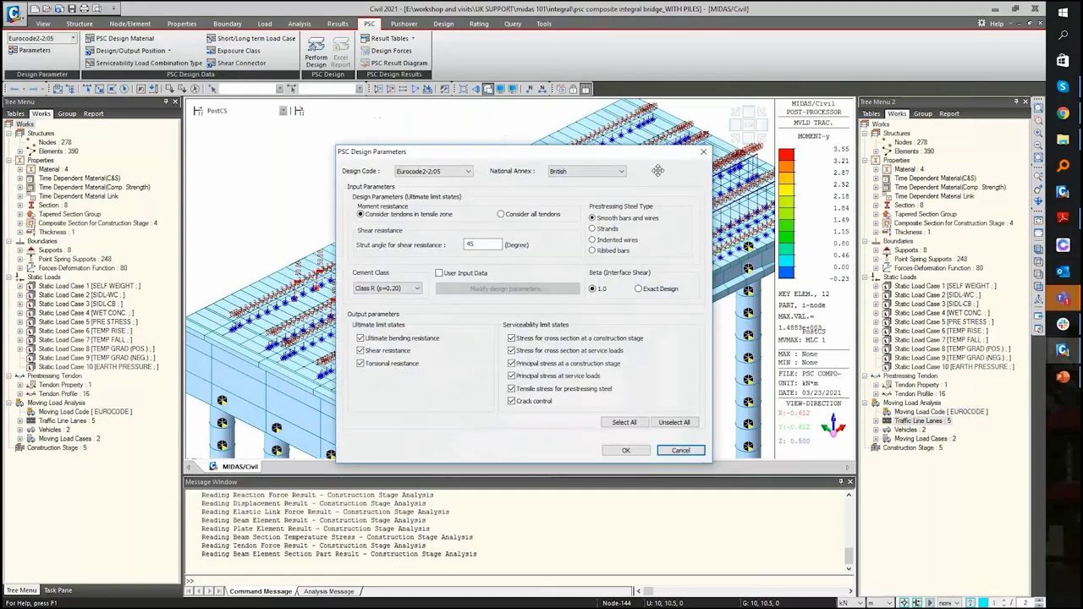
{"action": "key", "text": "Escape"}
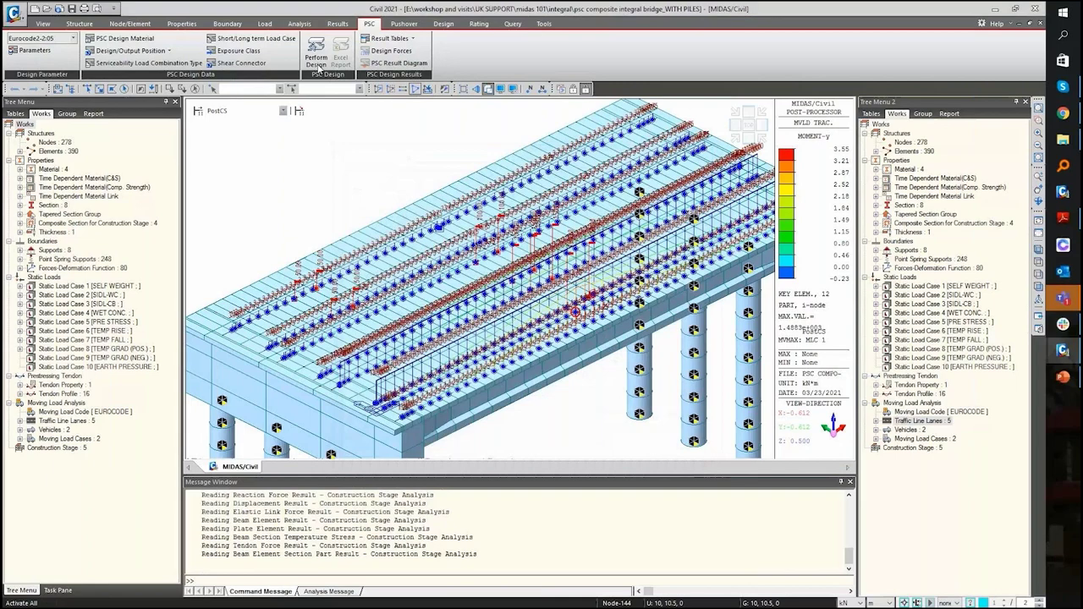
- Review the PSC composite concrete design materials and the design and output position options
{"action": "left_click", "coordinate": [144, 40]}
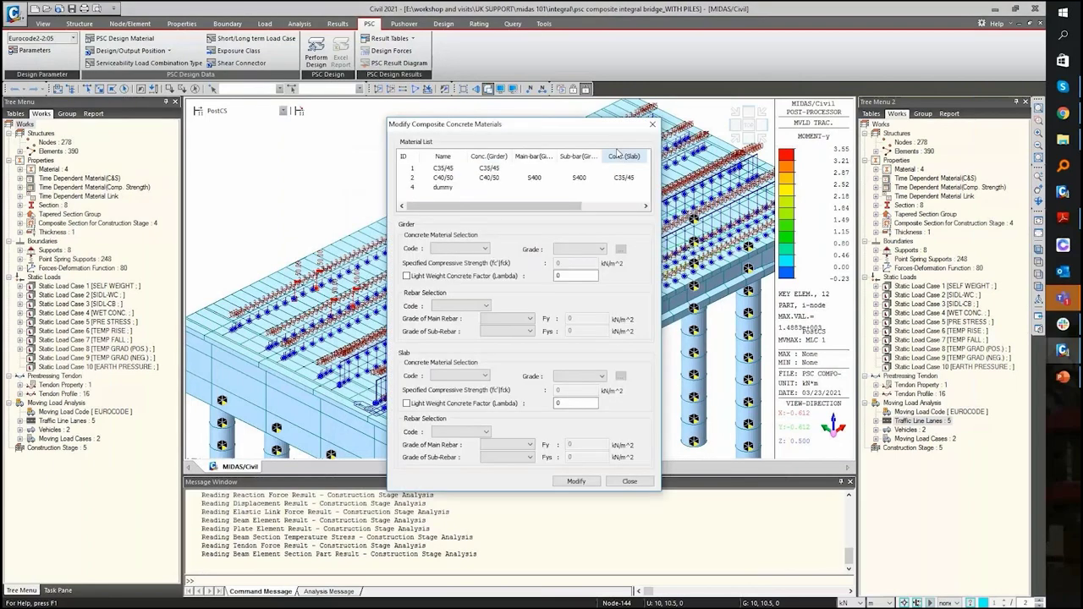
{"action": "left_click", "coordinate": [651, 126]}
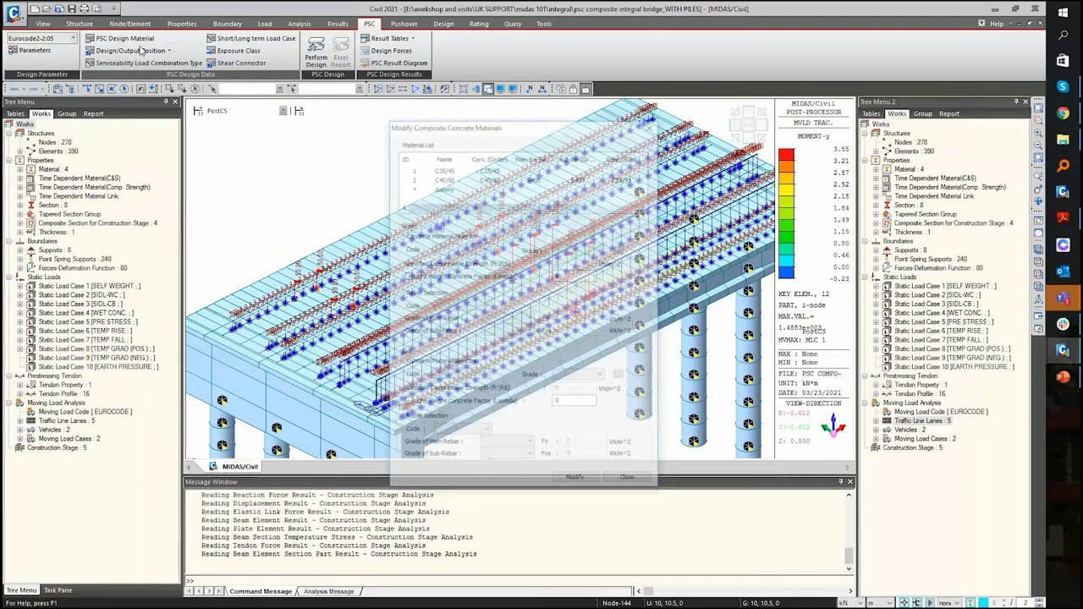
{"action": "left_click", "coordinate": [110, 51]}
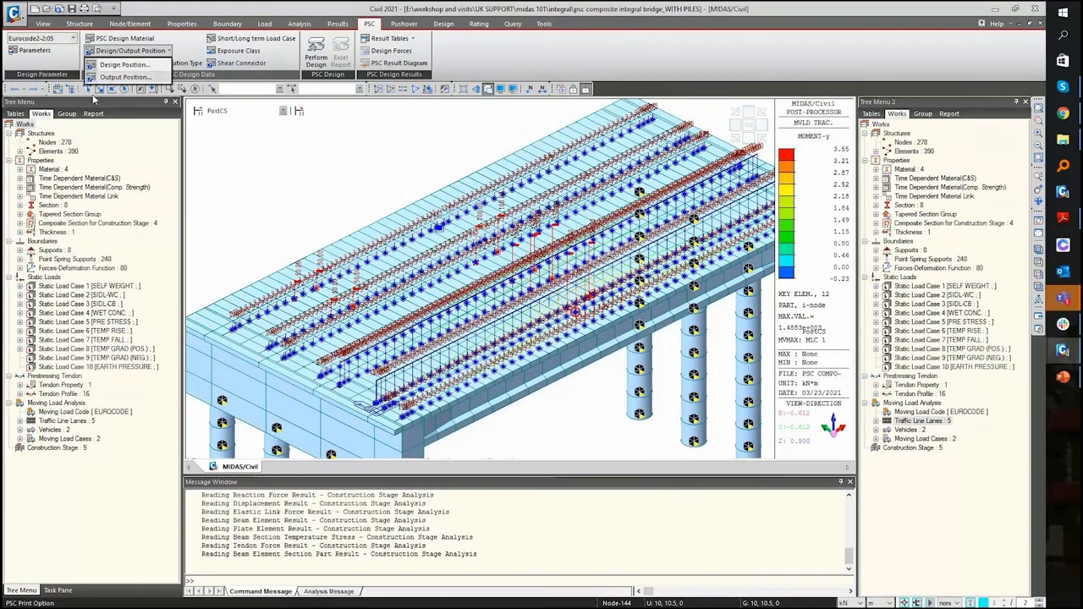
{"action": "left_click", "coordinate": [283, 111]}
{"action": "left_click", "coordinate": [232, 52]}
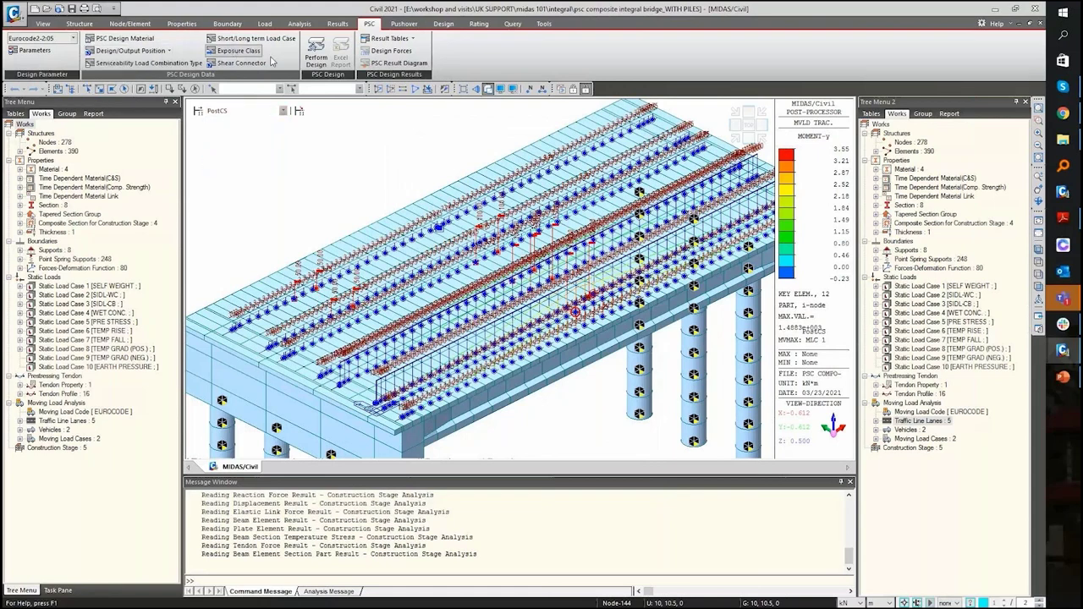
- Open the concrete design load combinations and examine their load cases and factors
{"action": "left_click", "coordinate": [338, 23]}
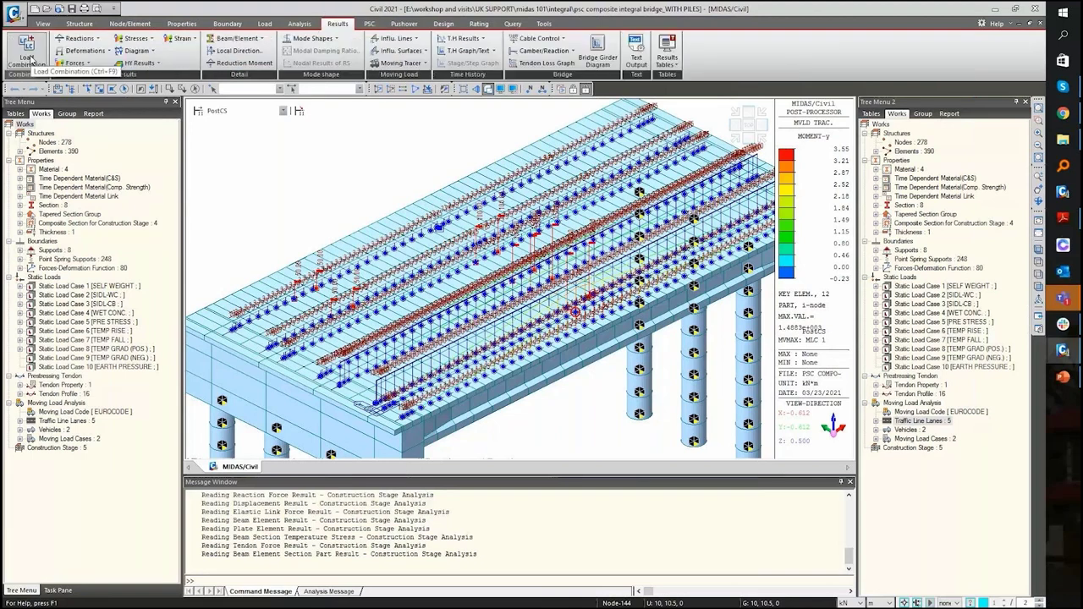
{"action": "left_click", "coordinate": [28, 53]}
{"action": "left_click", "coordinate": [110, 32]}
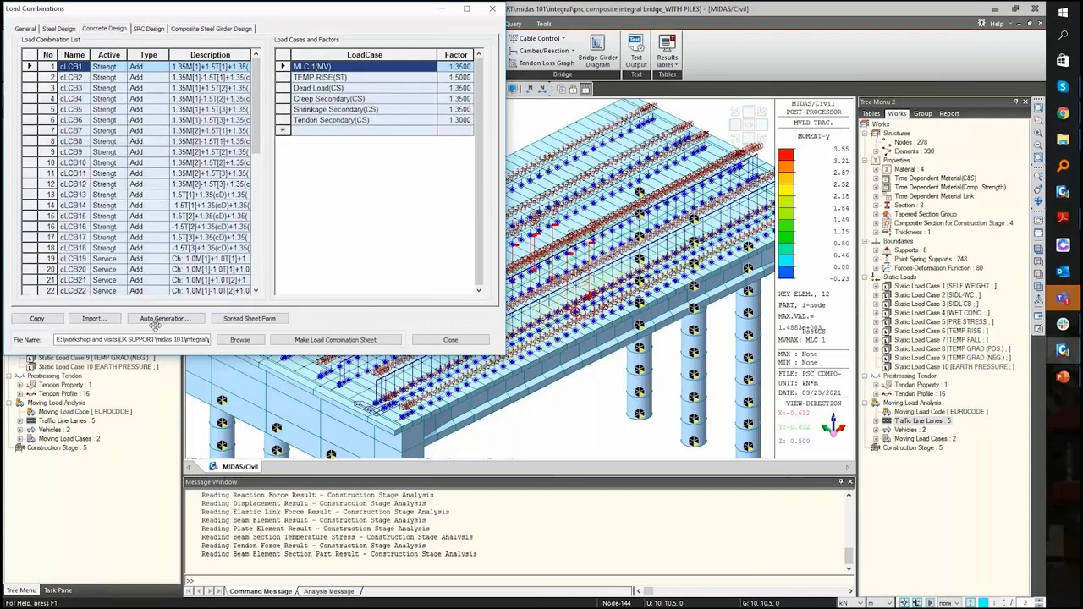
- Preview the automatic load combination generation settings for design code Eurocode 0, and close the load combinations without generating any
{"action": "left_click", "coordinate": [156, 321]}
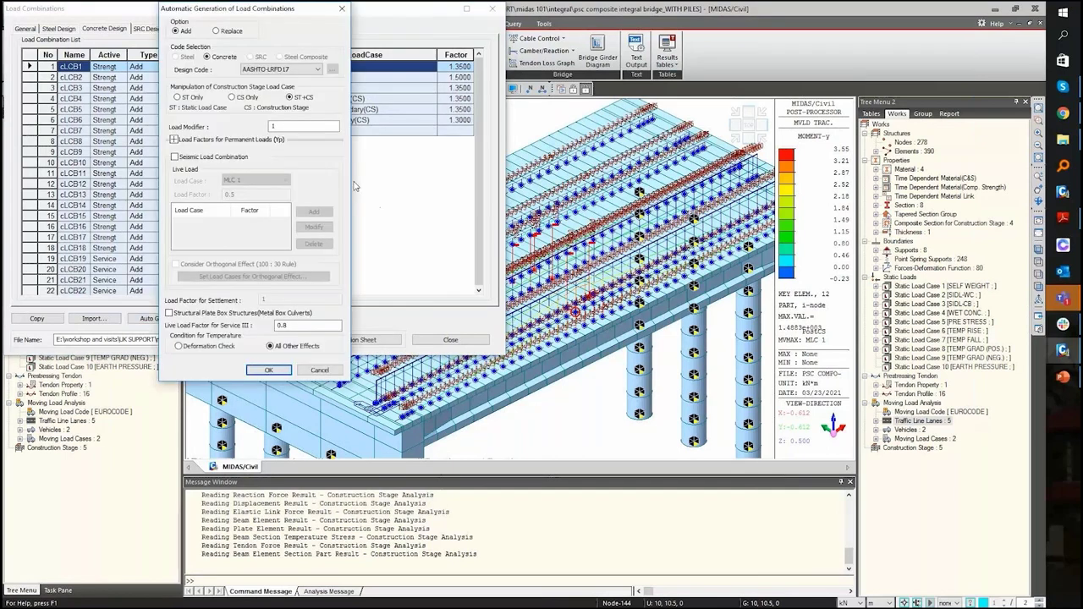
{"action": "left_click", "coordinate": [297, 70]}
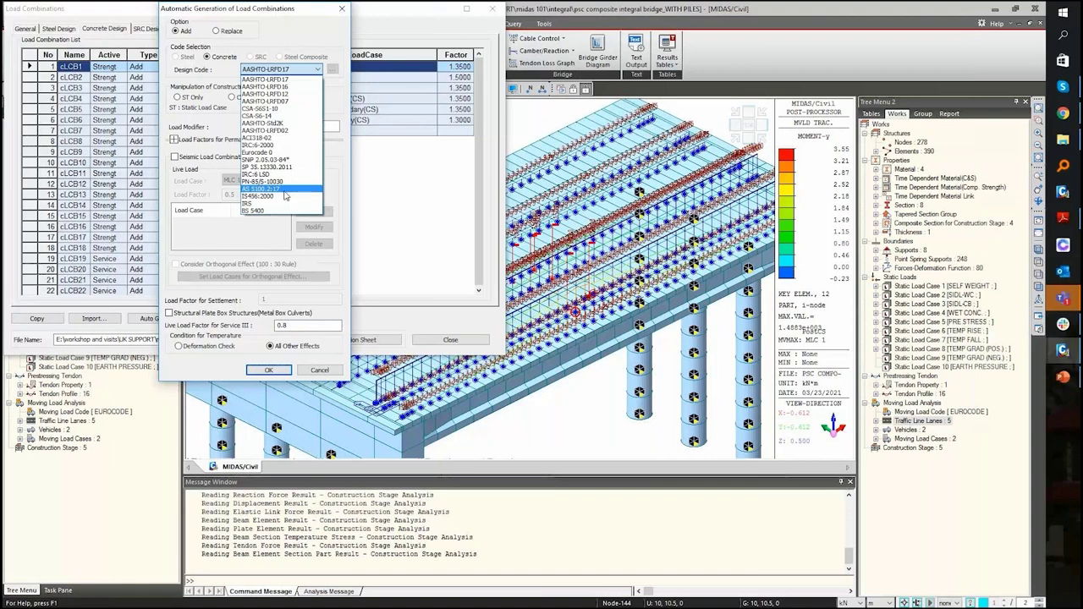
{"action": "left_click", "coordinate": [279, 153]}
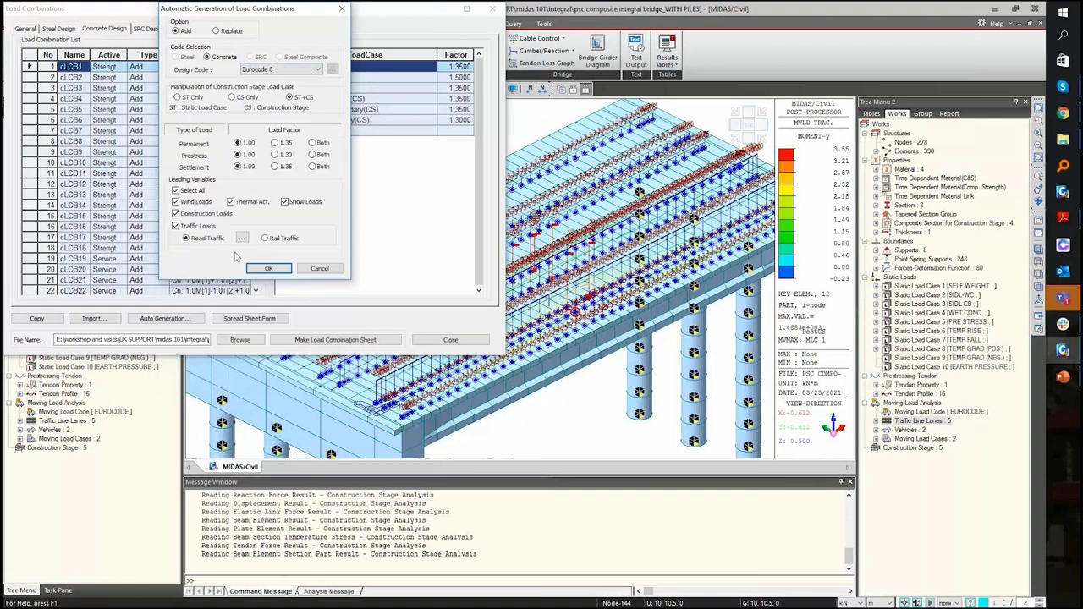
{"action": "left_click", "coordinate": [342, 10]}
{"action": "left_click", "coordinate": [492, 9]}
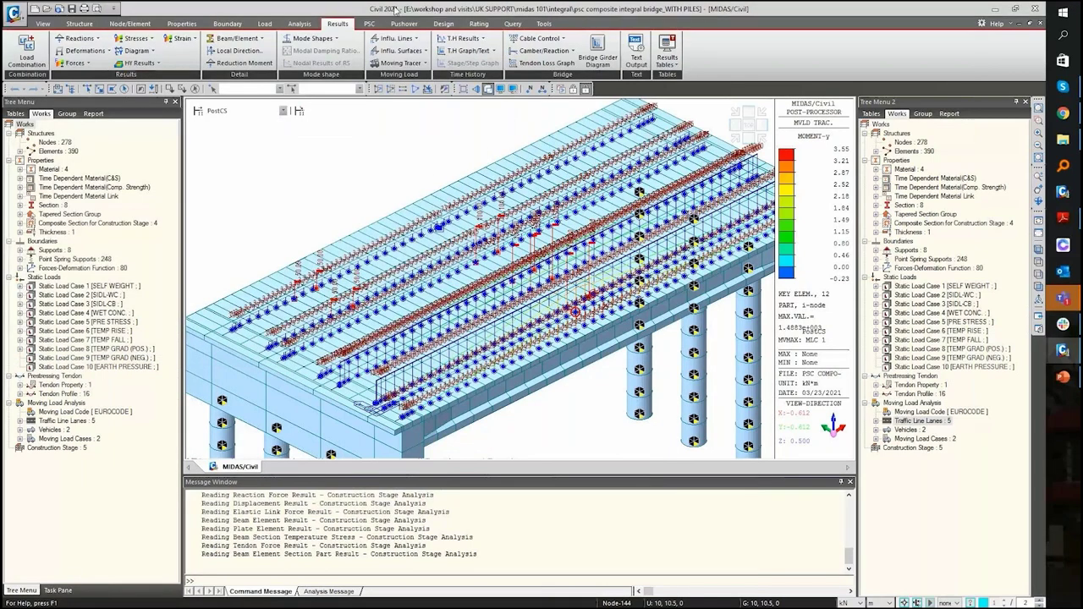
- Switch to the PSC design report in Excel and examine the design conditions, section, material and tendon information of element 78
{"action": "left_click", "coordinate": [369, 23]}
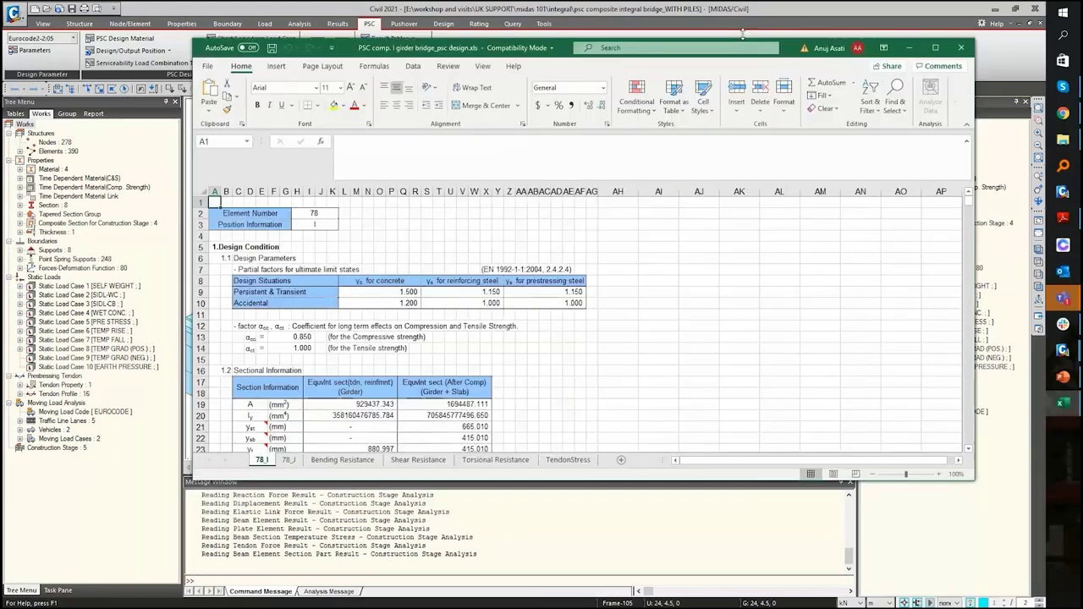
{"action": "scroll", "coordinate": [569, 260], "scroll_direction": "down", "scroll_amount": 4}
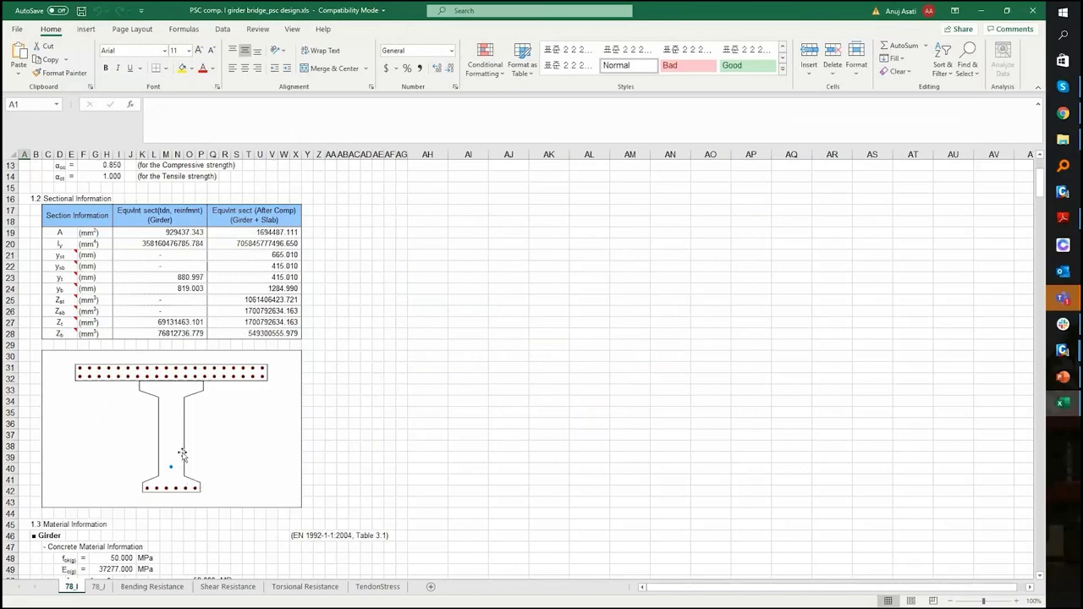
{"action": "scroll", "coordinate": [168, 481], "scroll_direction": "up", "scroll_amount": 4}
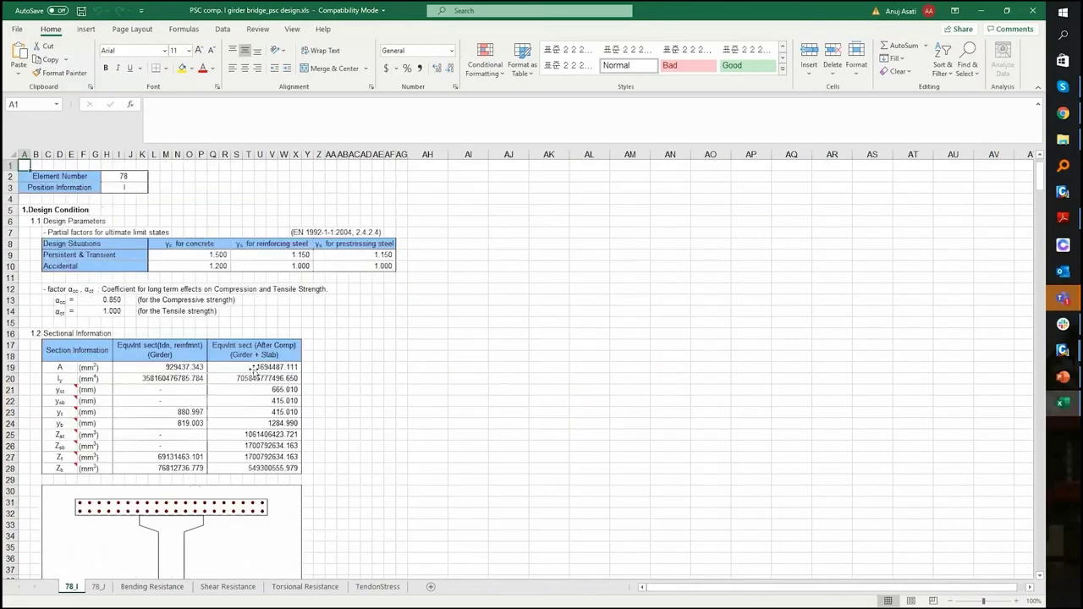
{"action": "scroll", "coordinate": [254, 371], "scroll_direction": "down", "scroll_amount": 2}
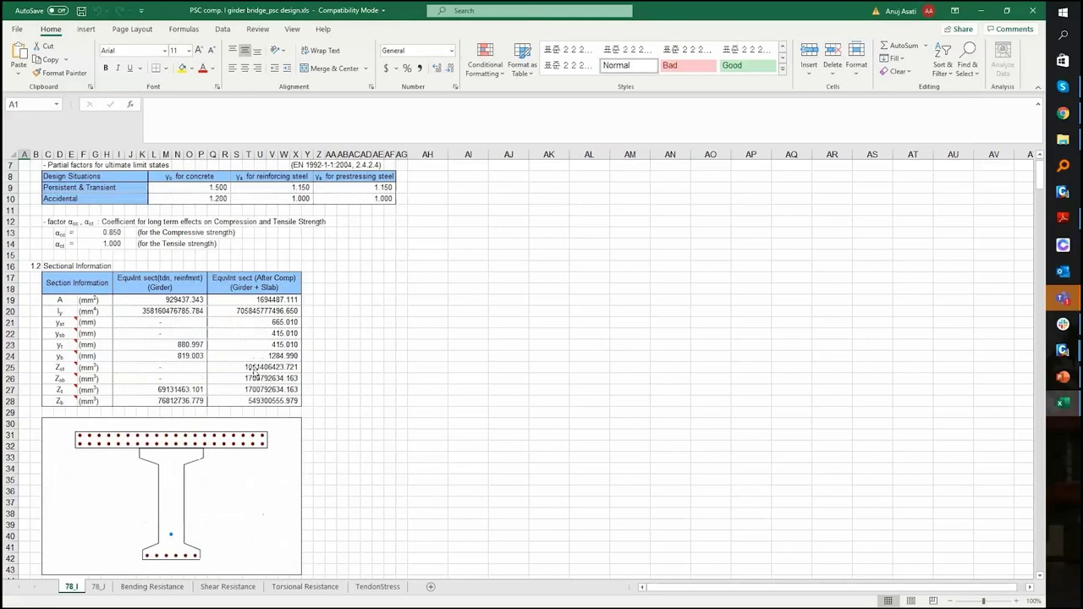
{"action": "scroll", "coordinate": [254, 373], "scroll_direction": "down", "scroll_amount": 13}
{"action": "scroll", "coordinate": [254, 372], "scroll_direction": "down", "scroll_amount": 5}
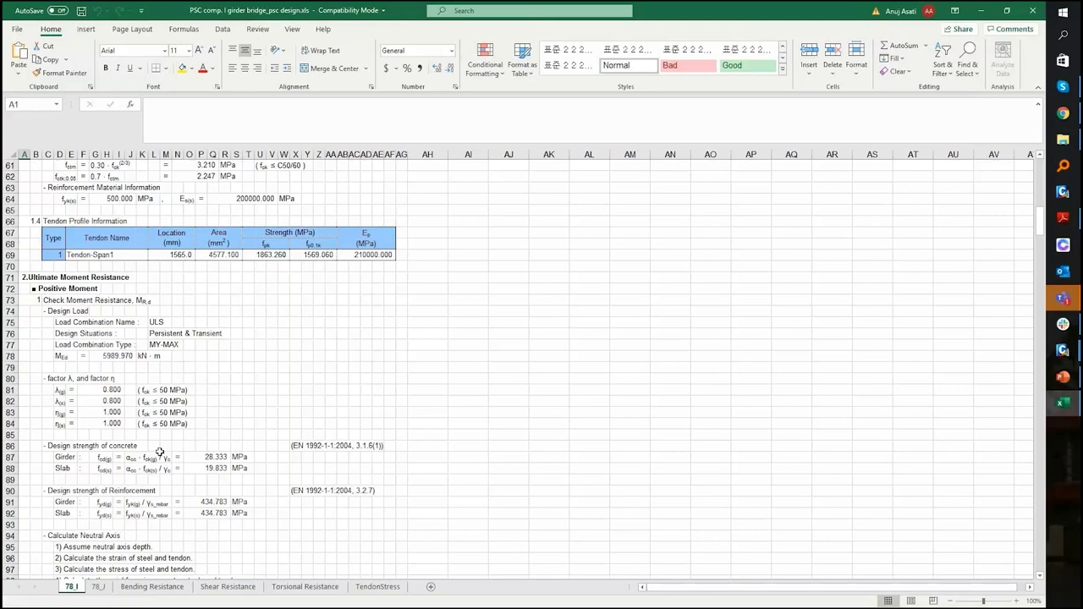
- Examine the positive and negative ultimate moment resistance calculations of element 78, down to the start of the shear resistance check
{"action": "scroll", "coordinate": [159, 453], "scroll_direction": "down", "scroll_amount": 3}
{"action": "scroll", "coordinate": [158, 452], "scroll_direction": "down", "scroll_amount": 4}
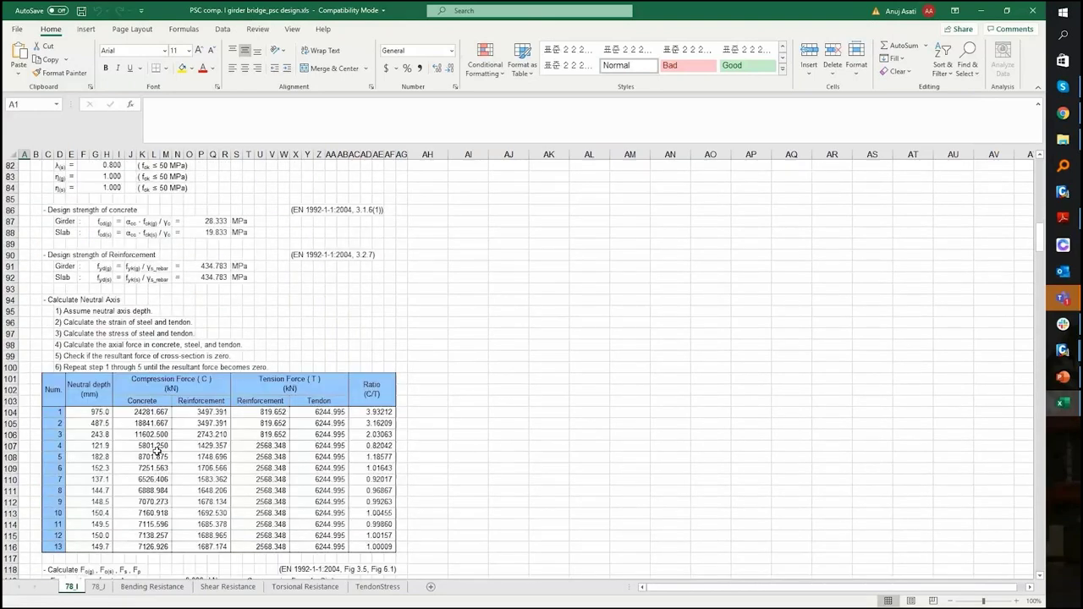
{"action": "scroll", "coordinate": [157, 451], "scroll_direction": "down", "scroll_amount": 4}
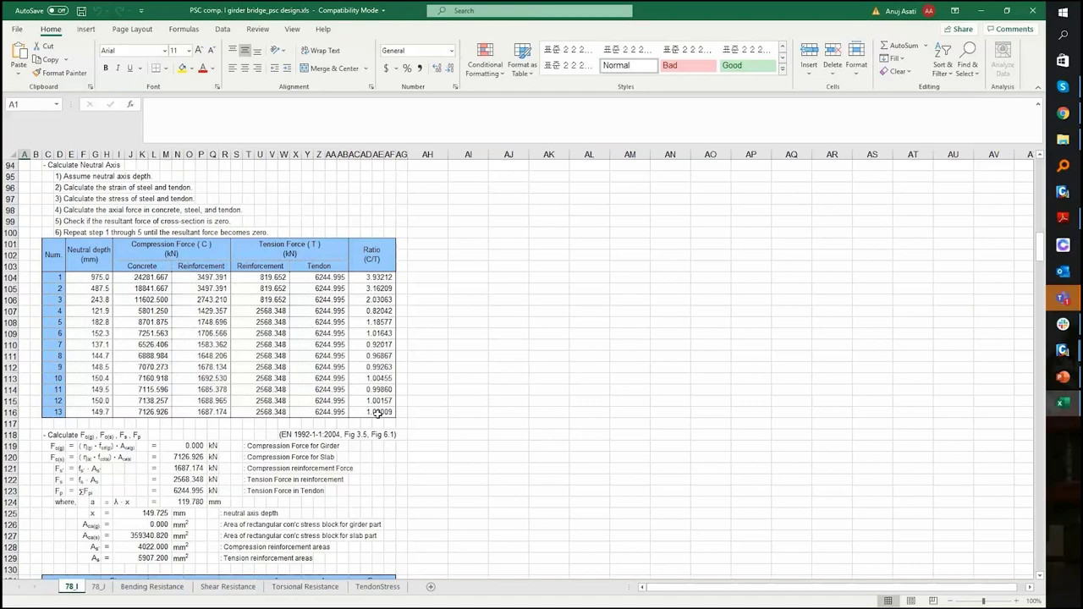
{"action": "scroll", "coordinate": [278, 397], "scroll_direction": "down", "scroll_amount": 2}
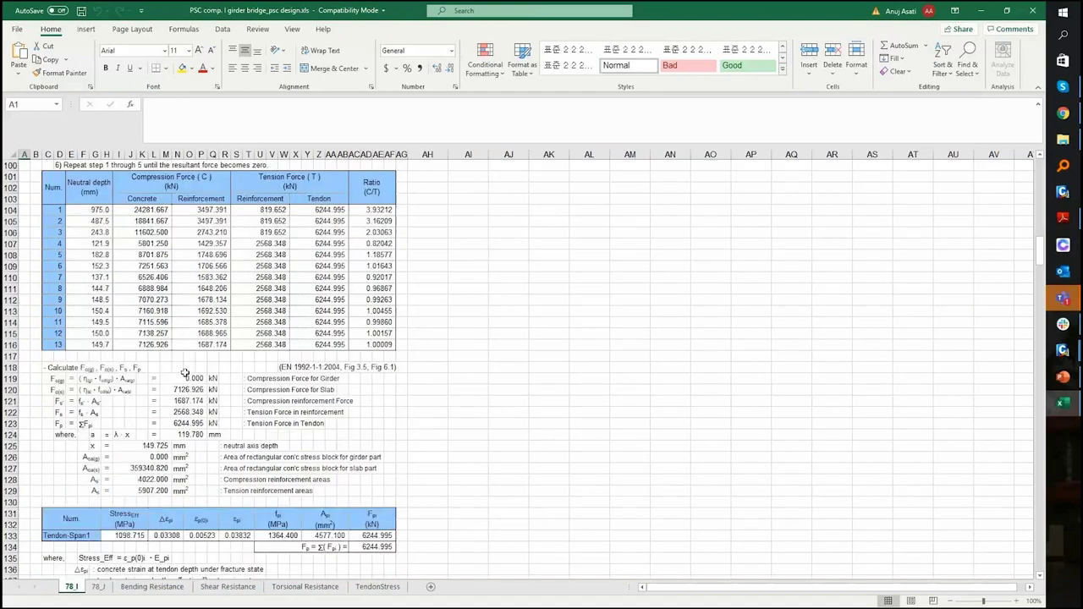
{"action": "scroll", "coordinate": [274, 445], "scroll_direction": "down", "scroll_amount": 4}
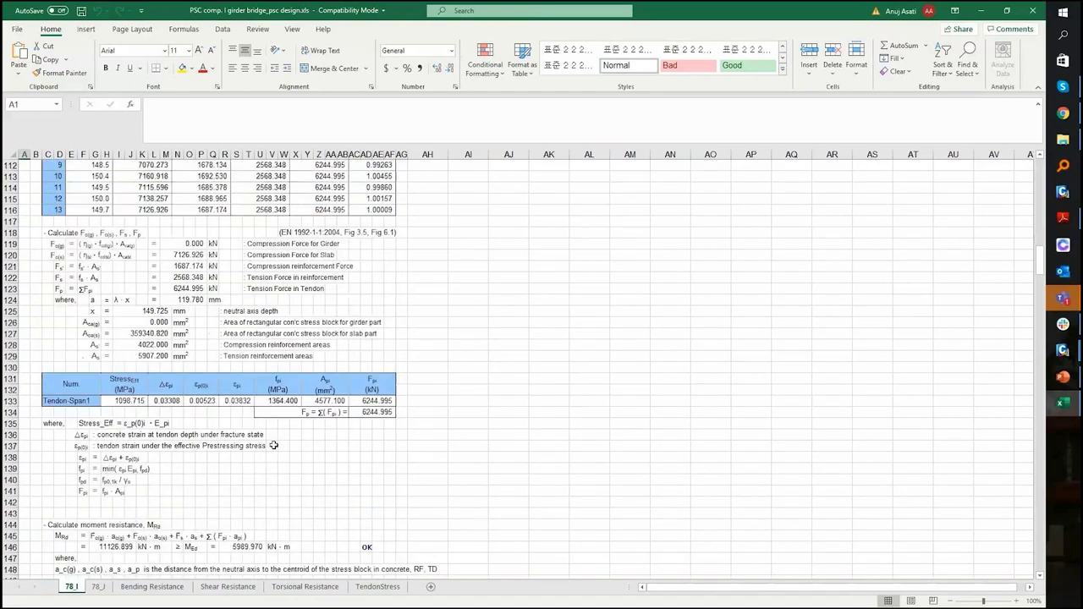
{"action": "scroll", "coordinate": [273, 445], "scroll_direction": "down", "scroll_amount": 4}
{"action": "scroll", "coordinate": [273, 445], "scroll_direction": "down", "scroll_amount": 5}
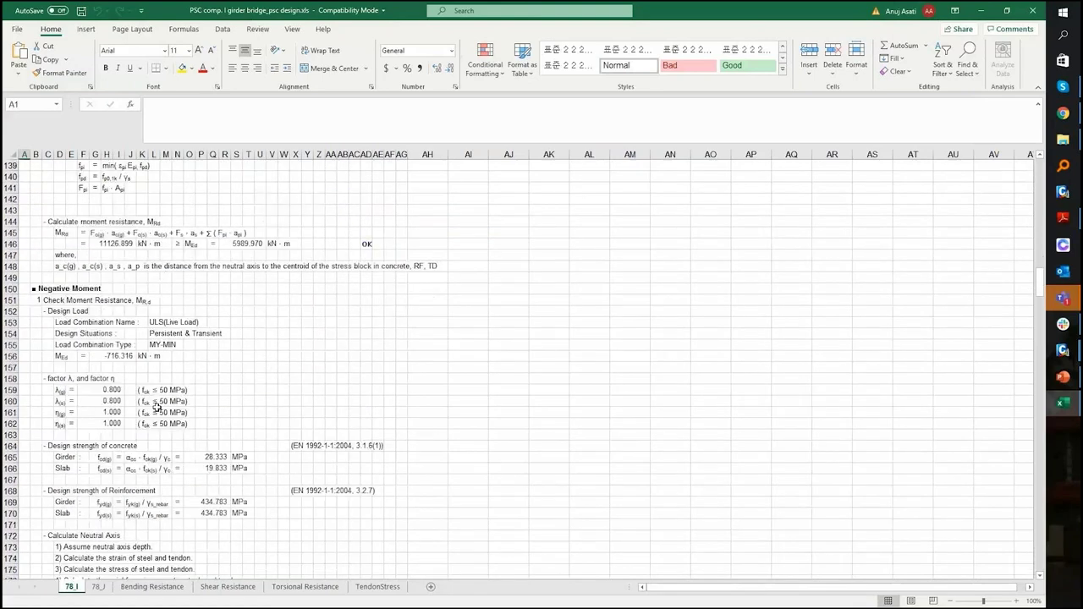
{"action": "scroll", "coordinate": [156, 408], "scroll_direction": "down", "scroll_amount": 5}
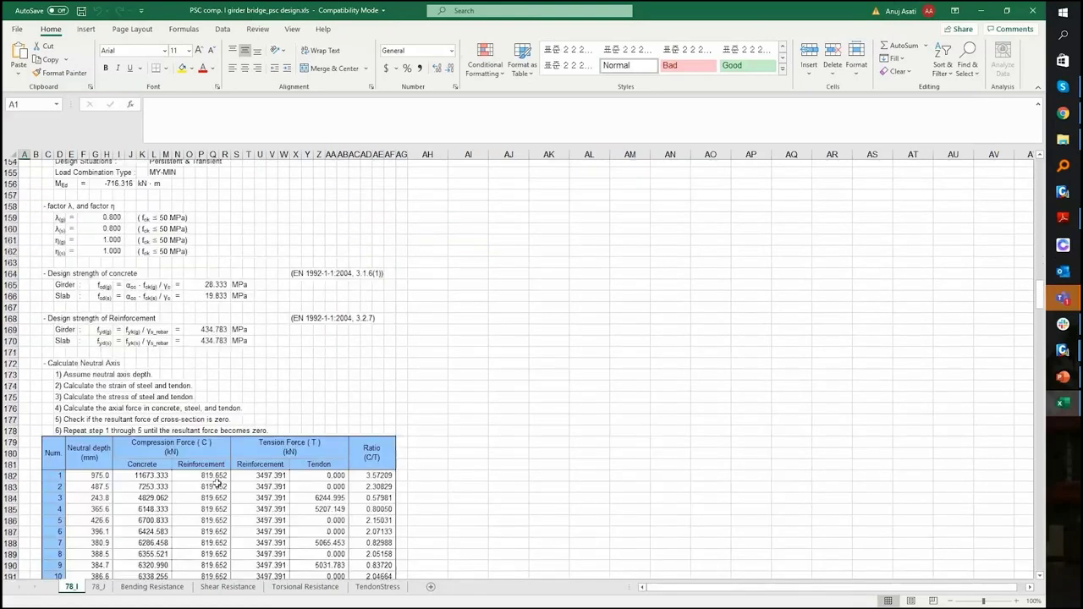
{"action": "scroll", "coordinate": [218, 482], "scroll_direction": "down", "scroll_amount": 16}
{"action": "scroll", "coordinate": [148, 368], "scroll_direction": "down", "scroll_amount": 6}
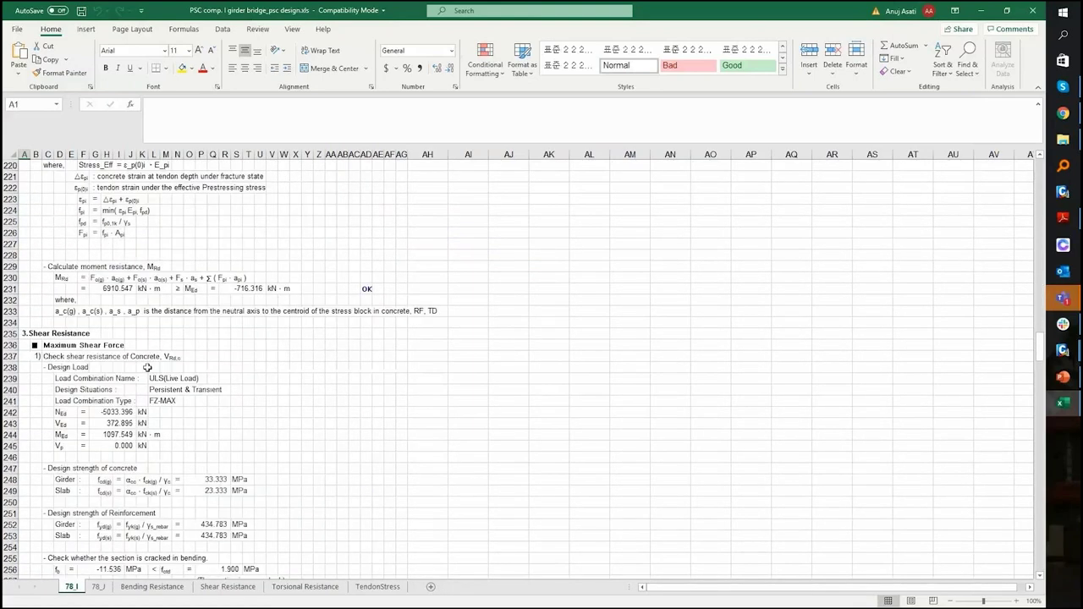
- Examine the shear resistance calculations of element 78 for maximum and minimum shear force, including the checks at the girder-slab interface
{"action": "scroll", "coordinate": [147, 367], "scroll_direction": "down", "scroll_amount": 8}
{"action": "scroll", "coordinate": [147, 367], "scroll_direction": "down", "scroll_amount": 4}
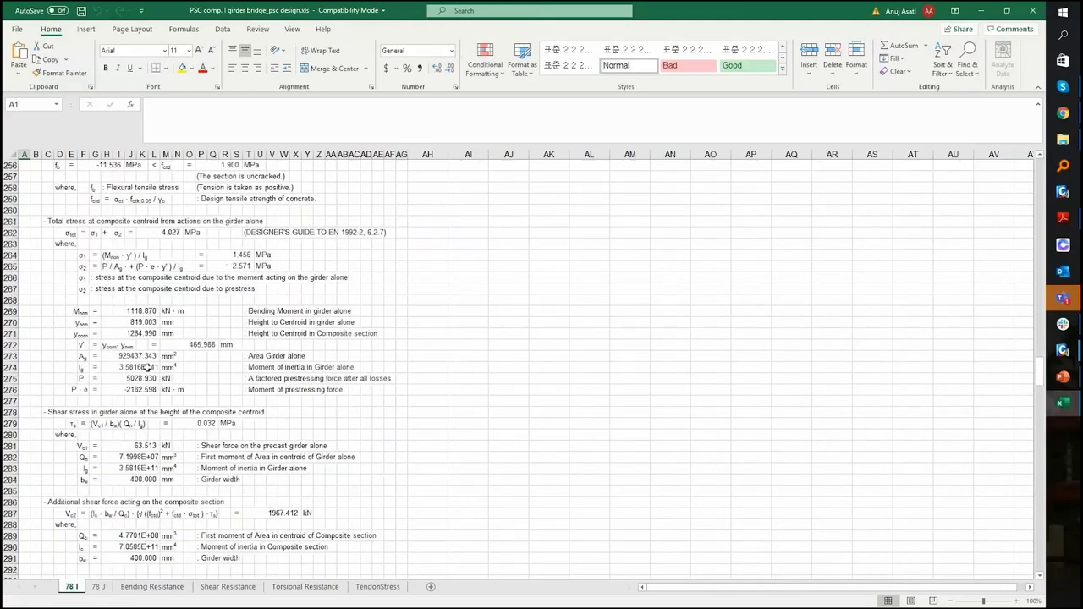
{"action": "scroll", "coordinate": [147, 367], "scroll_direction": "down", "scroll_amount": 12}
{"action": "scroll", "coordinate": [147, 367], "scroll_direction": "down", "scroll_amount": 11}
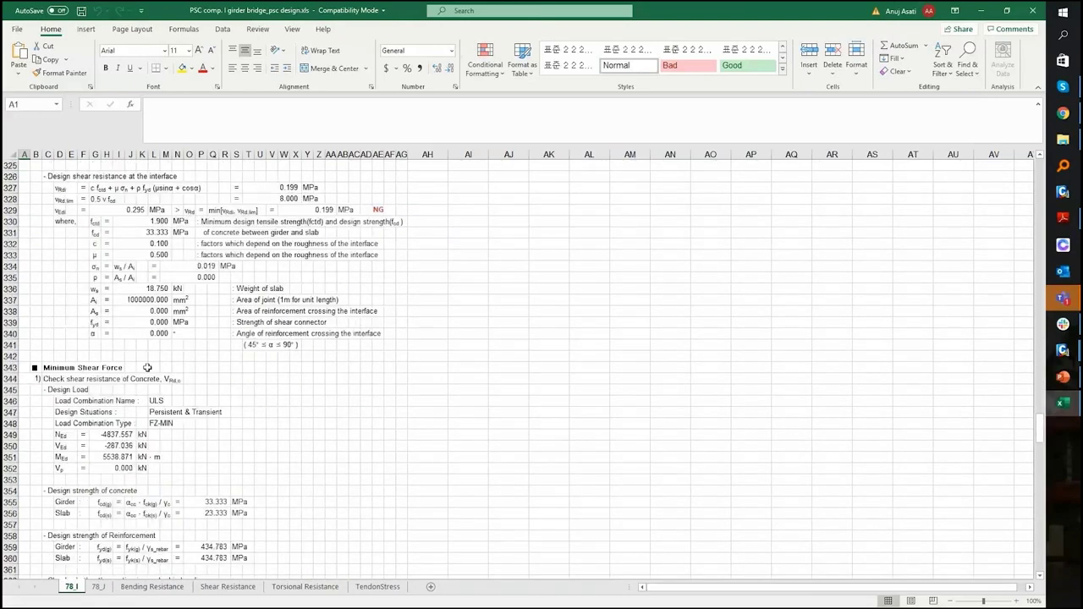
{"action": "scroll", "coordinate": [147, 367], "scroll_direction": "down", "scroll_amount": 13}
{"action": "scroll", "coordinate": [100, 338], "scroll_direction": "down", "scroll_amount": 17}
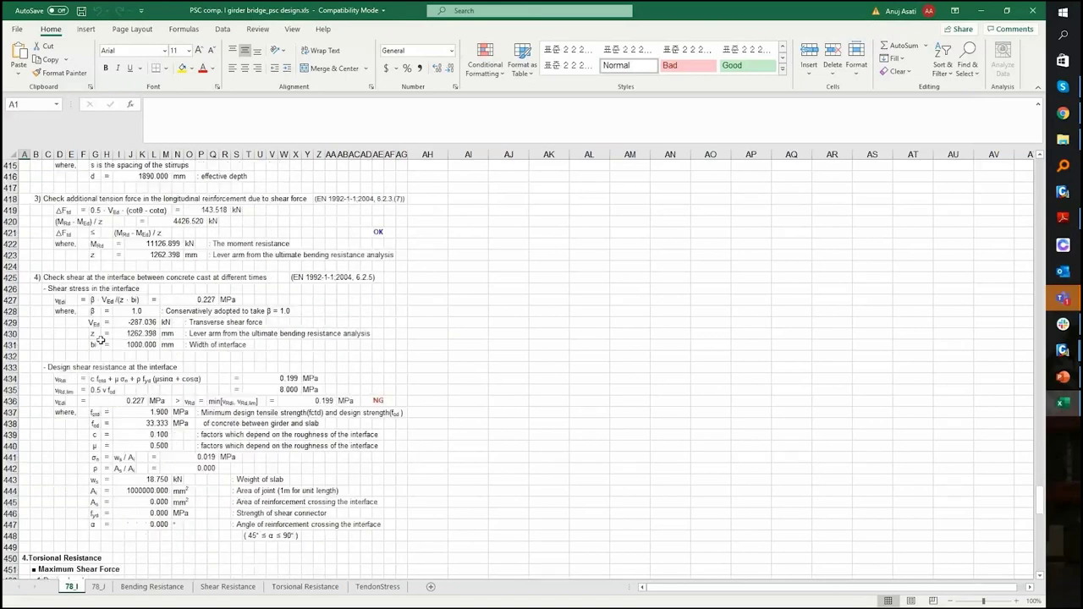
- Examine the torsional resistance section and the girder and slab stress checks at transfer and during construction for element 78
{"action": "scroll", "coordinate": [100, 340], "scroll_direction": "down", "scroll_amount": 7}
{"action": "scroll", "coordinate": [100, 338], "scroll_direction": "down", "scroll_amount": 12}
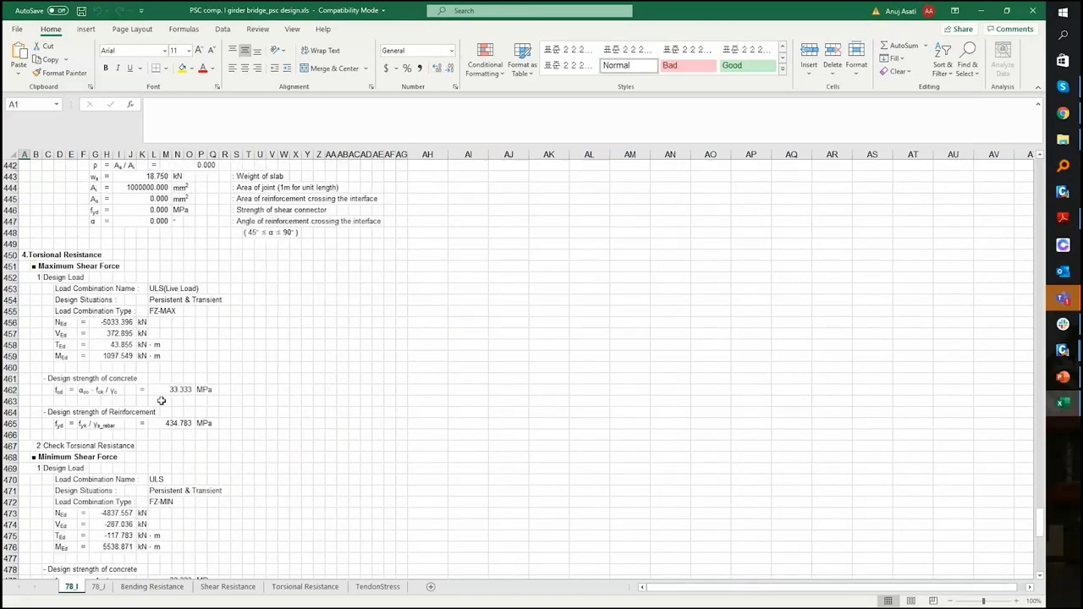
{"action": "scroll", "coordinate": [160, 401], "scroll_direction": "down", "scroll_amount": 5}
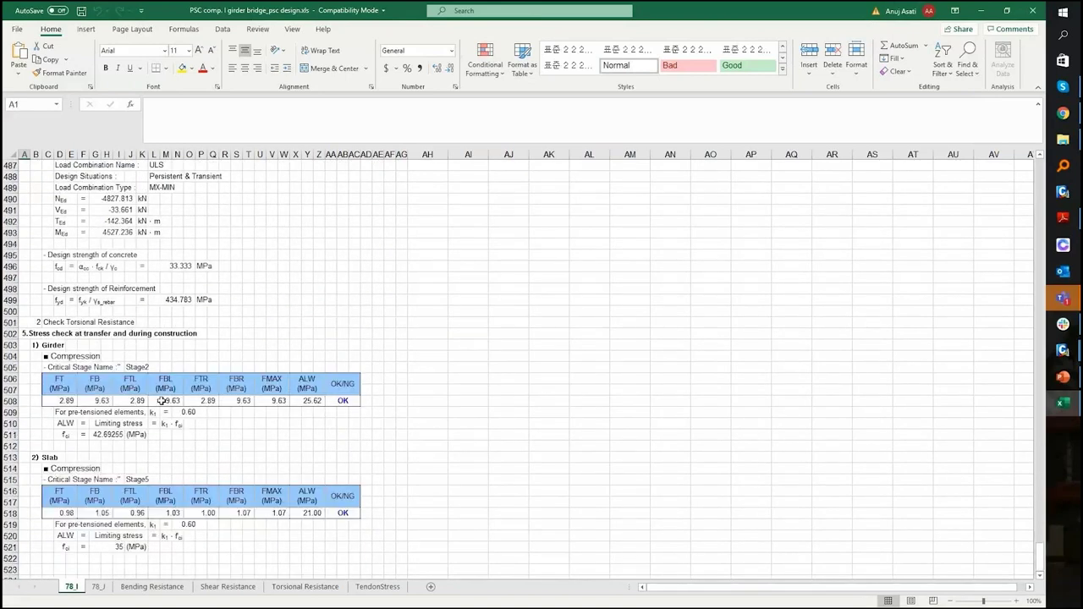
{"action": "scroll", "coordinate": [161, 401], "scroll_direction": "down", "scroll_amount": 2}
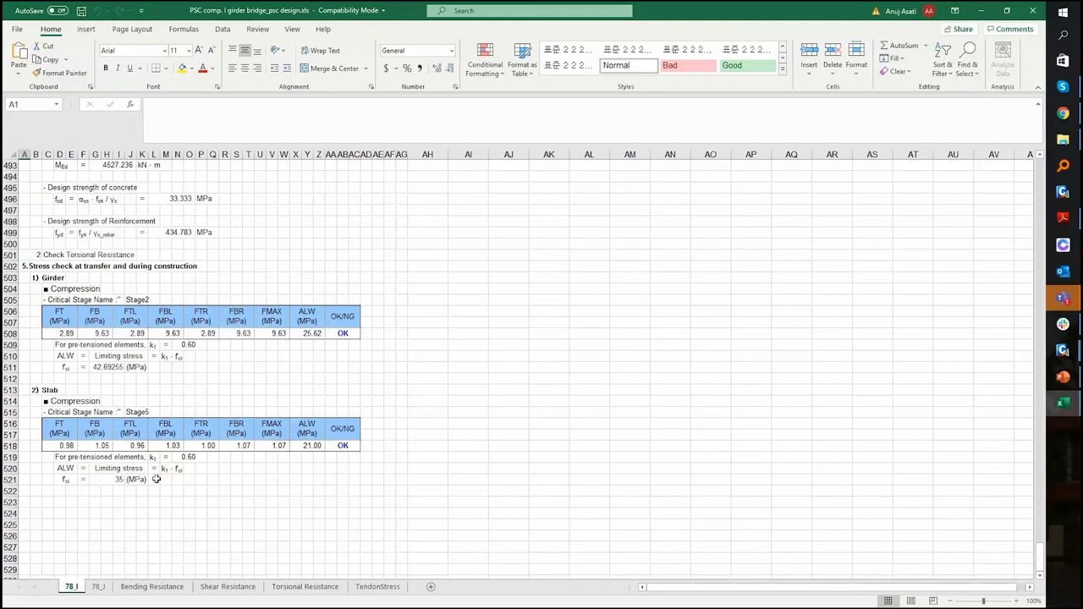
- Review the report's summary tables for bending resistance, shear resistance, torsional resistance and tendon stress
{"action": "left_click", "coordinate": [169, 586]}
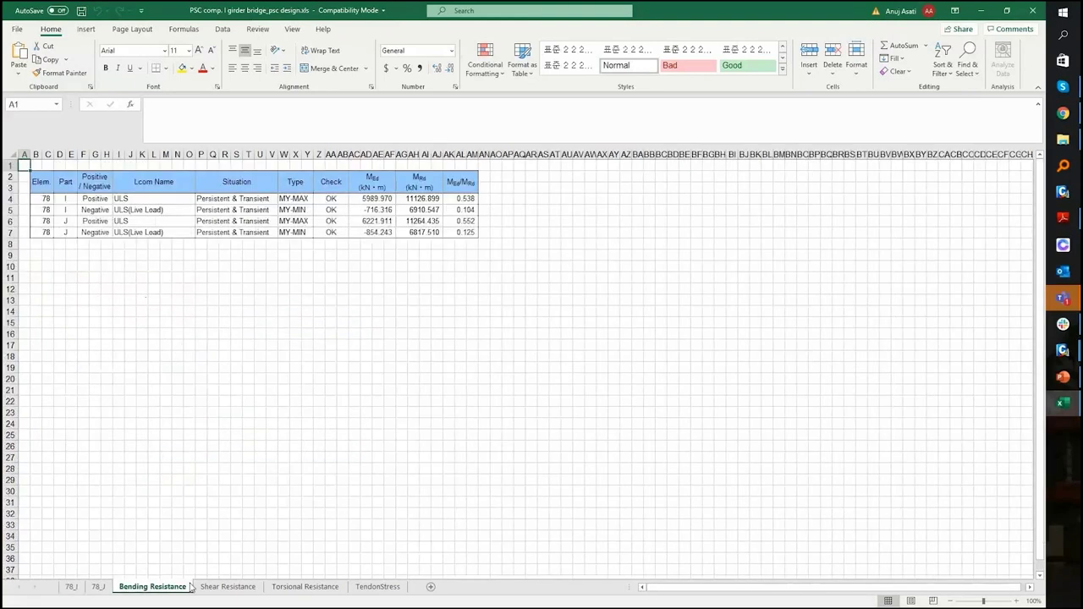
{"action": "left_click", "coordinate": [230, 587]}
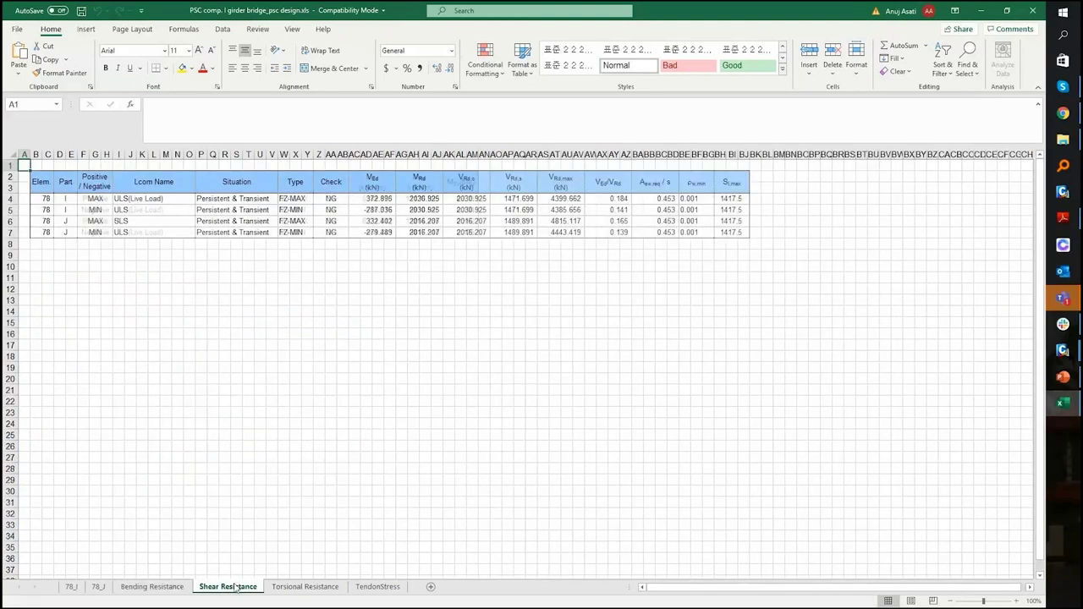
{"action": "left_click", "coordinate": [296, 587]}
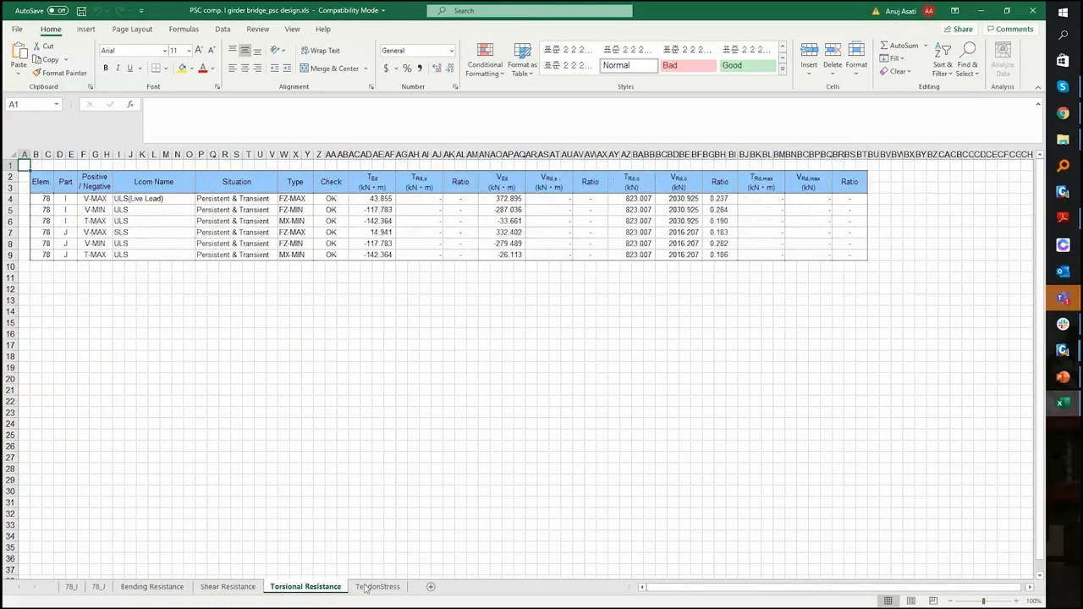
{"action": "left_click", "coordinate": [367, 587]}
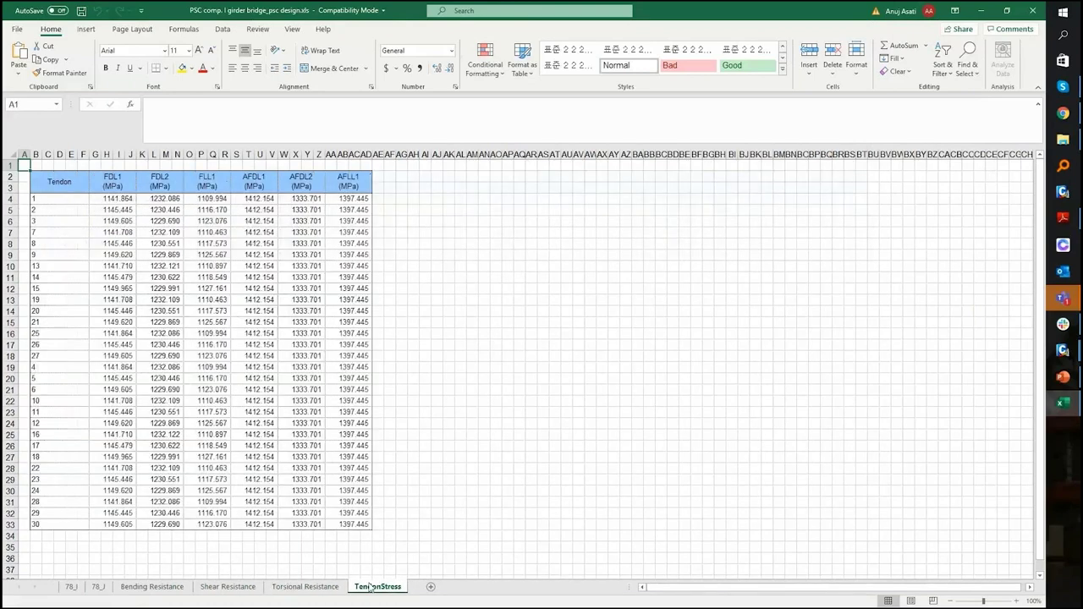
- Switch back to MIDAS Civil and look through the bridge rating commands available for PSC bridges under CS454/20
{"action": "left_click", "coordinate": [1006, 7]}
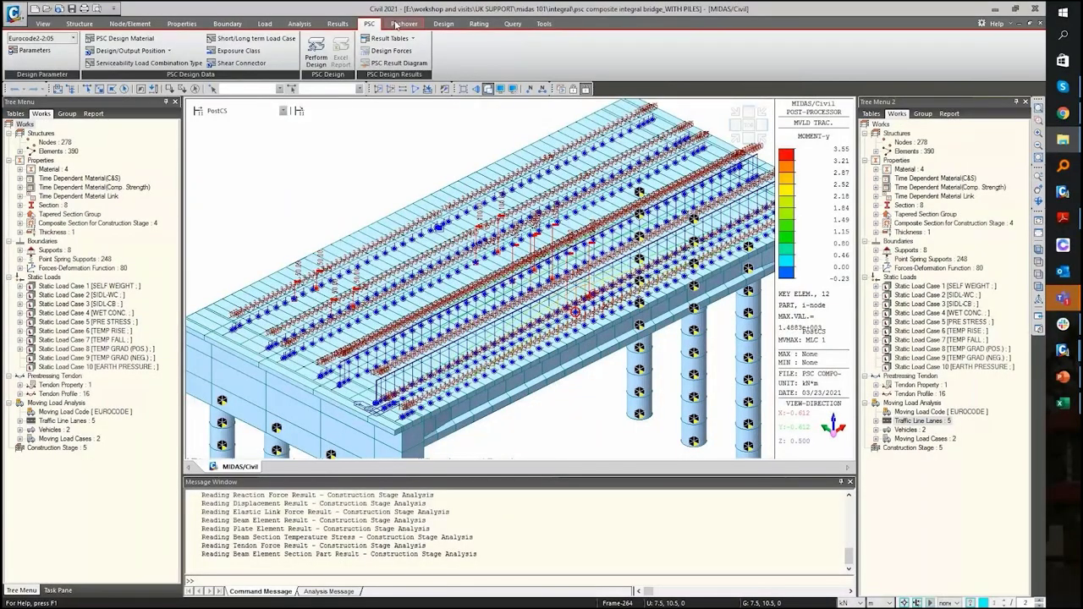
{"action": "left_click", "coordinate": [476, 23]}
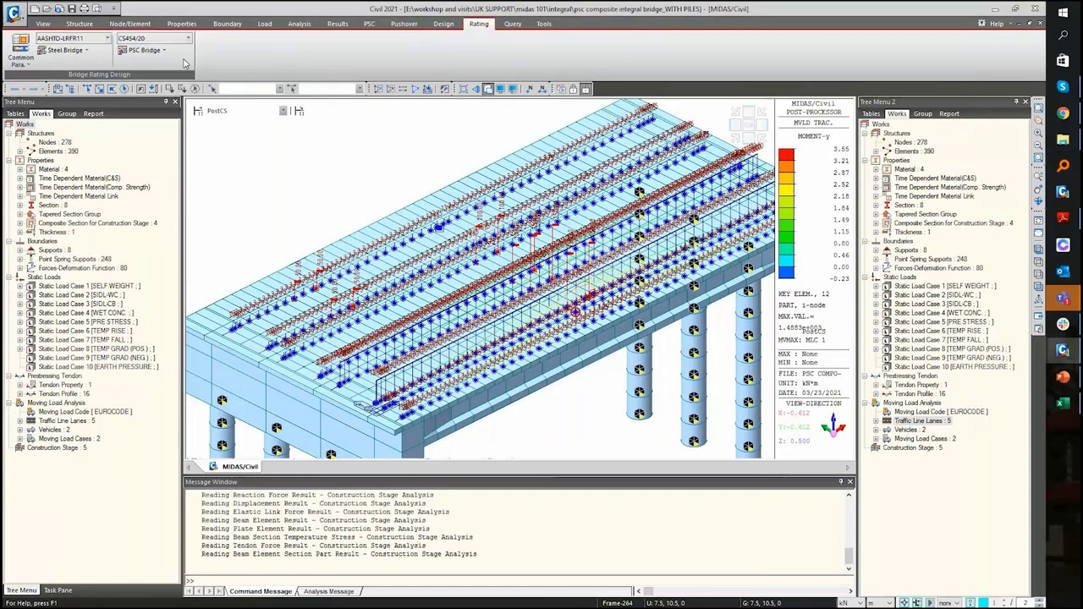
{"action": "left_click", "coordinate": [135, 51]}
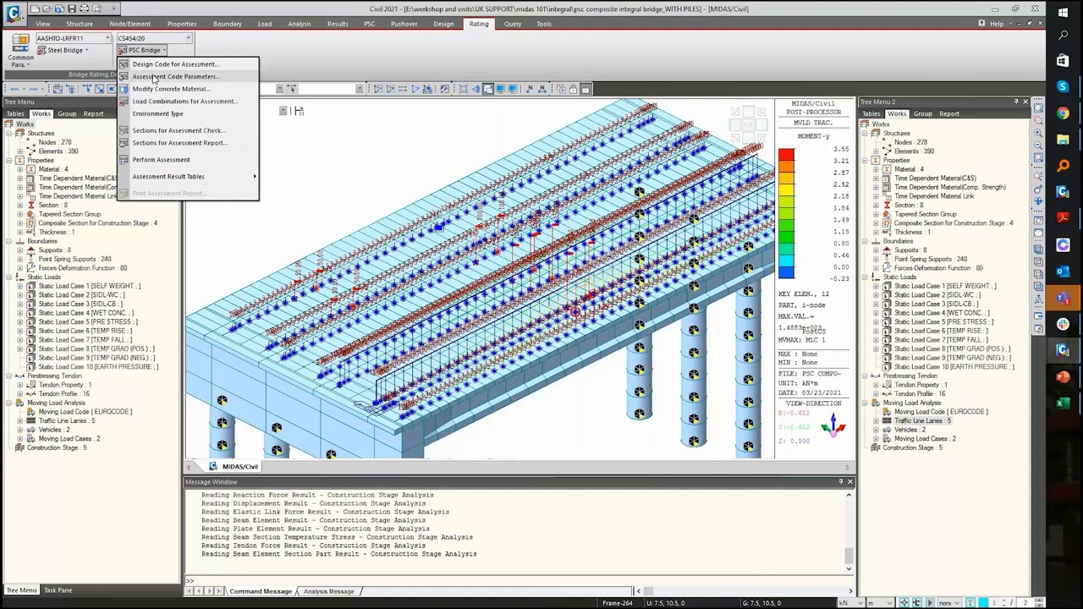
{"action": "left_click", "coordinate": [129, 49]}
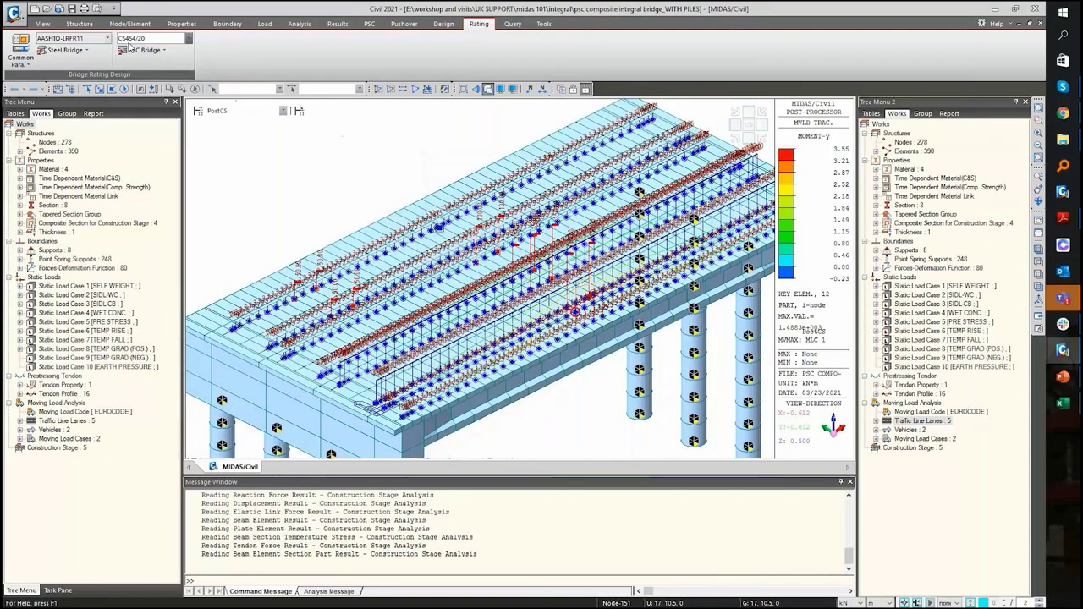
- Open the load combinations for assessment, inspect the limit state and moving load case fields, and close the dialog without defining a case
{"action": "left_click", "coordinate": [128, 49]}
{"action": "left_click", "coordinate": [156, 102]}
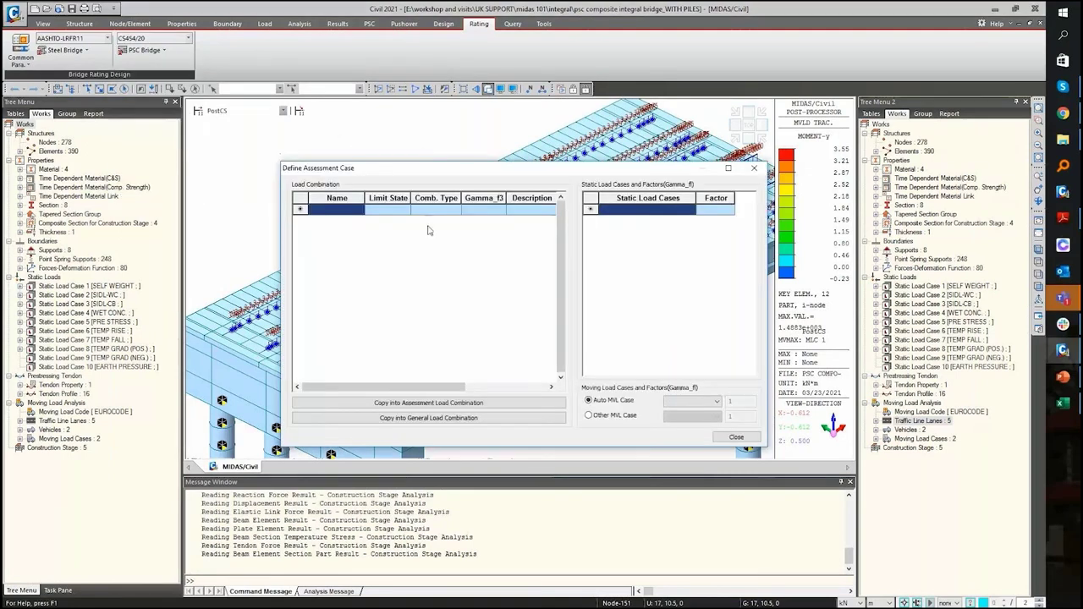
{"action": "left_click", "coordinate": [390, 210]}
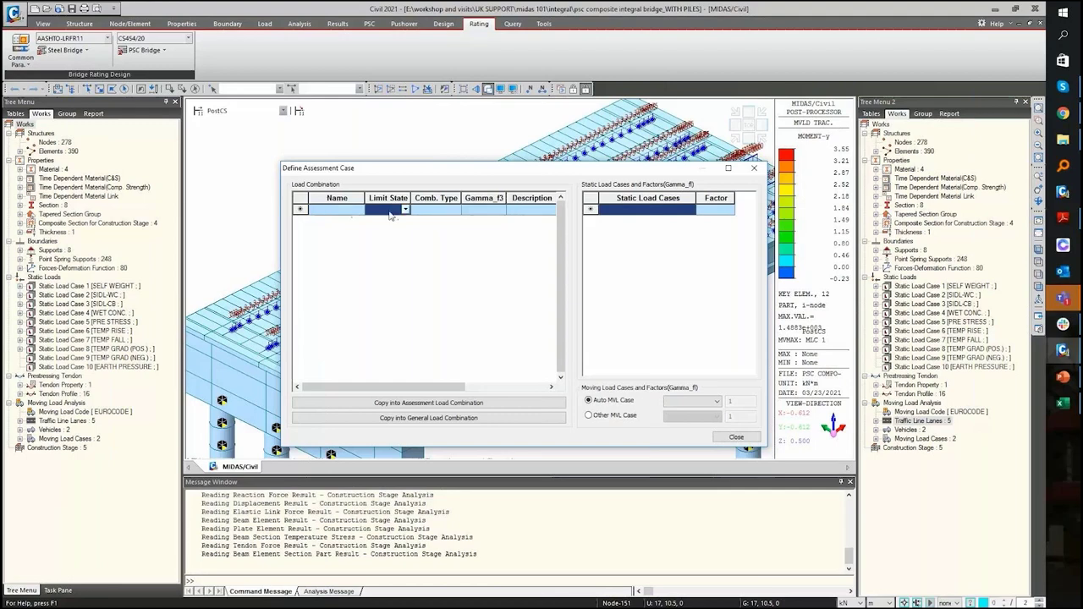
{"action": "key", "text": "Left"}
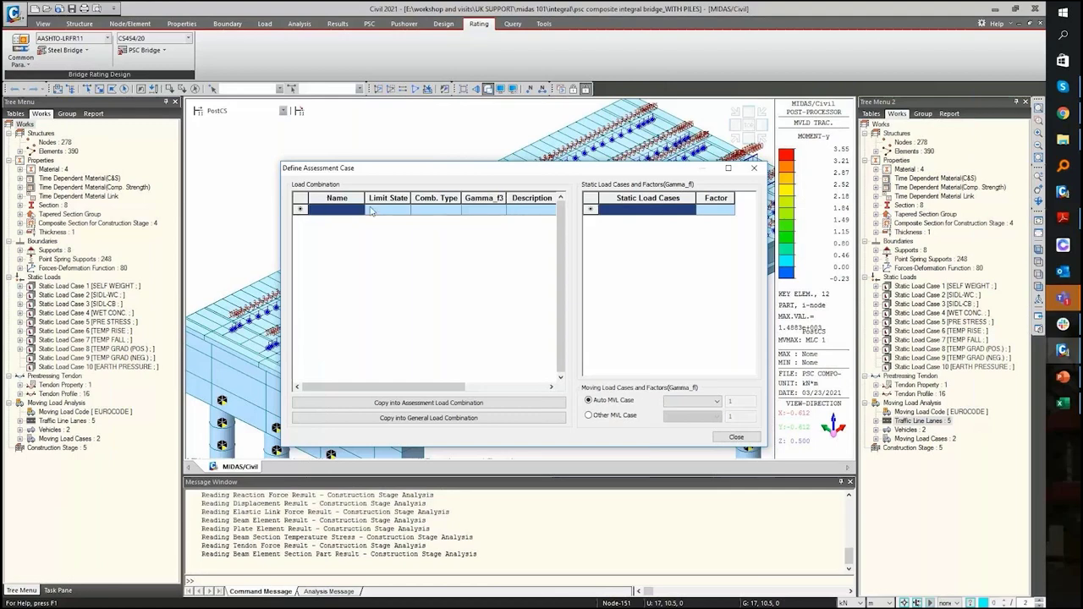
{"action": "left_click", "coordinate": [697, 402]}
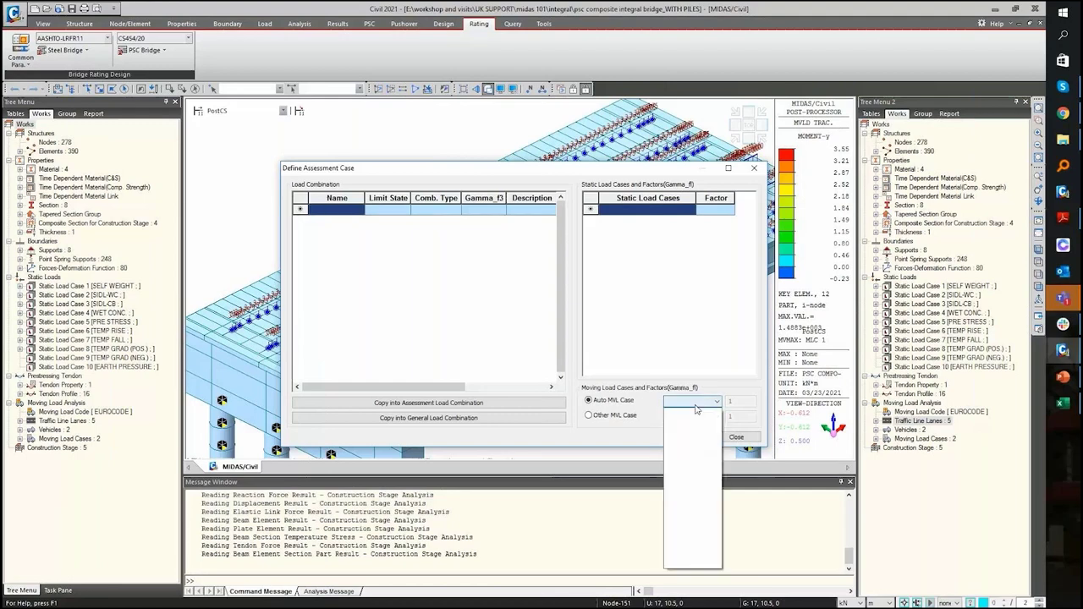
{"action": "left_click", "coordinate": [693, 409]}
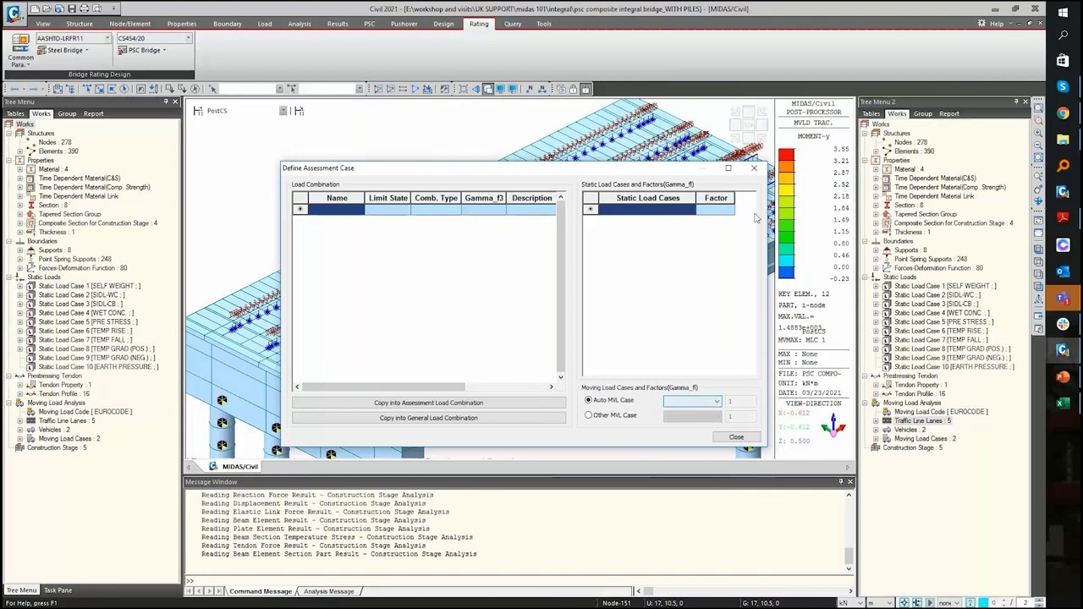
{"action": "left_click", "coordinate": [753, 167]}
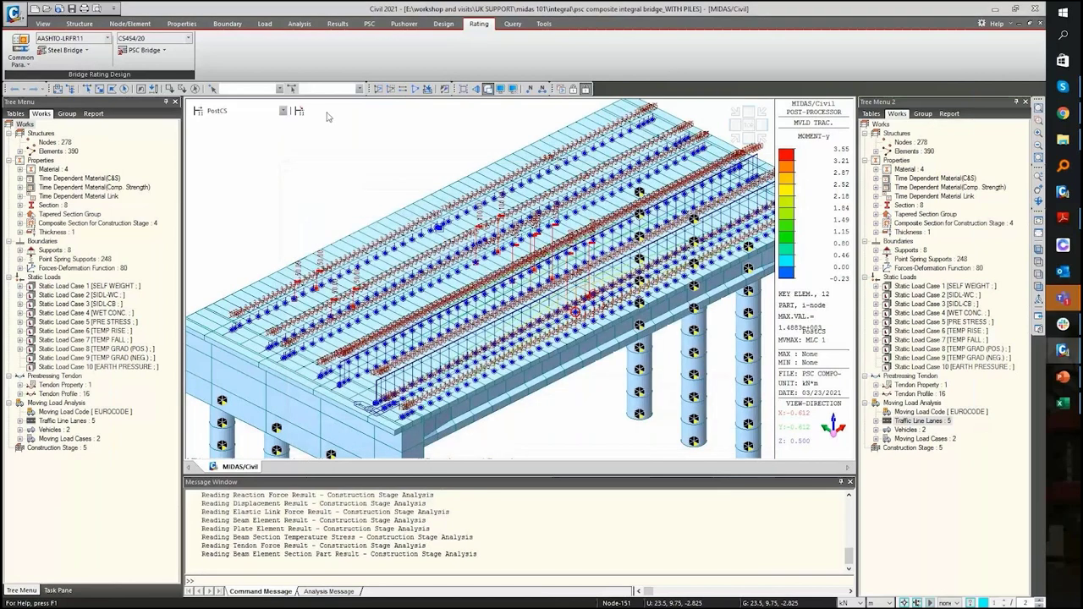
- Switch to the PSC bridge assessment report in Excel and examine element 78's section properties, safety factors, materials and flexural resistance
{"action": "left_click", "coordinate": [140, 50]}
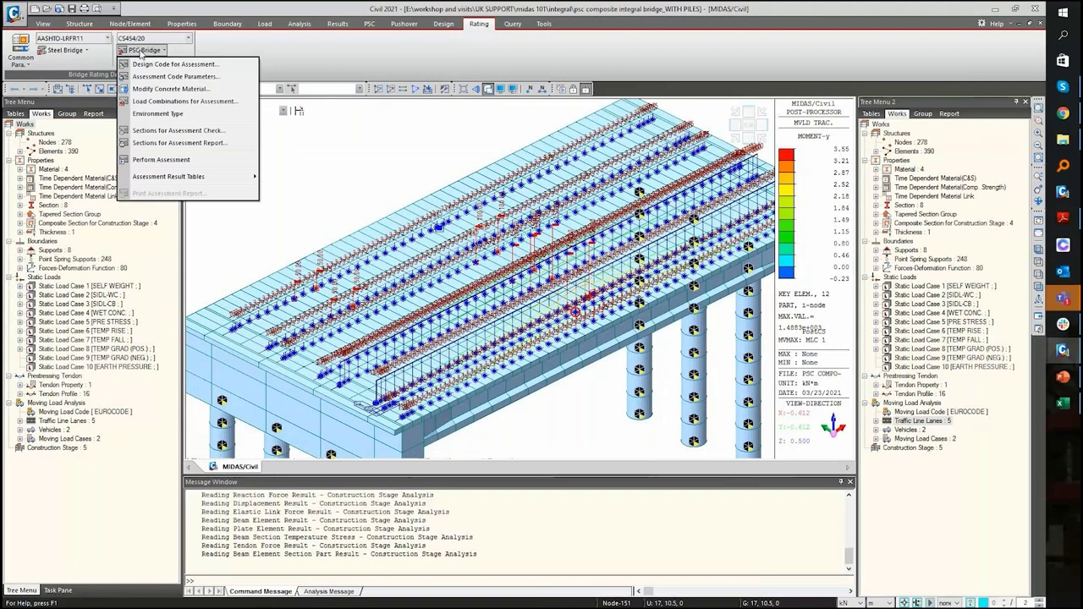
{"action": "left_click", "coordinate": [163, 167]}
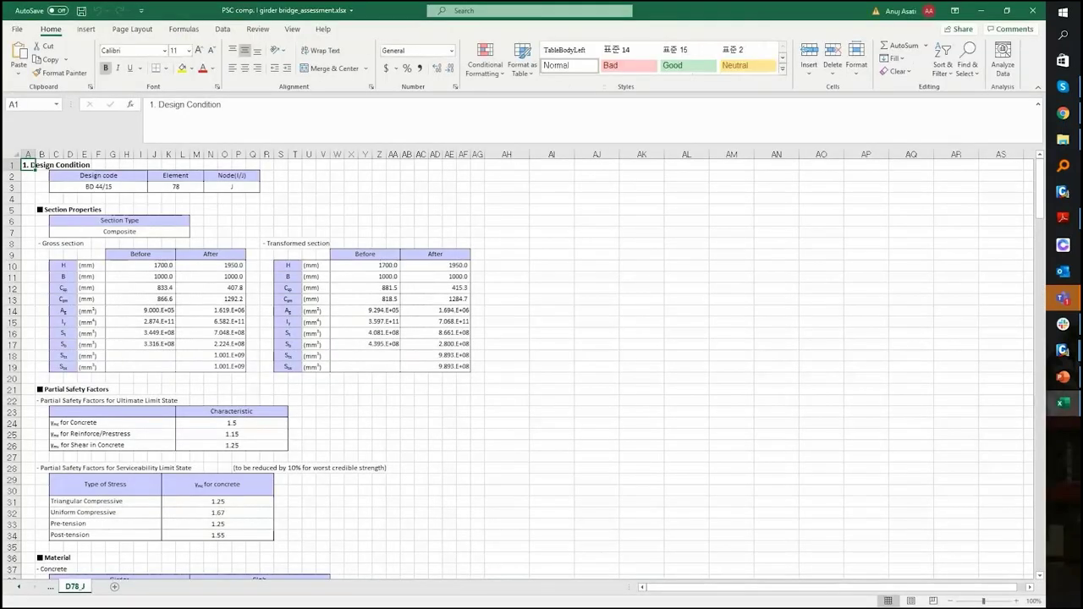
{"action": "scroll", "coordinate": [513, 425], "scroll_direction": "down", "scroll_amount": 12}
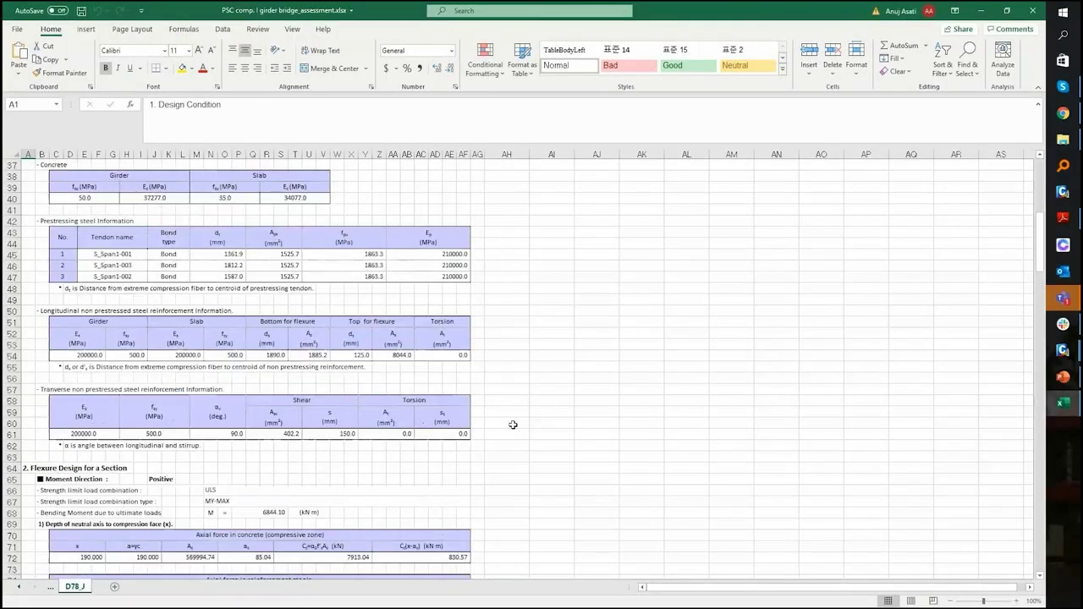
{"action": "scroll", "coordinate": [513, 425], "scroll_direction": "down", "scroll_amount": 4}
{"action": "scroll", "coordinate": [513, 425], "scroll_direction": "down", "scroll_amount": 15}
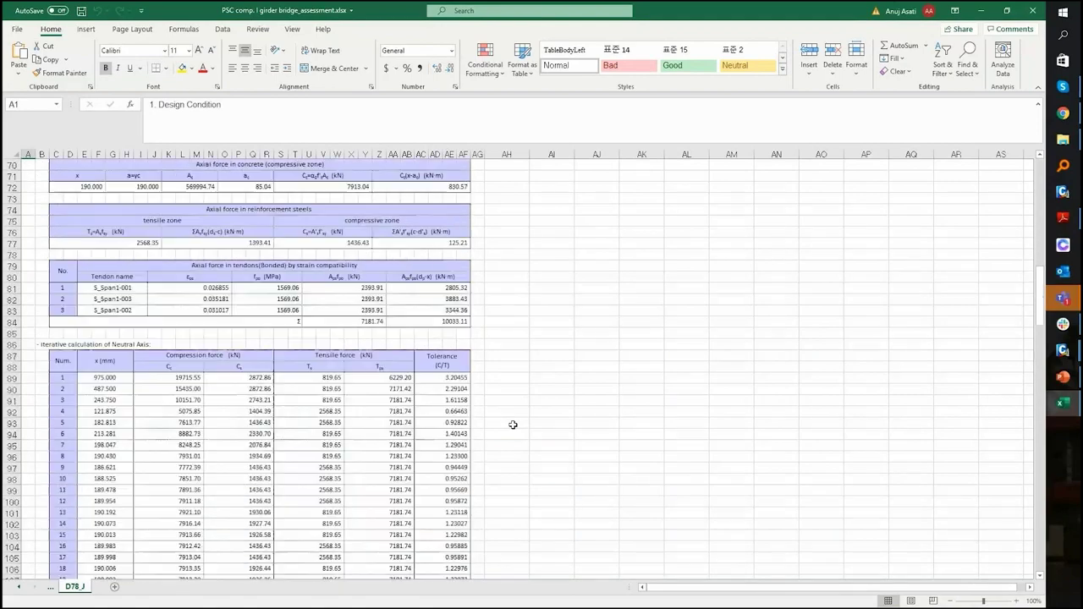
{"action": "scroll", "coordinate": [513, 425], "scroll_direction": "down", "scroll_amount": 1}
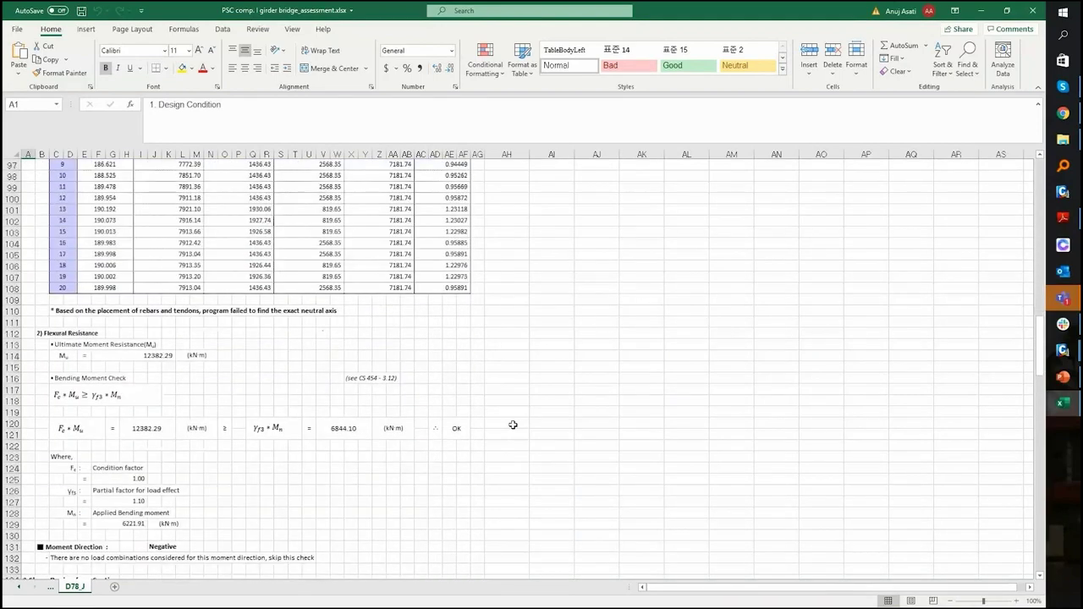
- Examine the assessment report's shear checks for element 78, from flexural cracking and shear reinforcement to the final shear check
{"action": "scroll", "coordinate": [513, 425], "scroll_direction": "down", "scroll_amount": 14}
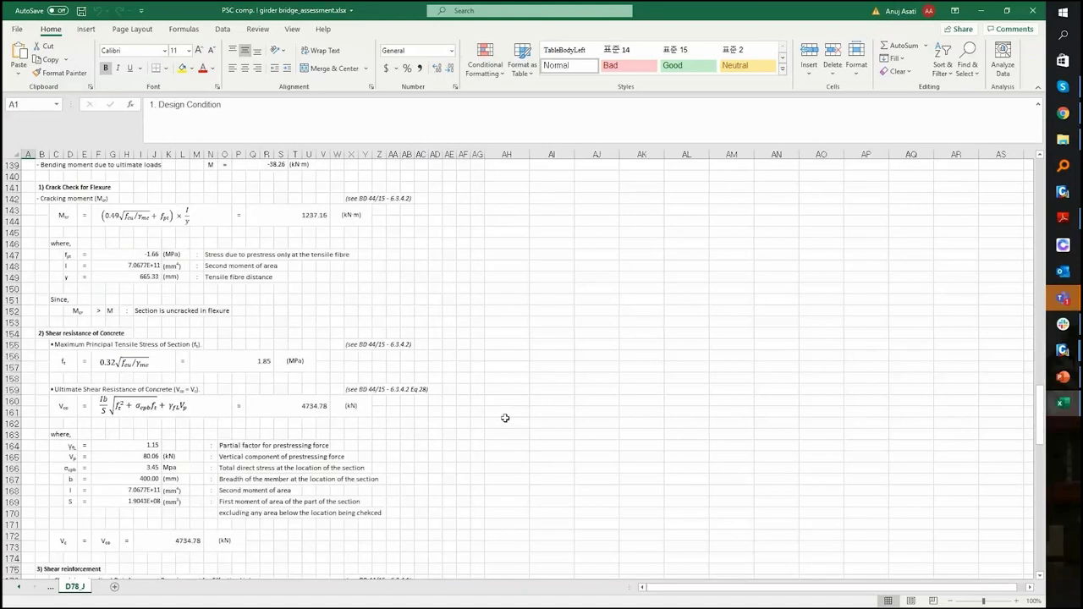
{"action": "scroll", "coordinate": [505, 418], "scroll_direction": "down", "scroll_amount": 13}
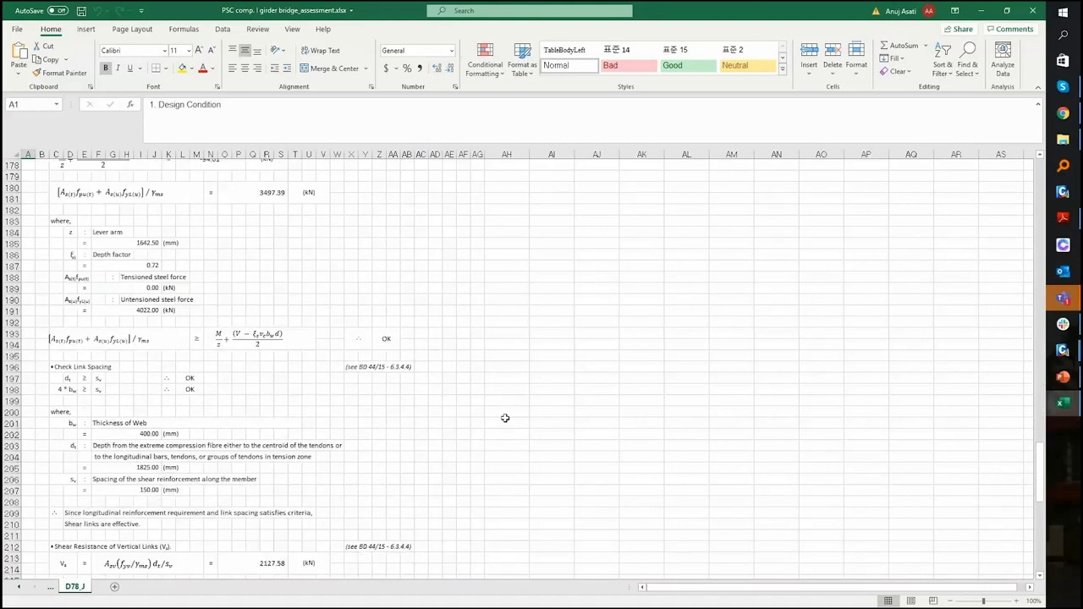
{"action": "scroll", "coordinate": [505, 417], "scroll_direction": "down", "scroll_amount": 10}
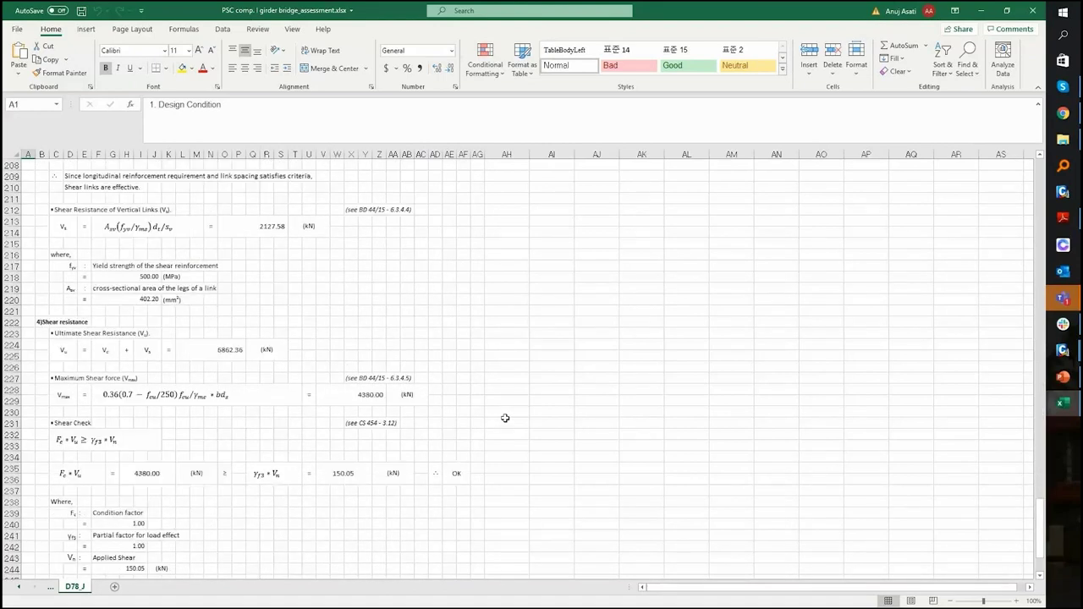
{"action": "scroll", "coordinate": [505, 418], "scroll_direction": "down", "scroll_amount": 6}
- Return to the start of the assessment report, then minimise both Excel reports and go back to the bridge model in MIDAS Civil
{"action": "scroll", "coordinate": [505, 418], "scroll_direction": "up", "scroll_amount": 5}
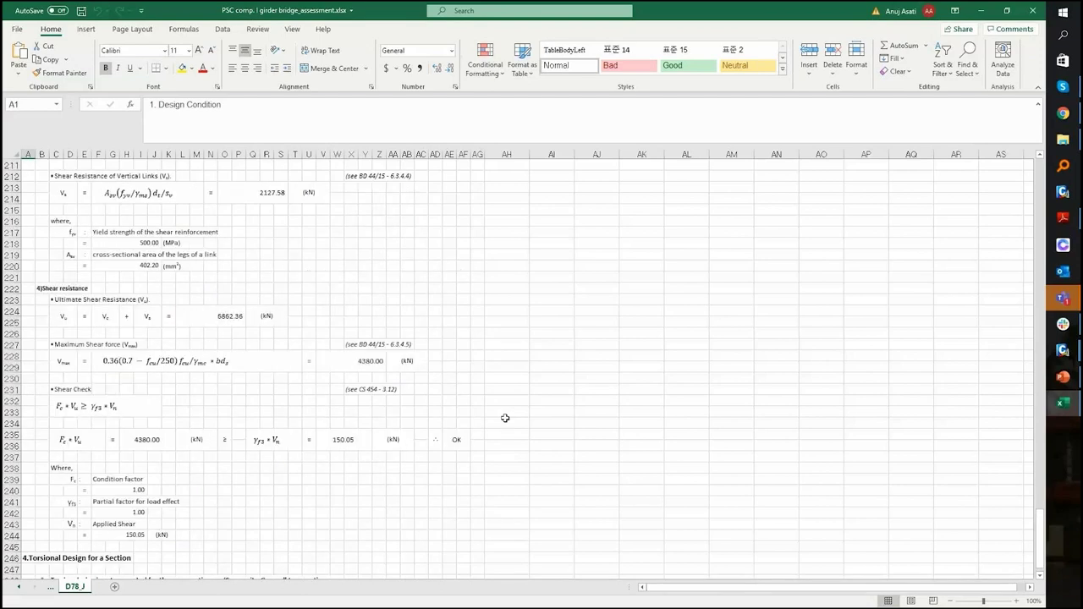
{"action": "scroll", "coordinate": [505, 418], "scroll_direction": "up", "scroll_amount": 14}
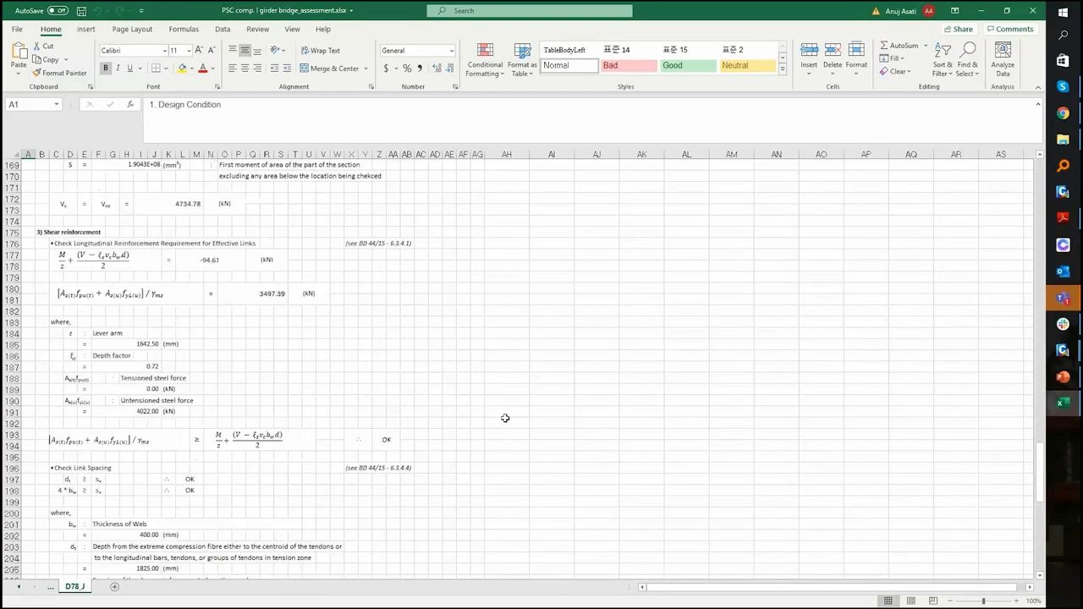
{"action": "scroll", "coordinate": [505, 418], "scroll_direction": "up", "scroll_amount": 20}
{"action": "scroll", "coordinate": [505, 418], "scroll_direction": "up", "scroll_amount": 20}
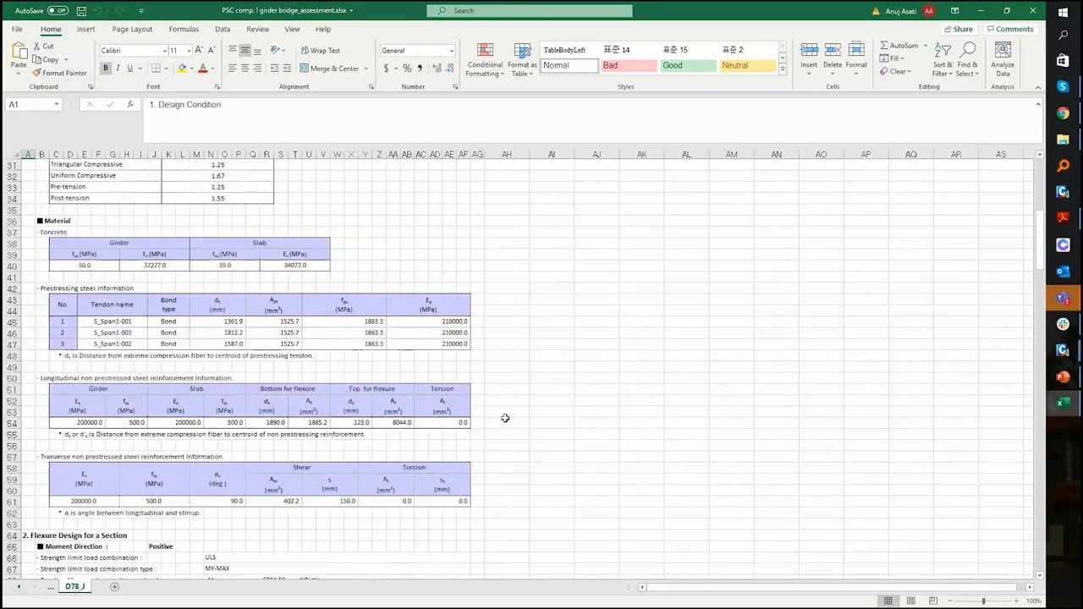
{"action": "scroll", "coordinate": [506, 418], "scroll_direction": "up", "scroll_amount": 10}
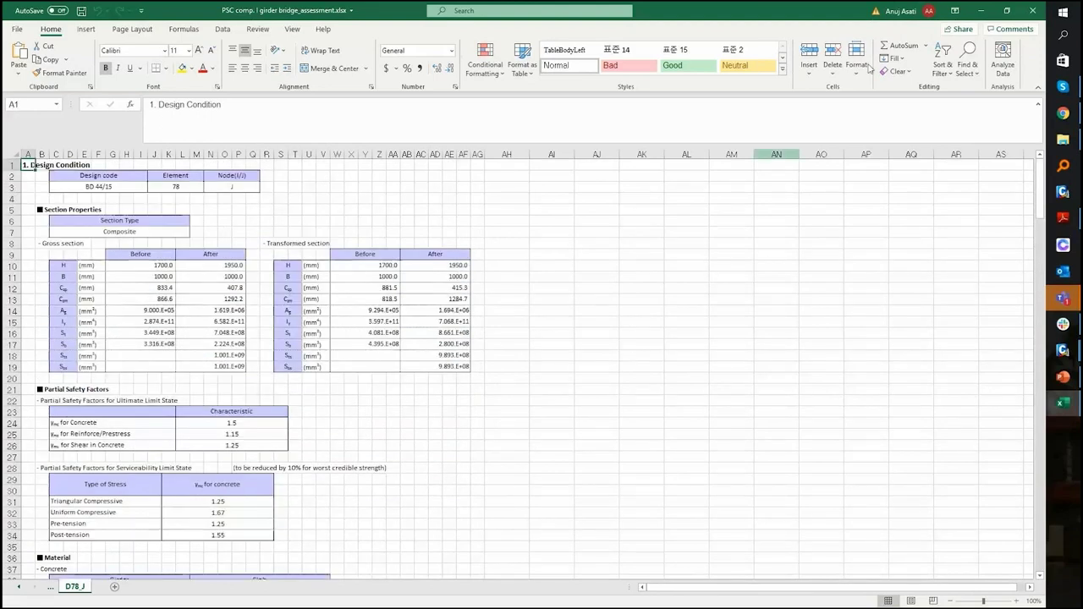
{"action": "left_click", "coordinate": [979, 10]}
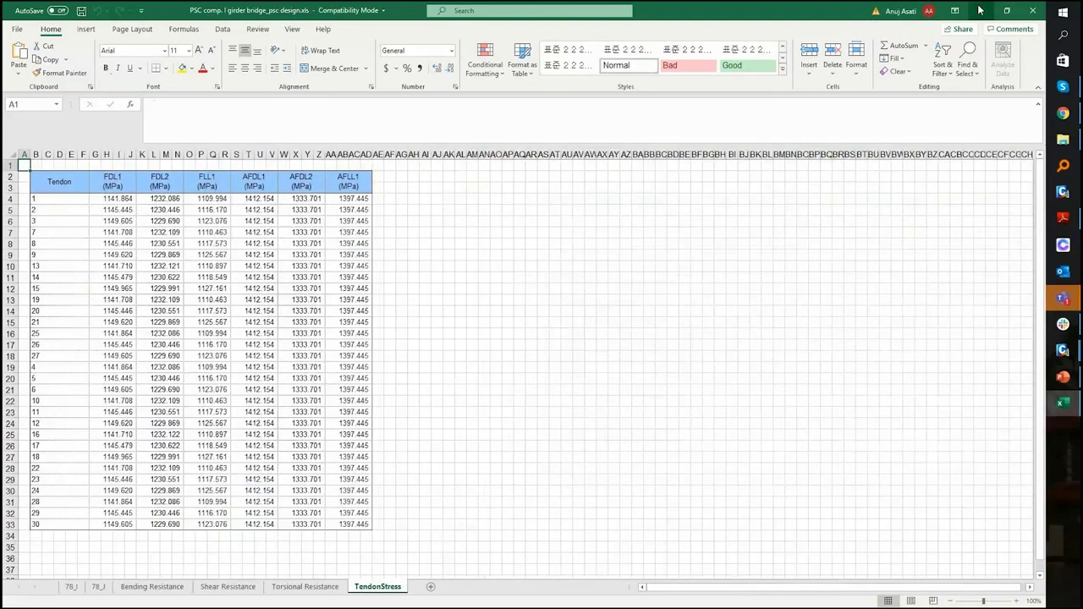
{"action": "left_click", "coordinate": [984, 12]}
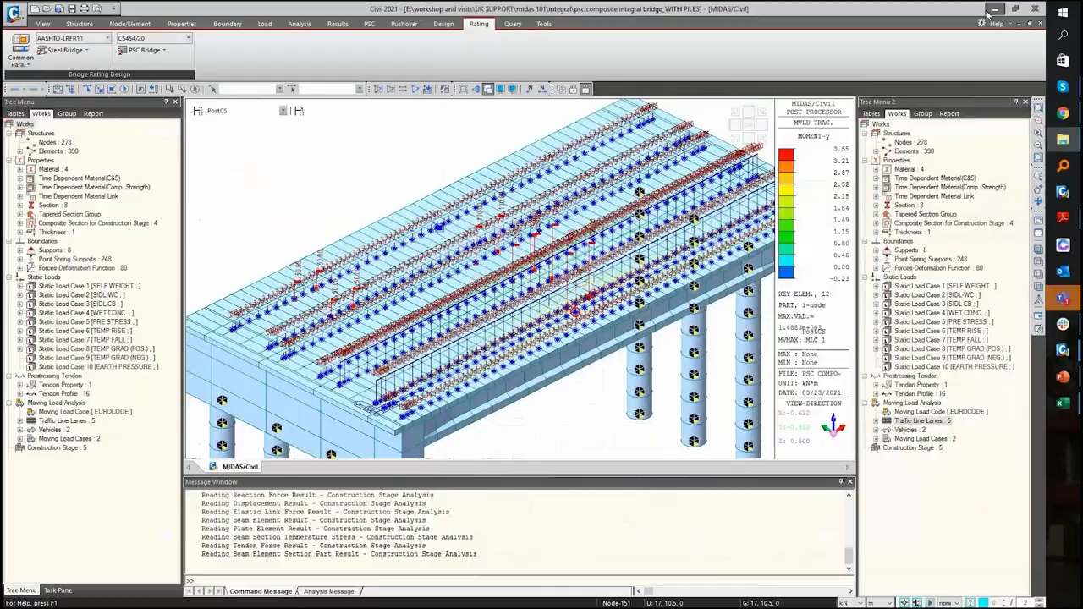
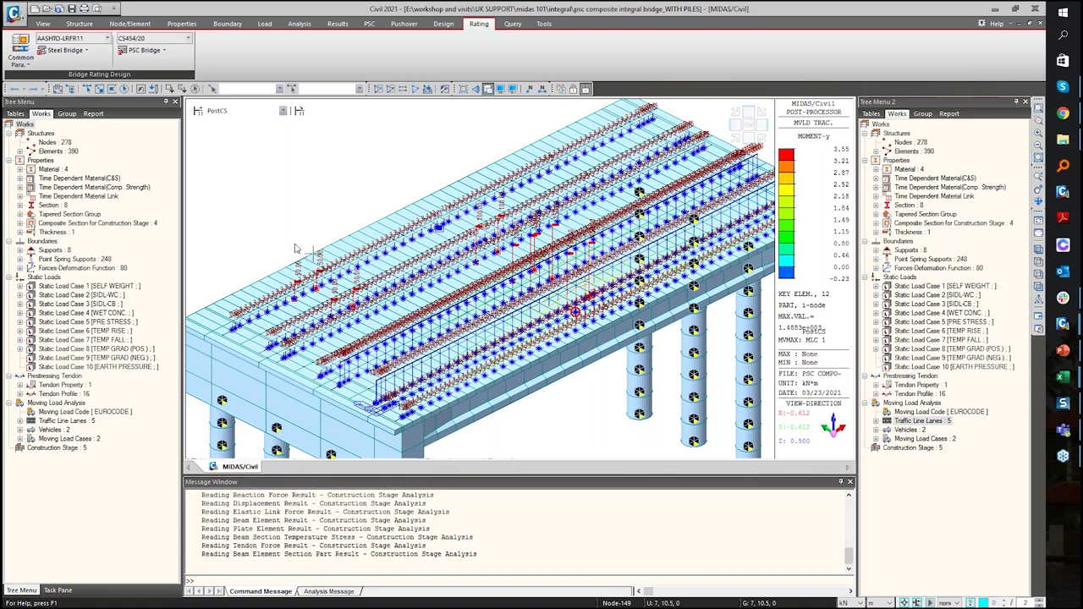
- Change the moving load code from EUROCODE to BS and accept deletion of the analysis and design results
{"action": "left_click", "coordinate": [265, 23]}
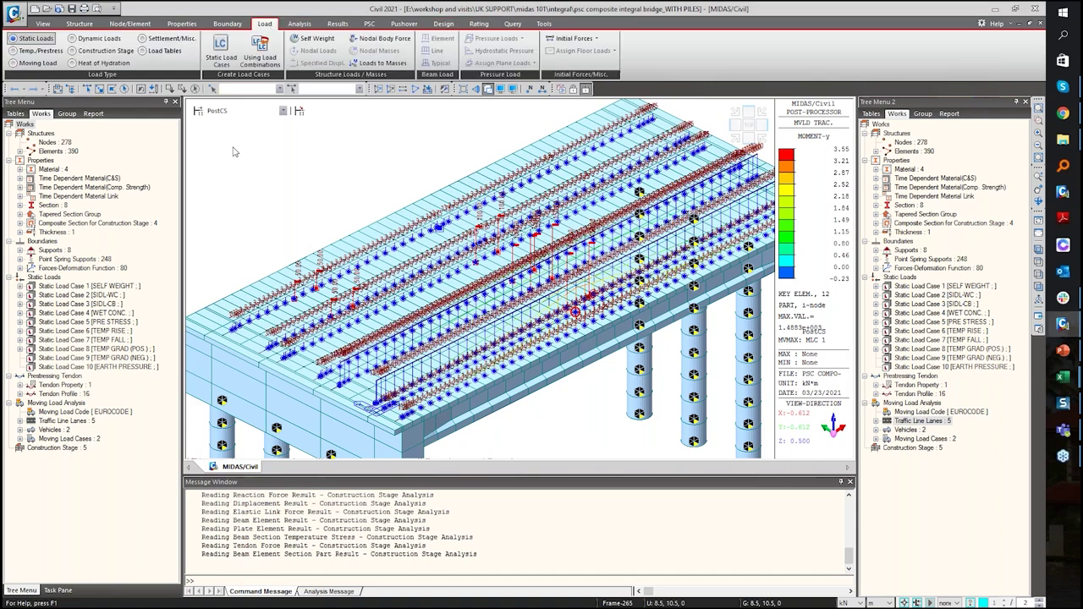
{"action": "double_click", "coordinate": [121, 412]}
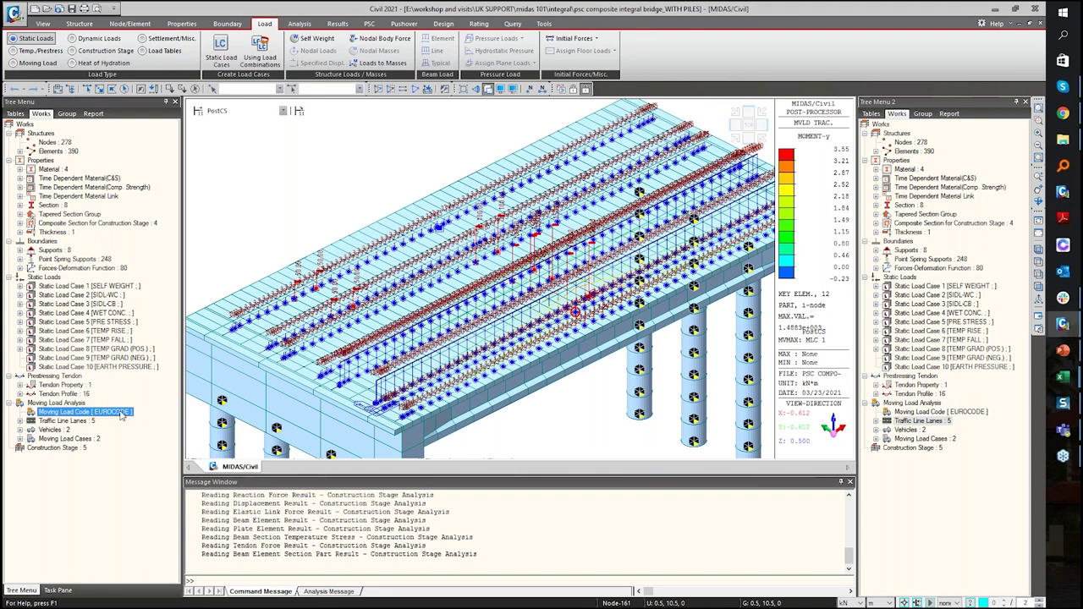
{"action": "left_click", "coordinate": [589, 306]}
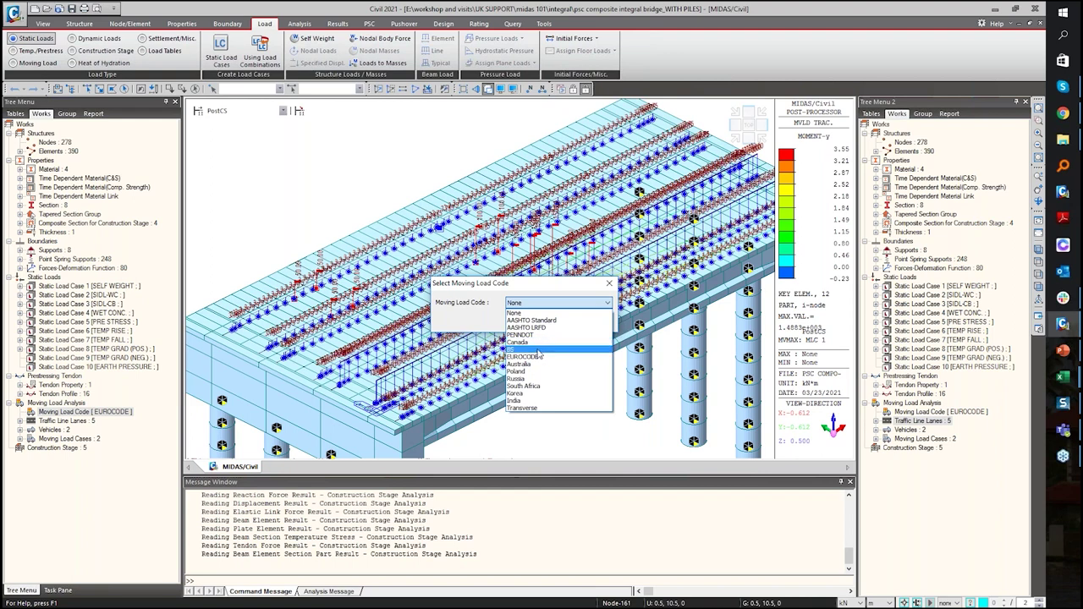
{"action": "left_click", "coordinate": [538, 350]}
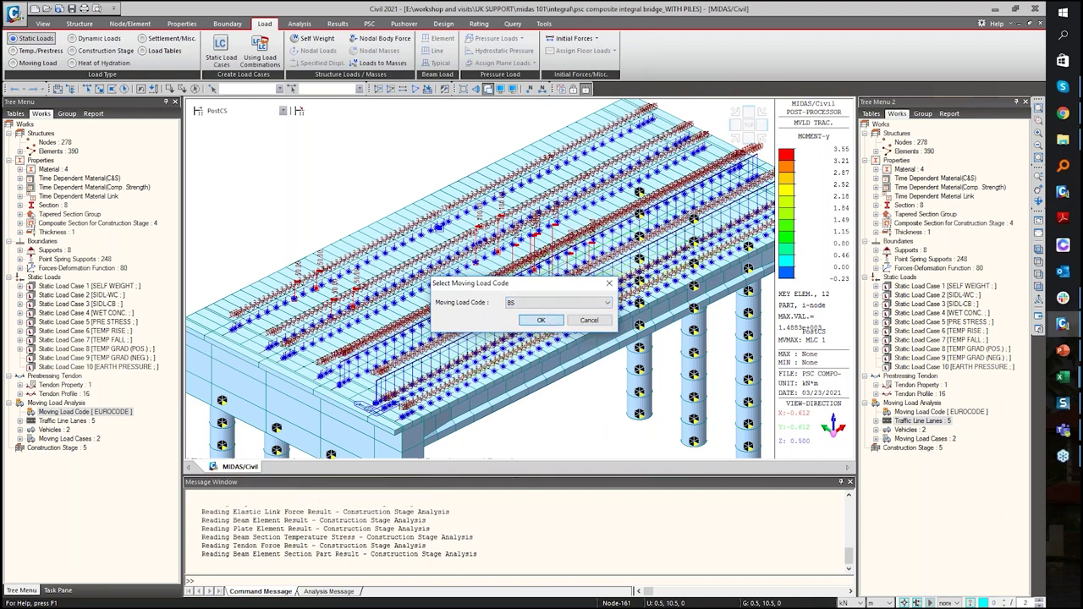
{"action": "left_click", "coordinate": [540, 320]}
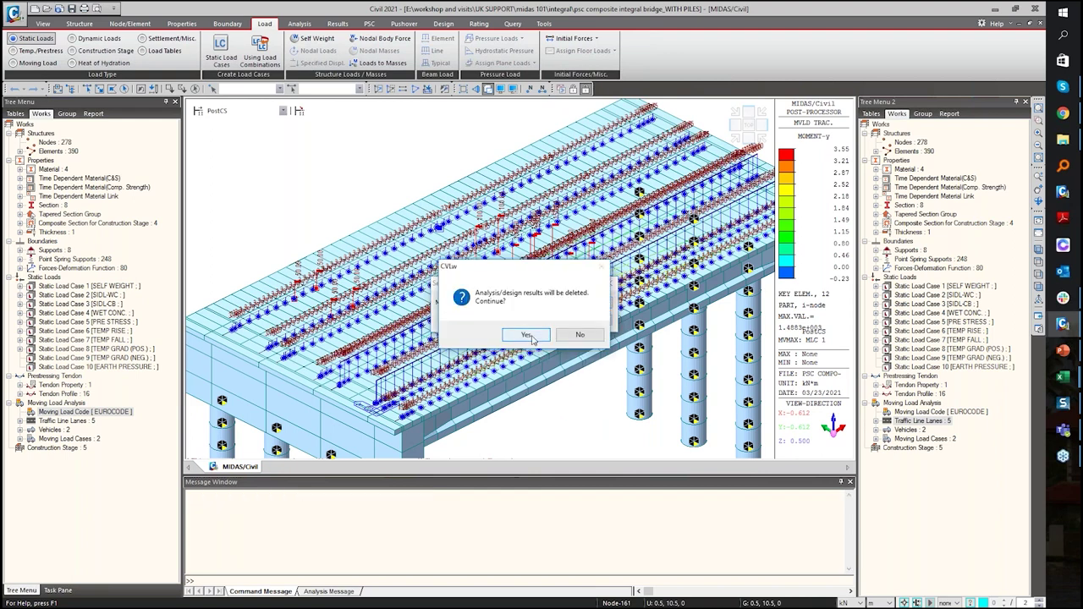
{"action": "left_click", "coordinate": [531, 335]}
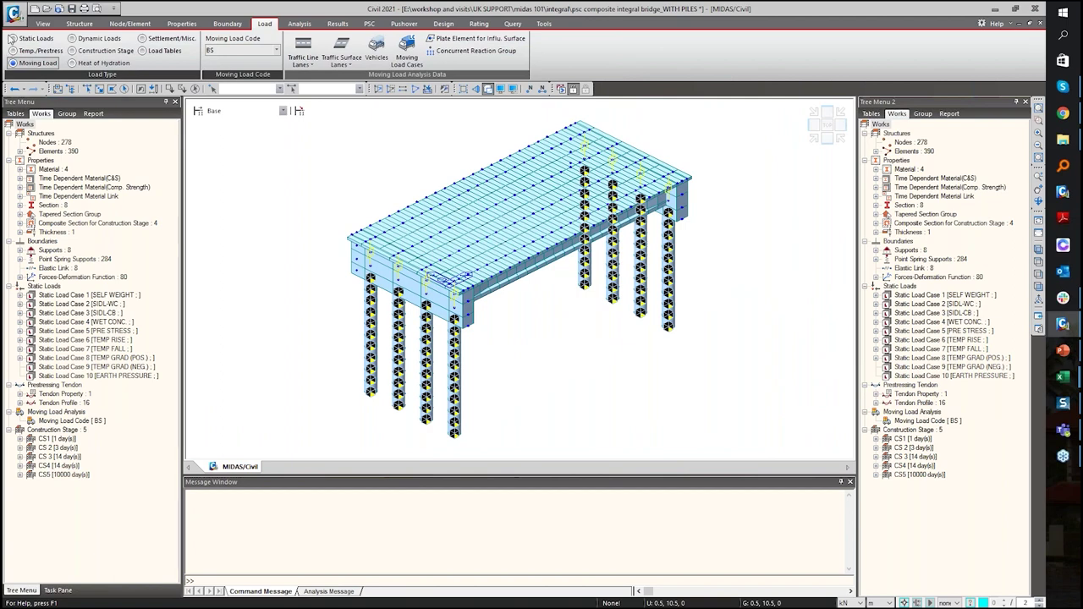
- Inspect the CS 454 Assessment standard vehicle ALL MODEL 1 with subtype A-4AXLE, then close the vehicle definitions without adding it
{"action": "left_click", "coordinate": [377, 51]}
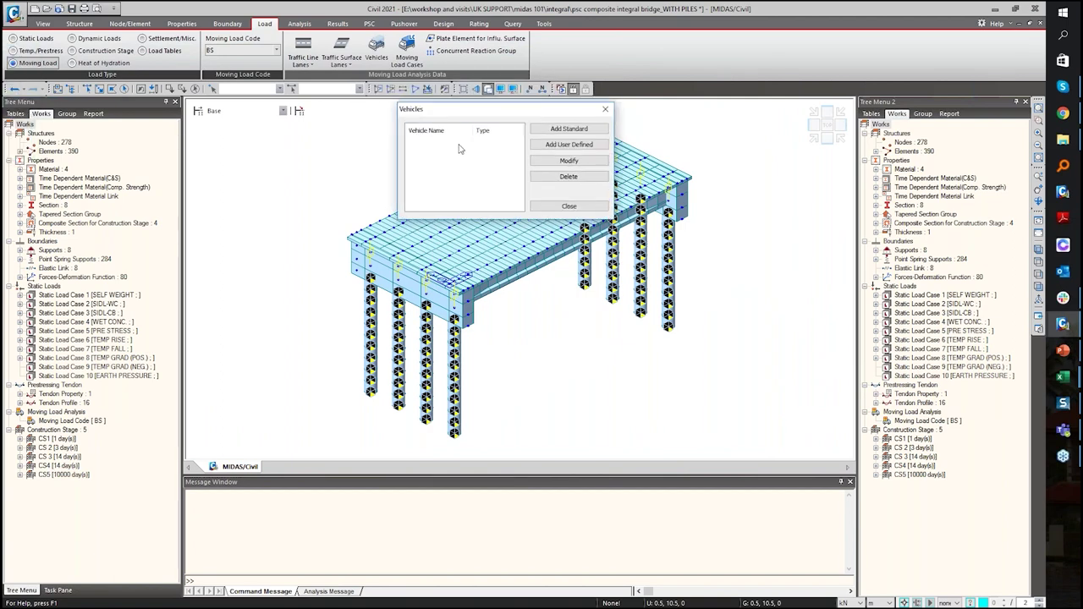
{"action": "left_click", "coordinate": [562, 128]}
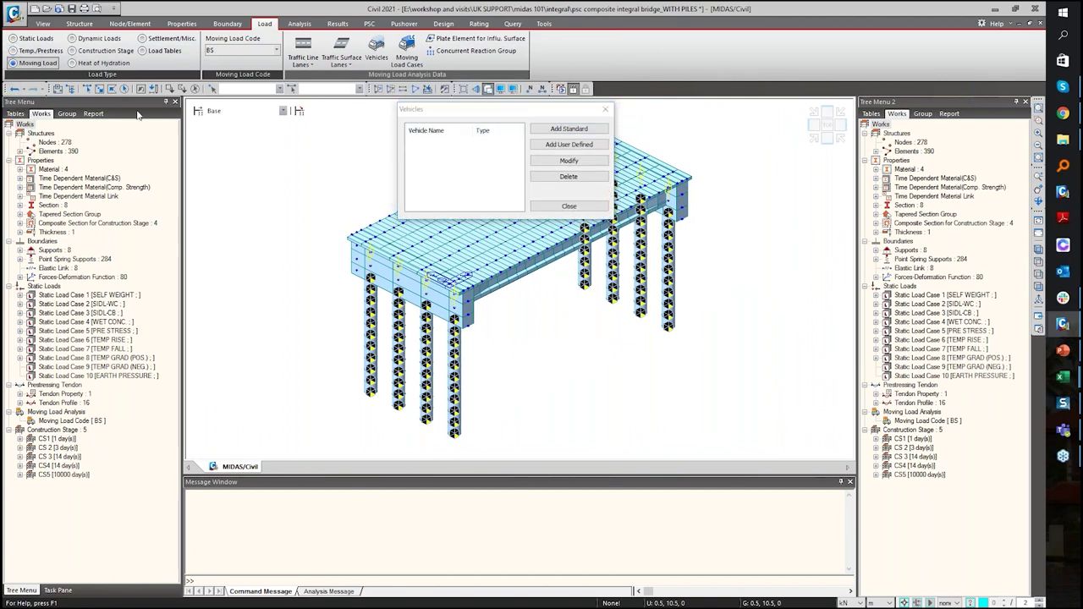
{"action": "left_click", "coordinate": [453, 99]}
{"action": "left_click", "coordinate": [449, 123]}
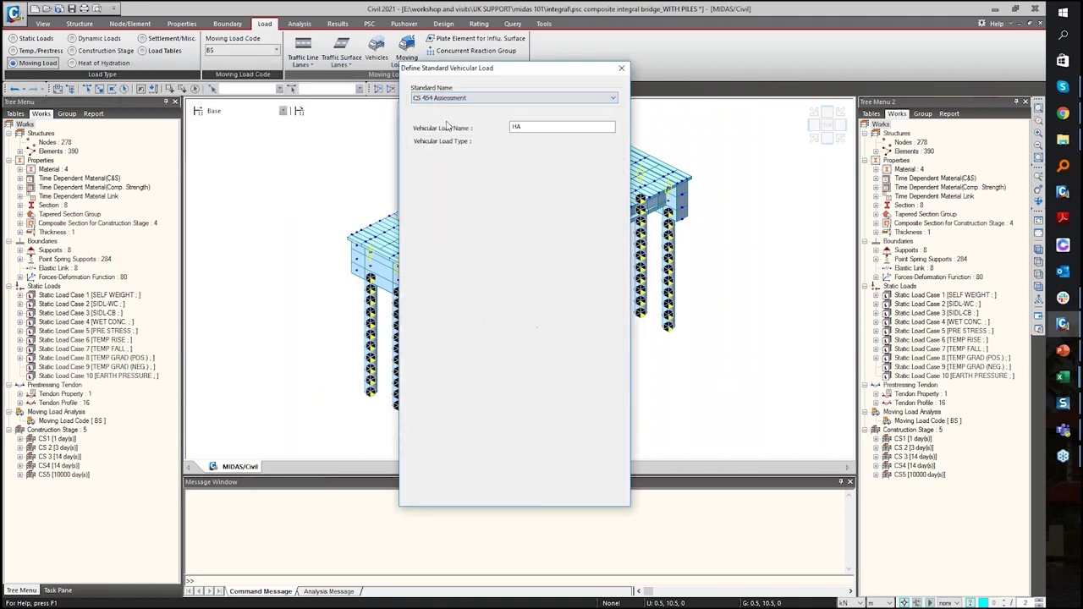
{"action": "left_click", "coordinate": [562, 141]}
{"action": "left_click", "coordinate": [561, 150]}
{"action": "left_click", "coordinate": [550, 142]}
{"action": "left_click", "coordinate": [544, 143]}
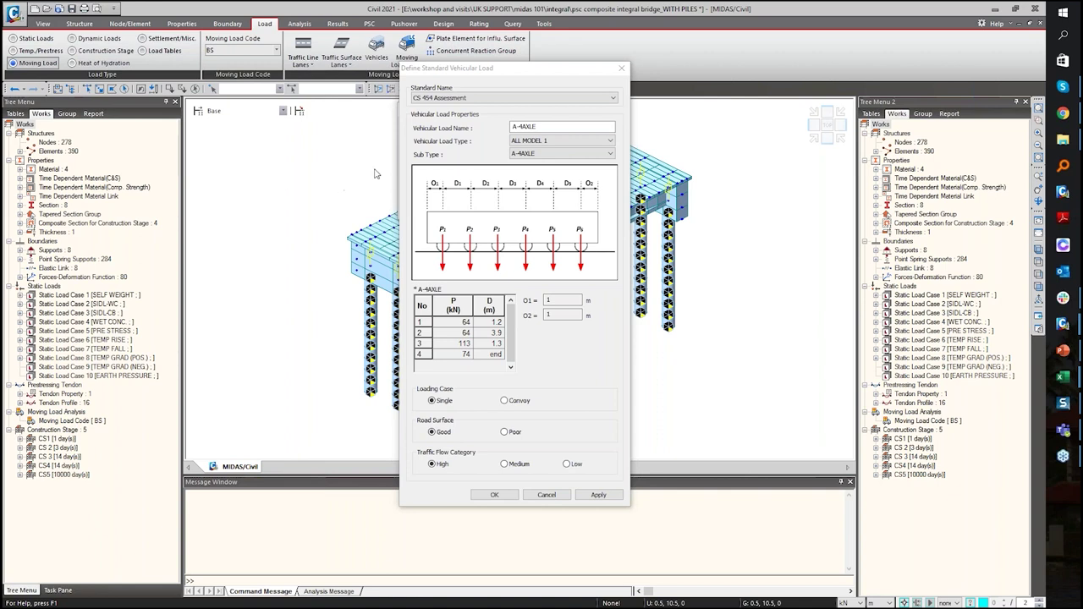
{"action": "left_click", "coordinate": [626, 67]}
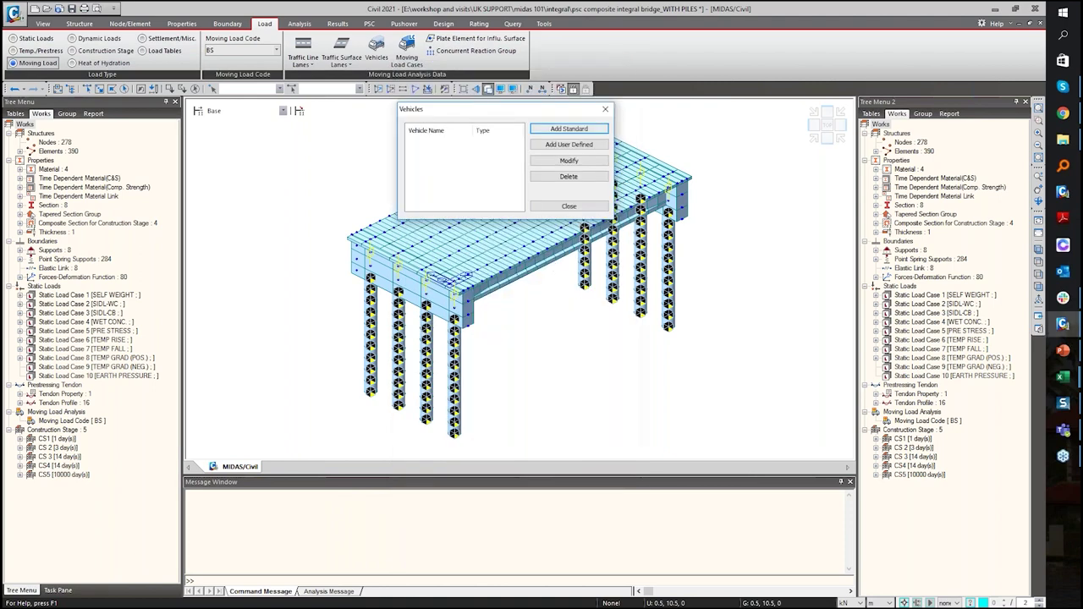
{"action": "left_click", "coordinate": [604, 110]}
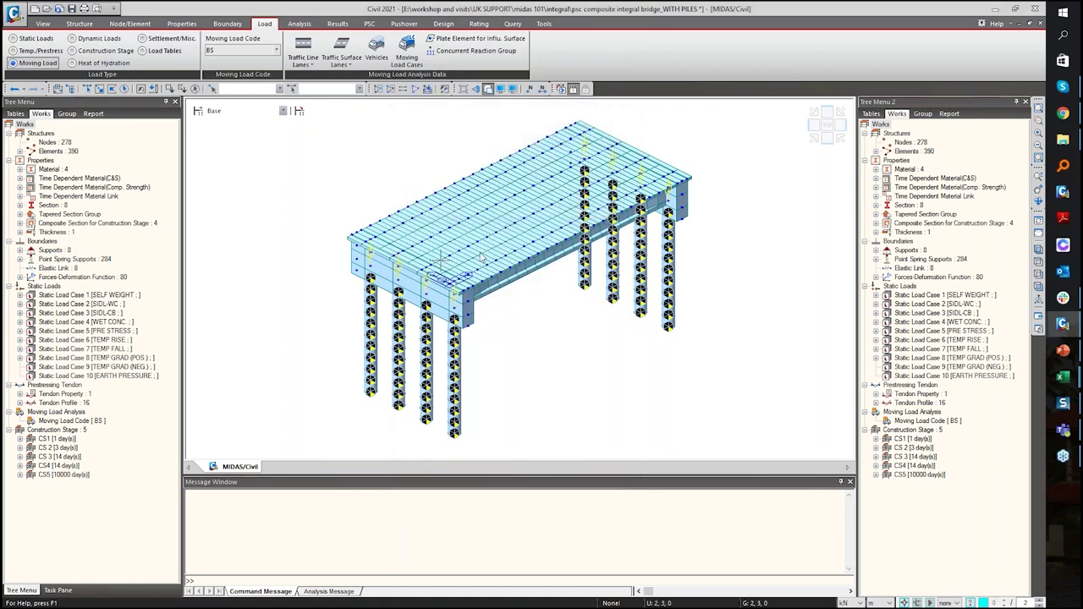
- Turn on the display of the elements' local axes in the bridge model
{"action": "mouse_move", "coordinate": [532, 255]}
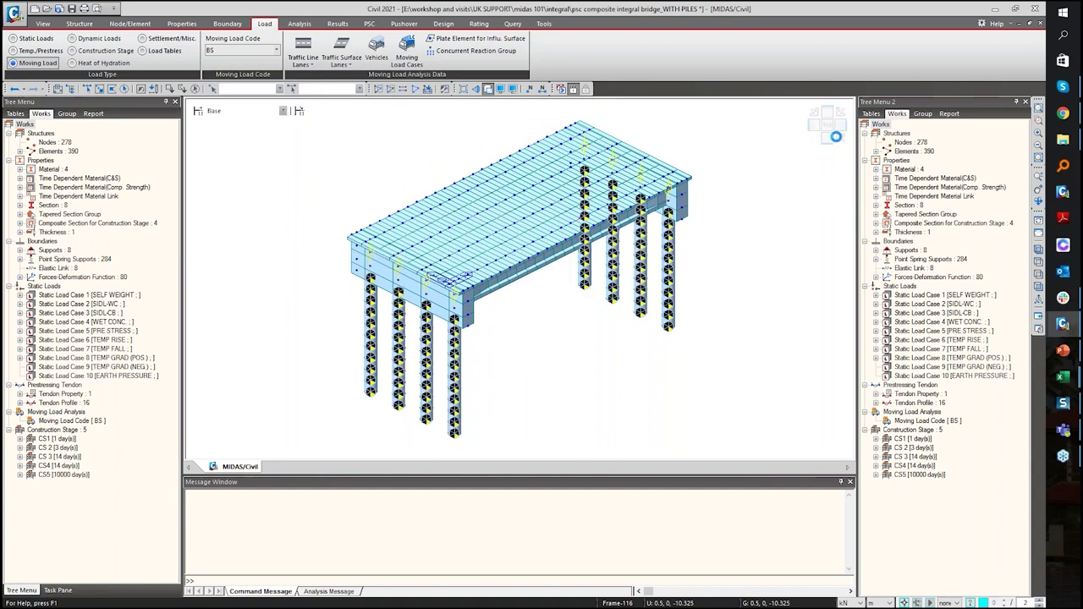
{"action": "scroll", "coordinate": [421, 412], "scroll_direction": "down", "scroll_amount": 5}
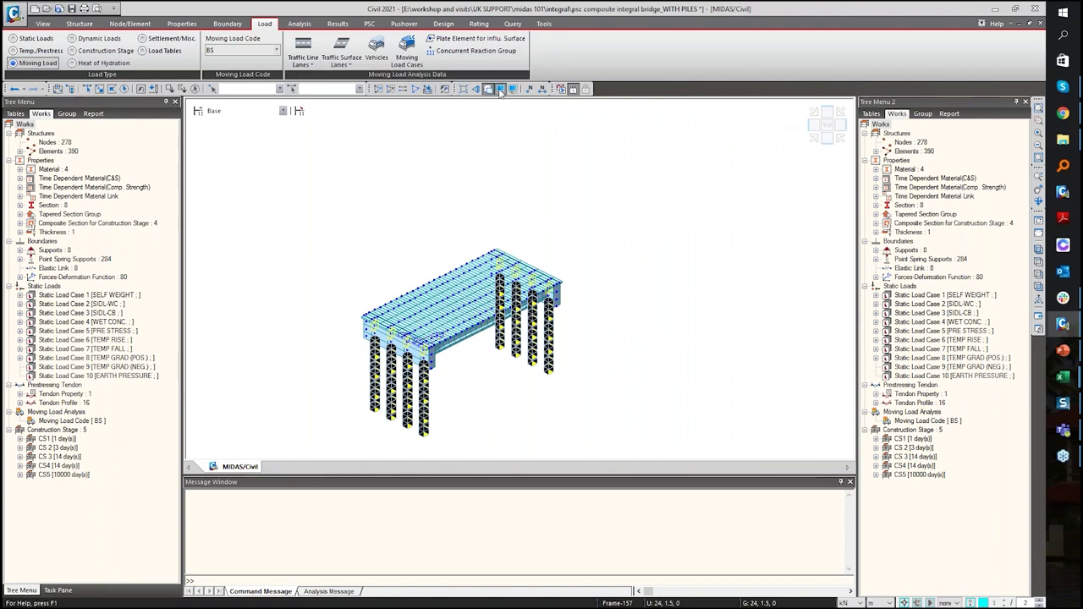
{"action": "left_click", "coordinate": [500, 89]}
{"action": "left_click", "coordinate": [534, 194]}
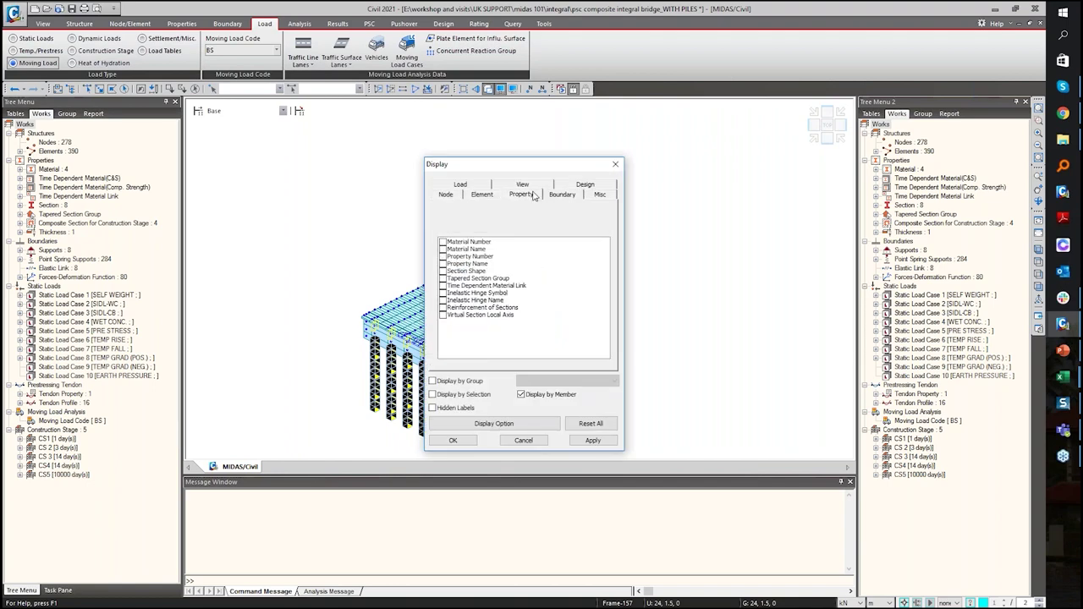
{"action": "left_click", "coordinate": [471, 196]}
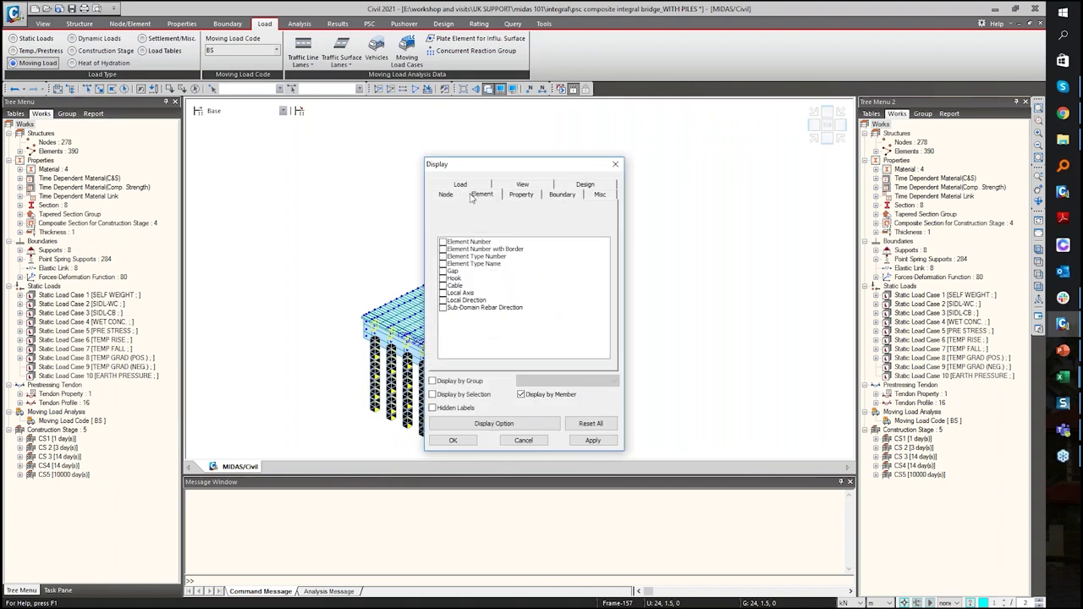
{"action": "left_click", "coordinate": [441, 293]}
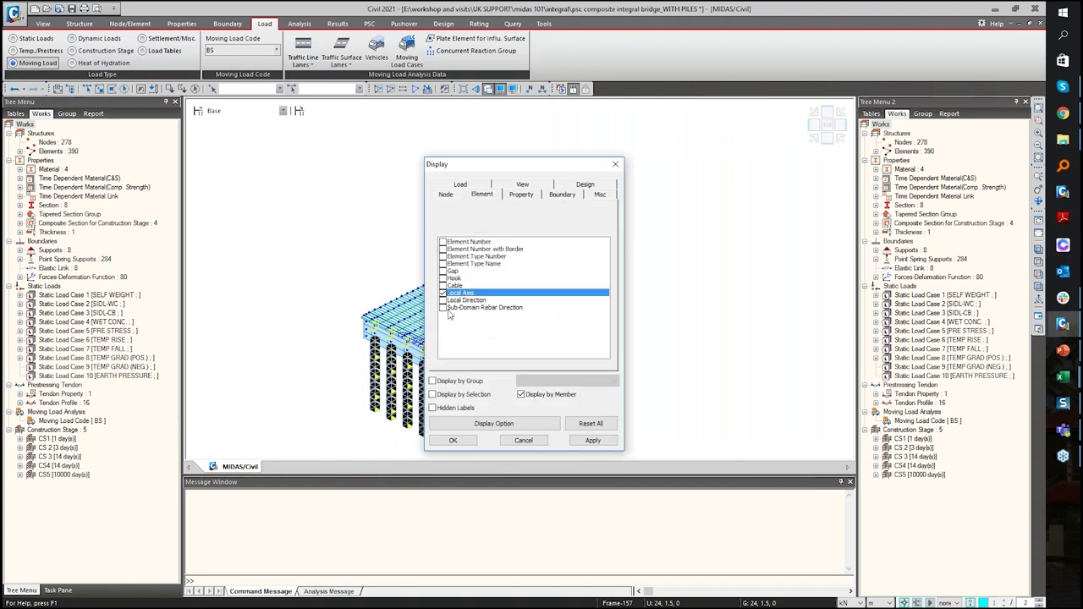
{"action": "left_click", "coordinate": [445, 440]}
- Switch the model from hidden-surface to wireframe display and examine the local axes of the deck and pile elements
{"action": "scroll", "coordinate": [457, 302], "scroll_direction": "up", "scroll_amount": 5}
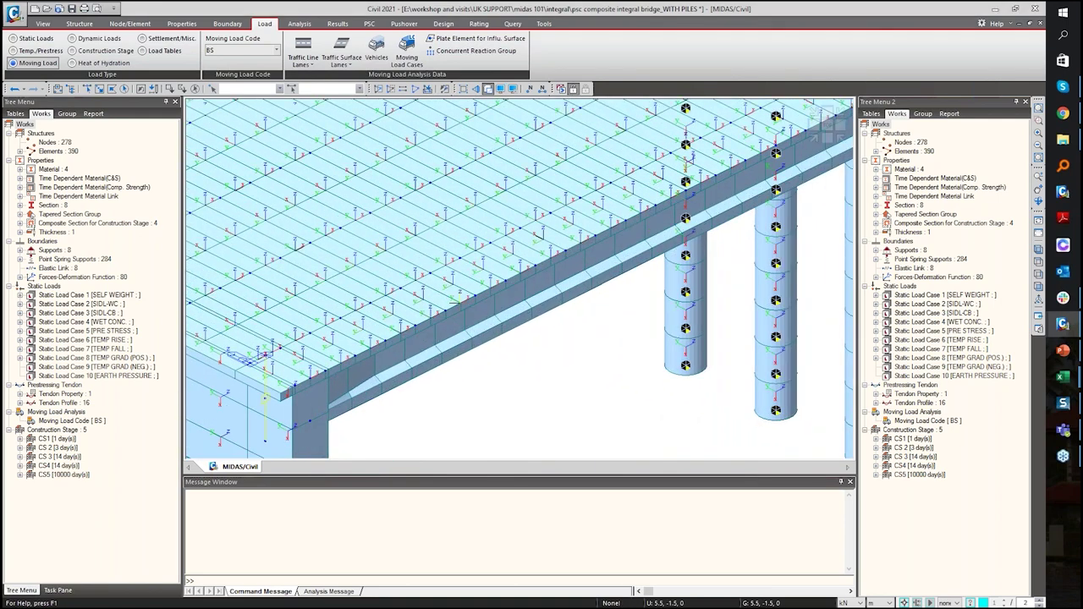
{"action": "key", "text": "ctrl+h"}
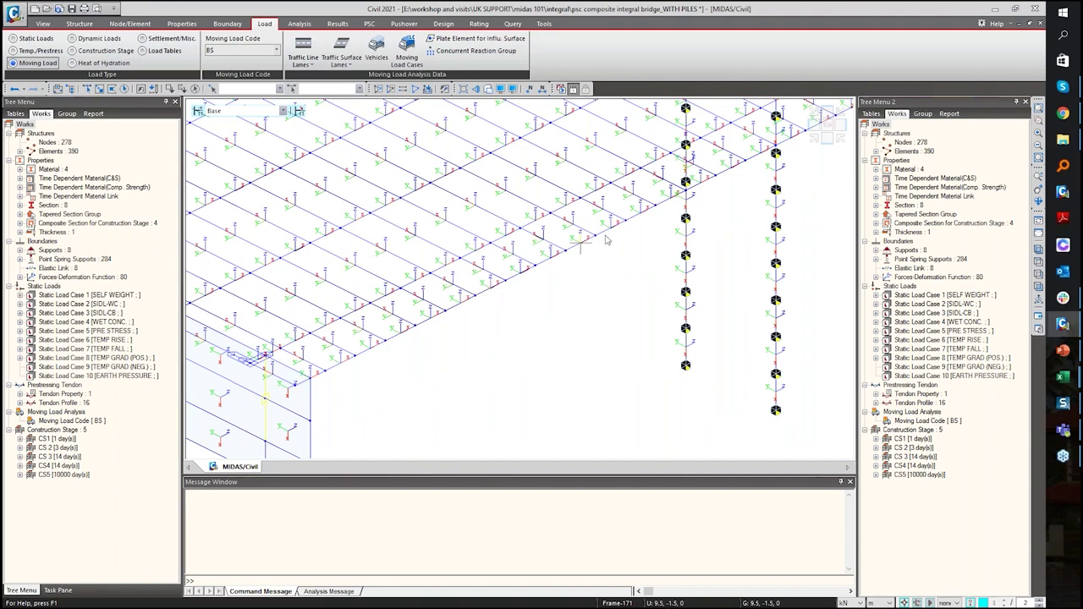
{"action": "scroll", "coordinate": [516, 286], "scroll_direction": "down", "scroll_amount": 5}
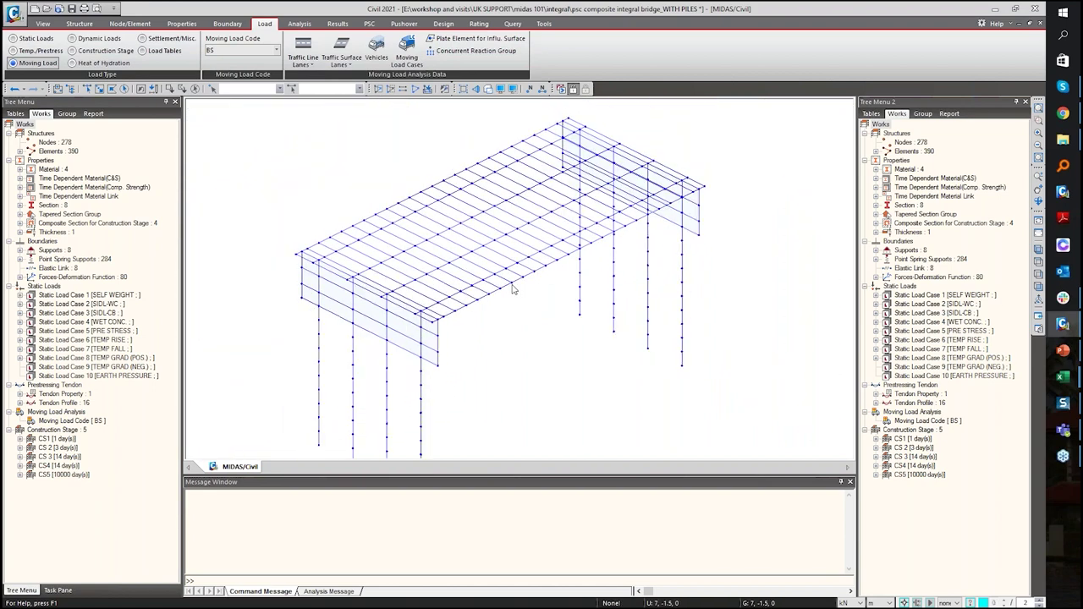
{"action": "scroll", "coordinate": [512, 289], "scroll_direction": "up", "scroll_amount": 2}
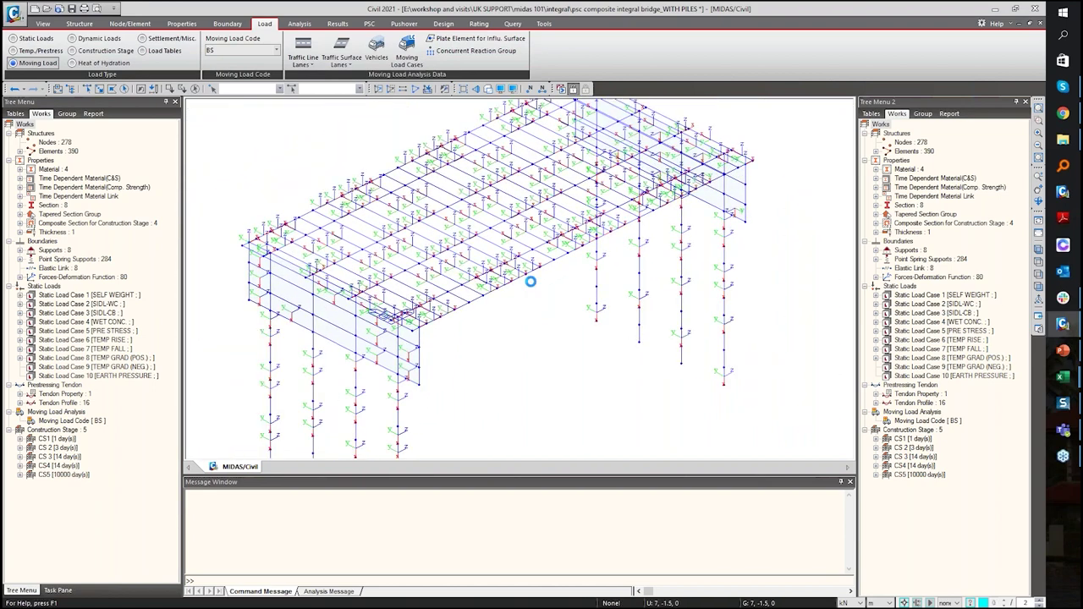
{"action": "scroll", "coordinate": [521, 366], "scroll_direction": "down", "scroll_amount": 3}
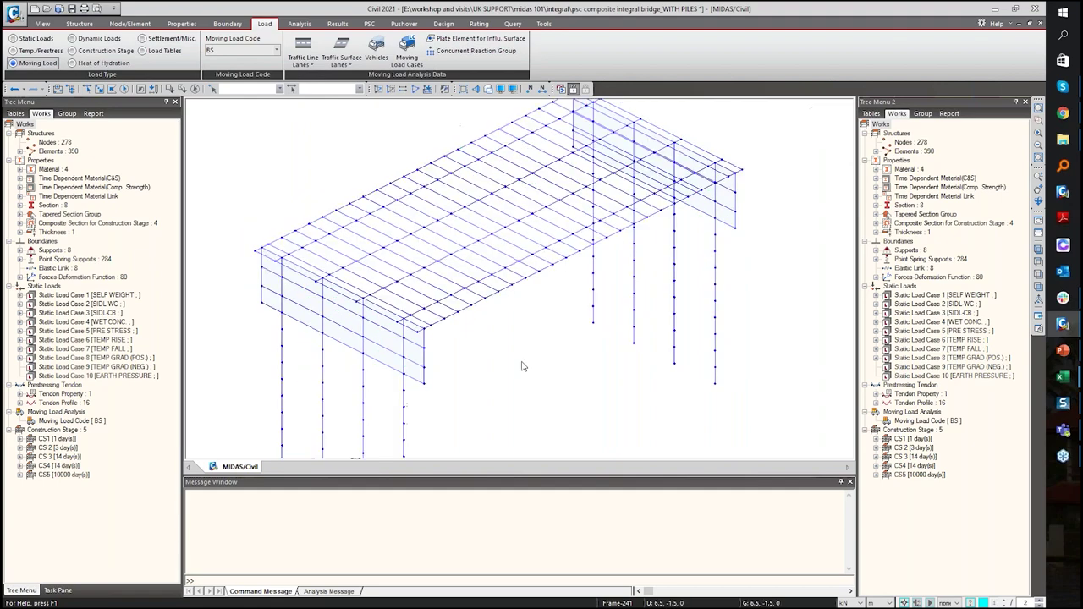
{"action": "middle_click_drag", "start_coordinate": [516, 406], "coordinate": [500, 249]}
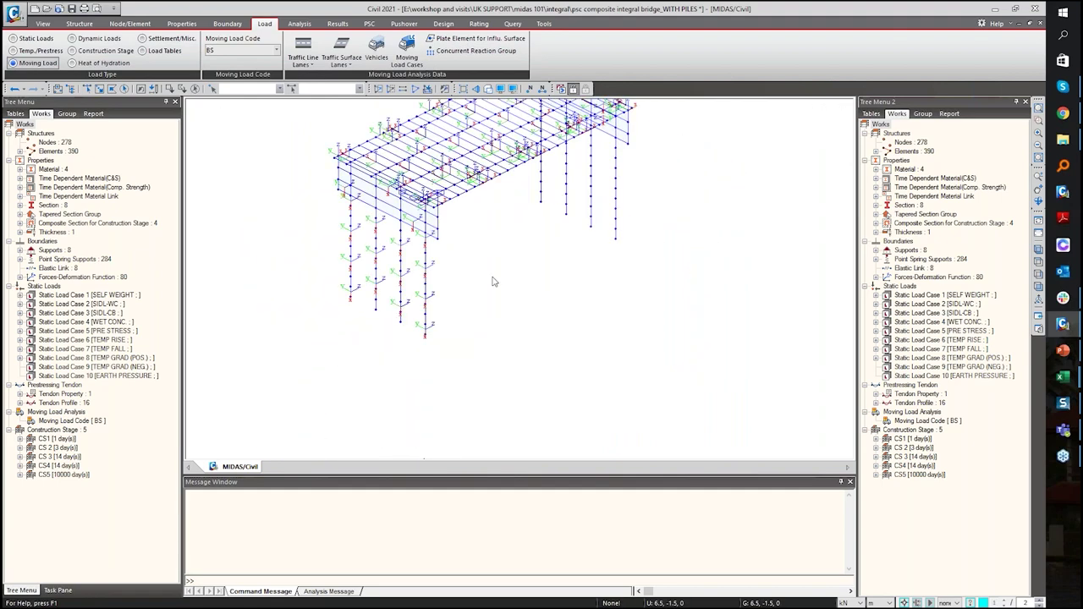
{"action": "scroll", "coordinate": [357, 355], "scroll_direction": "up", "scroll_amount": 2}
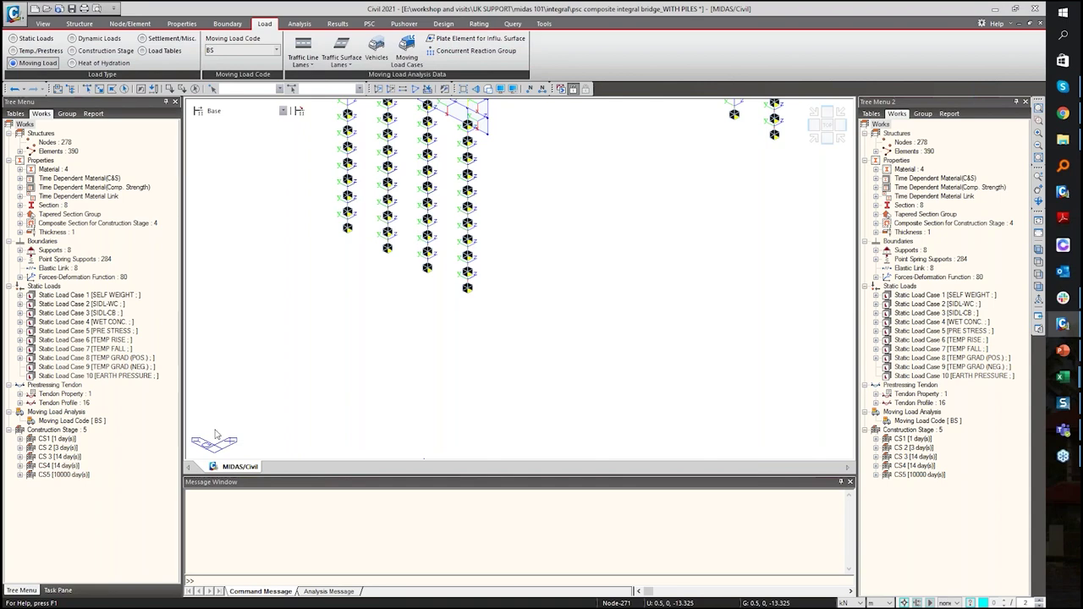
{"action": "scroll", "coordinate": [619, 266], "scroll_direction": "down", "scroll_amount": 2}
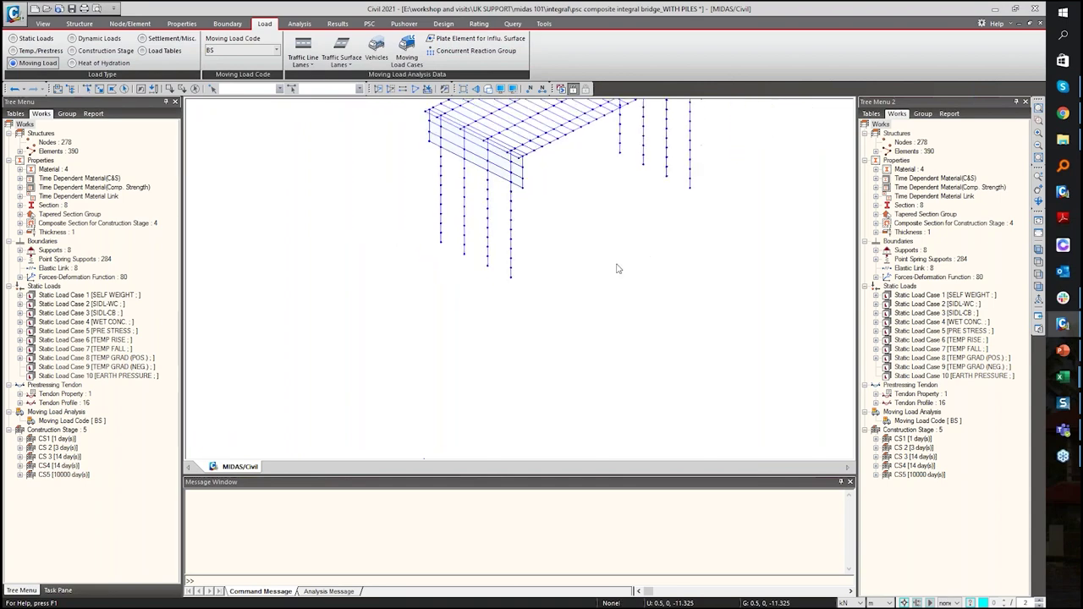
{"action": "scroll", "coordinate": [563, 341], "scroll_direction": "down", "scroll_amount": 3}
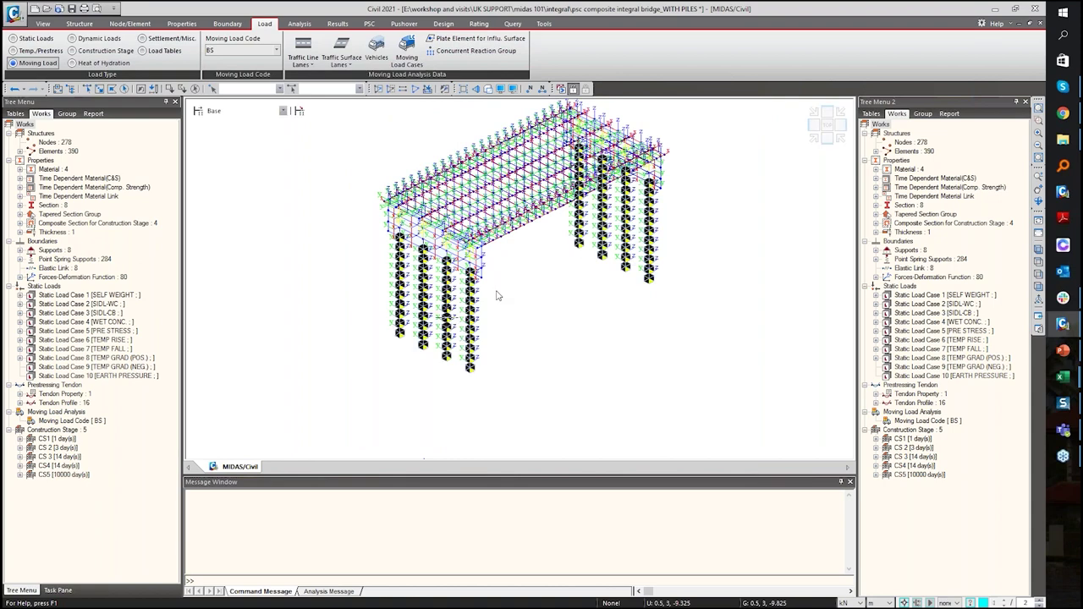